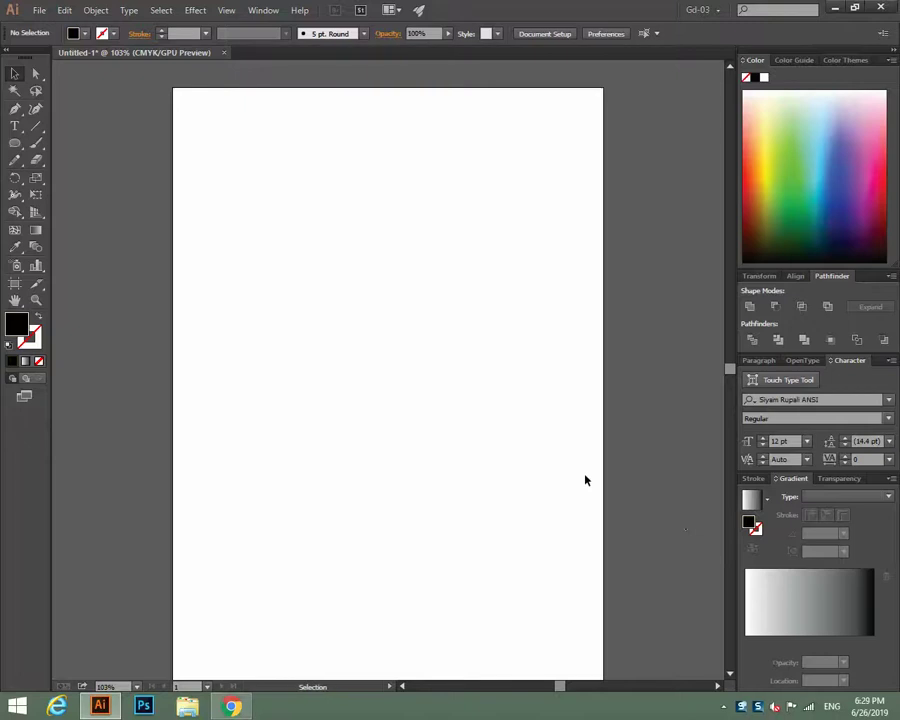
Check the Character panel's font list, keeping Siyam Rupali ANSI as the font.
click(240, 706)
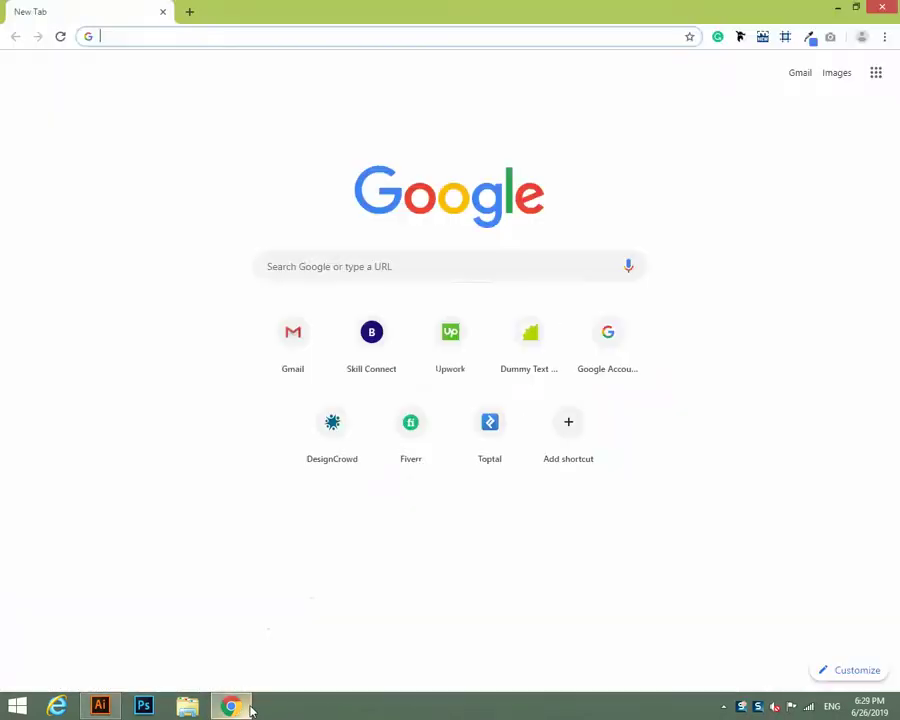
click(108, 710)
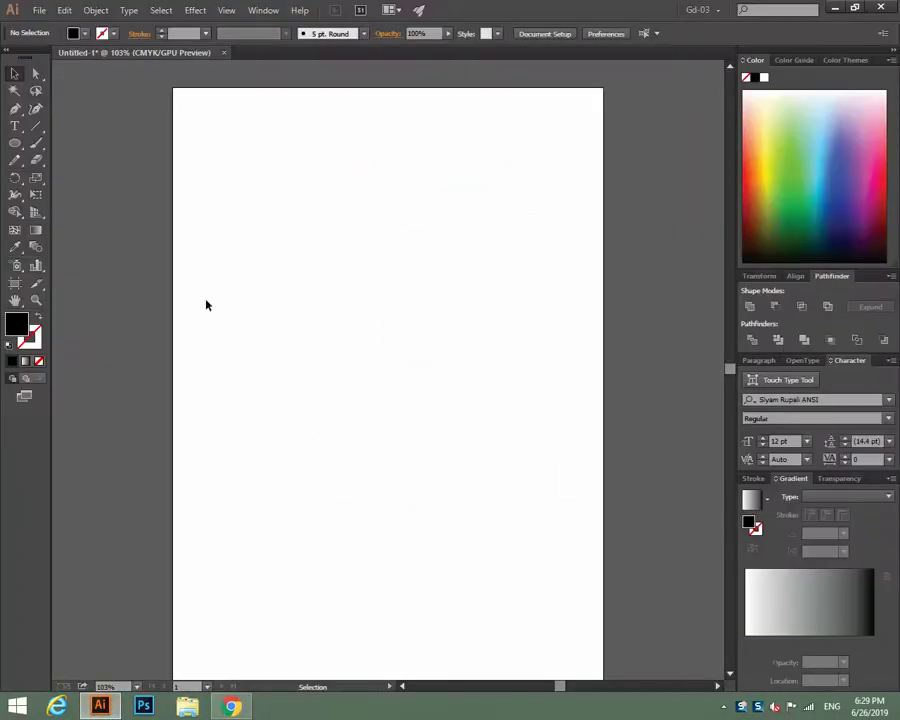
click(889, 400)
click(889, 401)
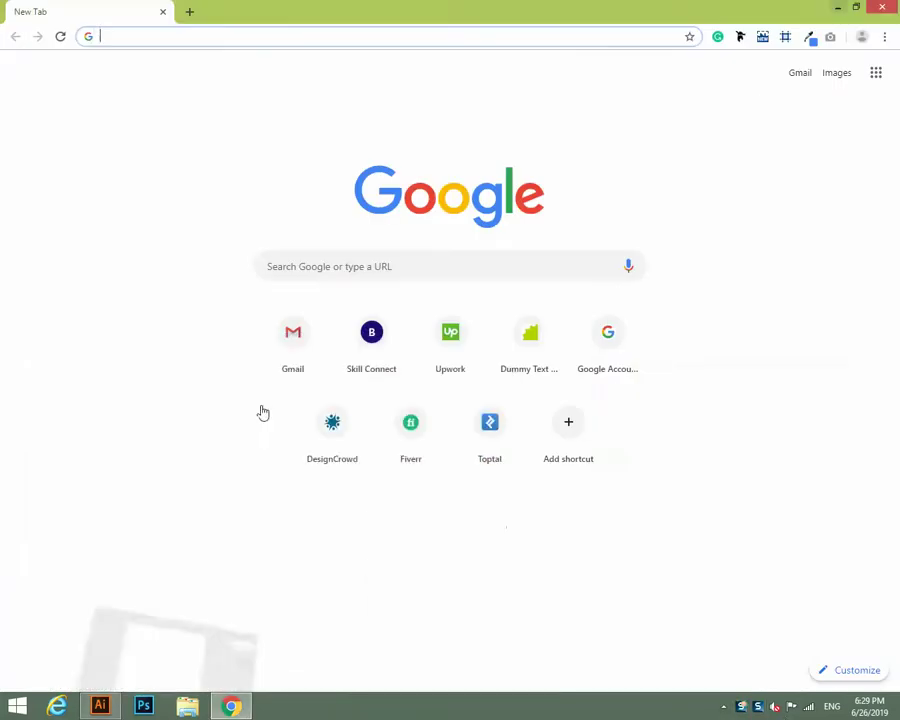
Bring Chrome's Google new-tab page to the front and focus its search box.
click(18, 707)
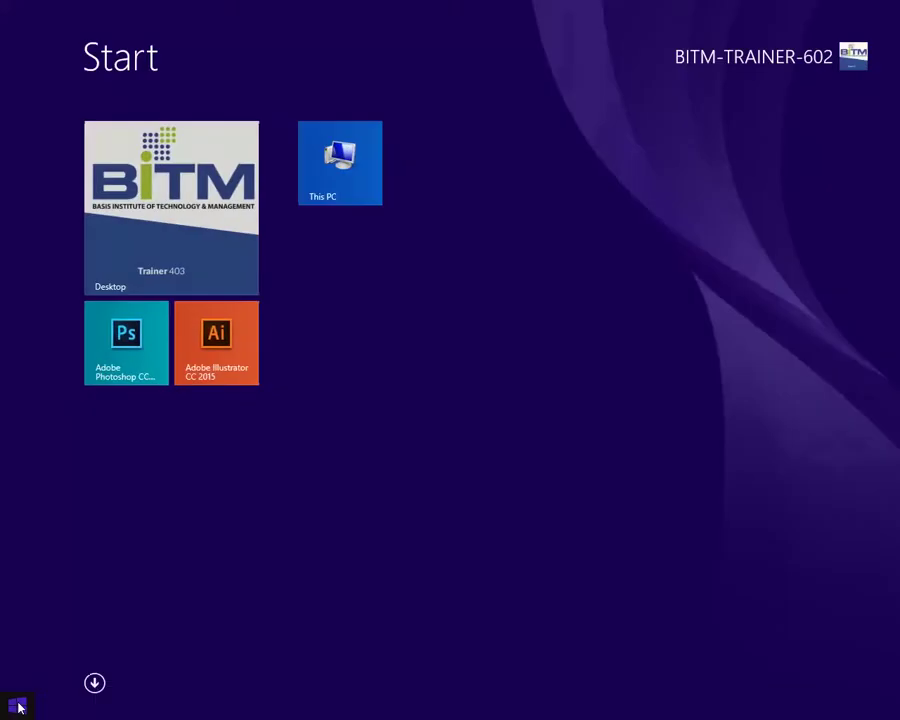
click(17, 706)
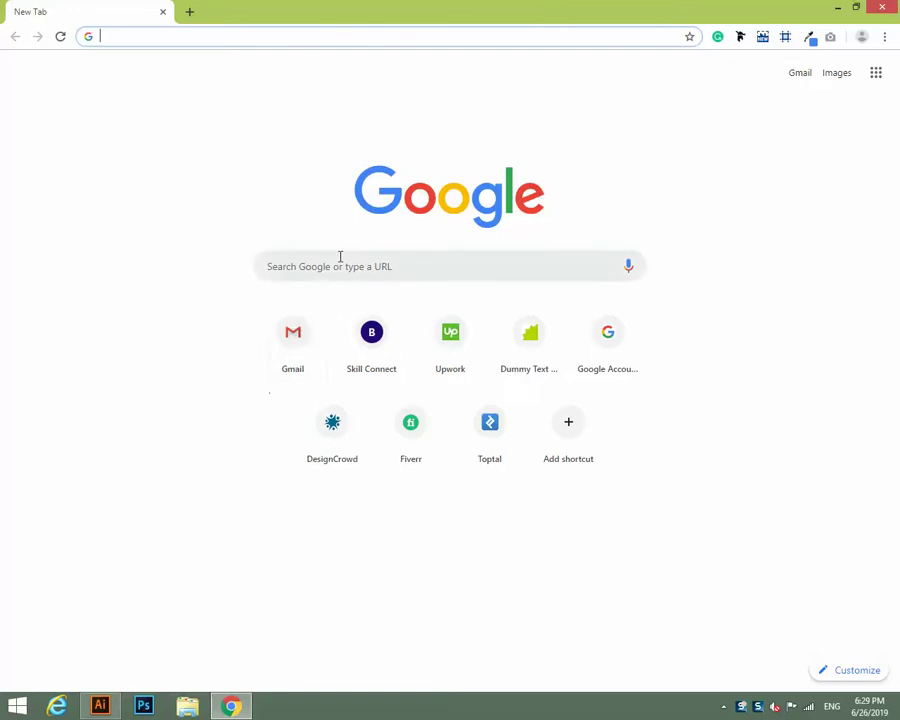
click(880, 7)
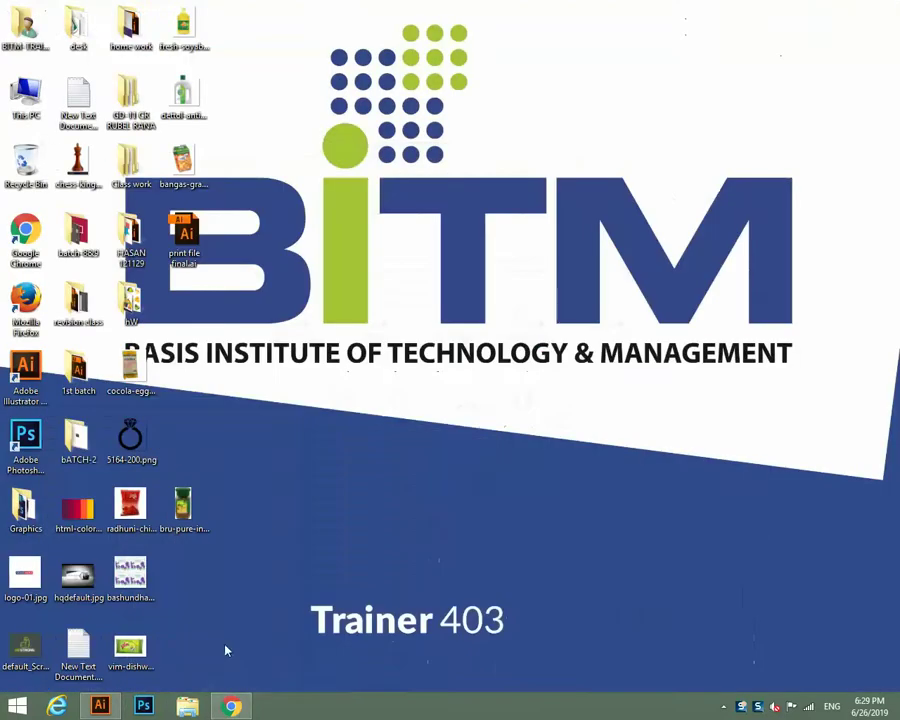
click(100, 708)
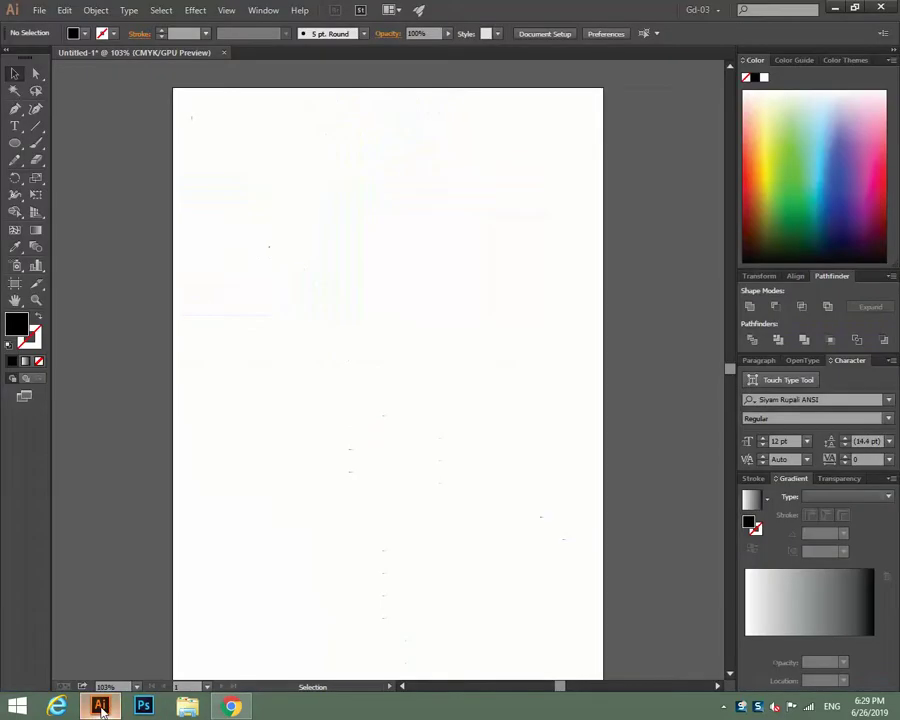
click(231, 706)
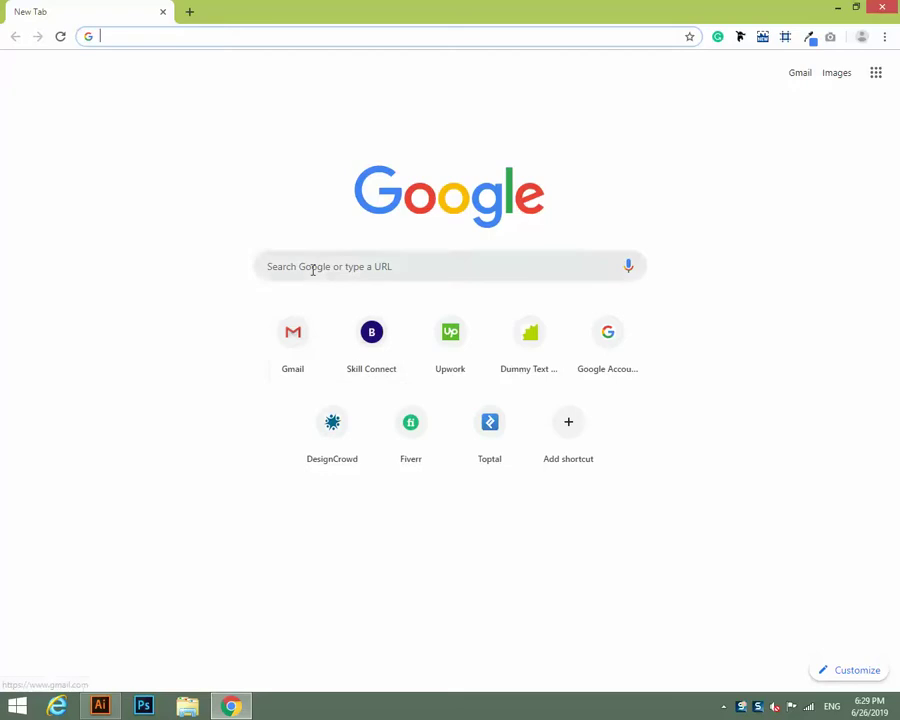
click(312, 268)
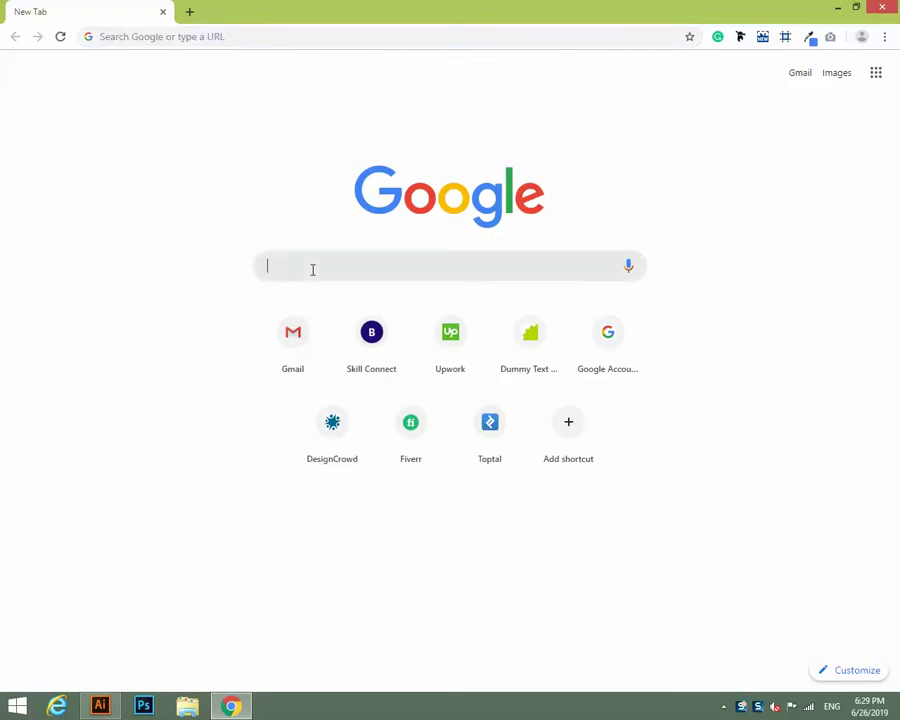
Search Google for 'Bangla web tools' and open the Bangla Web Tools Homepage result.
text(Bang)
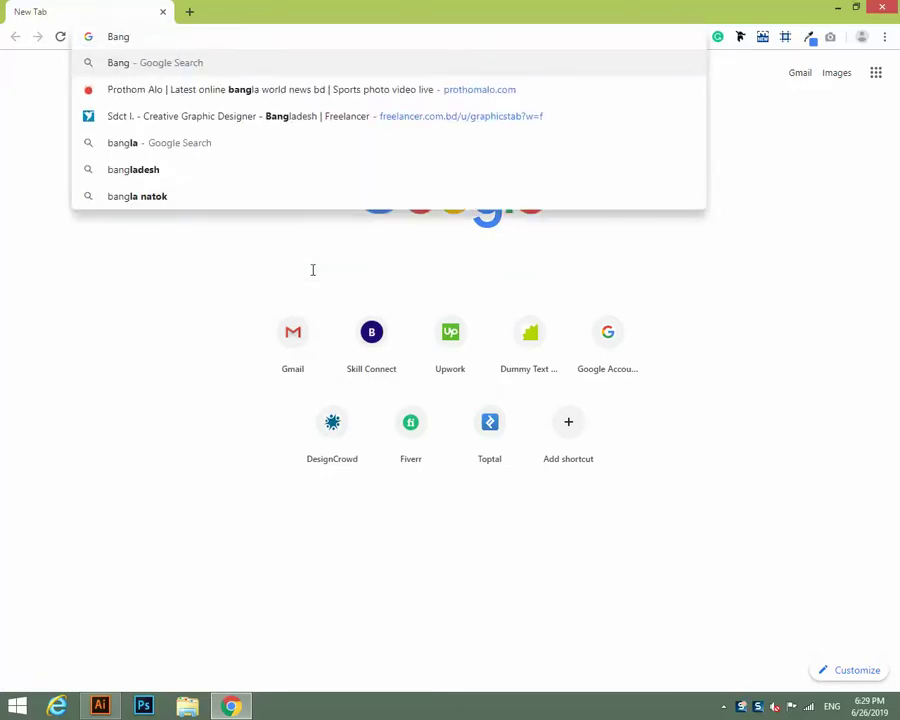
text(la)
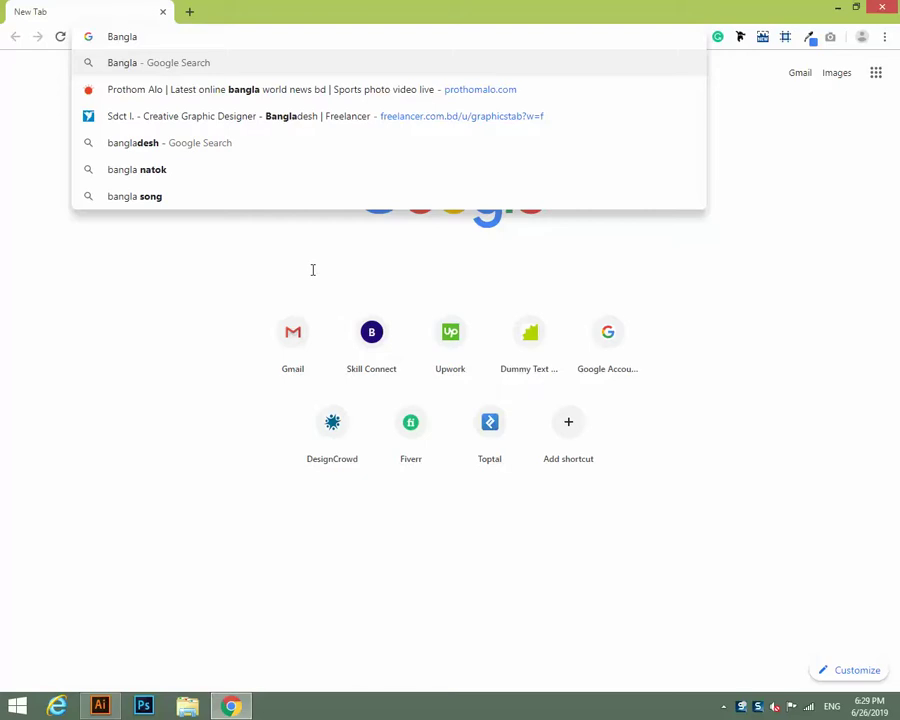
text( web)
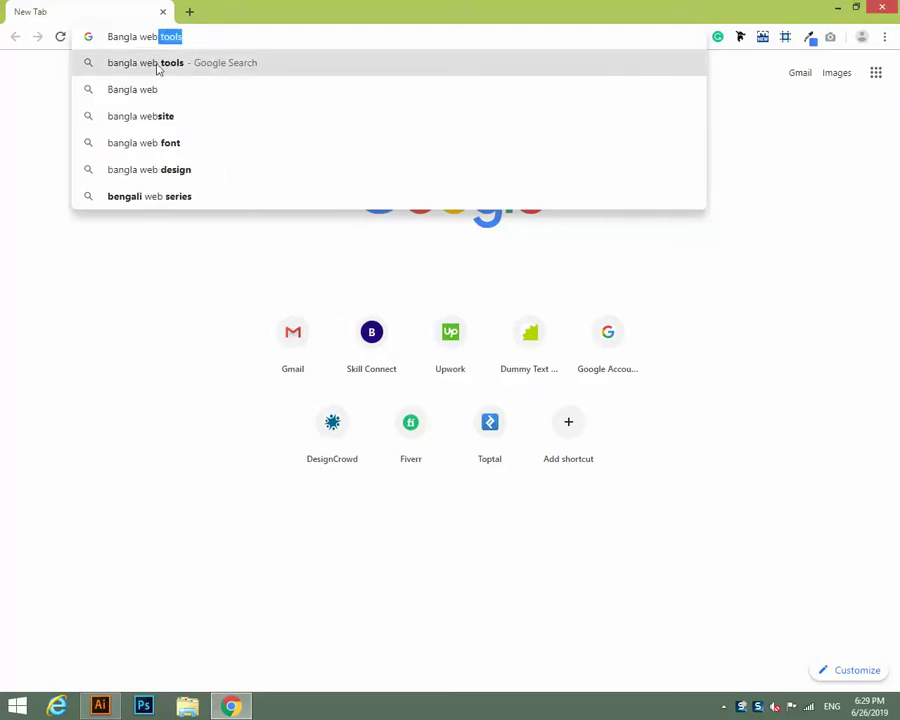
click(159, 65)
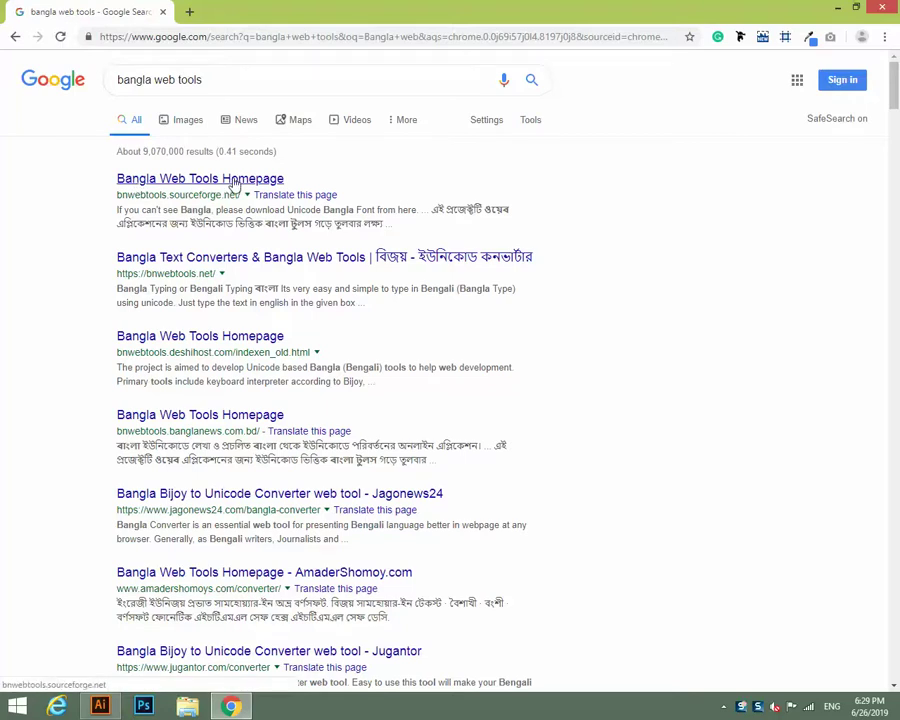
click(236, 184)
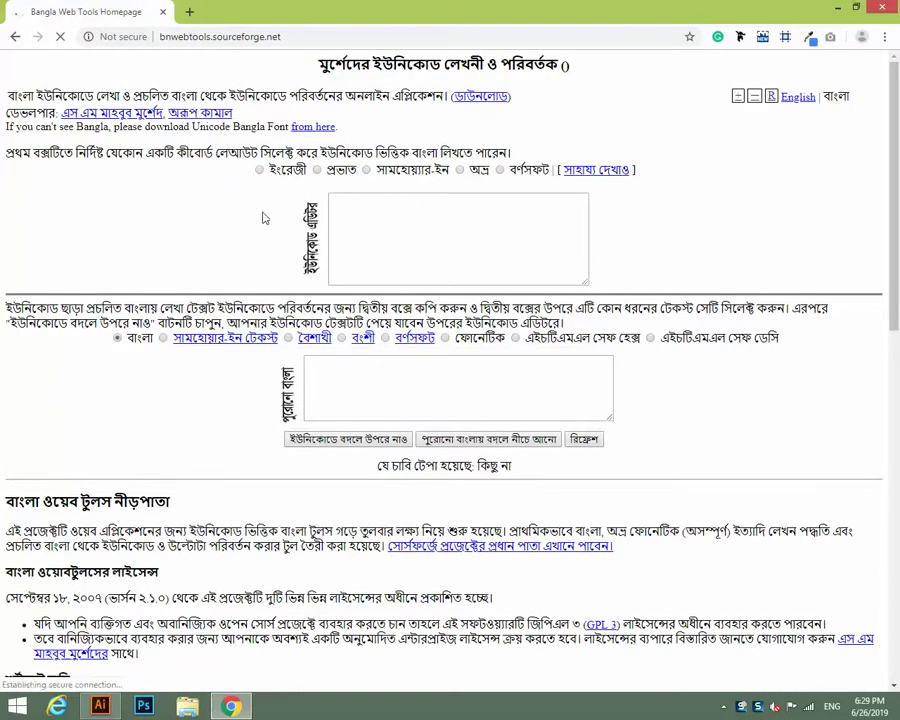
Place the caret in the empty Unicode editor box, then return to Illustrator's Type tool.
click(341, 210)
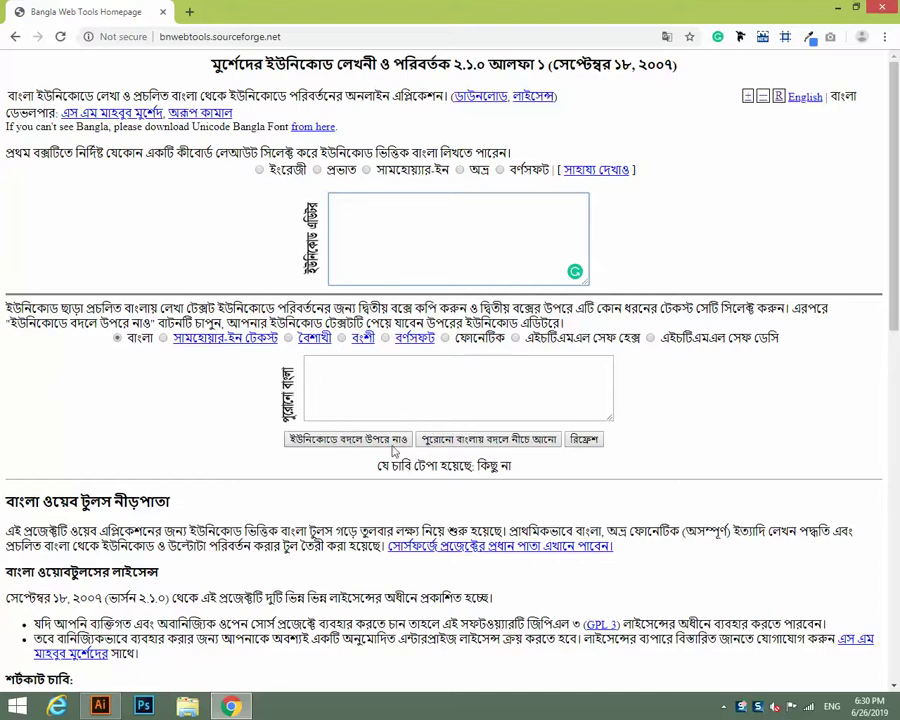
click(295, 443)
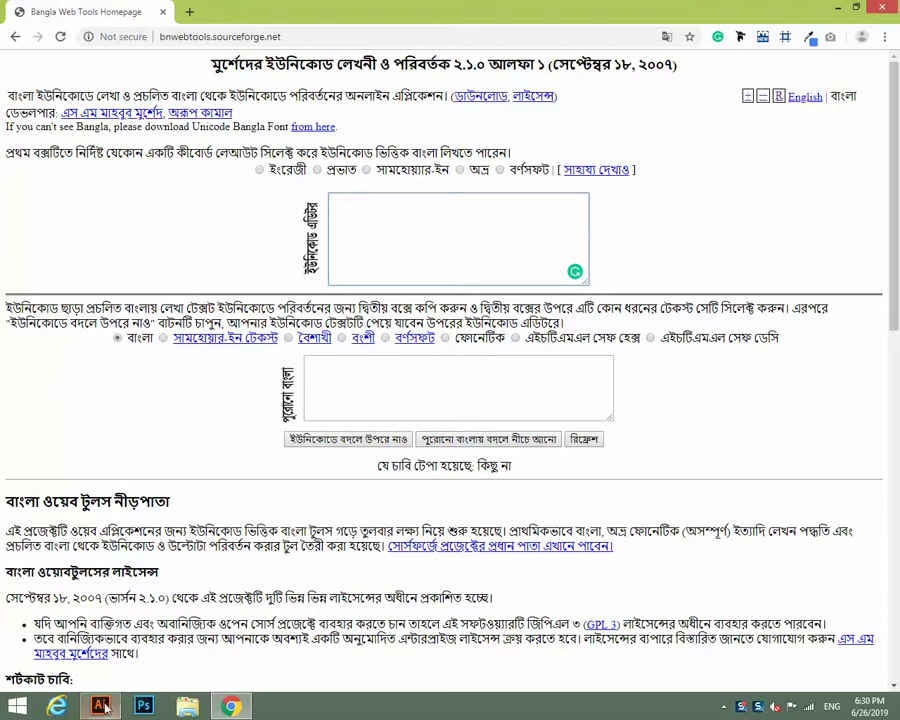
key(alt+Tab)
click(15, 126)
Draw an area-type text frame across the artboard's middle and place the caret inside it.
drag(197, 213, 572, 490)
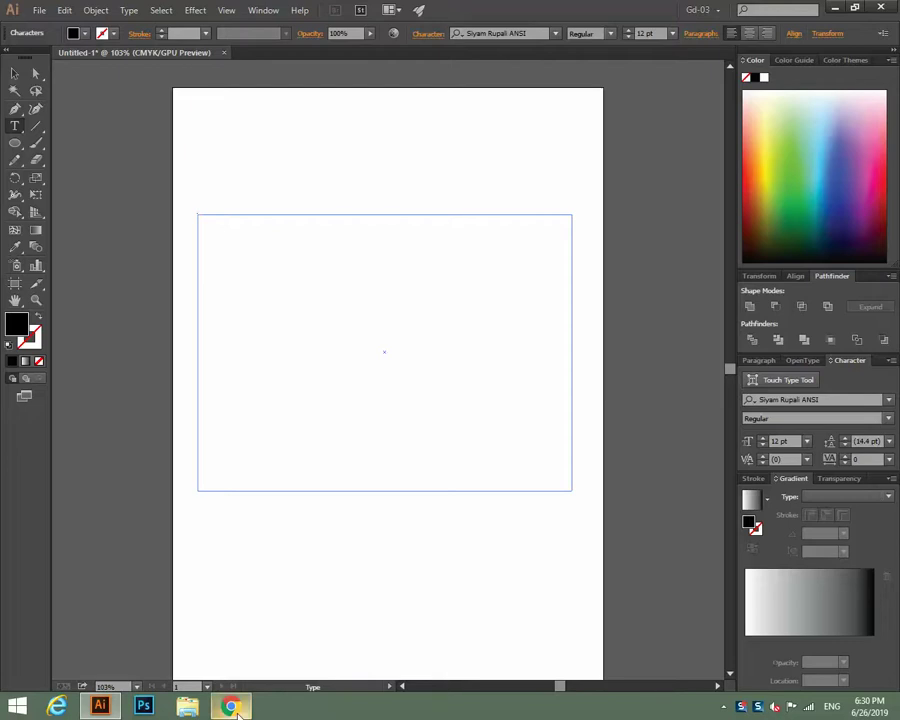
mouse_move(233, 707)
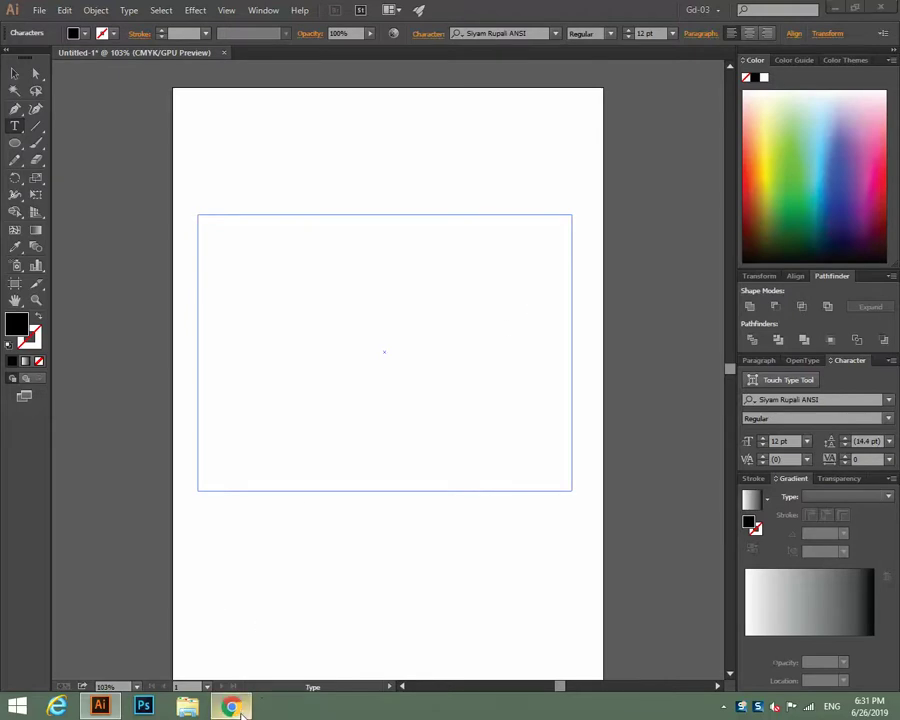
key(alt+Tab)
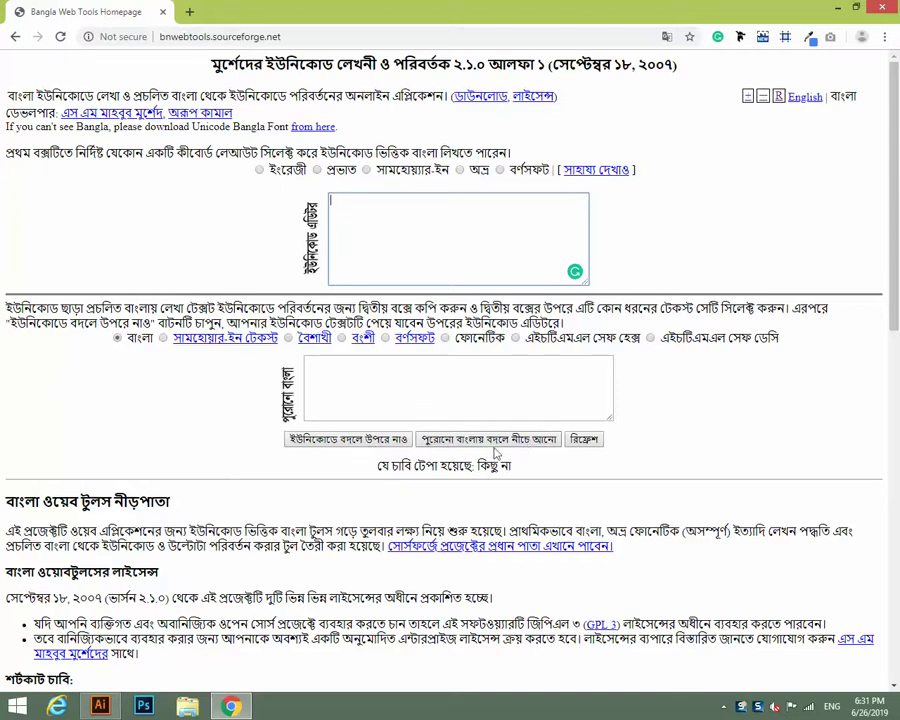
click(430, 203)
click(100, 706)
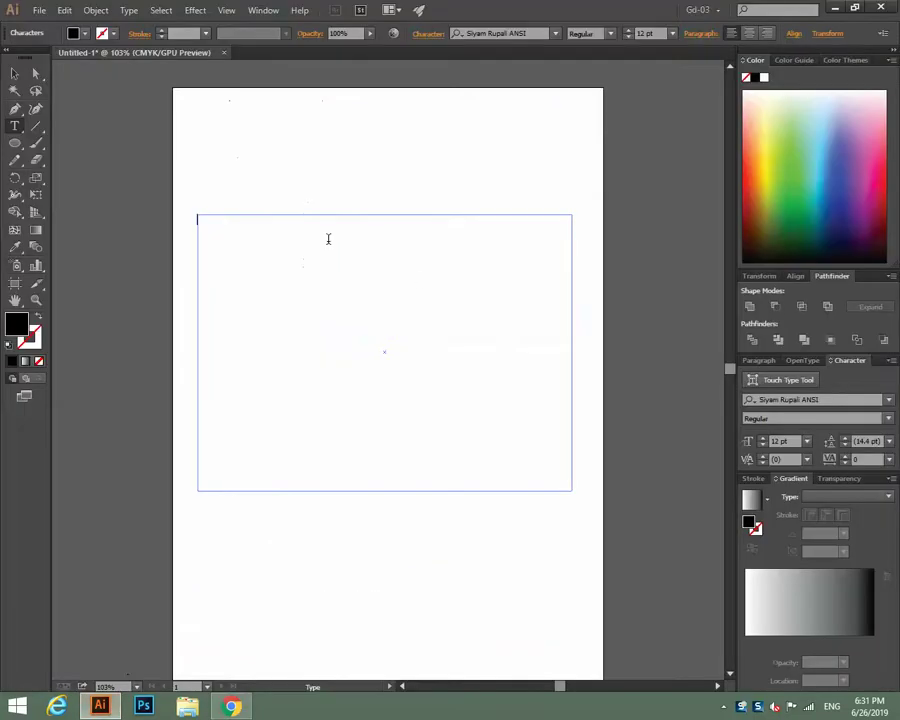
click(328, 239)
click(231, 703)
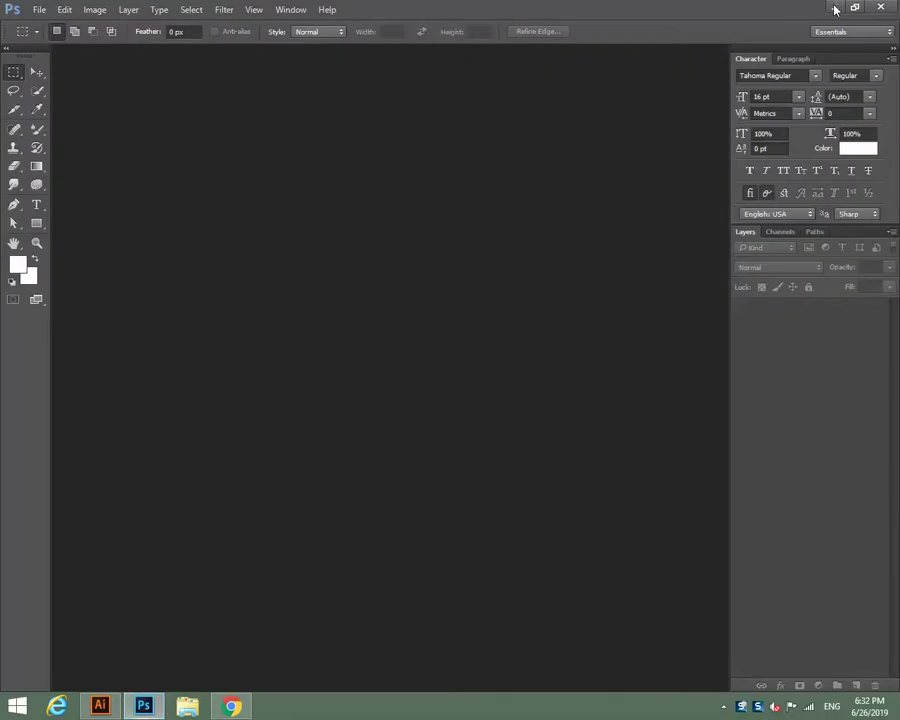
Minimize Photoshop and Illustrator to reveal the Windows desktop.
click(231, 703)
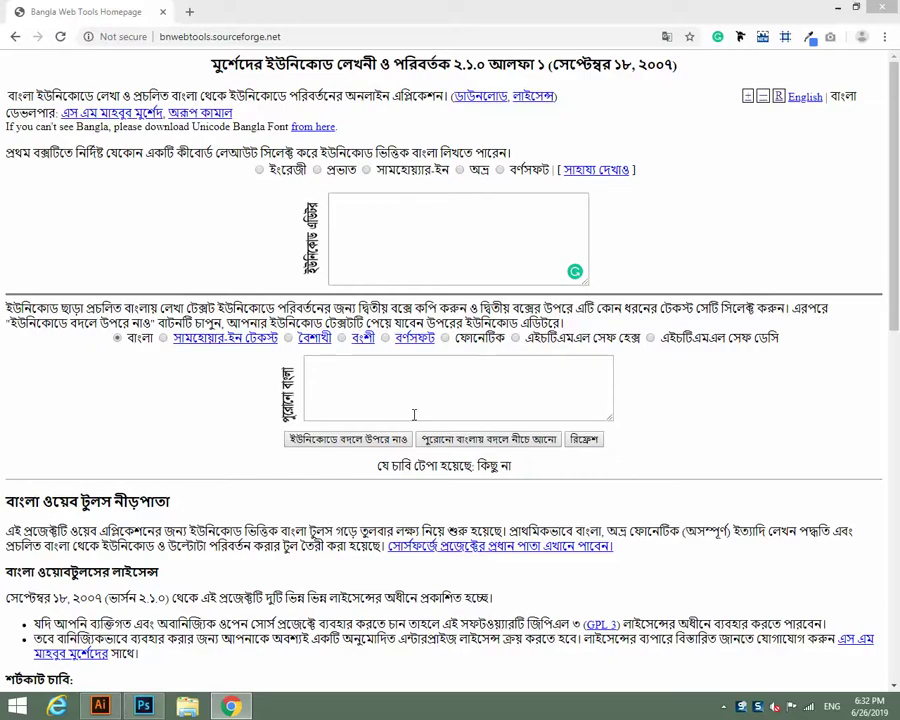
click(143, 706)
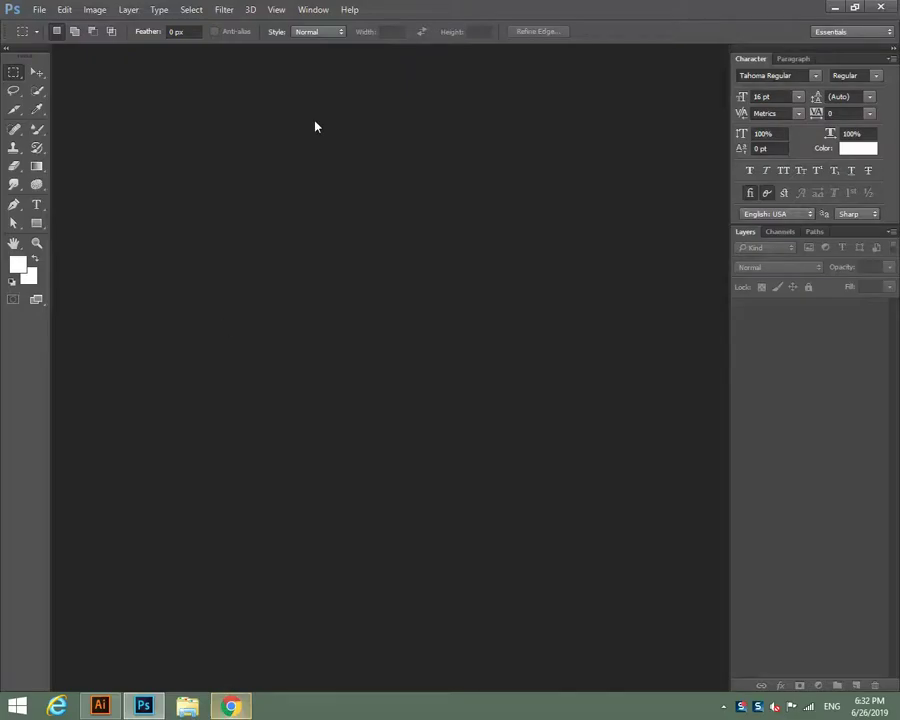
click(835, 8)
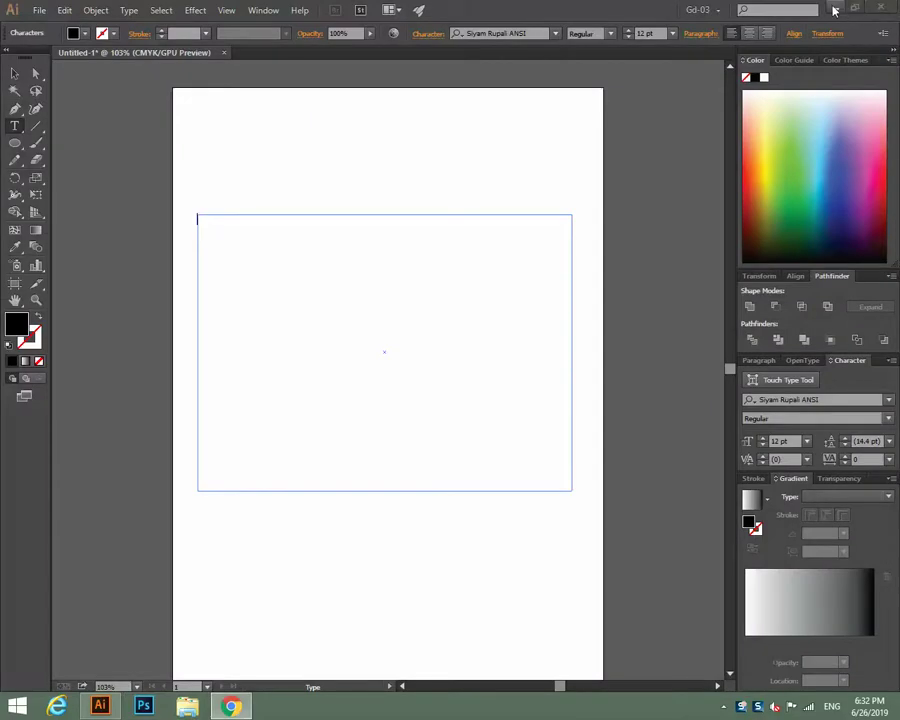
click(832, 9)
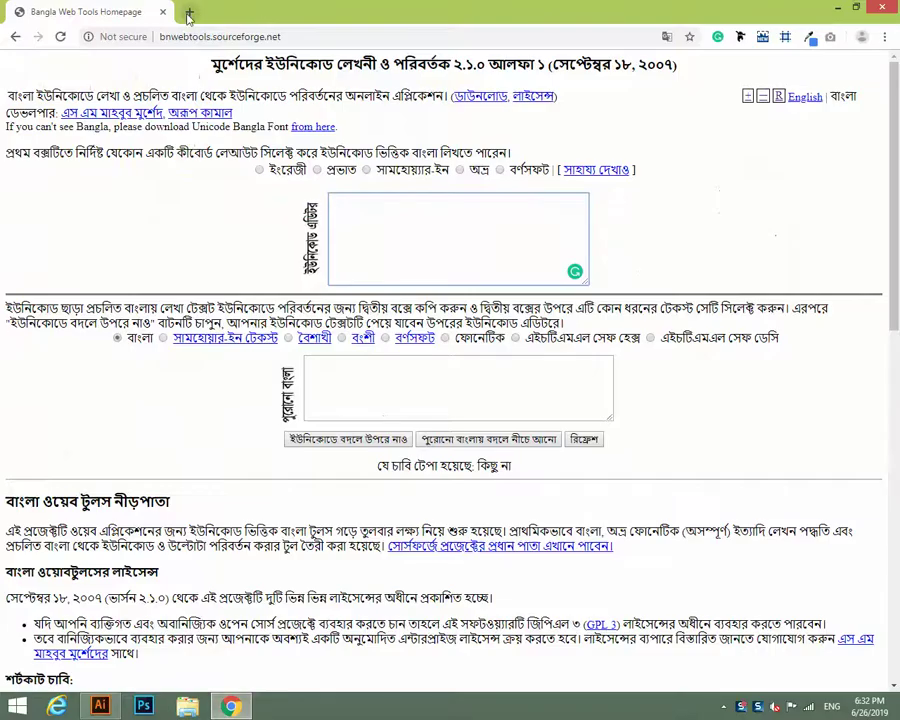
Open the Prothom Alo news site in a new Chrome tab.
click(186, 12)
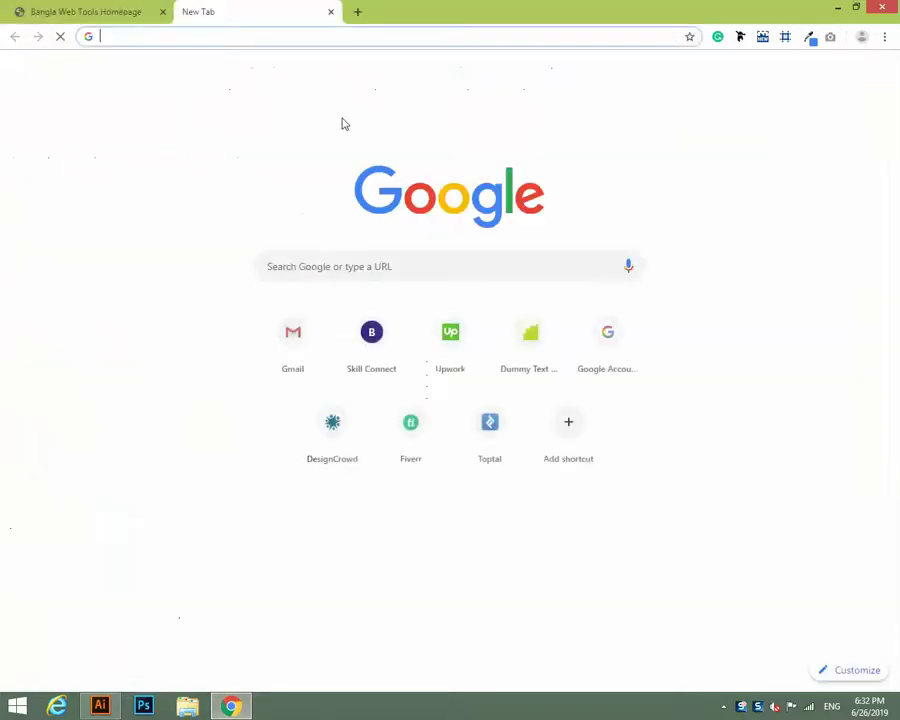
text(Pe)
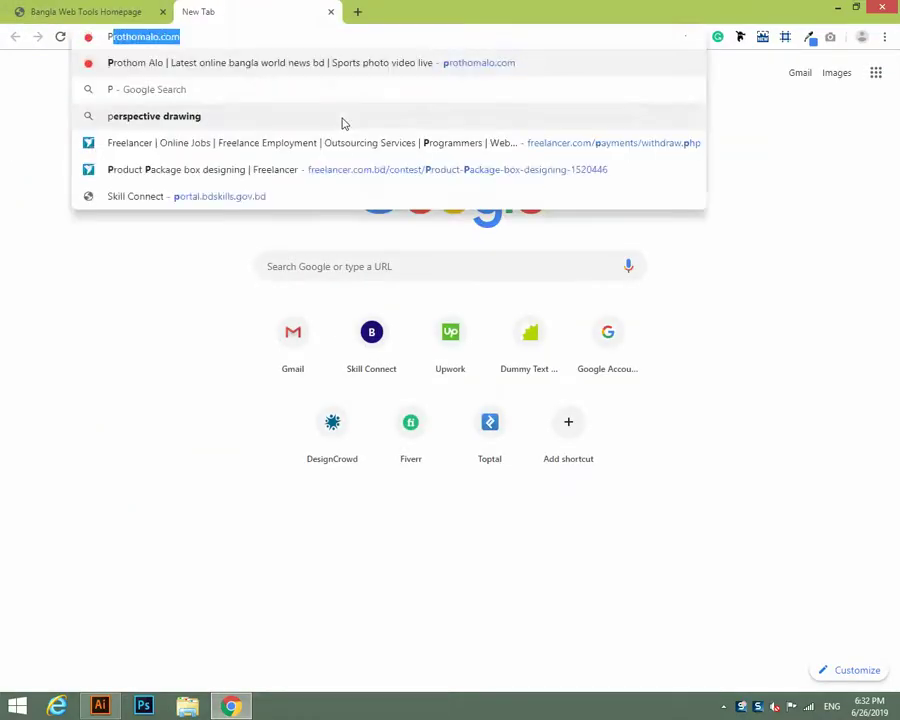
key(BackSpace)
key(BackSpace)
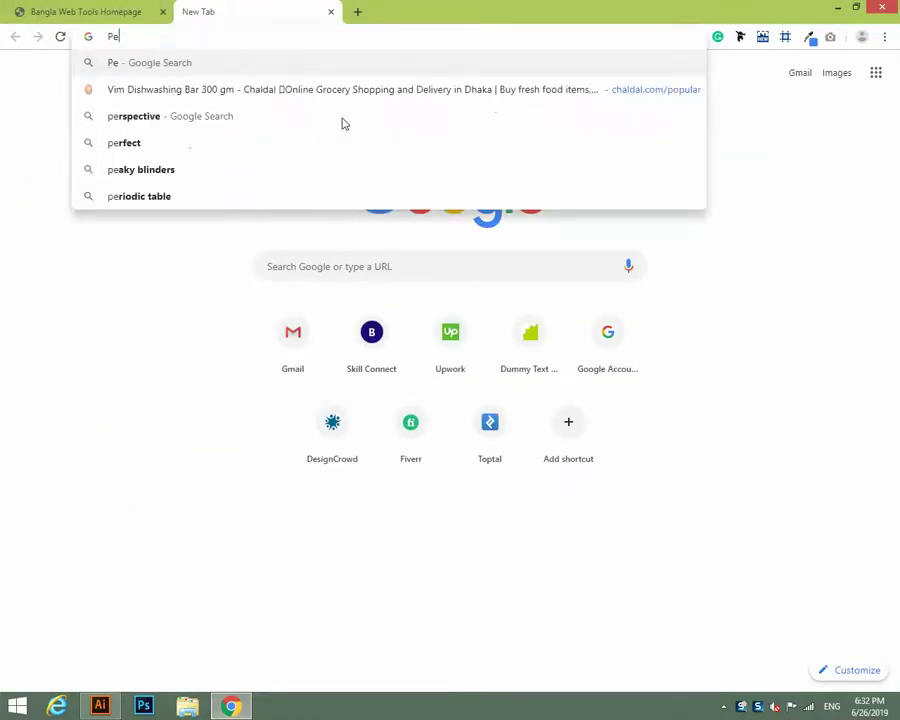
text(r)
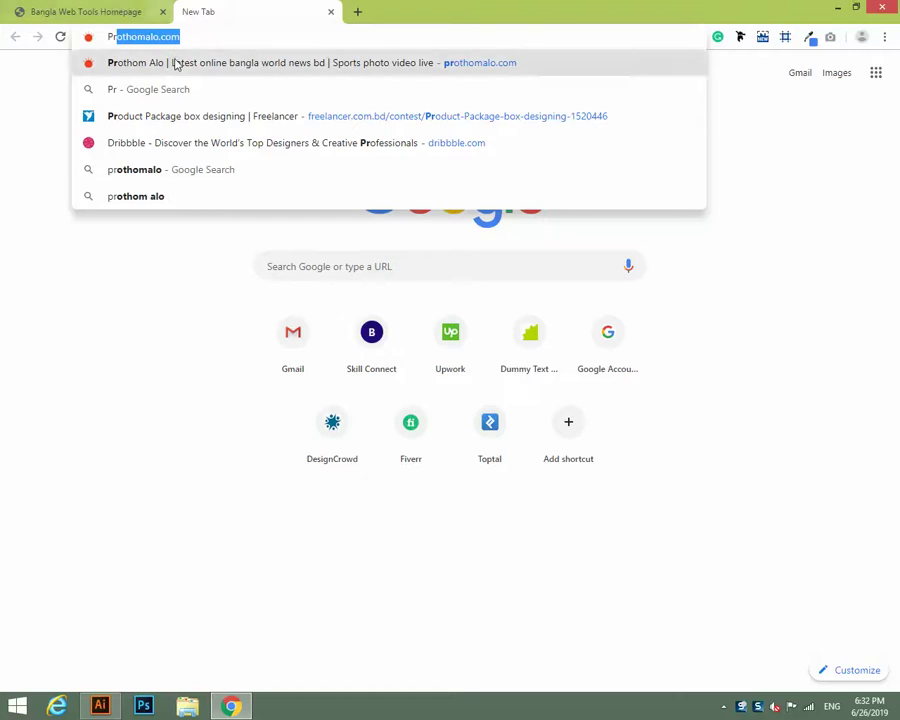
click(174, 62)
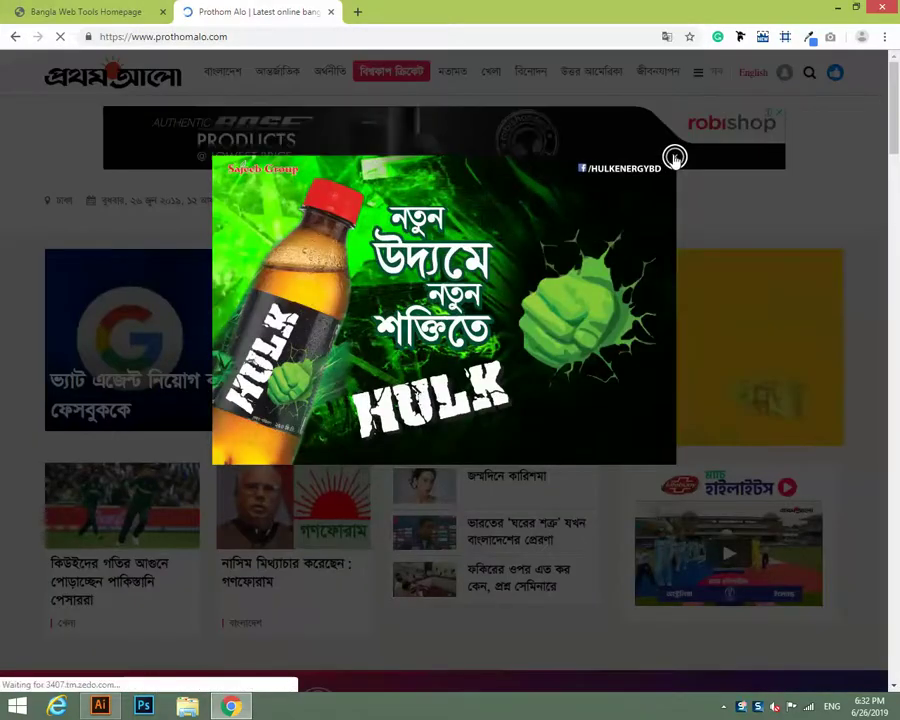
Dismiss the ad, open the VAT agent article and copy its three paragraphs.
click(675, 157)
click(153, 385)
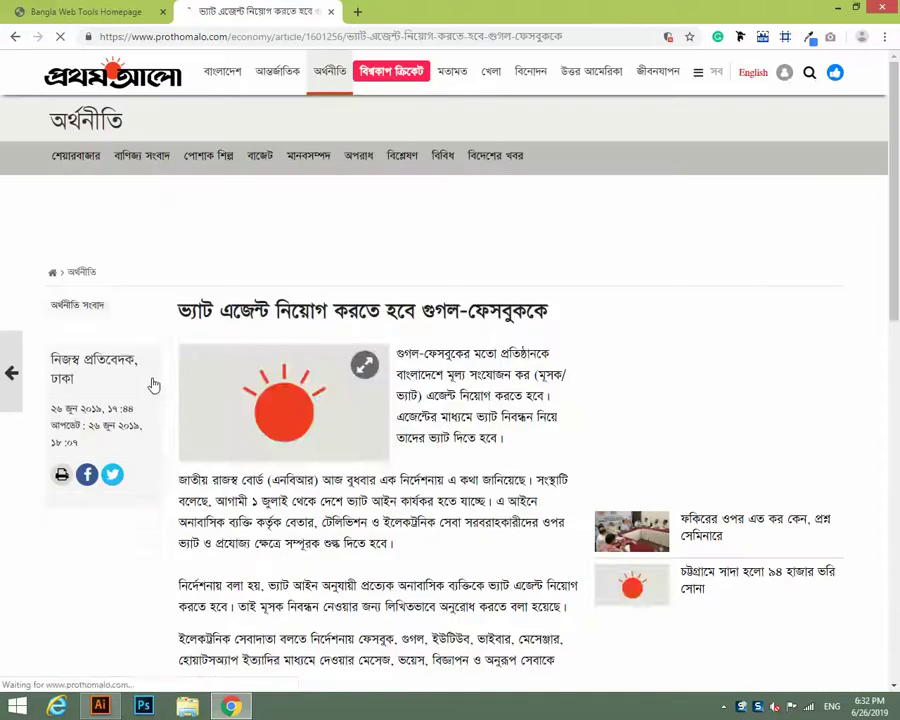
scroll(481, 435, down, 3)
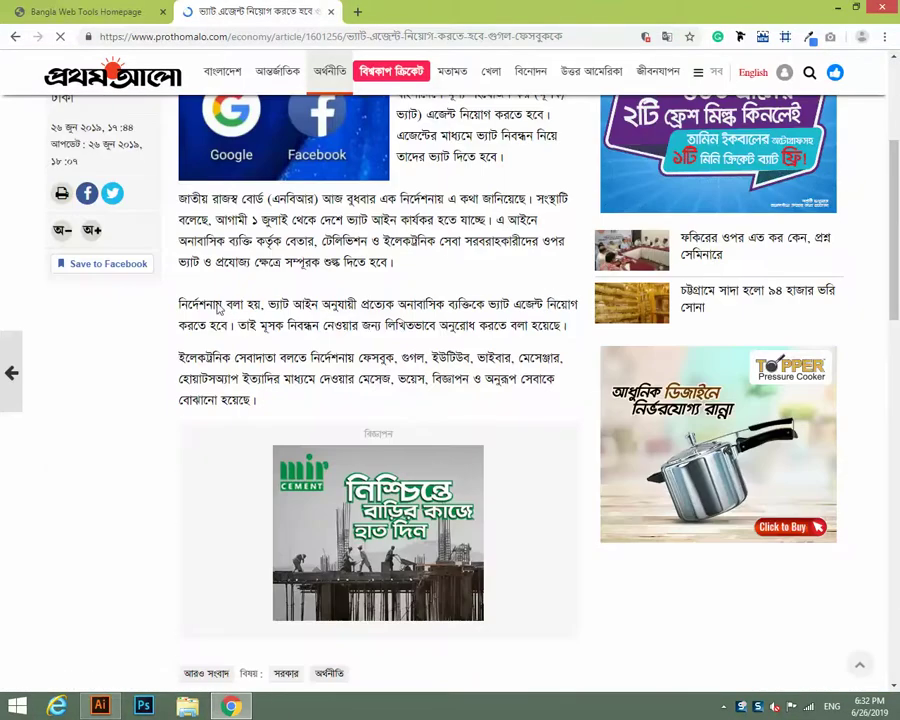
drag(249, 400, 186, 197)
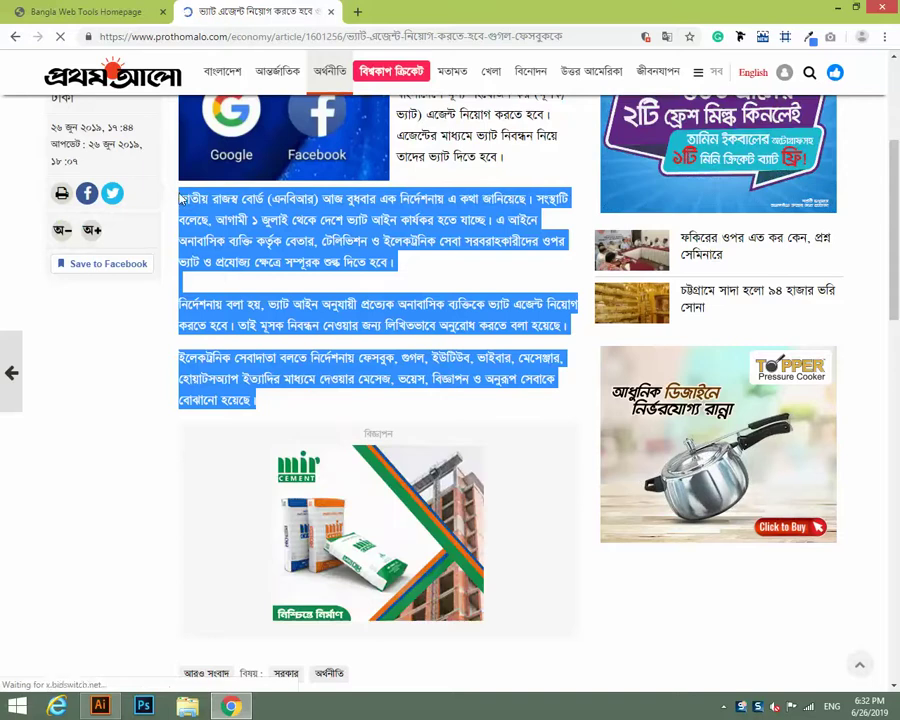
click(100, 706)
Paste the article into Illustrator's text frame, then delete the garbled Bengali text.
click(100, 706)
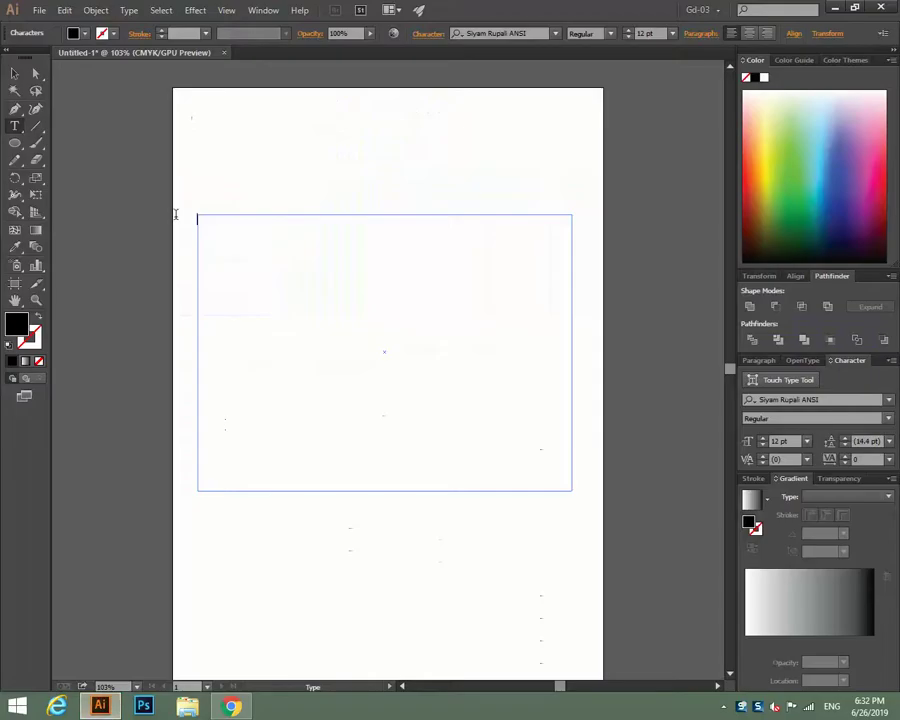
key(ctrl+v)
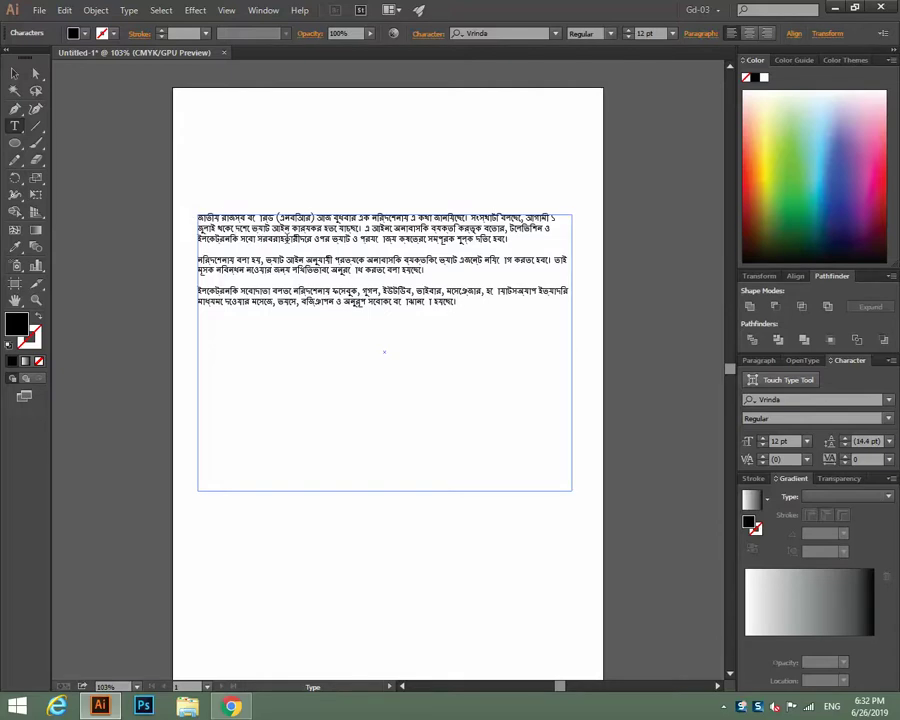
drag(477, 308, 198, 216)
key(Delete)
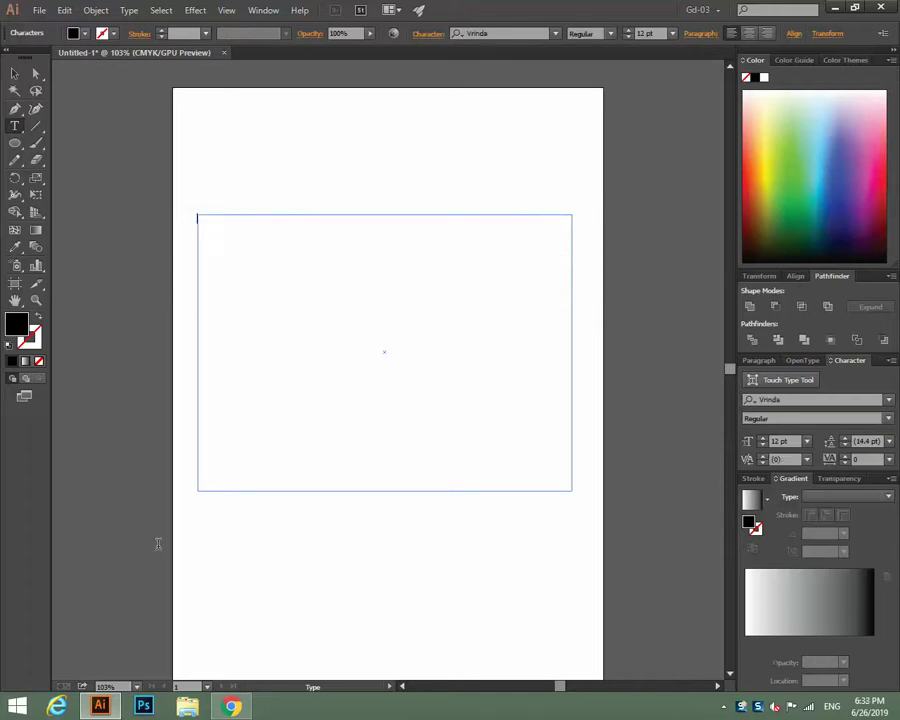
click(231, 706)
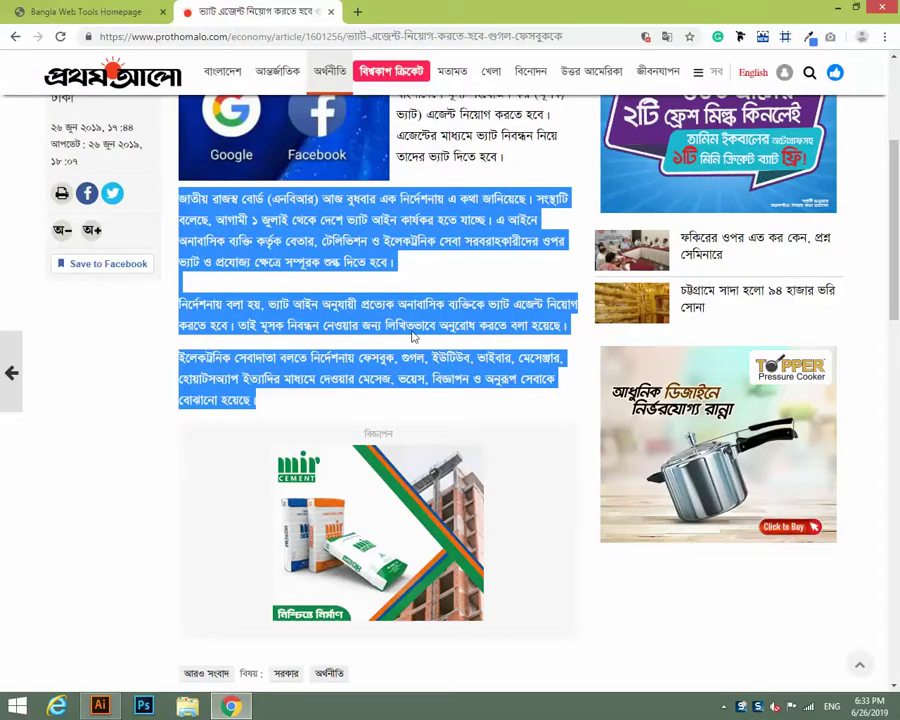
Paste the article into the Unicode box, convert it to old Bangla, and cut the result.
click(88, 11)
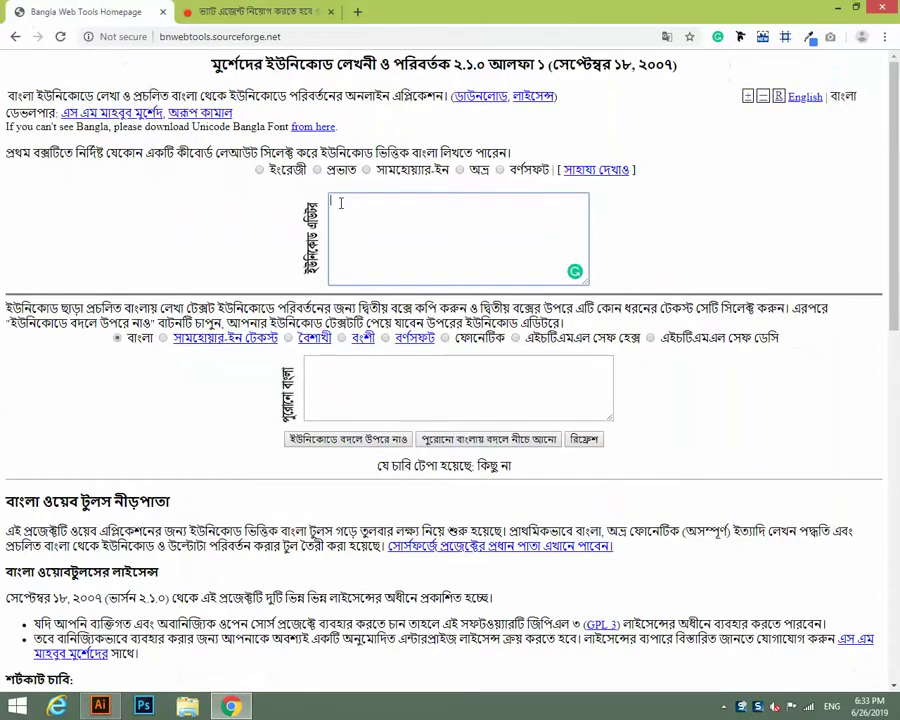
key(ctrl+v)
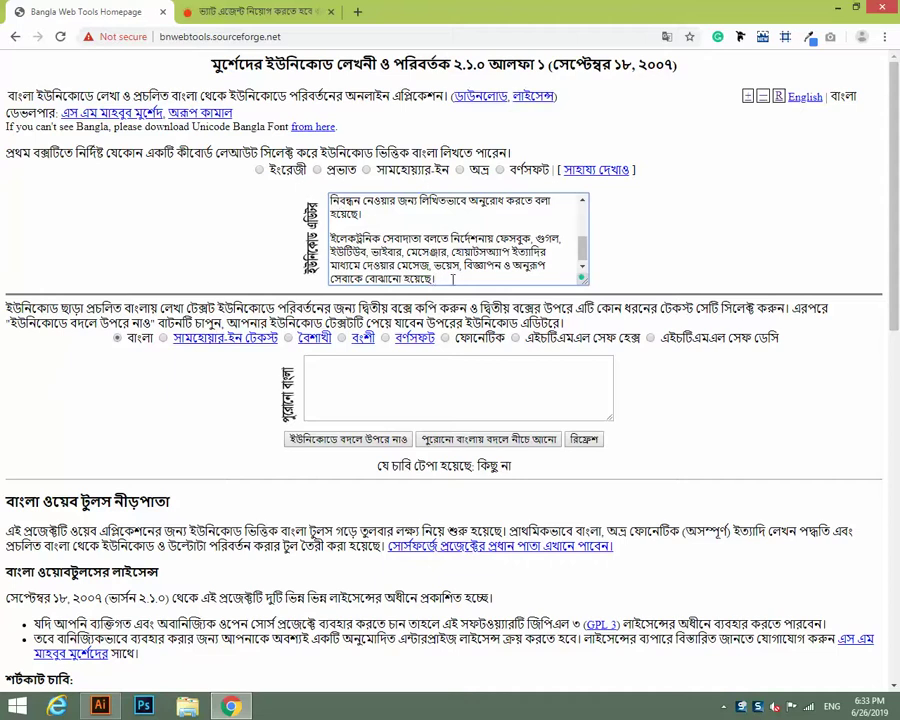
key(ctrl+a)
click(458, 438)
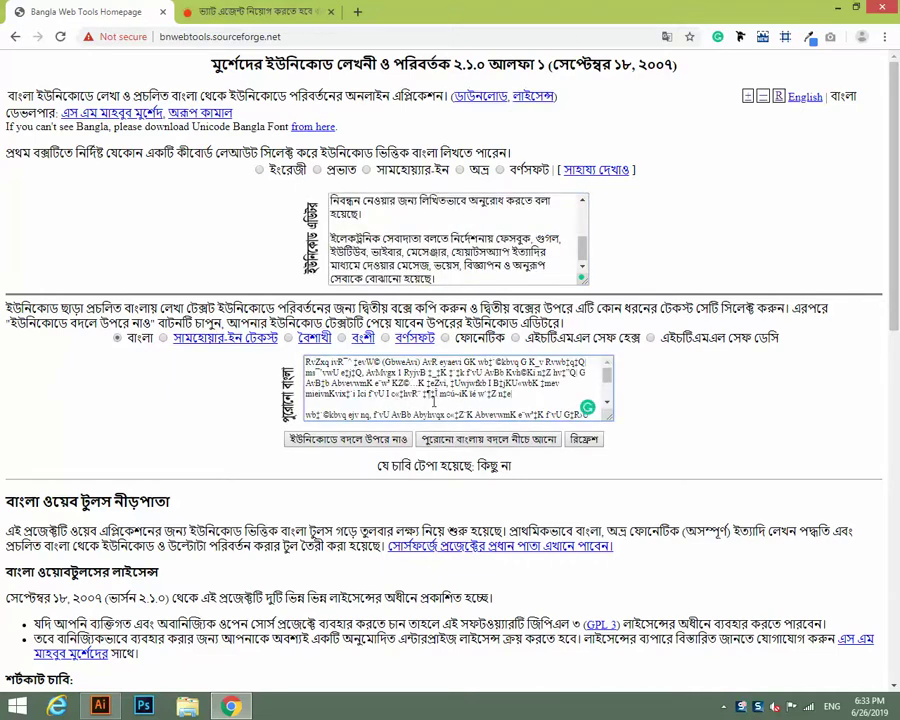
scroll(480, 402, down, 5)
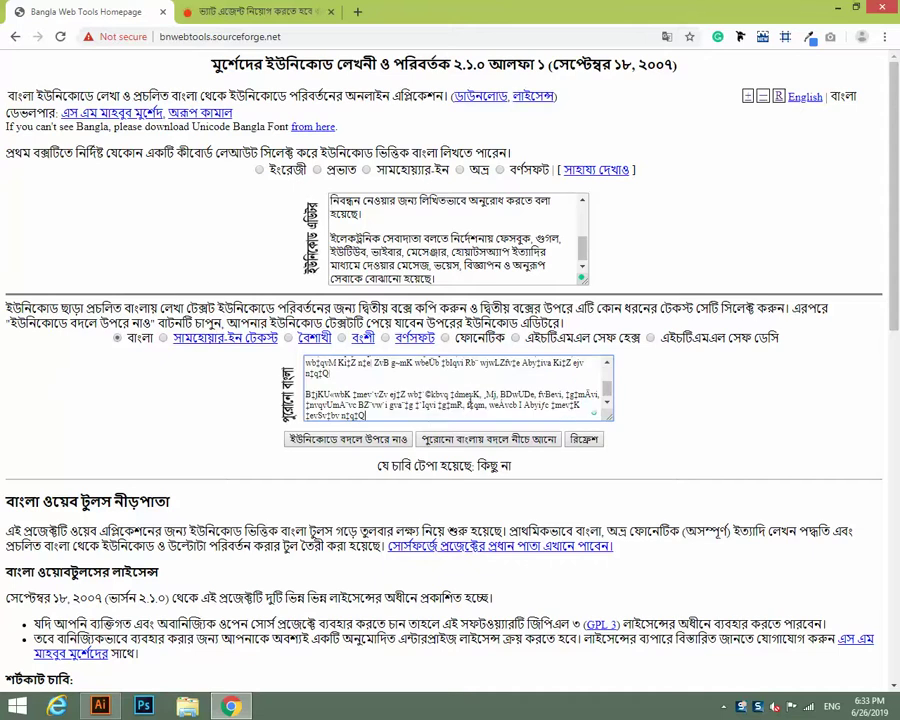
click(403, 420)
key(ctrl+a)
key(ctrl+x)
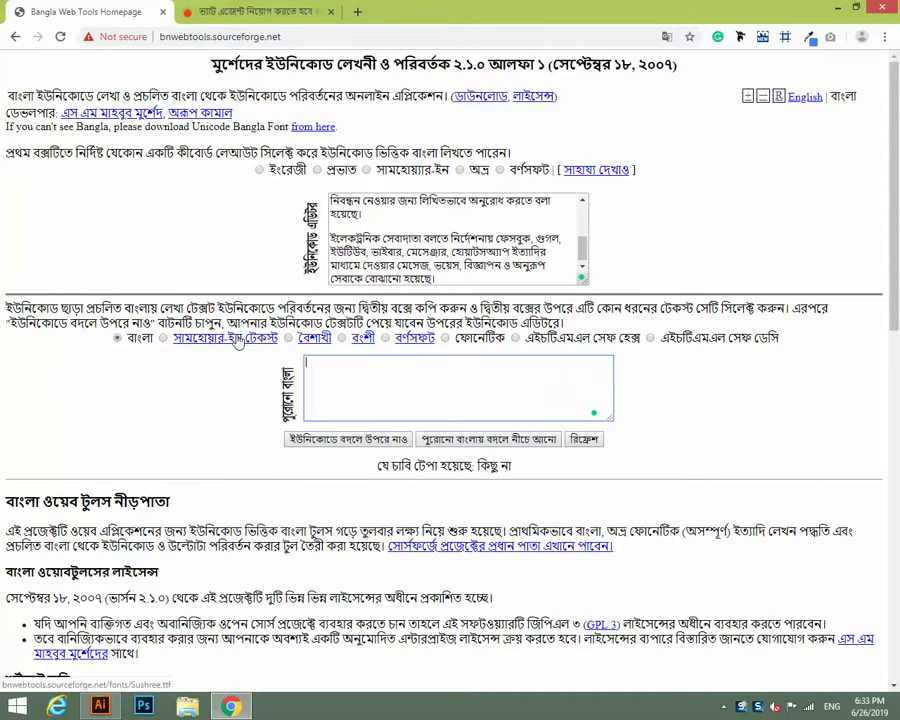
Clear the leftover text out of the Unicode converter box.
click(347, 439)
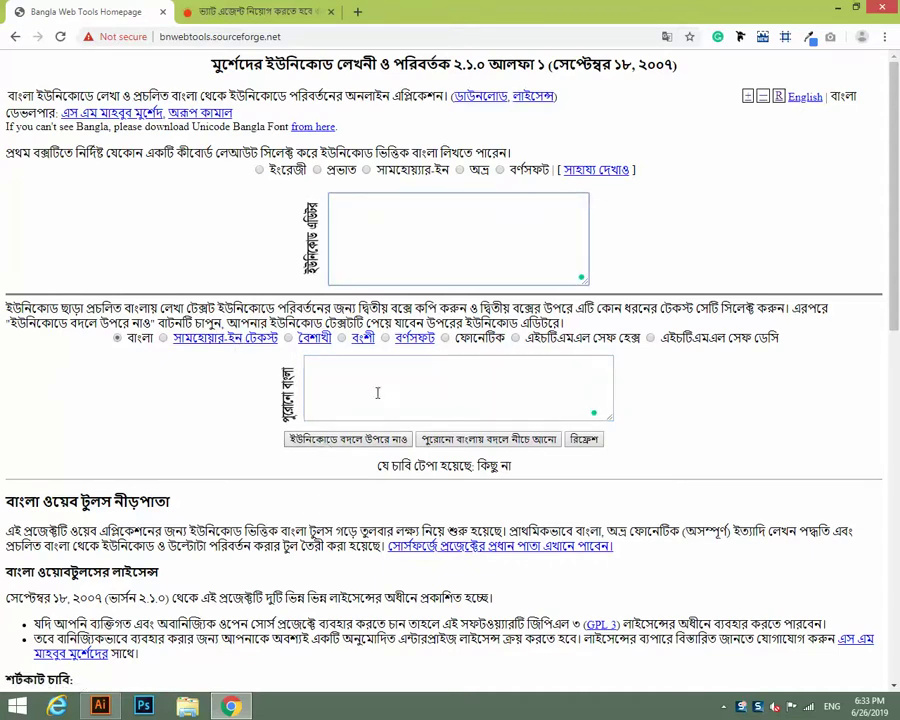
key(ctrl+v)
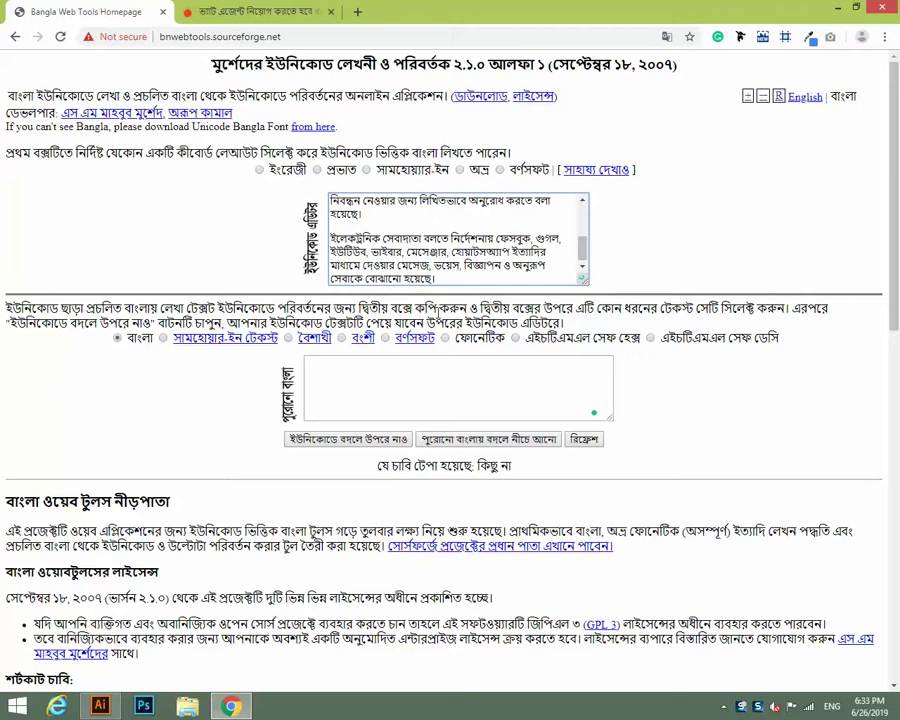
key(ctrl+a)
click(355, 443)
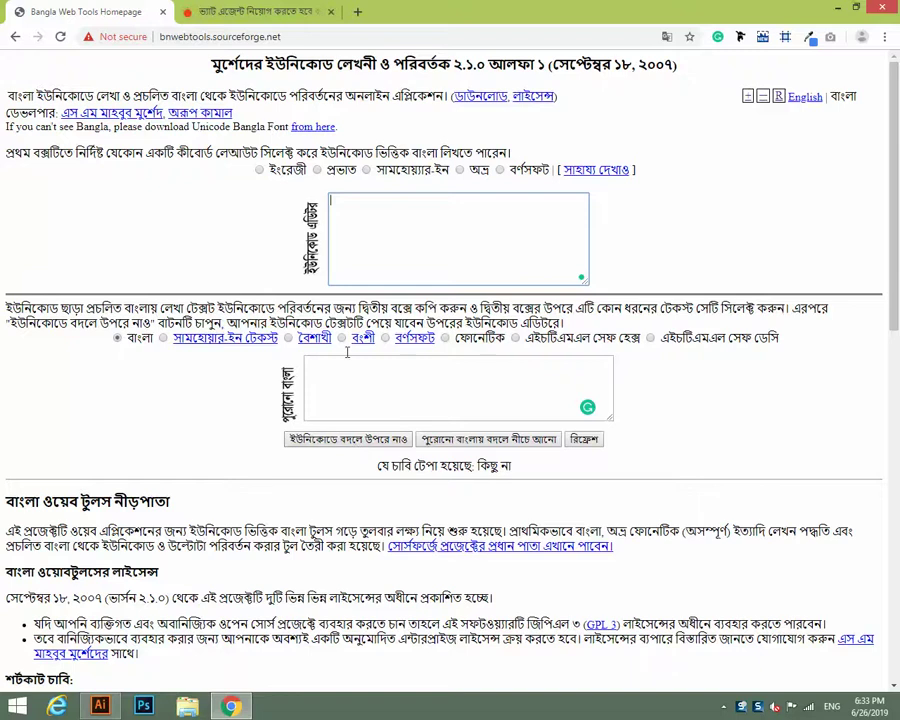
Move between the Prothom Alo article and the Bangla Web Tools converter boxes.
click(230, 12)
click(100, 706)
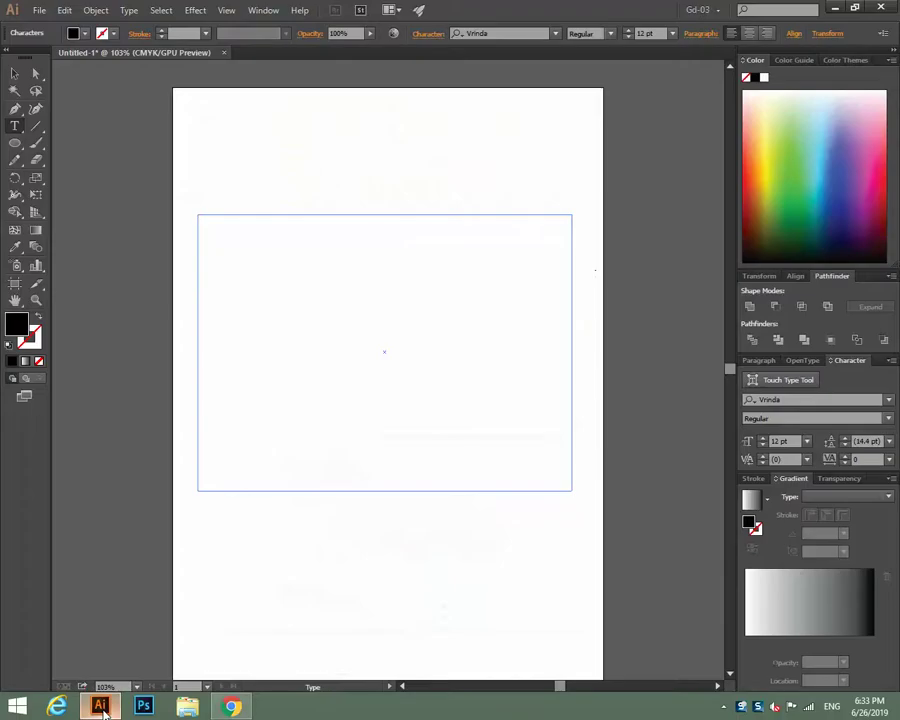
click(230, 706)
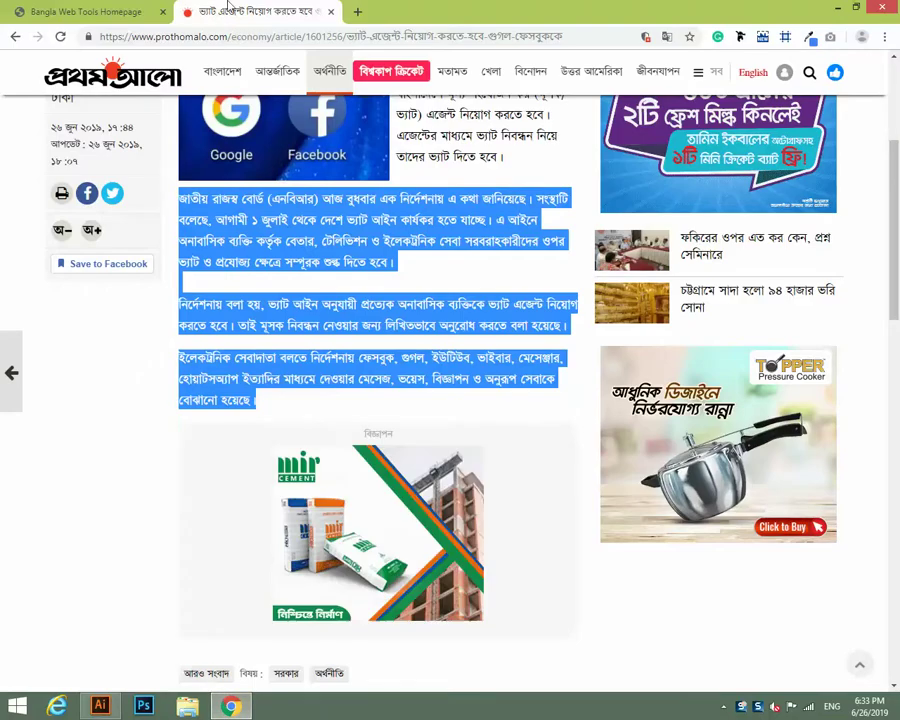
click(60, 11)
click(330, 372)
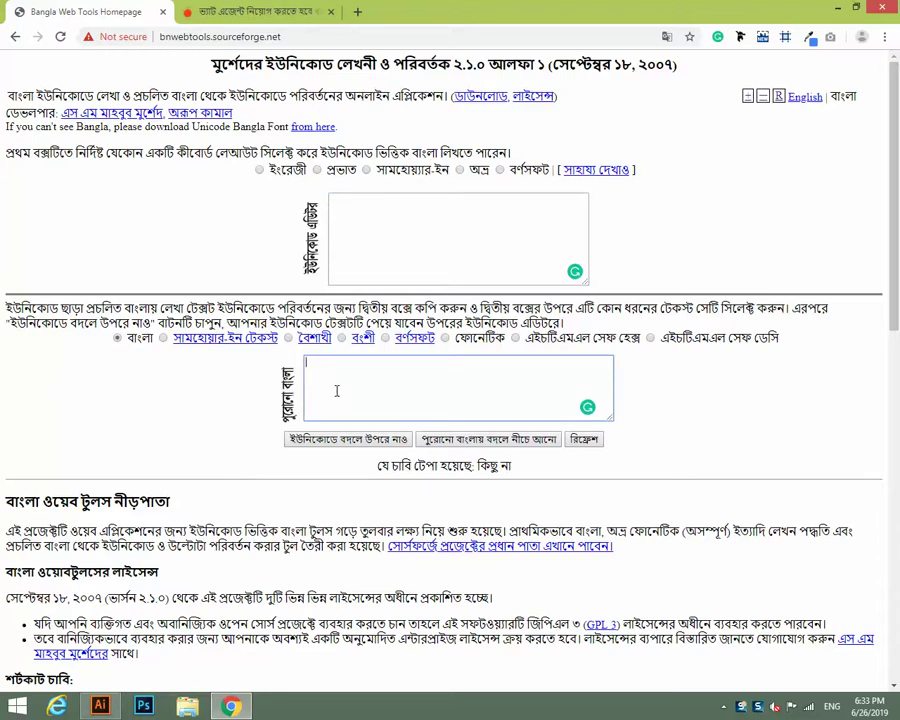
click(352, 202)
Paste the converted Bengali paragraphs into Illustrator's empty text frame.
key(alt+Tab)
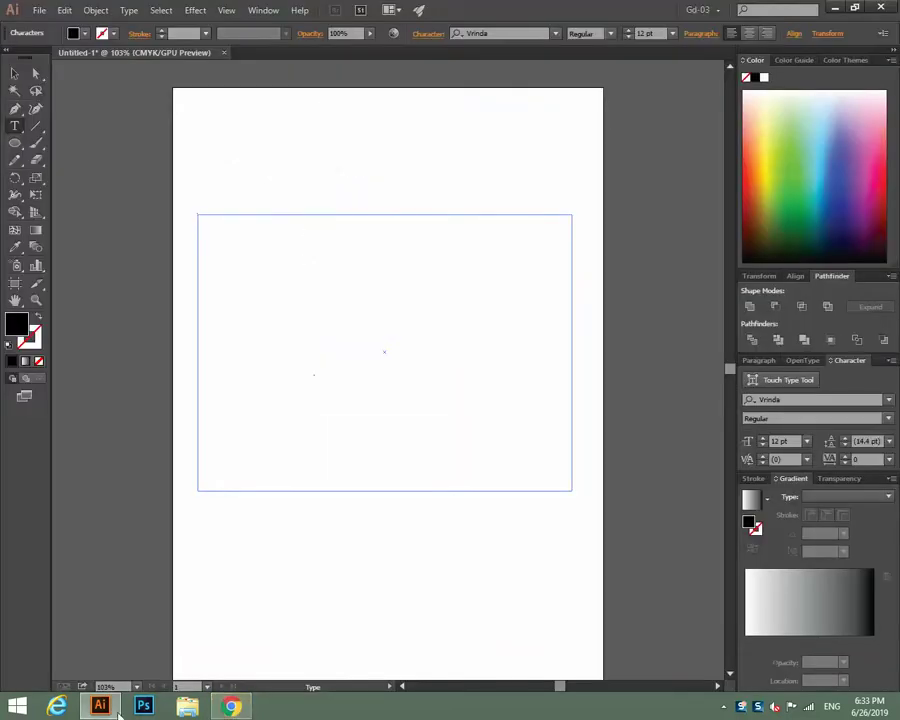
click(232, 706)
click(252, 11)
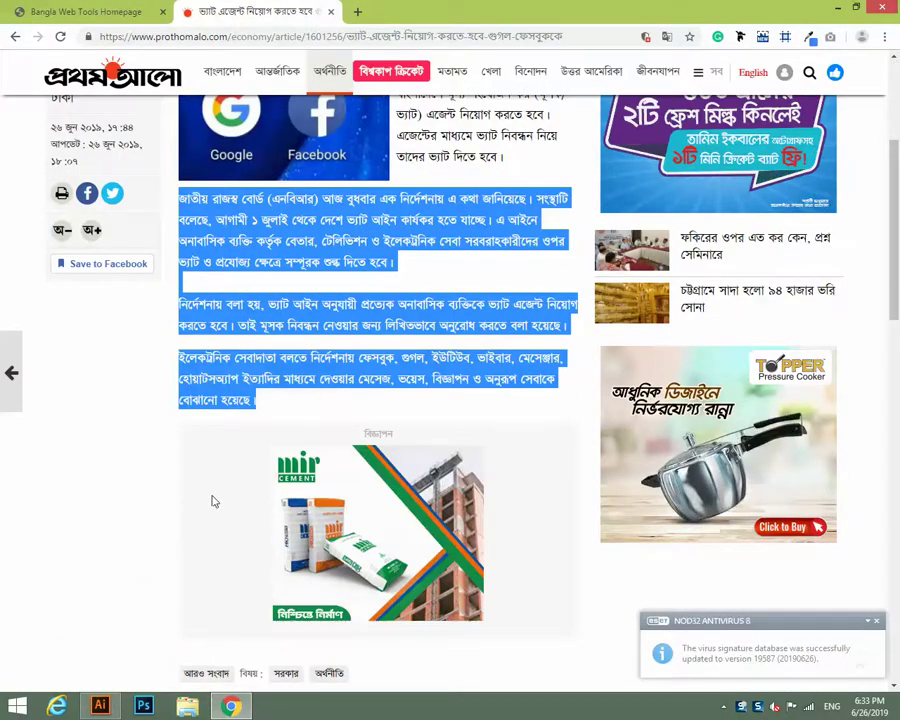
key(alt+Tab)
click(249, 233)
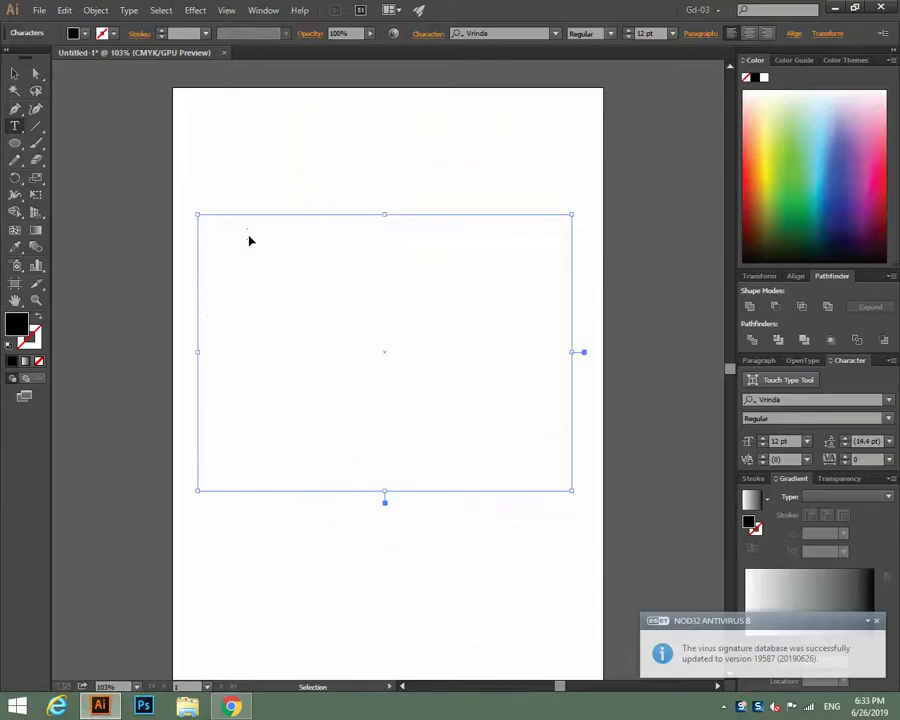
key(ctrl+v)
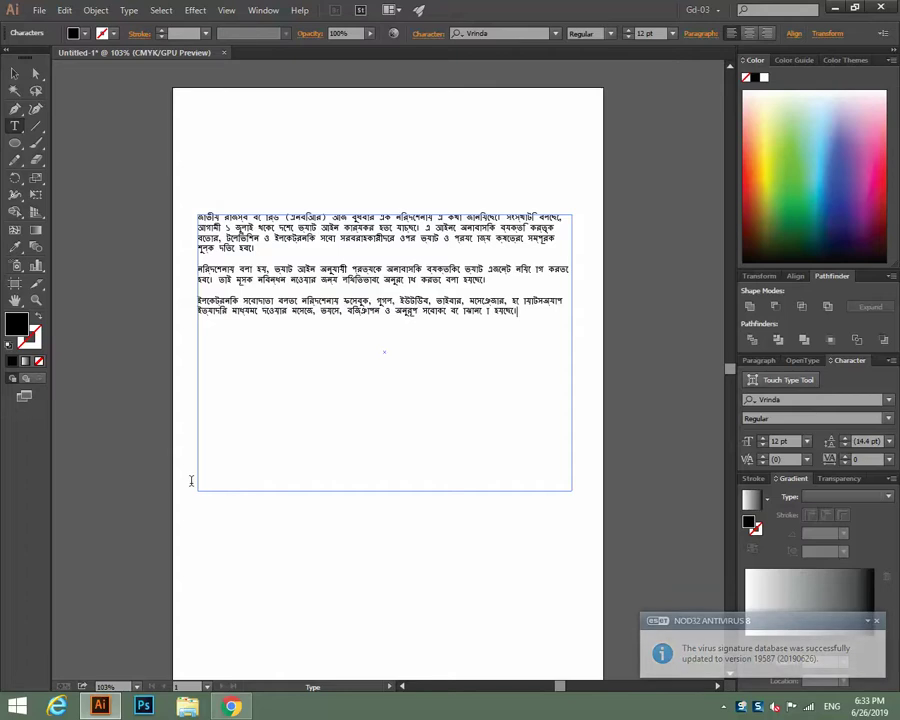
key(alt+Tab)
Paste the first Bengali paragraph into the Unicode box, select it, and return to Illustrator.
click(122, 7)
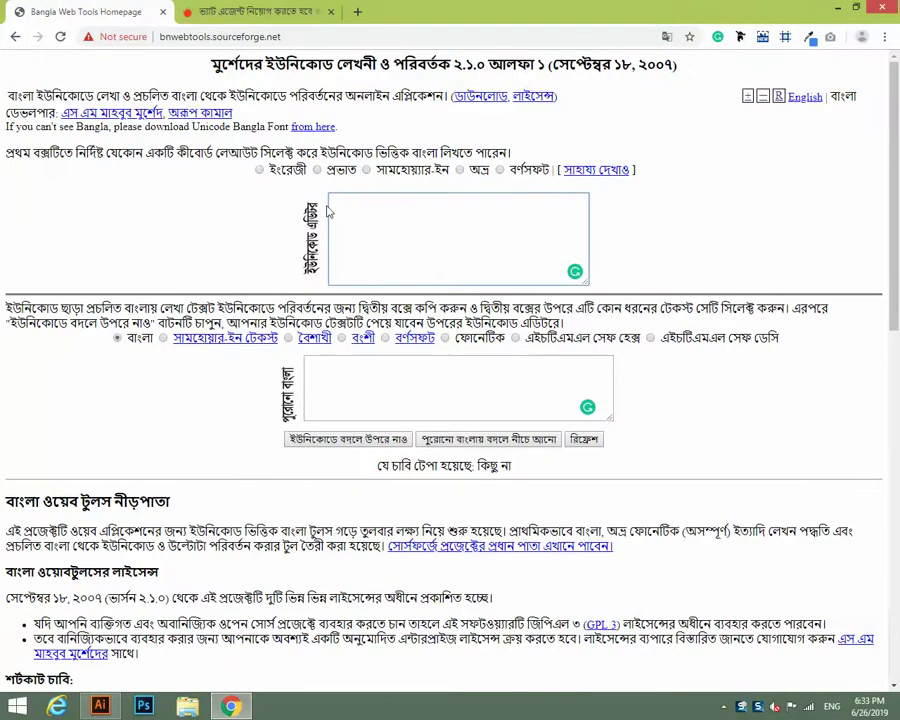
key(alt+Tab)
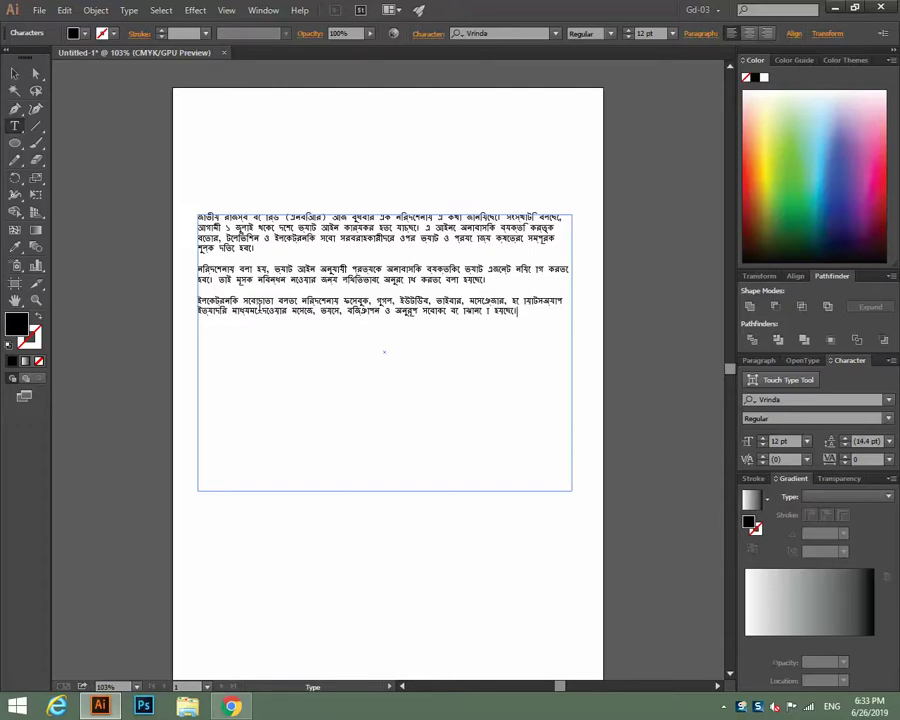
click(231, 706)
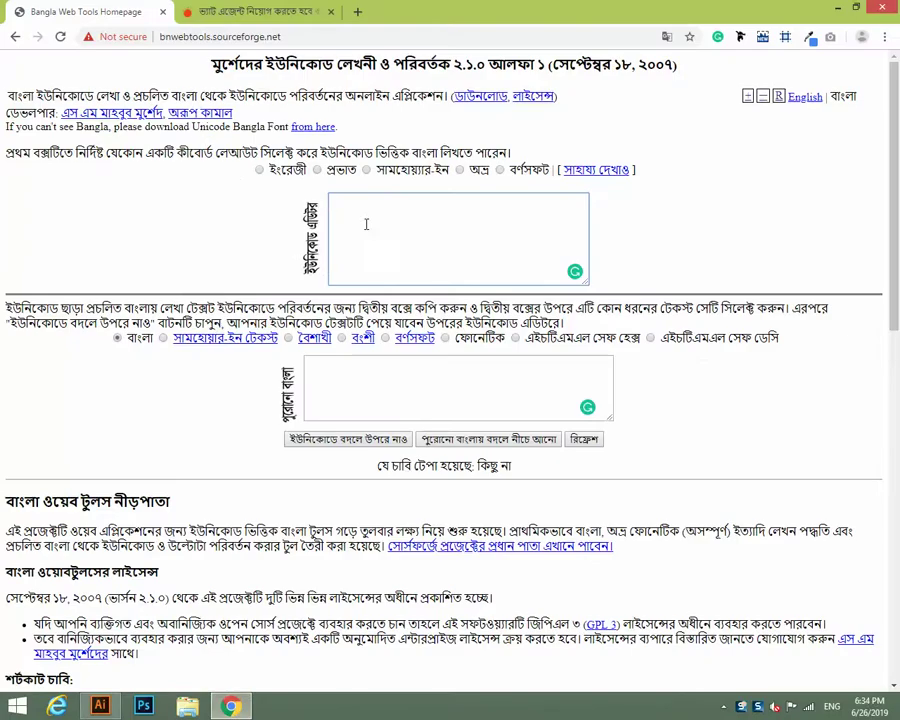
click(386, 200)
key(ctrl+v)
key(ctrl+a)
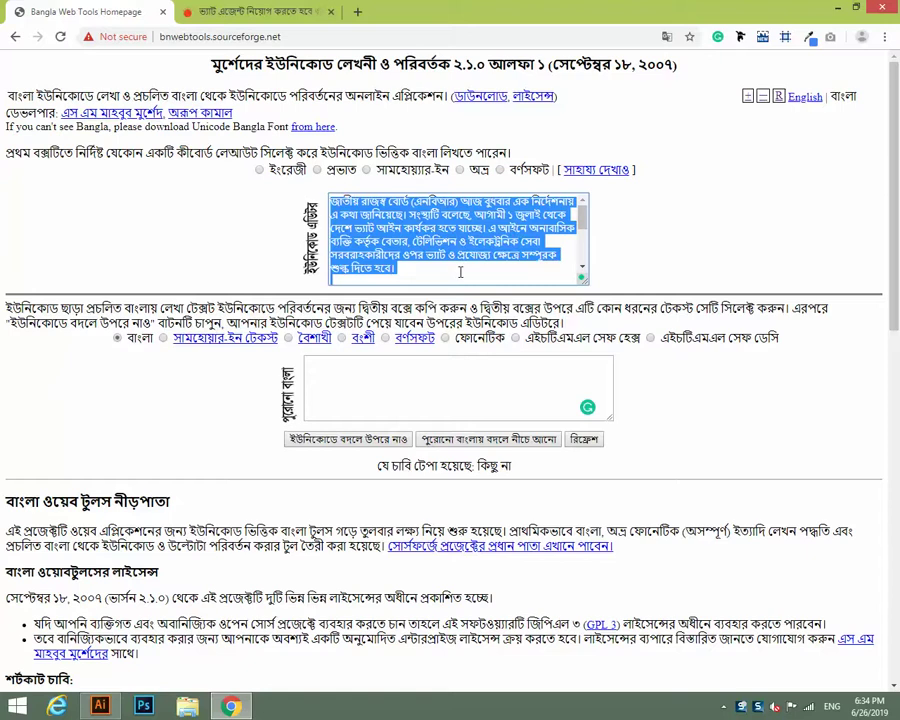
drag(582, 217, 588, 230)
scroll(588, 230, up, 1)
click(411, 401)
click(100, 706)
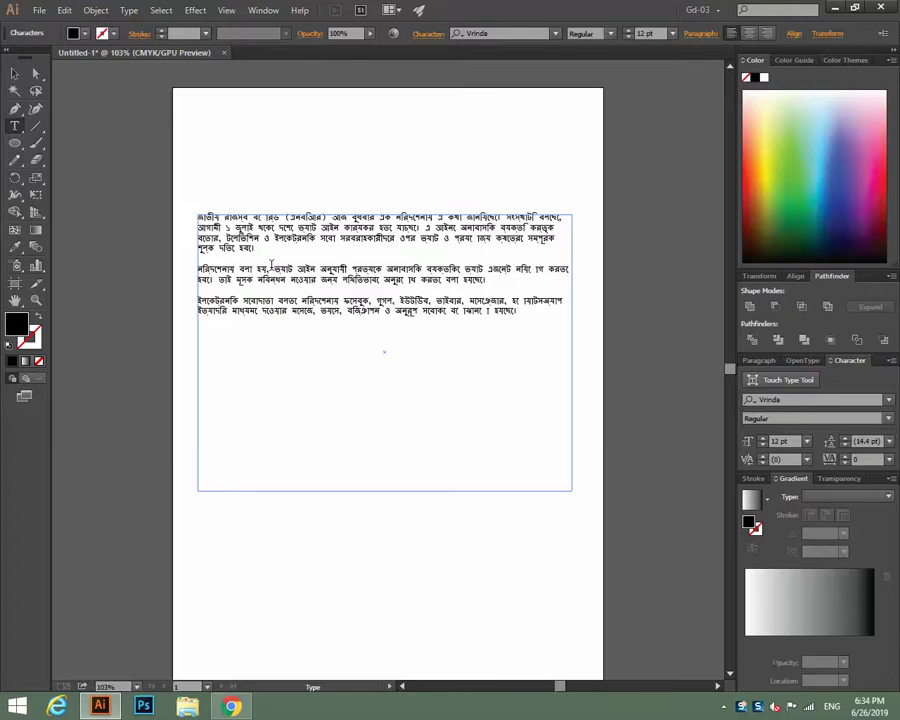
Delete the Bengali text frame and switch to Chrome's 'letterhead design' search results.
key(Escape)
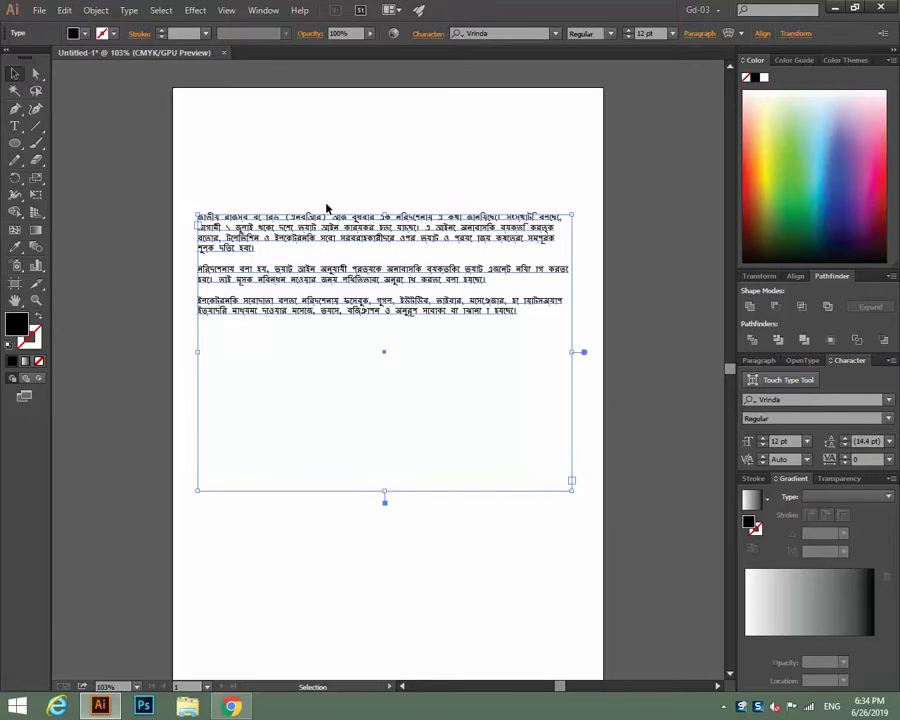
key(Delete)
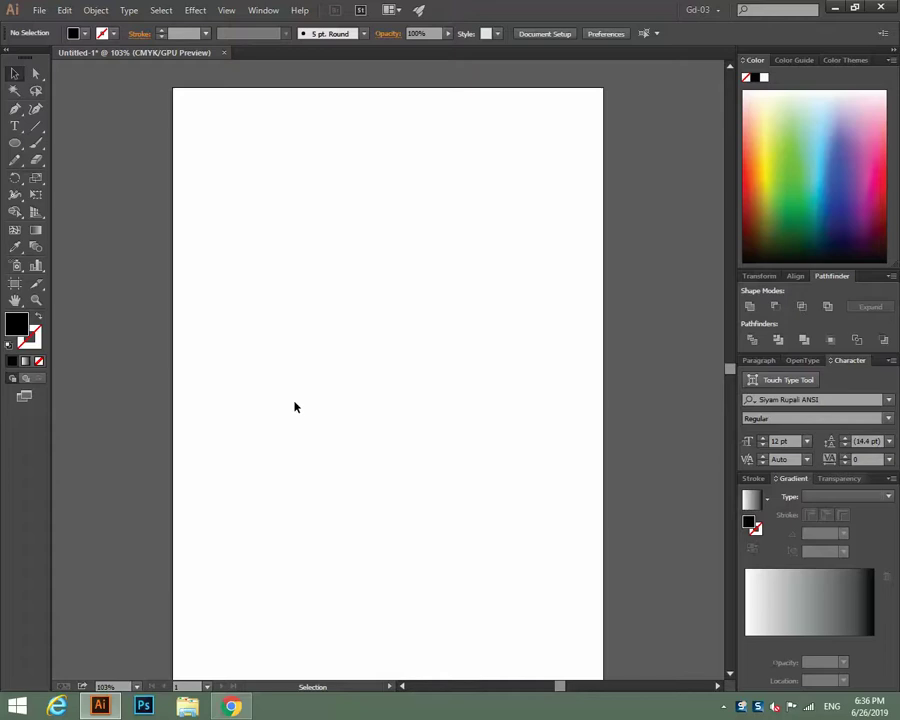
key(shift)
key(alt+Tab)
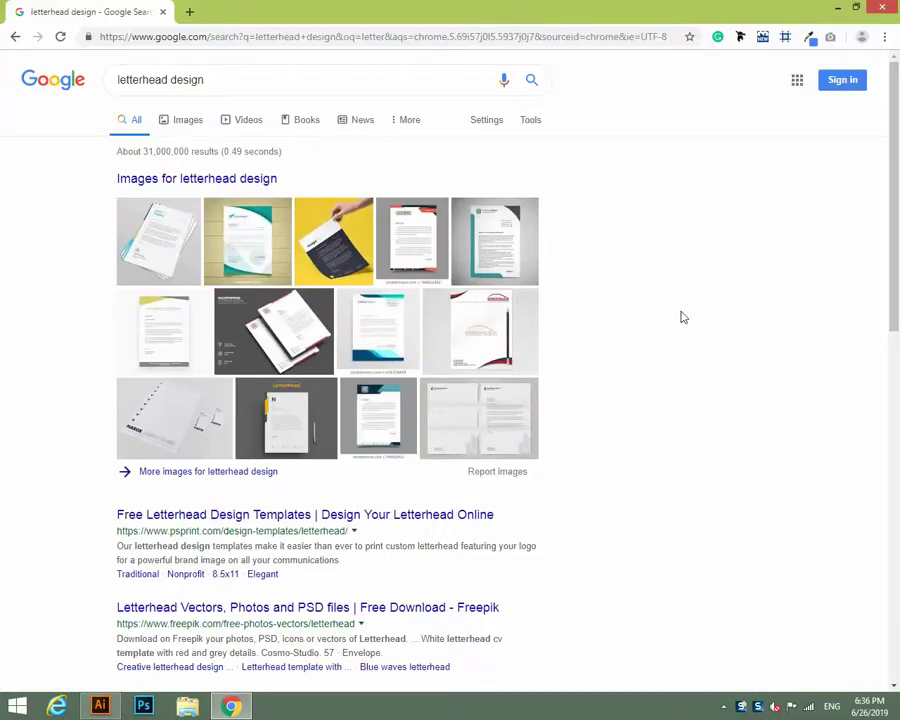
Preview the green Best Corporate Letterhead template in Google Images, then return to Illustrator.
click(188, 120)
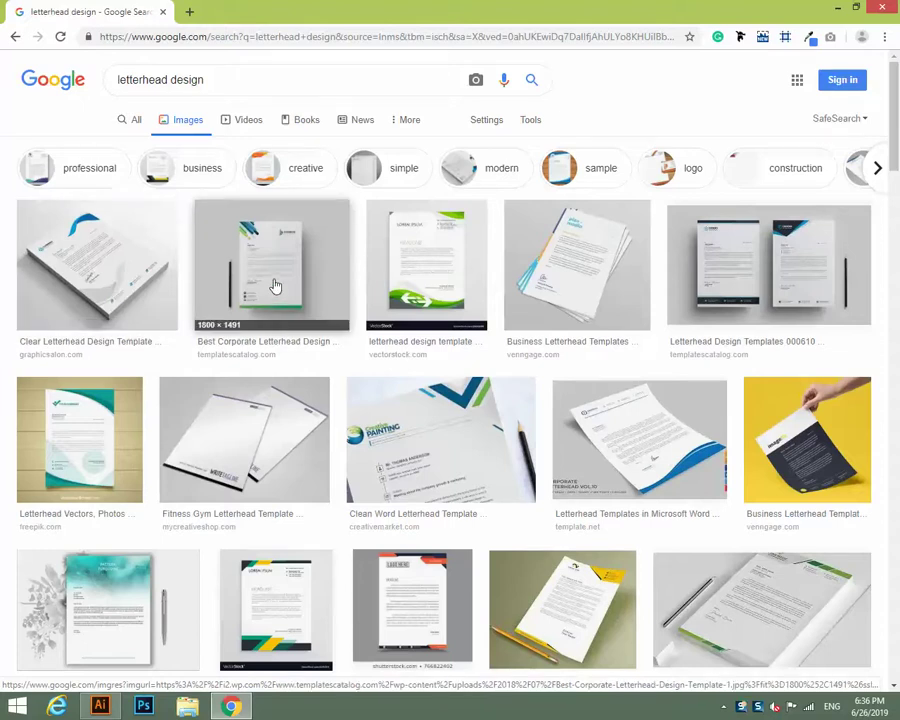
click(225, 320)
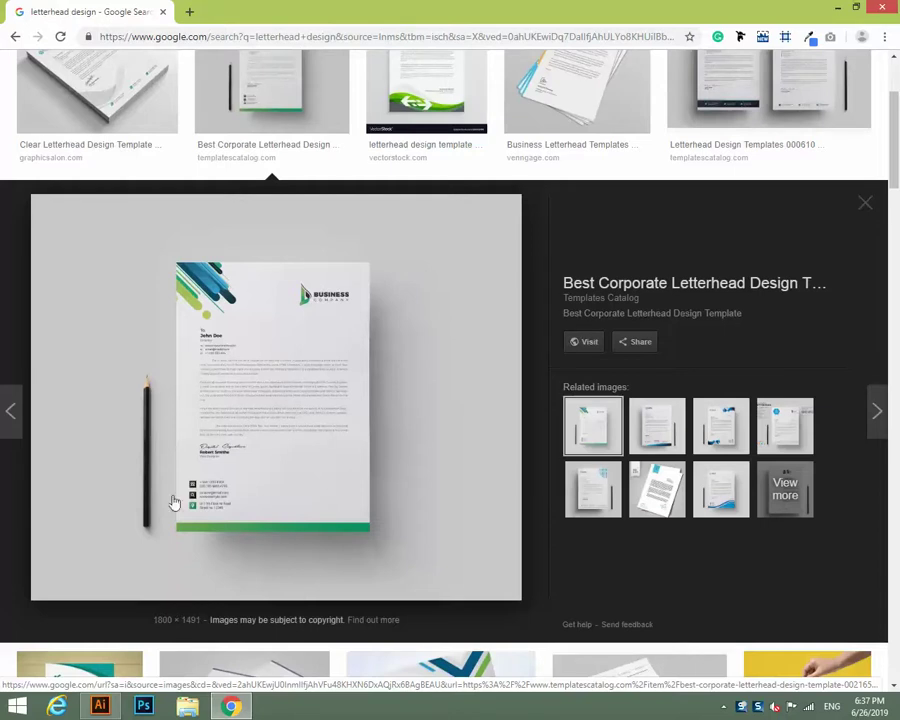
click(100, 706)
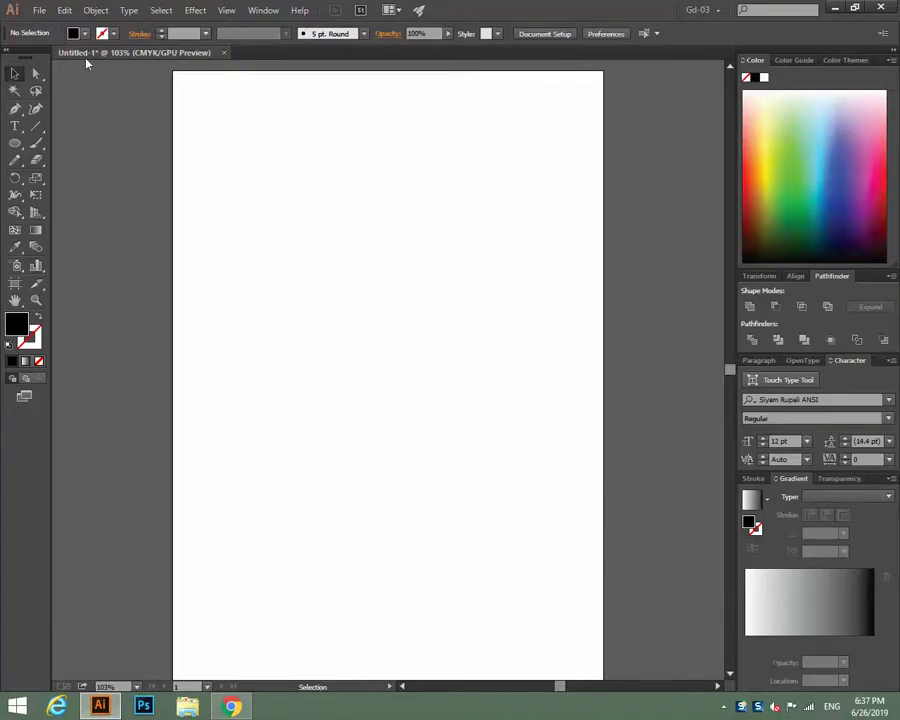
Create a new Letter-size 8.5 × 11 in document with 0.125 in bleed on all sides.
click(39, 11)
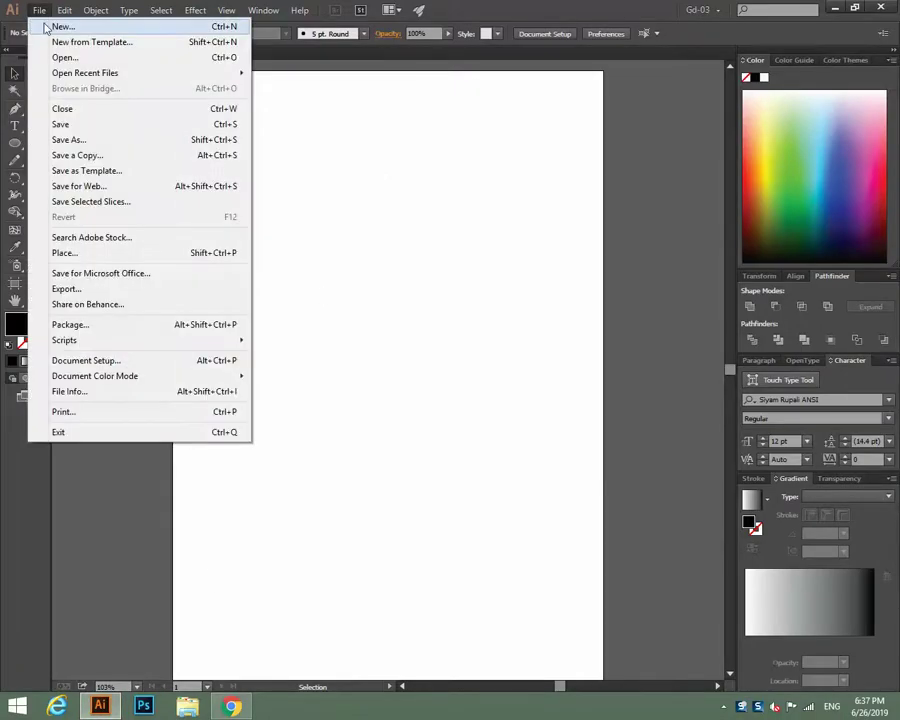
click(52, 26)
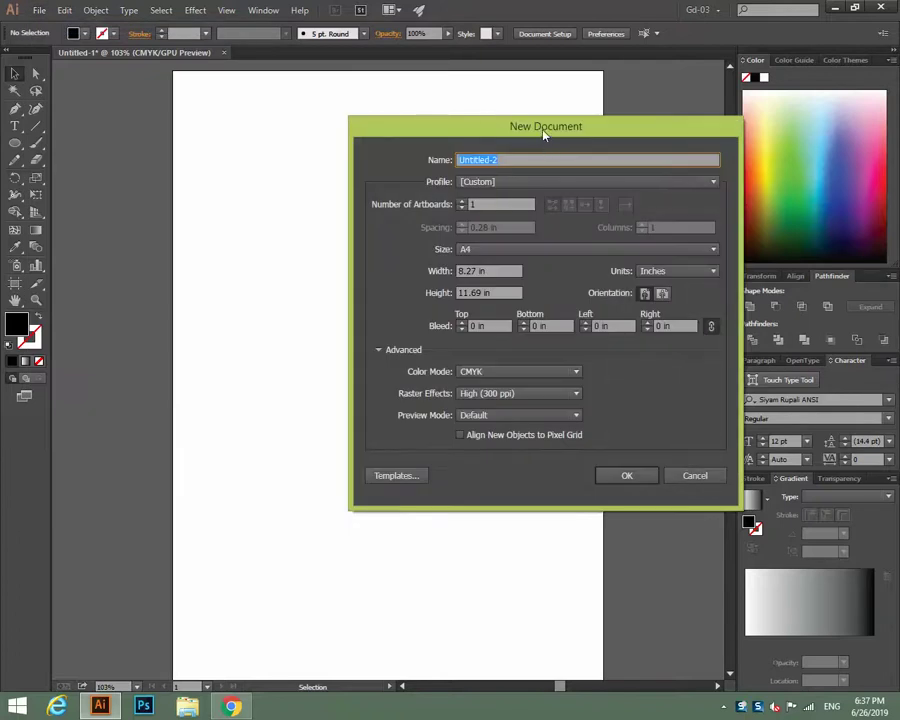
drag(545, 130, 296, 100)
click(243, 221)
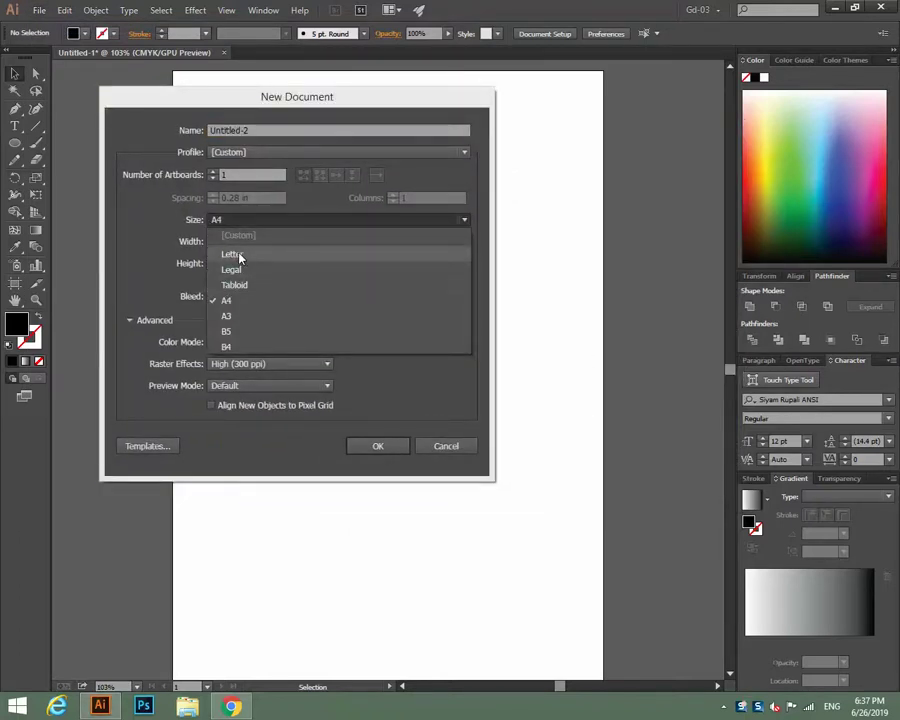
click(240, 256)
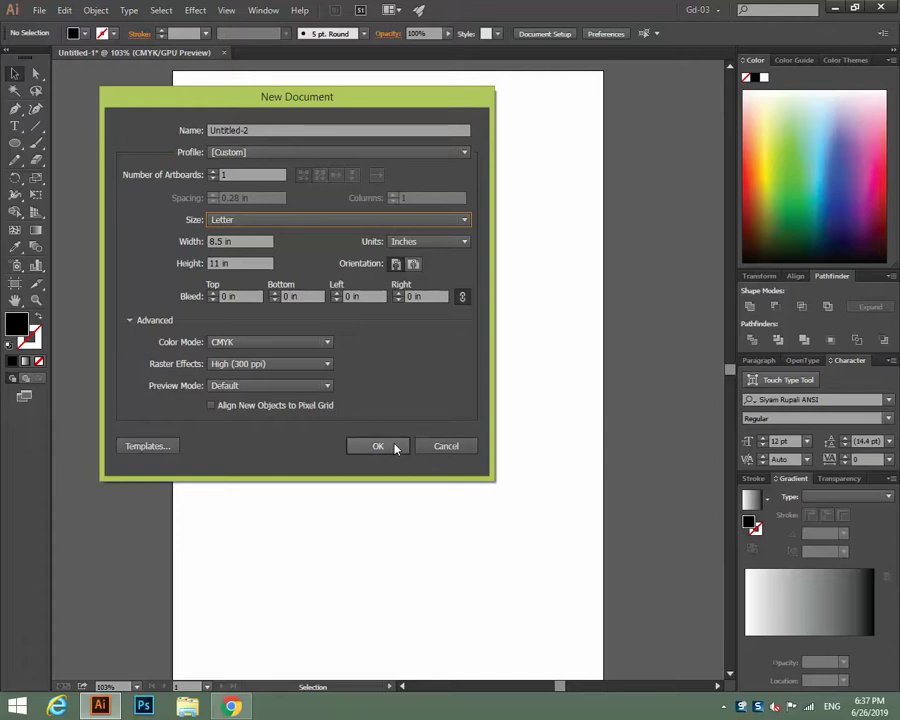
click(401, 221)
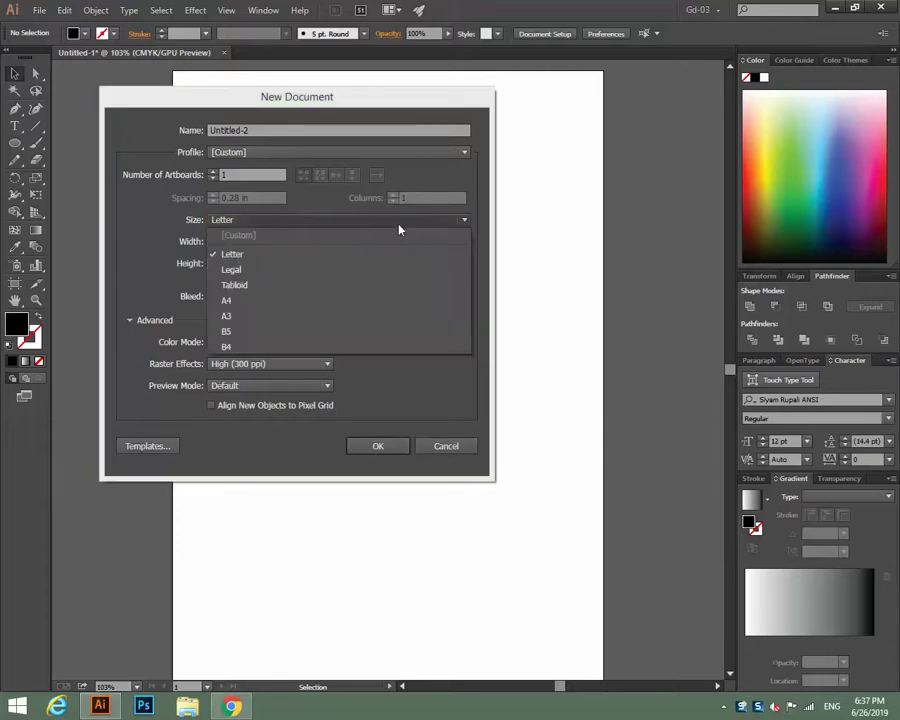
click(262, 300)
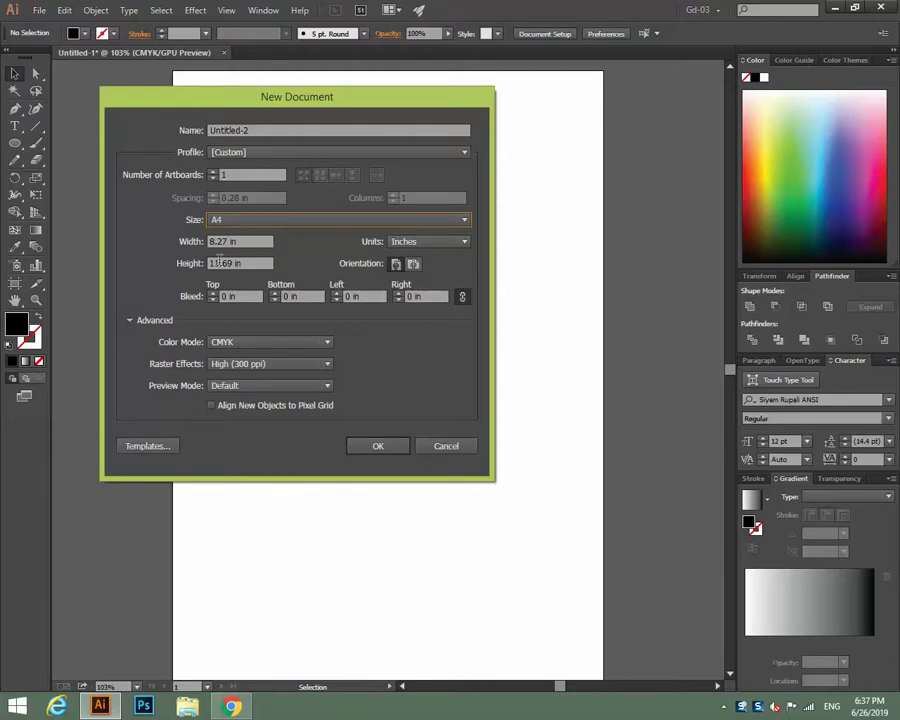
click(245, 219)
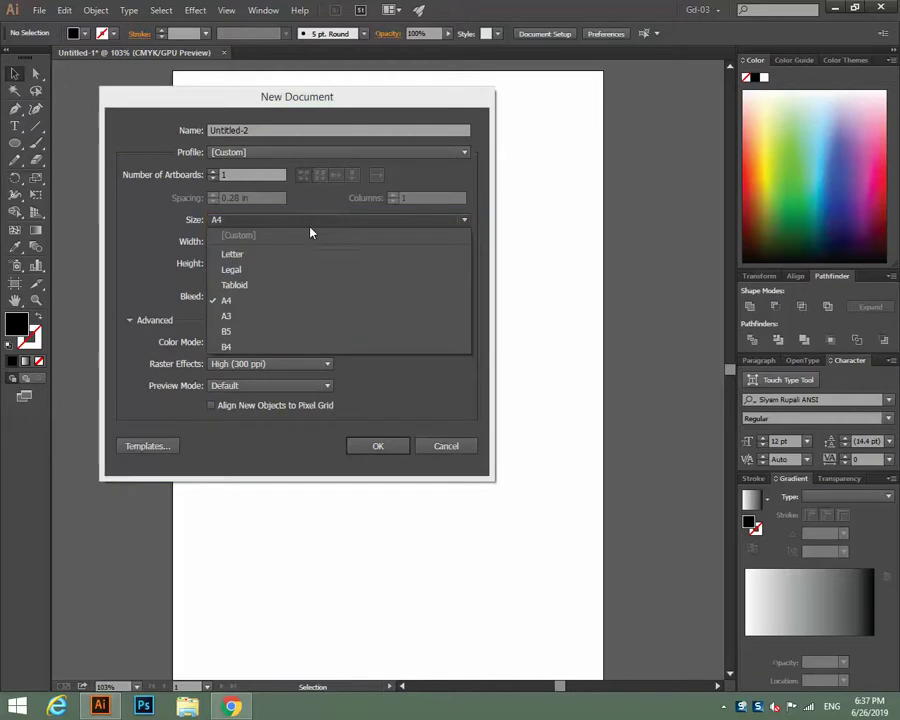
click(233, 254)
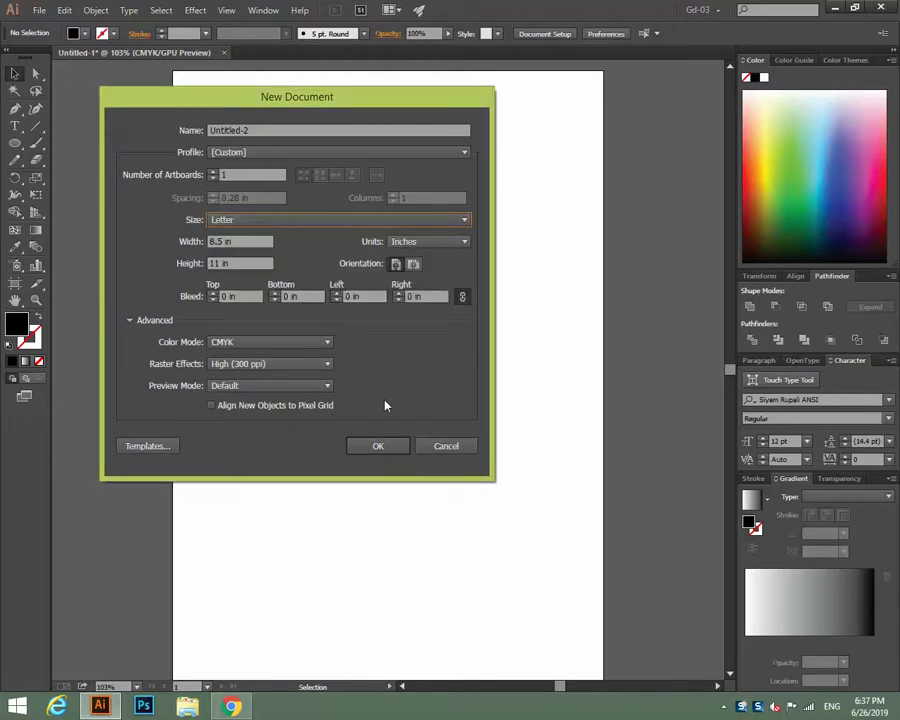
click(213, 295)
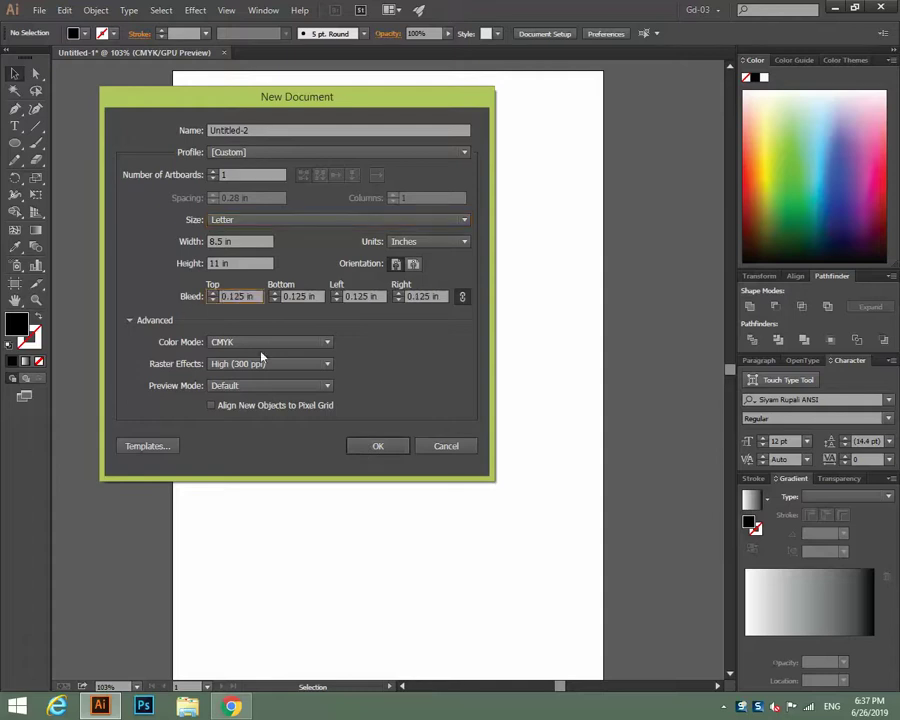
click(397, 446)
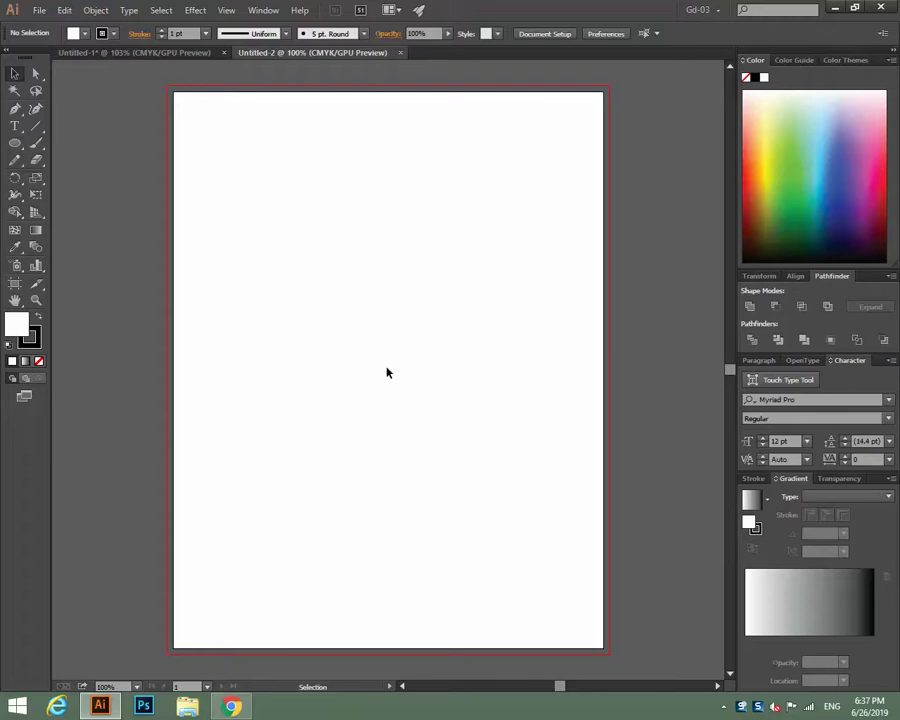
Browse the letterhead image results and preview the red-cornered Classy Letterhead Template.
click(102, 707)
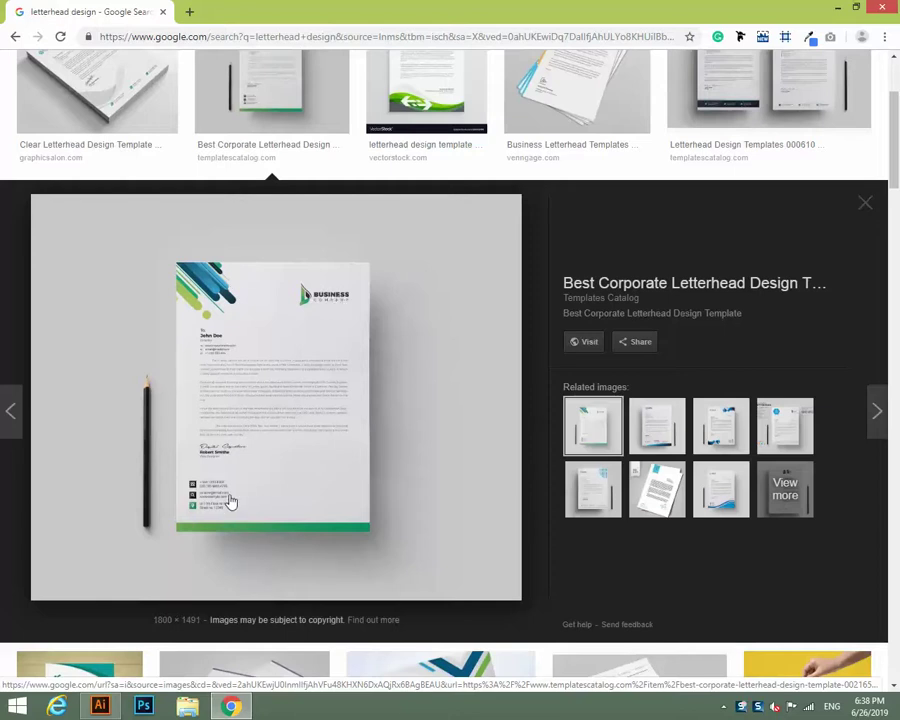
scroll(231, 500, up, 3)
scroll(231, 500, down, 7)
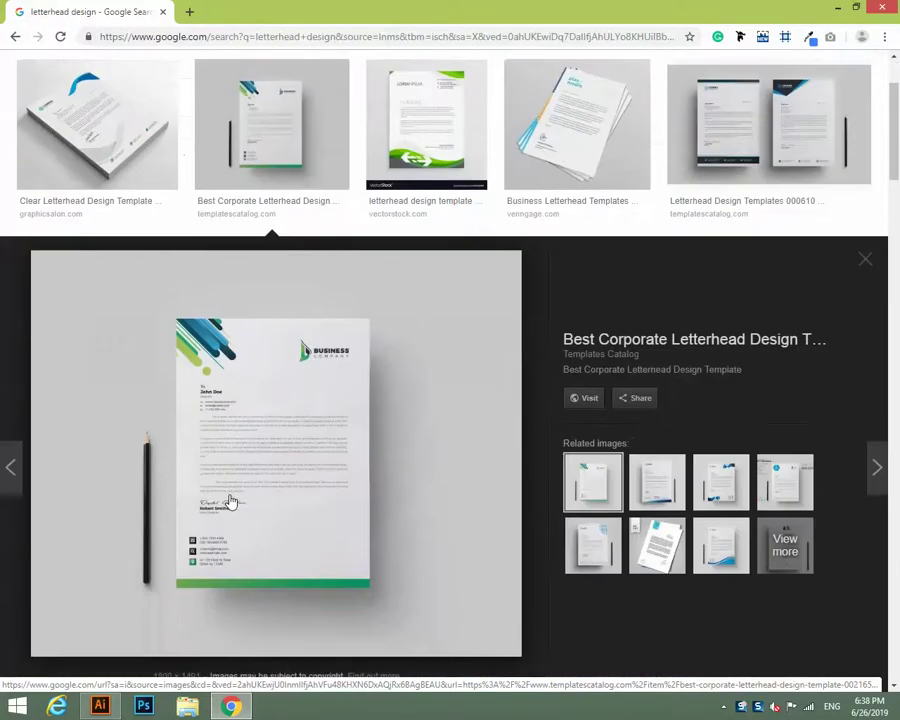
scroll(231, 500, down, 3)
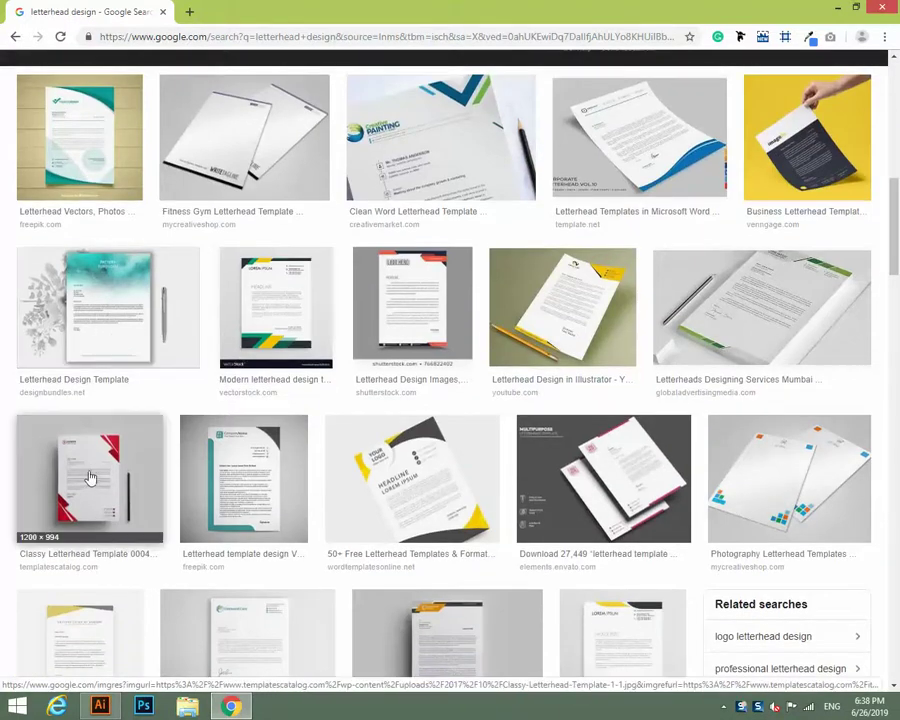
click(88, 424)
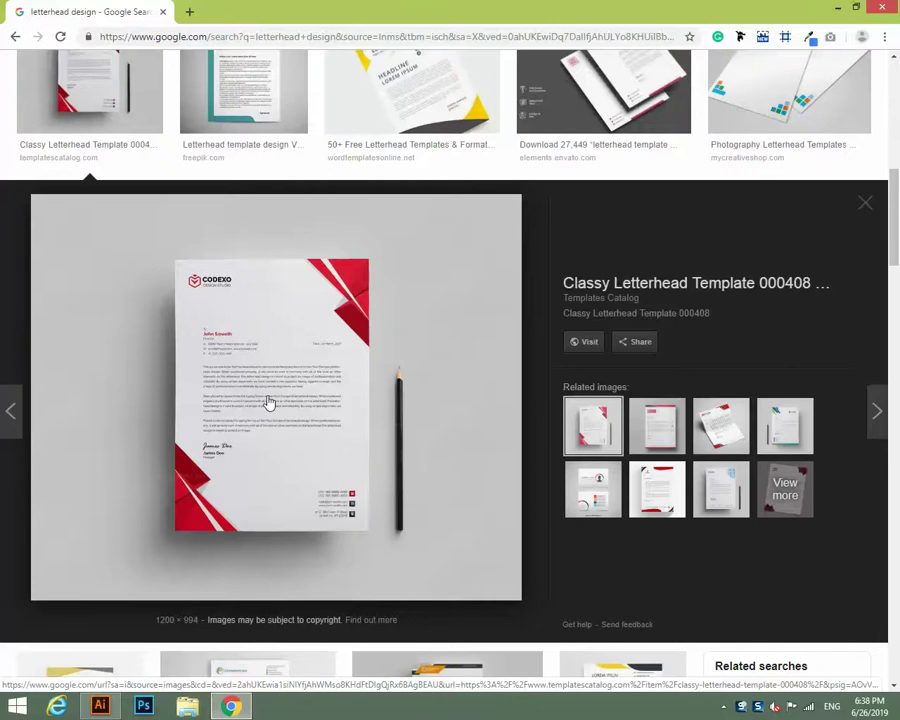
scroll(268, 402, up, 7)
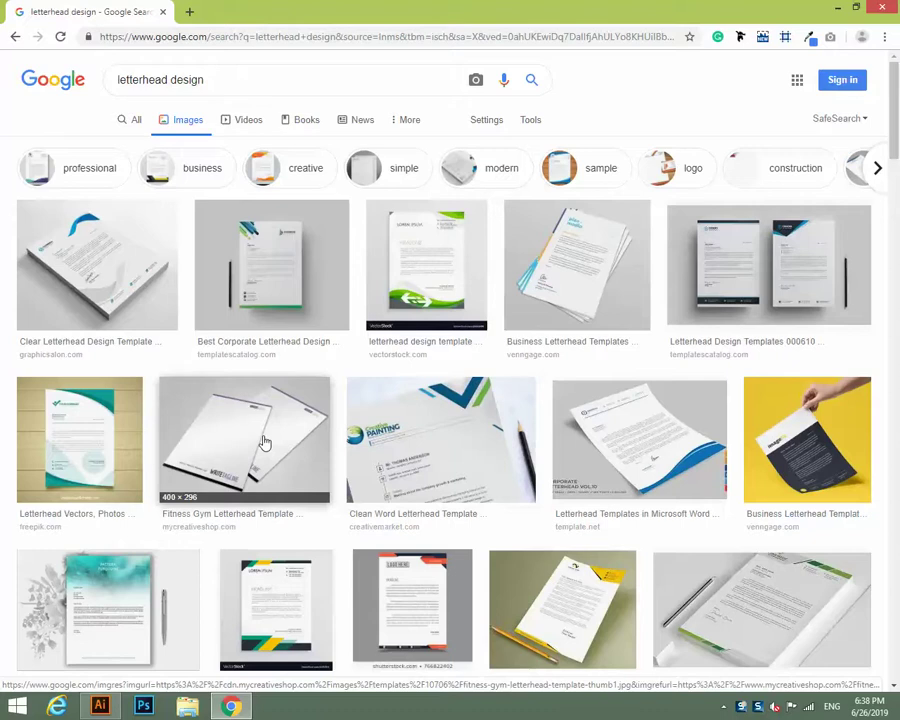
scroll(265, 443, down, 7)
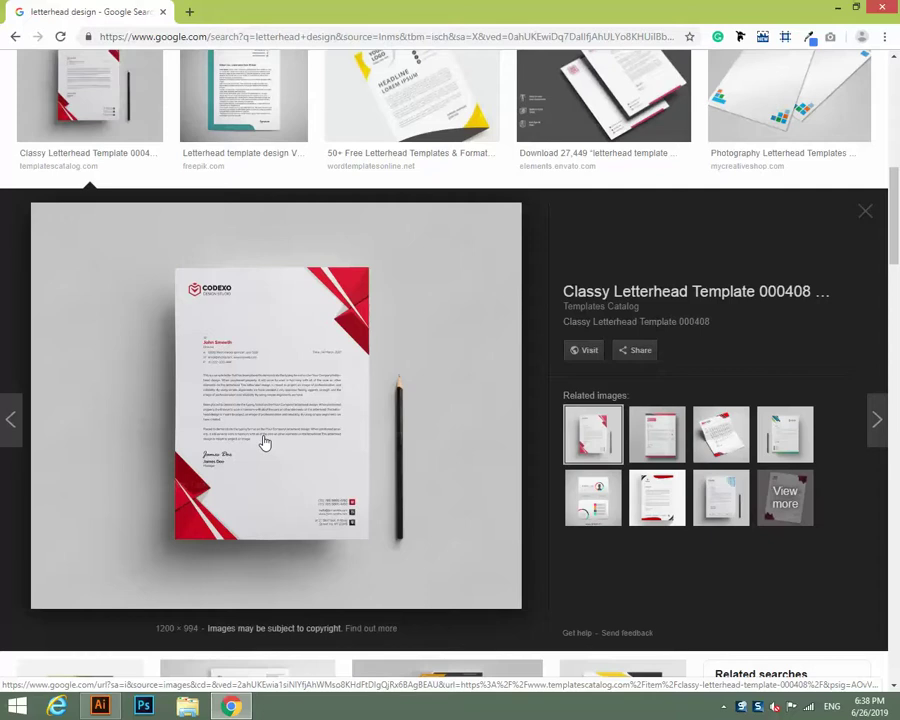
scroll(265, 443, down, 4)
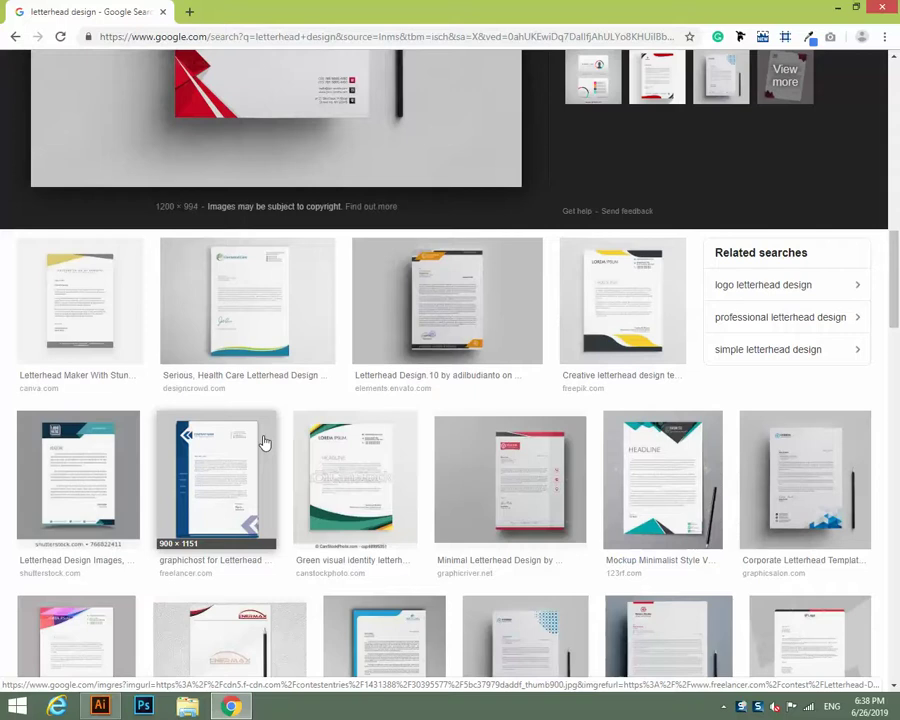
scroll(263, 442, down, 5)
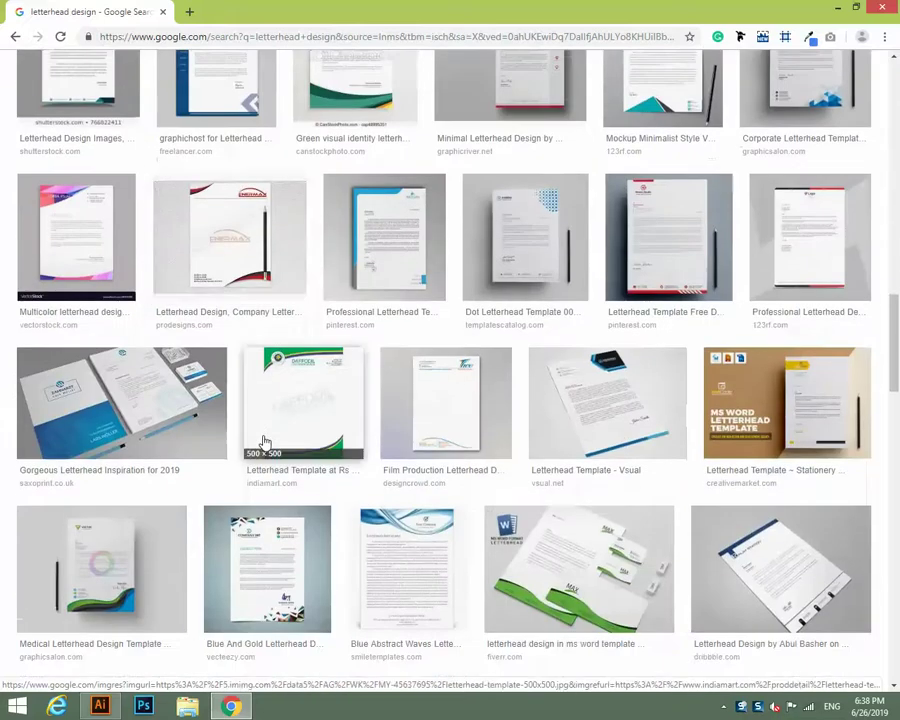
scroll(263, 442, down, 3)
scroll(263, 440, up, 3)
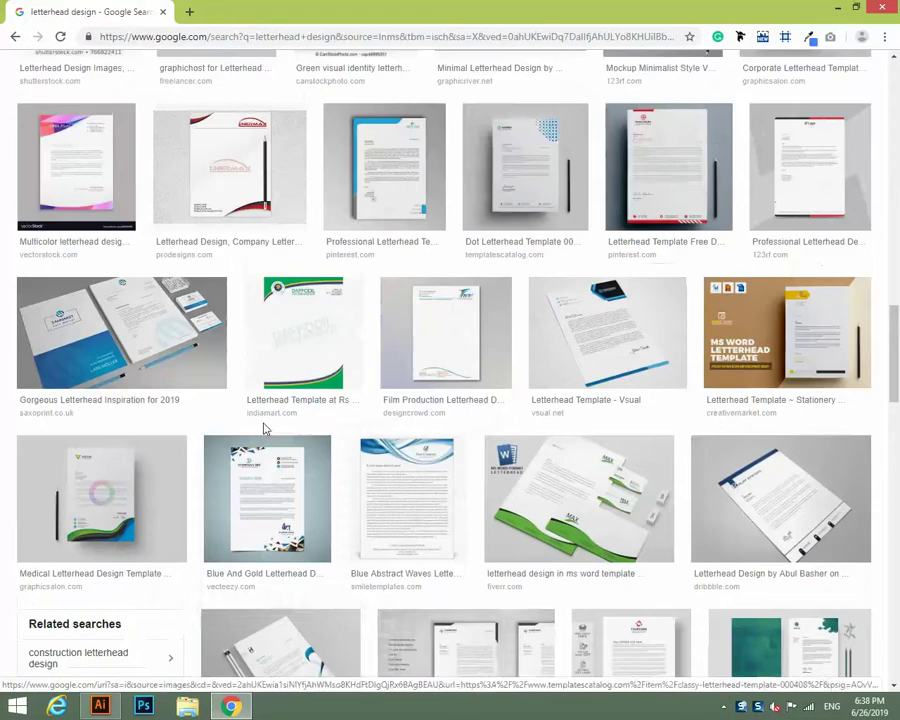
Preview the blue Gorgeous, green Daffodil and green MS Word letterhead templates.
click(155, 340)
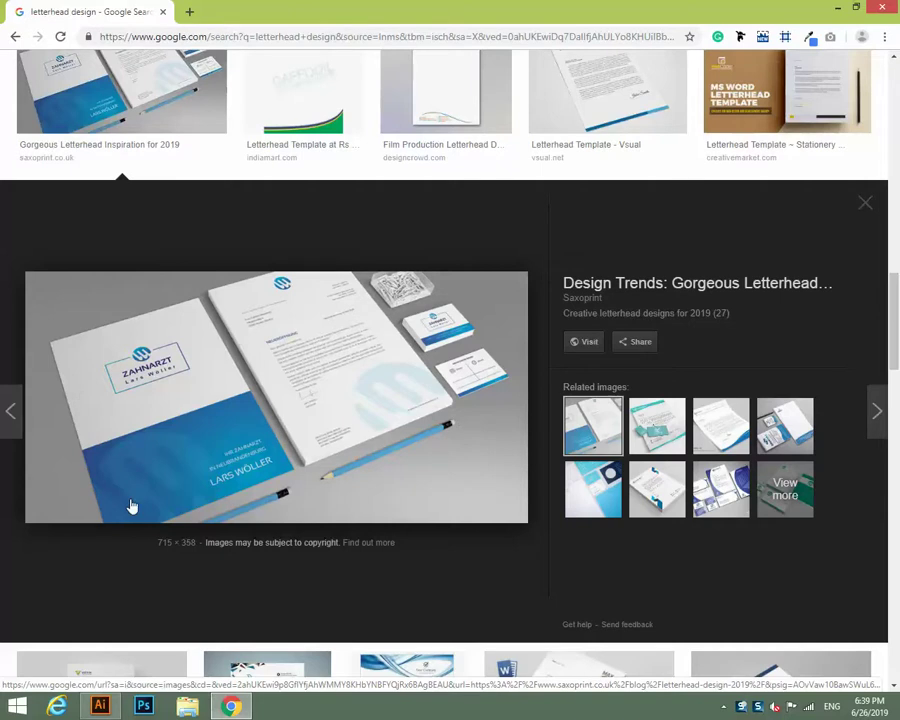
scroll(307, 429, up, 2)
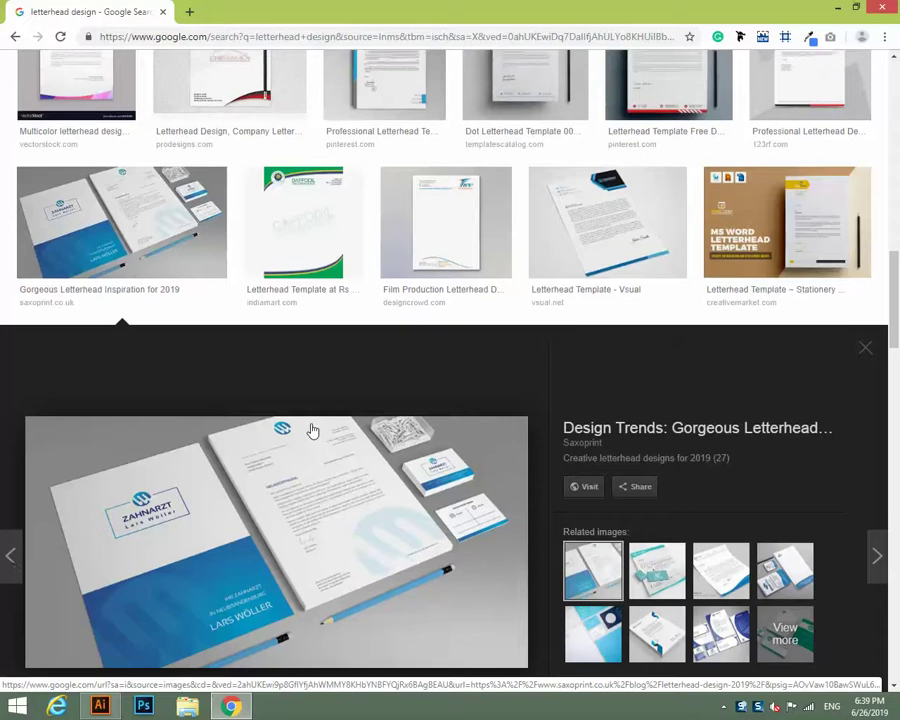
scroll(312, 400, up, 1)
click(297, 265)
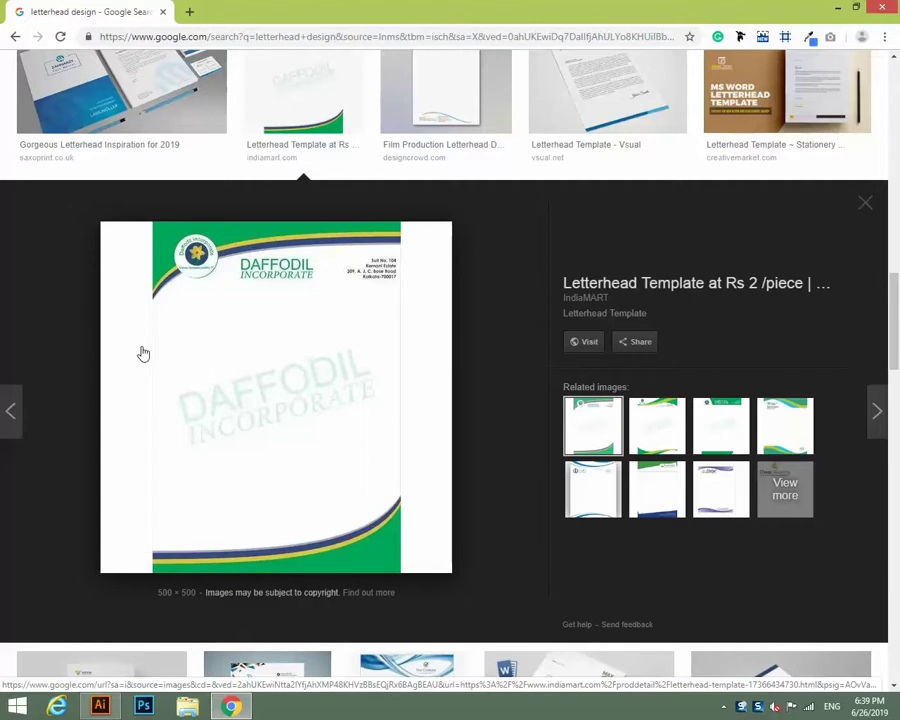
scroll(347, 337, down, 5)
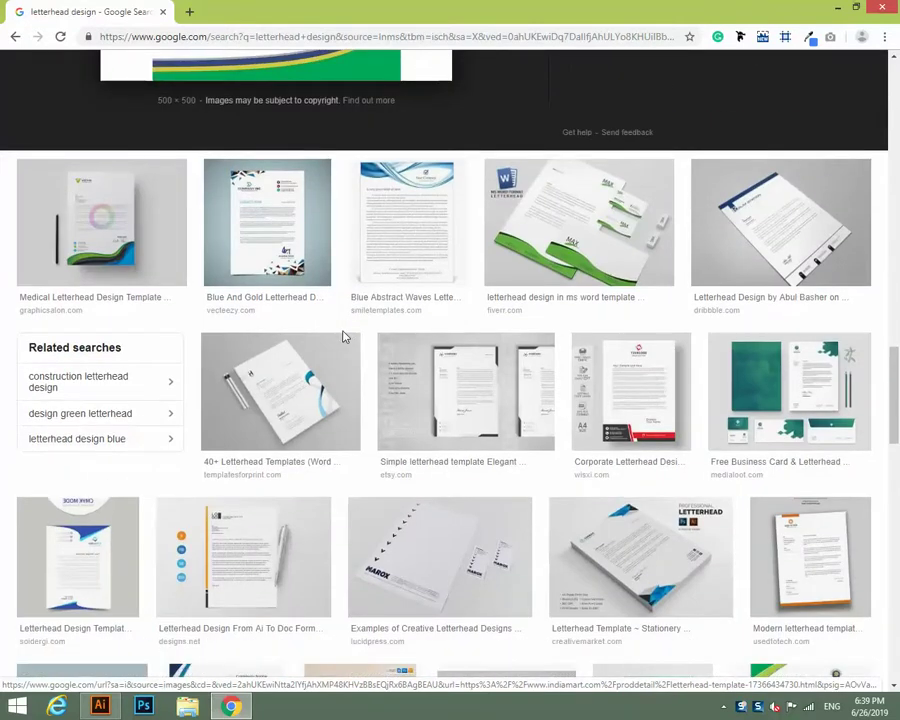
click(568, 202)
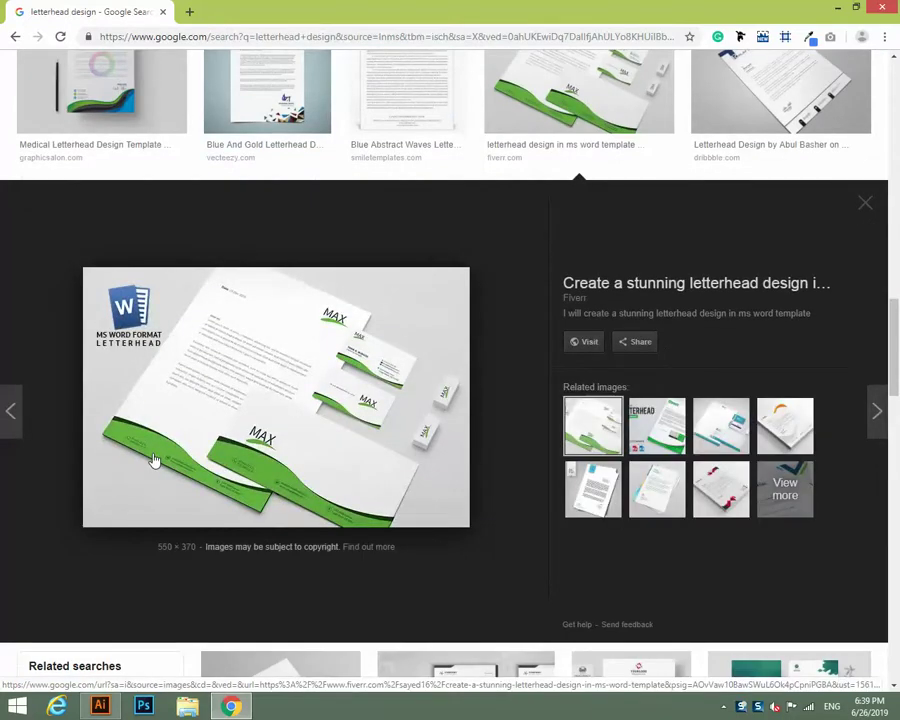
Preview the red-and-black Antares letterhead, then bring Illustrator's blank artboard to the front.
scroll(153, 460, down, 15)
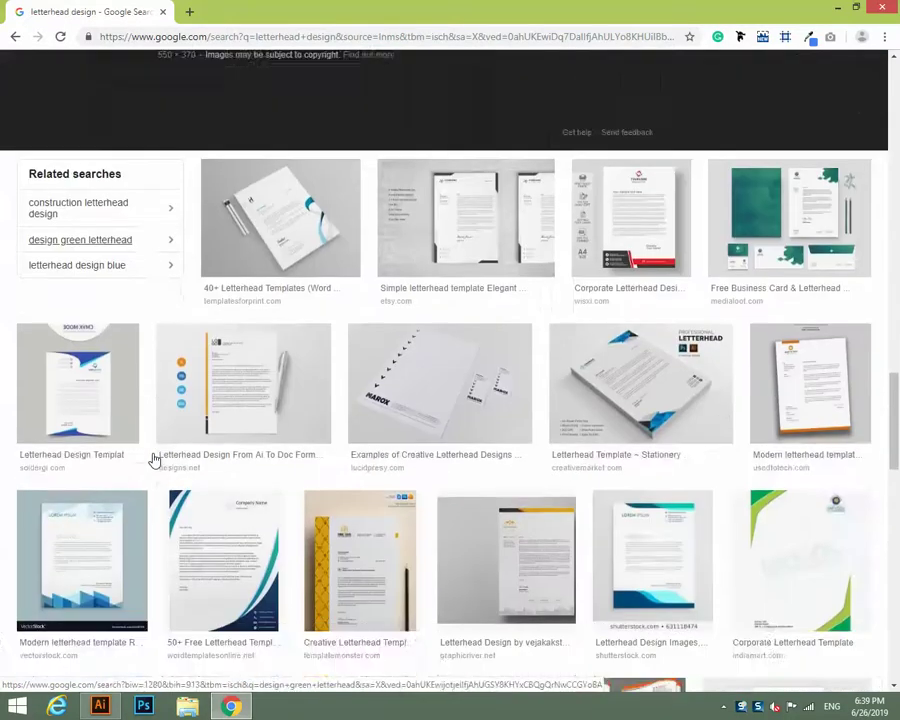
scroll(153, 460, down, 1)
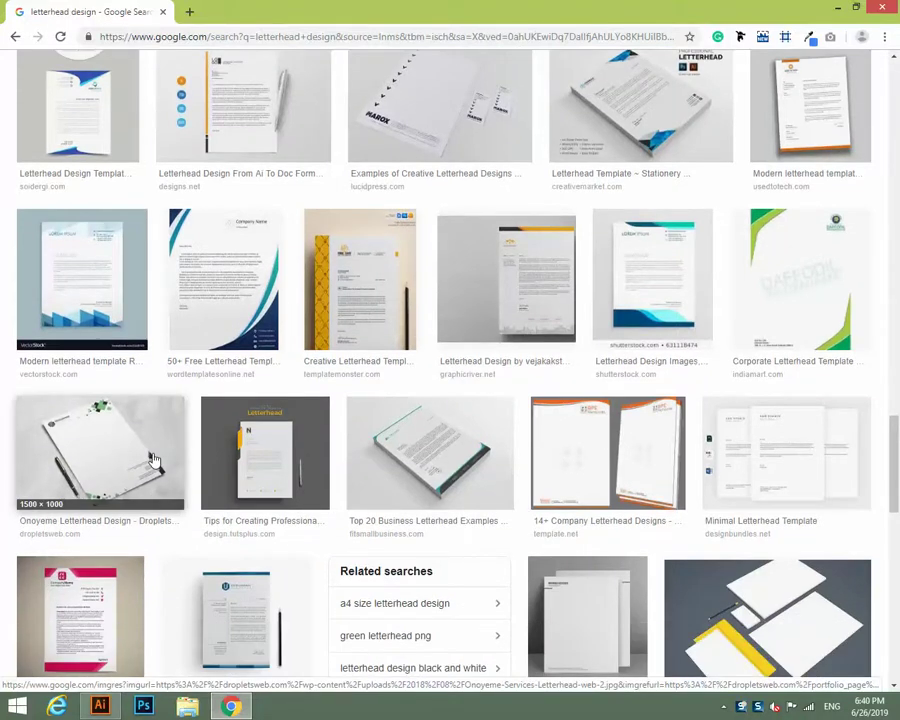
scroll(153, 460, down, 3)
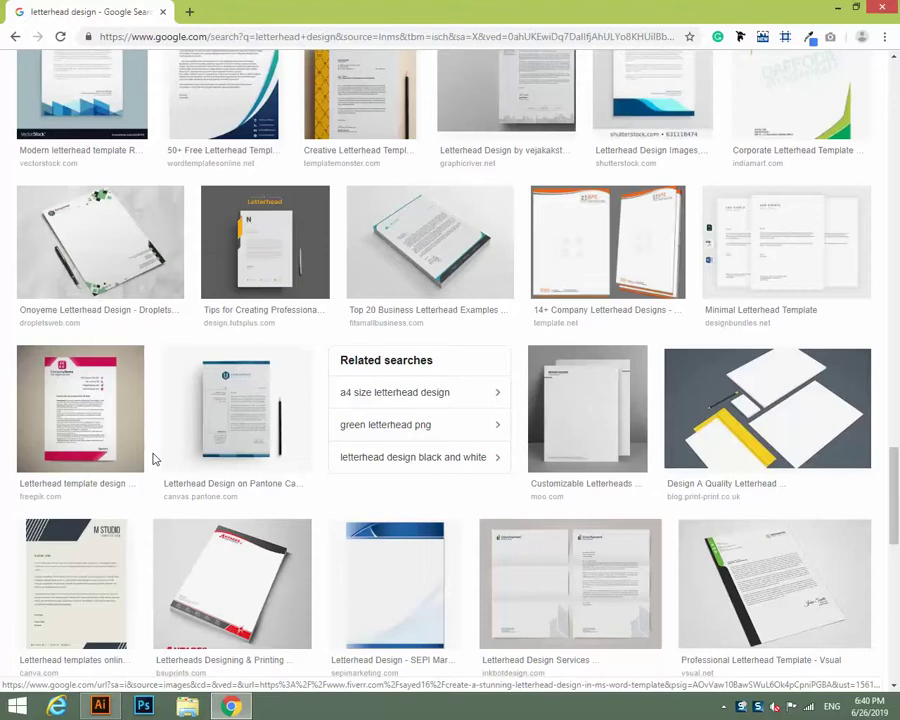
scroll(153, 460, down, 5)
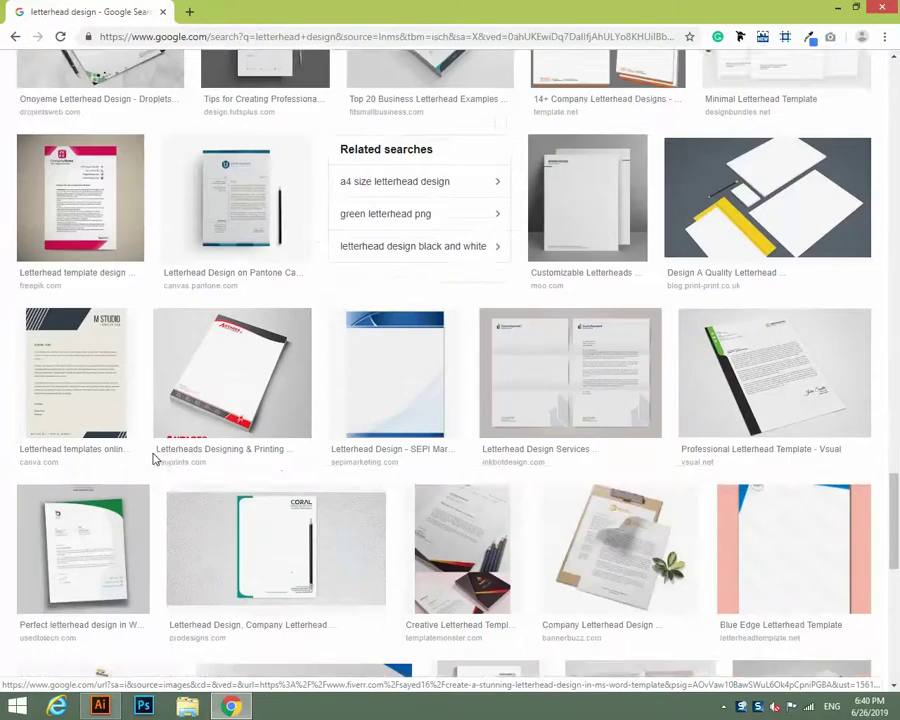
click(240, 250)
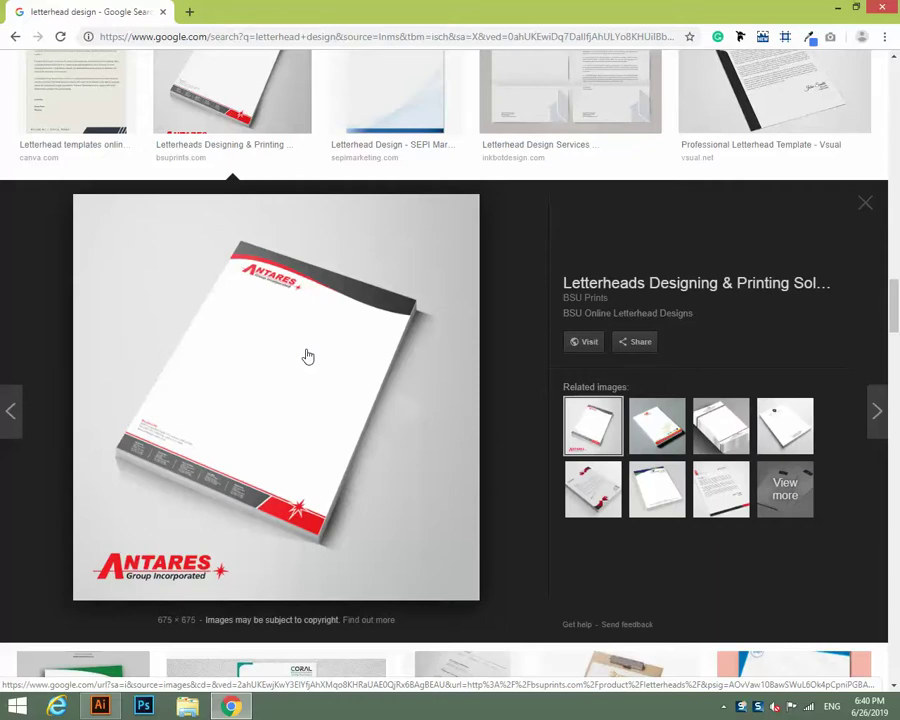
click(231, 706)
click(99, 706)
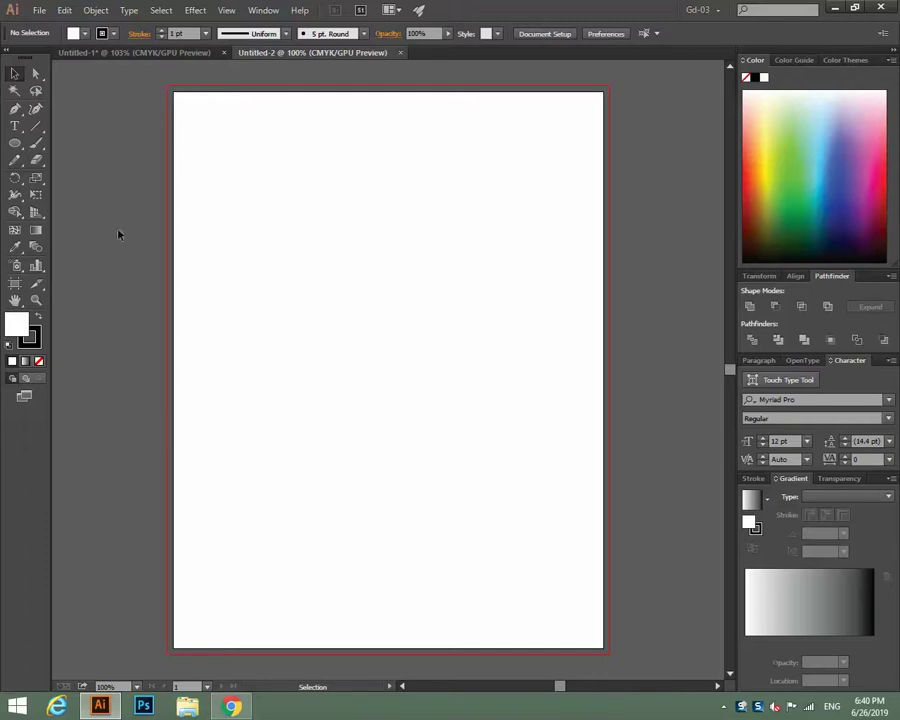
Draw a rectangle covering the whole Untitled-2 artboard.
click(15, 143)
click(82, 140)
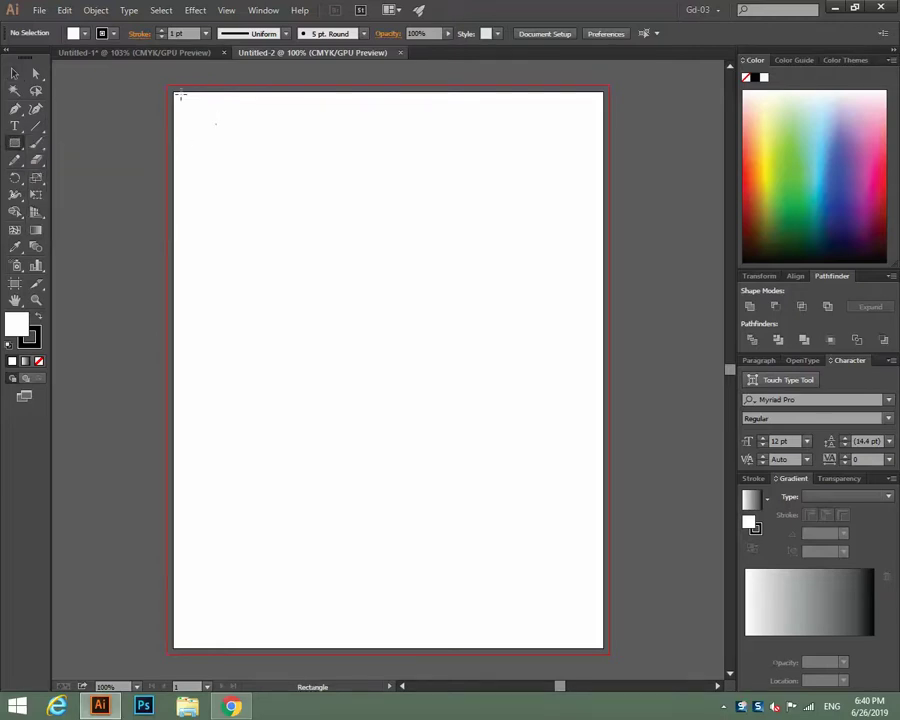
drag(174, 91, 604, 649)
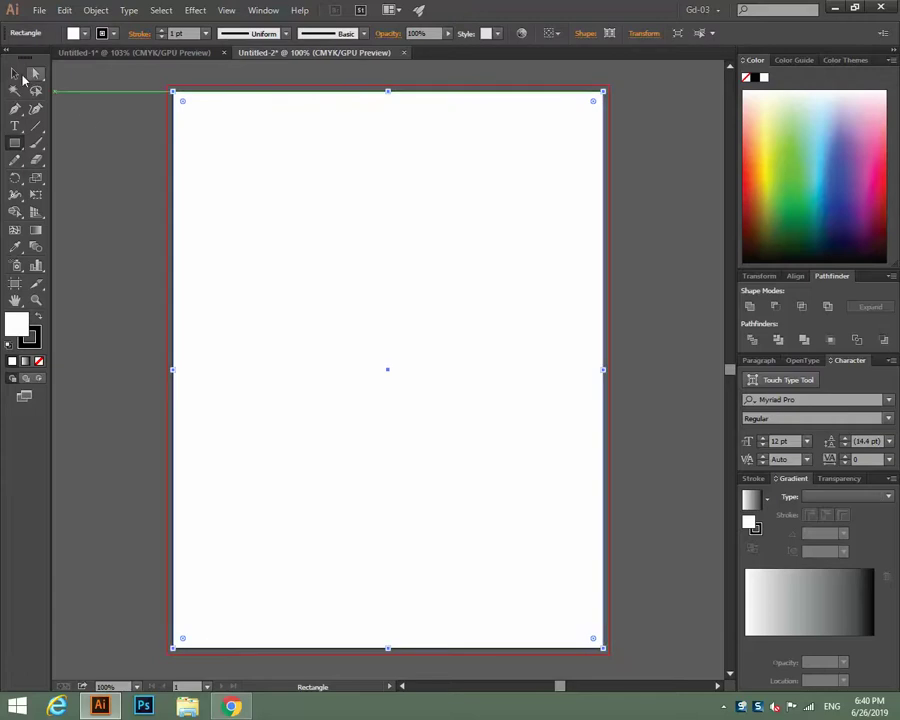
key(v)
Open Object > Path > Offset Path for the rectangle and move the dialog aside.
click(104, 11)
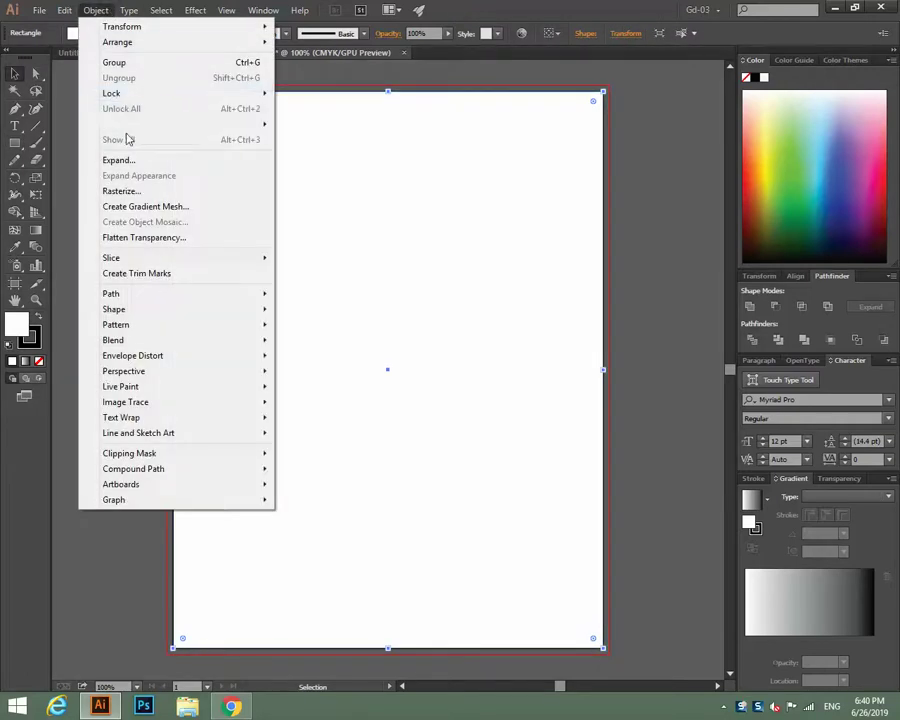
mouse_move(137, 296)
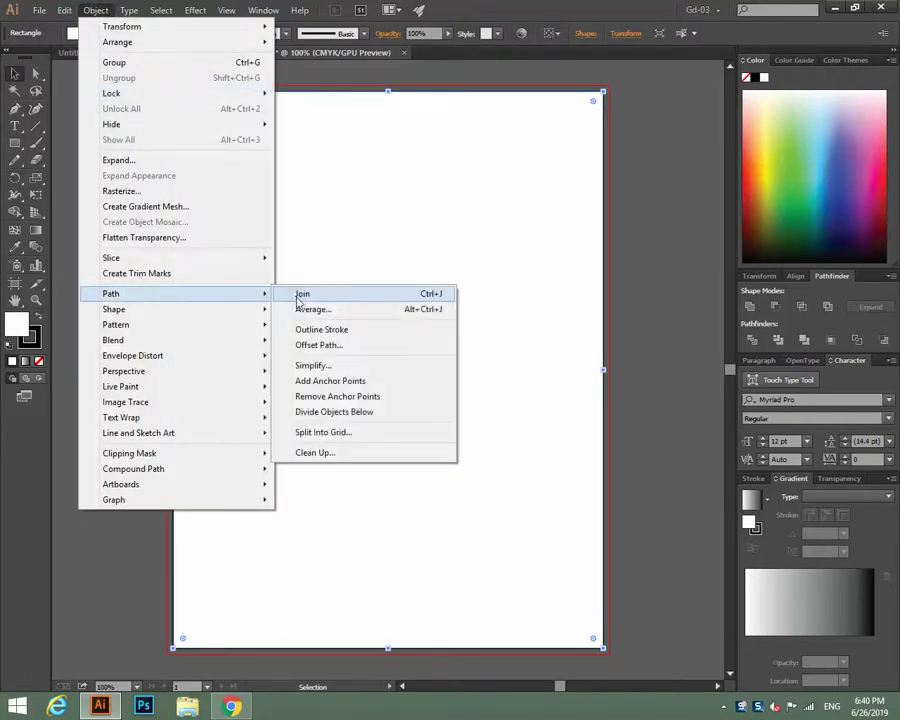
click(330, 345)
drag(843, 128, 517, 110)
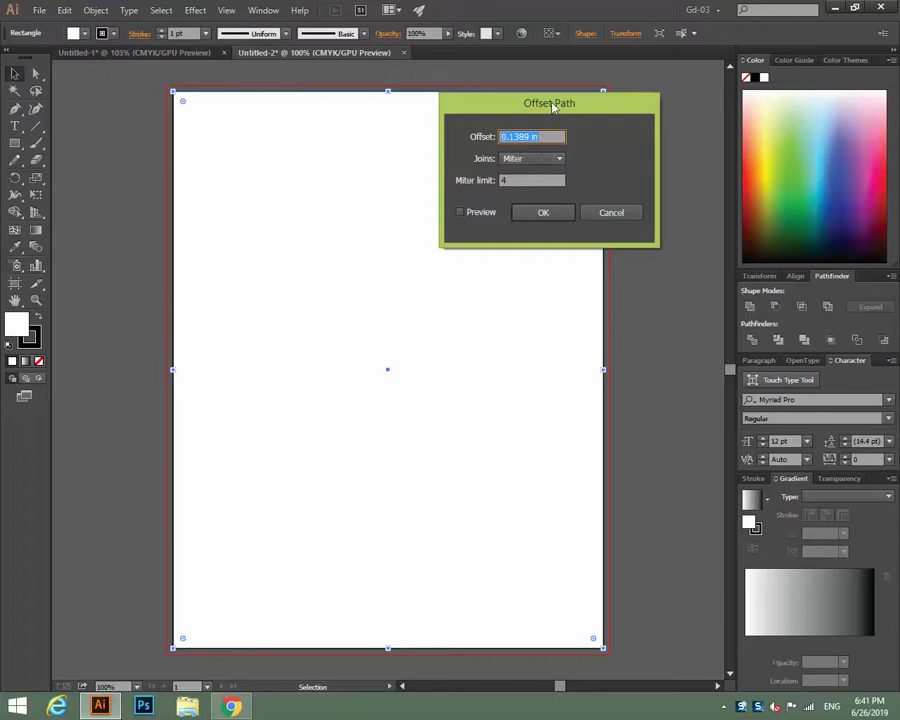
Offset the rectangle by -0.25 in with Preview on, creating an inset margin rectangle.
drag(530, 137, 447, 147)
text(-0.25)
click(472, 219)
click(518, 213)
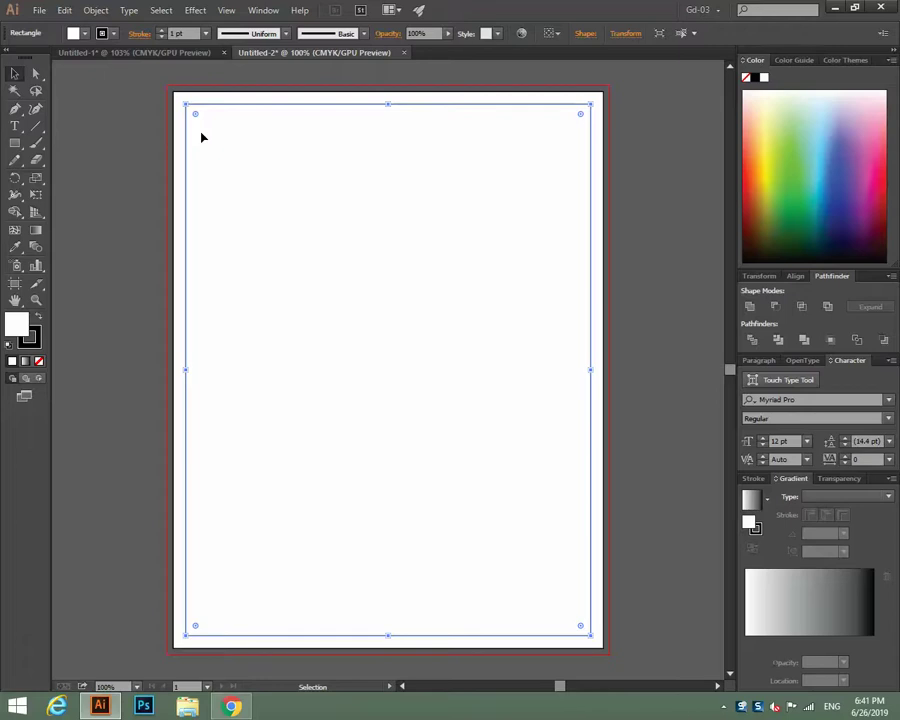
Turn the inset rectangle into a guide from its right-click menu.
key(a)
key(v)
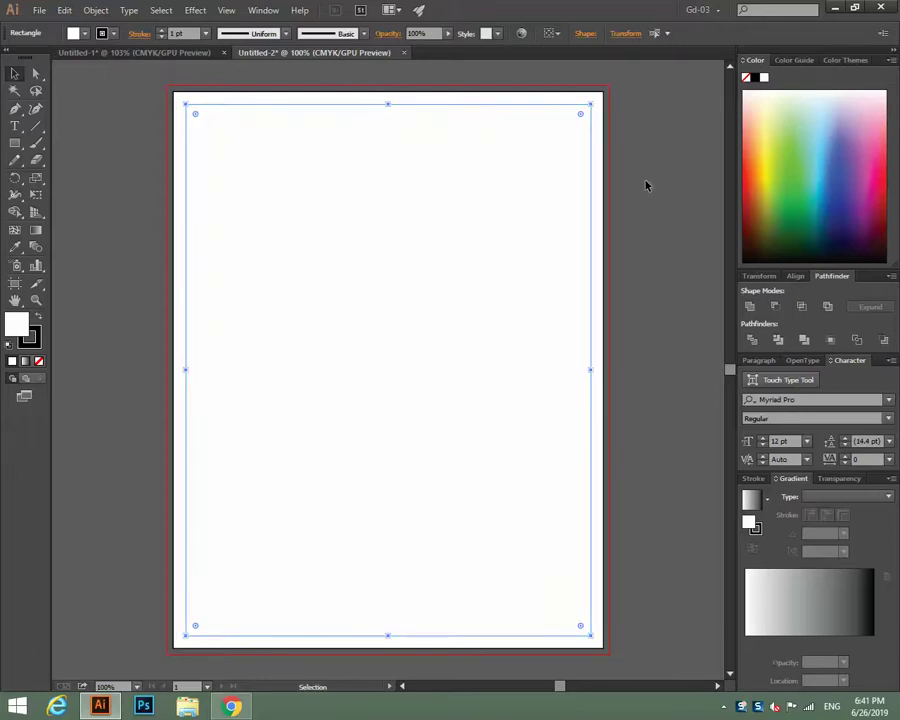
click(652, 180)
right_click(655, 177)
click(667, 298)
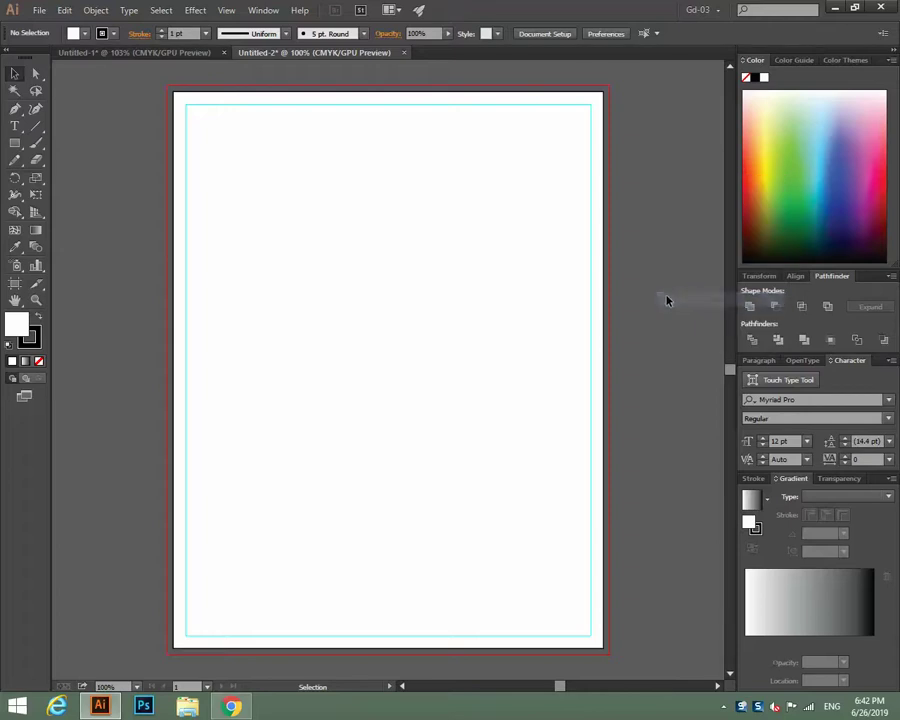
click(503, 283)
Zoom the artboard to 150%, then go back to the Antares letterhead preview in Chrome.
key(ctrl+2)
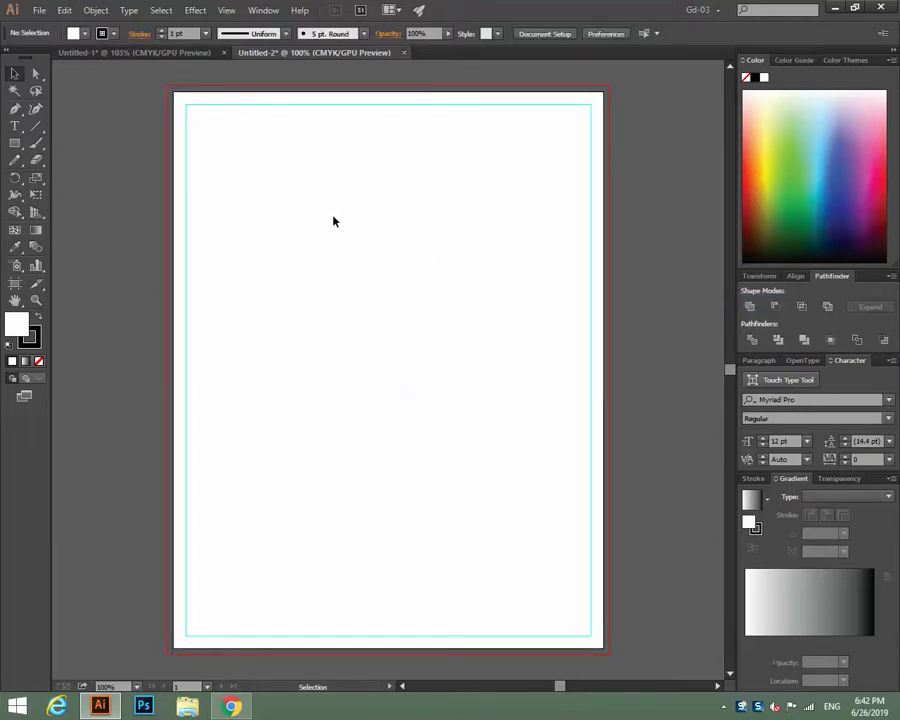
key(ctrl+equal)
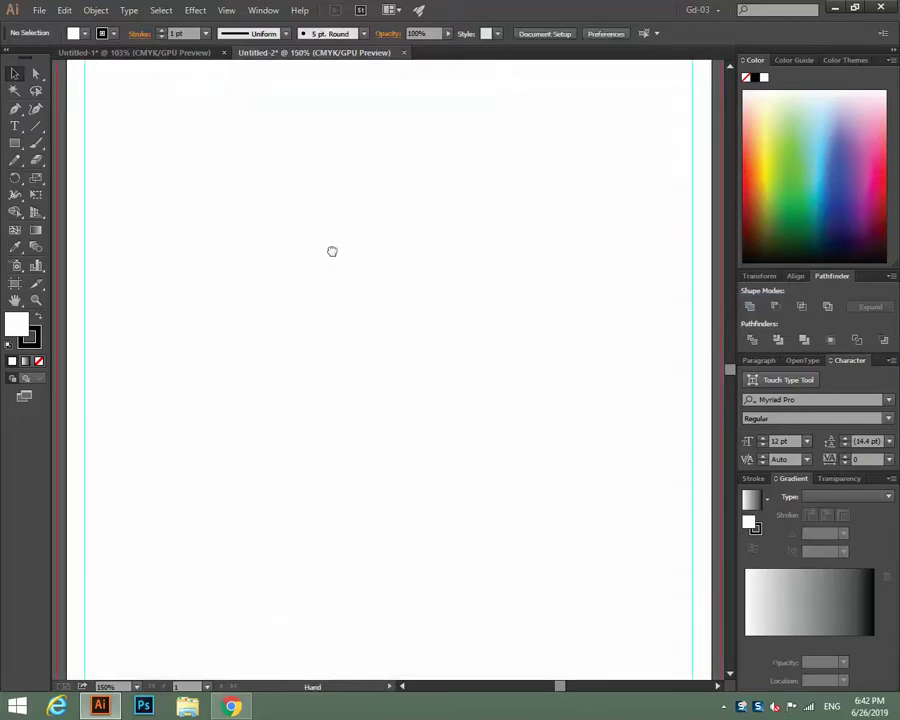
drag(330, 248, 354, 288)
click(231, 707)
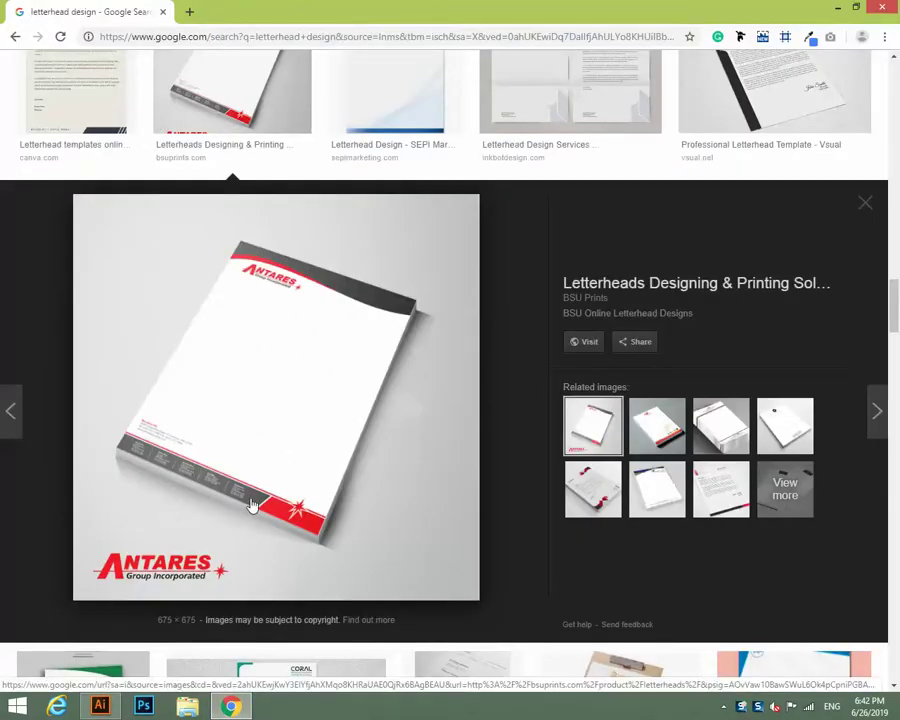
scroll(258, 502, up, 4)
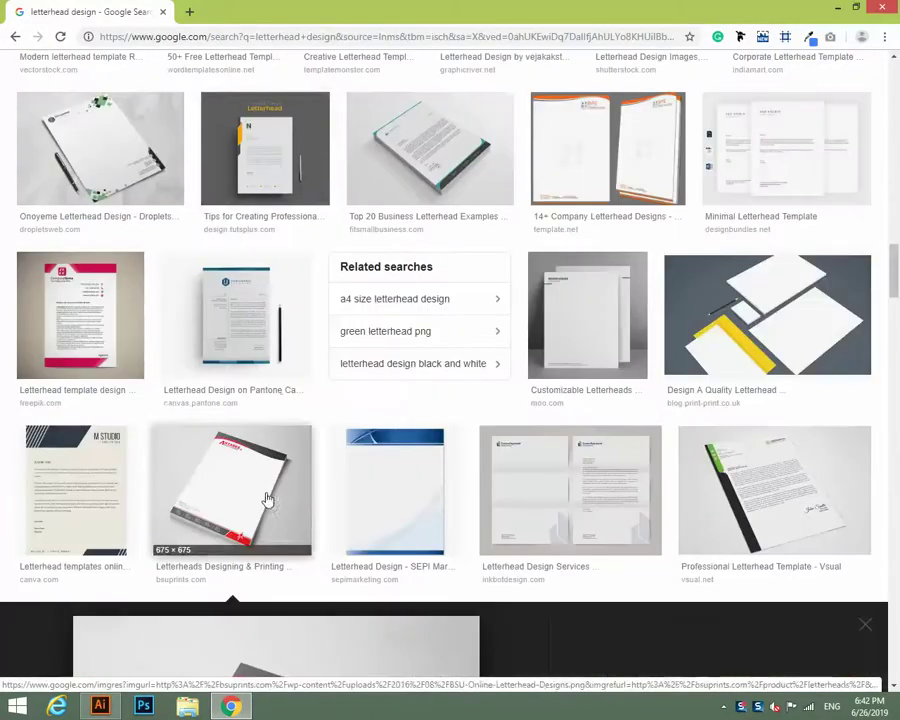
click(100, 292)
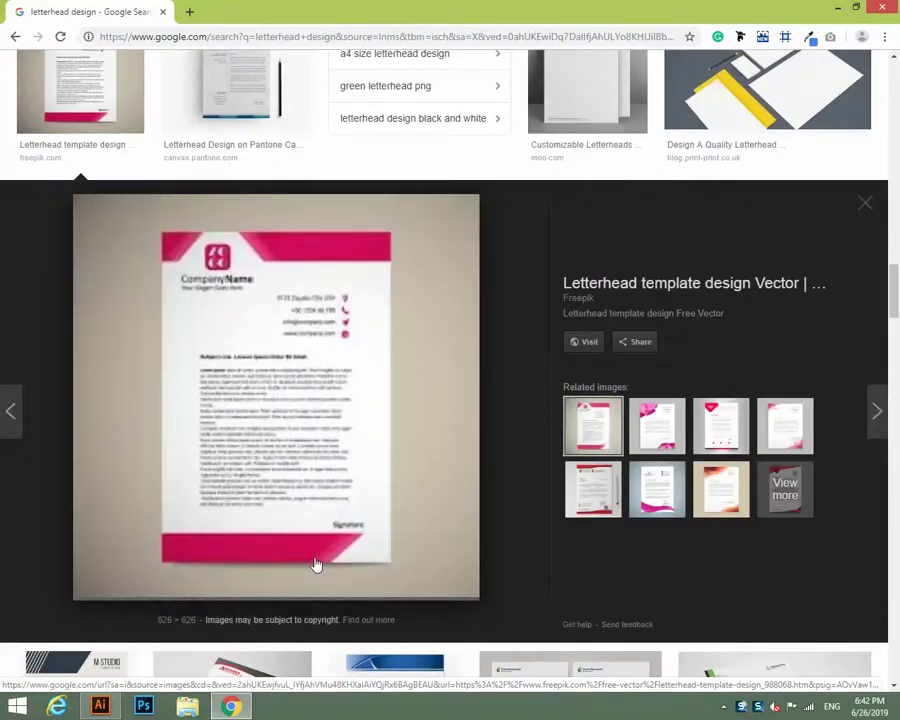
click(100, 707)
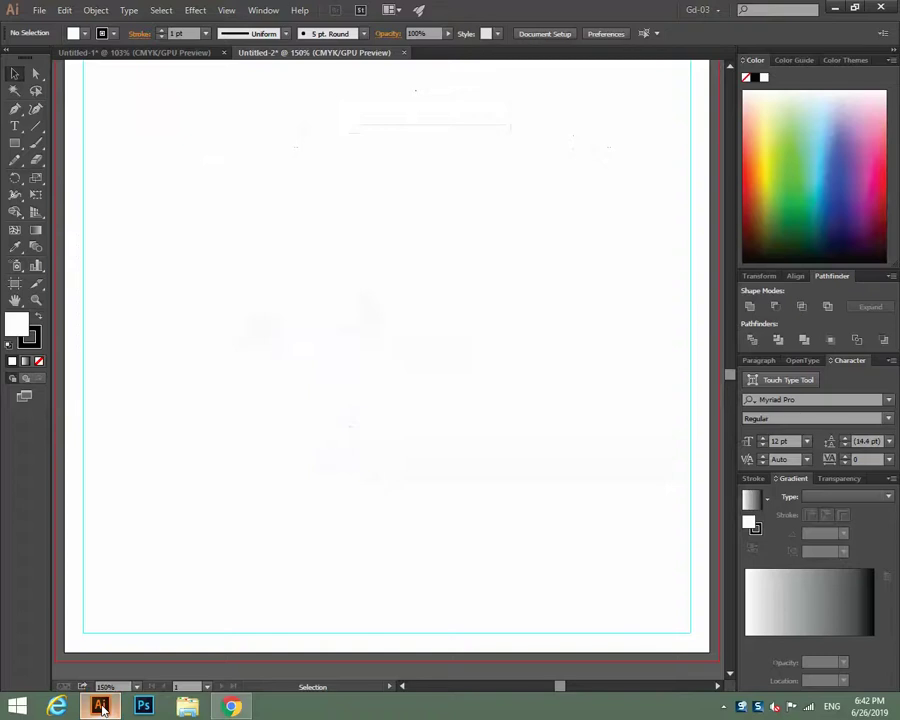
click(231, 707)
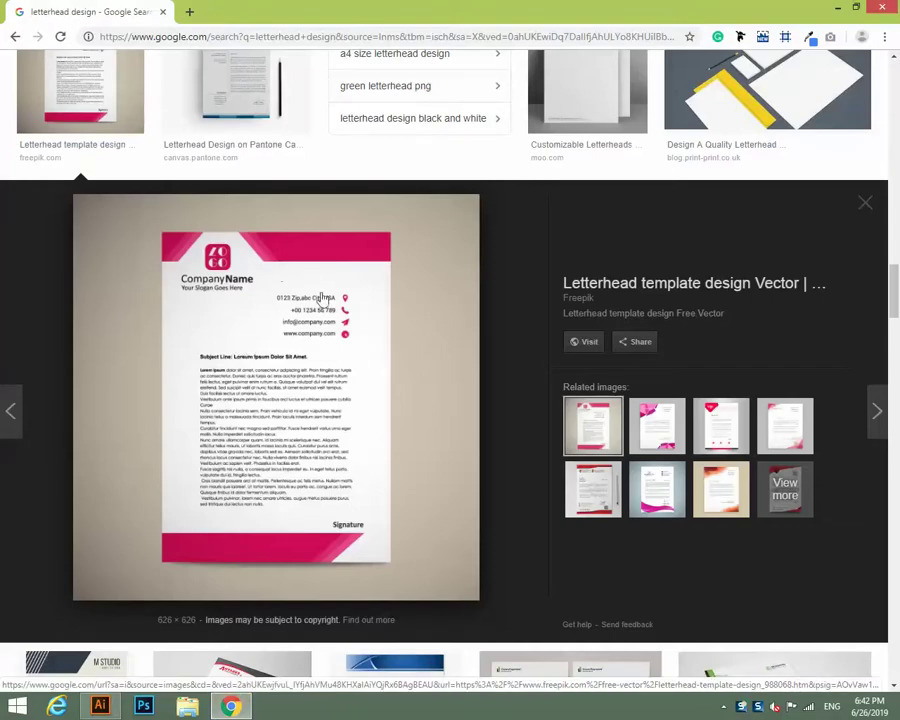
scroll(335, 363, up, 4)
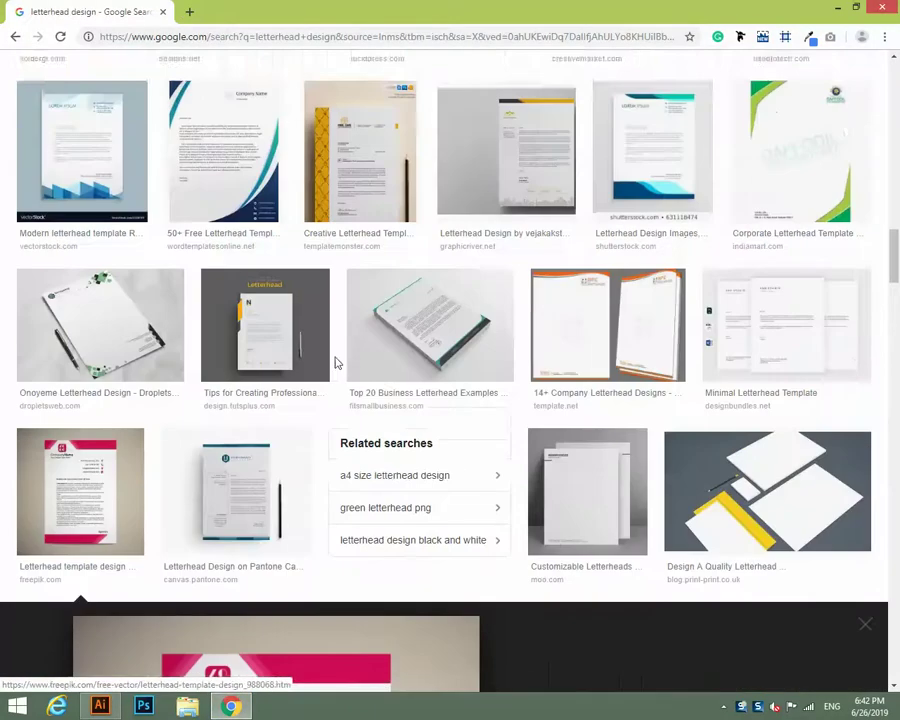
scroll(310, 362, down, 2)
click(290, 360)
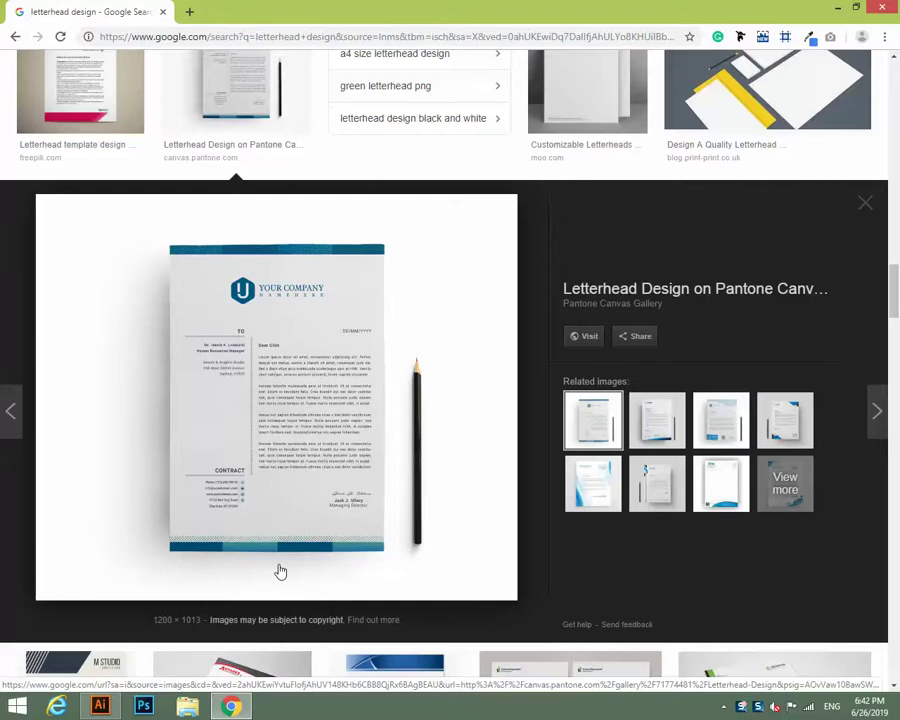
scroll(355, 484, down, 5)
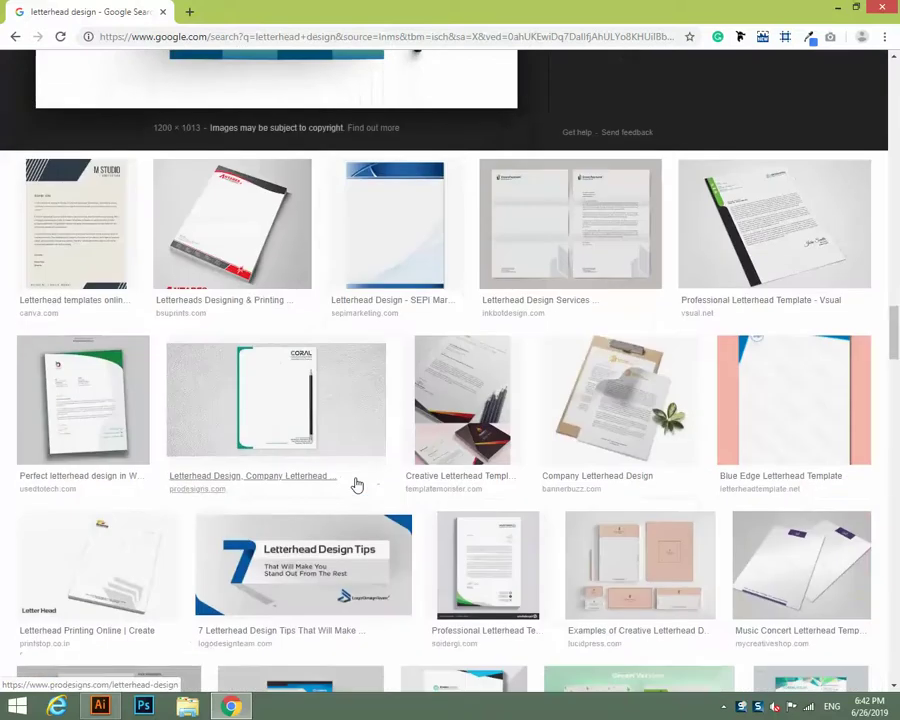
click(217, 185)
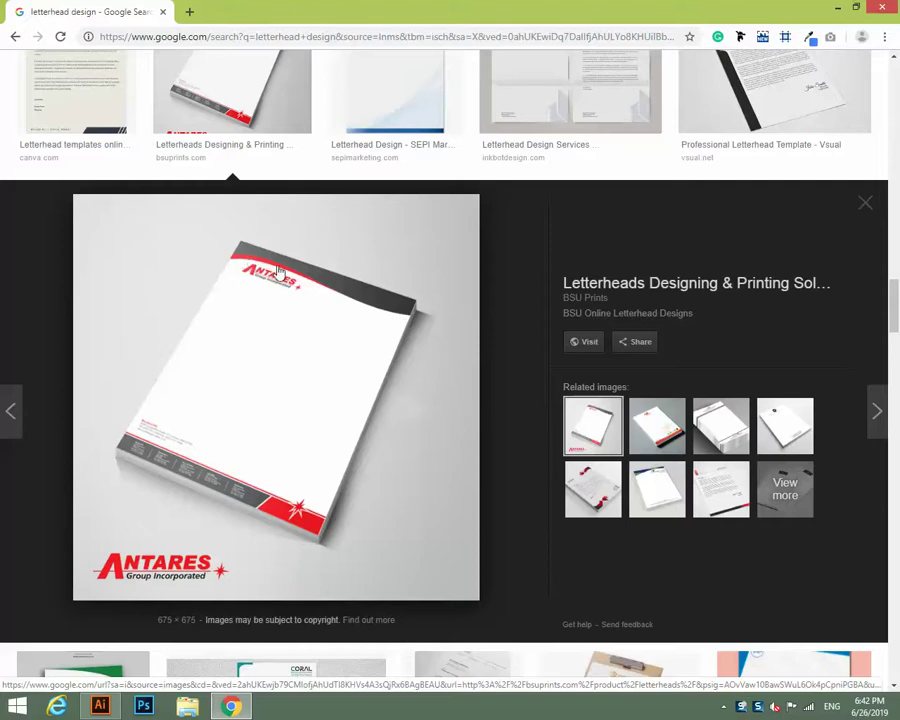
Open a larger preview of the blue-and-white Dribbble letterhead among the image results.
scroll(280, 463, up, 2)
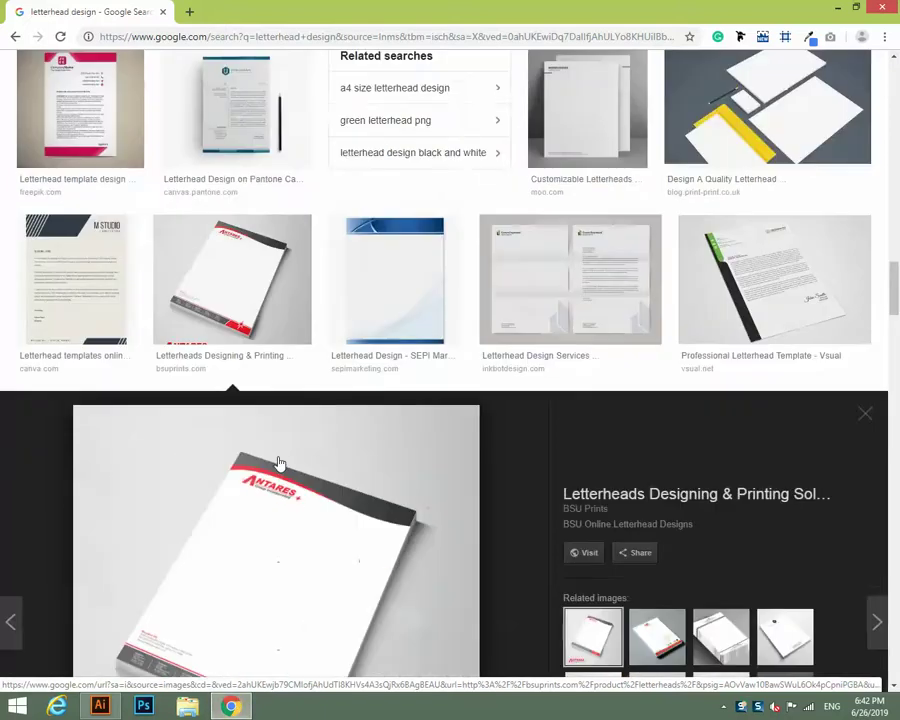
scroll(280, 463, up, 2)
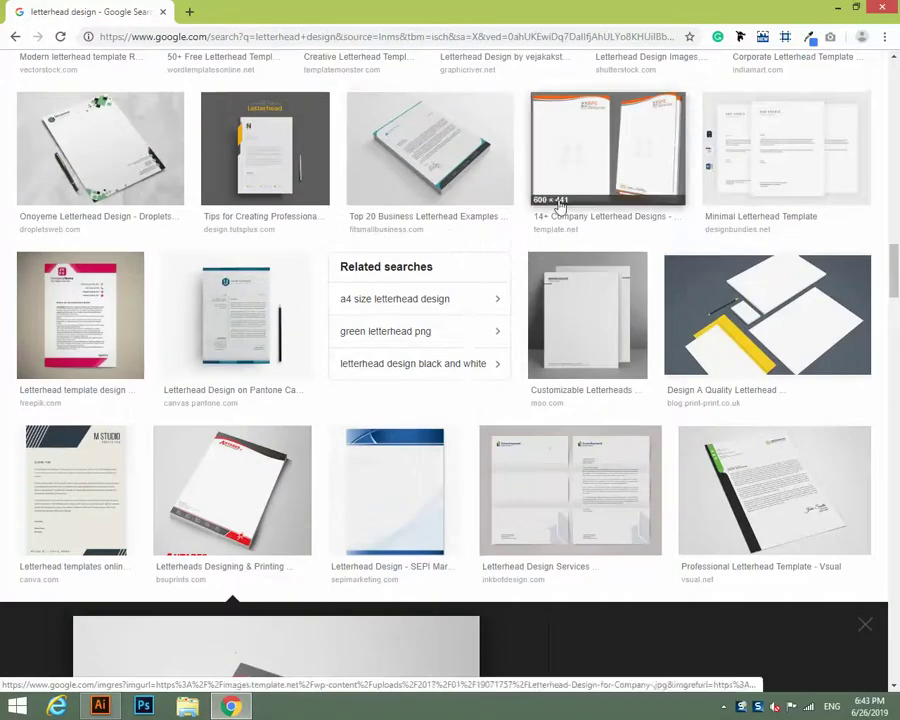
scroll(560, 205, up, 4)
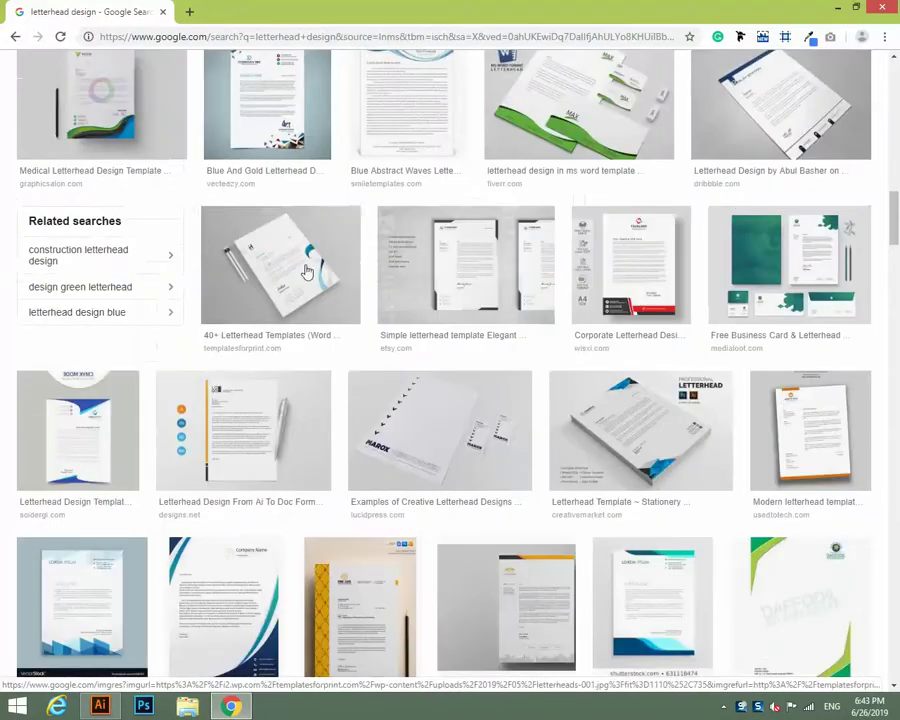
scroll(300, 265, up, 1)
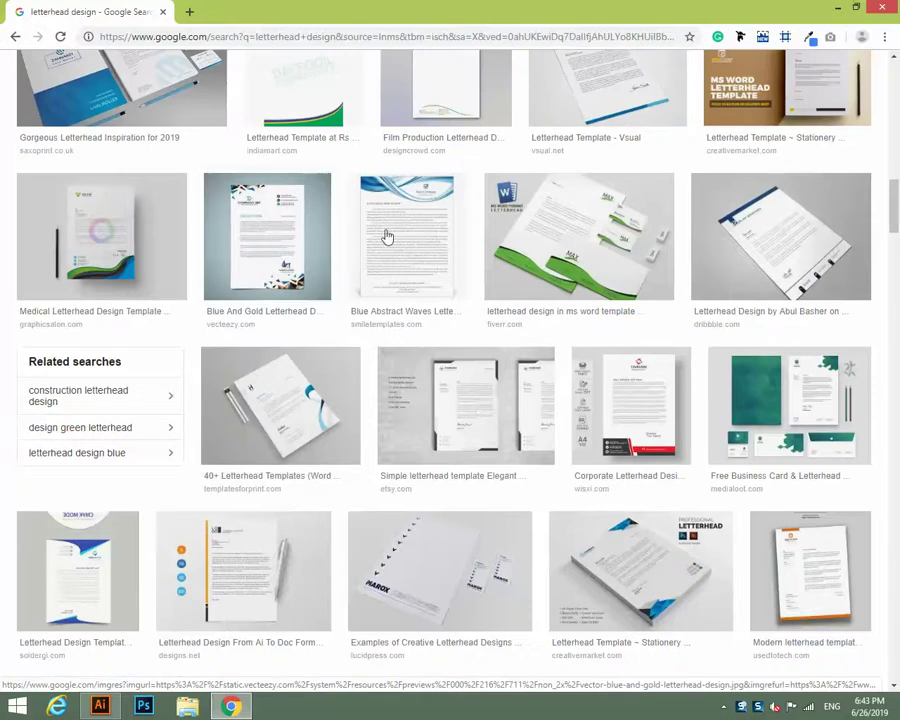
scroll(432, 250, up, 1)
click(773, 299)
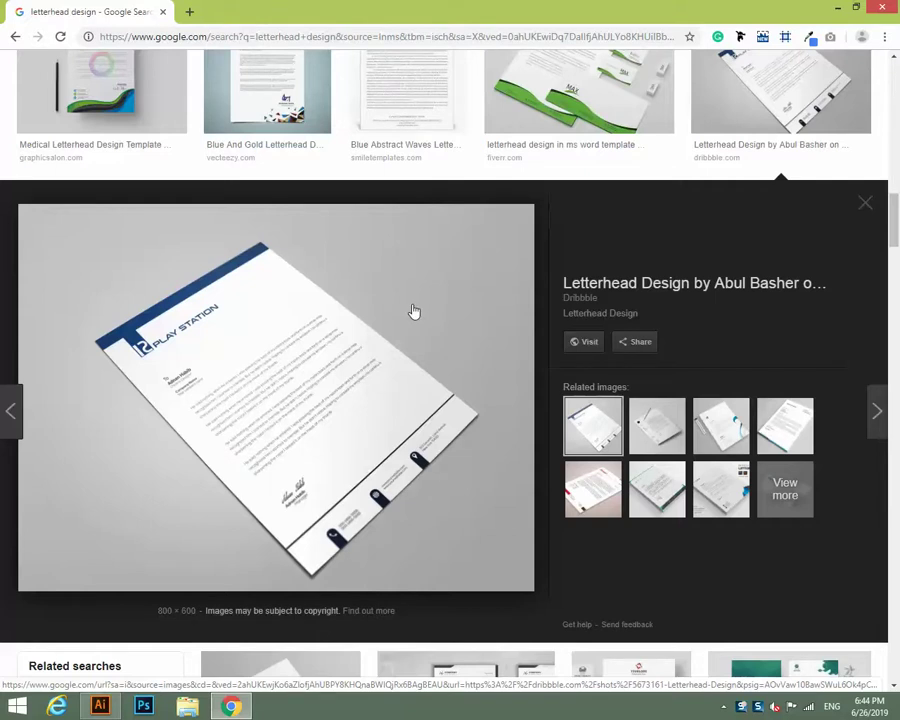
scroll(414, 311, up, 2)
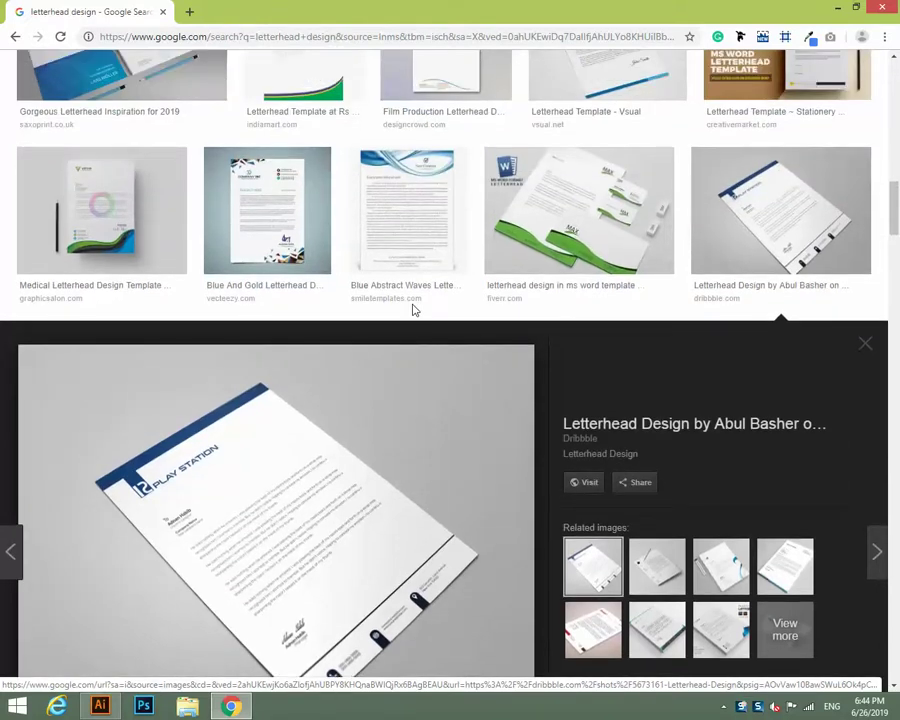
scroll(414, 311, up, 1)
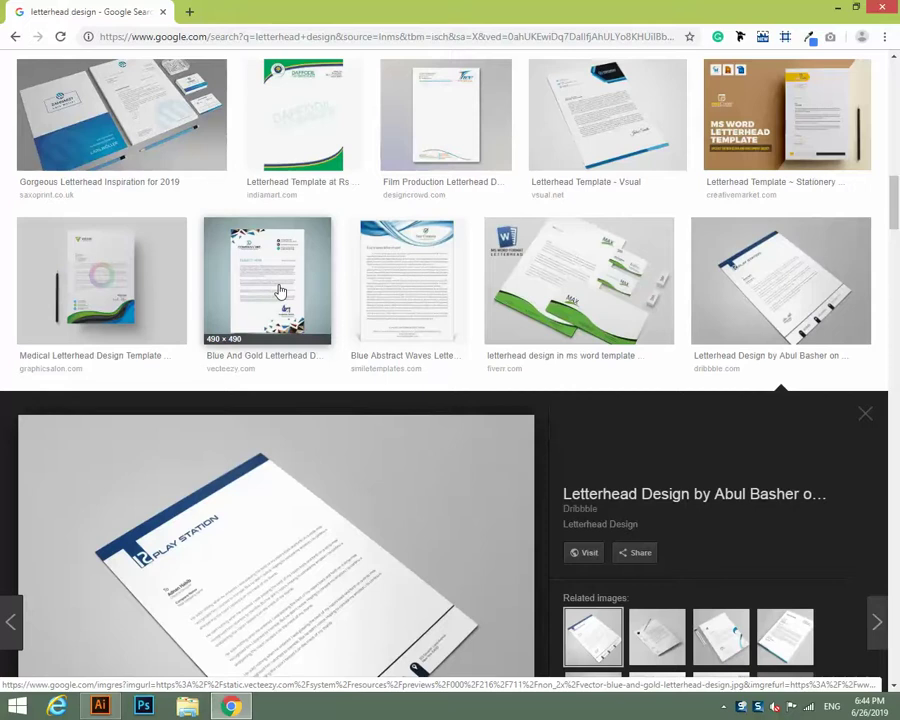
scroll(252, 326, down, 3)
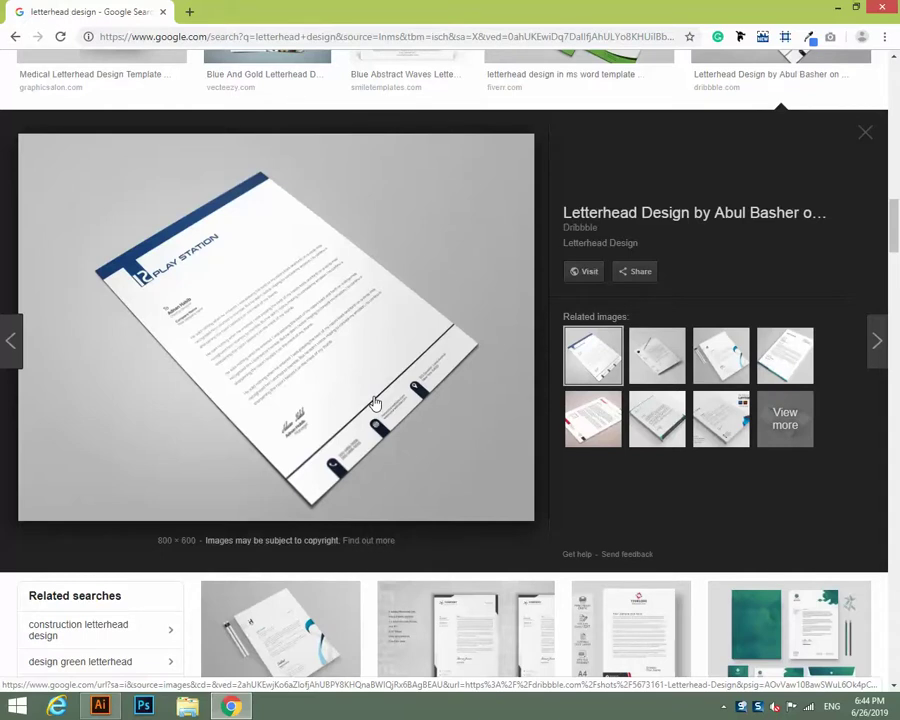
scroll(375, 403, up, 4)
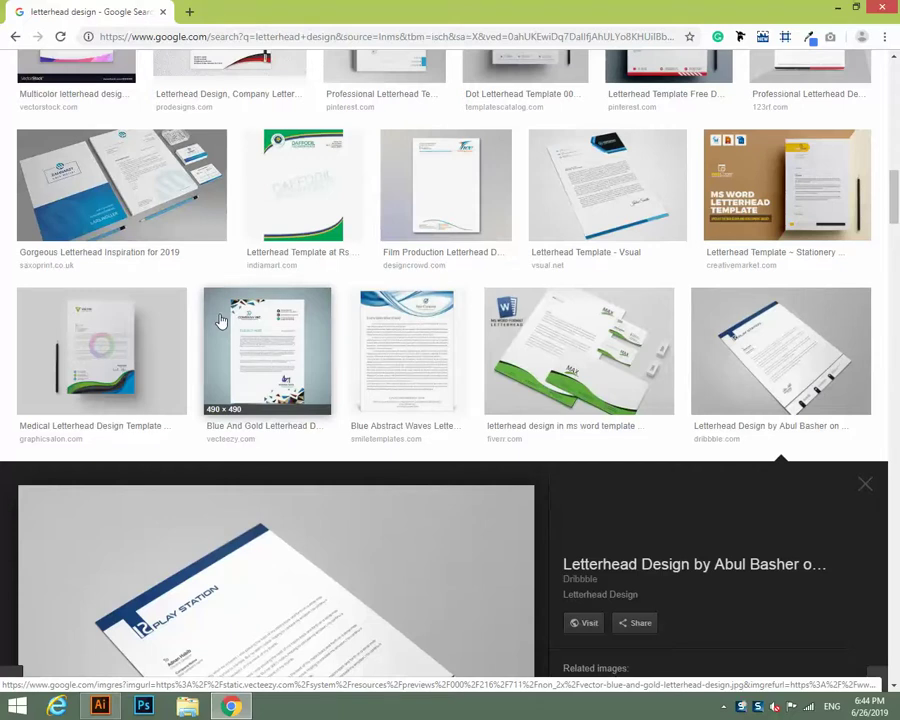
scroll(221, 320, up, 5)
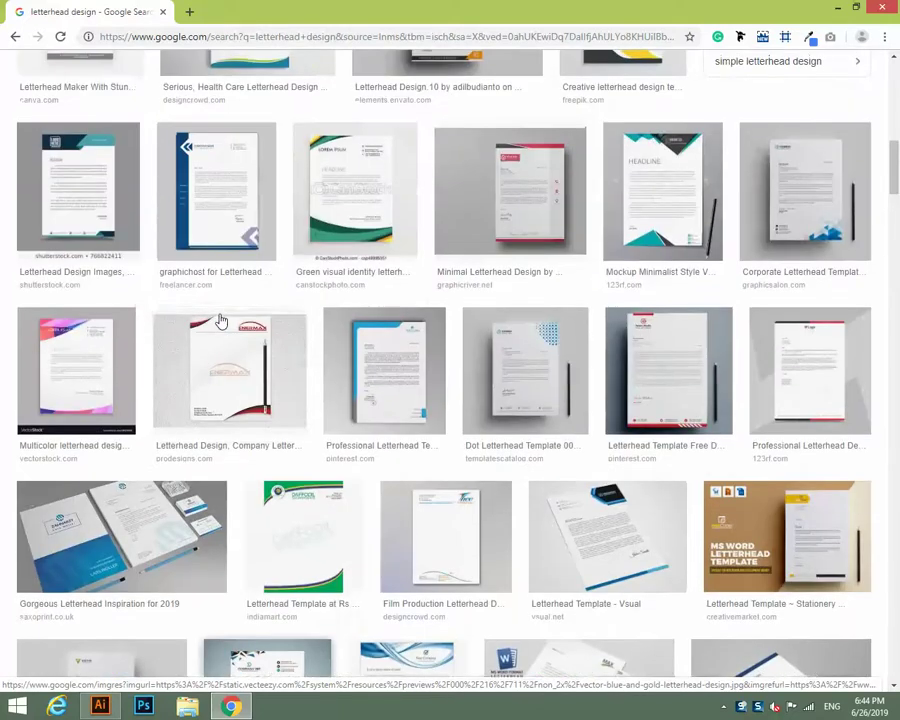
scroll(221, 320, up, 6)
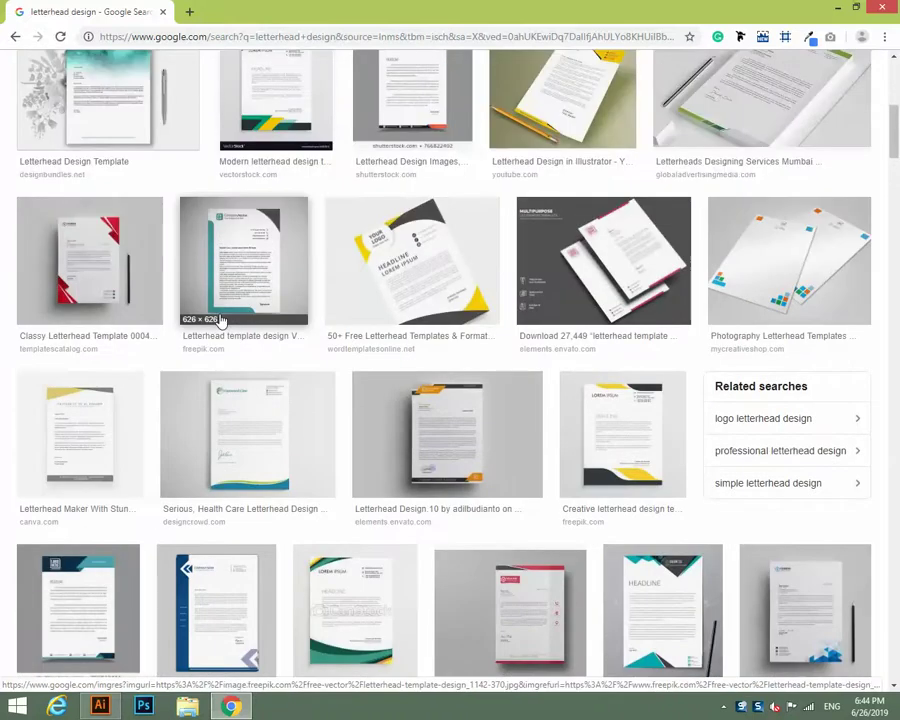
scroll(221, 320, up, 4)
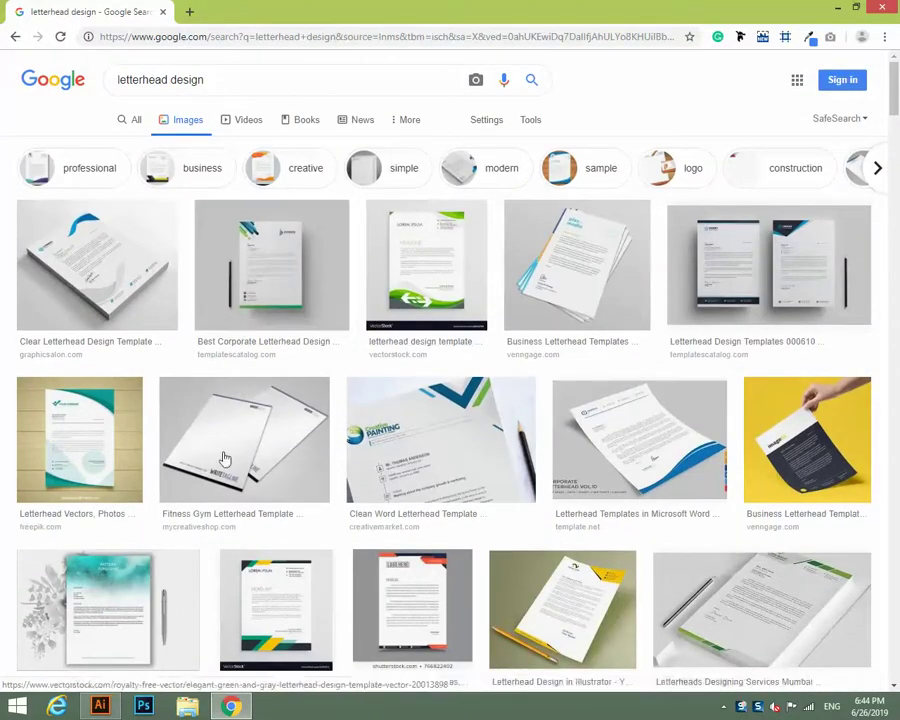
Preview the two-page blue Codexo letterhead template, then return to Illustrator's Untitled-2 artboard.
scroll(340, 451, down, 1)
scroll(340, 451, down, 2)
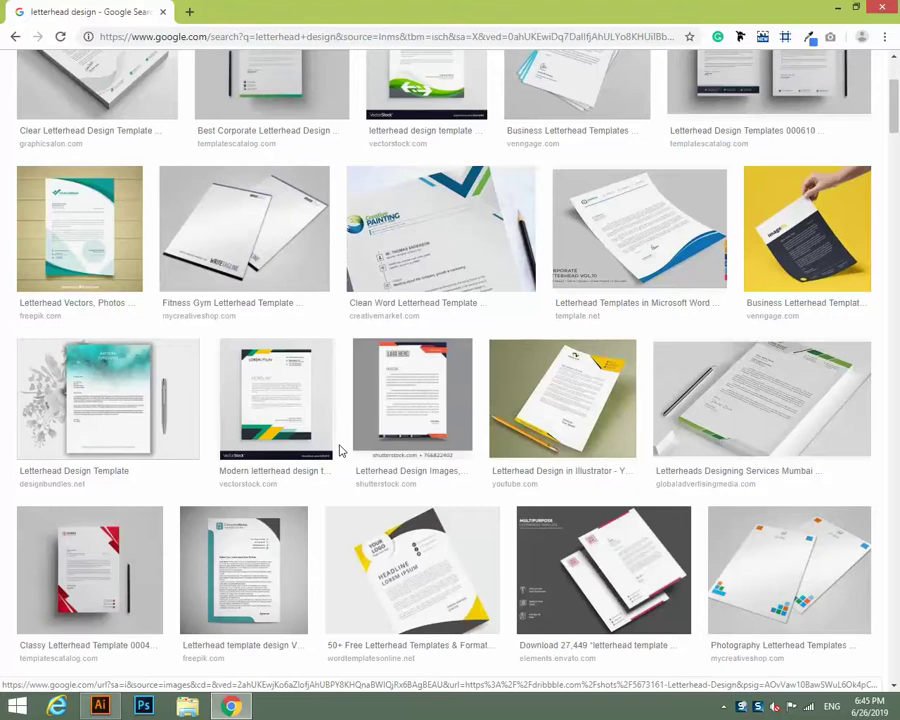
scroll(339, 451, up, 2)
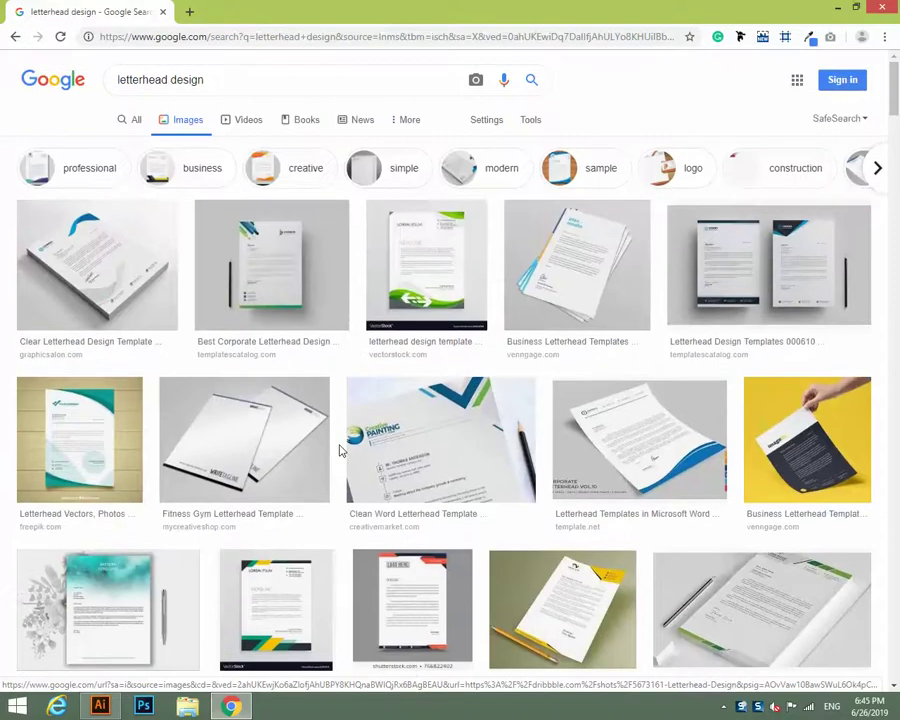
scroll(339, 451, down, 2)
scroll(341, 450, up, 2)
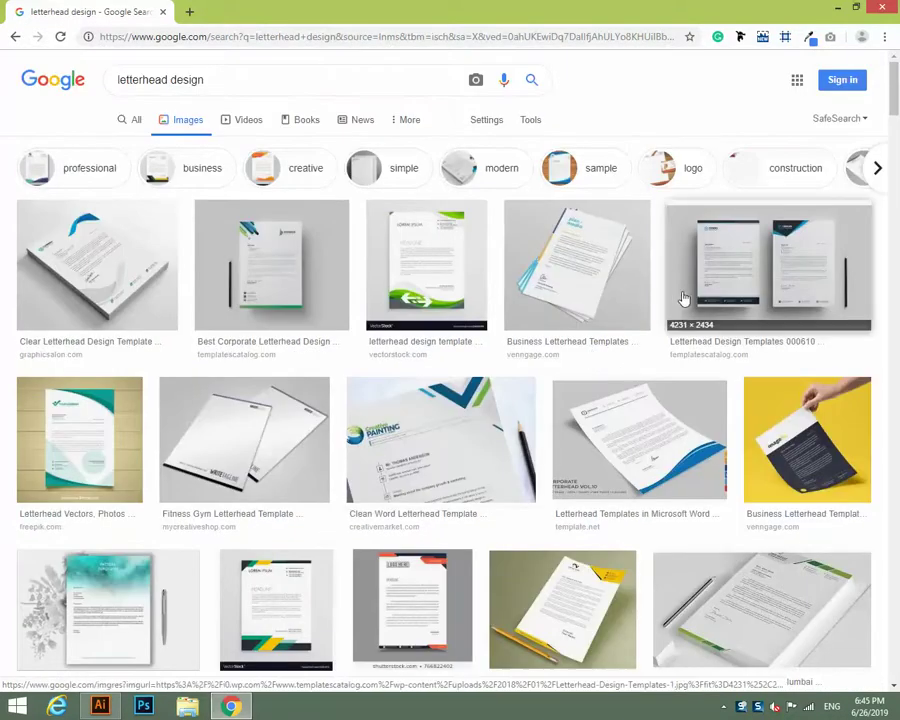
click(735, 270)
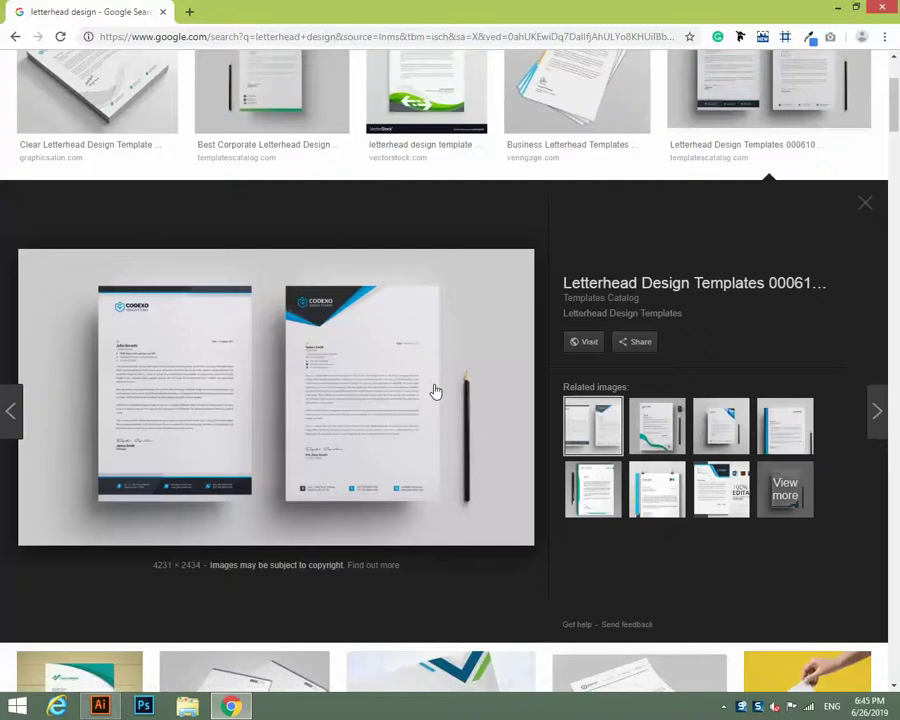
scroll(436, 391, down, 2)
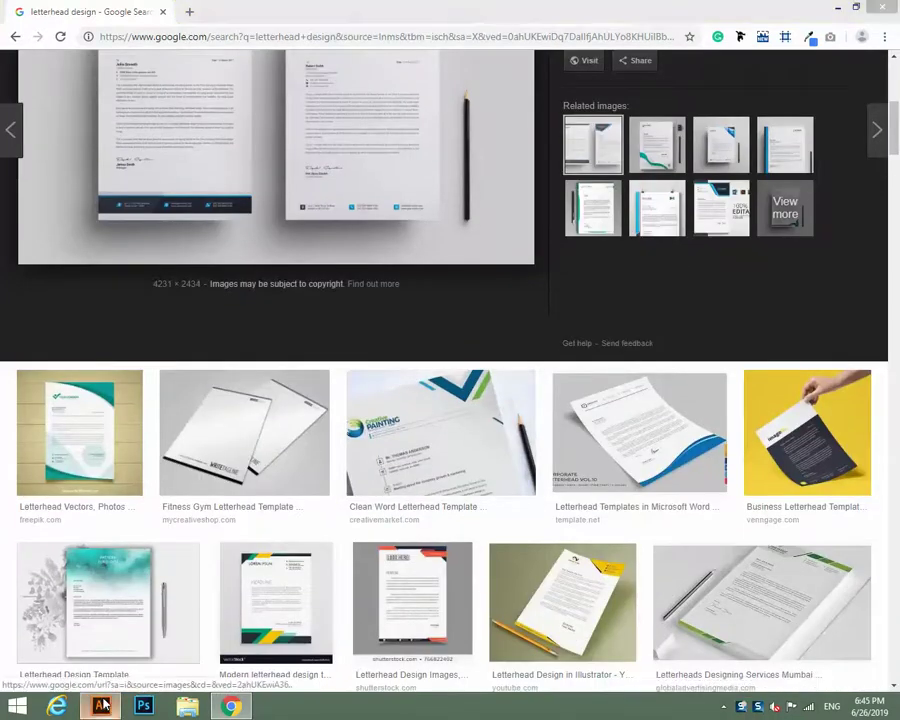
click(100, 706)
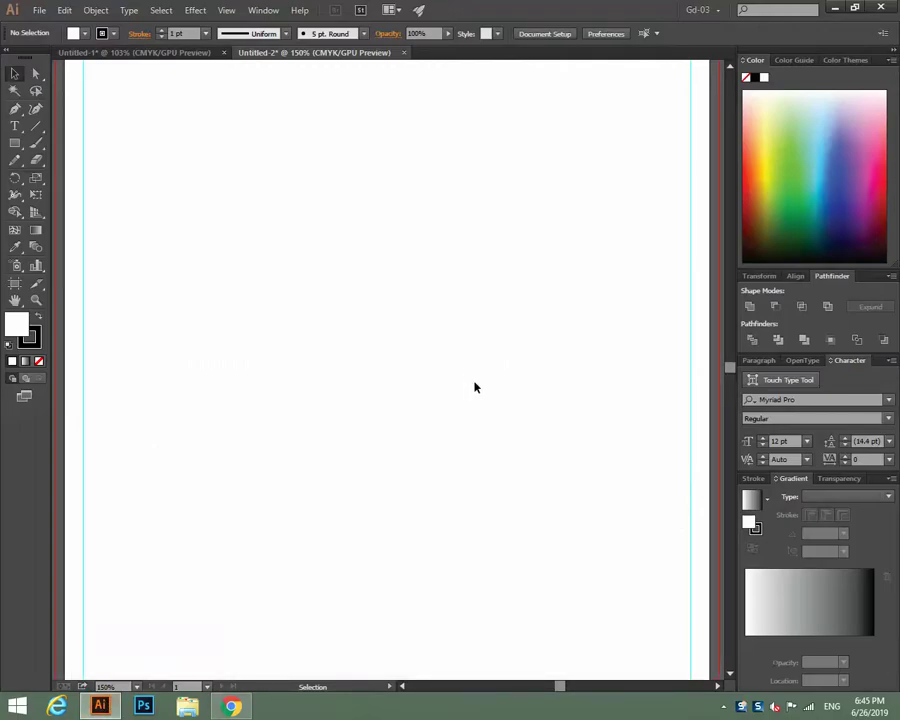
Draw a thin 8.5 × 0.25 in rectangle along the artboard's bottom edge.
key(ctrl+minus)
key(ctrl+minus)
key(ctrl+plus)
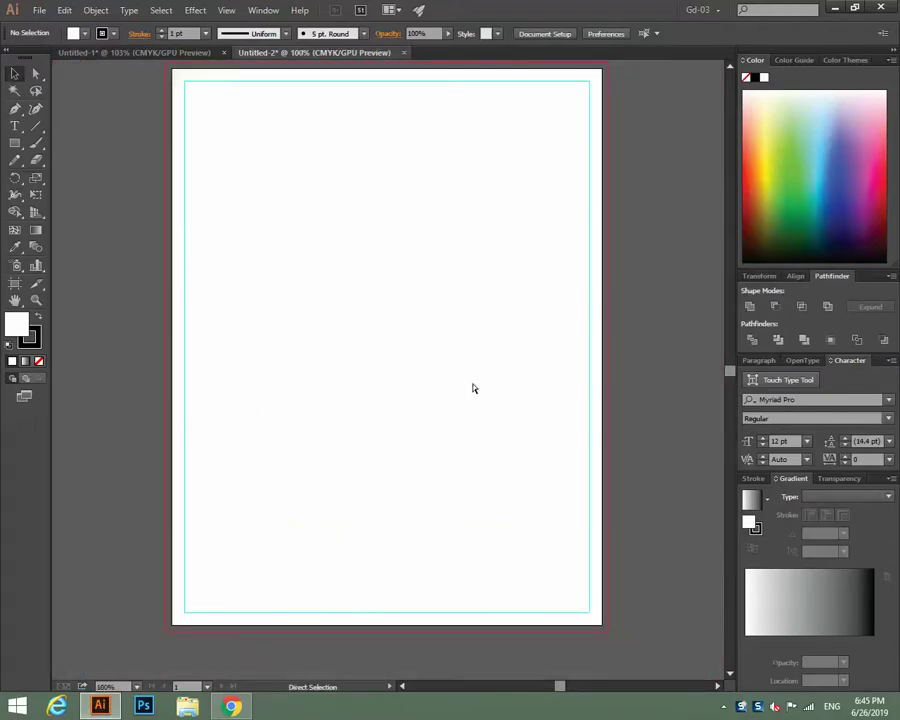
drag(438, 450, 400, 344)
click(14, 146)
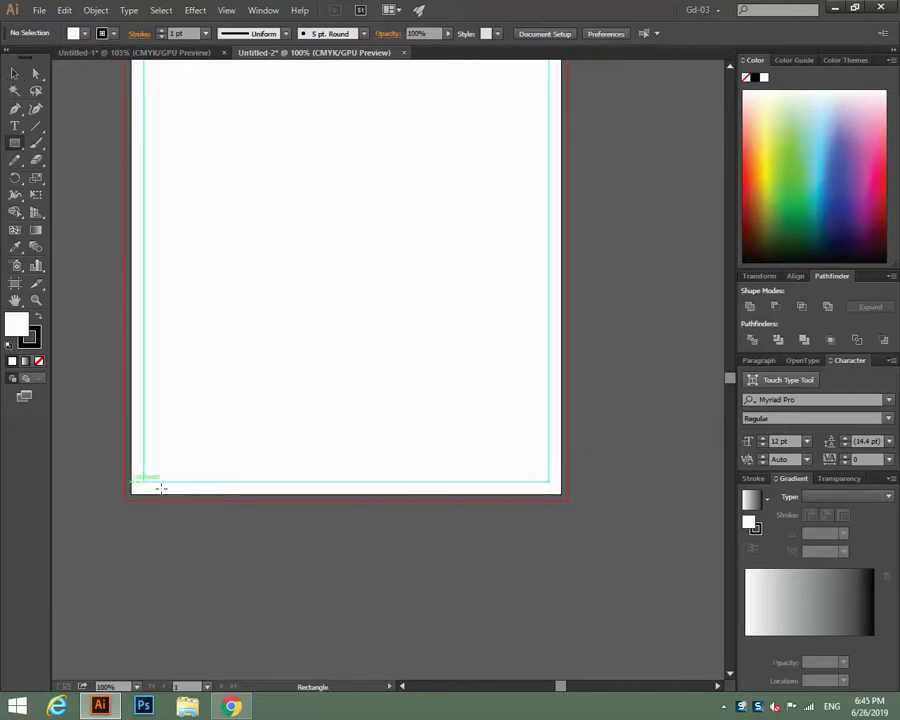
drag(132, 483, 562, 493)
Fill the bottom strip mint green and remove its stroke.
click(13, 75)
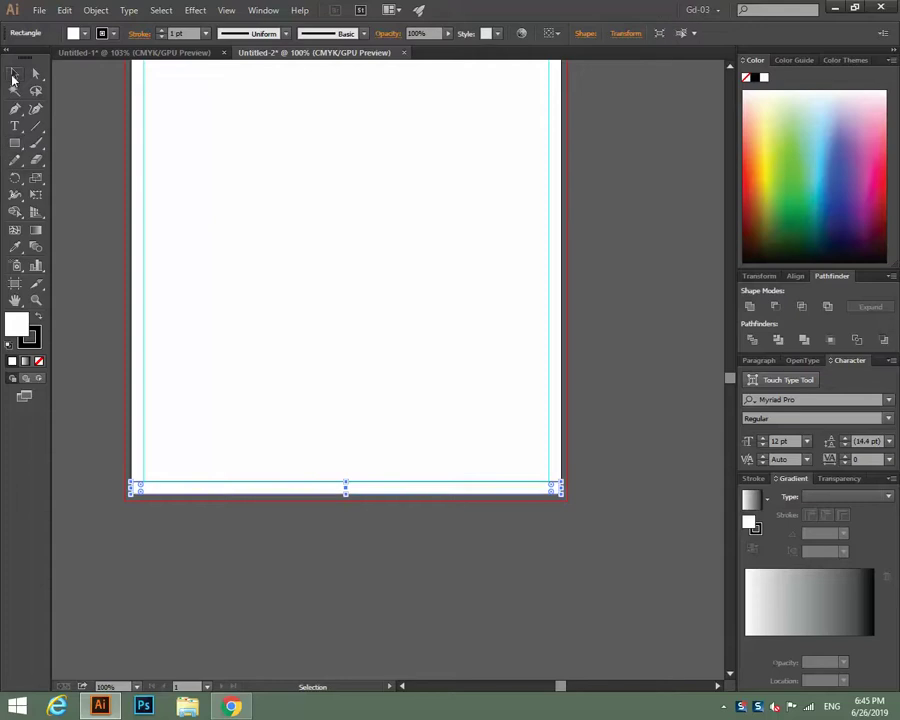
click(816, 127)
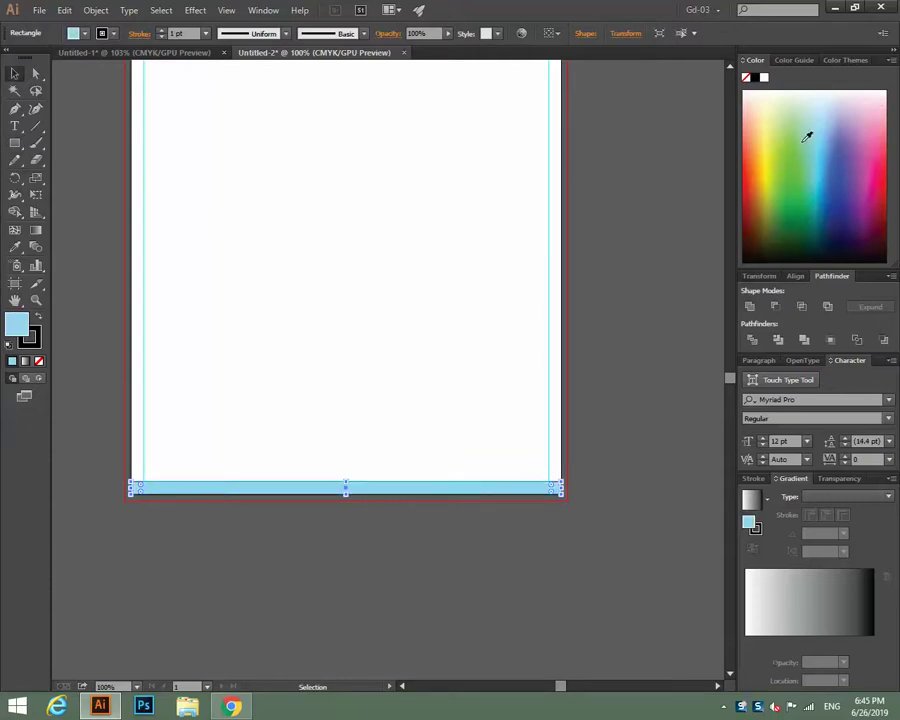
click(796, 141)
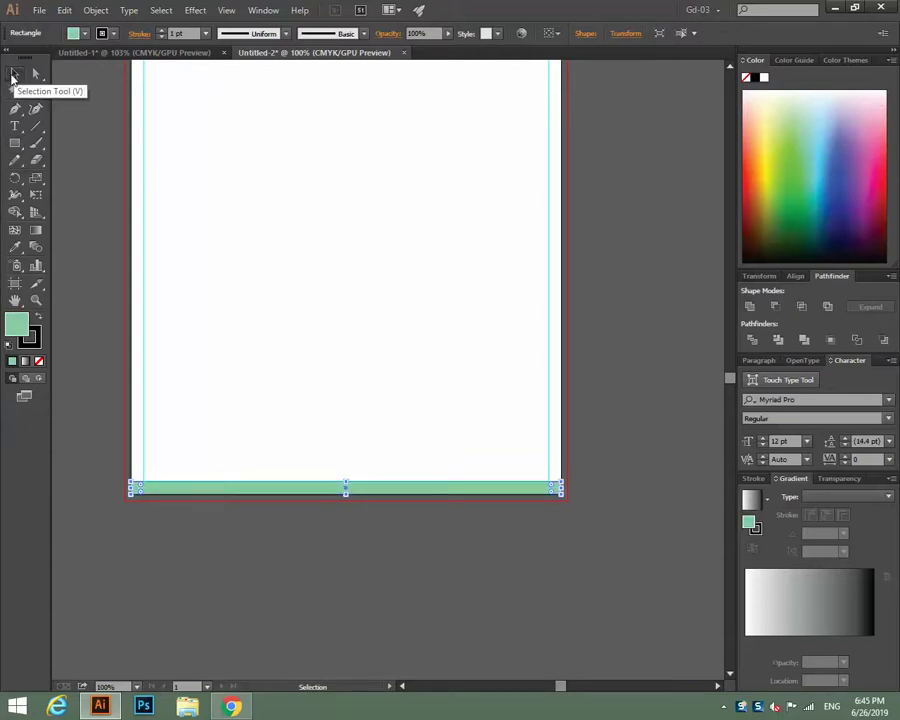
click(30, 338)
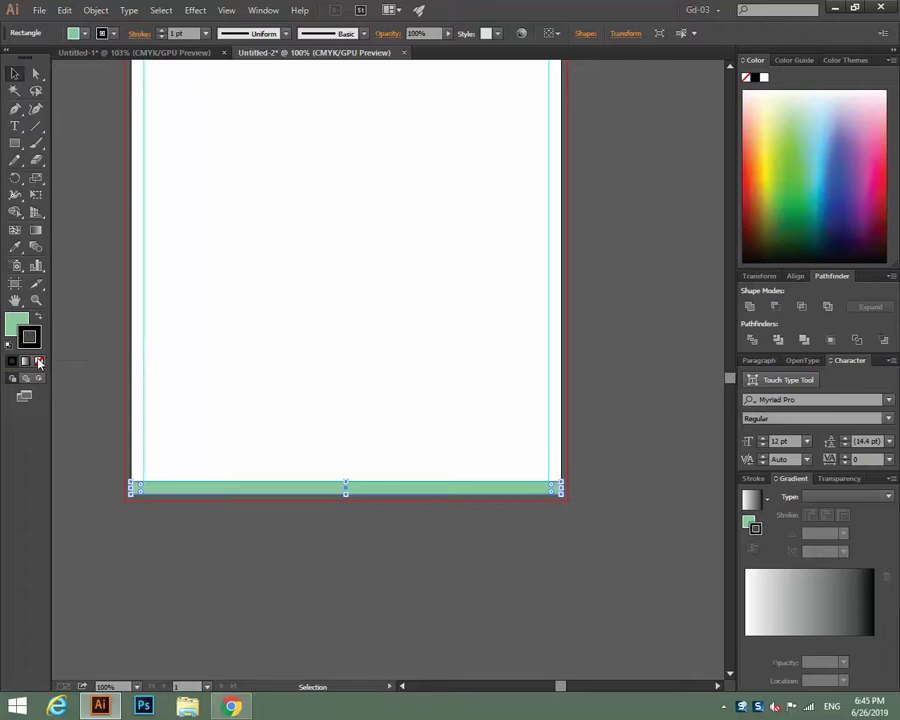
click(38, 360)
Draw a small rectangle above the strip at the artboard's right edge.
key(x)
key(ctrl+plus)
key(ctrl+plus)
key(ctrl+plus)
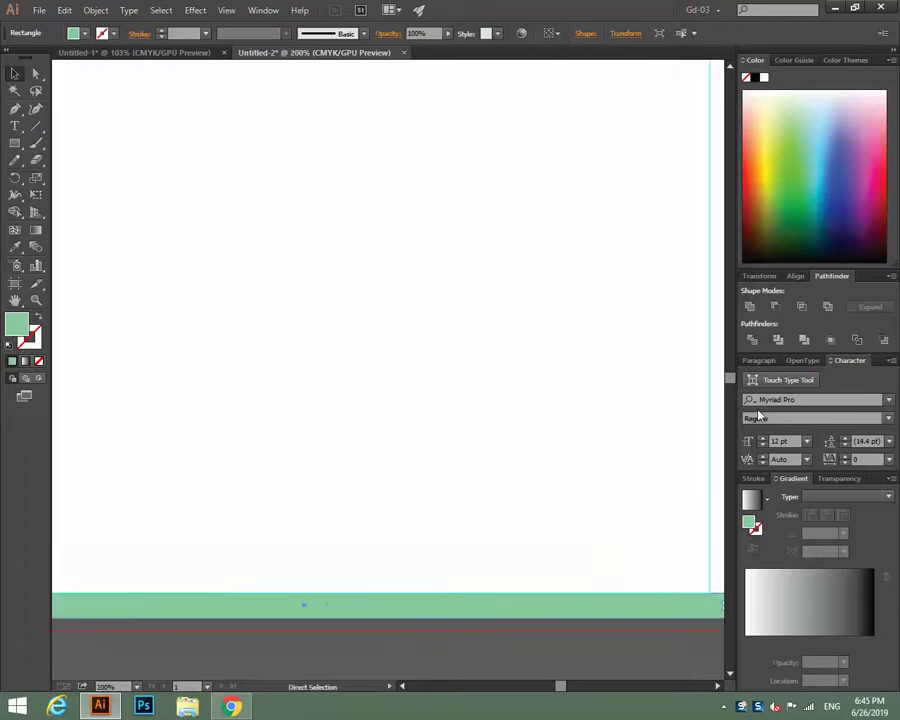
drag(394, 344, 256, 367)
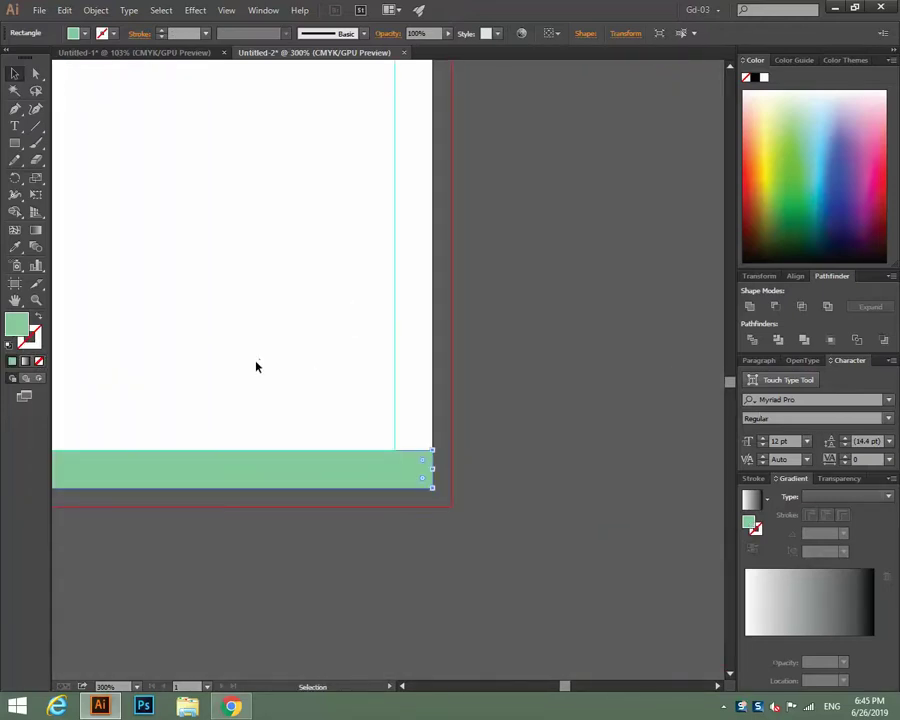
click(15, 143)
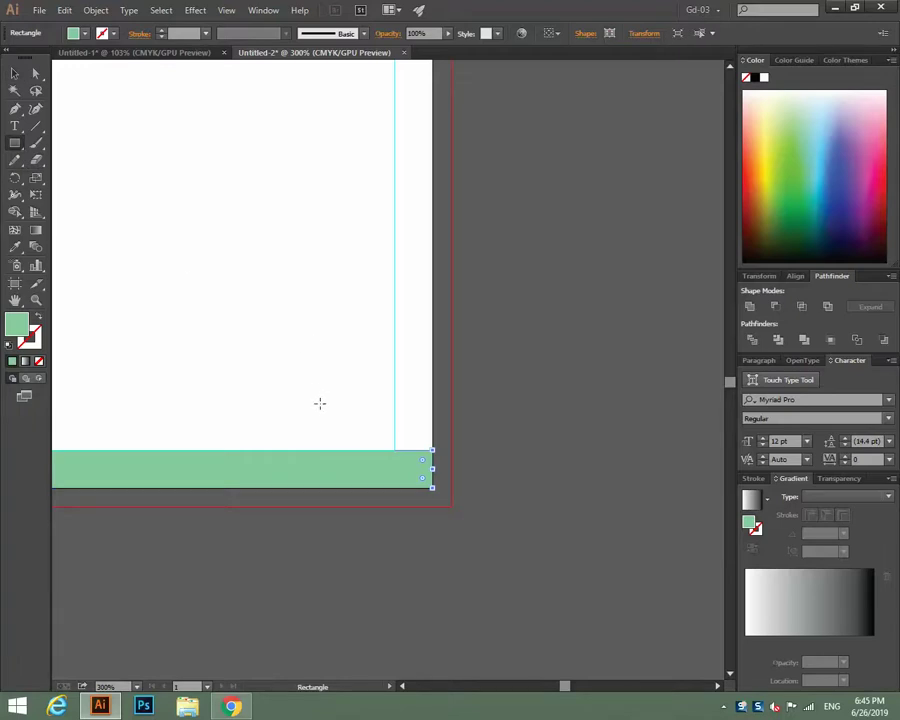
drag(320, 403, 433, 463)
Drag the small rectangle's lower-left corner left to give it a slanted edge.
click(15, 73)
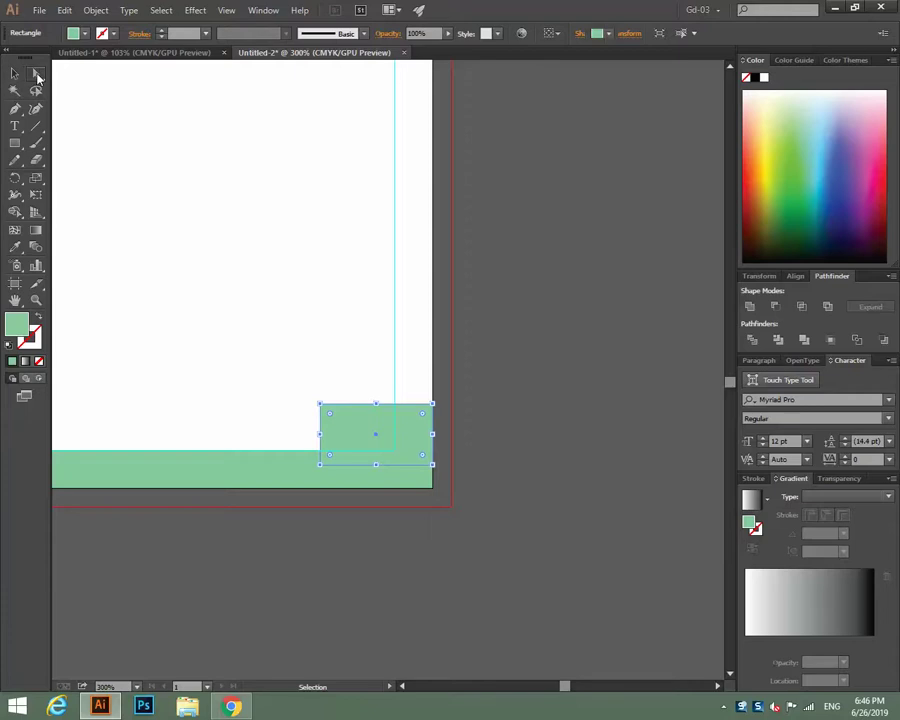
click(35, 73)
click(533, 331)
drag(325, 468, 254, 474)
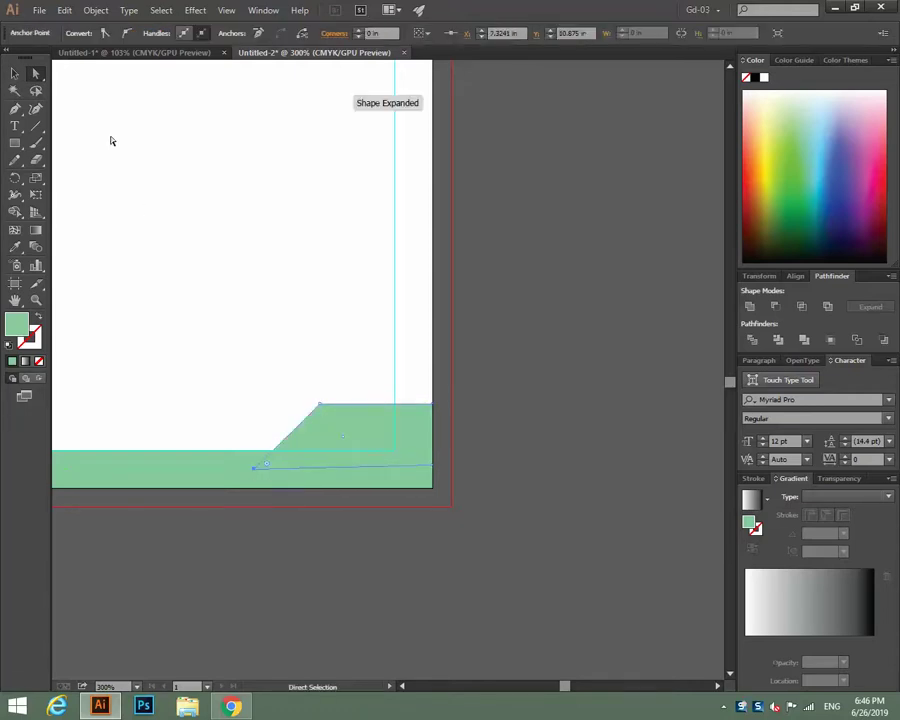
click(14, 73)
click(503, 415)
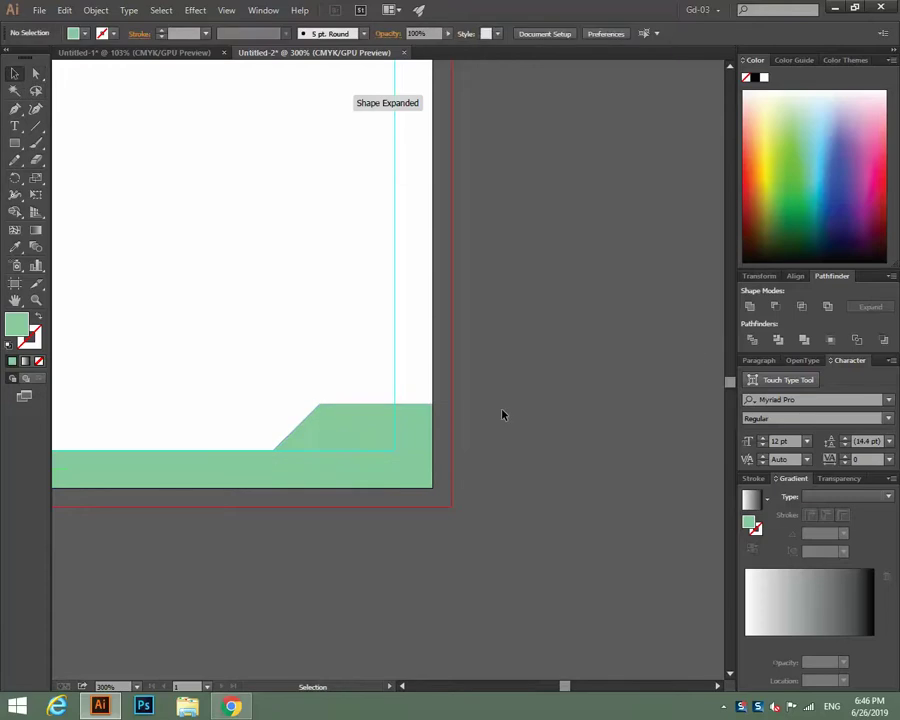
Merge the bottom strip and slanted block into one shape with Pathfinder Unite.
click(425, 477)
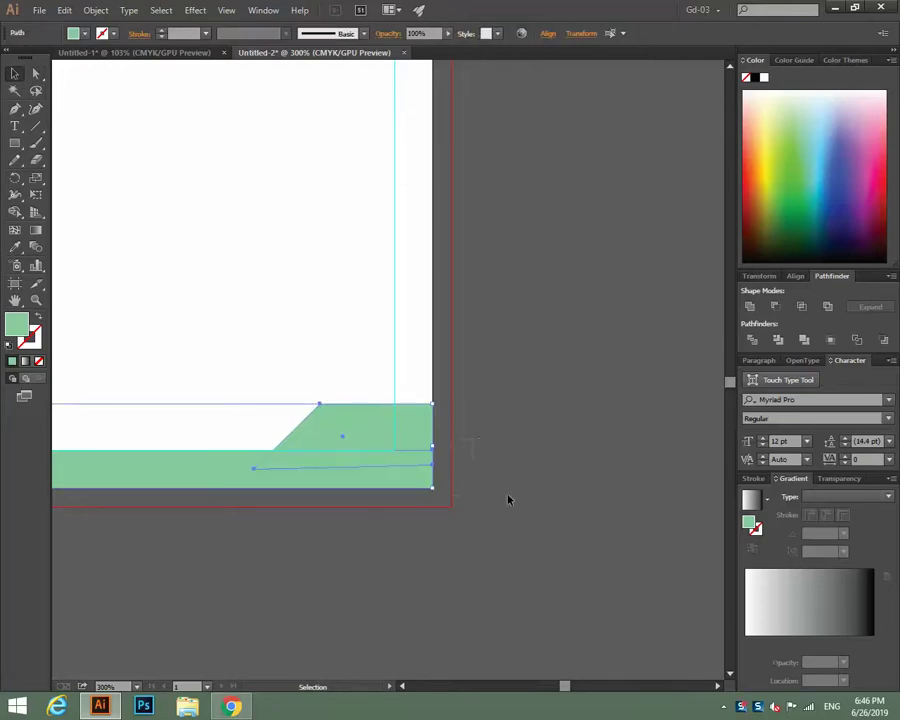
click(749, 305)
click(562, 360)
key(space)
scroll(604, 410, down, 3)
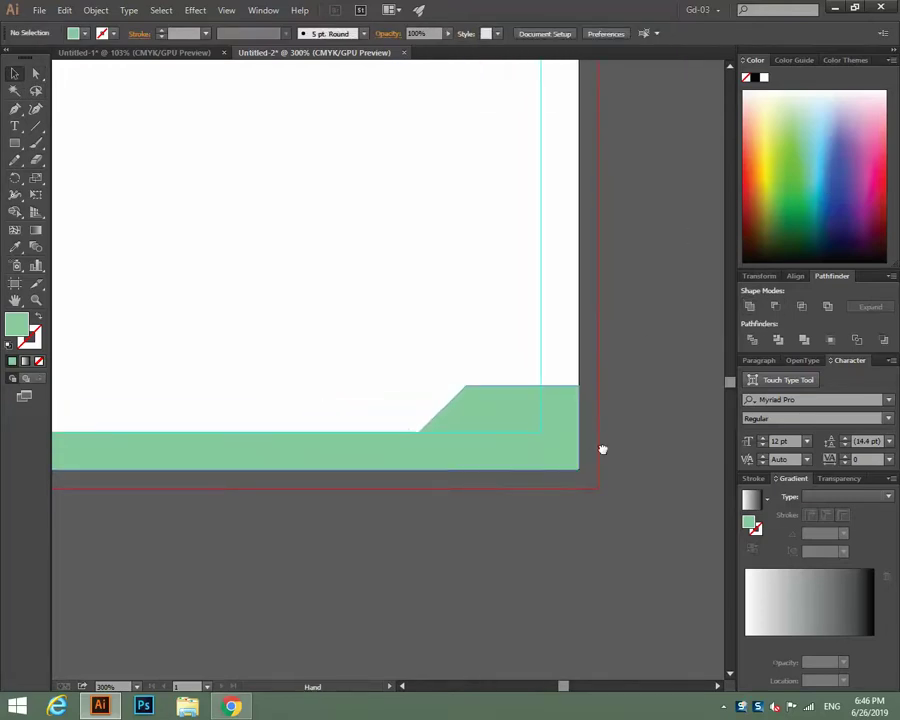
scroll(656, 461, left, 10)
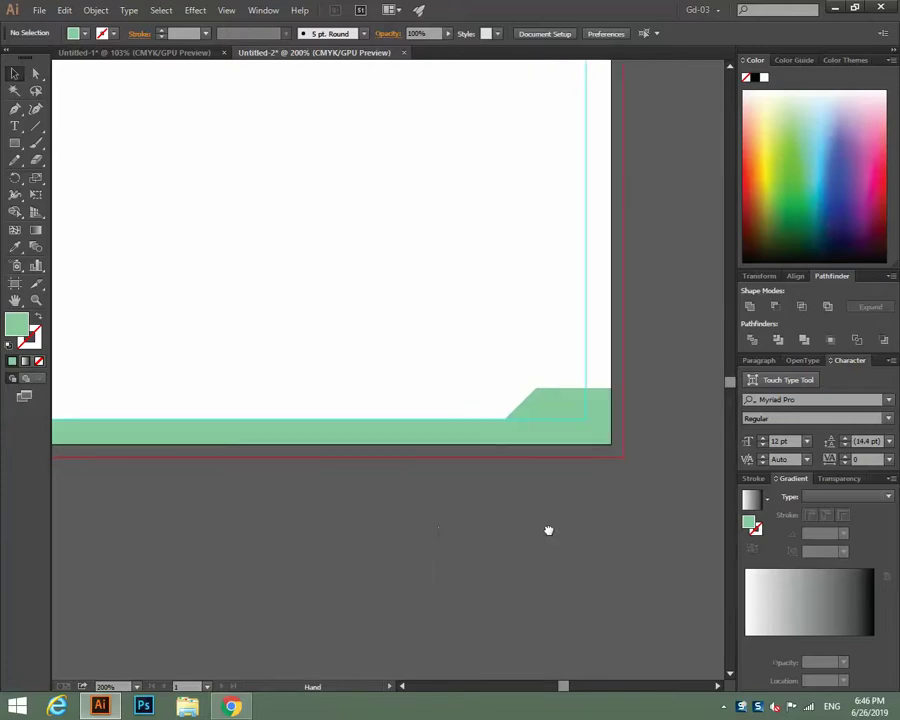
Draw a thin 0.06 in bar across the left side above the footer band.
click(15, 143)
drag(130, 400, 389, 408)
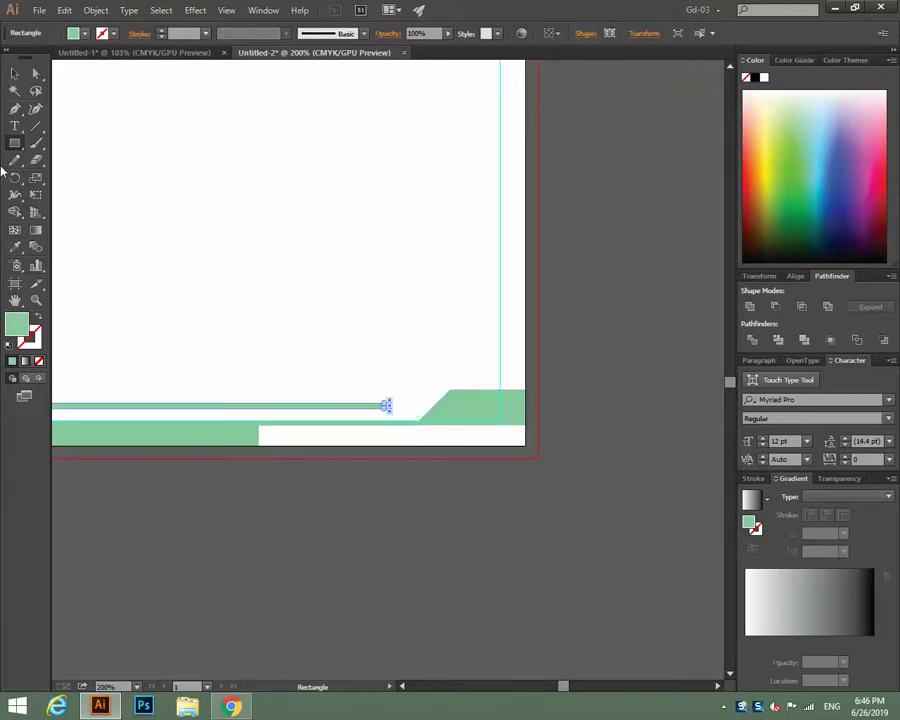
click(15, 73)
click(416, 295)
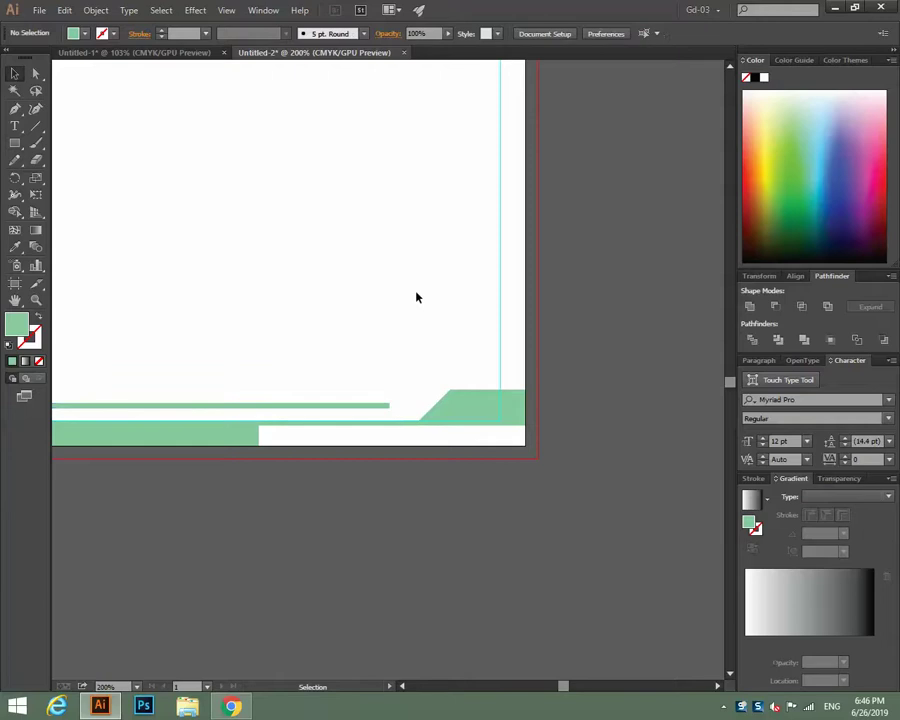
click(342, 432)
click(292, 521)
Nudge the thin bar down to sit just above the footer band.
key(a)
key(ctrl+plus)
key(ctrl+plus)
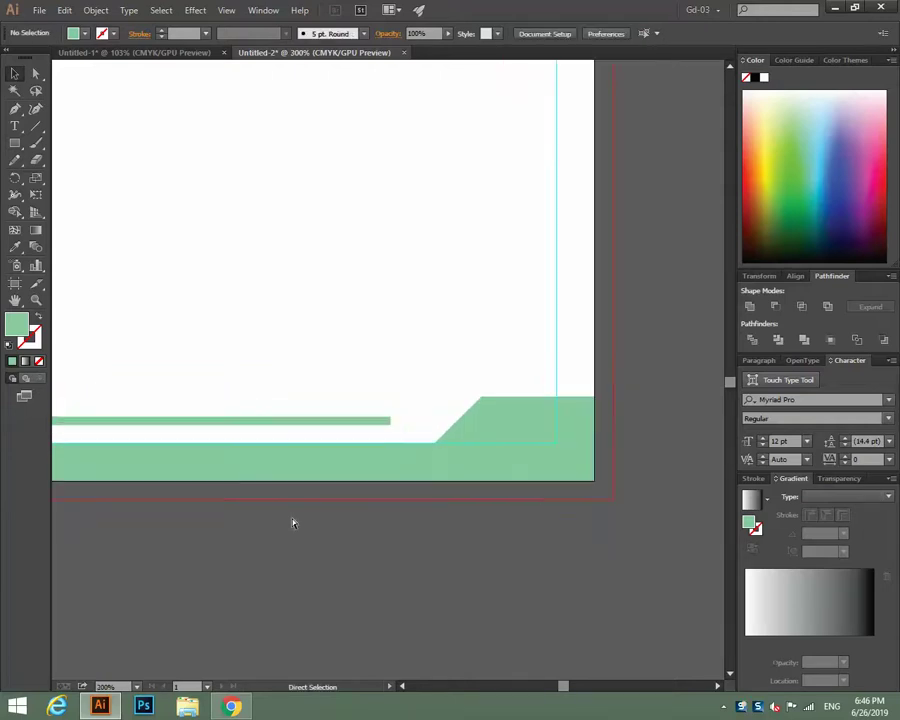
drag(333, 386, 169, 467)
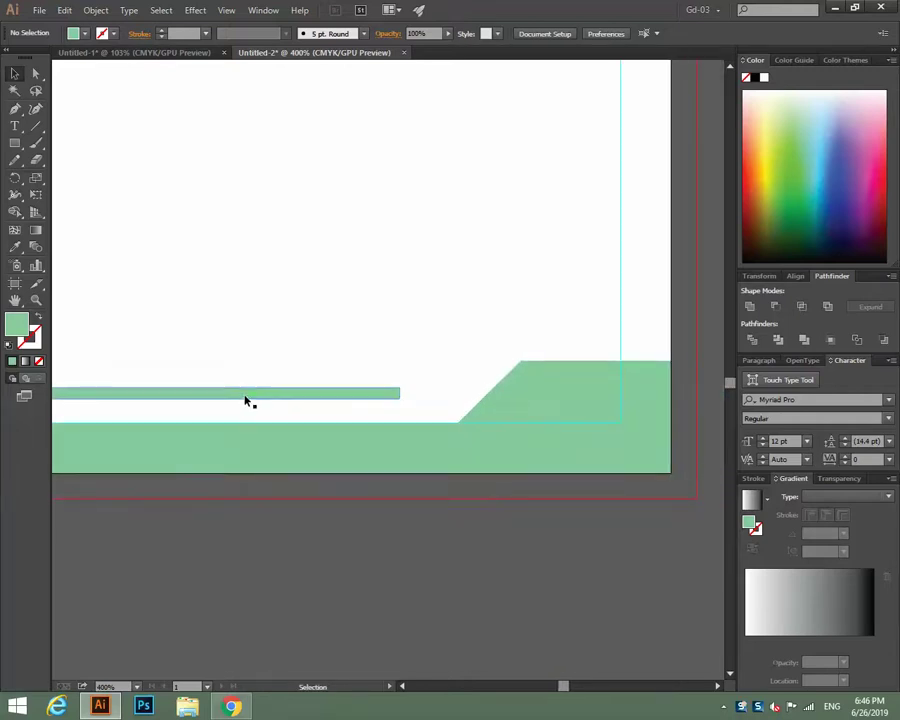
click(246, 395)
key(Down)
key(Down)
key(Down)
key(Down)
key(Down)
key(Down)
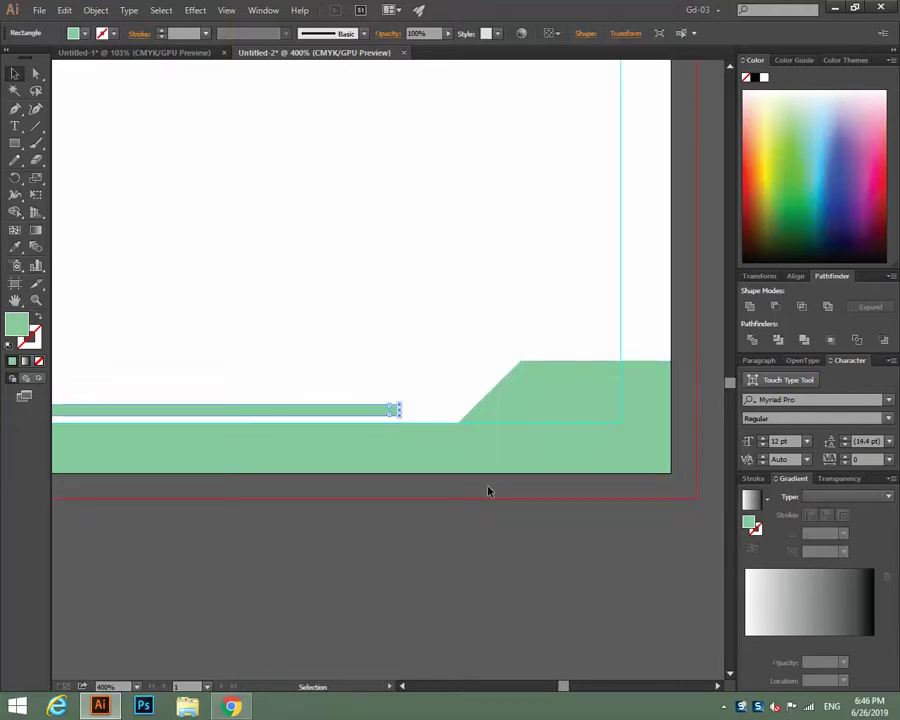
Stretch the thin bar's right end to stop just short of the slanted step.
drag(323, 609, 542, 536)
drag(133, 581, 669, 526)
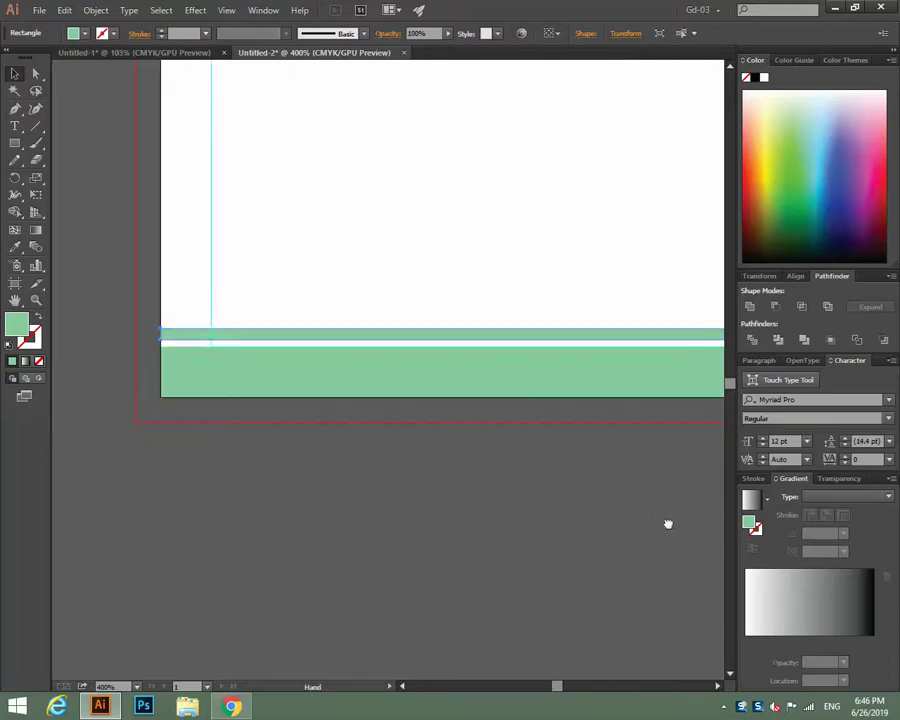
drag(252, 550, 195, 522)
drag(335, 524, 154, 534)
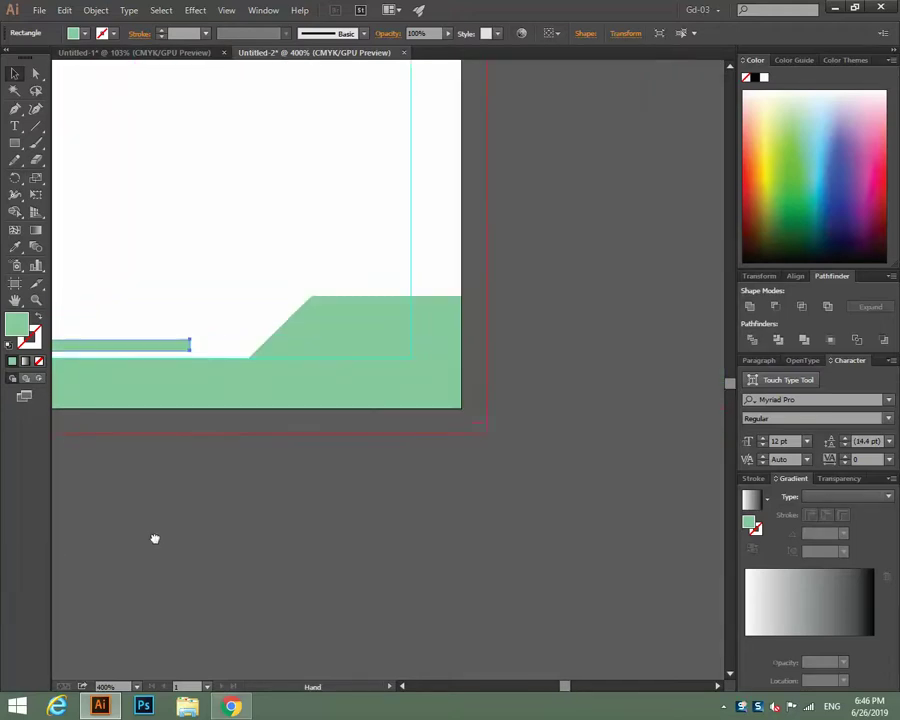
drag(242, 532, 222, 558)
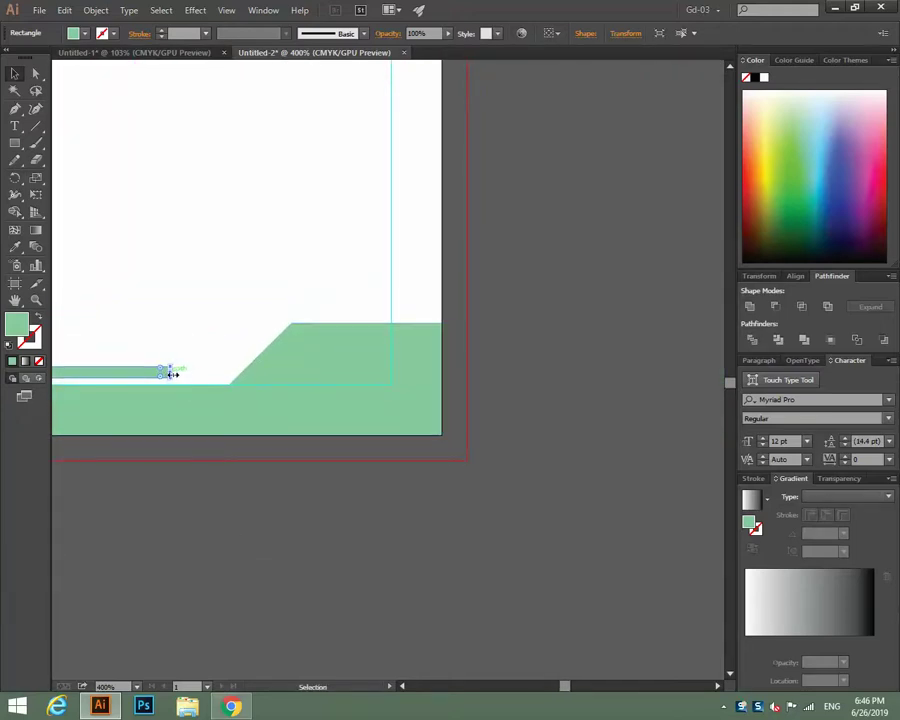
drag(168, 372, 200, 372)
click(263, 515)
Draw a narrow rectangle and rotate it parallel to the footer's slanted edge.
key(m)
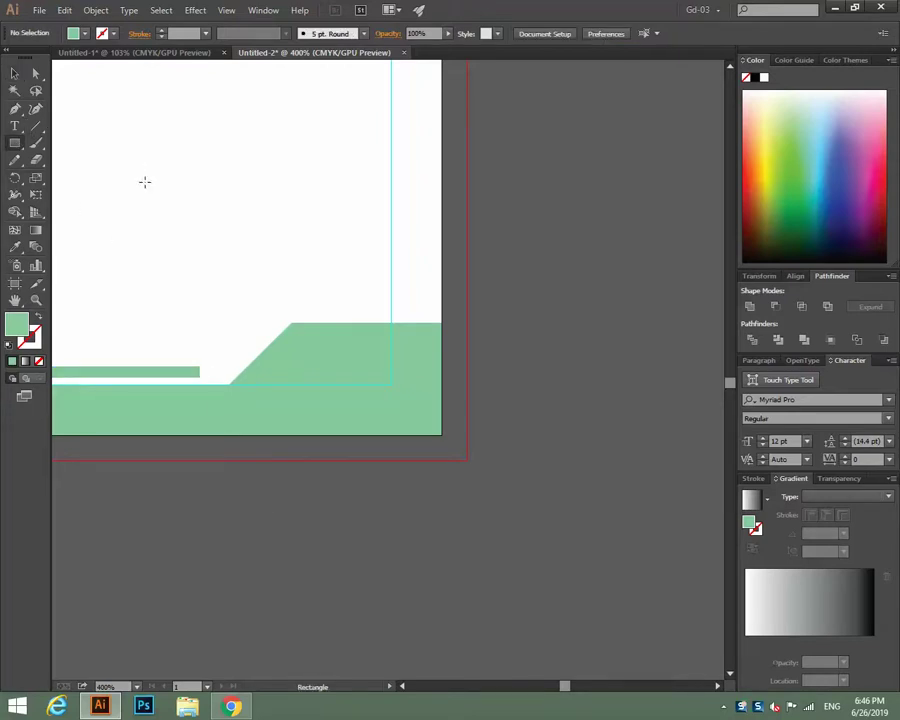
drag(146, 186, 157, 248)
click(14, 73)
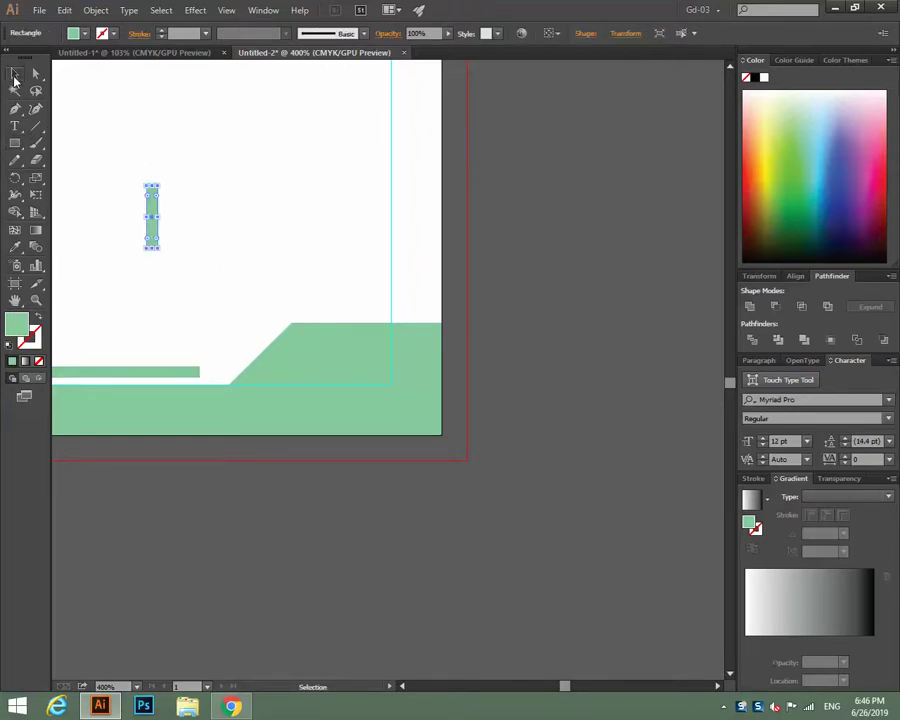
drag(162, 180, 282, 318)
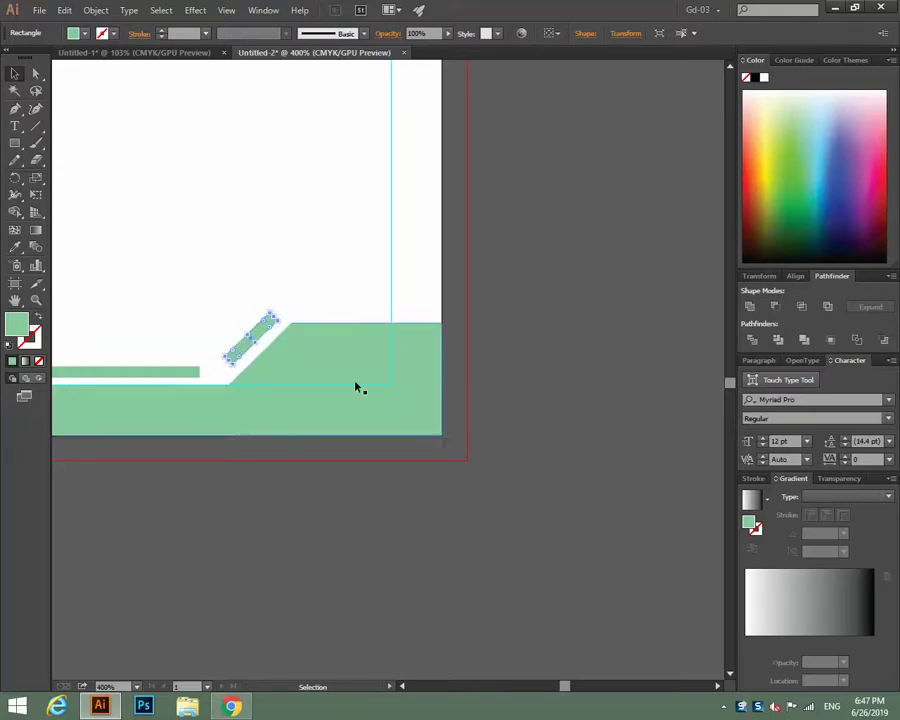
click(502, 398)
At 1200% zoom, lengthen the slanted stripe down toward the thin bar.
key(ctrl+equal)
key(ctrl+equal)
key(ctrl+equal)
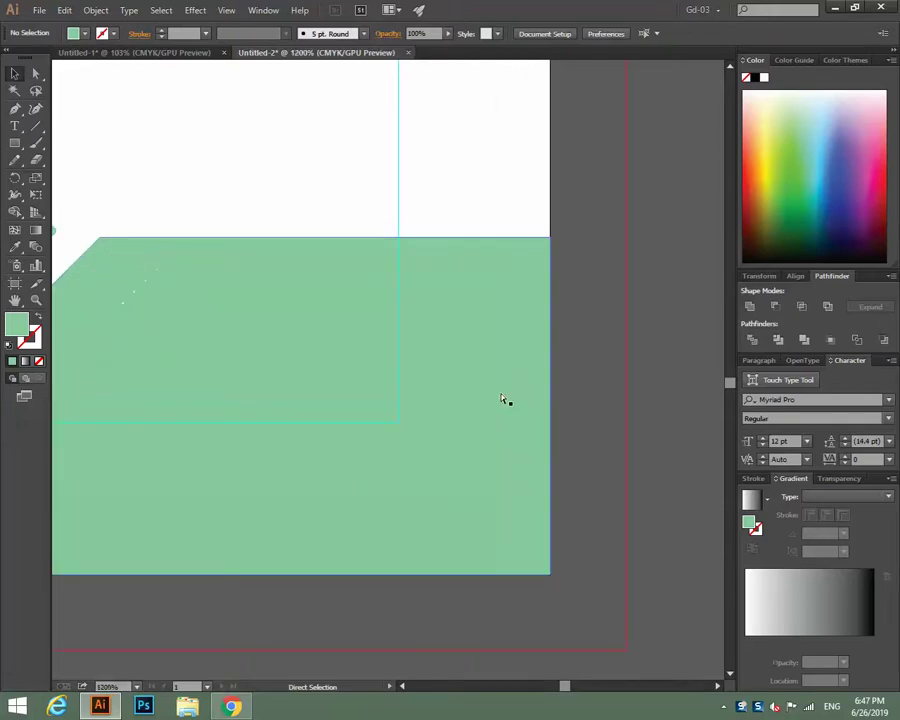
drag(224, 362, 544, 426)
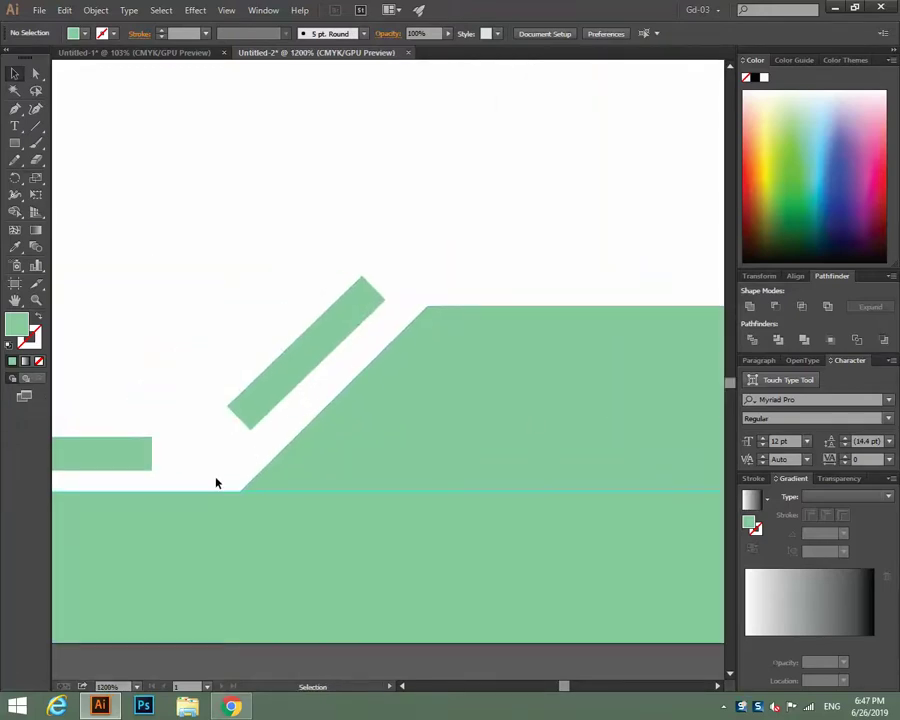
click(250, 421)
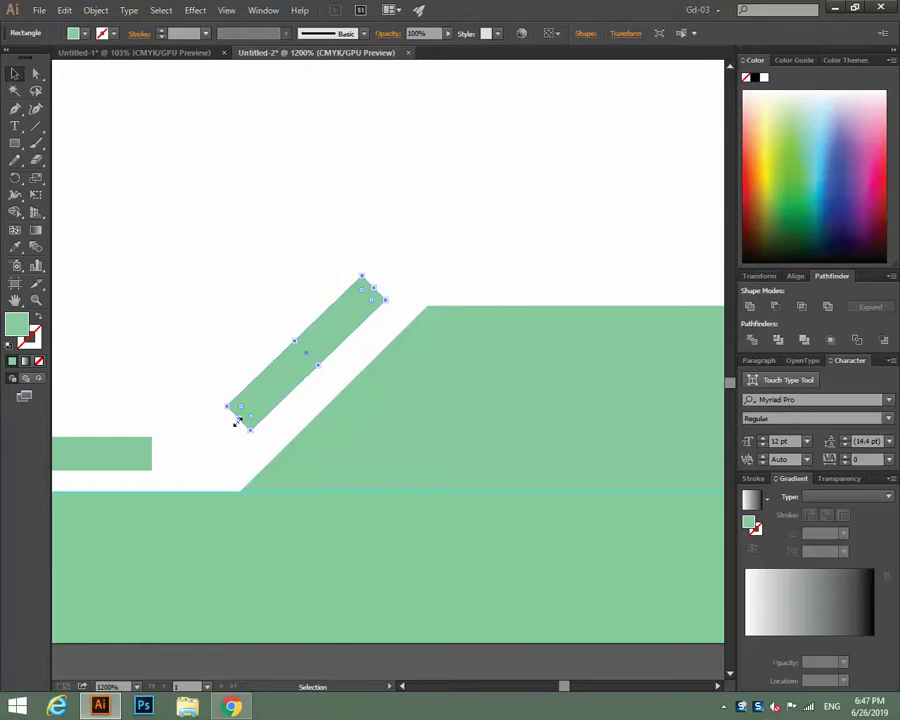
drag(237, 421, 208, 459)
click(233, 346)
Widen the thin left bar so it meets the stripe's lower end.
click(143, 450)
click(188, 386)
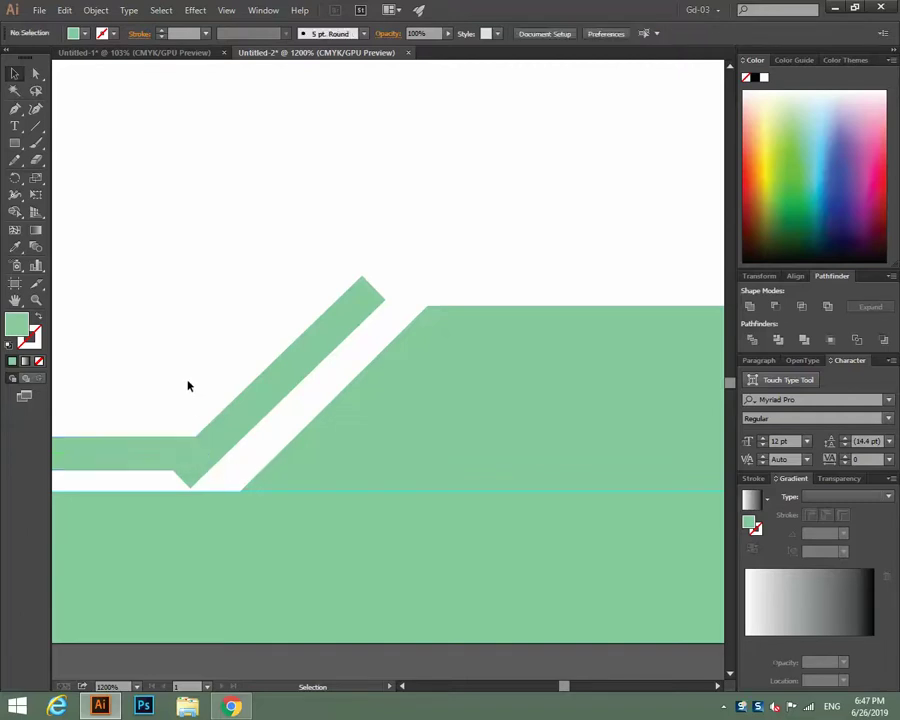
click(377, 304)
Add a ruler guide at the raised block's top edge and align the stripe's top corner to it.
click(377, 196)
key(ctrl+r)
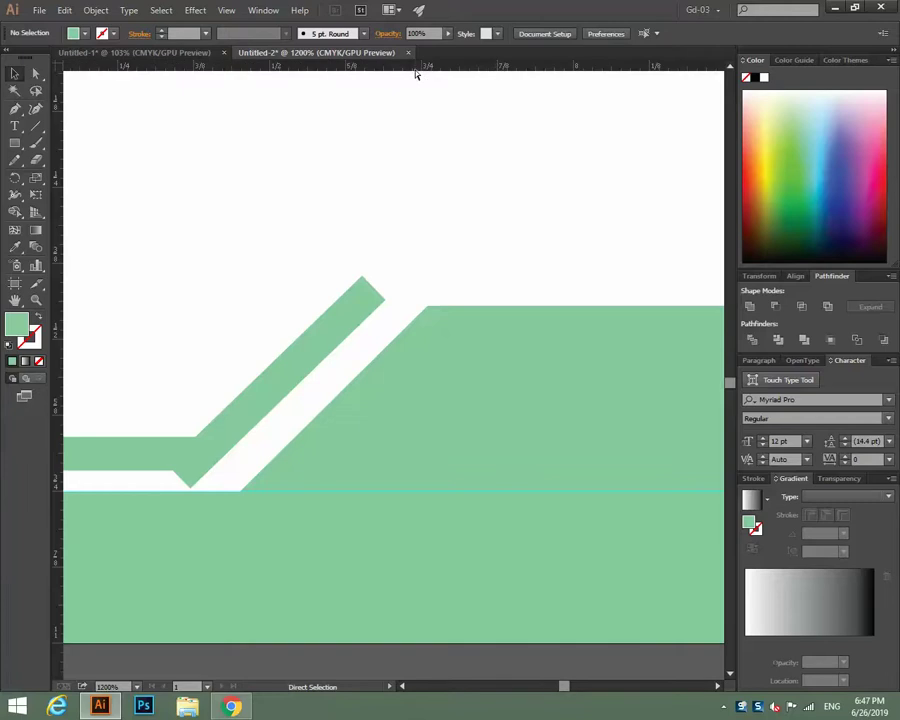
drag(492, 68, 490, 308)
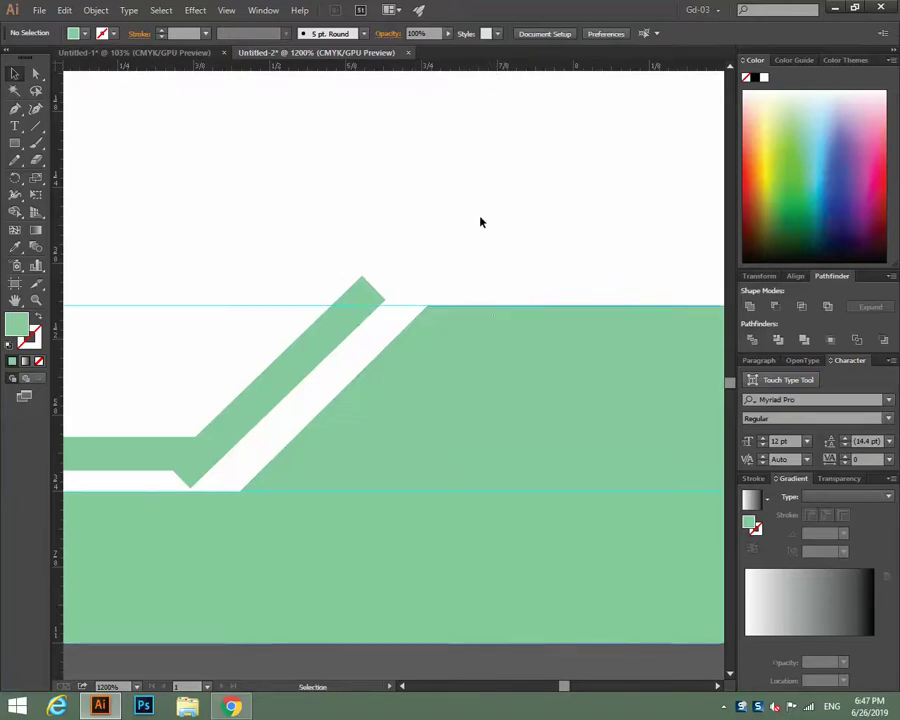
click(365, 285)
click(90, 162)
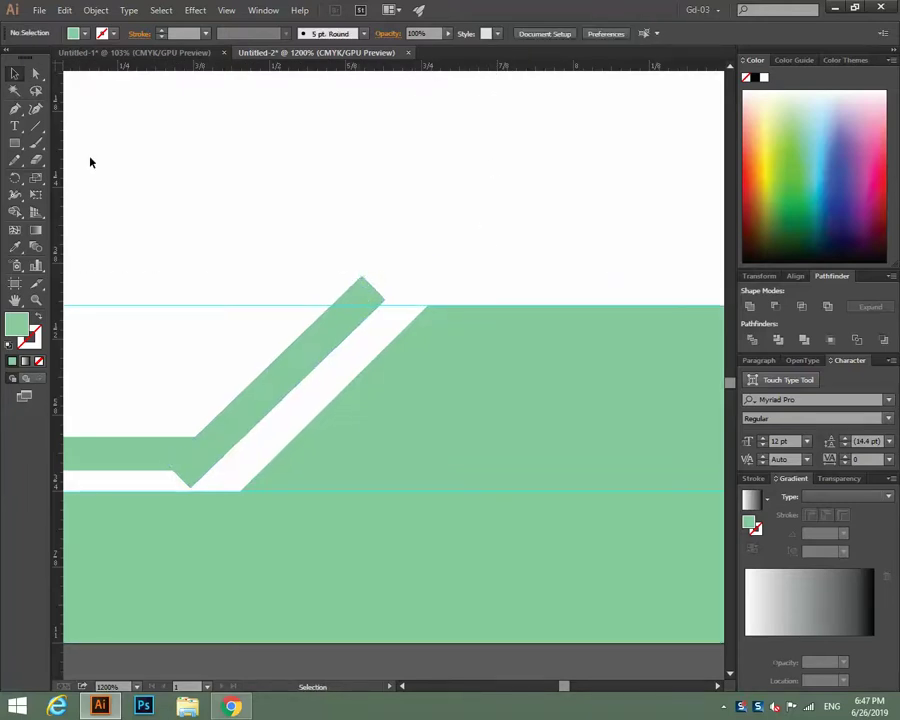
click(36, 74)
drag(387, 304, 383, 311)
drag(381, 308, 333, 310)
click(442, 222)
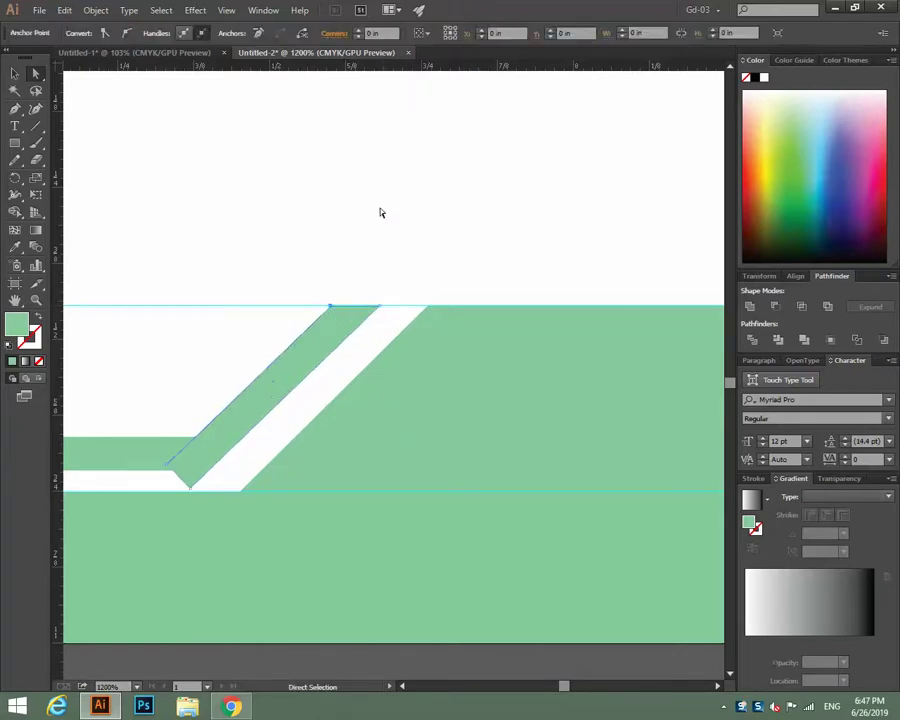
click(380, 209)
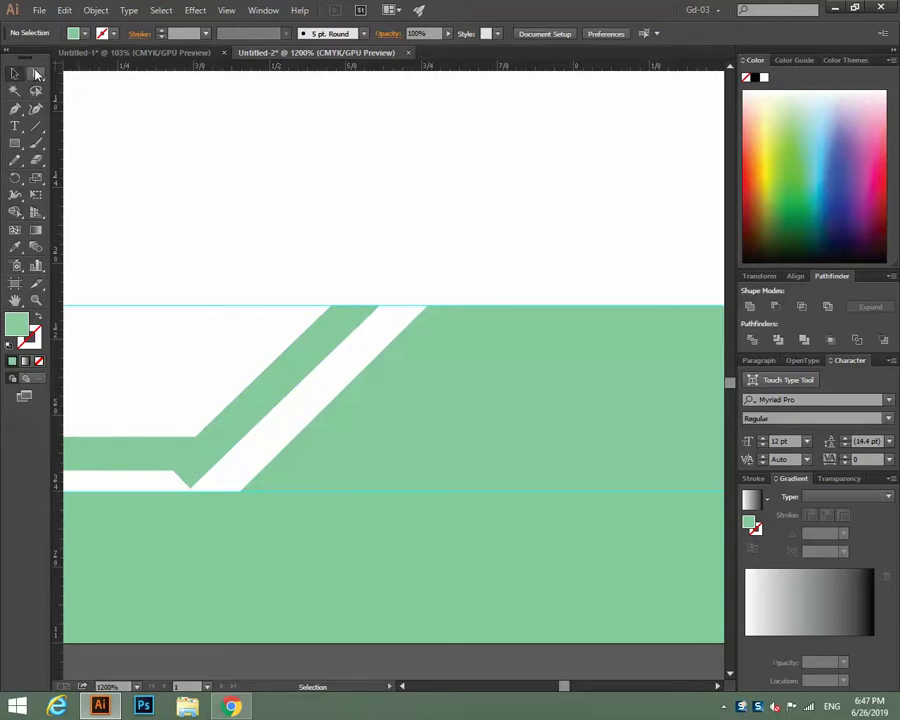
Divide the overlapping footer shapes with Pathfinder and ungroup the pieces.
click(14, 74)
click(183, 445)
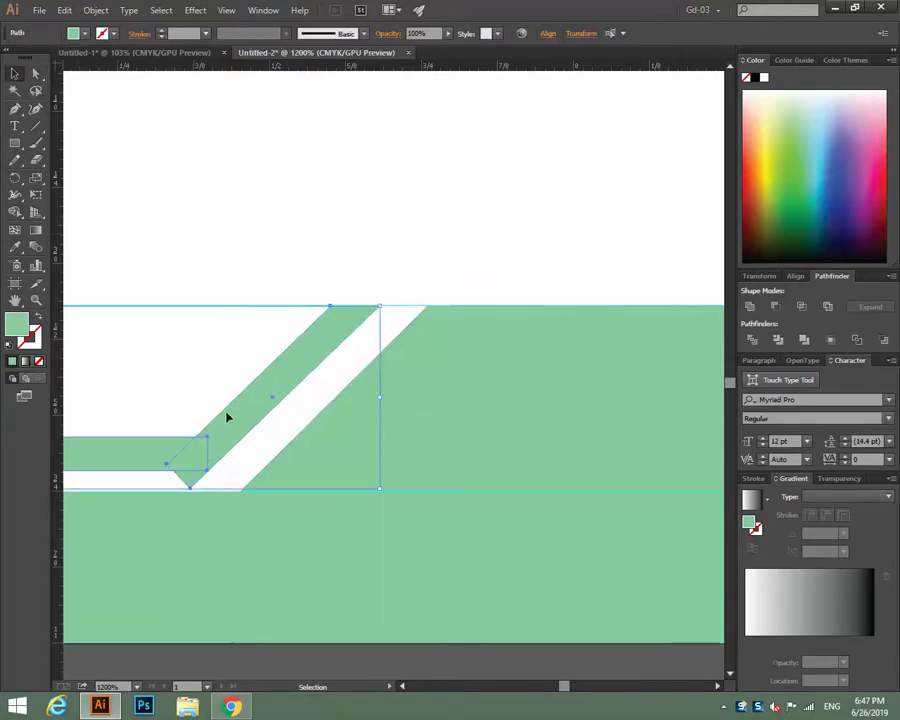
click(750, 341)
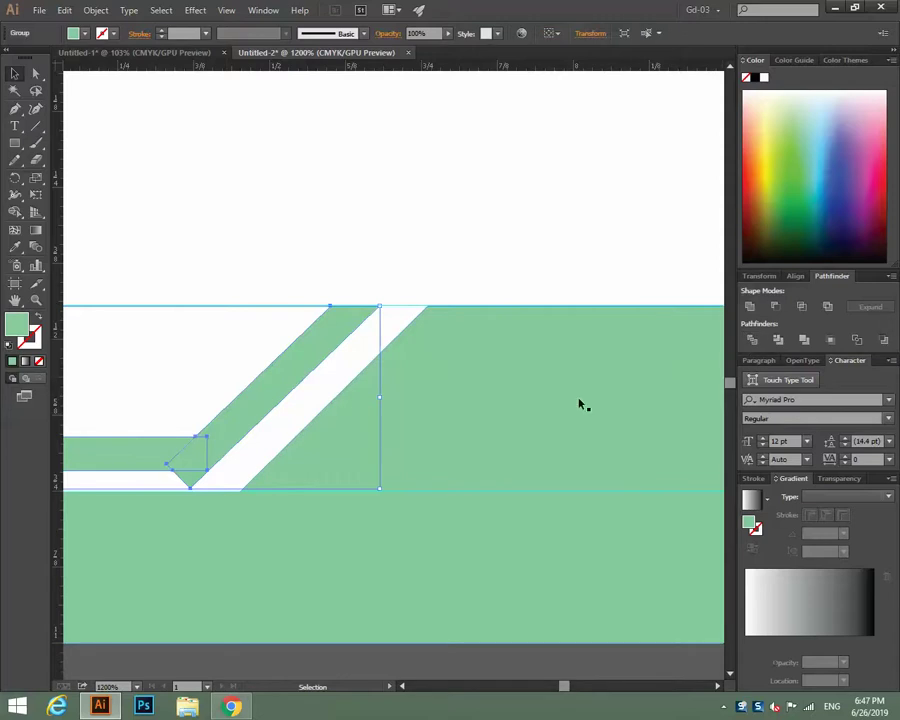
right_click(199, 256)
click(238, 334)
click(268, 360)
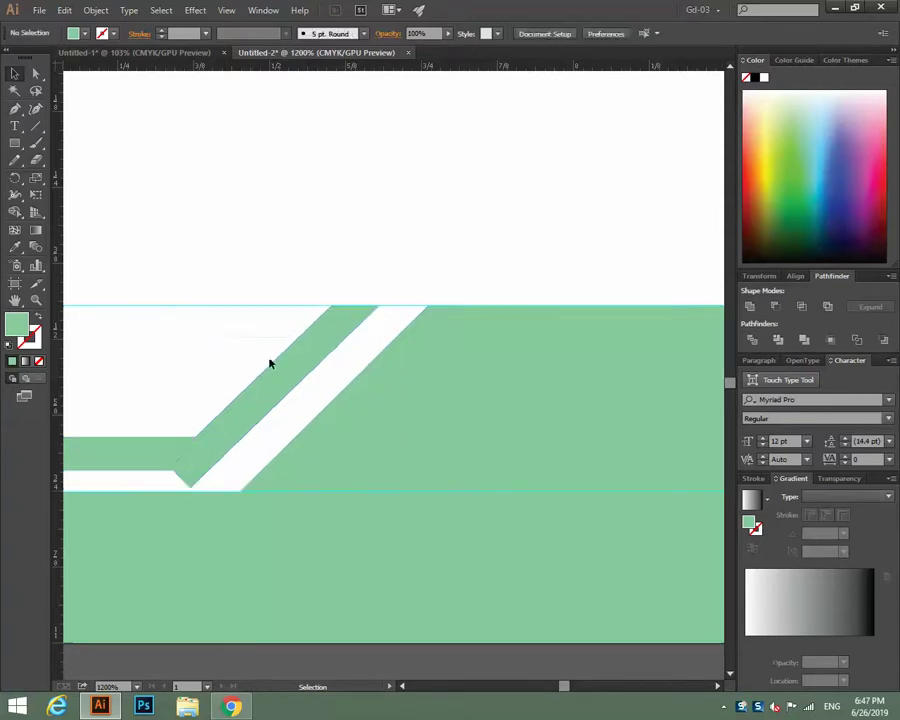
click(248, 490)
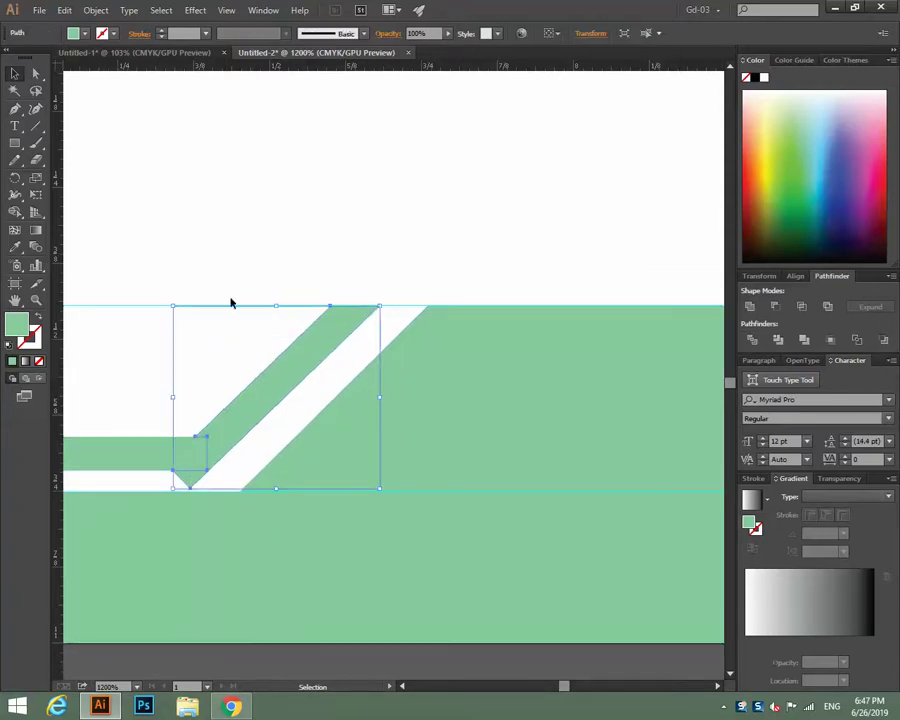
click(238, 266)
key(ctrl+alt+])
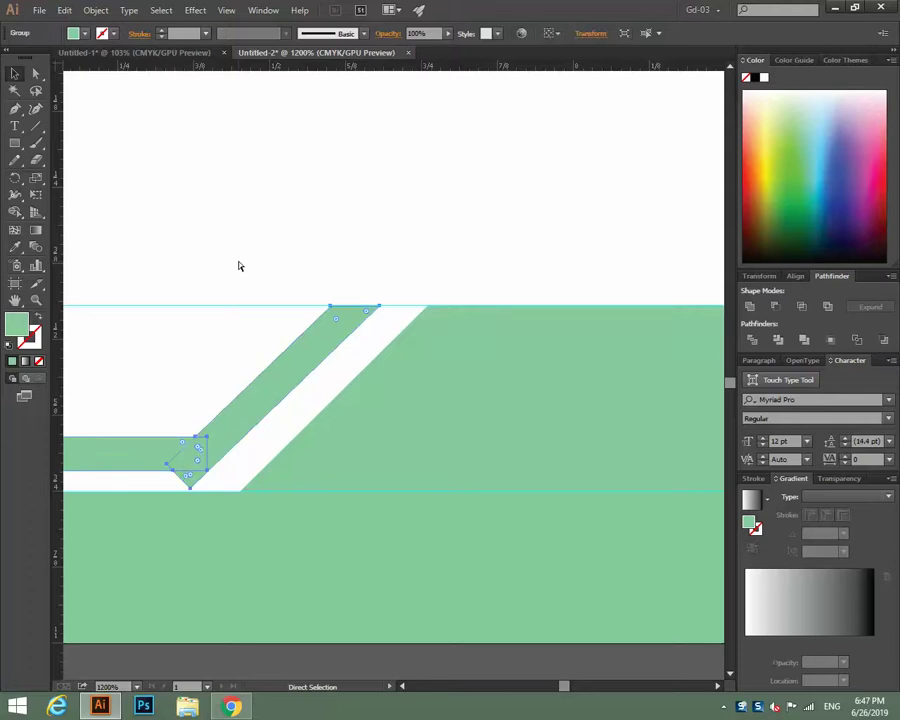
key(ctrl+alt+])
click(256, 247)
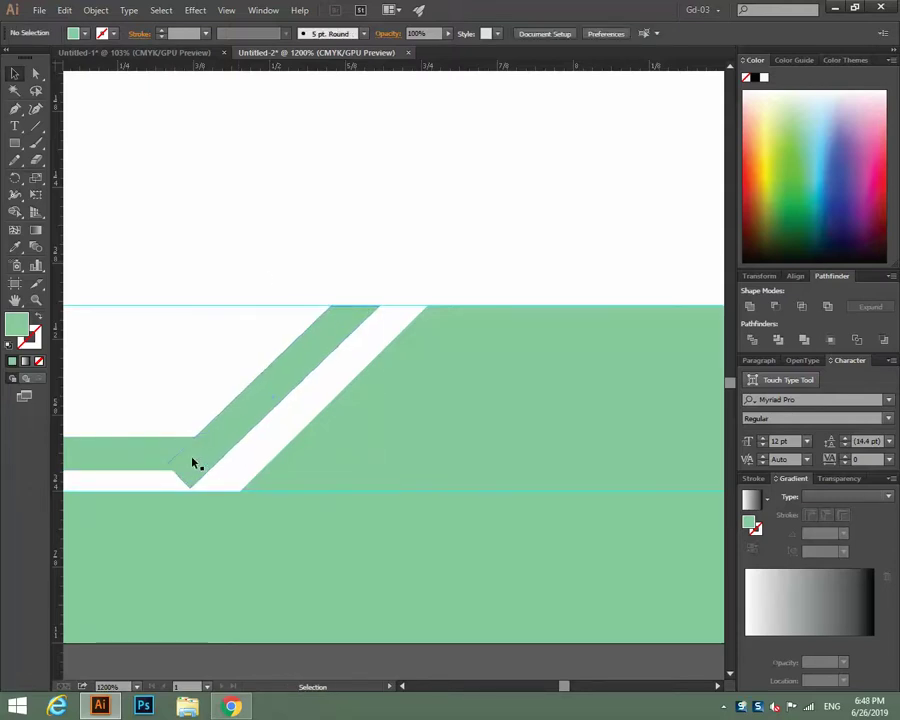
Nudge the small rectangle, then divide it with the diagonal stripe and ungroup.
click(157, 454)
drag(207, 454, 214, 461)
click(254, 272)
drag(192, 383, 229, 480)
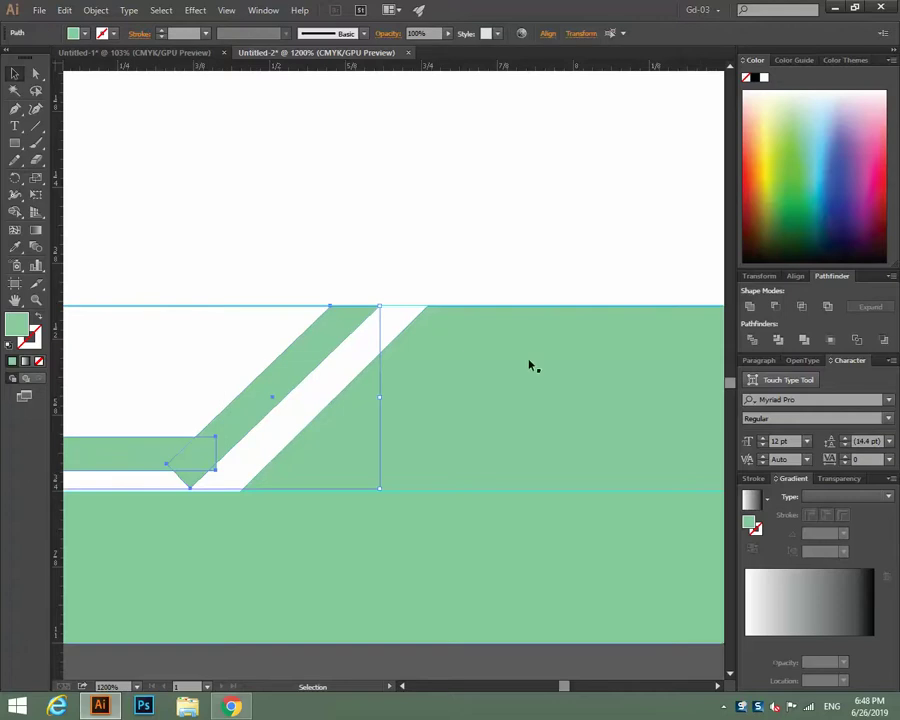
click(752, 340)
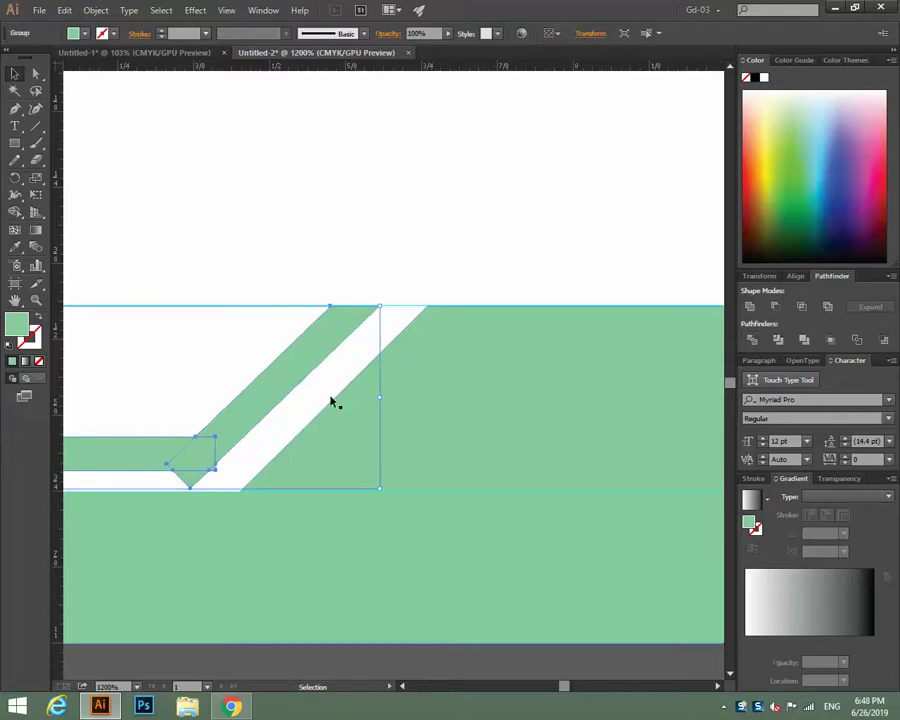
right_click(265, 397)
click(296, 477)
Delete the leftover notch piece to leave a clean slanted gap.
click(311, 321)
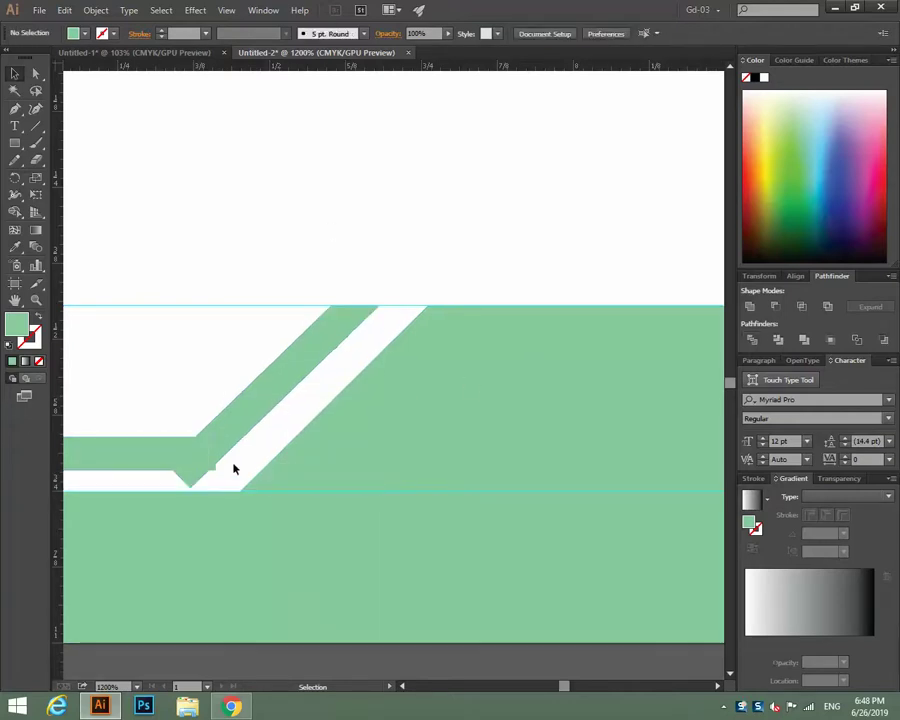
click(213, 468)
click(207, 482)
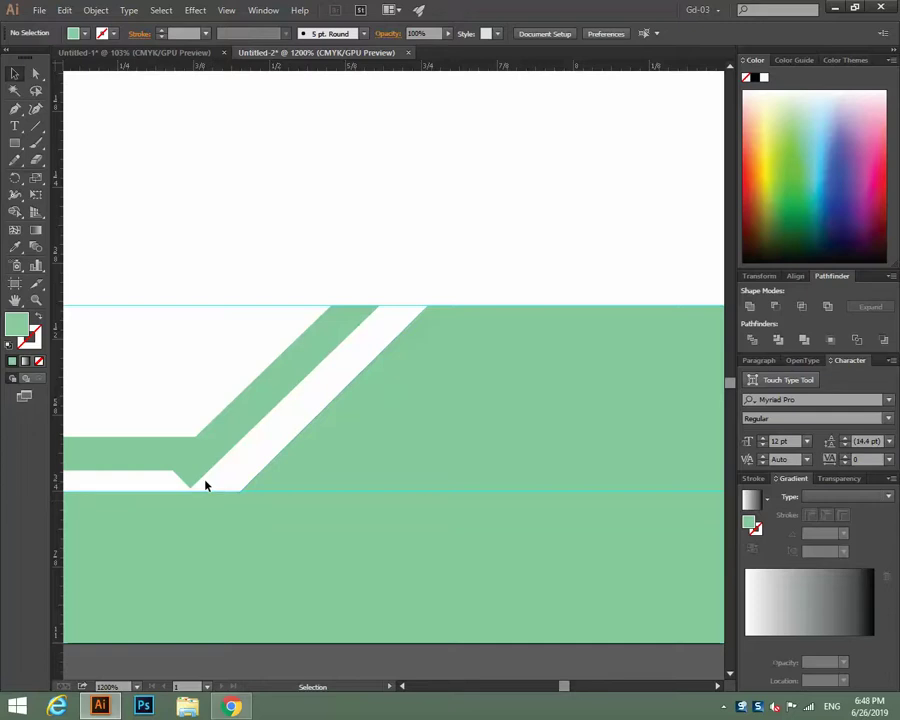
drag(207, 482, 191, 420)
key(Delete)
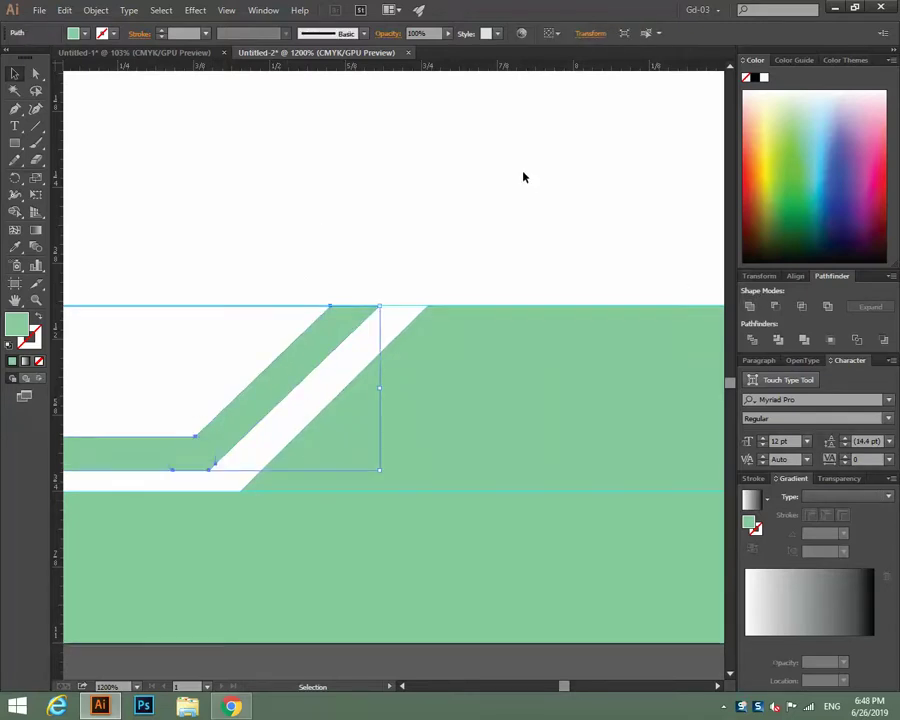
key(ctrl+shift+a)
key(ctrl+minus)
key(ctrl+minus)
key(ctrl+minus)
key(ctrl+minus)
key(ctrl+minus)
key(ctrl+minus)
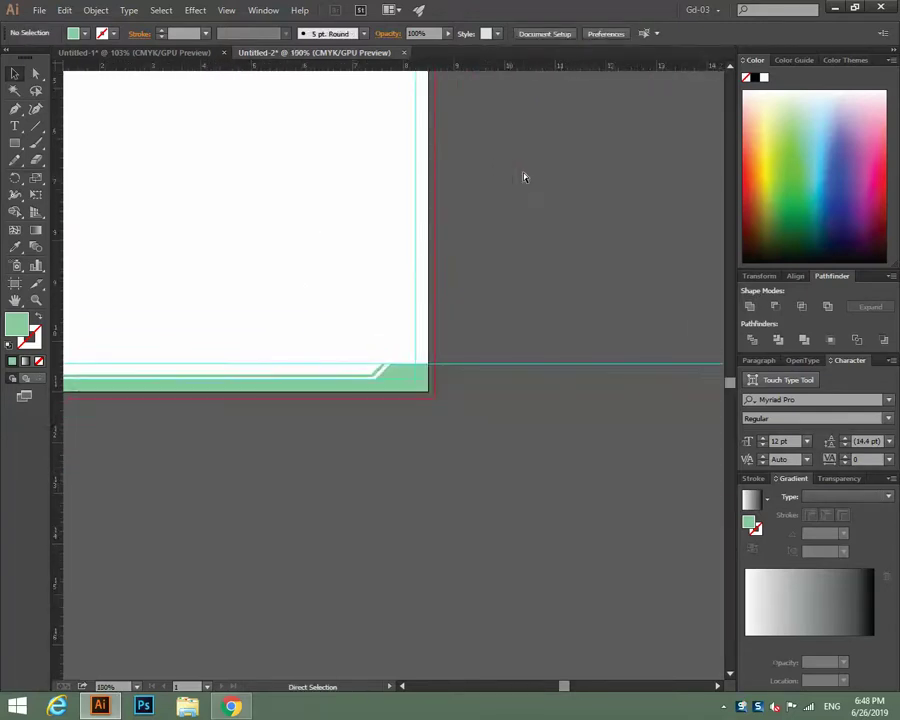
Recolour the bent trim line above the footer band from dark red to dark green.
key(ctrl+plus)
key(ctrl+plus)
drag(201, 493, 457, 476)
click(380, 372)
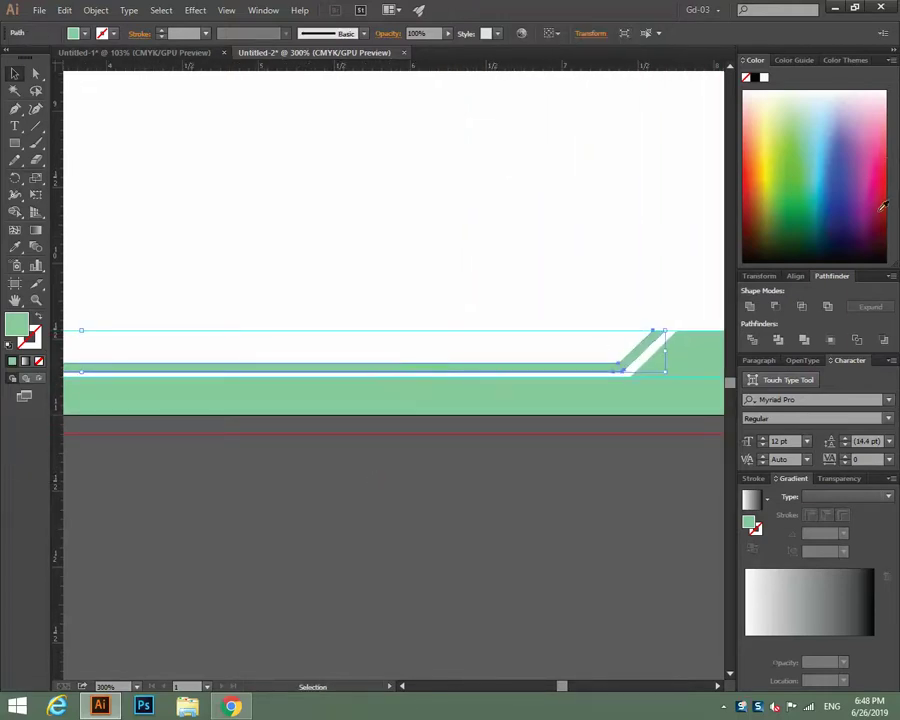
click(882, 207)
click(884, 224)
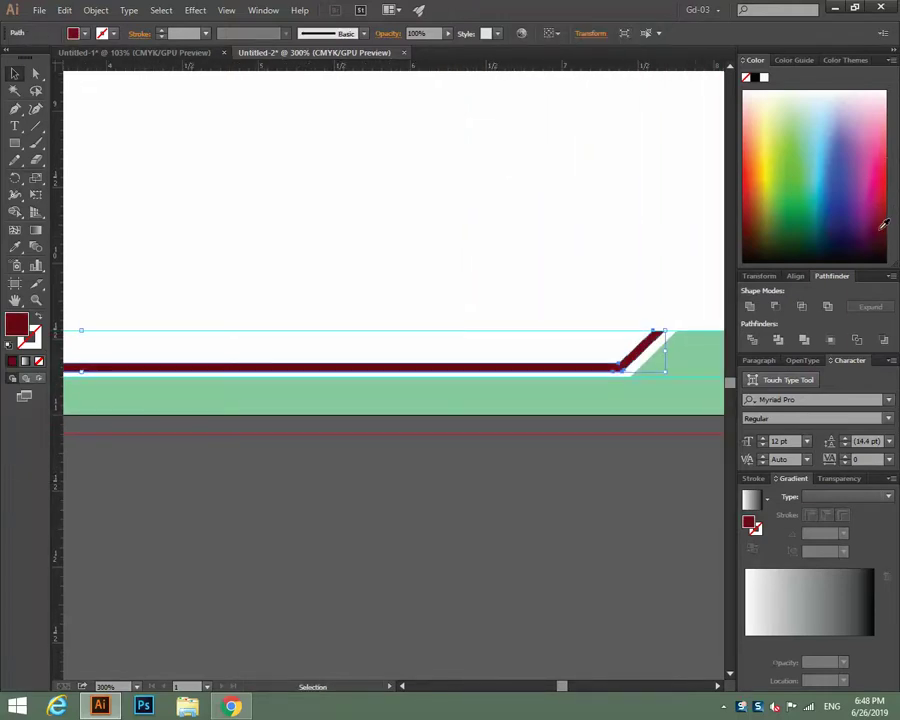
click(795, 225)
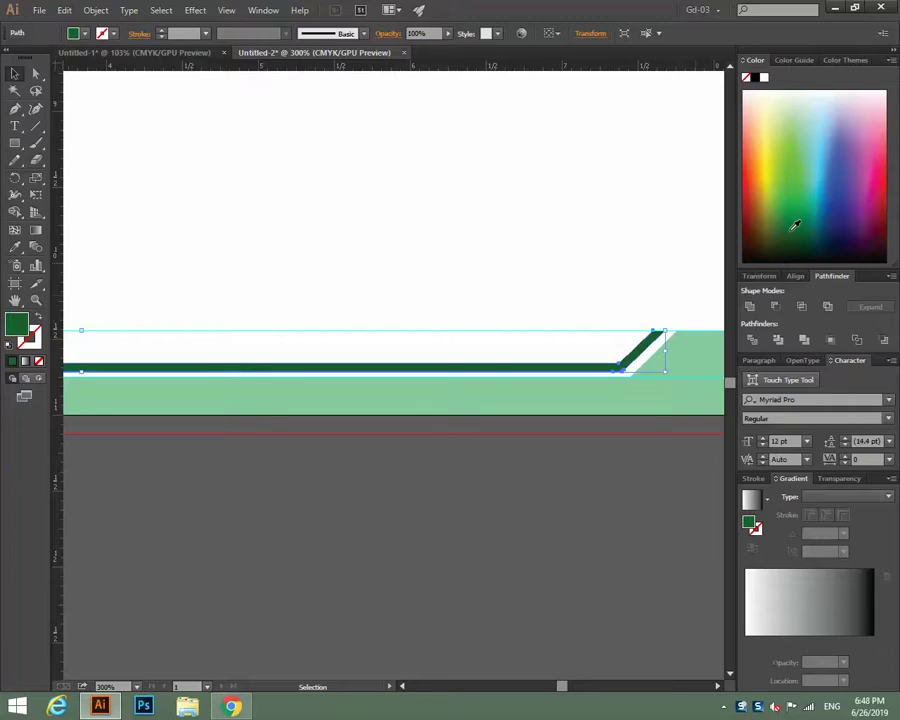
click(428, 198)
key(ctrl+0)
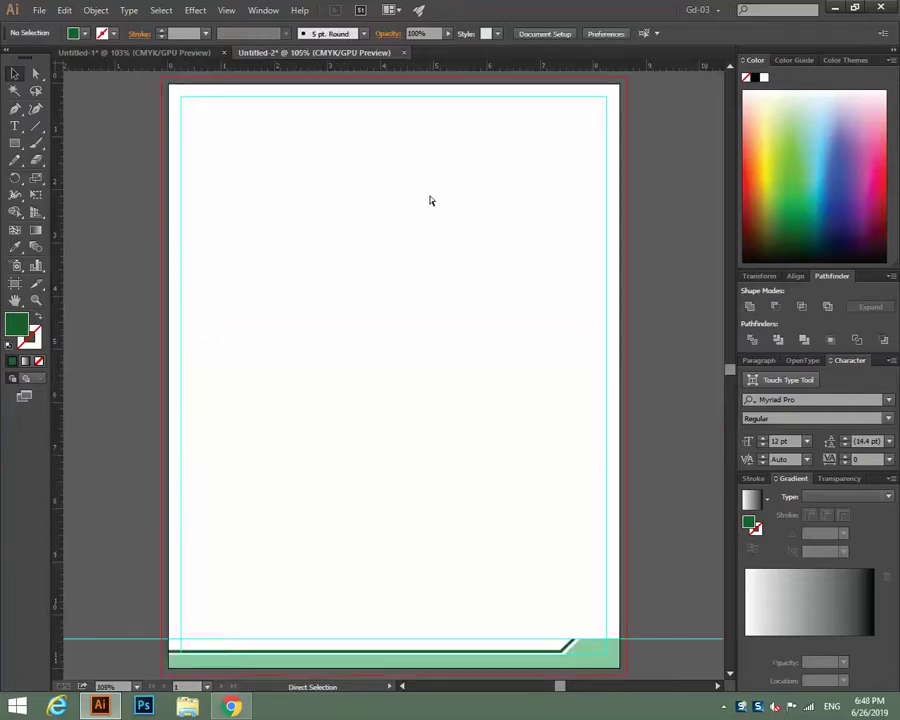
scroll(436, 426, down, 4)
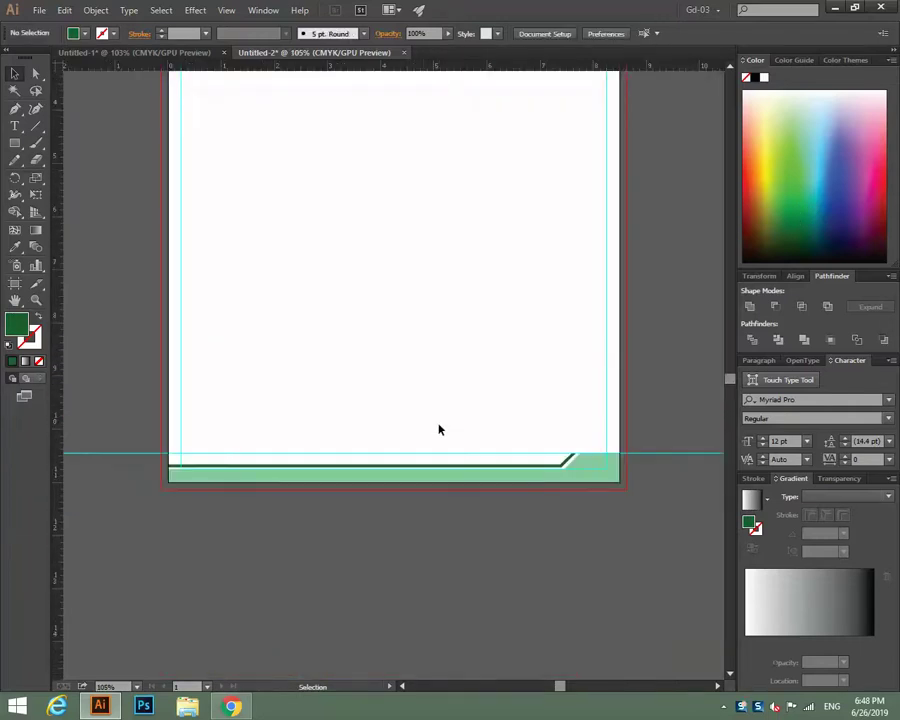
Try brighter green fills on the footer band, then revert it to pale mint.
key(ctrl+plus)
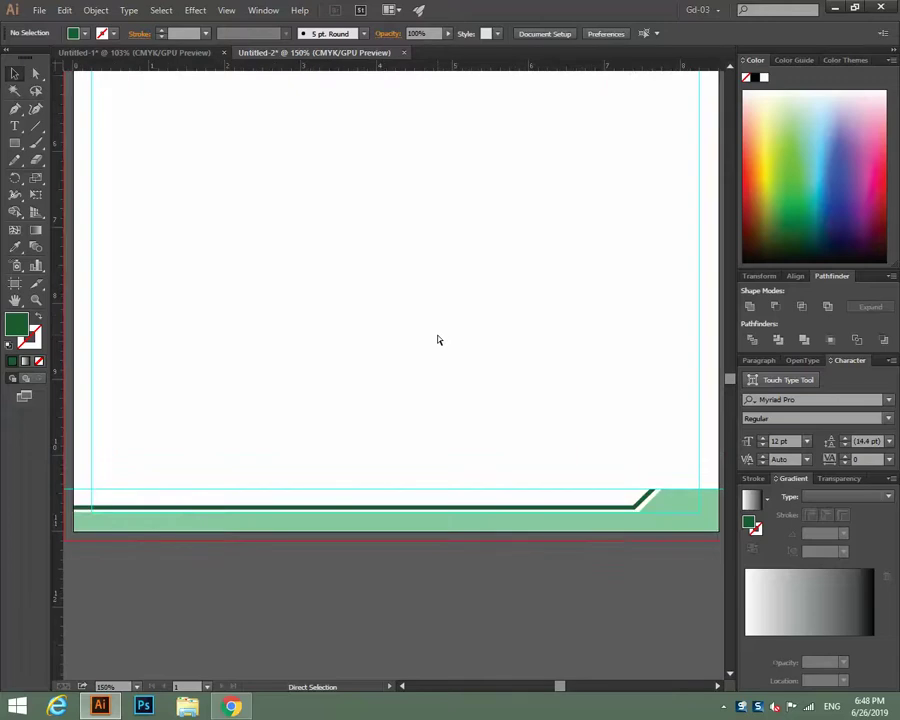
key(v)
click(440, 527)
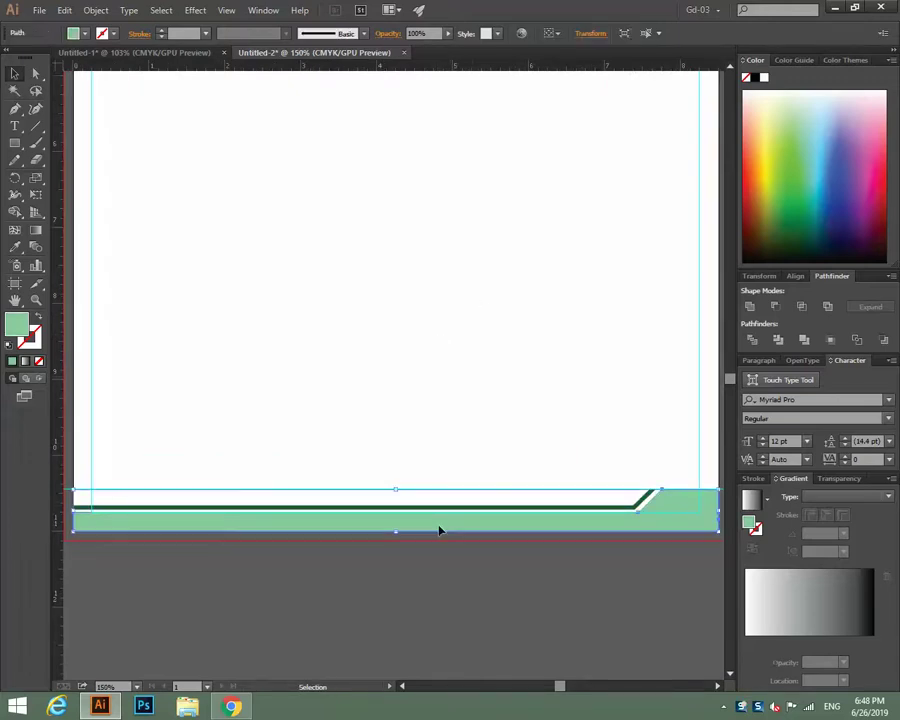
click(795, 156)
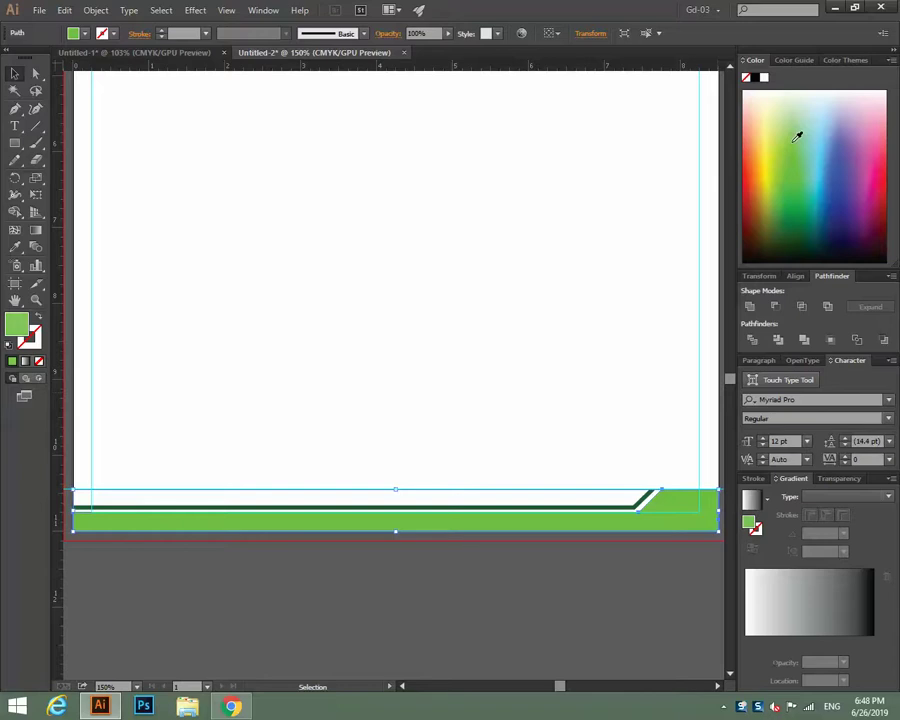
click(797, 136)
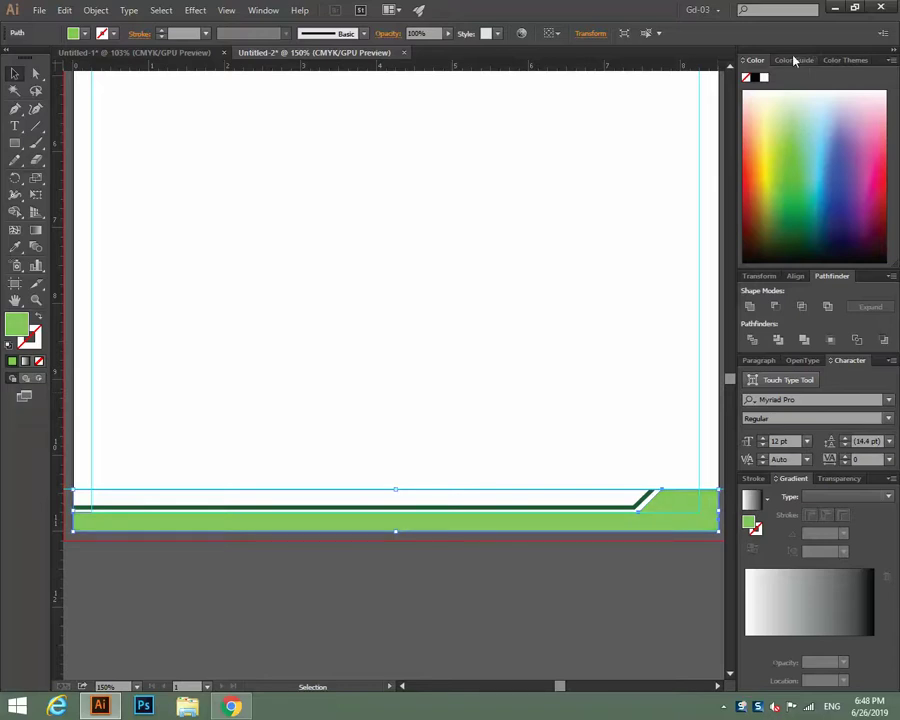
key(ctrl+z)
key(ctrl+z)
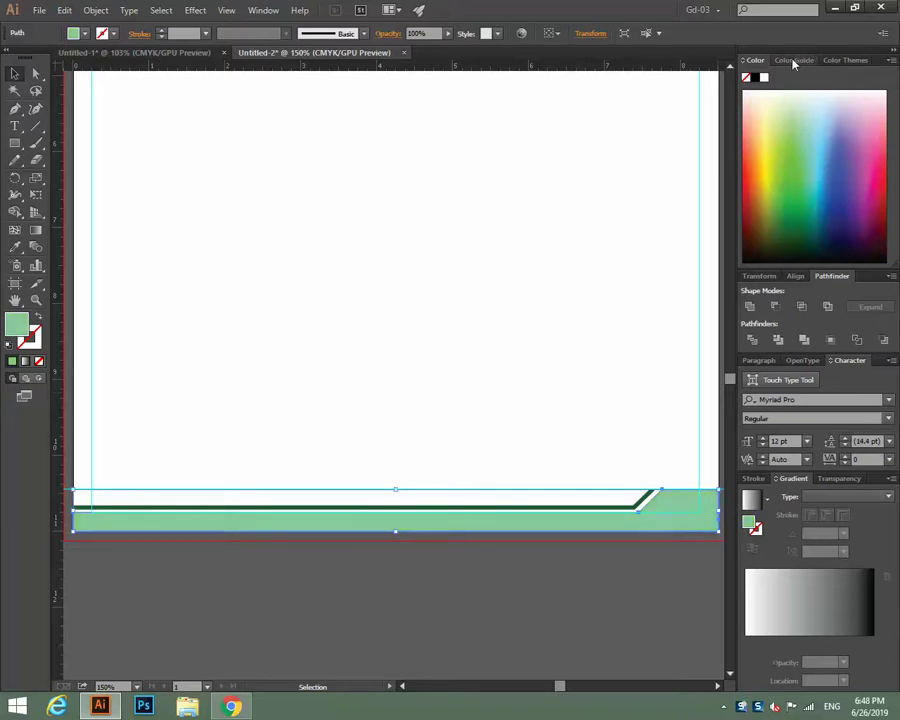
click(794, 61)
click(819, 113)
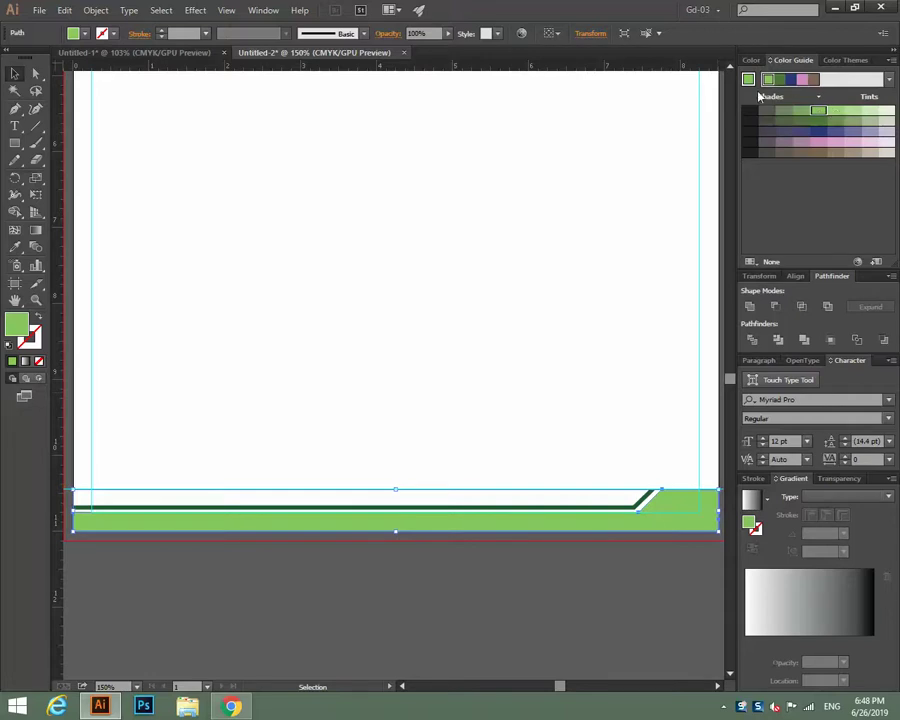
key(a)
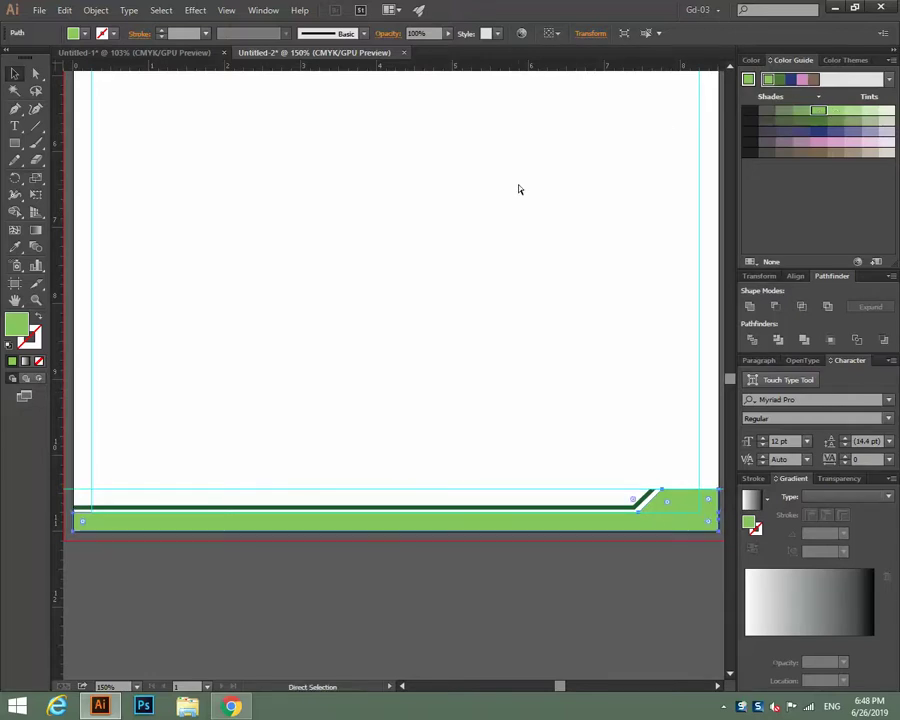
click(494, 287)
key(v)
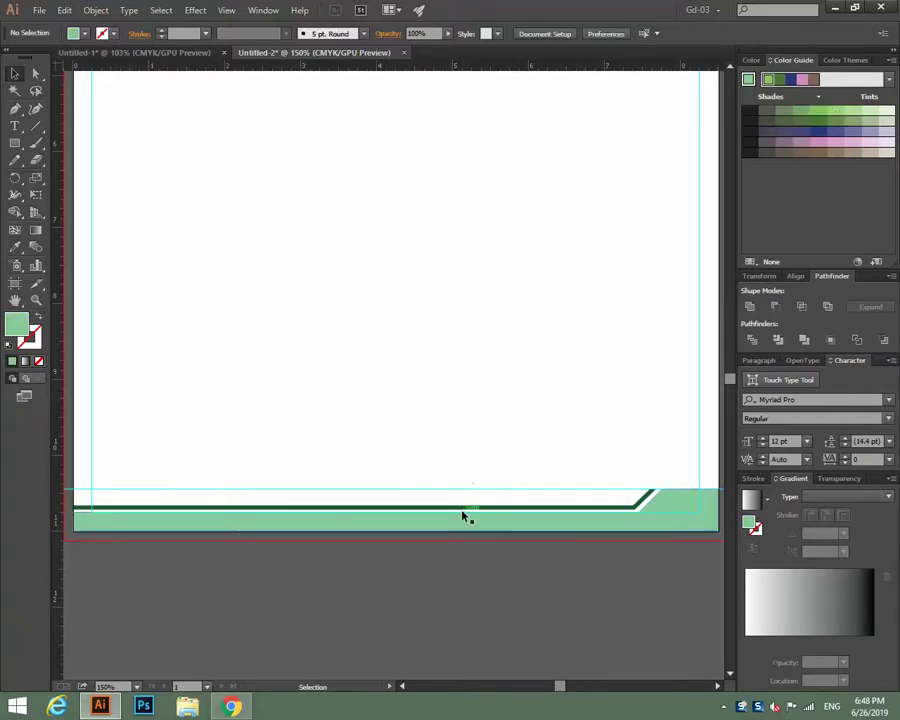
Recolour the trim line a light yellow-green using the Color Guide shades.
click(462, 510)
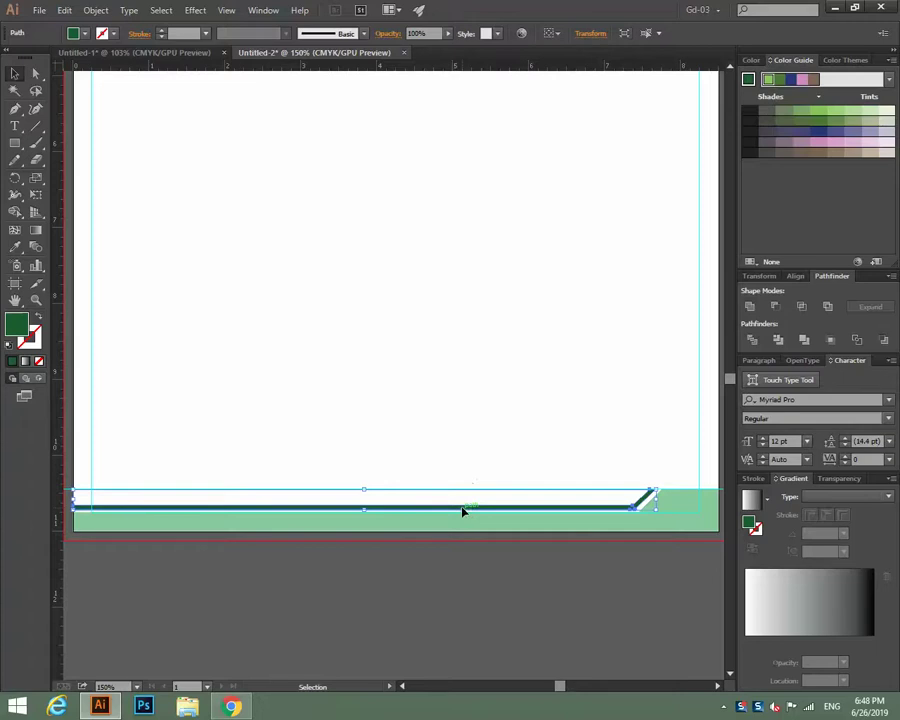
click(782, 80)
click(830, 122)
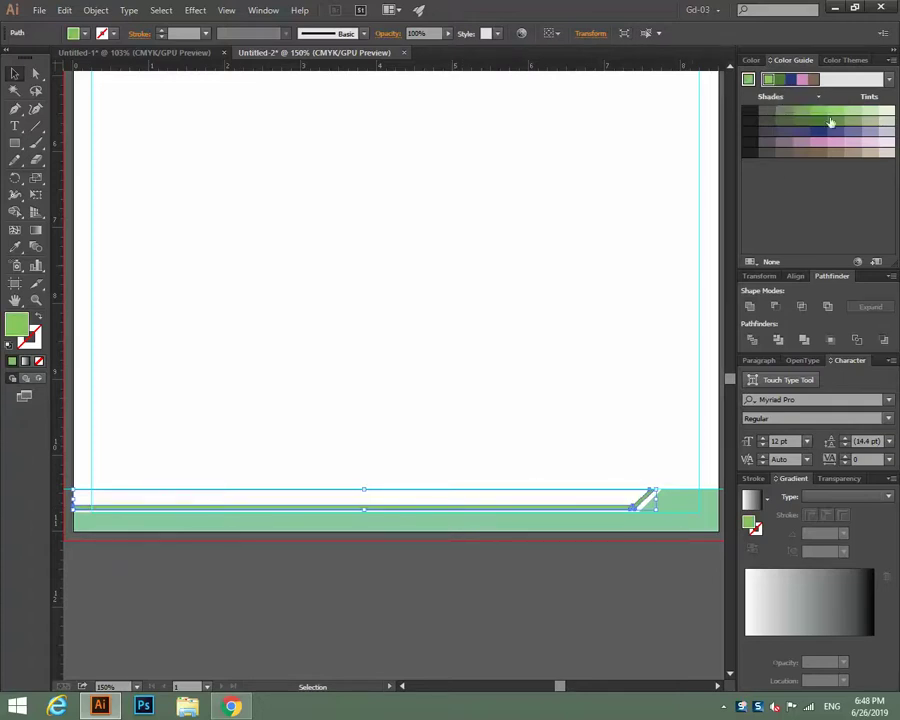
click(841, 118)
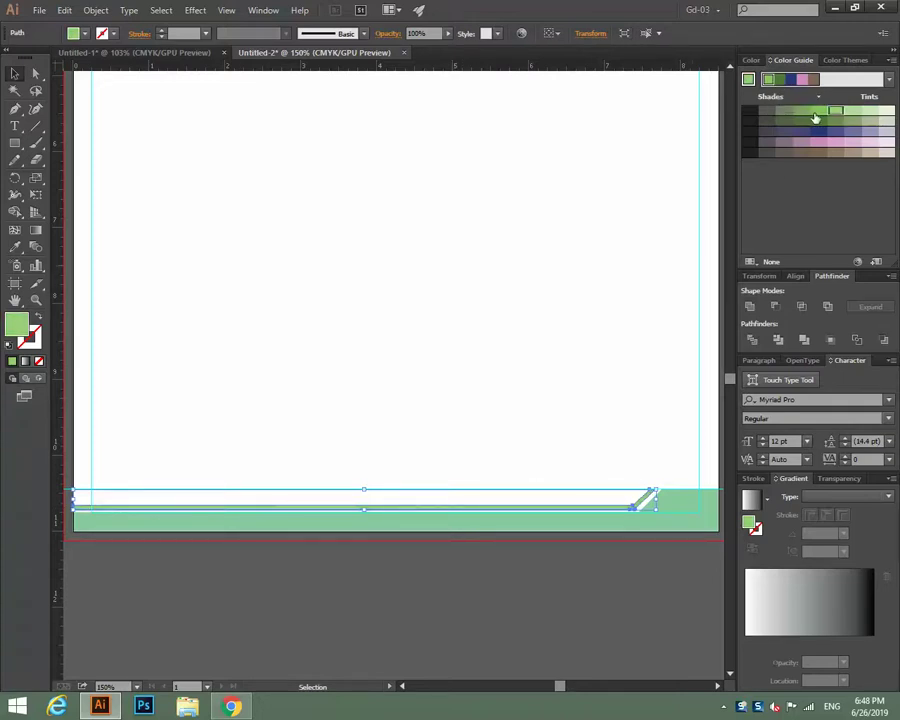
click(816, 115)
click(531, 195)
key(ctrl+minus)
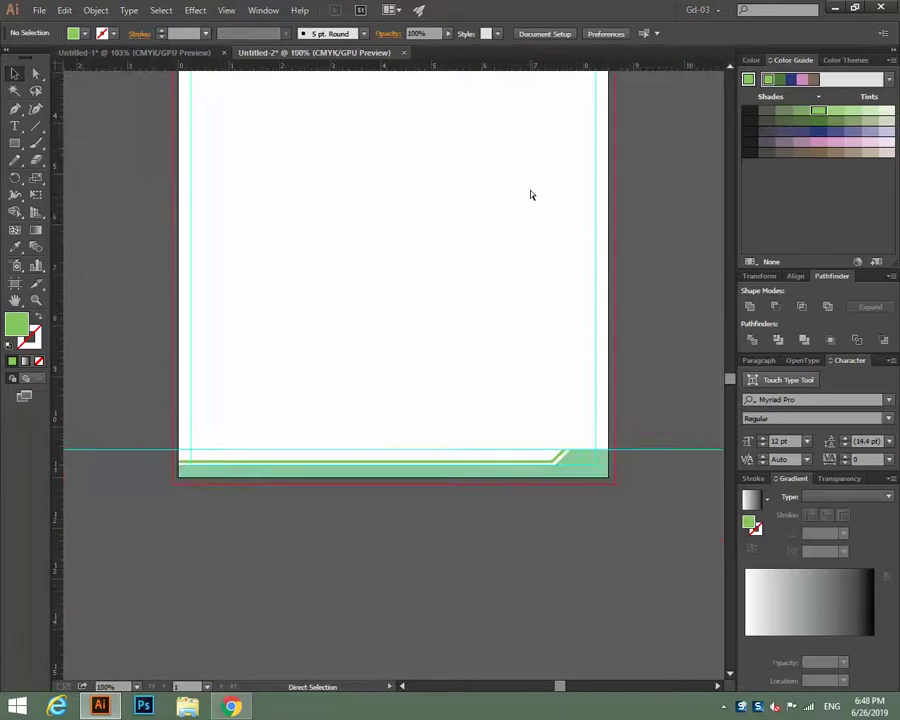
key(ctrl+plus)
key(ctrl+plus)
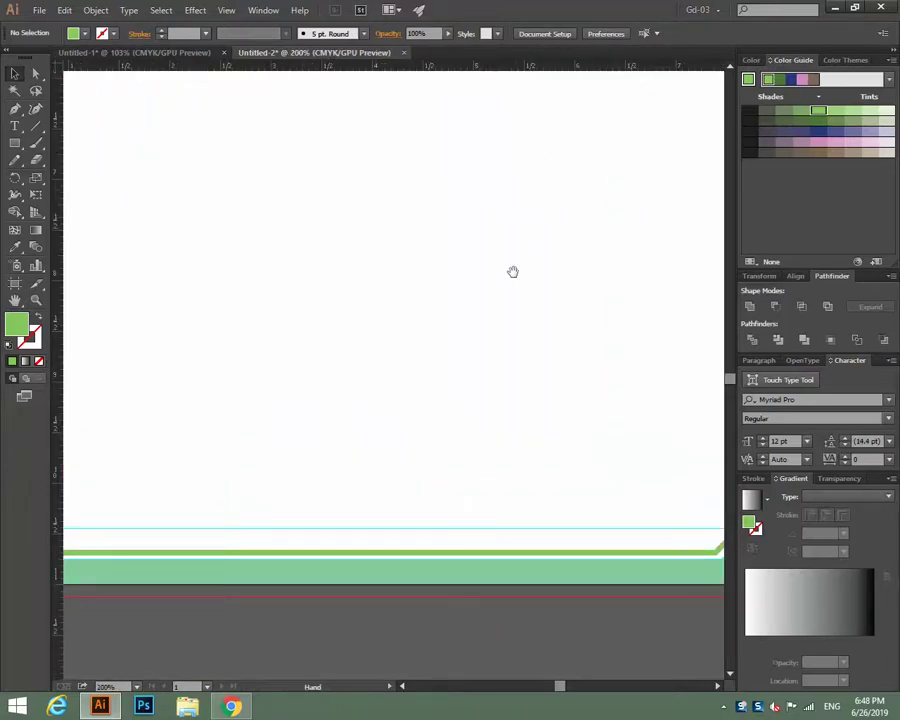
Recolour the thin green line above the footer band a violet-blue from the Color spectrum.
drag(512, 270, 578, 40)
click(432, 292)
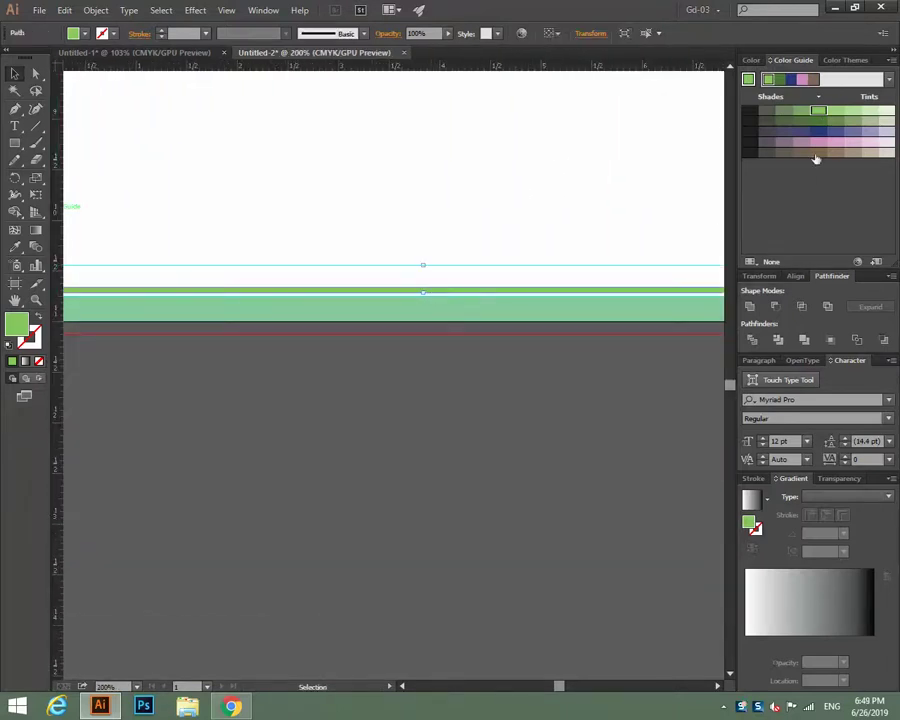
click(750, 61)
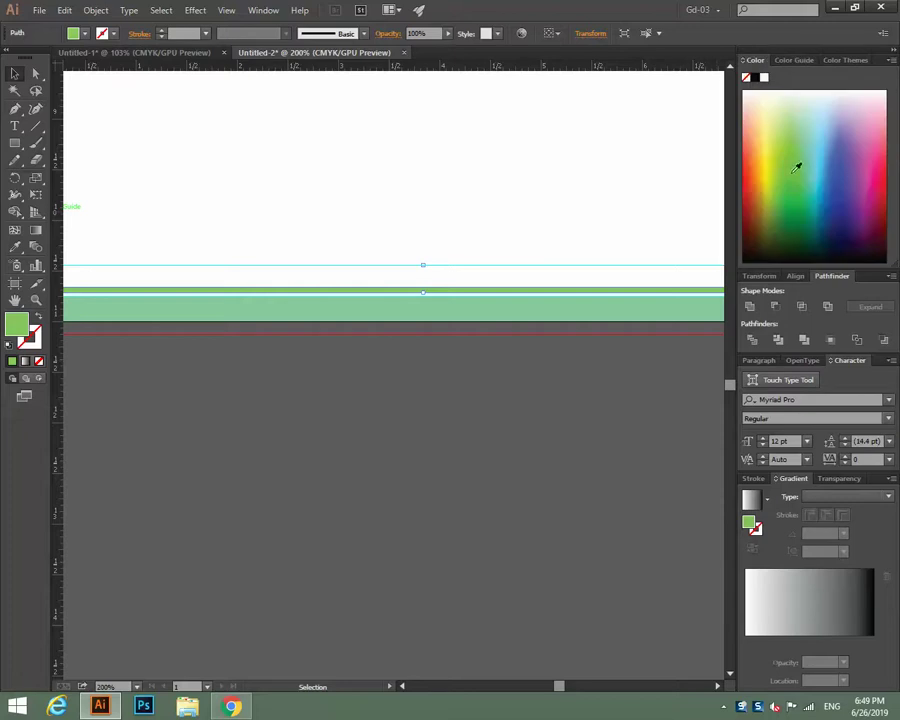
click(835, 185)
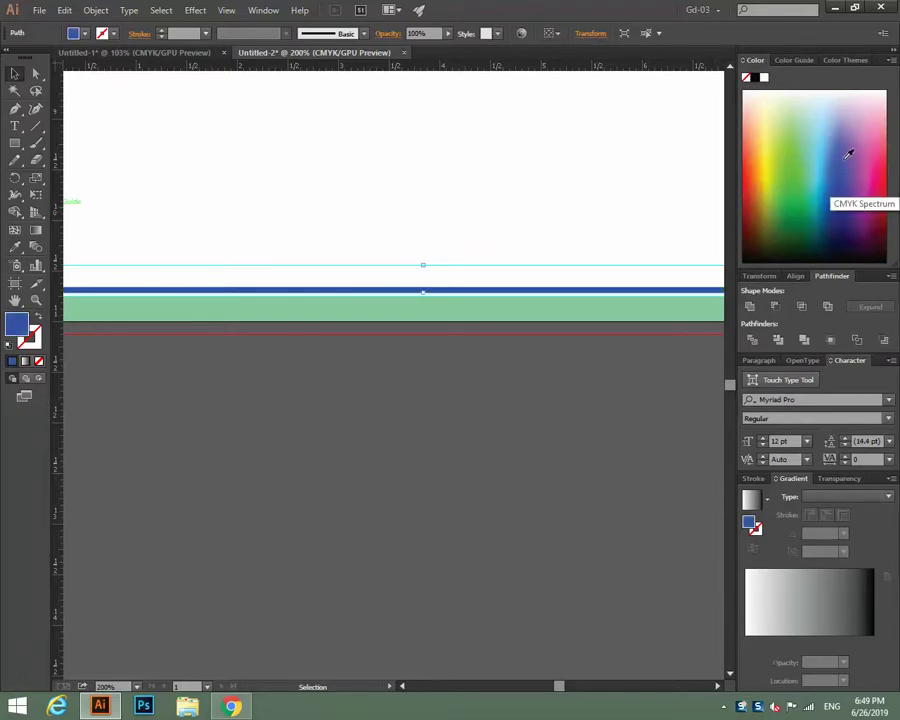
click(848, 153)
click(843, 135)
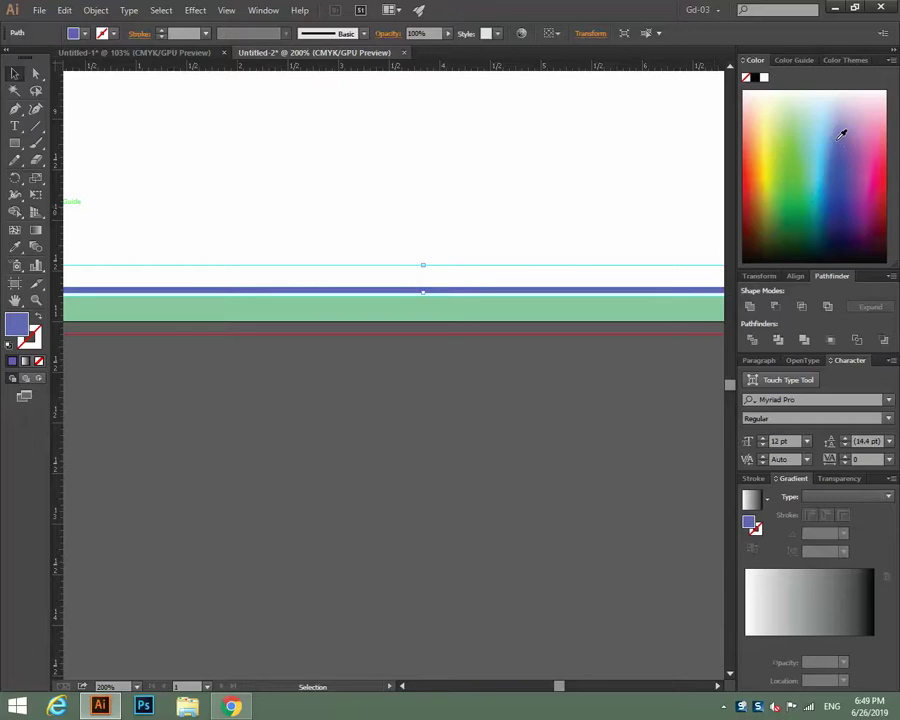
click(372, 191)
Fill the green footer band along the page bottom with dark maroon.
key(a)
key(ctrl+minus)
key(ctrl+minus)
key(ctrl+minus)
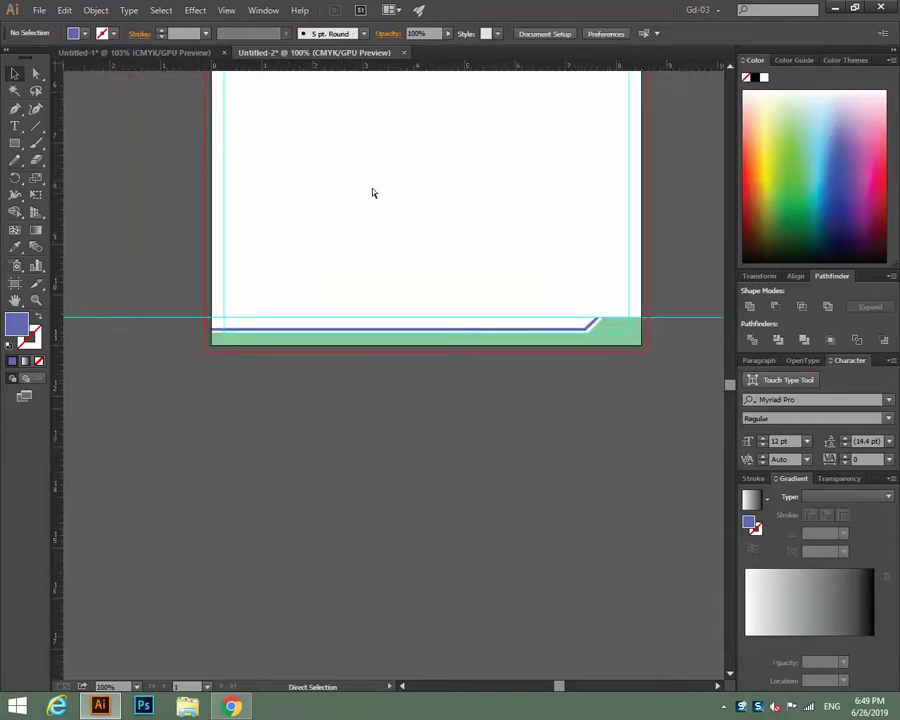
key(ctrl+plus)
key(ctrl+plus)
key(ctrl+plus)
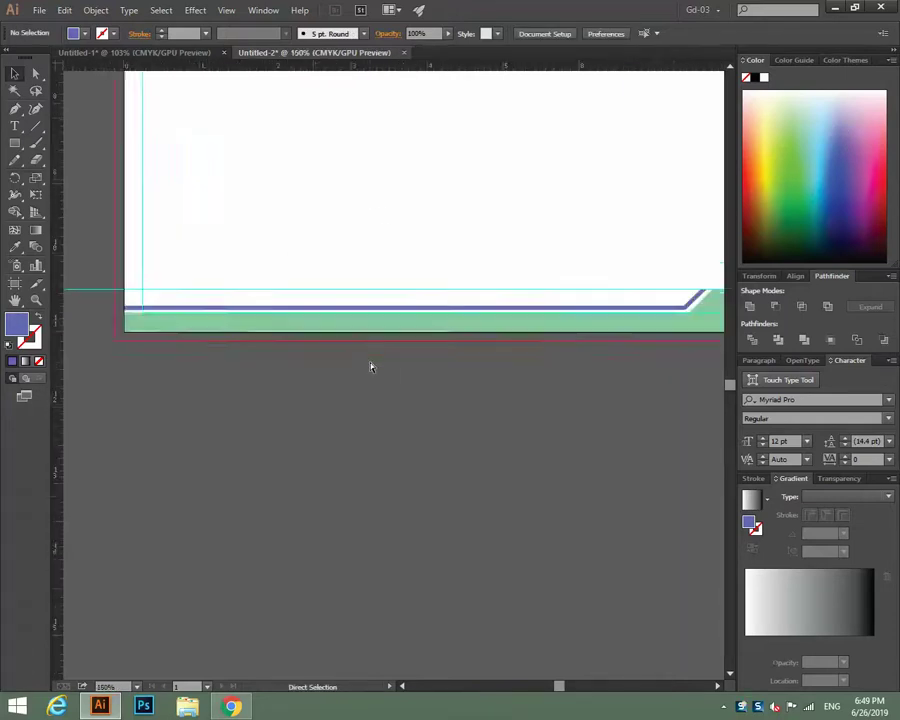
click(397, 450)
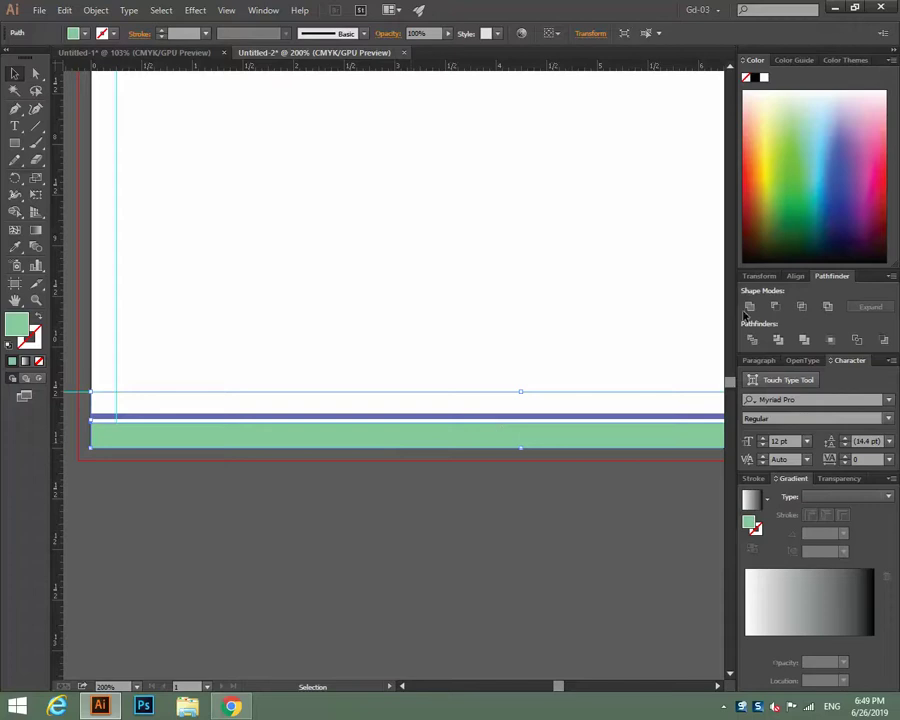
click(878, 182)
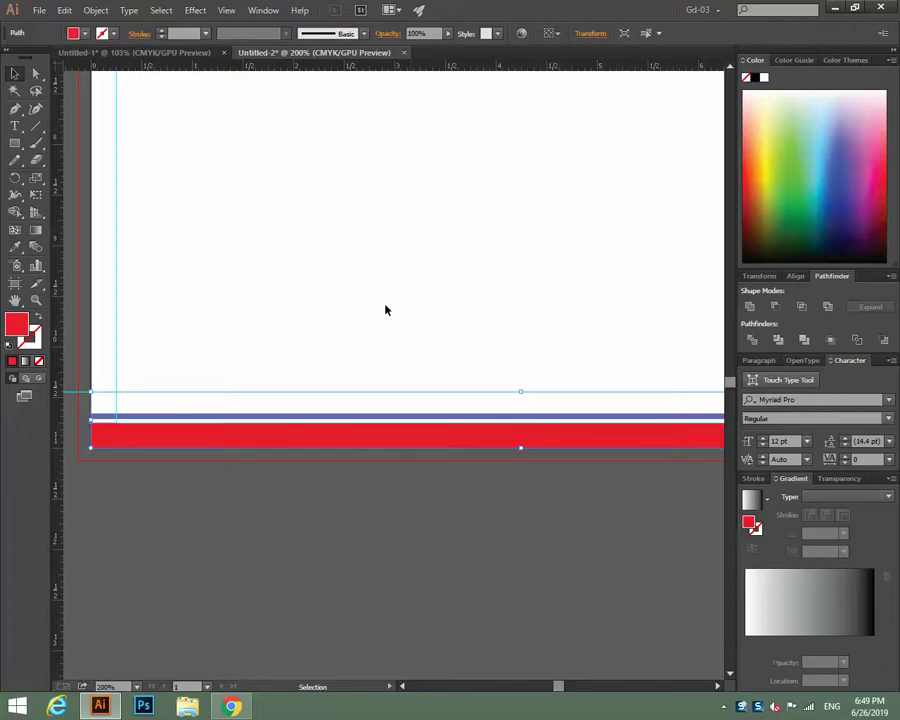
click(882, 215)
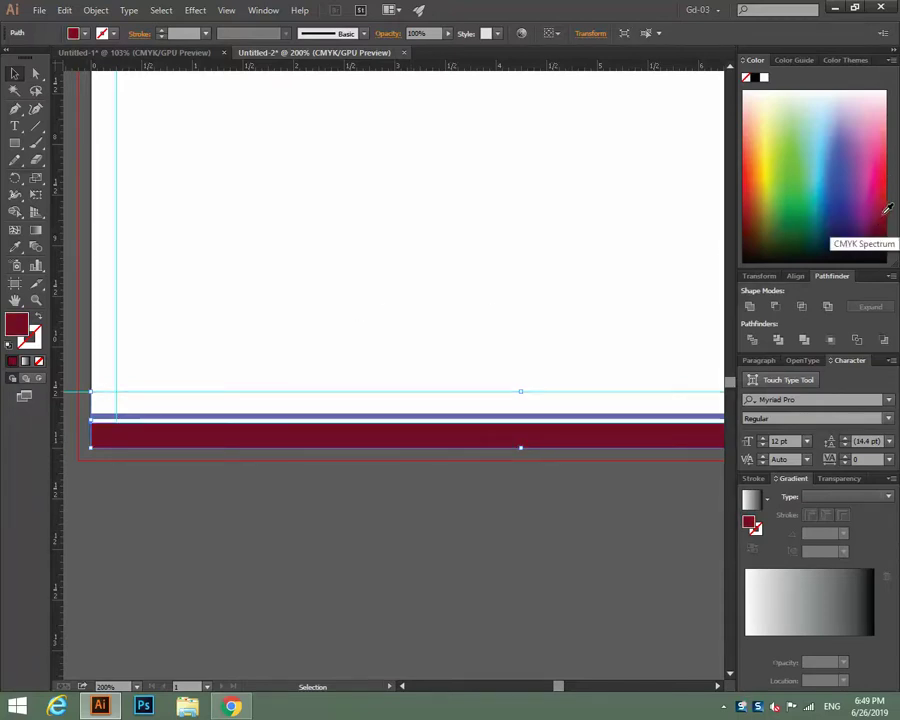
click(884, 212)
click(884, 220)
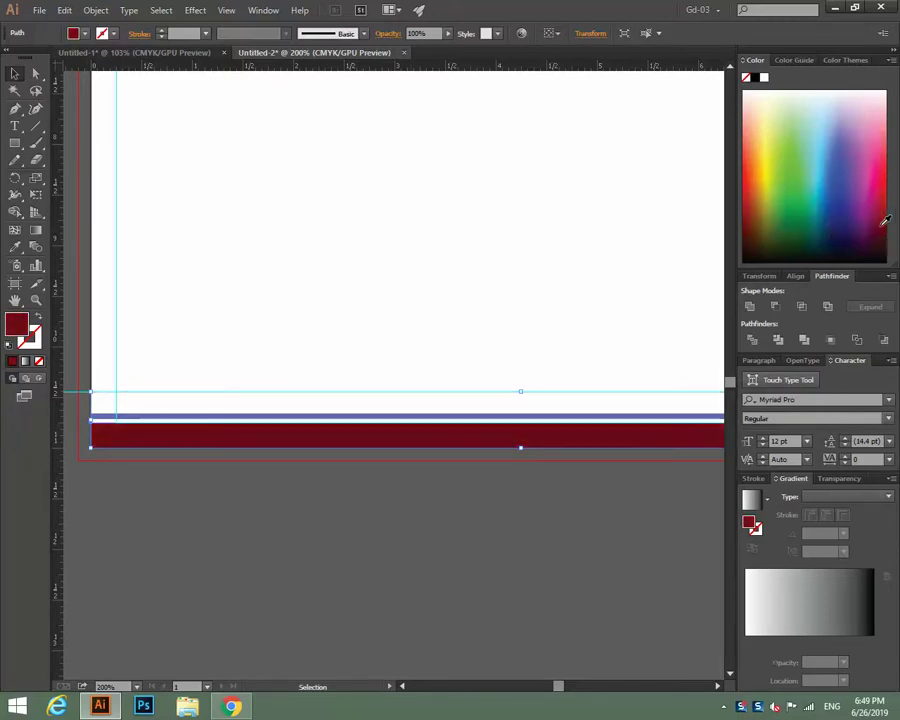
click(454, 295)
Turn the thin purple line above the footer black, then check the page at 150%.
click(350, 417)
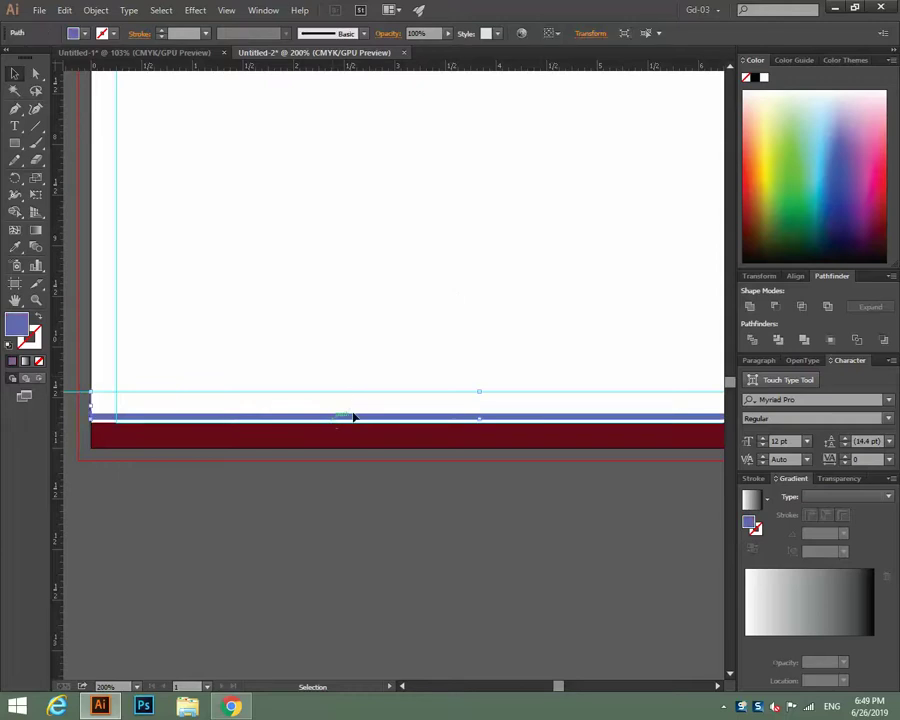
click(756, 78)
click(455, 197)
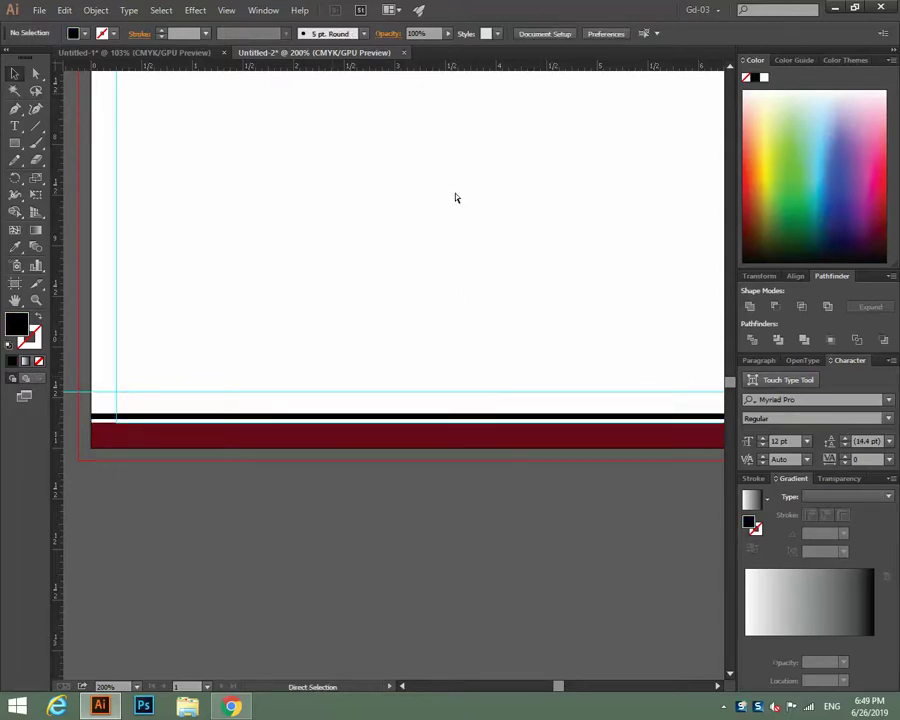
key(ctrl+minus)
key(ctrl+minus)
key(ctrl+minus)
key(ctrl+plus)
key(ctrl+plus)
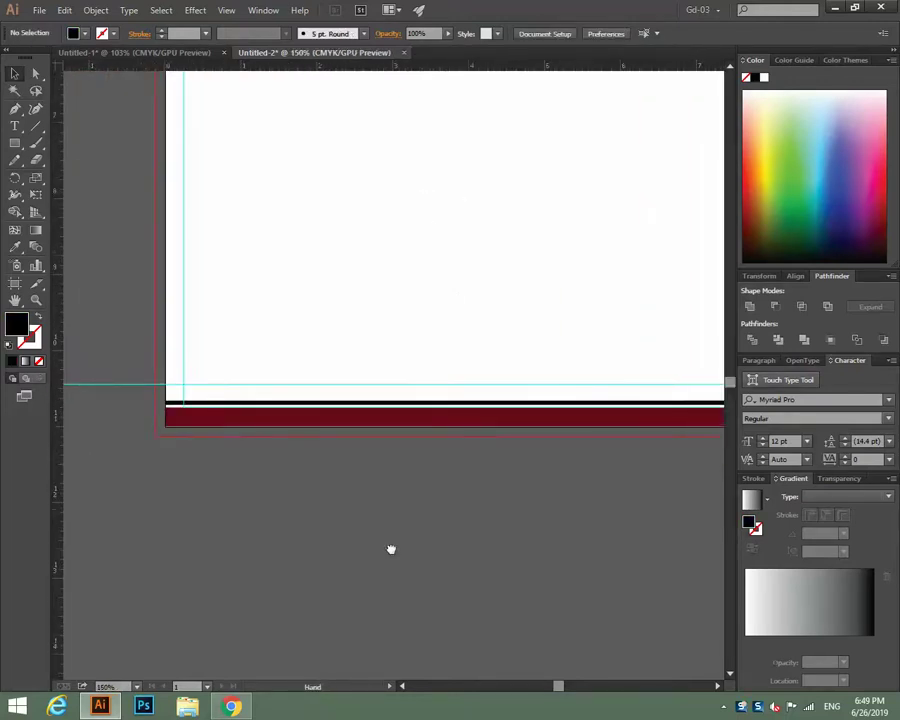
scroll(390, 544, up, 1)
scroll(390, 544, right, 1)
key(ctrl+minus)
key(ctrl+minus)
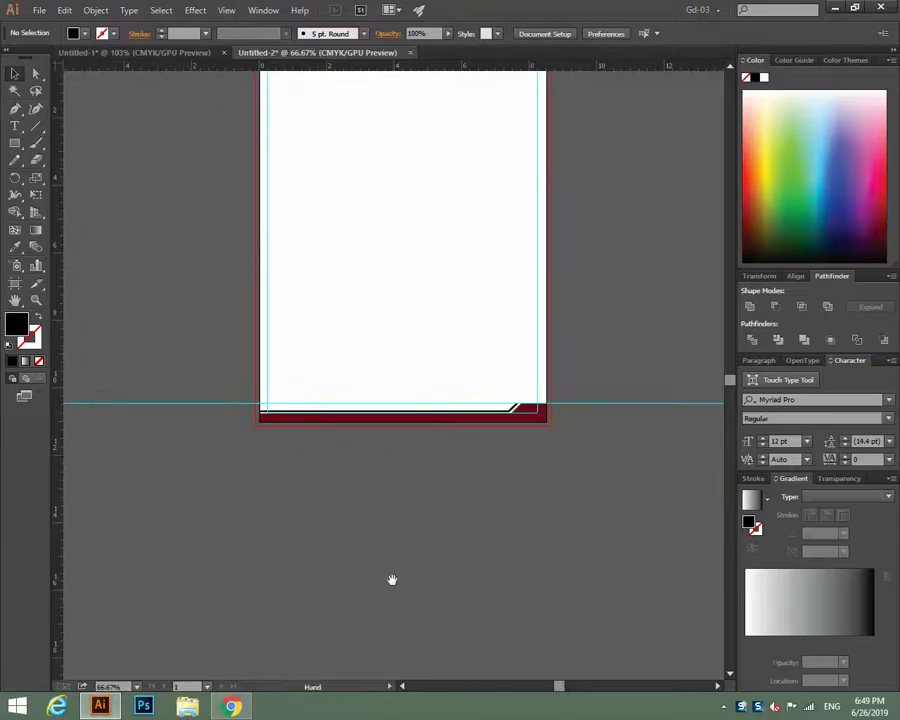
key(ctrl+plus)
key(ctrl+plus)
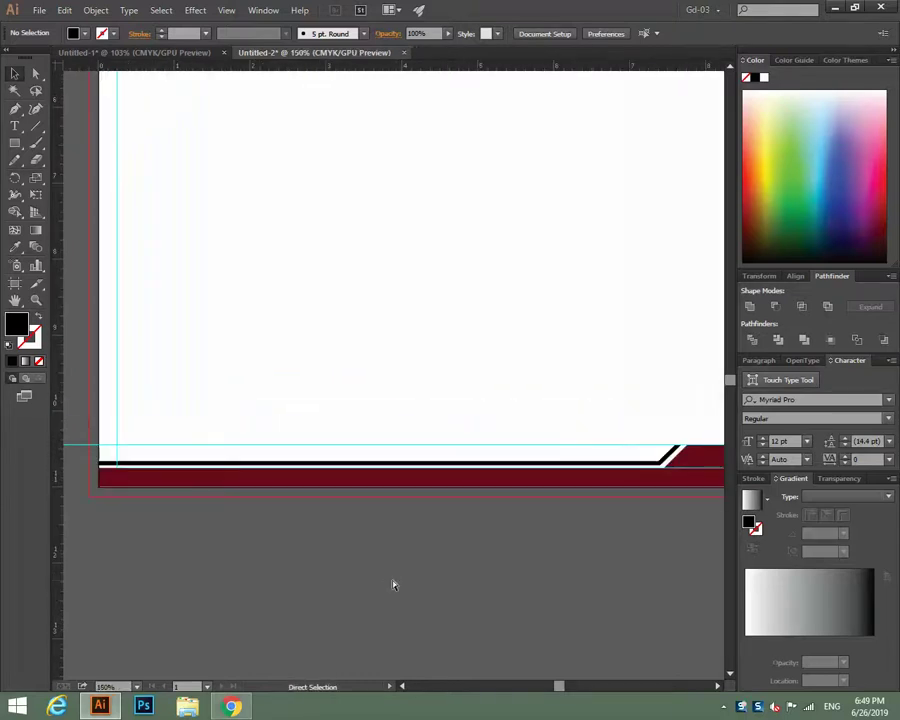
scroll(333, 336, up, 2)
scroll(311, 298, up, 2)
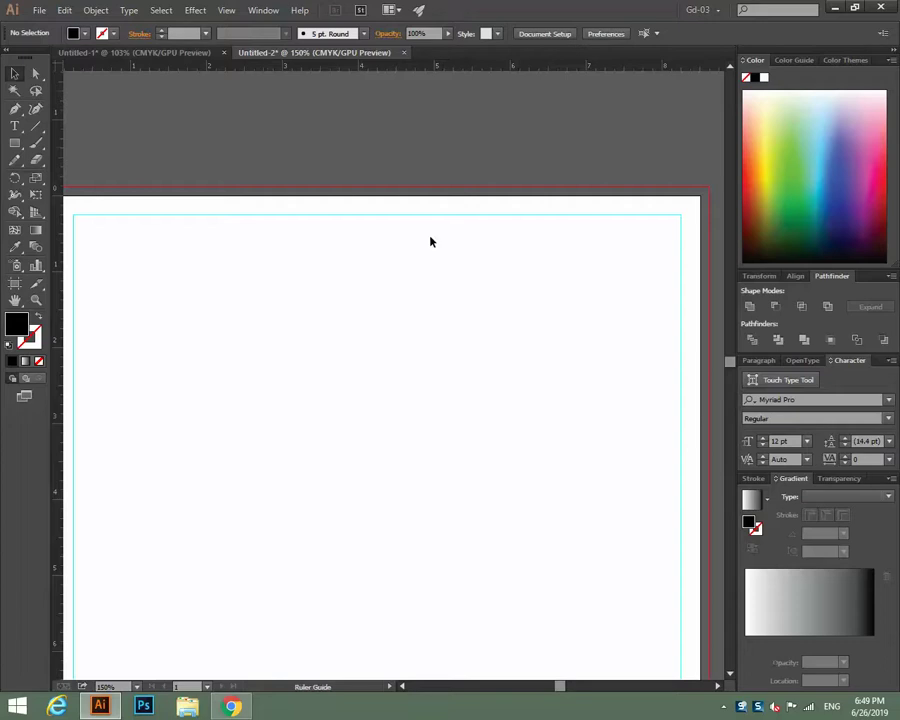
Add a horizontal guide near the page top and pen-draw the black swoosh from it into the top-left corner.
drag(430, 241, 422, 291)
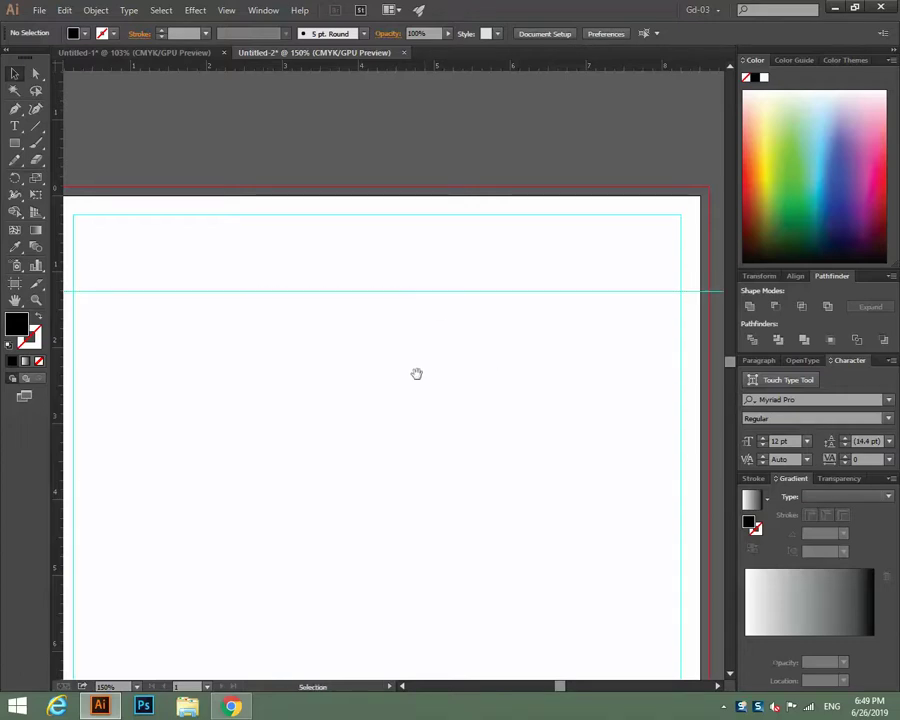
drag(417, 374, 476, 360)
click(15, 108)
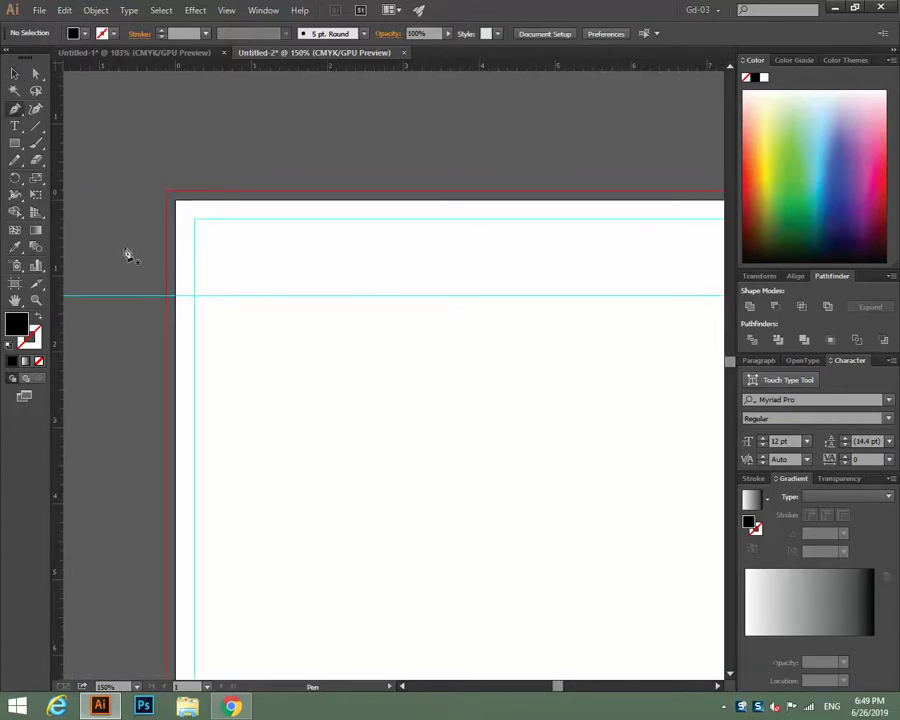
click(178, 297)
drag(386, 218, 593, 205)
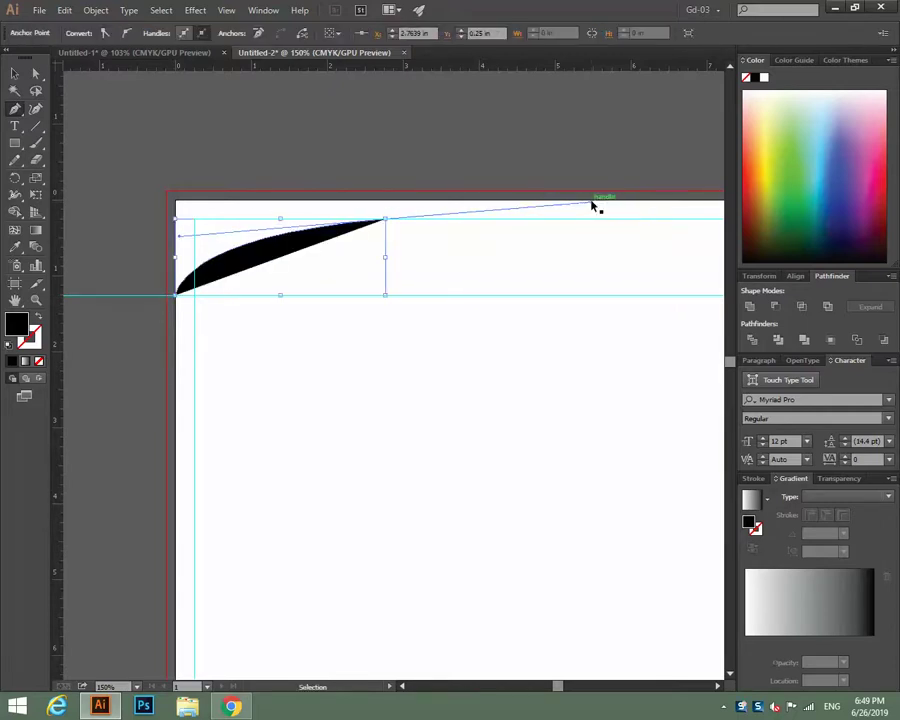
key(ctrl+z)
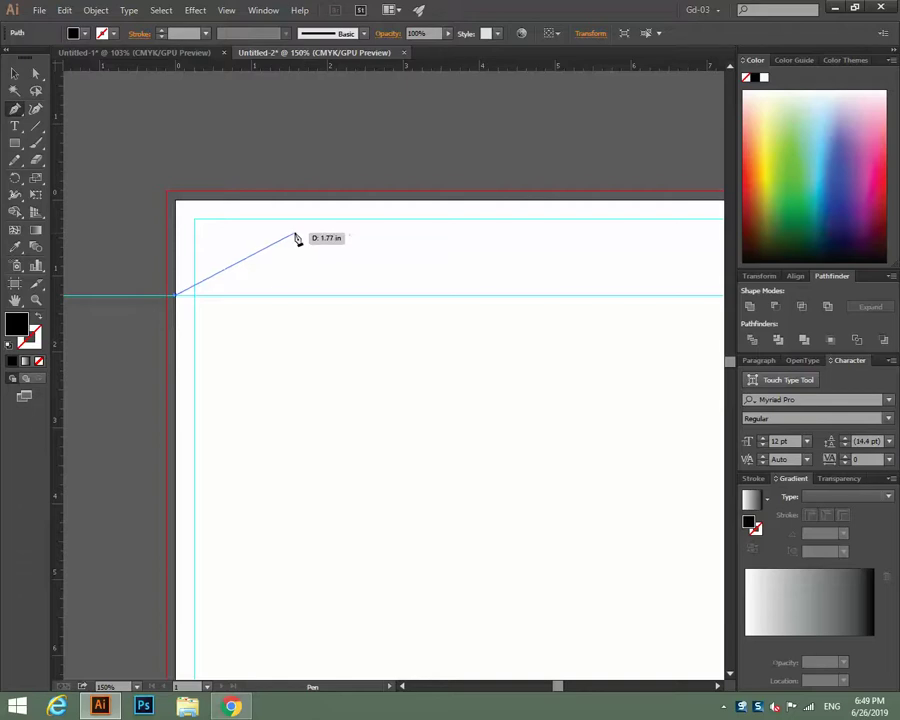
drag(292, 235, 392, 220)
drag(507, 202, 587, 167)
click(508, 203)
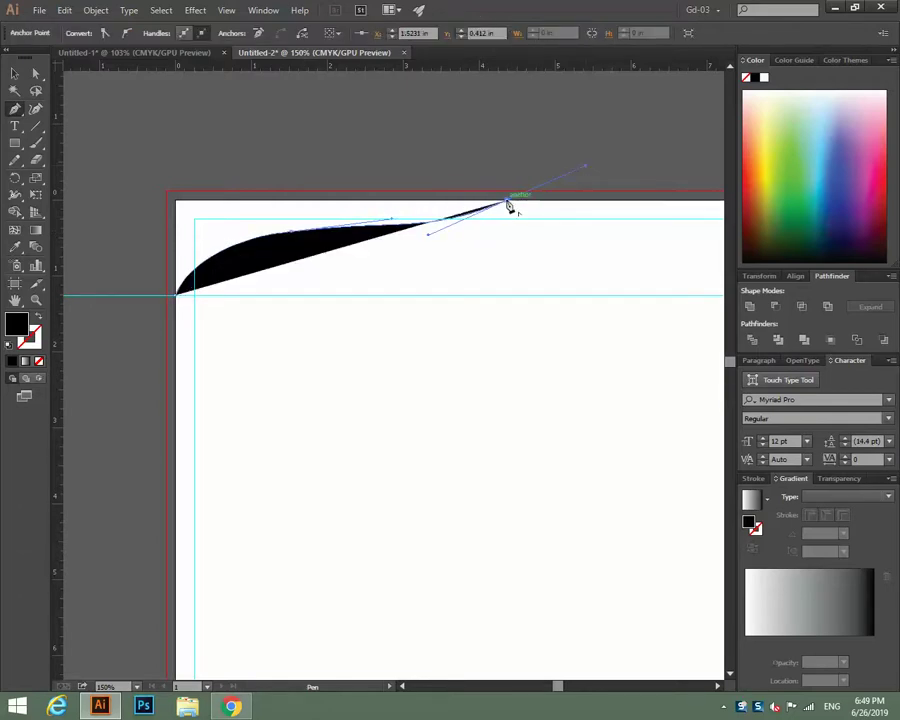
drag(178, 203, 178, 295)
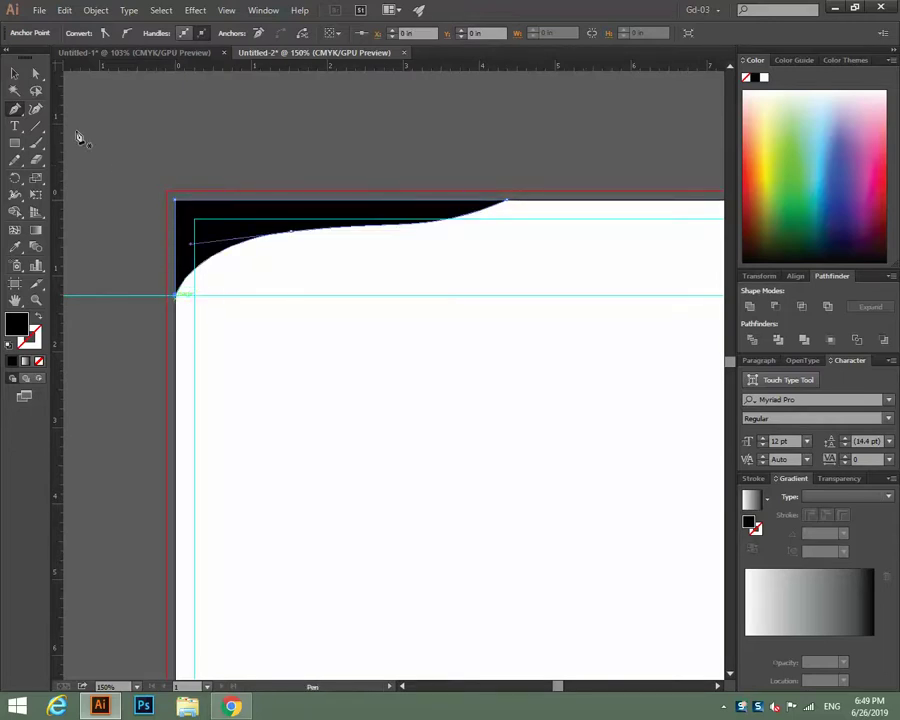
click(14, 74)
click(279, 123)
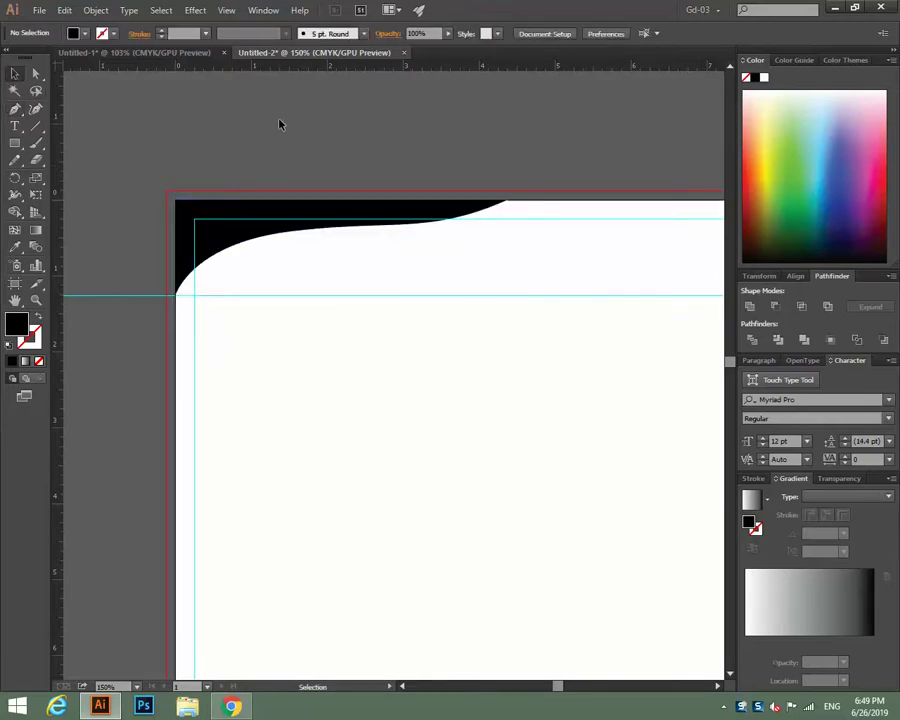
Inspect the swoosh's anchor points with the Direct Selection tool.
scroll(352, 179, right, 3)
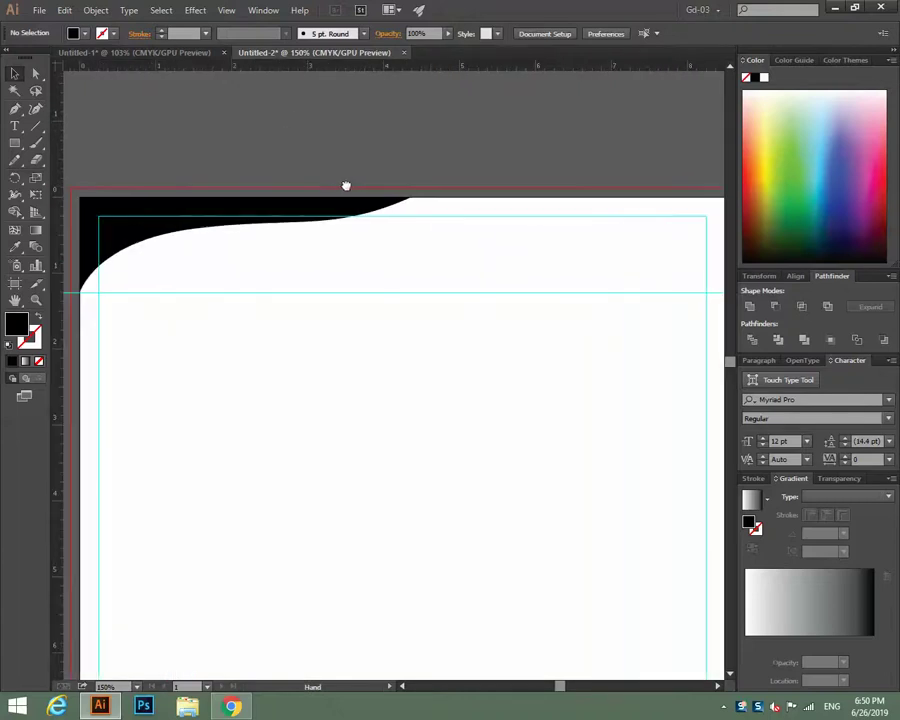
key(a)
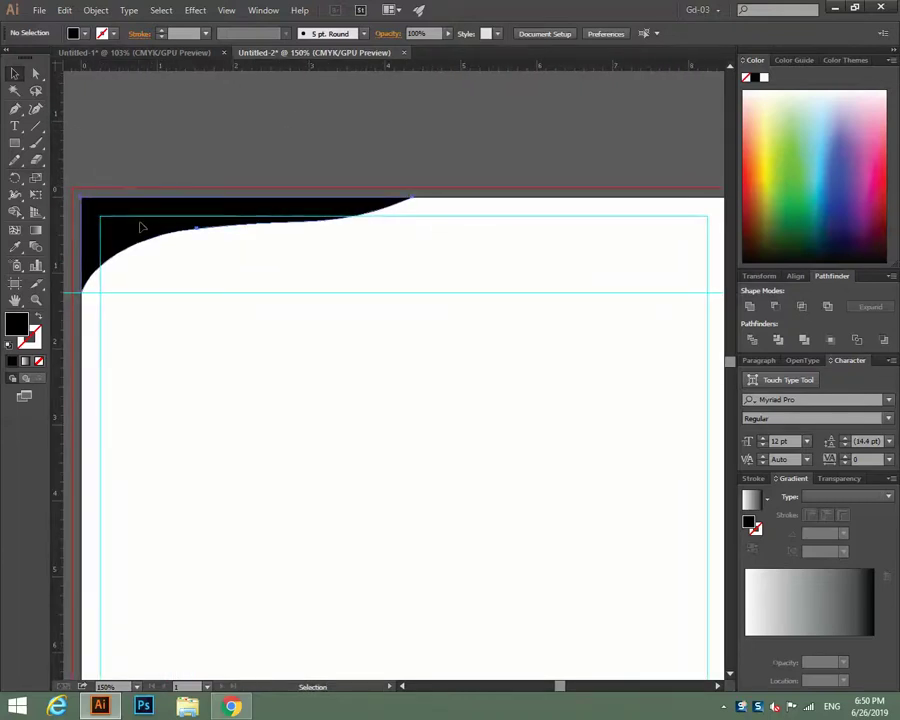
click(142, 226)
click(297, 136)
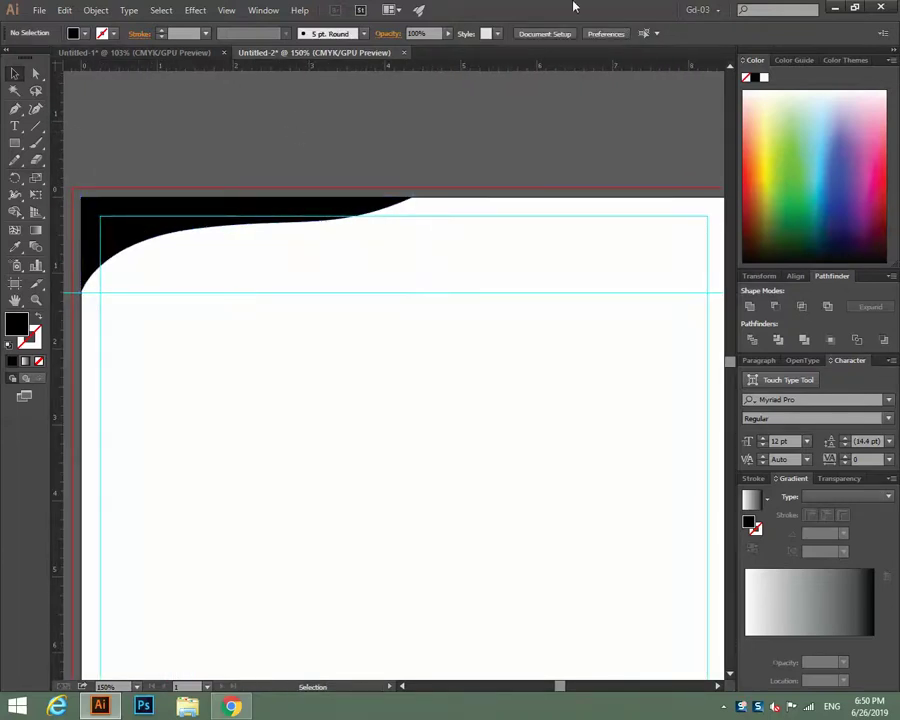
key(v)
Pen-draw a second curved path along the swoosh's lower edge to the page's top edge.
click(15, 110)
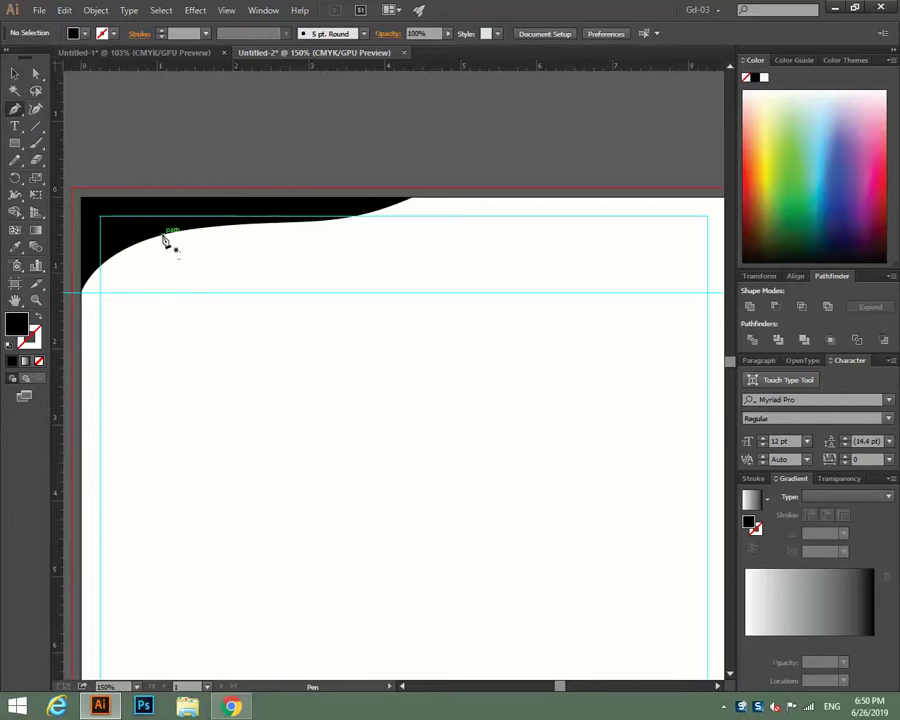
click(164, 237)
drag(376, 242, 482, 207)
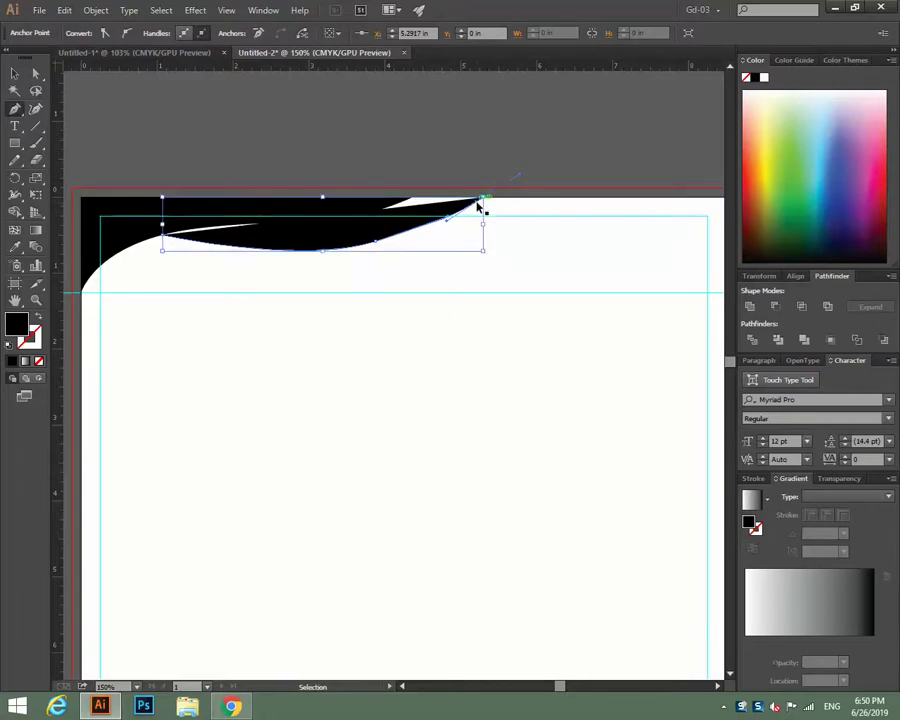
key(ctrl+z)
click(466, 201)
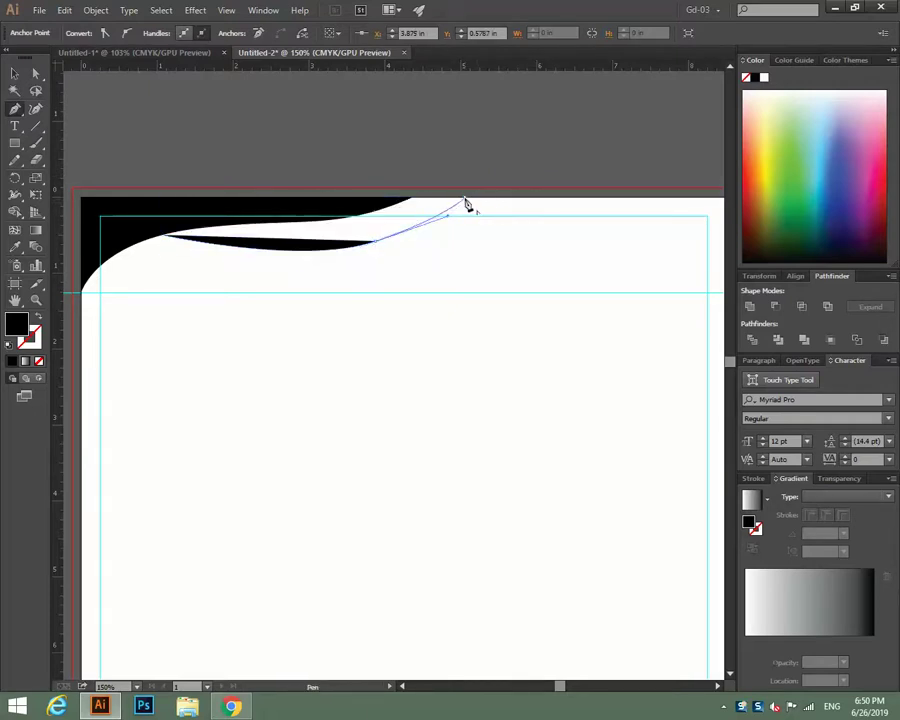
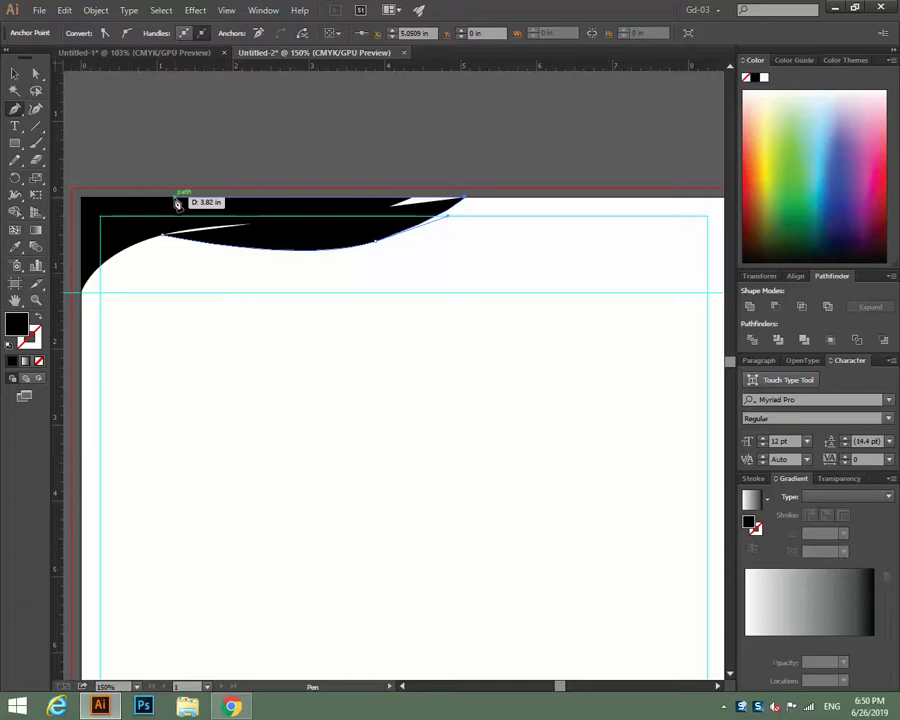
Finish the curved black top shape and send it to the back, behind the corner shape.
drag(176, 201, 165, 242)
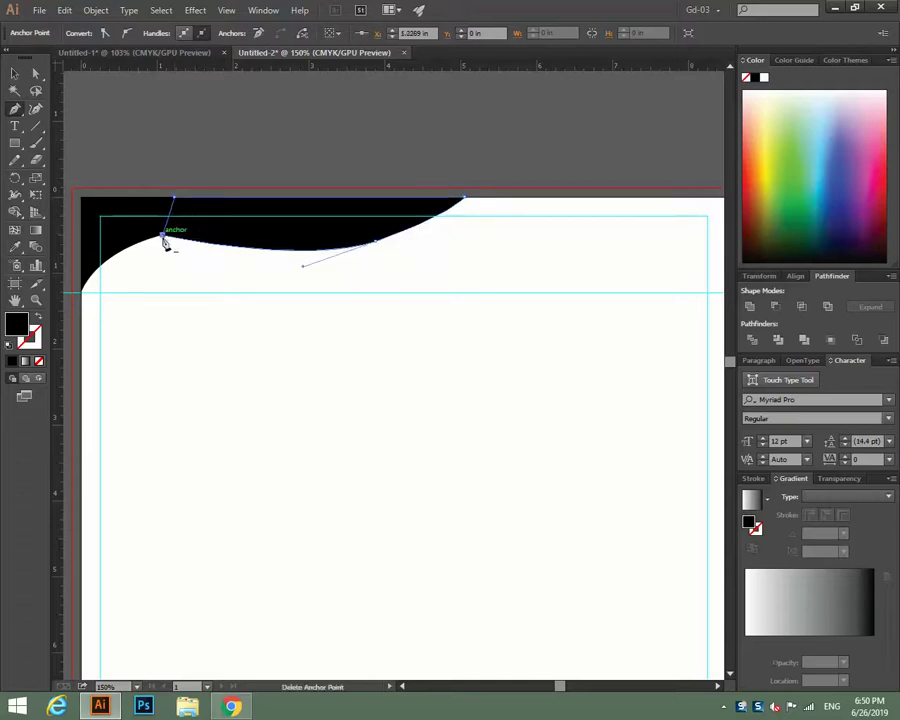
click(14, 73)
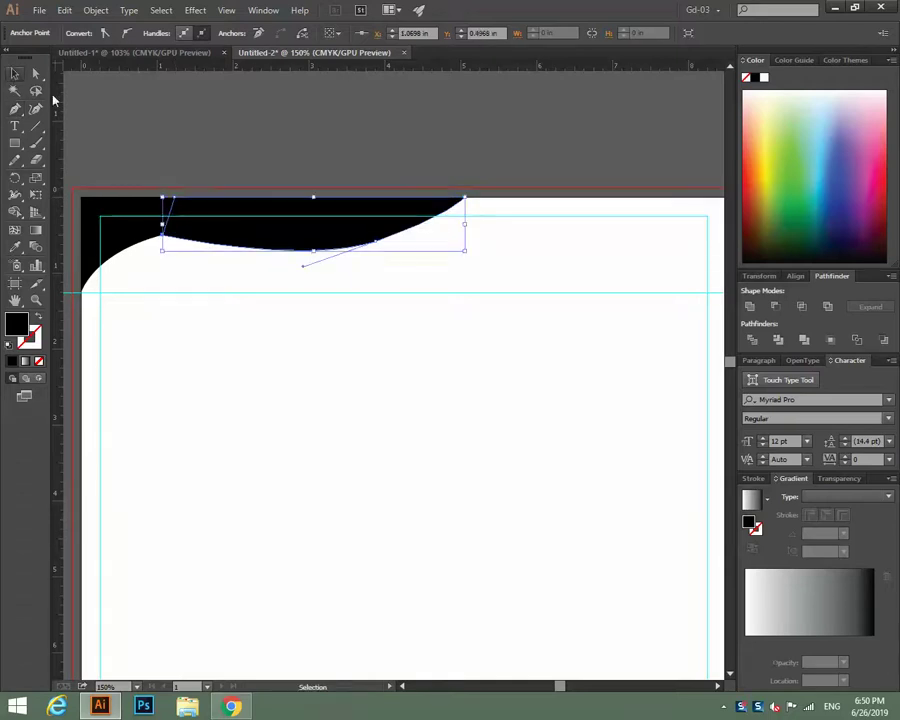
click(276, 130)
click(360, 242)
right_click(362, 237)
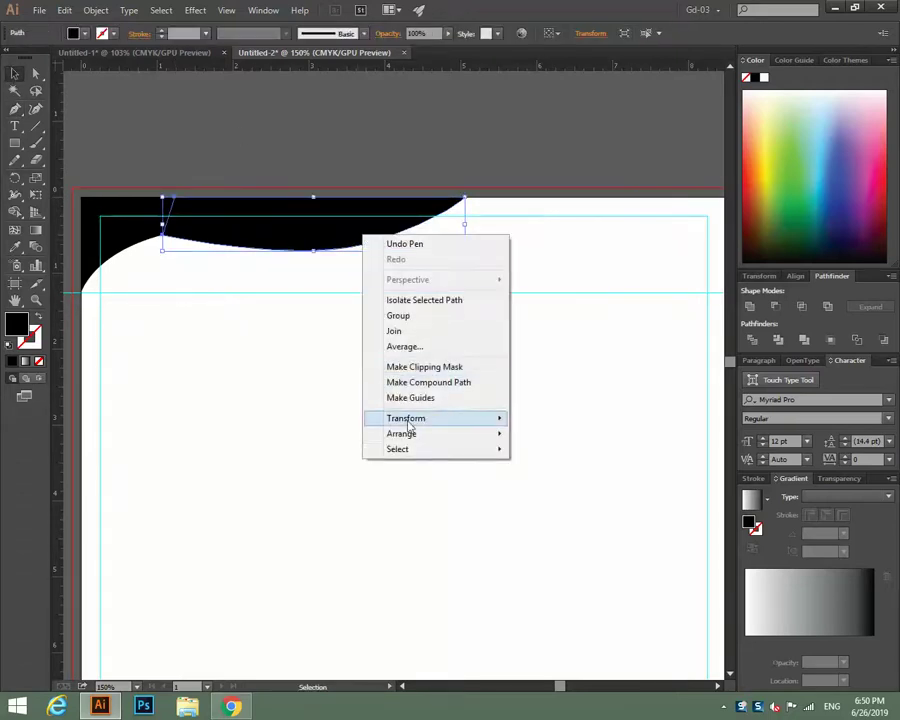
mouse_move(415, 441)
click(565, 477)
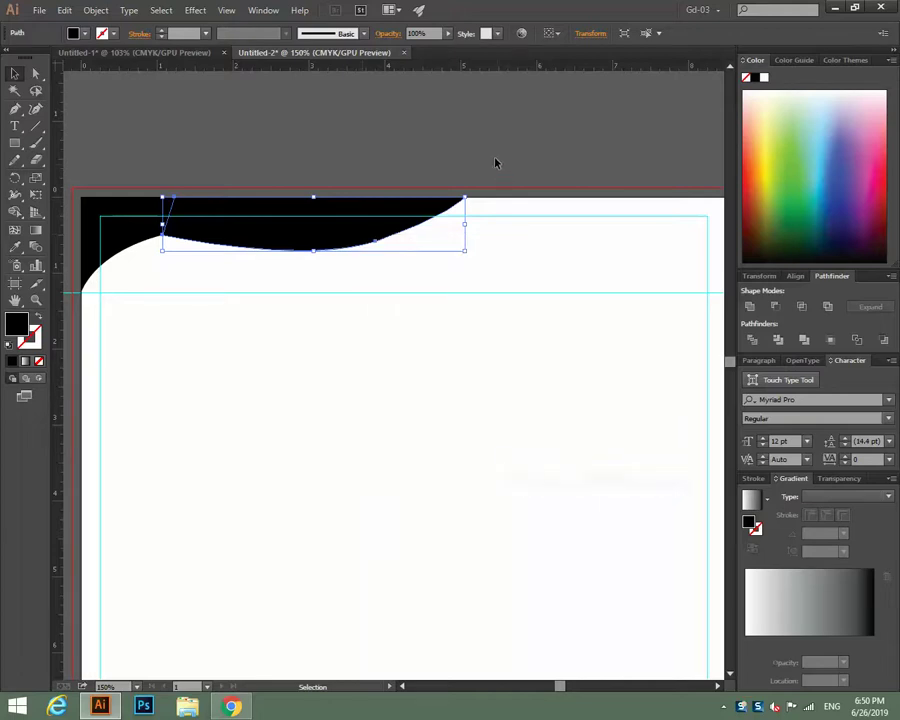
Select the black top-left corner shape.
scroll(140, 190, down, 1)
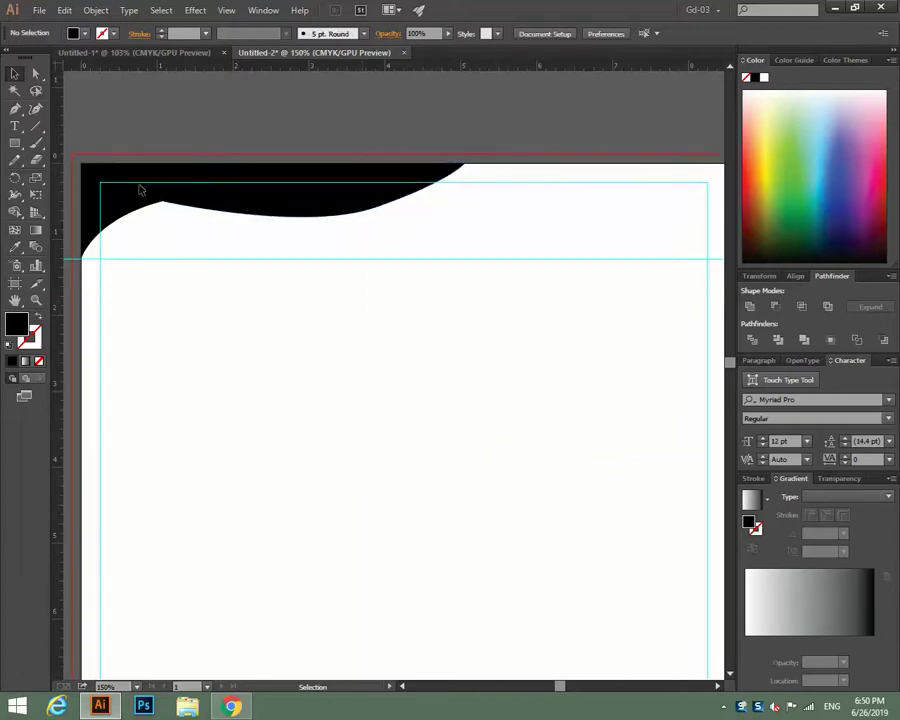
click(135, 188)
scroll(135, 188, down, 15)
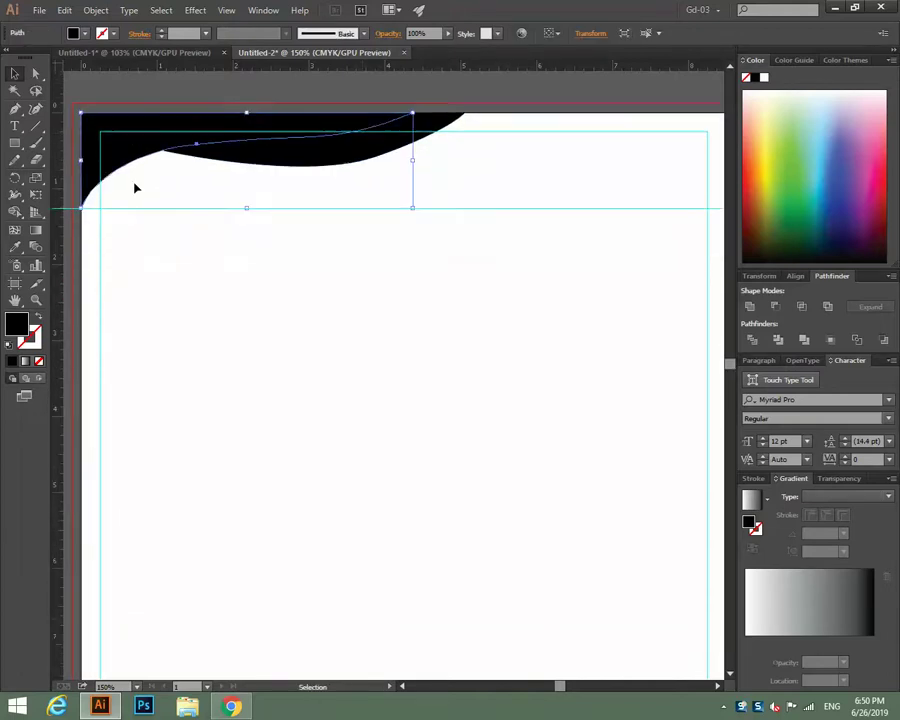
scroll(135, 188, down, 3)
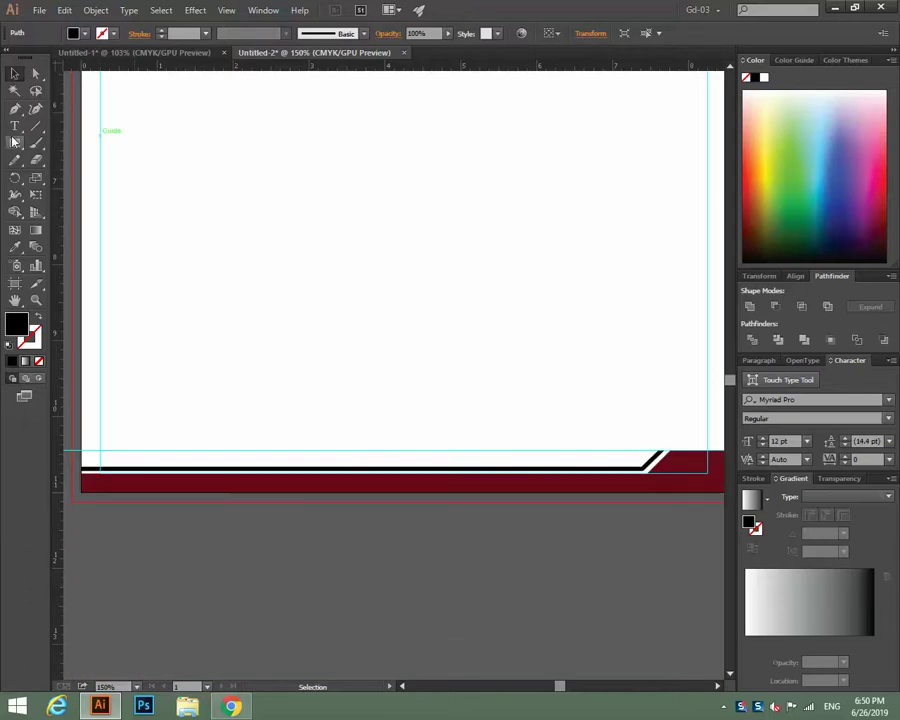
Give the top-left corner shape the footer band's maroon with the Eyedropper.
click(14, 247)
click(195, 476)
key(v)
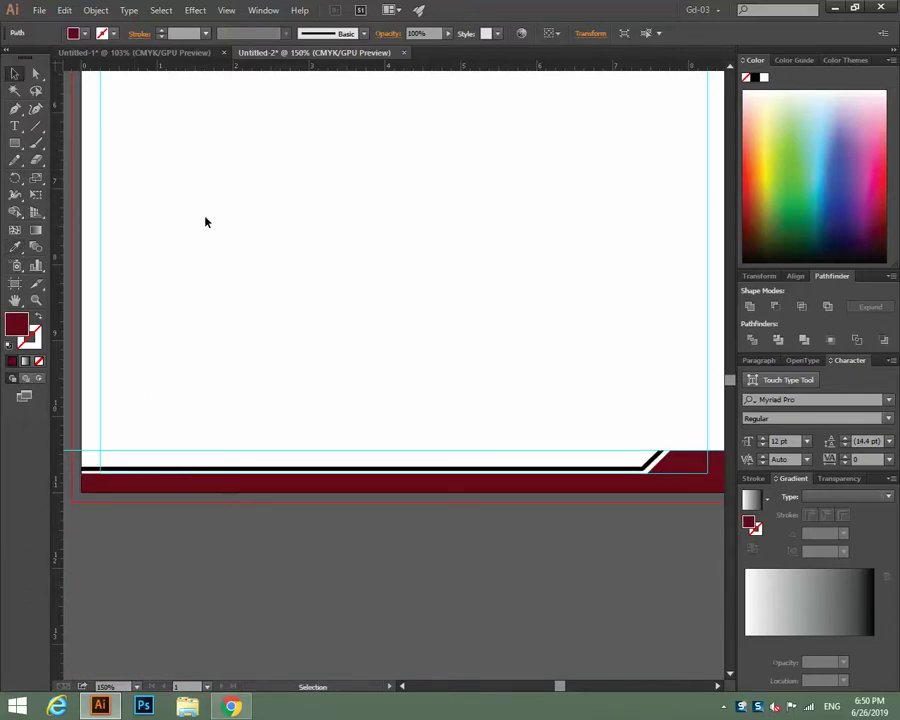
scroll(270, 264, up, 12)
scroll(272, 265, up, 4)
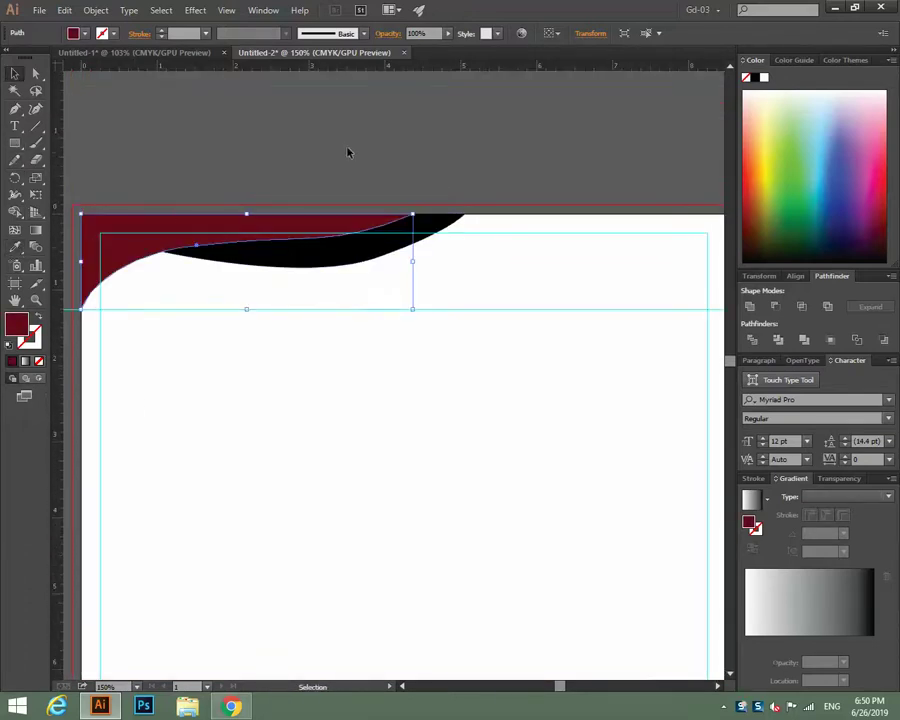
click(388, 267)
Make the curved strip in front of the corner shape light green.
click(380, 258)
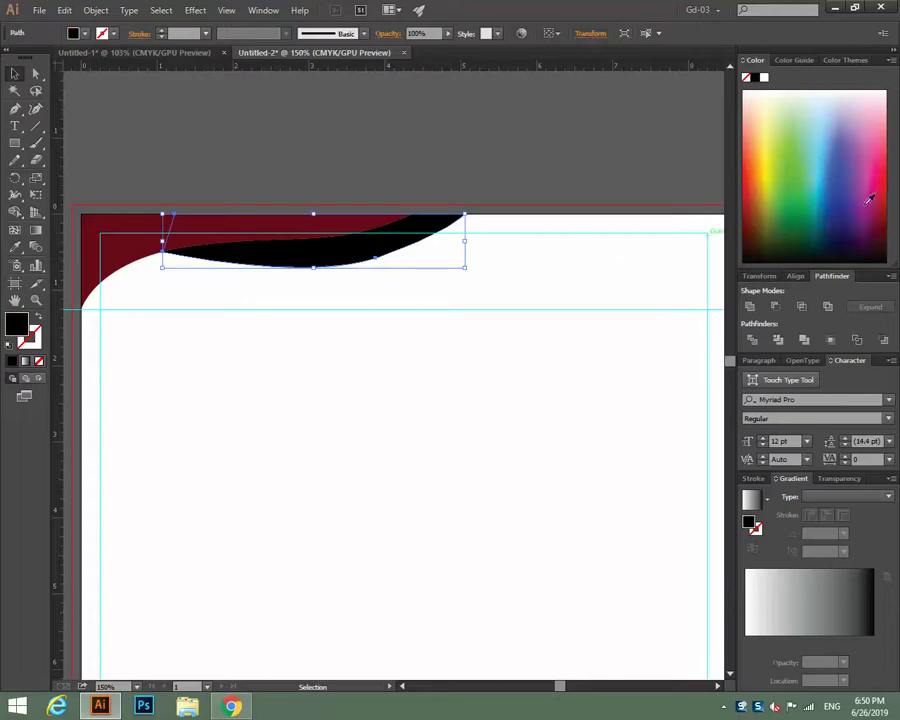
click(795, 143)
click(305, 157)
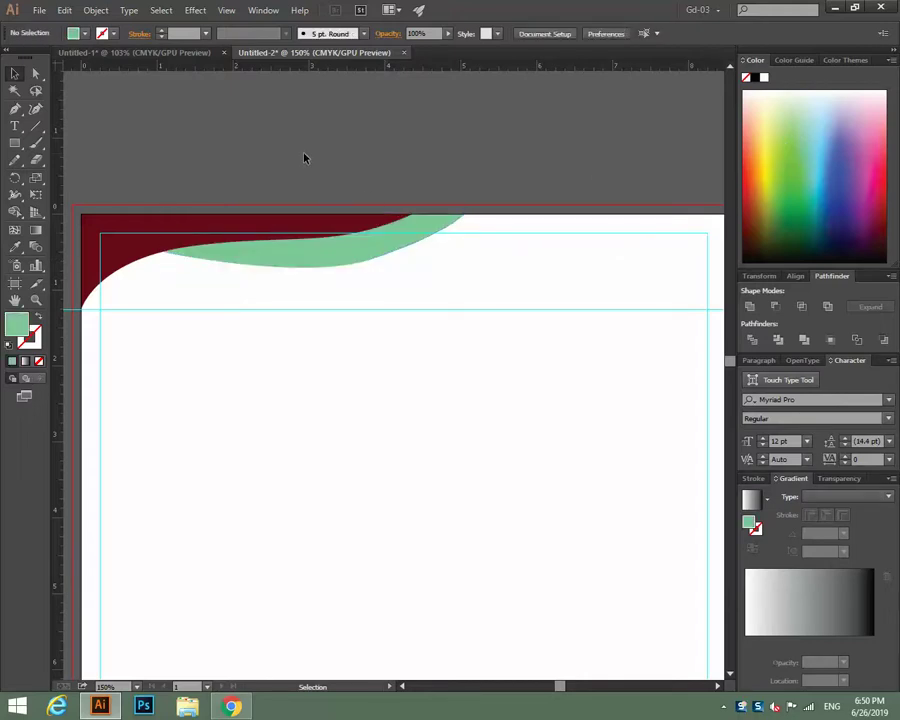
key(ctrl+minus)
key(ctrl+minus)
key(ctrl+plus)
key(ctrl+plus)
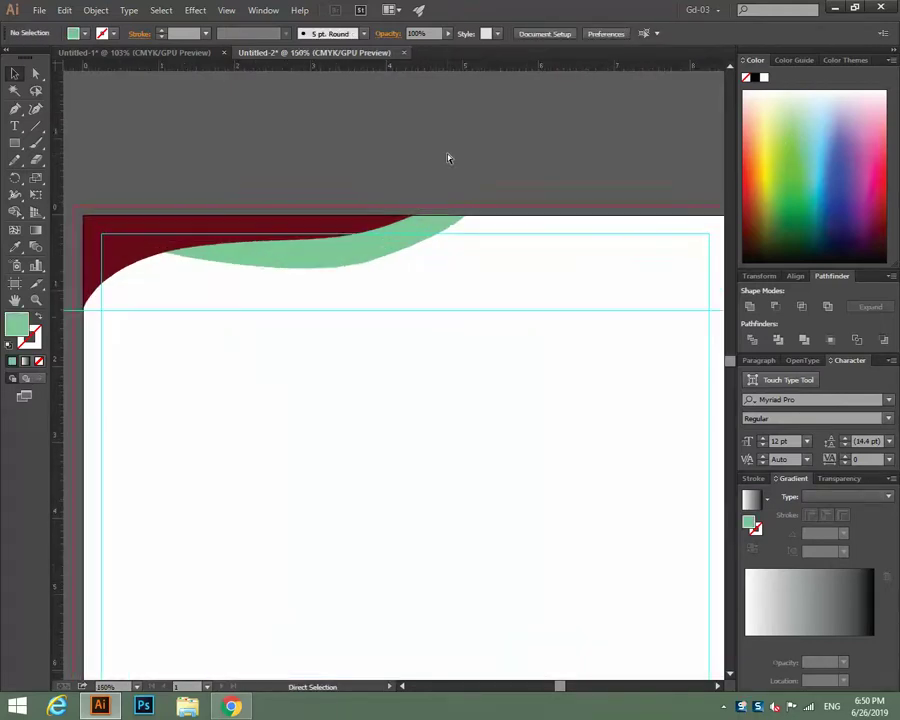
key(ctrl+plus)
scroll(404, 249, left, 3)
Squash the green strip to a thinner height by dragging its bottom handle up.
click(434, 232)
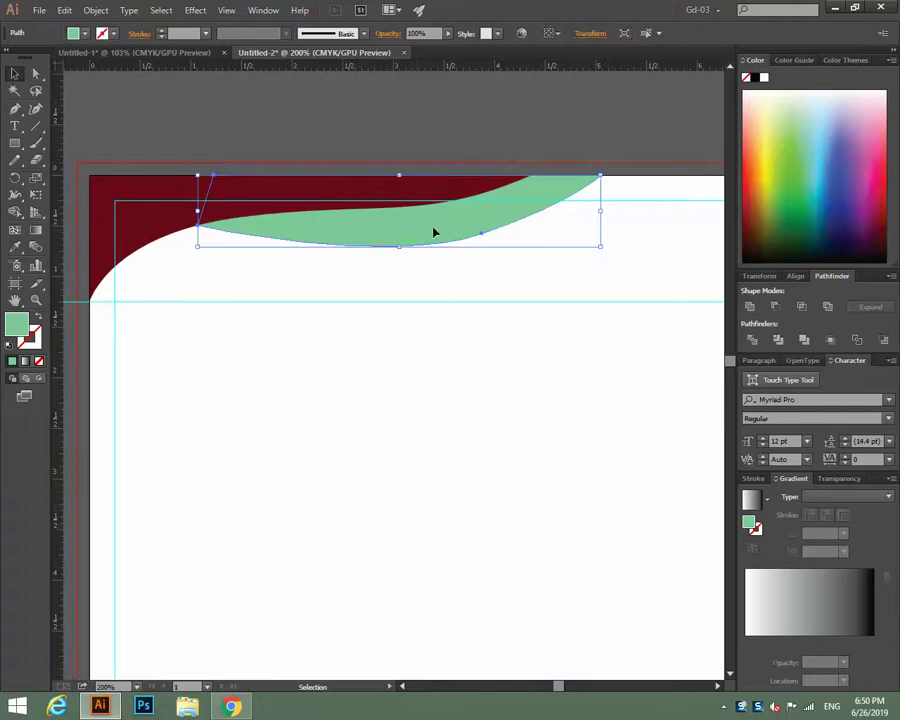
drag(401, 247, 401, 215)
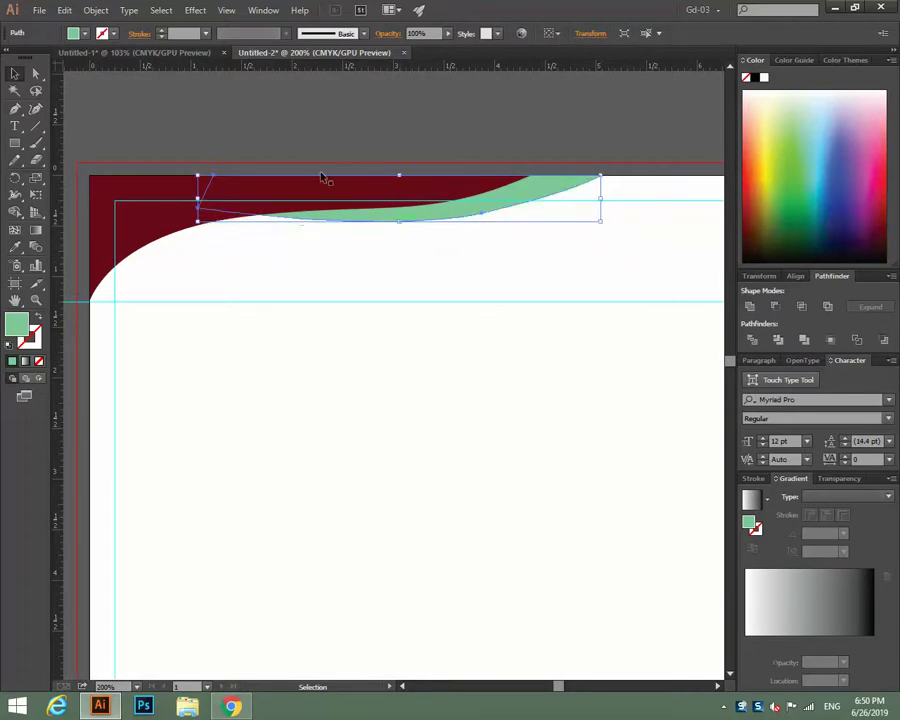
click(285, 137)
click(335, 222)
Lower the maroon shape's curved edge slightly with the Direct Selection tool.
click(36, 73)
click(227, 195)
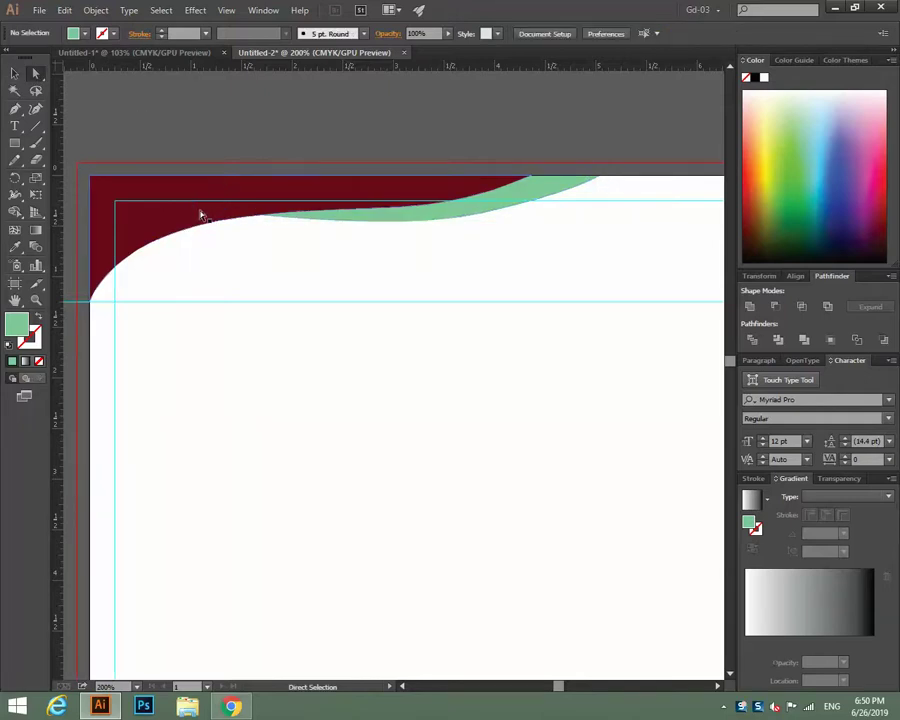
drag(197, 209, 197, 217)
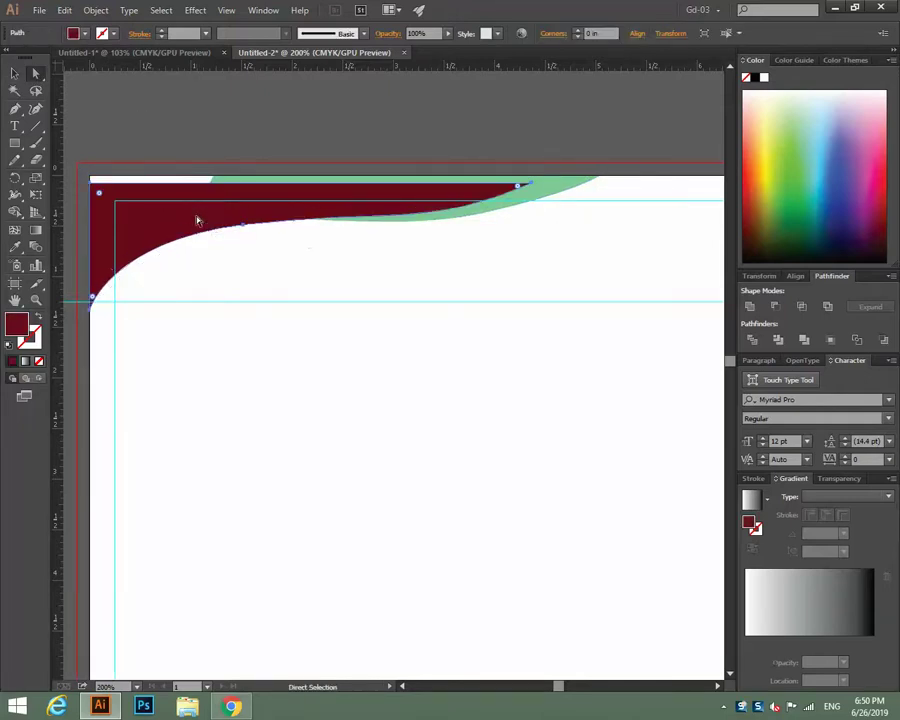
click(257, 135)
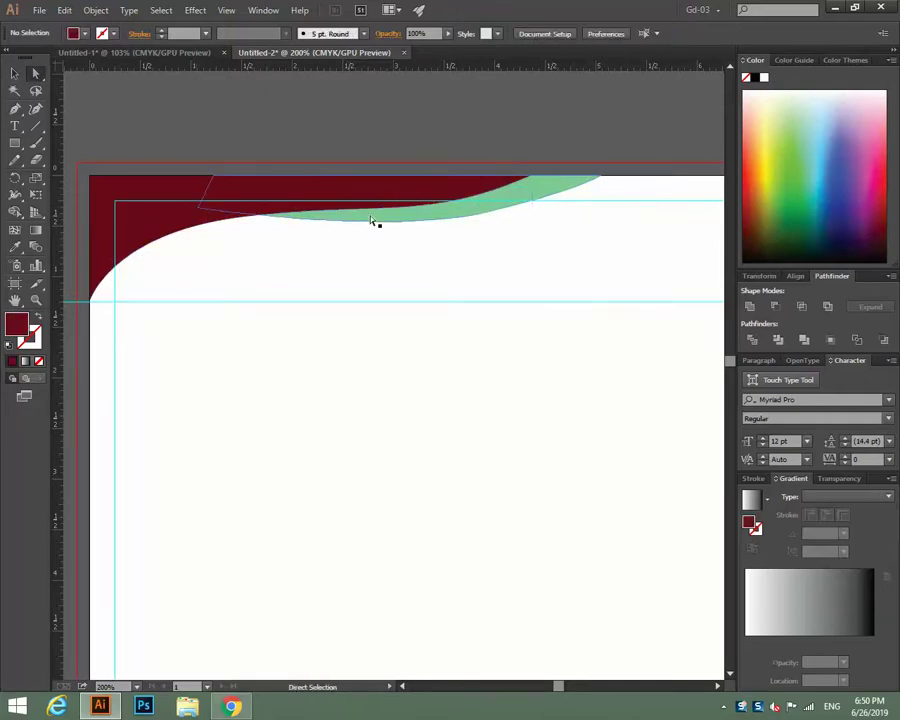
click(374, 217)
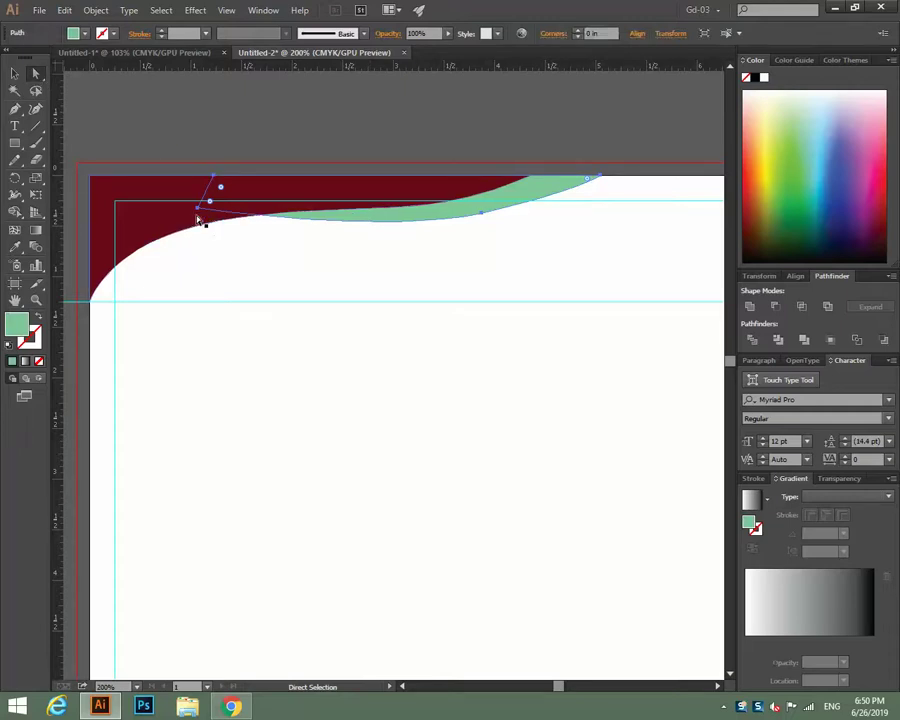
click(197, 211)
click(210, 167)
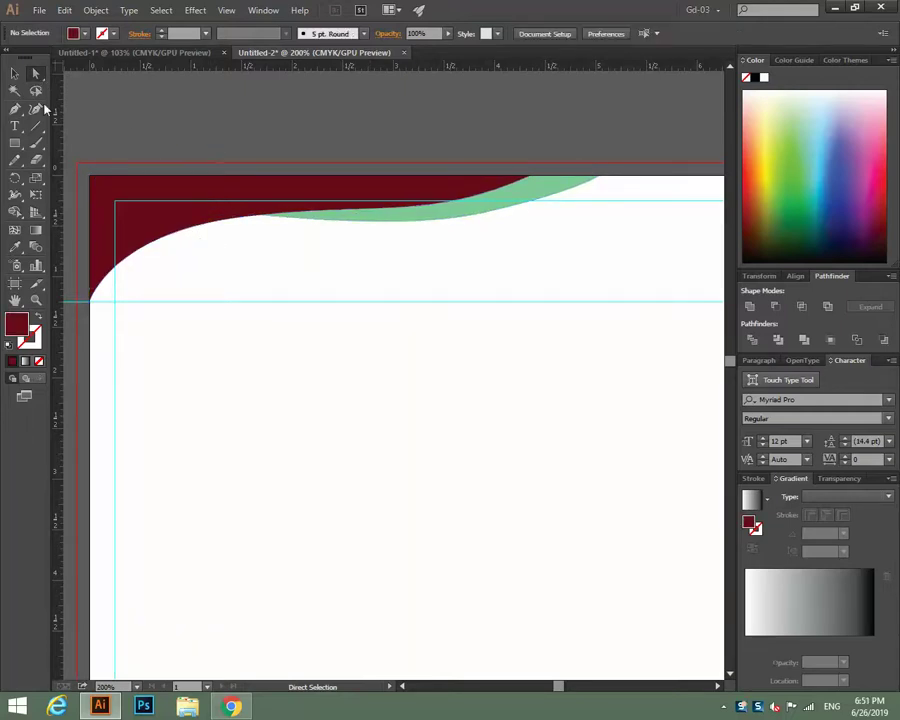
Move the green strip's left anchor down and smooth its bottom curve into a slim taper.
click(15, 73)
click(212, 197)
click(255, 133)
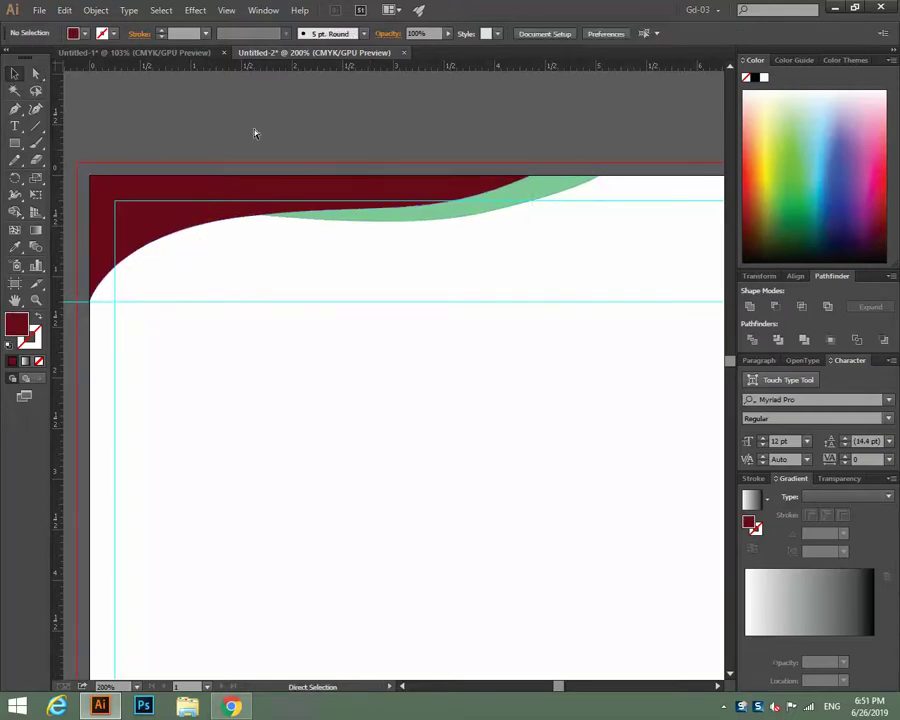
click(365, 221)
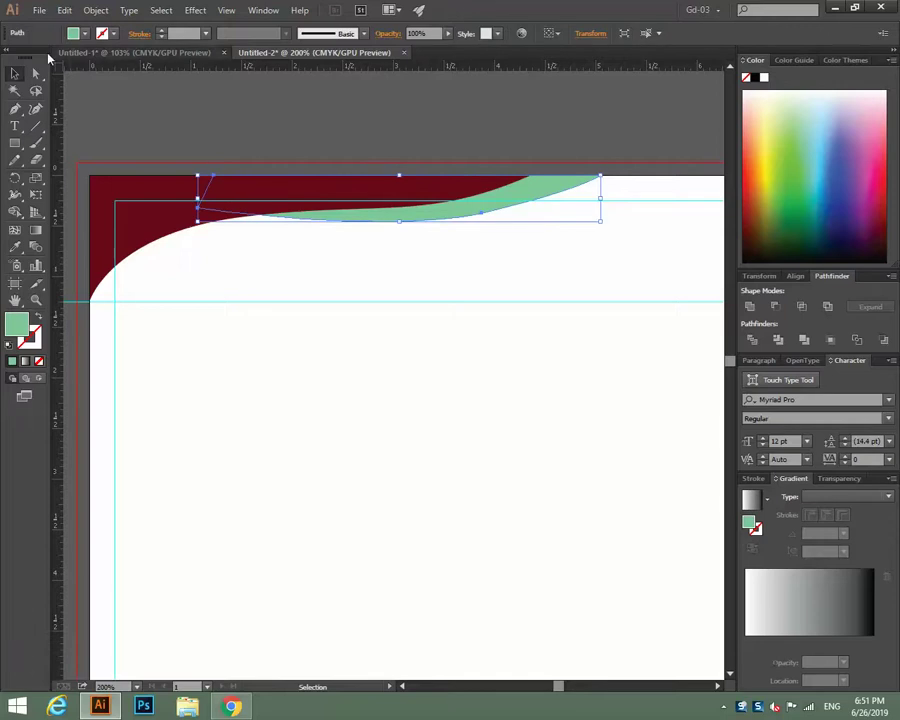
click(183, 123)
click(35, 73)
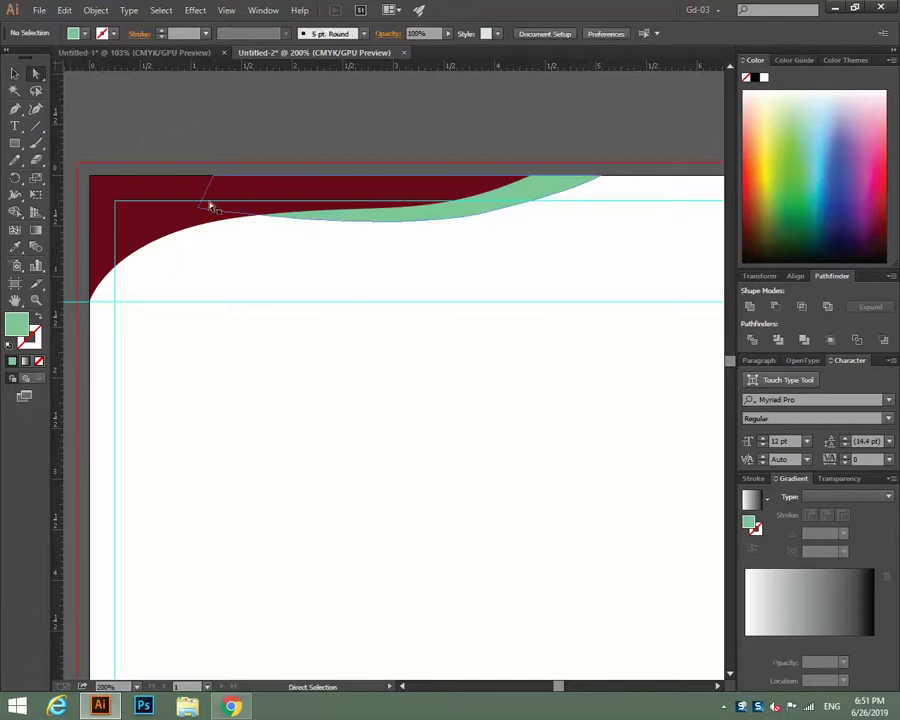
drag(200, 211, 195, 231)
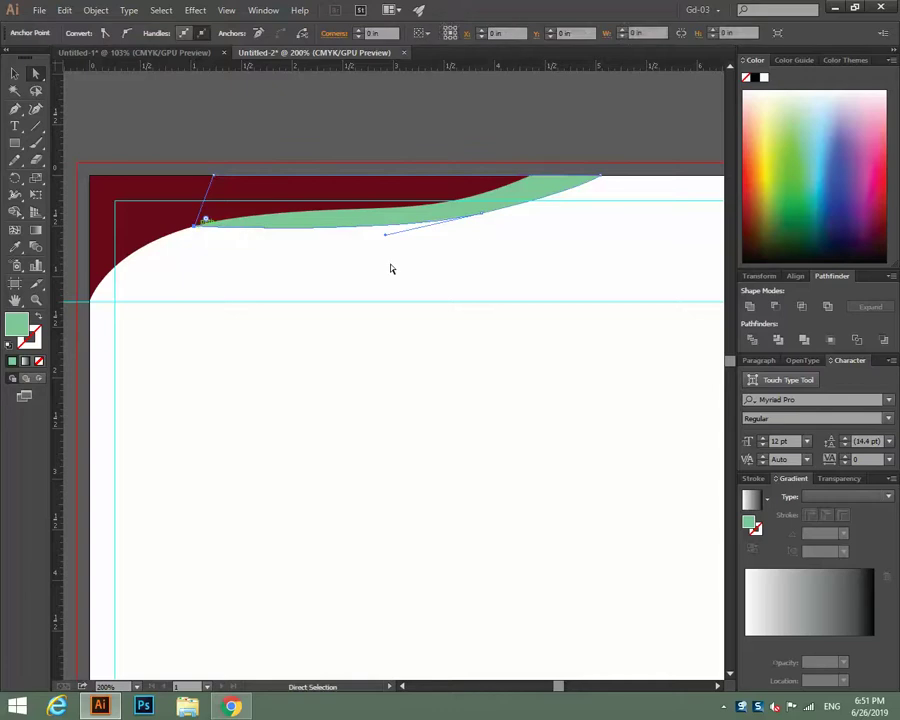
drag(386, 239, 378, 223)
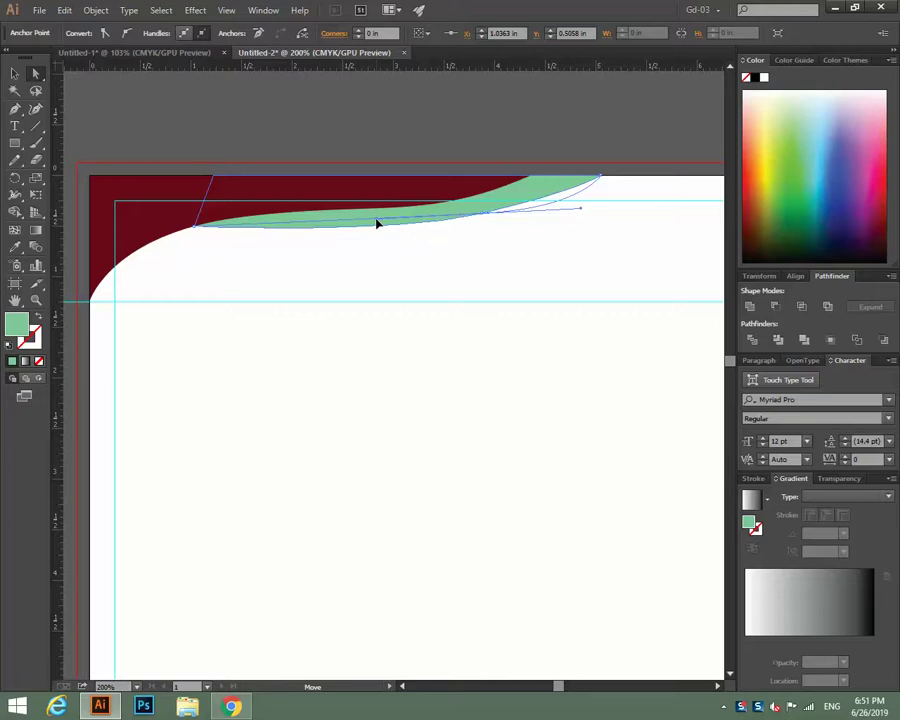
click(325, 139)
Zoom and pan to bring the header and the page's top-left corner into view.
key(ctrl+minus)
key(ctrl+plus)
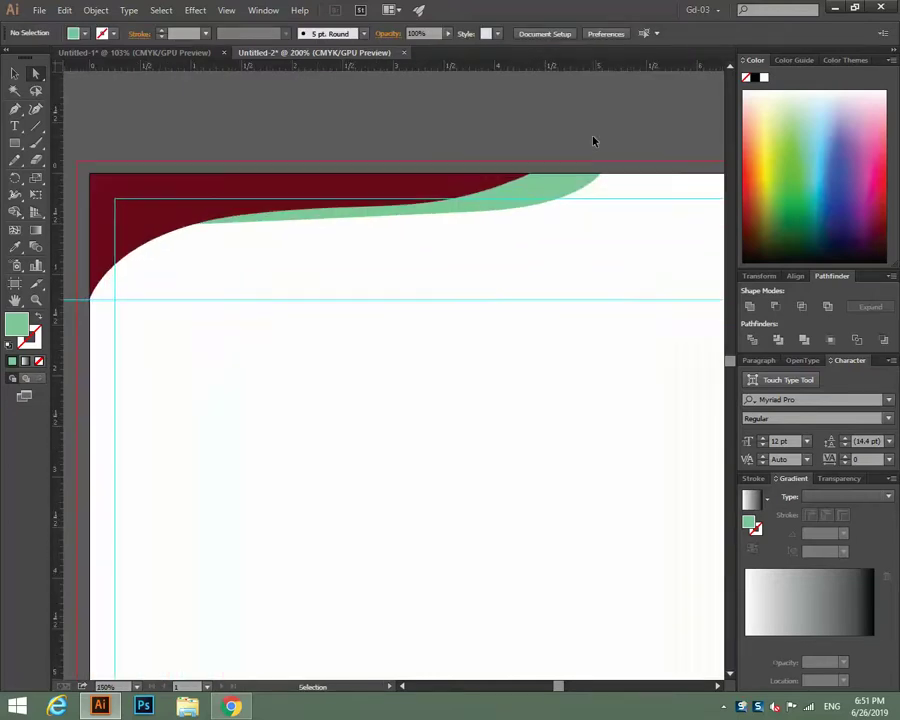
drag(488, 100, 250, 132)
key(ctrl+minus)
key(ctrl+plus)
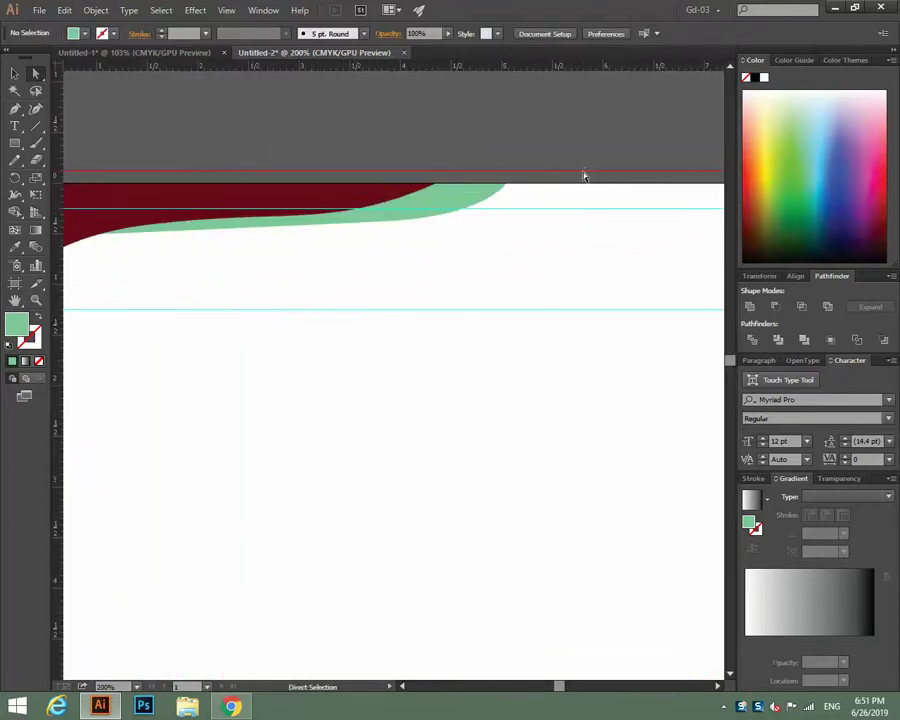
key(ctrl+minus)
key(ctrl+plus)
drag(582, 171, 506, 259)
Adjust the maroon header shape's opacity from the Control bar.
click(16, 75)
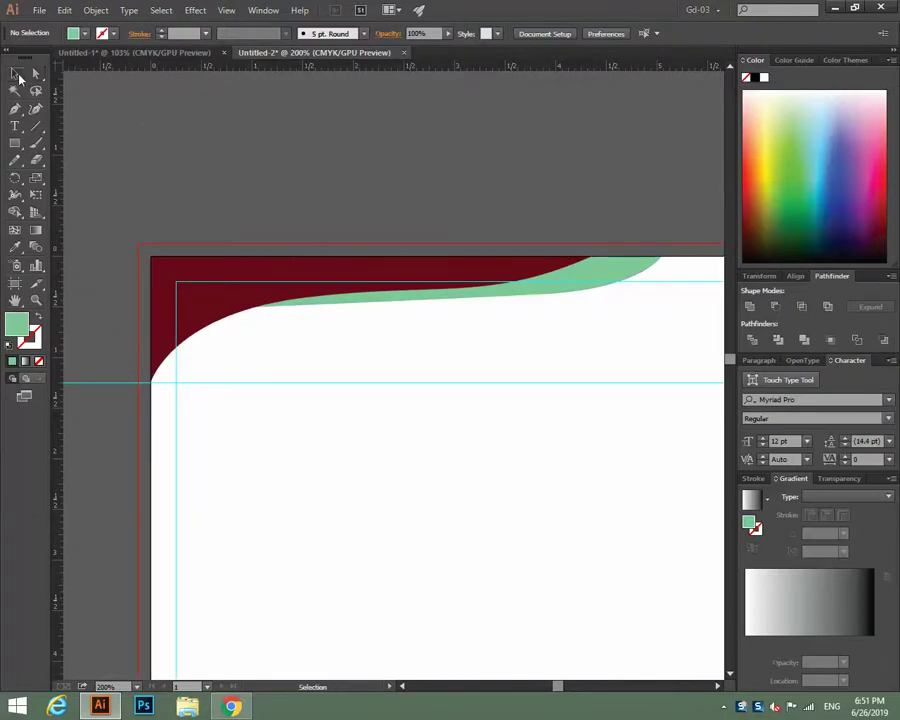
click(279, 243)
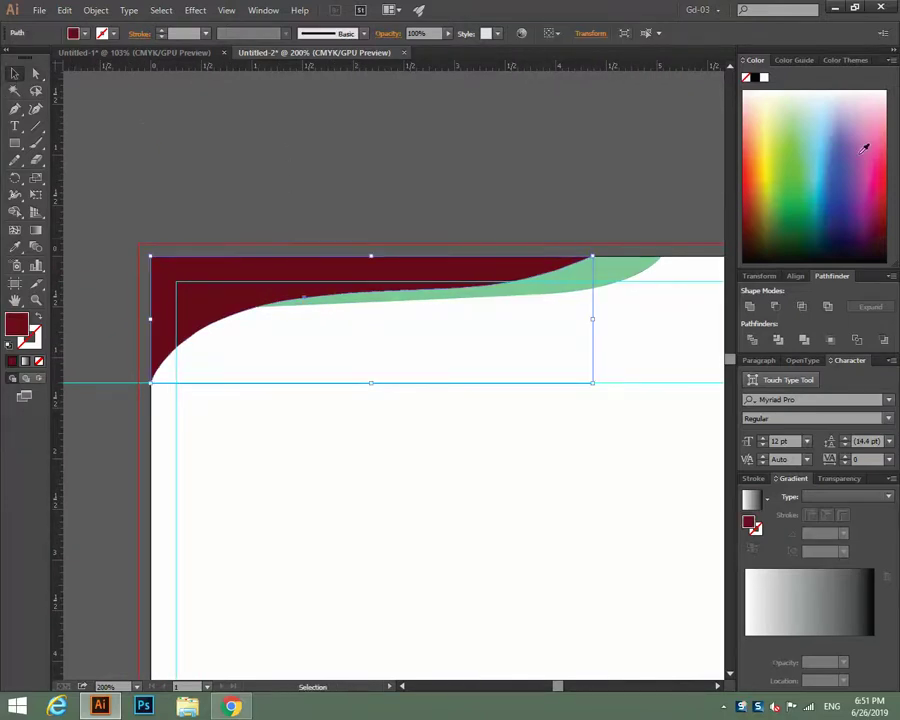
click(368, 203)
click(277, 275)
click(414, 33)
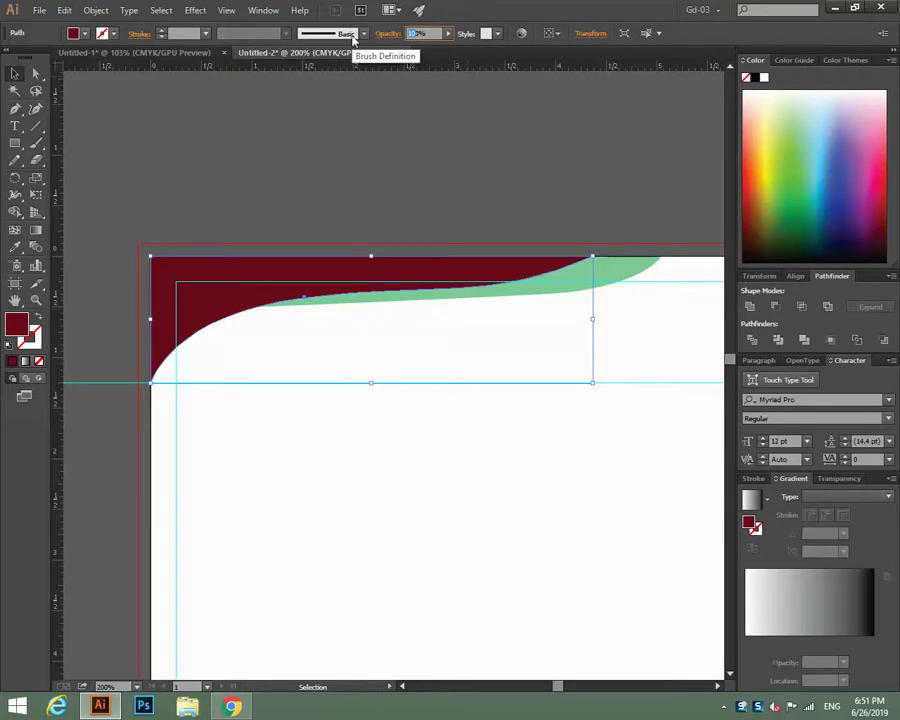
click(464, 219)
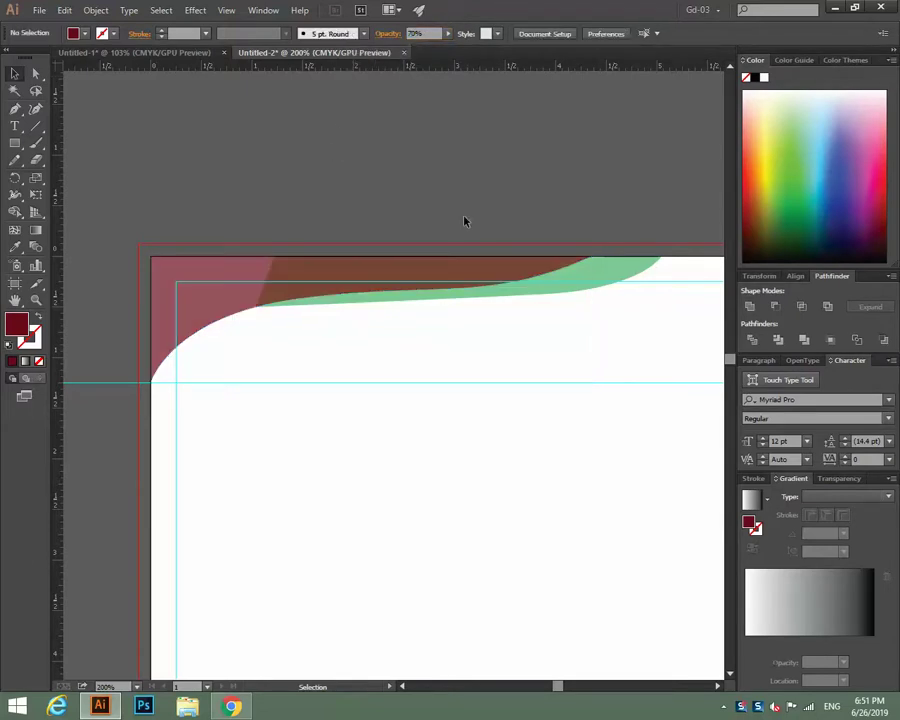
Set the green curve's opacity to 50%.
click(616, 282)
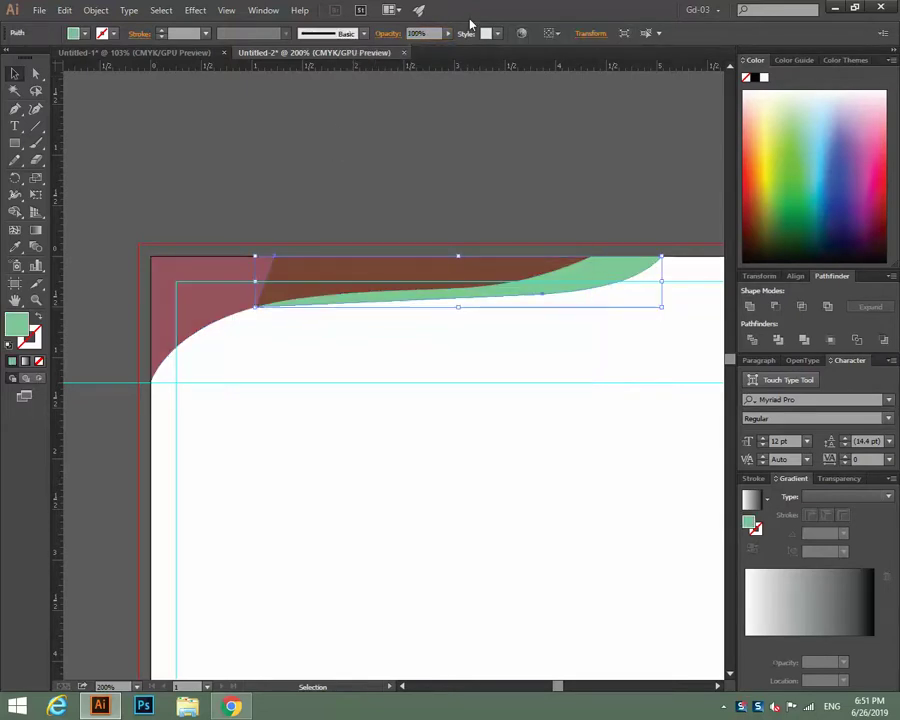
click(416, 33)
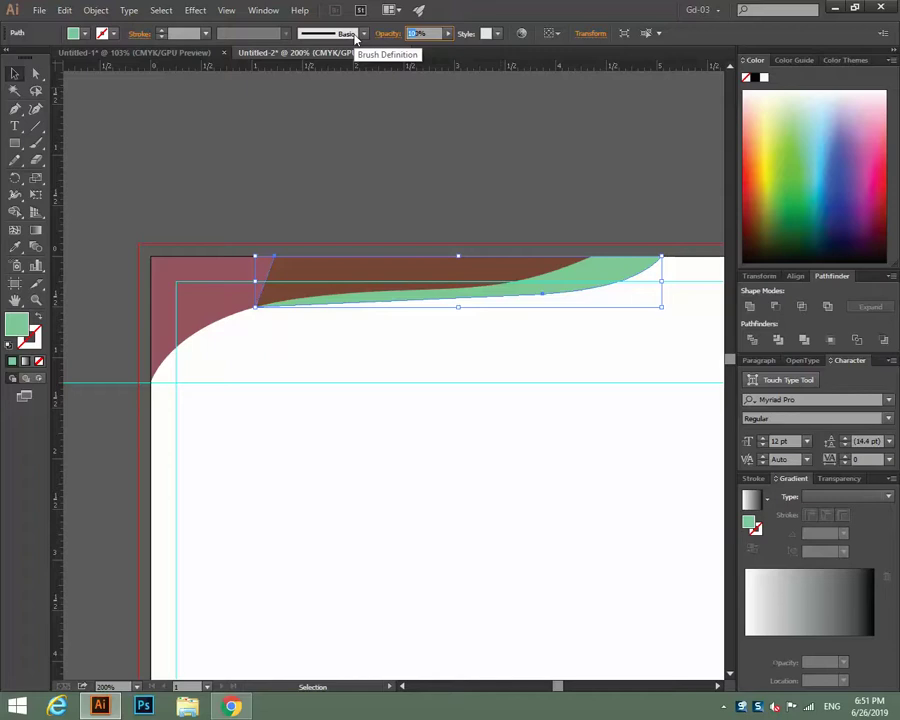
text(50)
click(369, 180)
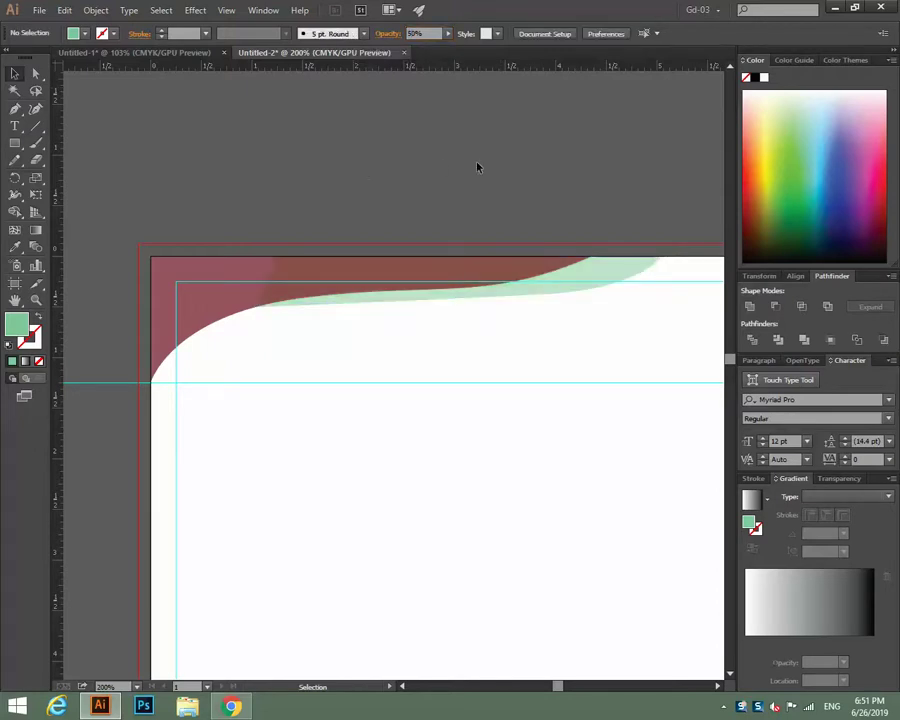
Check the dark red corner shape and the green curve at 150% zoom.
key(ctrl+minus)
key(ctrl+minus)
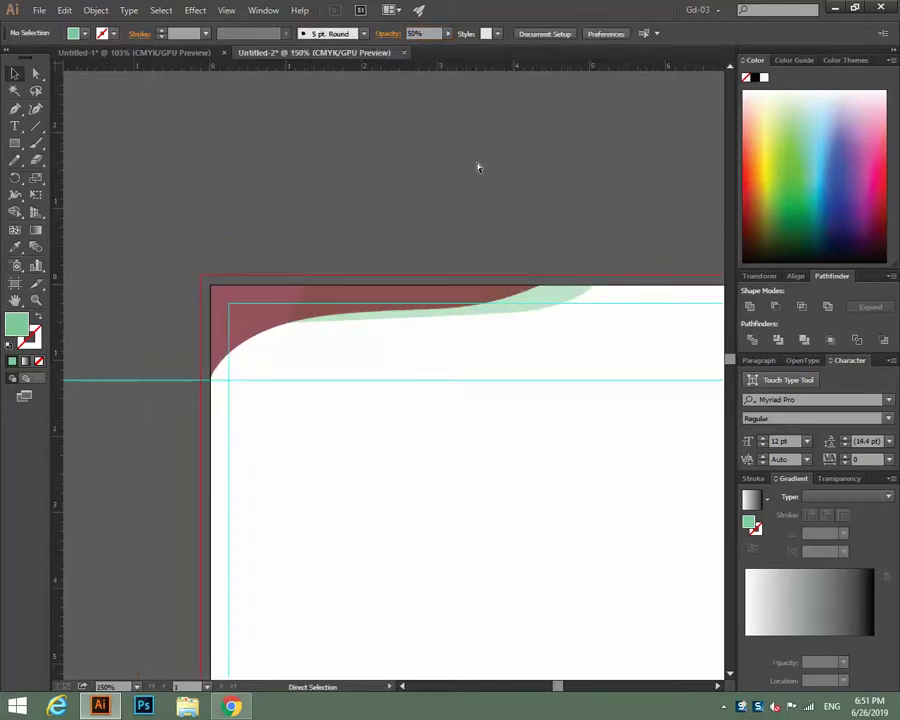
key(ctrl+plus)
key(ctrl+plus)
key(ctrl+minus)
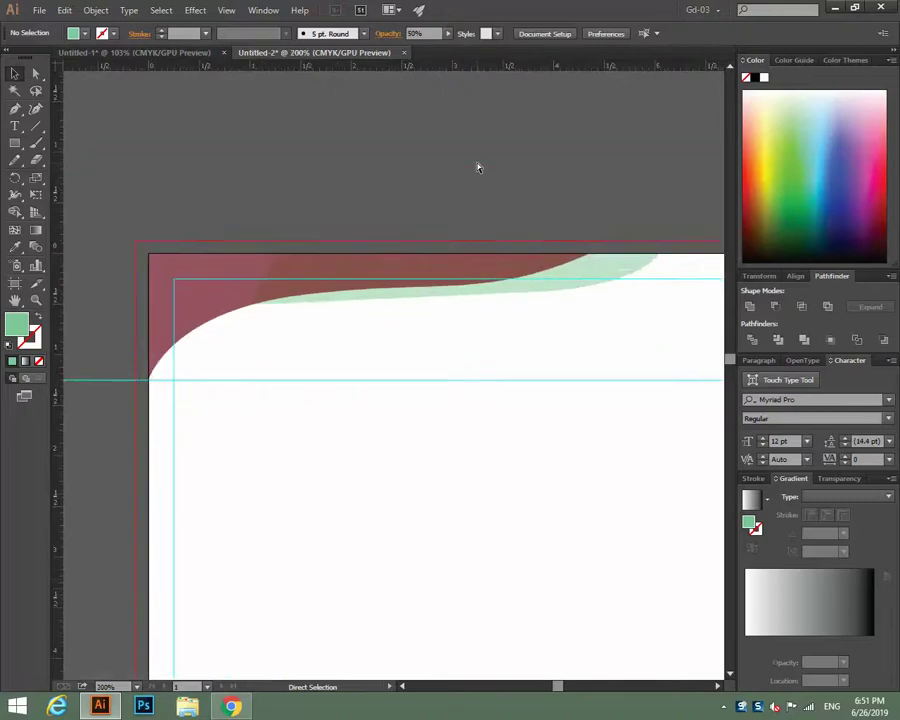
click(253, 315)
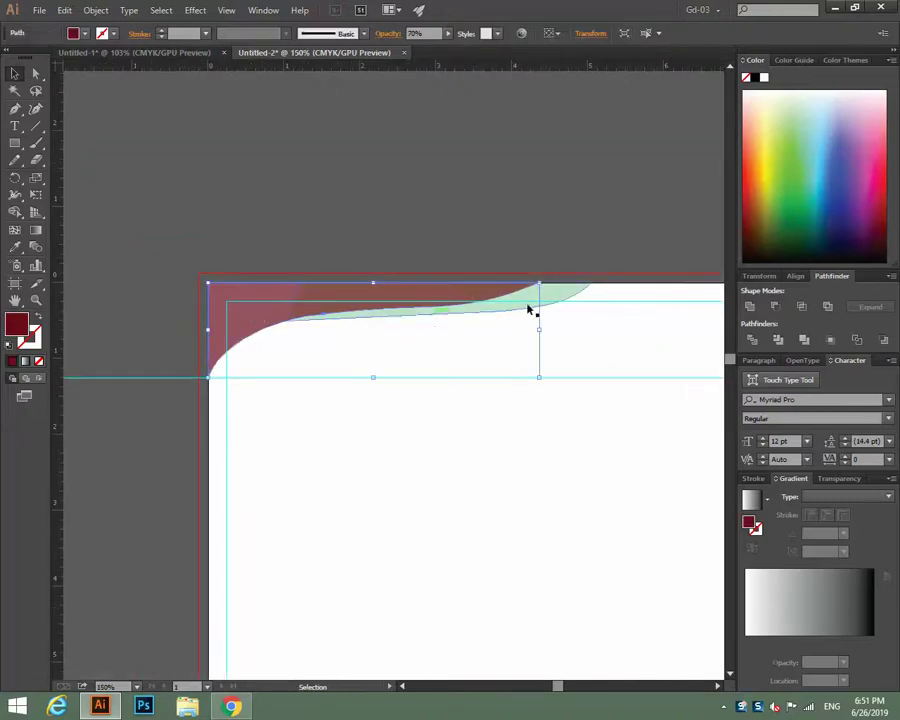
click(535, 307)
click(253, 317)
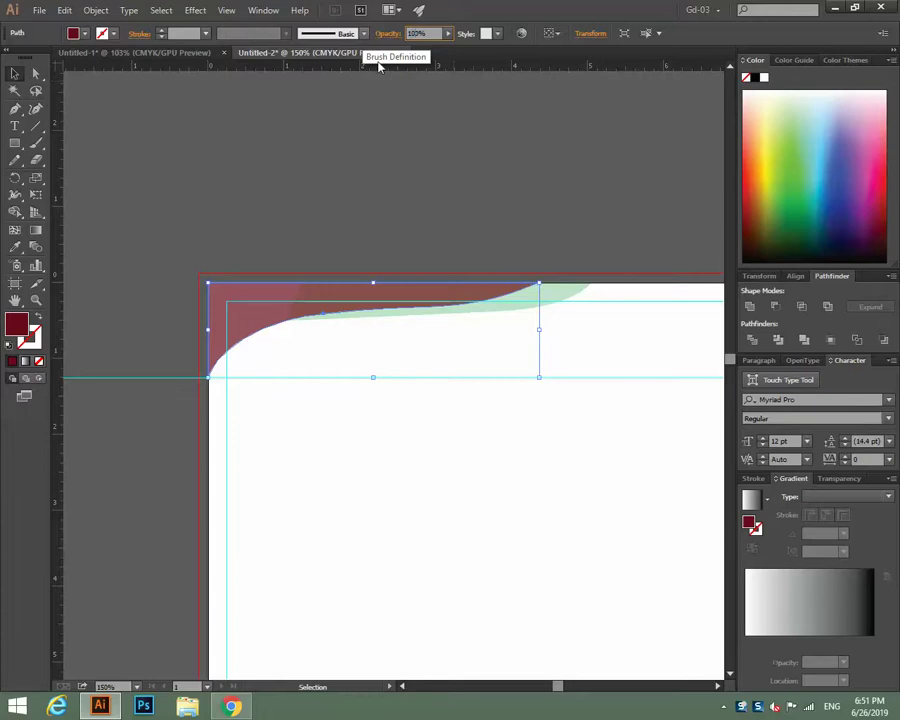
click(345, 203)
Frame the header, then bring up the File > Open dialog.
key(ctrl+minus)
key(ctrl+minus)
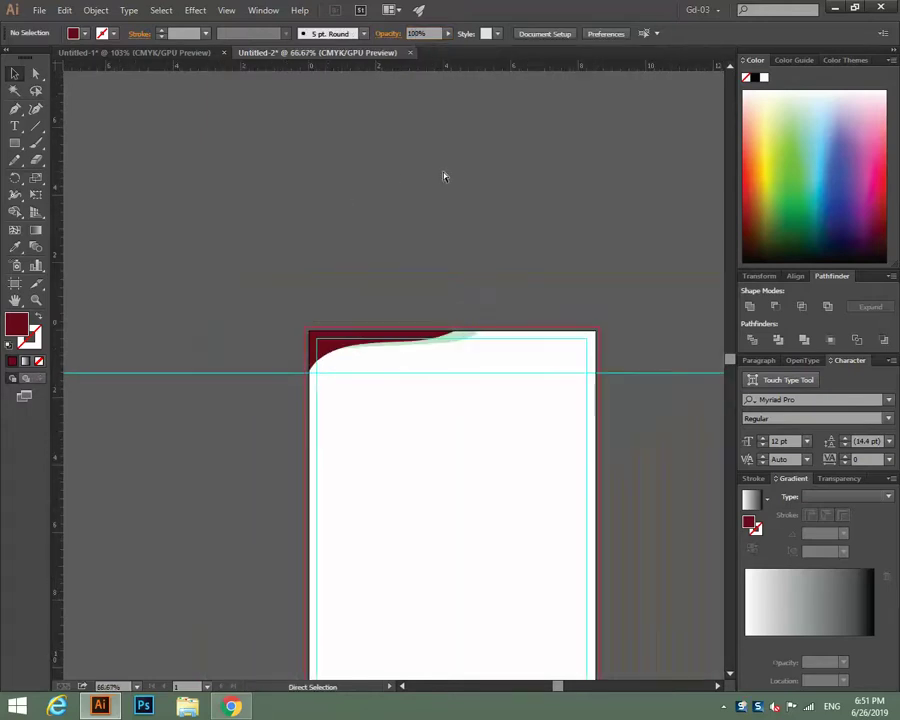
key(ctrl+plus)
key(ctrl+plus)
key(ctrl+plus)
drag(498, 258, 252, 162)
drag(369, 270, 329, 258)
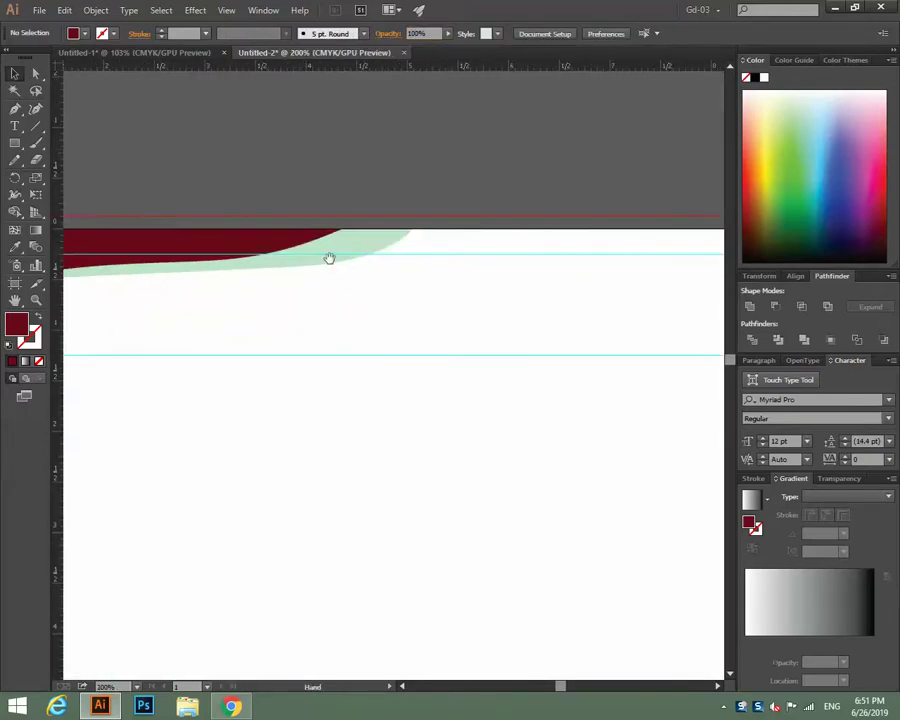
click(38, 10)
click(52, 57)
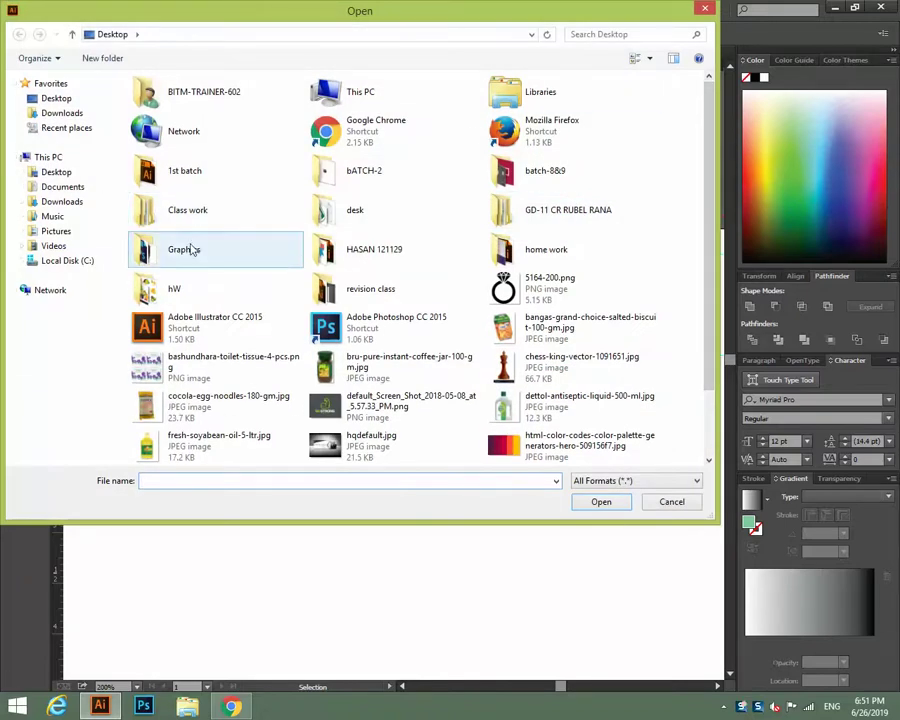
Open Logo.ai from Graphics > Batch-3 and marquee-select the whole logo.
double_click(192, 249)
drag(710, 130, 710, 105)
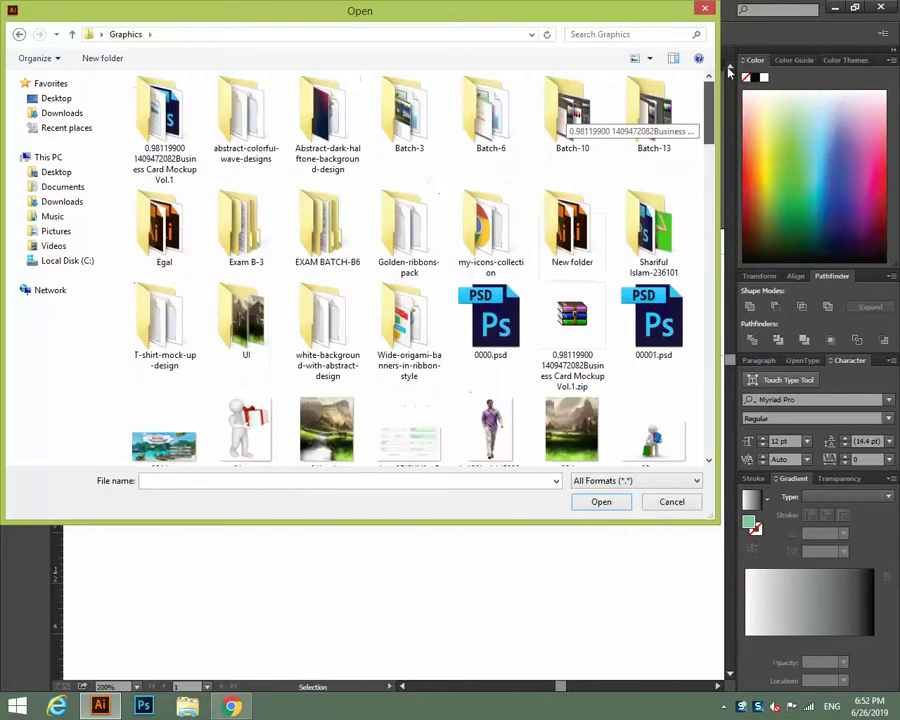
double_click(406, 115)
drag(710, 150, 735, 377)
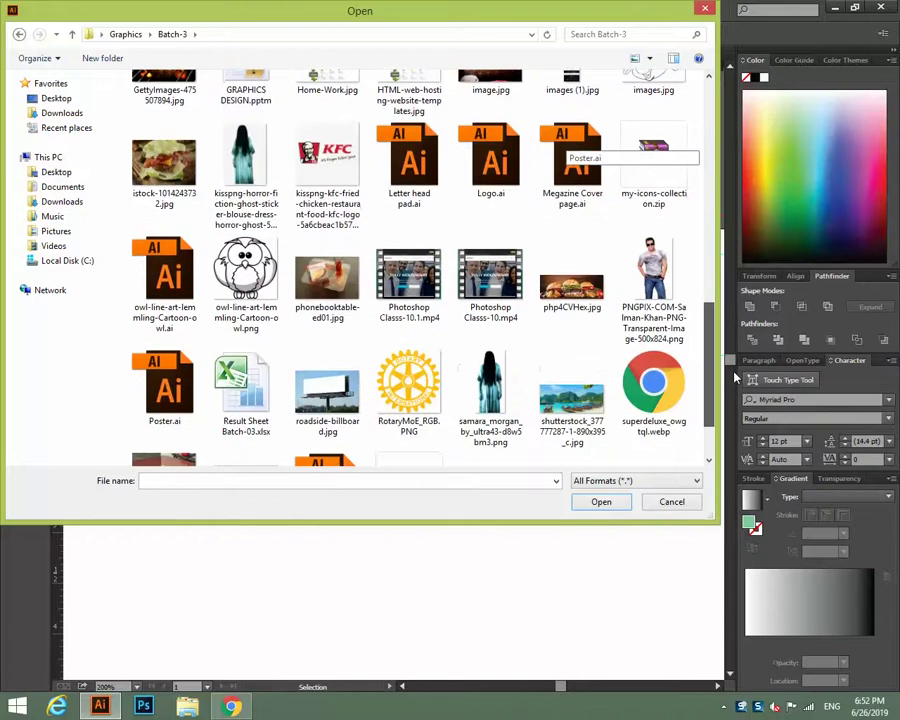
click(486, 190)
click(598, 503)
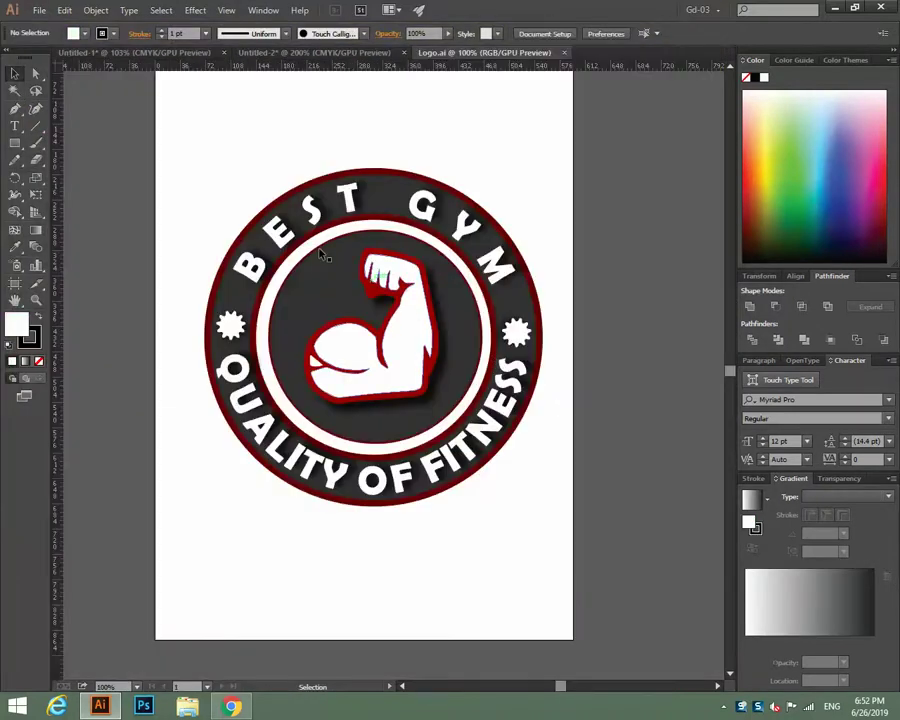
drag(202, 167, 545, 505)
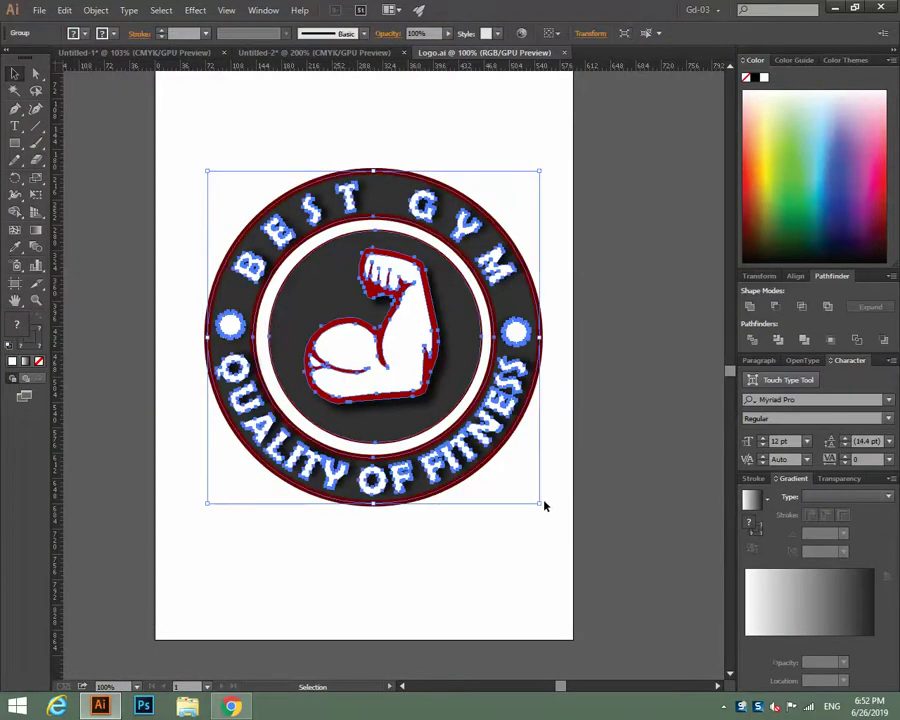
click(92, 12)
Outline the logo's strokes and paste it into the letterhead document.
mouse_move(182, 296)
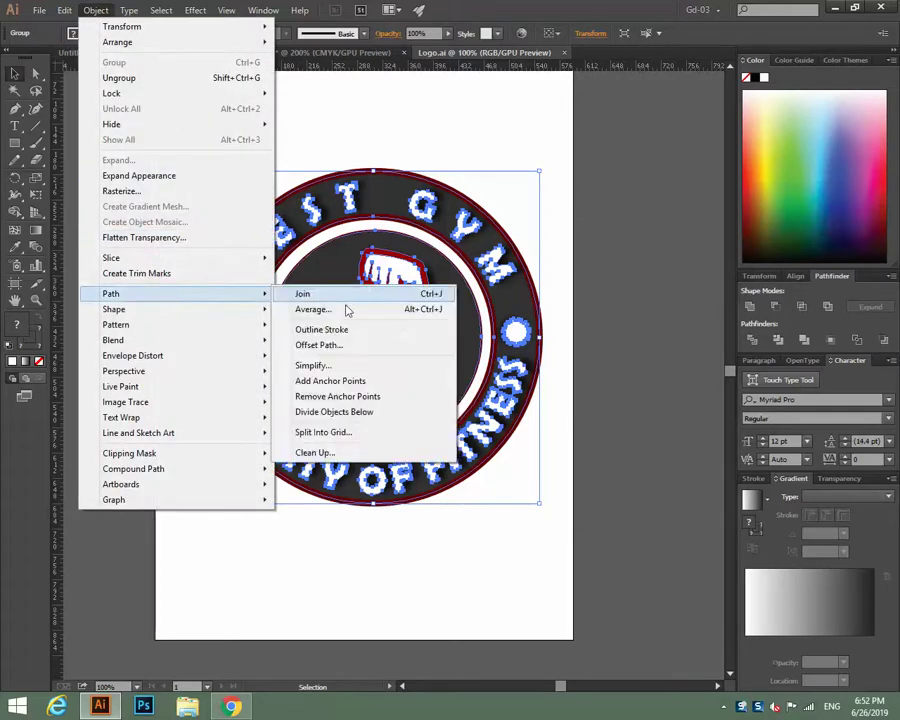
click(324, 331)
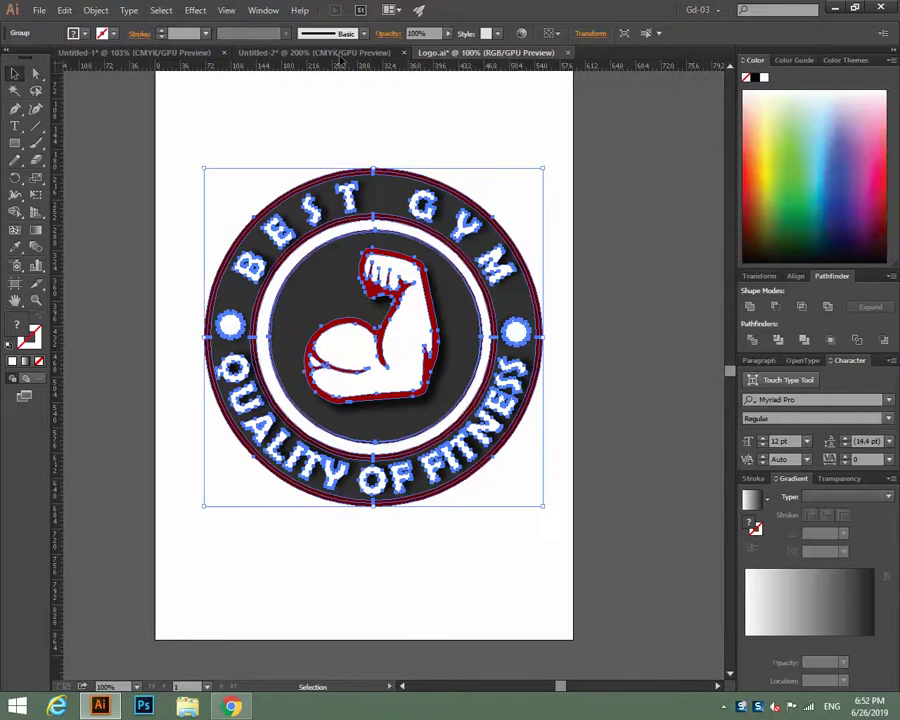
click(334, 52)
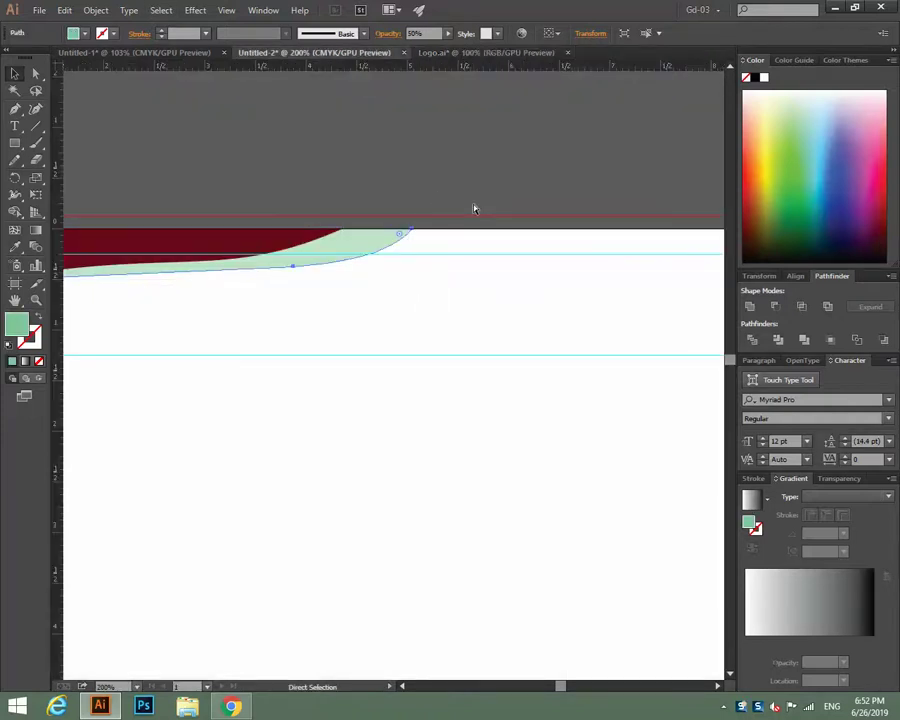
key(ctrl+v)
Shrink the logo to about 1.04 in, place it top-right, and drag a copy down-left.
key(ctrl+minus)
key(ctrl+minus)
key(ctrl+minus)
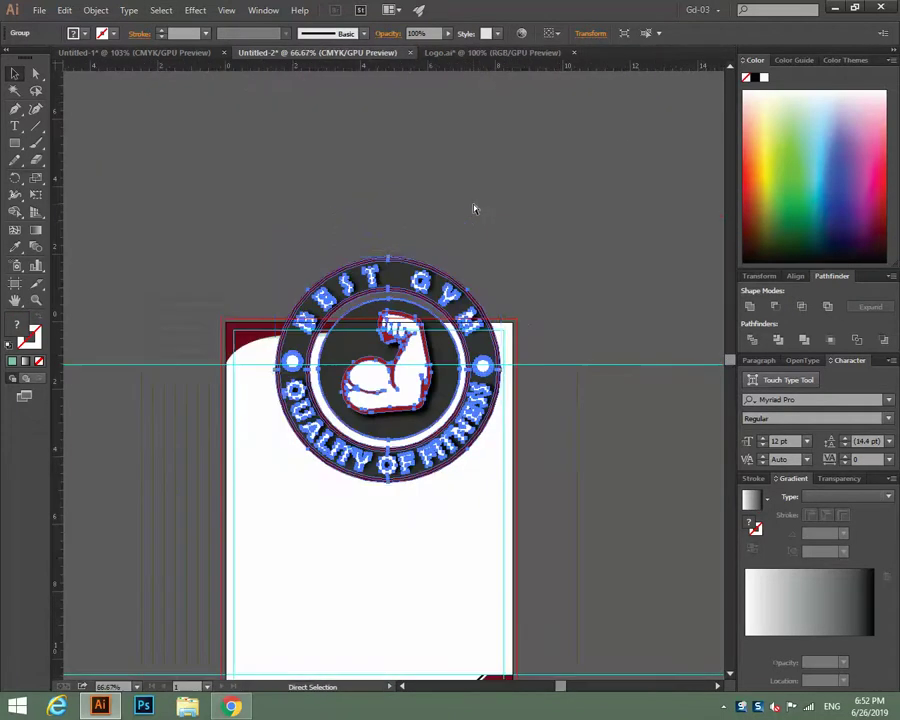
key(v)
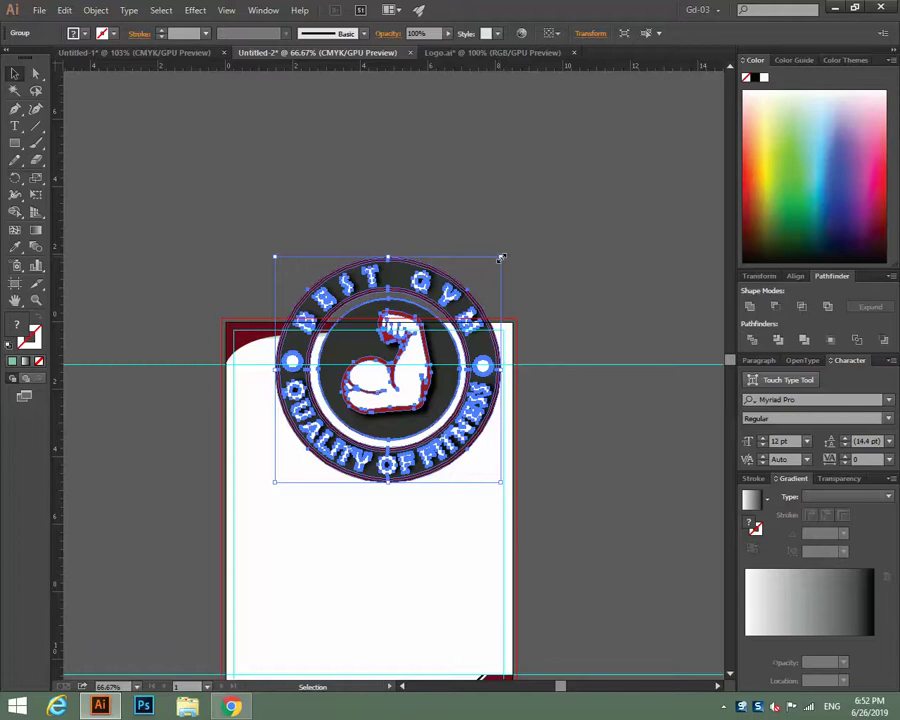
drag(501, 258, 485, 347)
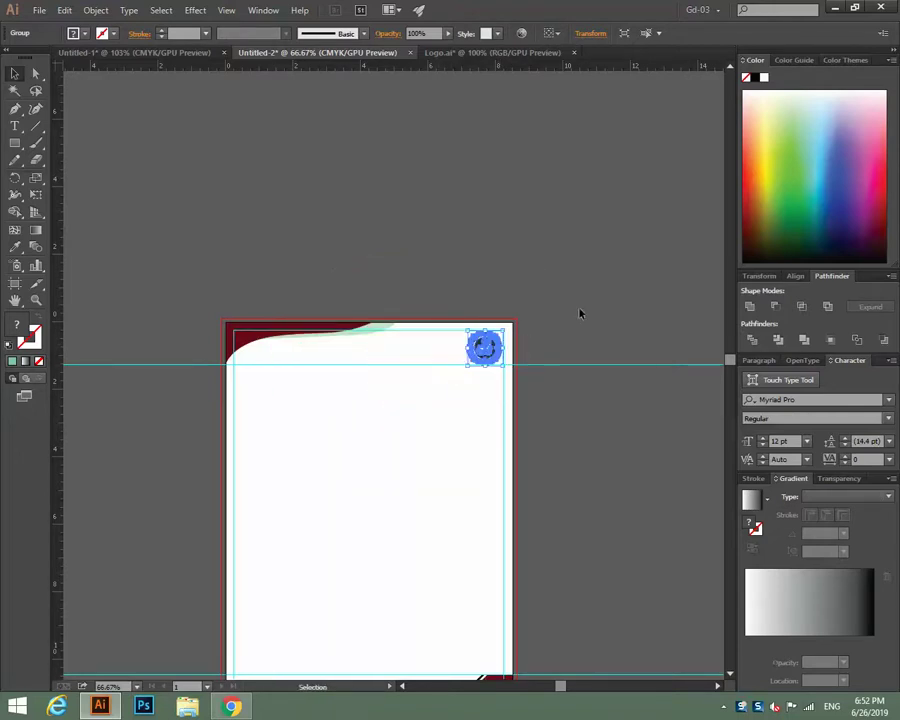
click(603, 303)
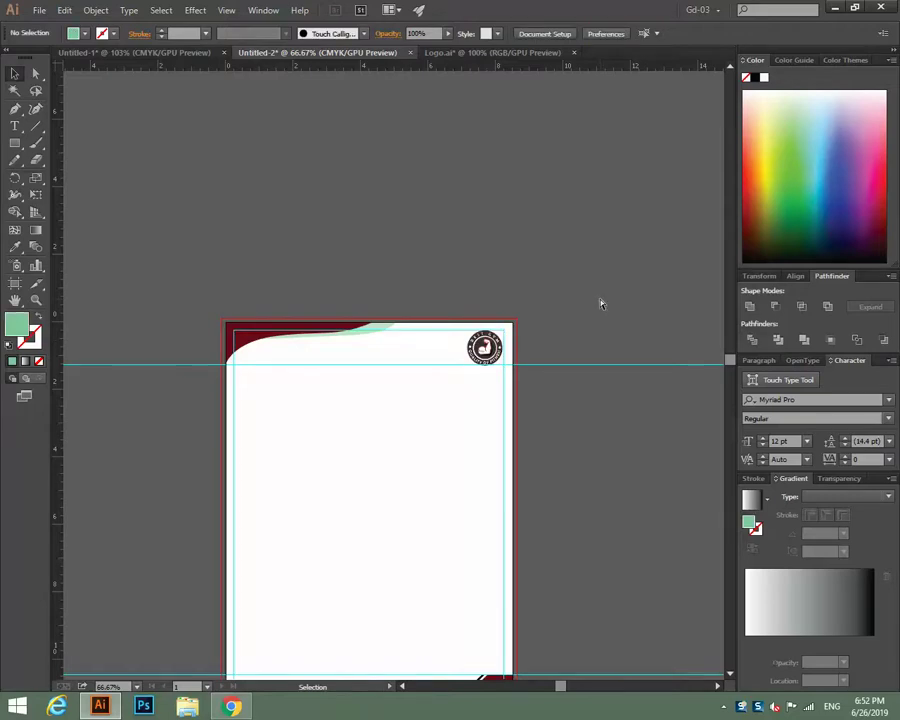
key(ctrl+equal)
key(ctrl+equal)
drag(574, 303, 388, 314)
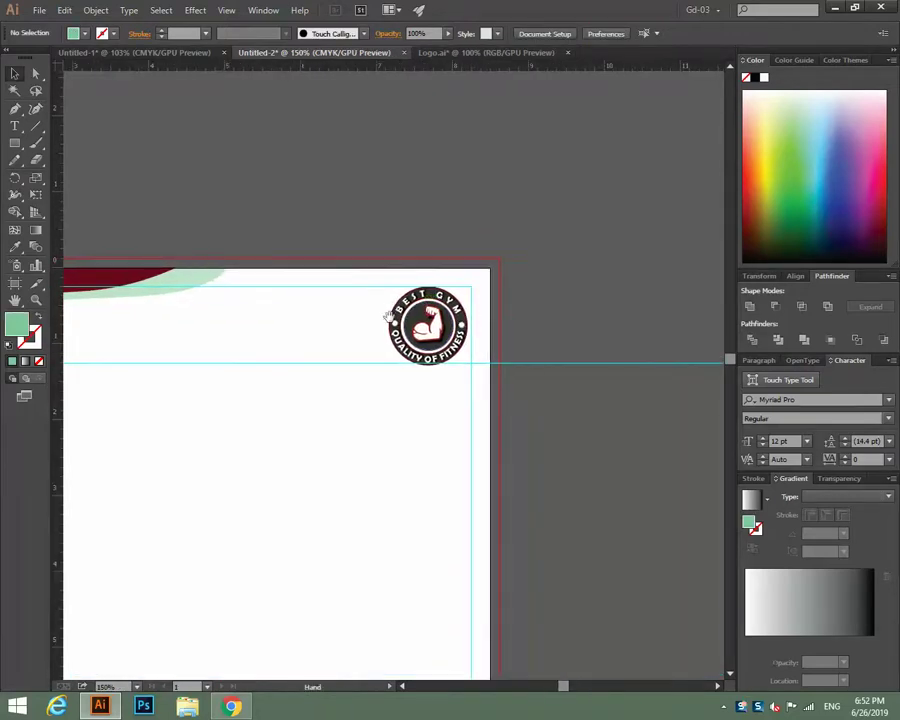
drag(460, 356, 465, 366)
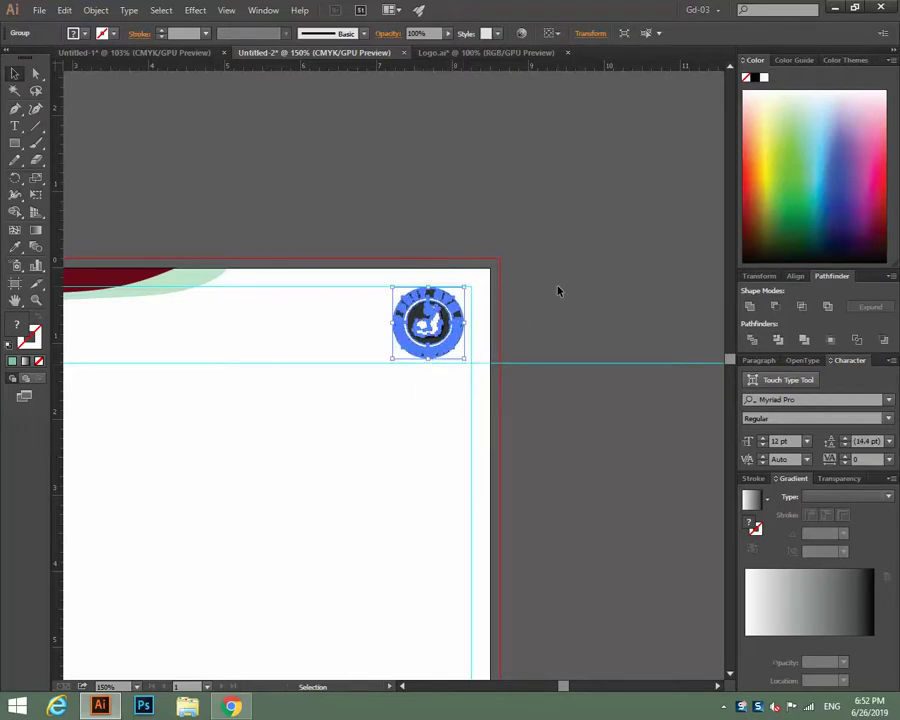
key(Right)
key(Right)
key(Right)
key(Right)
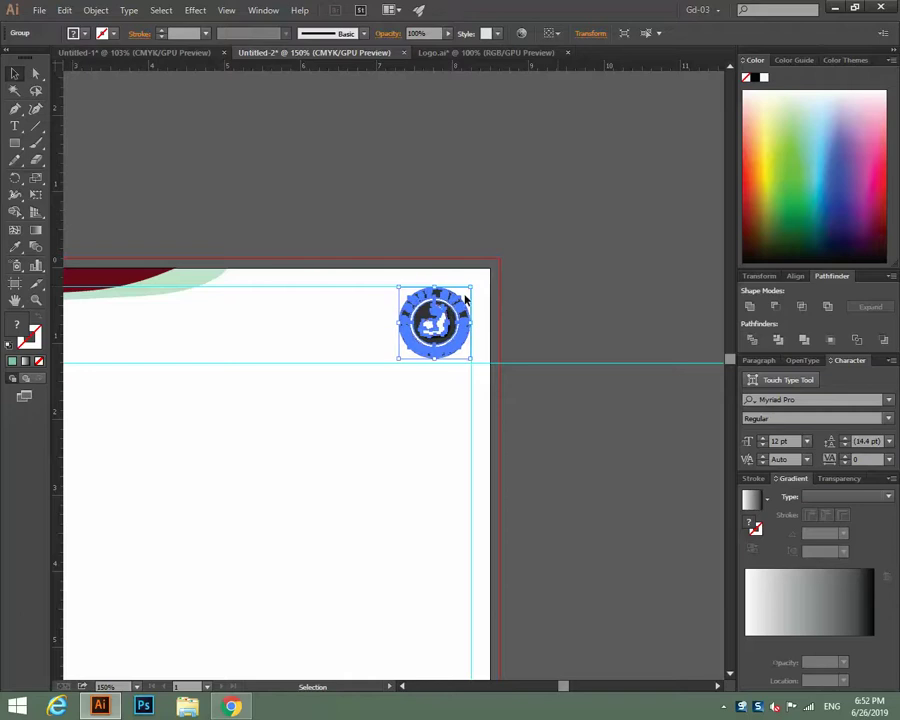
click(490, 321)
drag(458, 315, 240, 555)
Centre the large logo copy on the page and set its opacity to 10%.
key(ctrl+0)
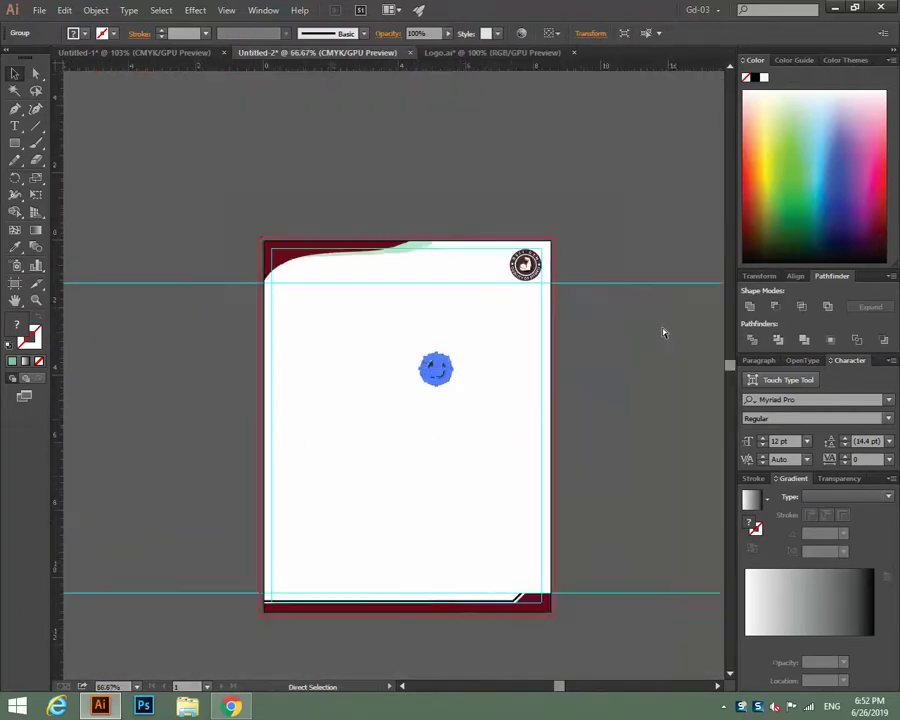
key(ctrl+minus)
drag(427, 371, 478, 476)
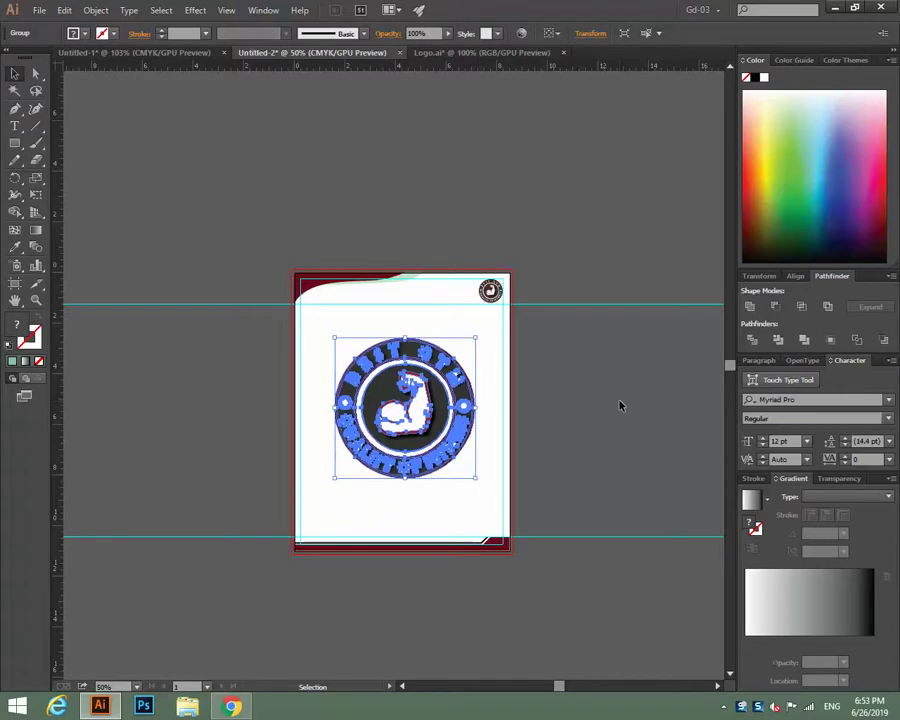
key(Down)
key(Down)
key(Down)
key(Down)
key(Down)
key(Down)
key(Down)
key(Down)
key(Down)
key(Down)
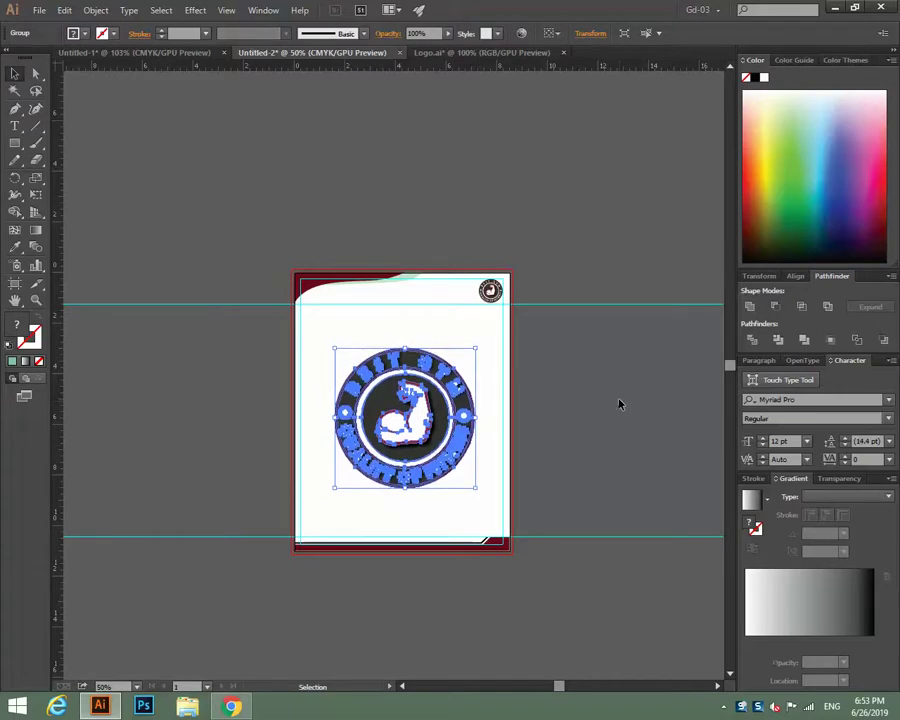
click(619, 404)
click(430, 400)
click(416, 33)
click(476, 164)
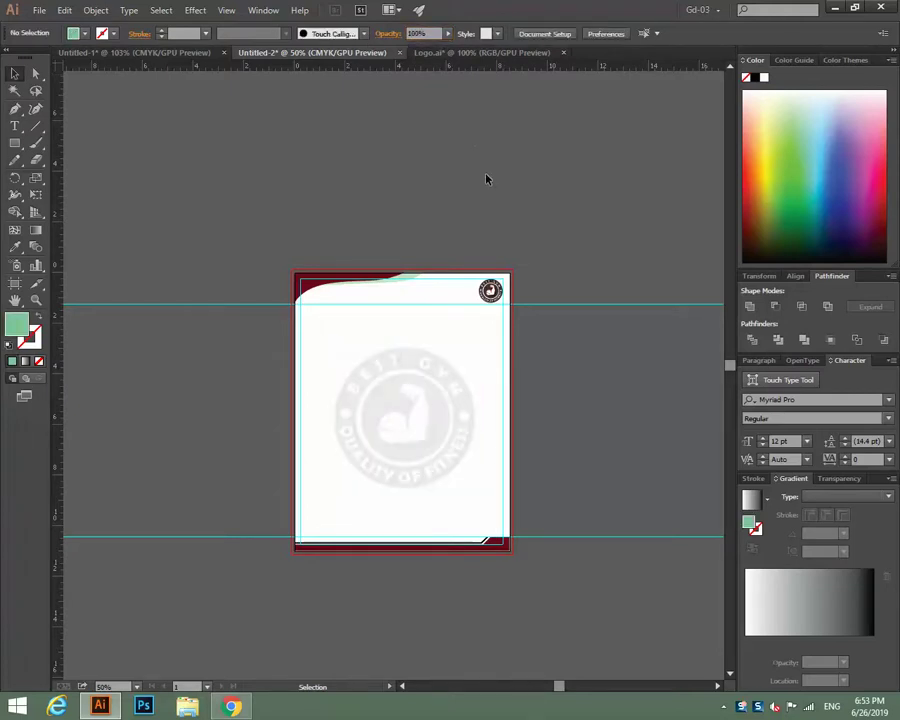
key(ctrl+plus)
key(ctrl+plus)
key(ctrl+plus)
Colour the header's thin curve with the logo's dark grey using the Eyedropper.
drag(486, 182, 323, 419)
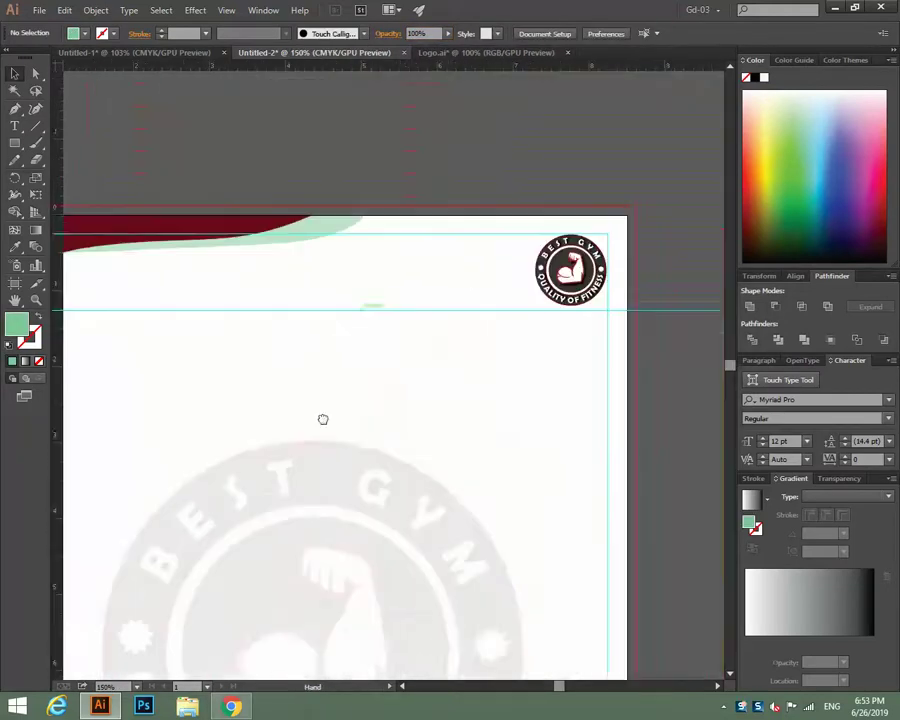
drag(467, 324, 555, 343)
click(446, 268)
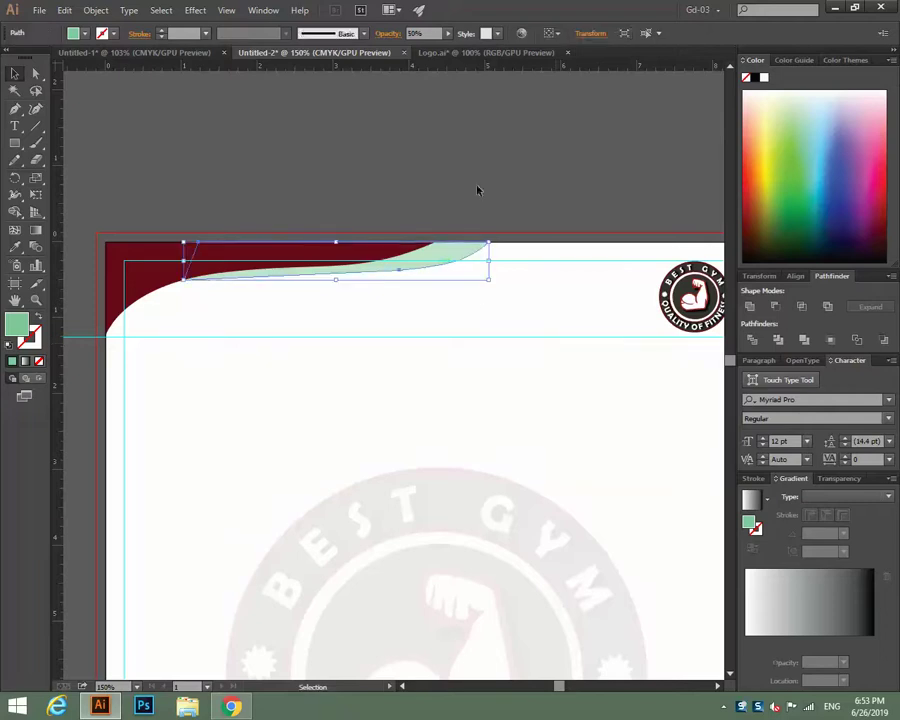
click(486, 163)
click(448, 266)
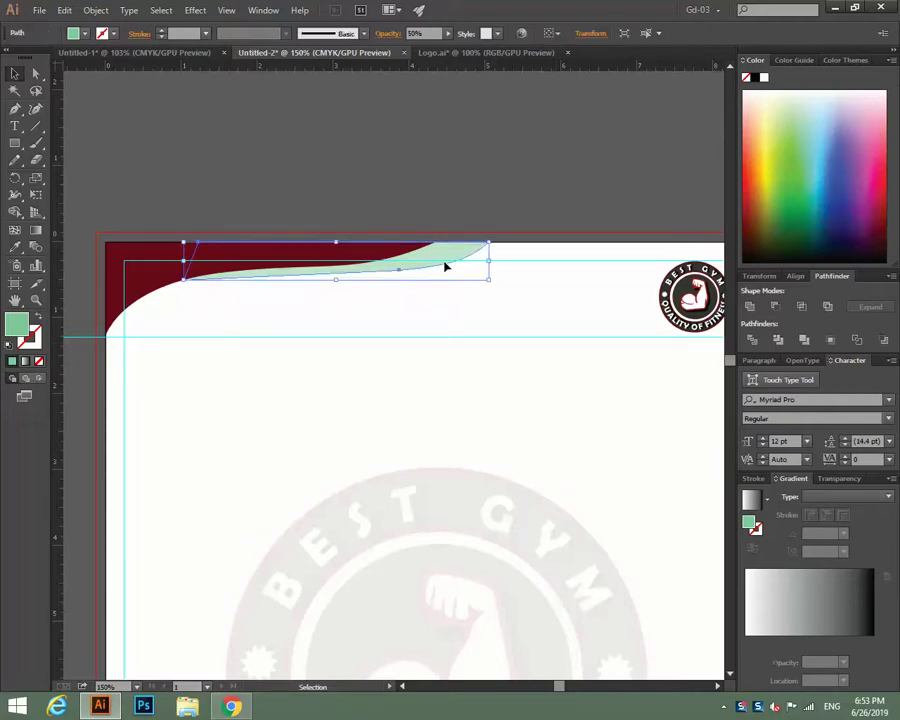
click(14, 247)
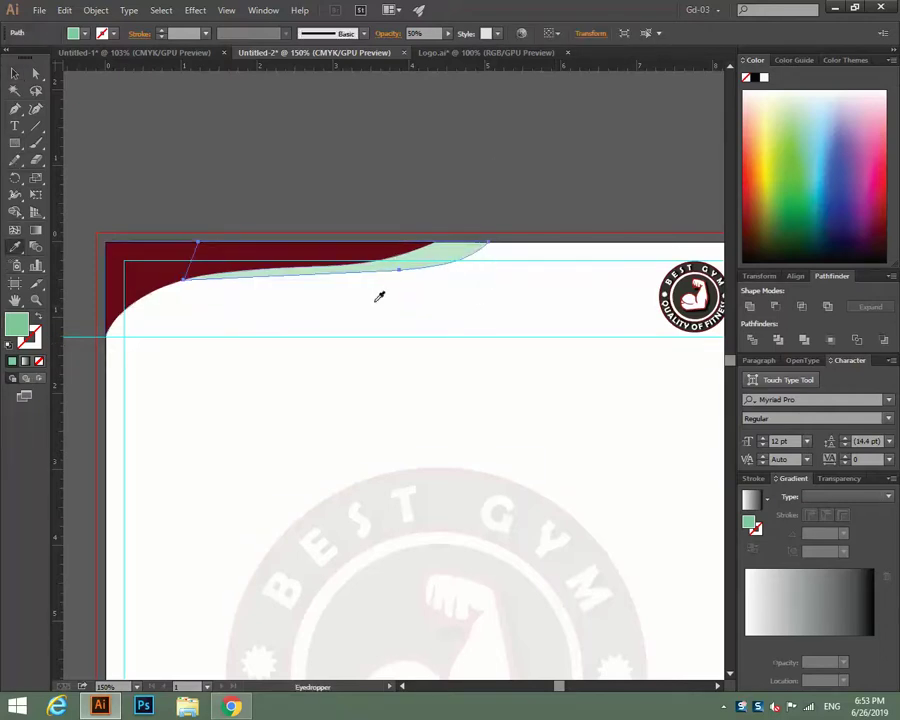
click(686, 291)
click(14, 72)
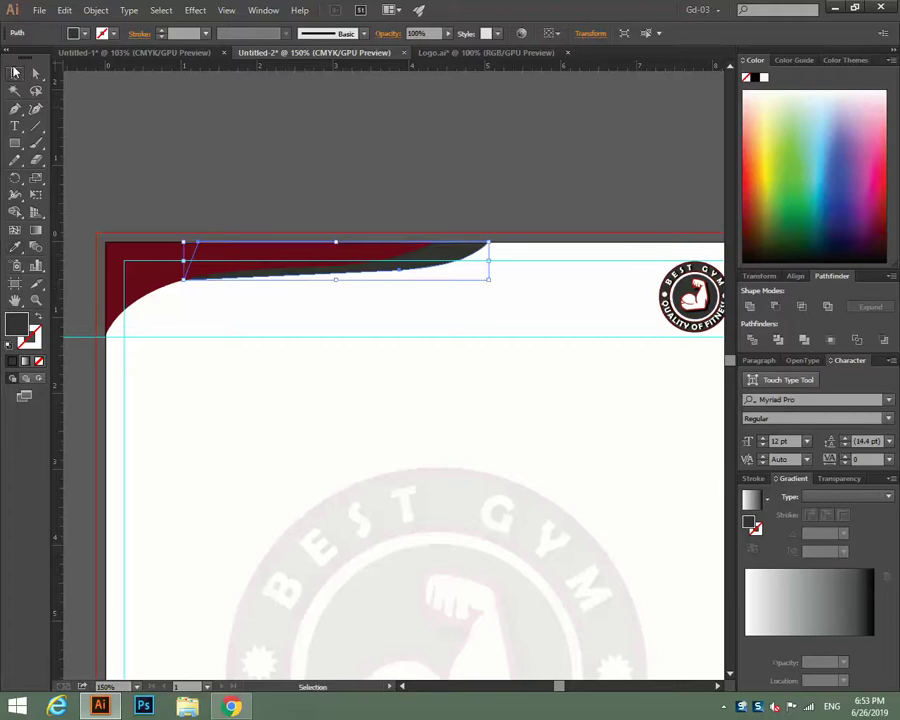
click(468, 287)
Give the footer border stripe the same dark grey as the header curve.
scroll(522, 301, down, 10)
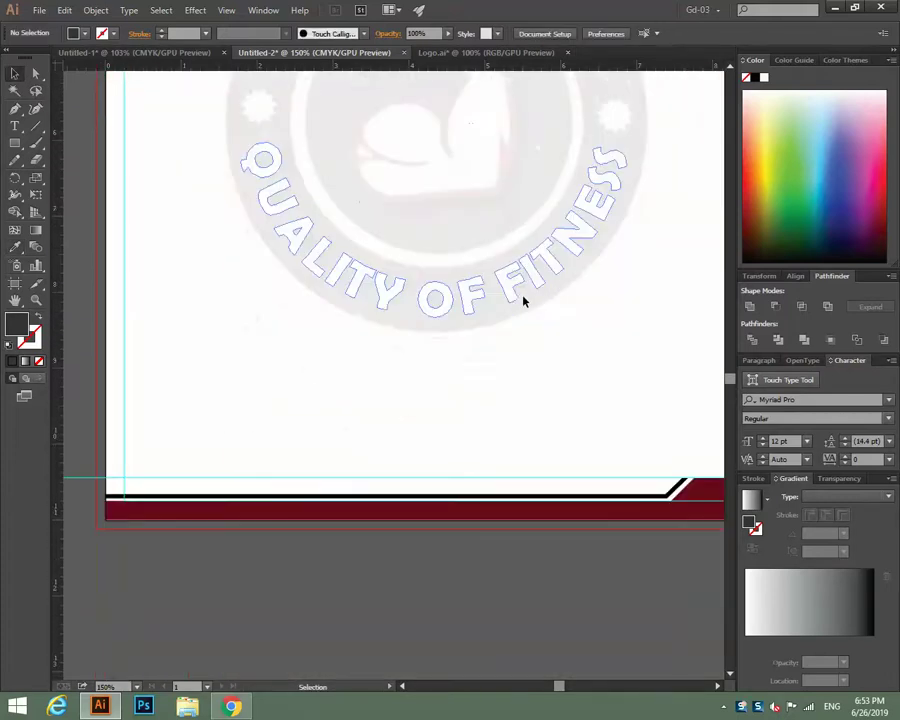
key(ctrl+minus)
key(ctrl+minus)
key(ctrl+minus)
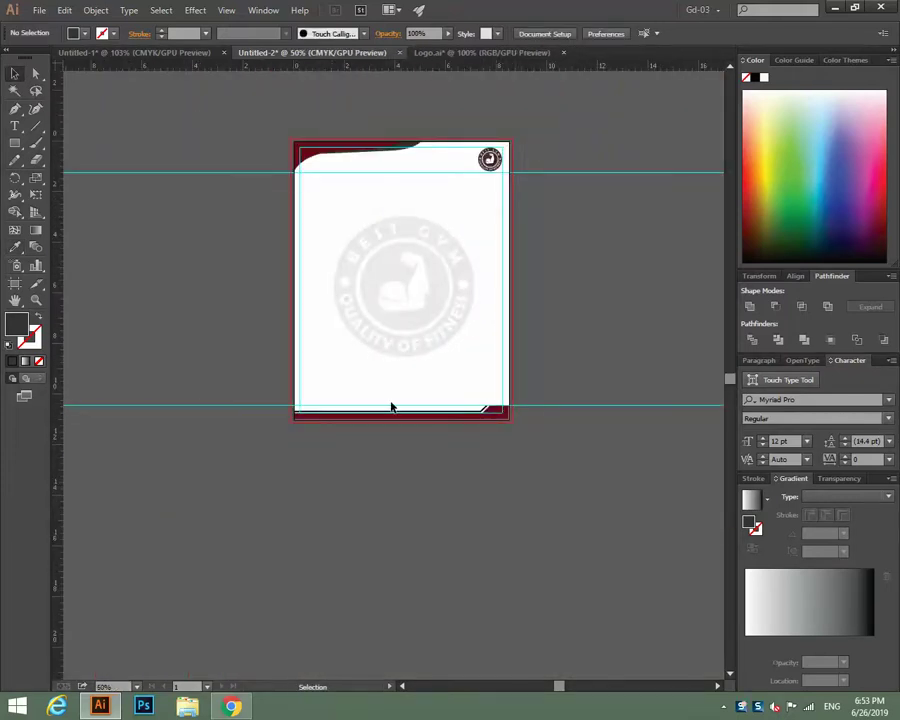
click(395, 412)
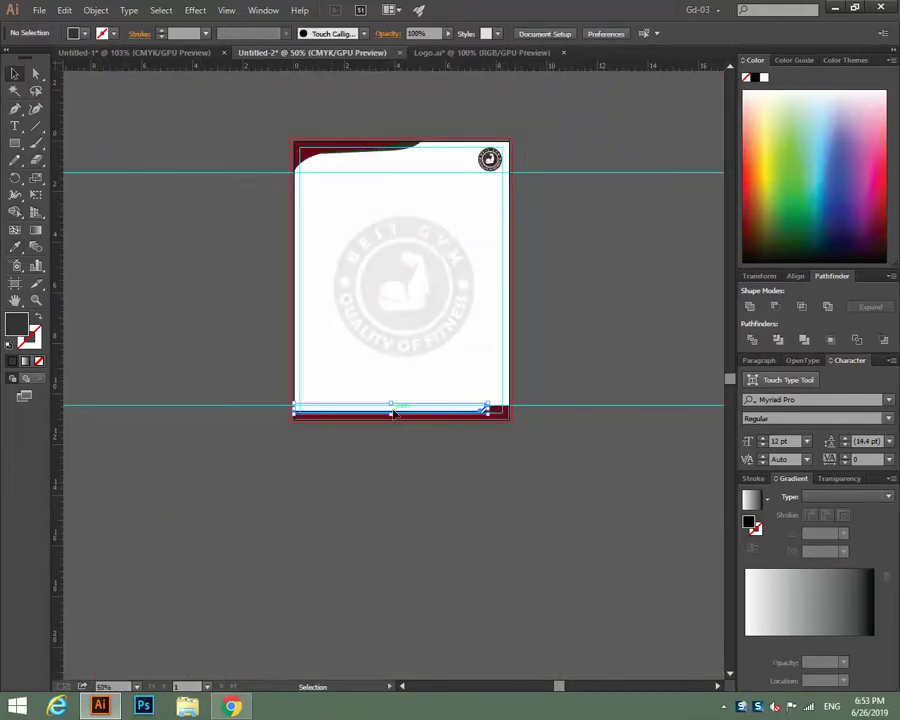
click(14, 247)
click(411, 140)
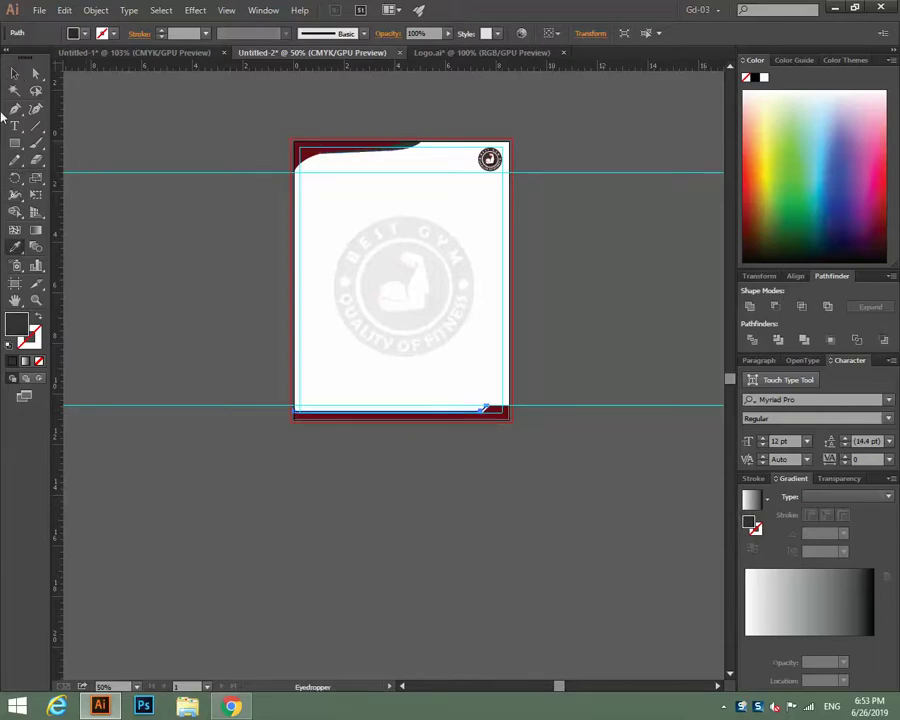
click(14, 73)
click(606, 245)
Lower the background gym logo watermark's opacity to 5%.
key(ctrl+plus)
key(ctrl+plus)
key(ctrl+plus)
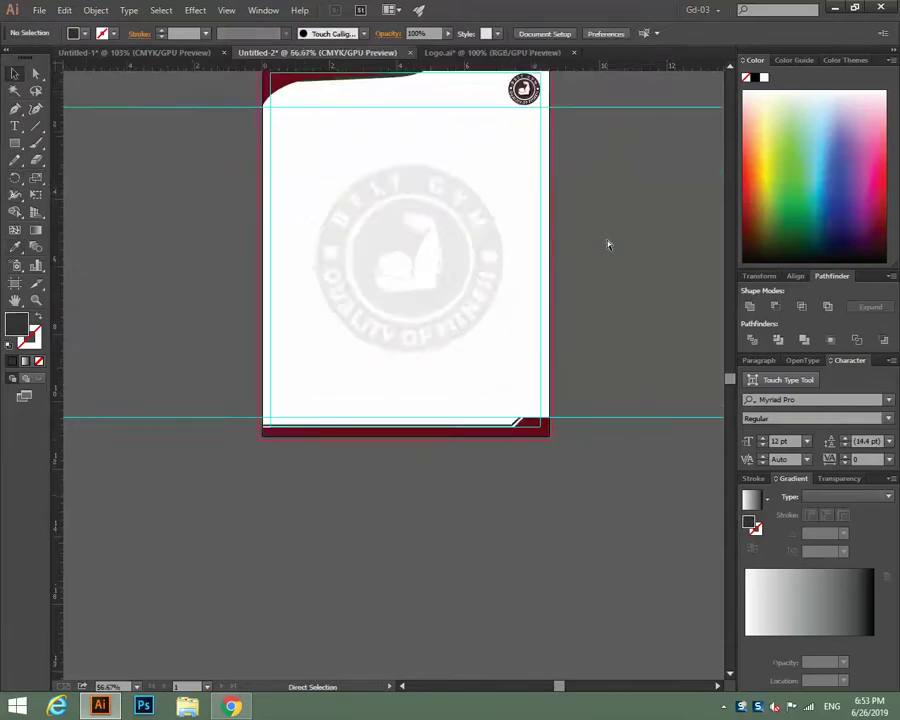
drag(606, 240, 454, 399)
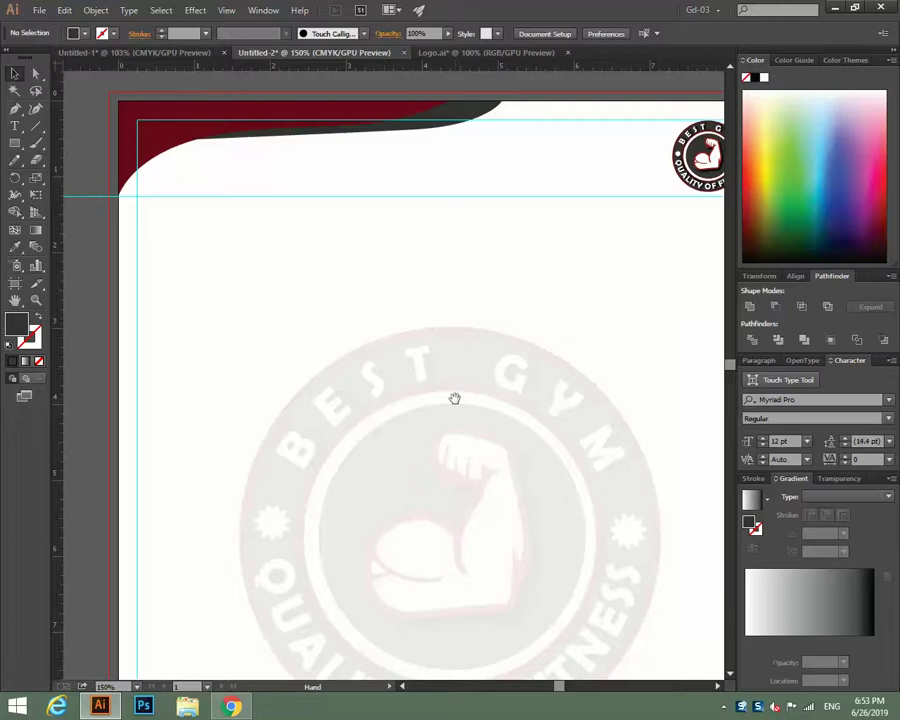
click(432, 368)
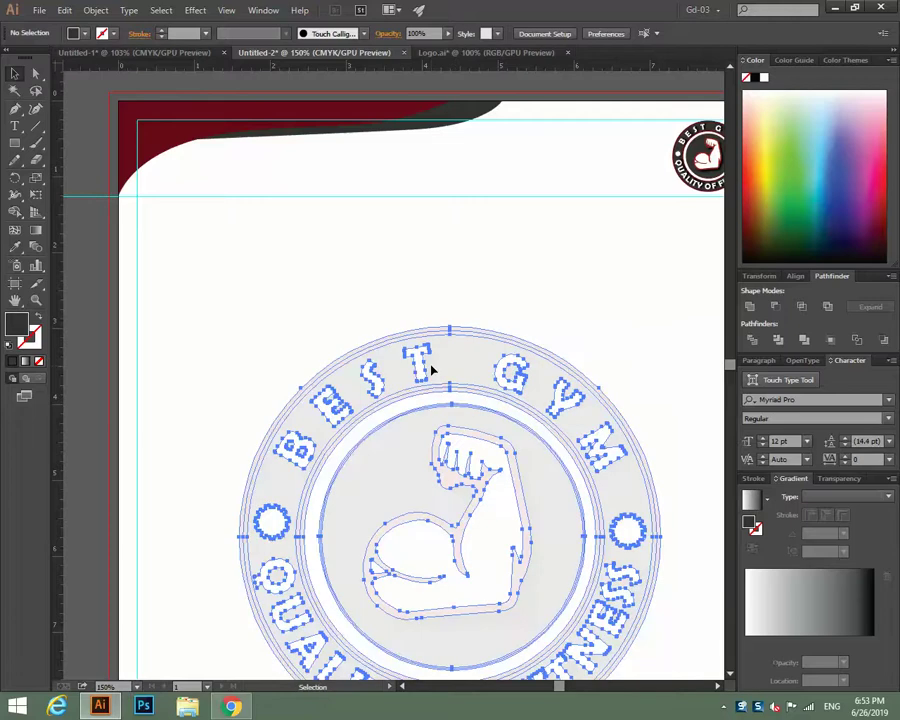
click(413, 33)
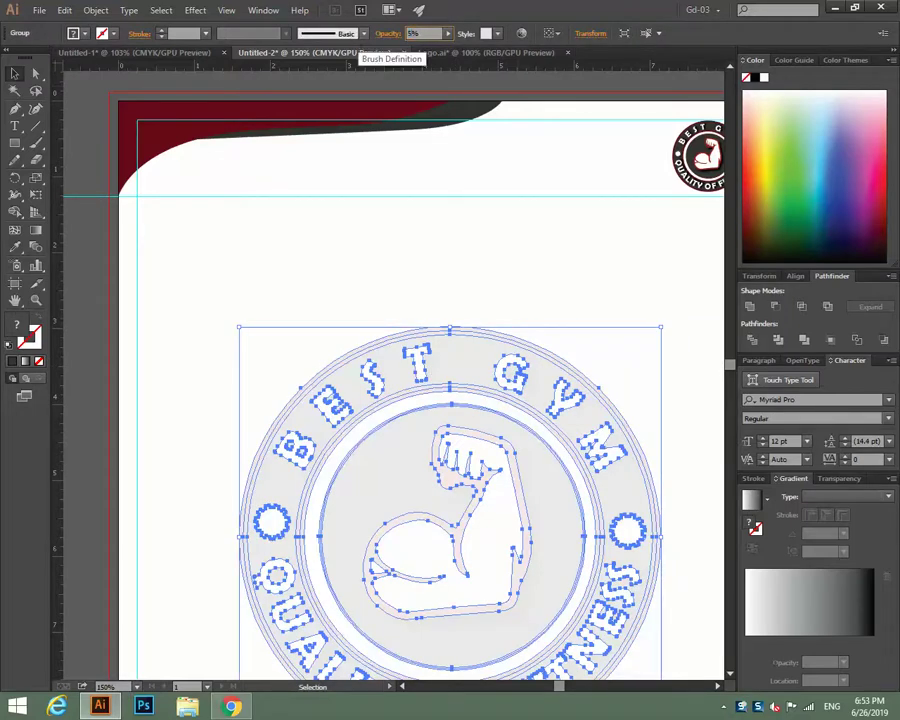
click(356, 226)
scroll(398, 296, up, 2)
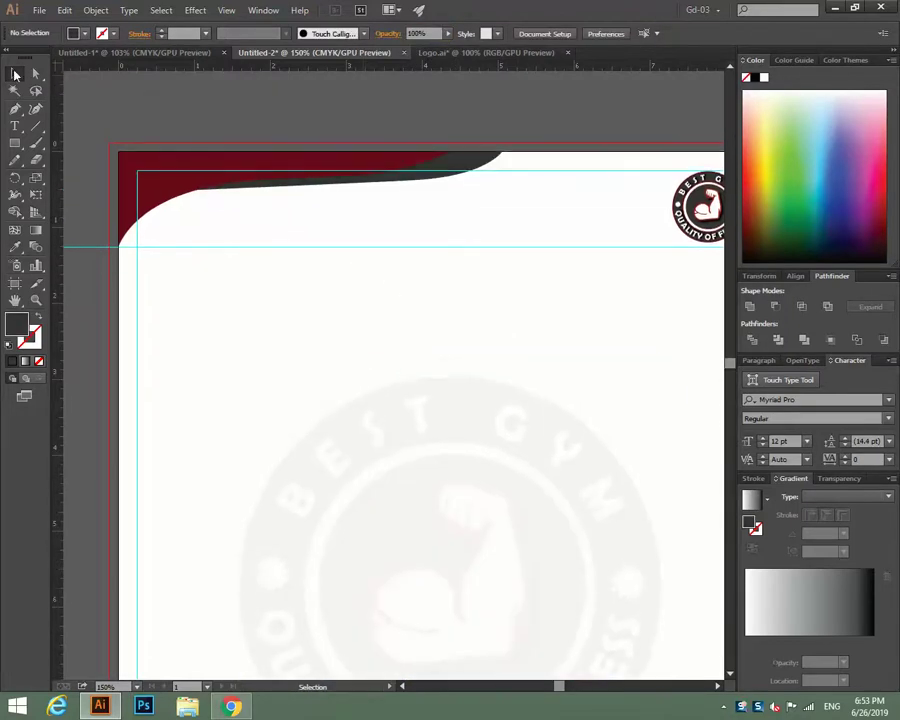
Try the Franklin Gothic Heavy font on the BEST GYM title.
click(15, 126)
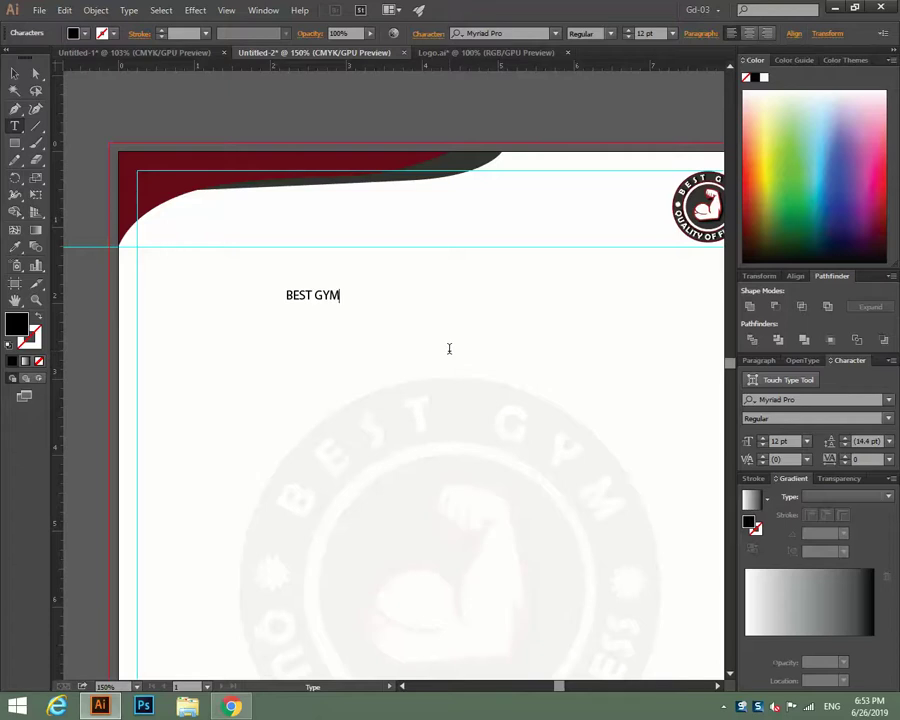
click(14, 73)
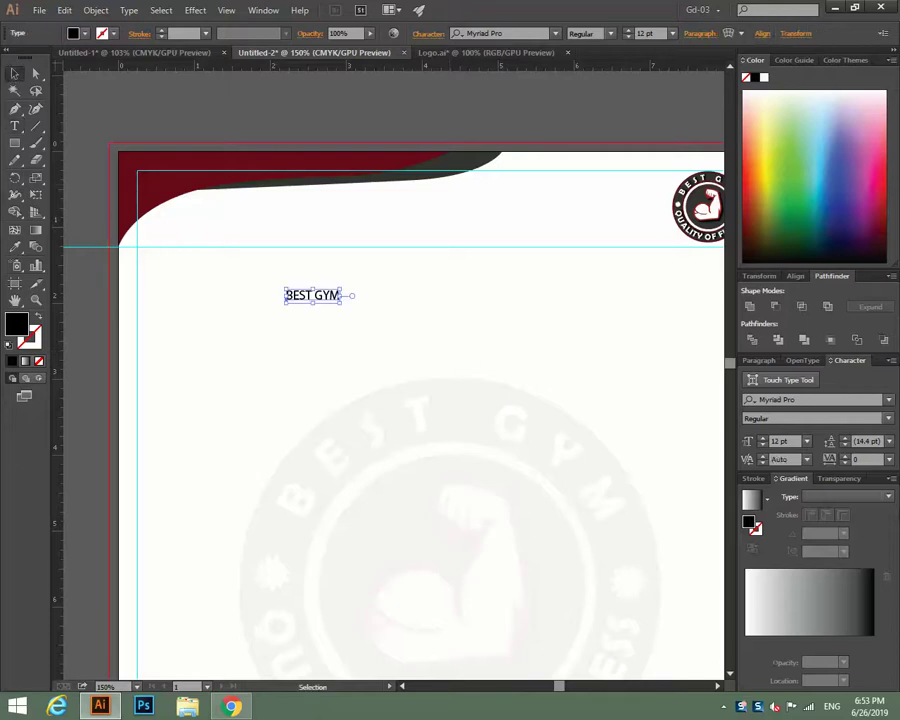
click(888, 399)
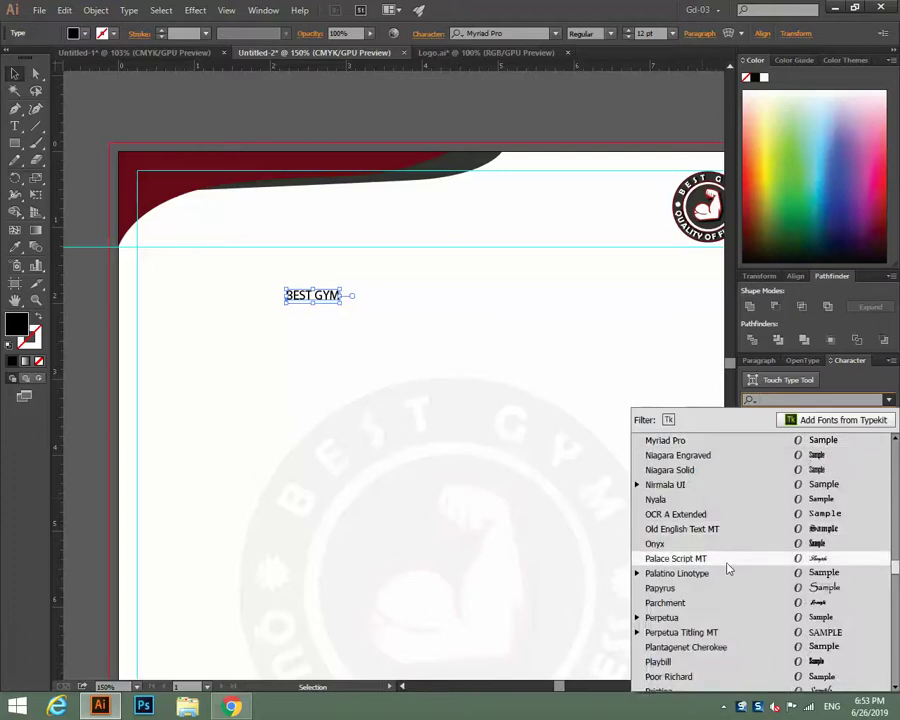
scroll(727, 568, up, 20)
scroll(727, 568, up, 5)
scroll(727, 568, down, 4)
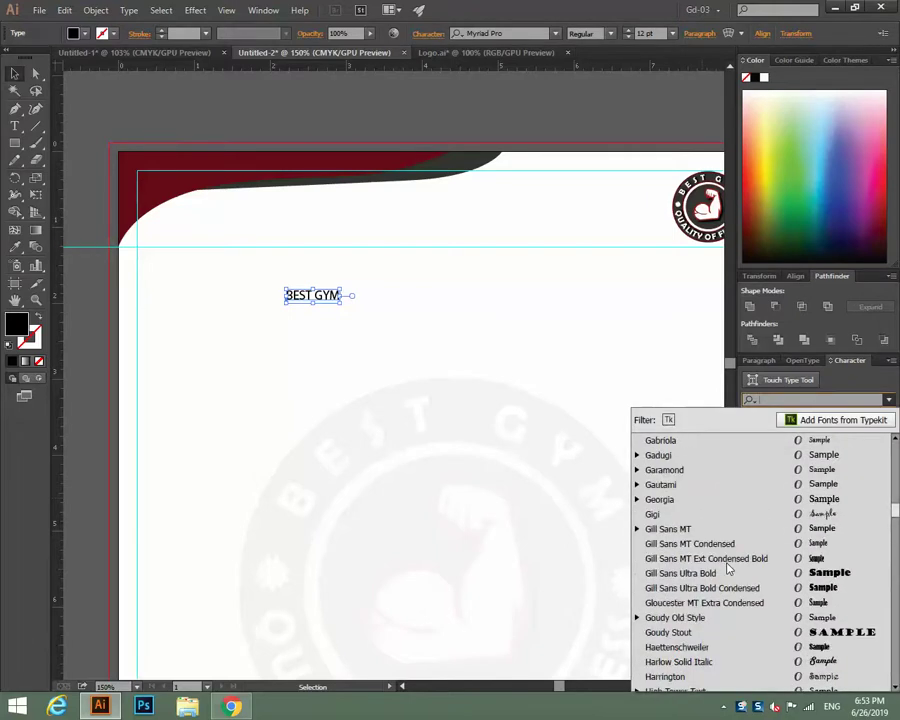
scroll(727, 568, up, 4)
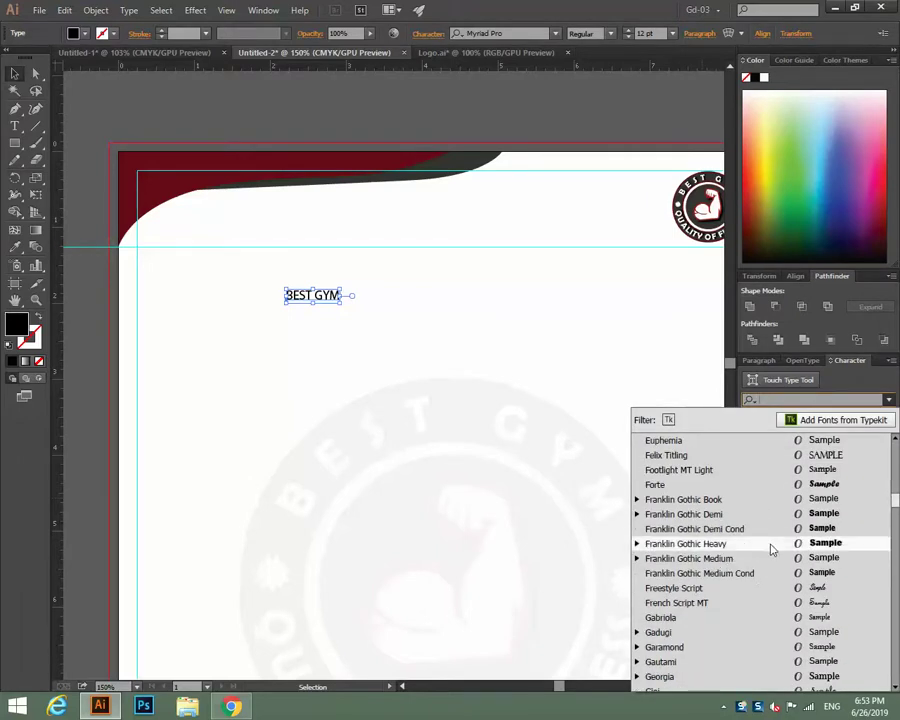
click(749, 544)
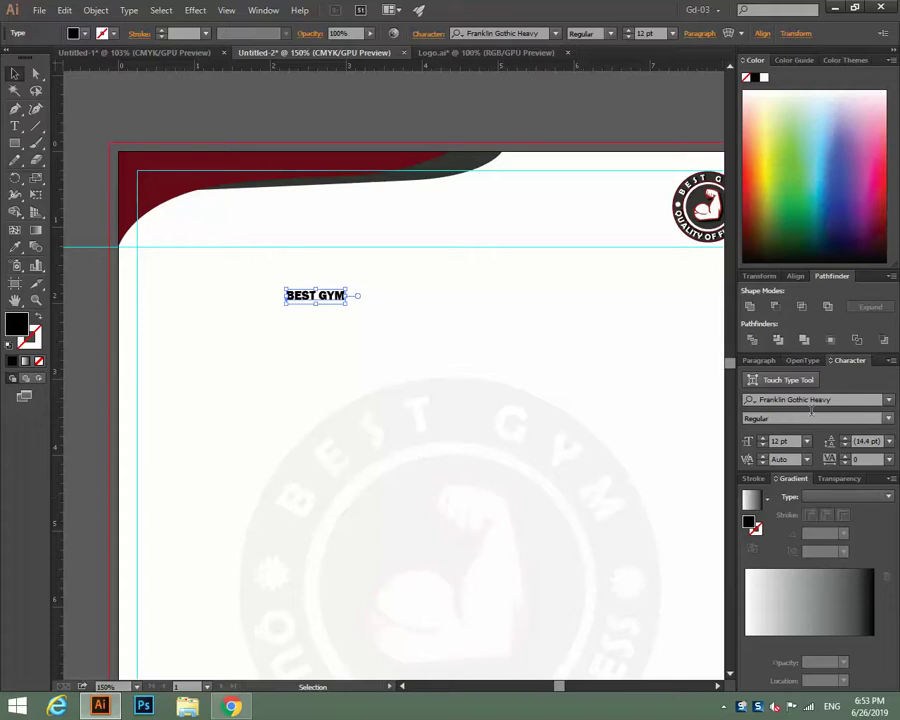
Switch BEST GYM to Bernard MT Condensed and enlarge it to 47 pt.
click(888, 400)
scroll(754, 530, up, 5)
scroll(754, 530, up, 15)
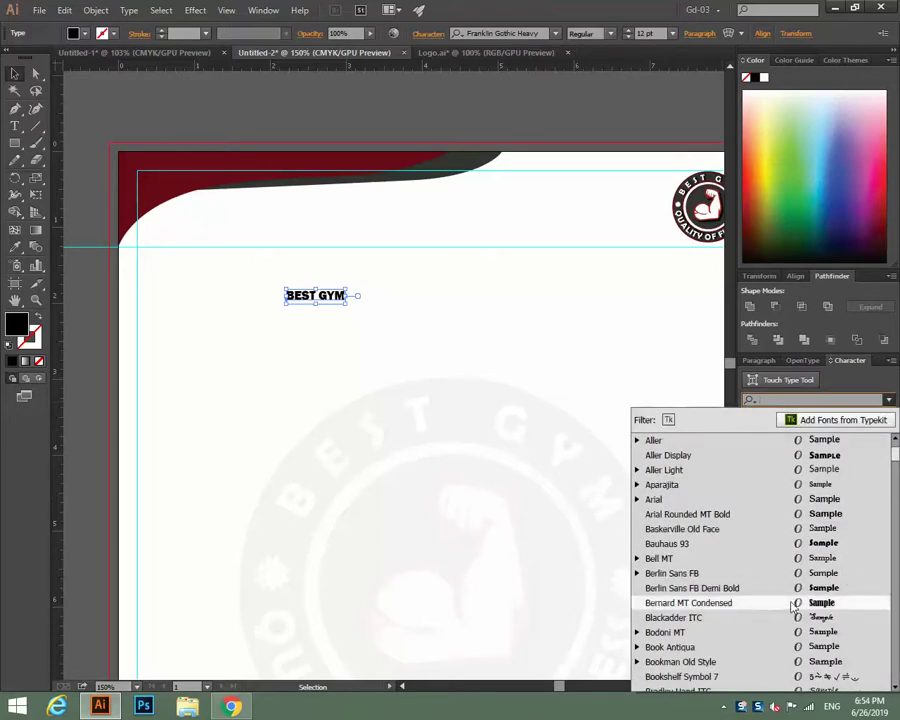
click(757, 603)
click(763, 438)
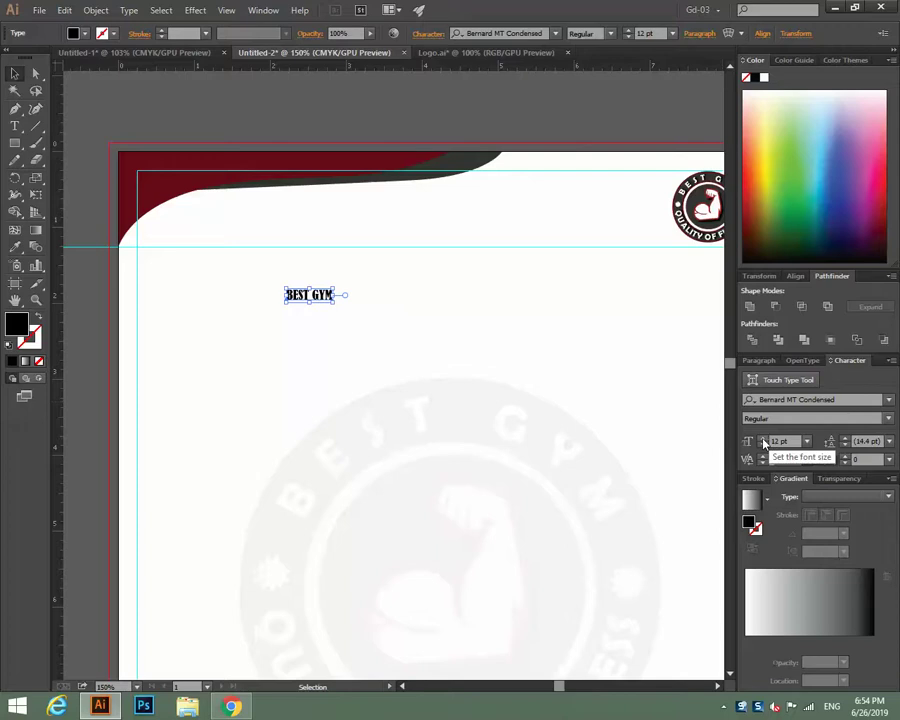
click(763, 441)
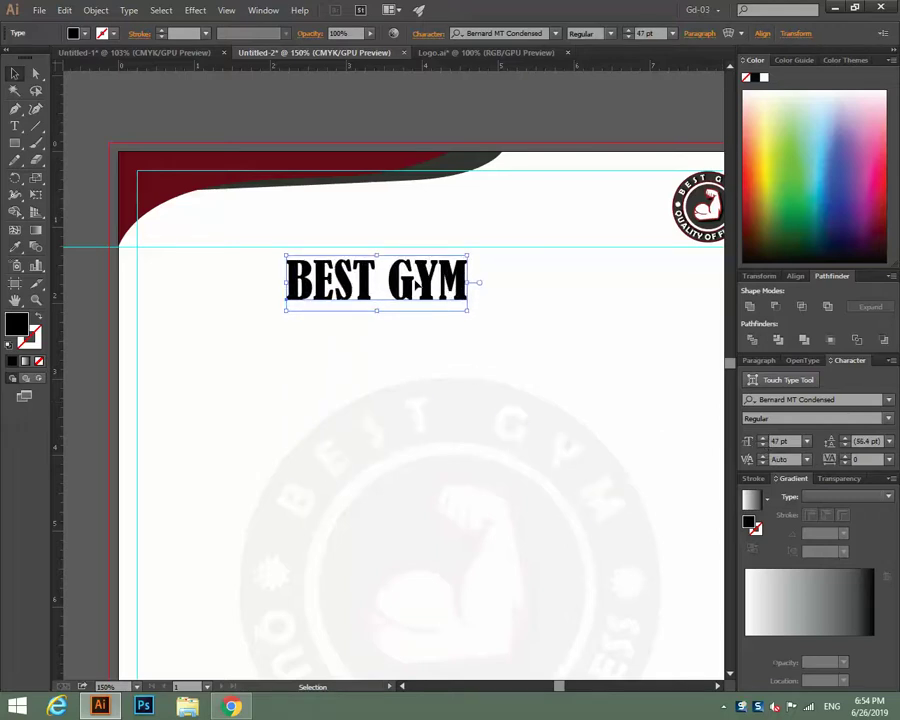
Move BEST GYM up into the header and set its size to 40 pt.
drag(415, 285, 526, 229)
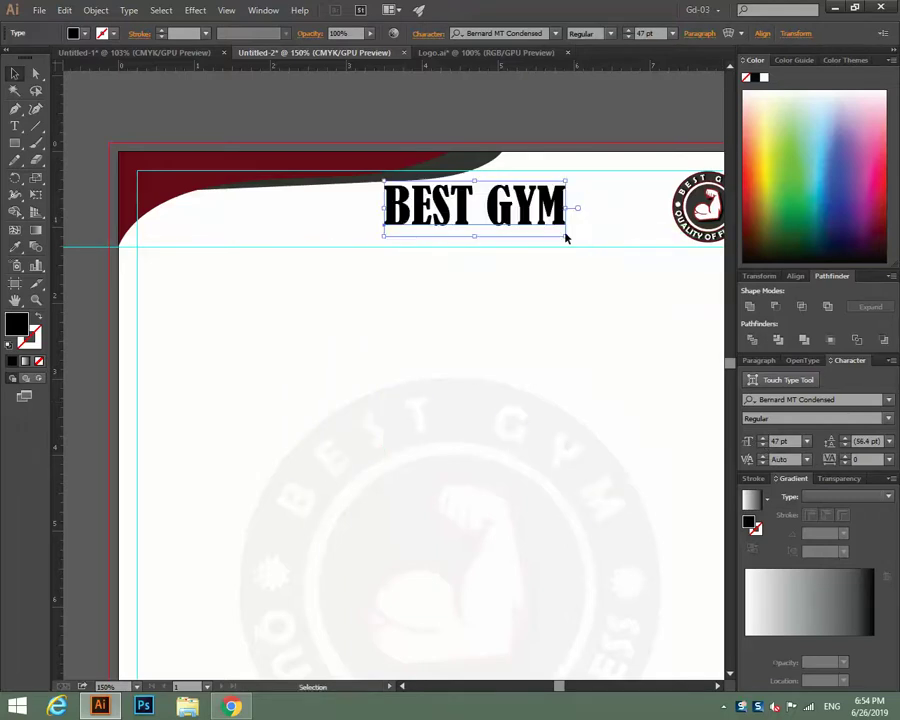
click(763, 446)
click(763, 446)
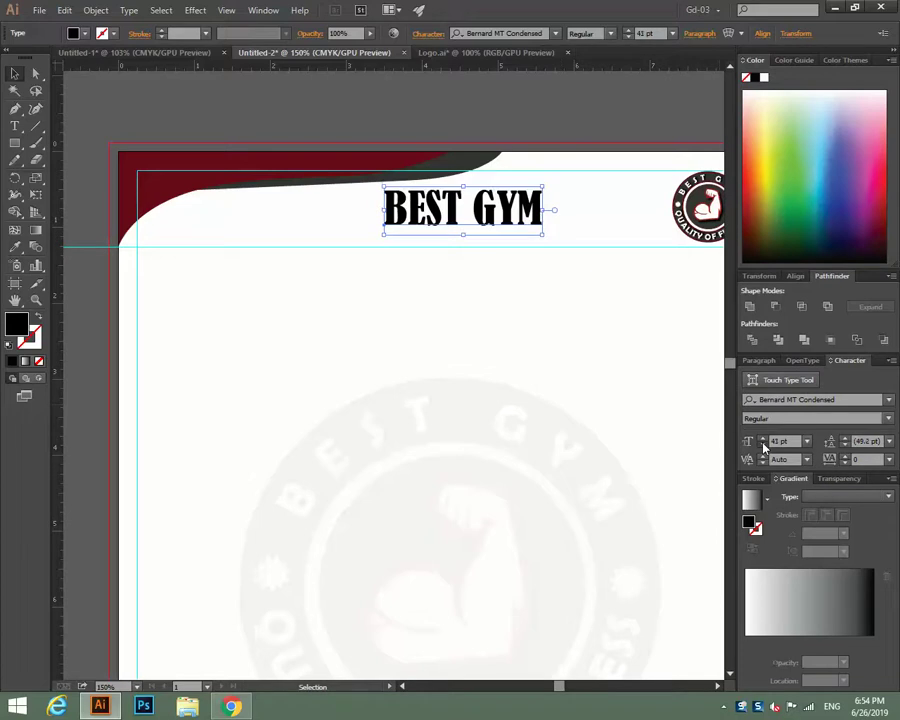
click(763, 446)
click(763, 446)
click(763, 438)
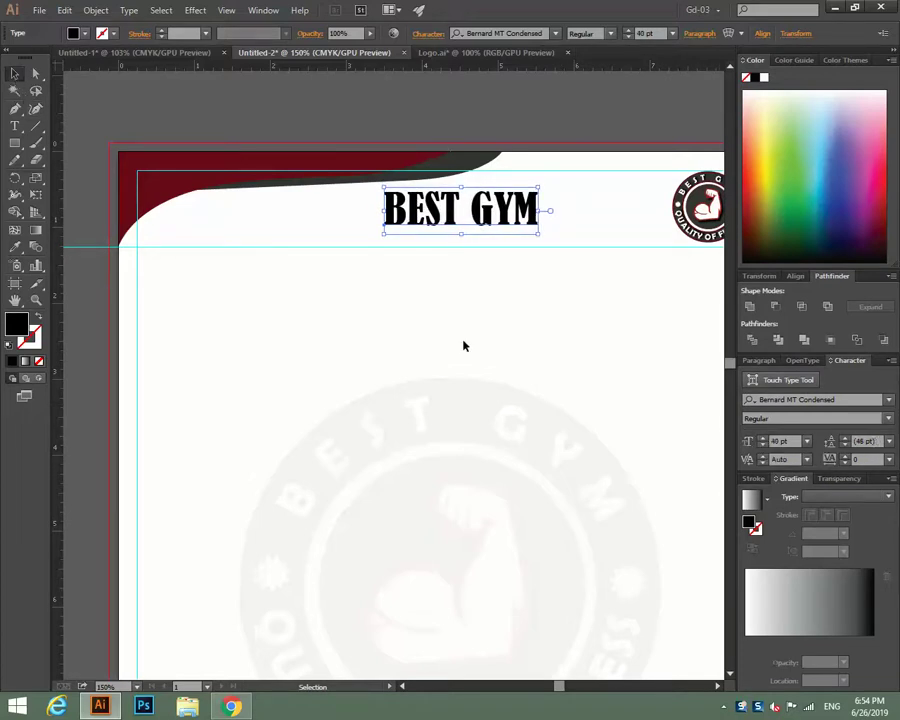
Nudge the BEST GYM title right and up beside the logo.
key(Up)
key(Right)
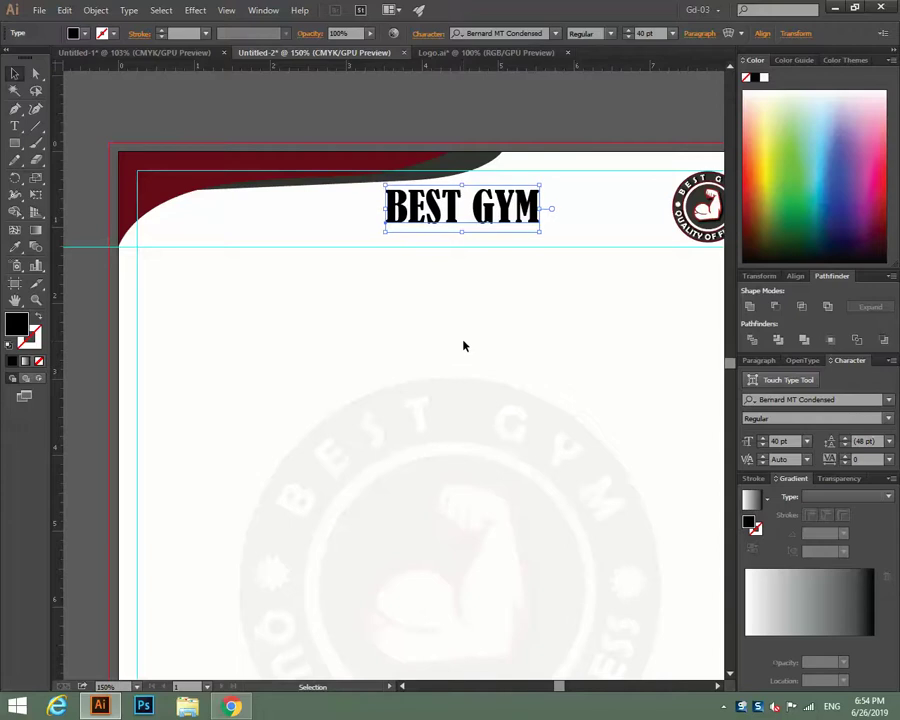
key(Right)
key(Right)
key(Right)
key(Right)
key(Right)
key(Right)
key(Right)
key(Right)
key(Right)
key(Right)
key(Right)
key(Right)
key(Right)
key(Right)
key(Right)
key(Right)
key(Right)
key(Right)
key(Right)
key(Right)
key(Right)
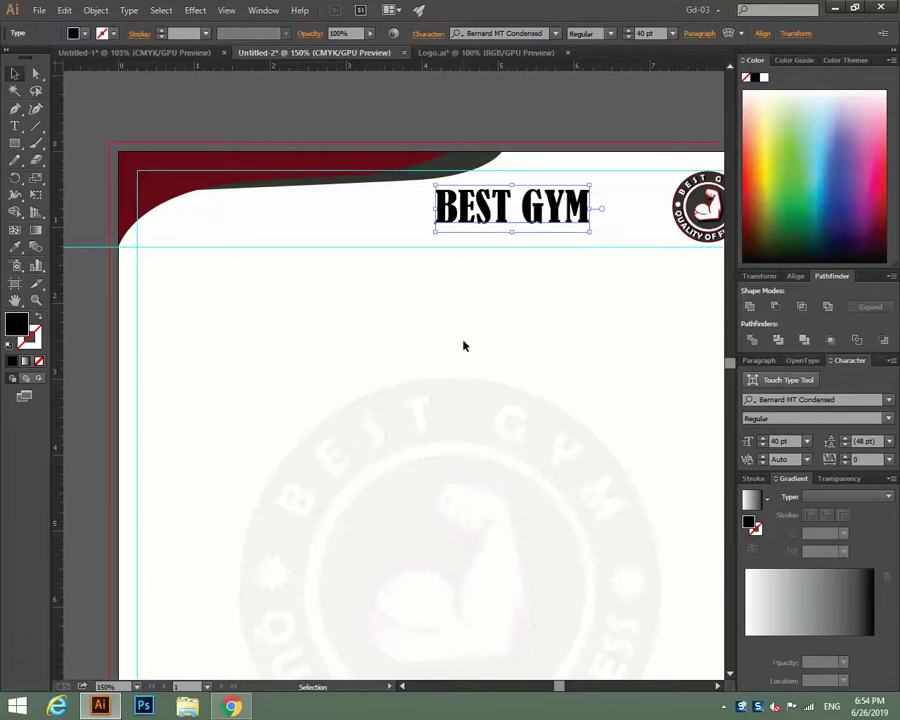
key(Right)
key(Right)
key(Right)
key(Right)
key(Right)
key(Right)
key(Right)
key(Right)
key(Right)
key(Right)
key(Right)
key(Right)
key(Right)
key(Right)
key(Right)
key(Right)
key(Right)
key(Right)
key(Right)
key(Right)
key(Right)
key(Right)
key(Right)
key(Right)
key(Right)
key(Right)
key(Right)
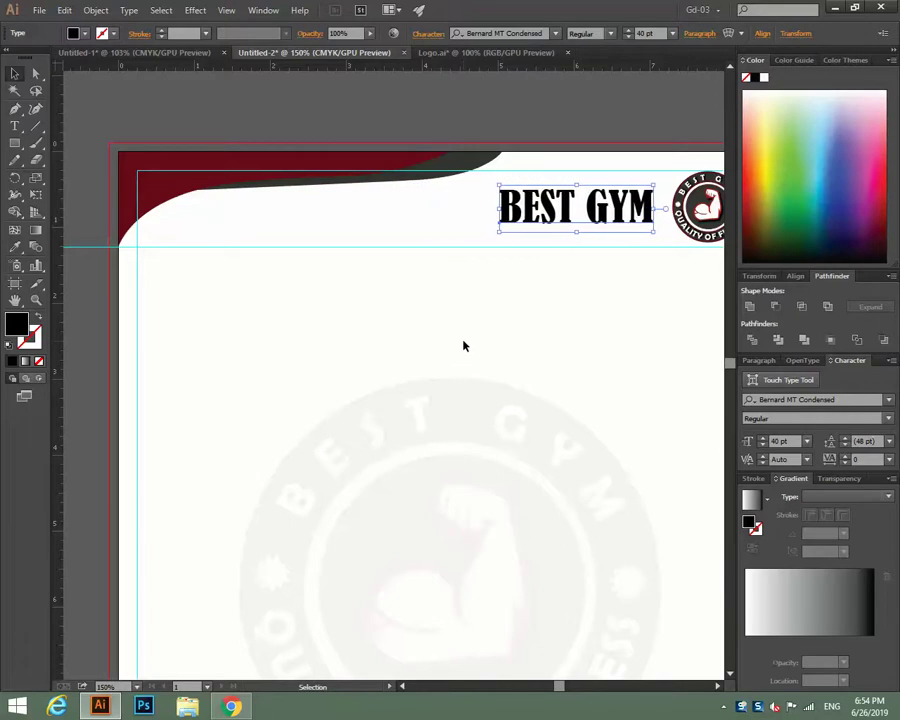
key(Up)
key(Up)
key(Up)
key(Up)
key(Up)
key(Up)
key(Up)
key(Up)
key(Up)
key(Up)
key(Up)
key(Up)
key(Up)
key(Up)
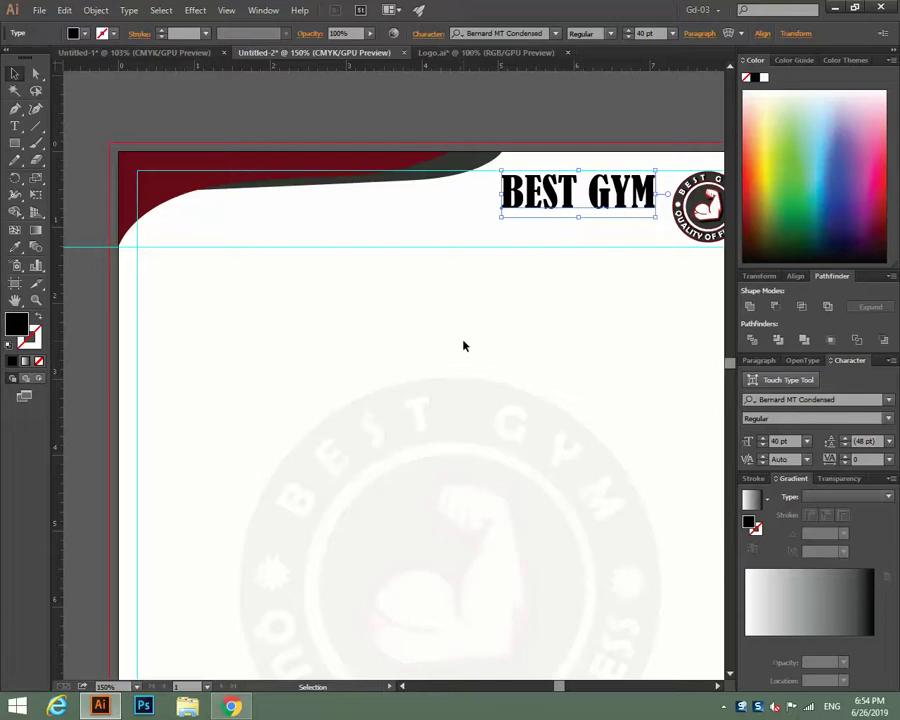
Check the title's placement and apply a sampled colour to BEST GYM.
click(474, 120)
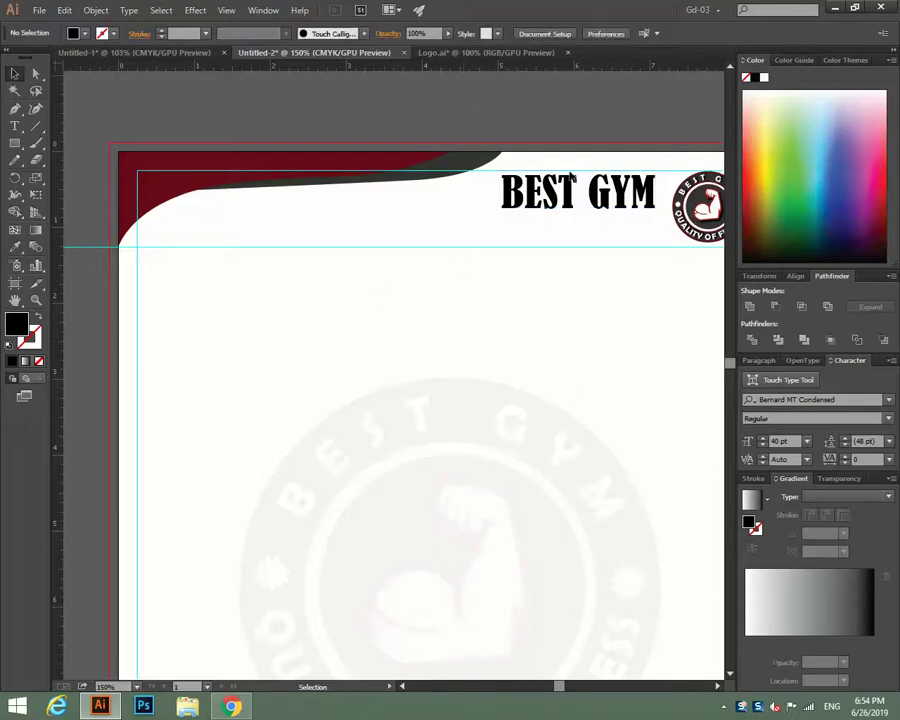
click(534, 206)
click(15, 247)
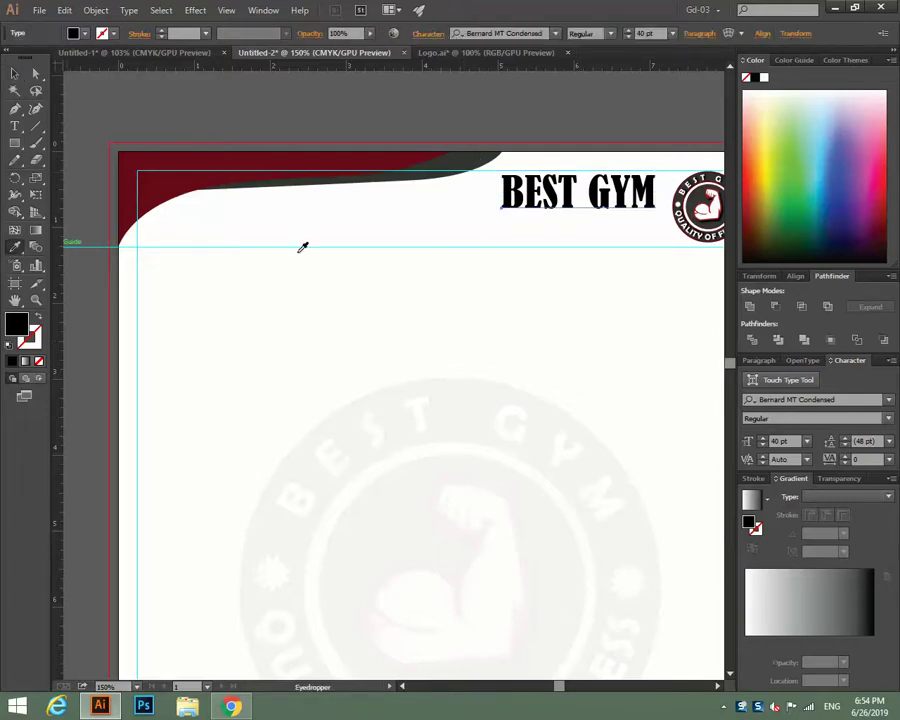
click(15, 73)
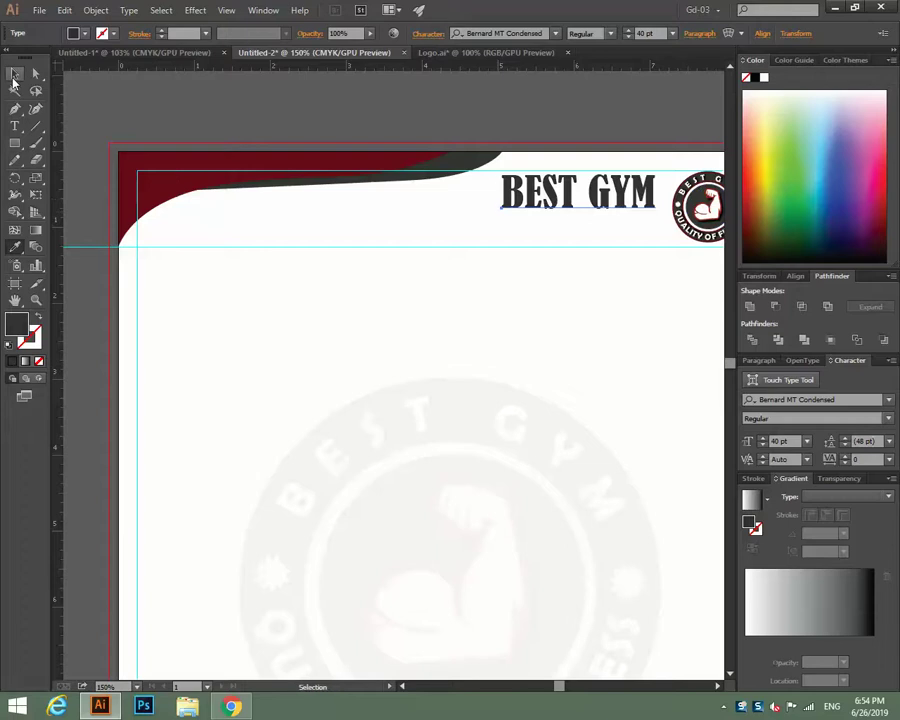
click(276, 122)
Type the tagline 'Qua;ity Of Fitness' below the header.
click(16, 127)
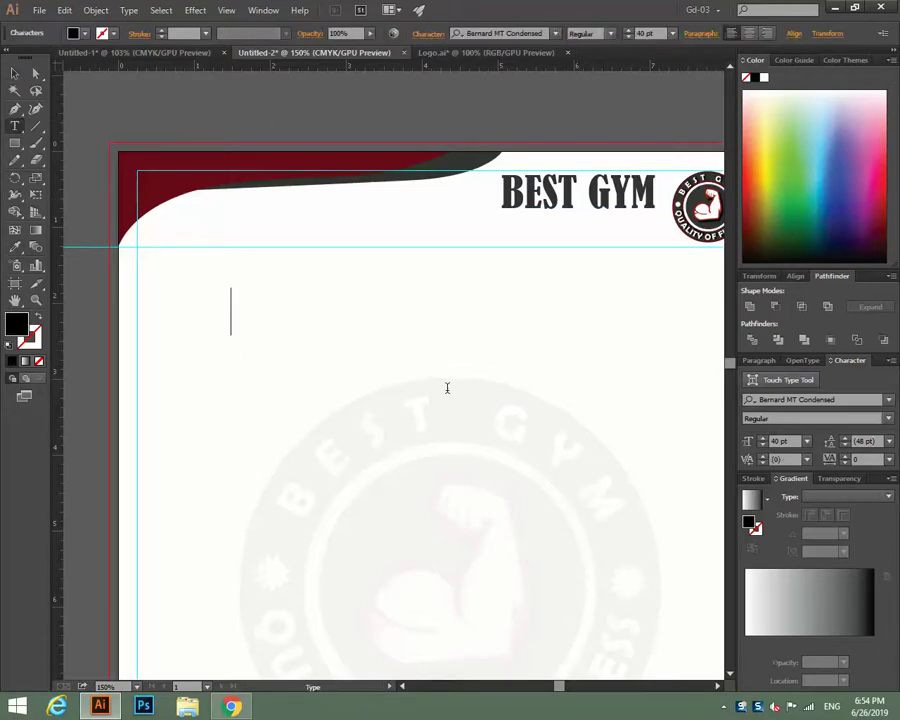
text(Qu)
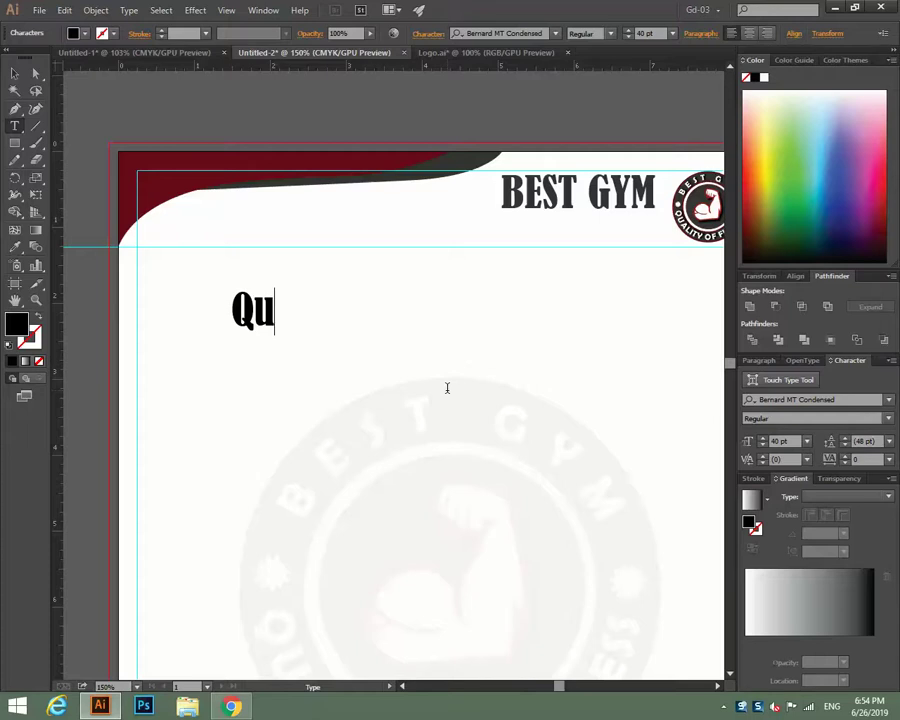
text(a)
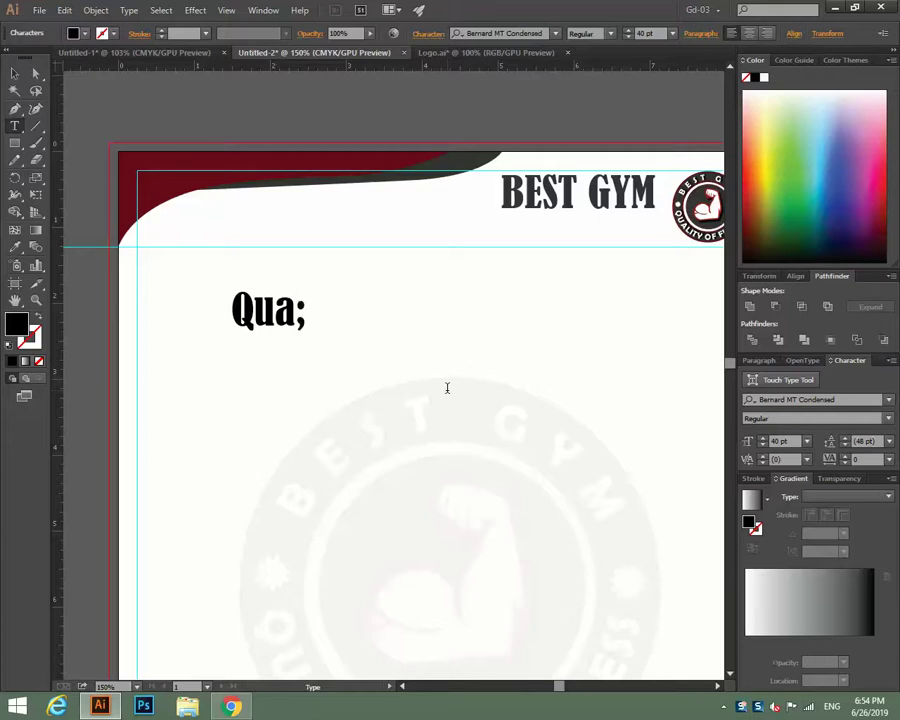
text(;ity)
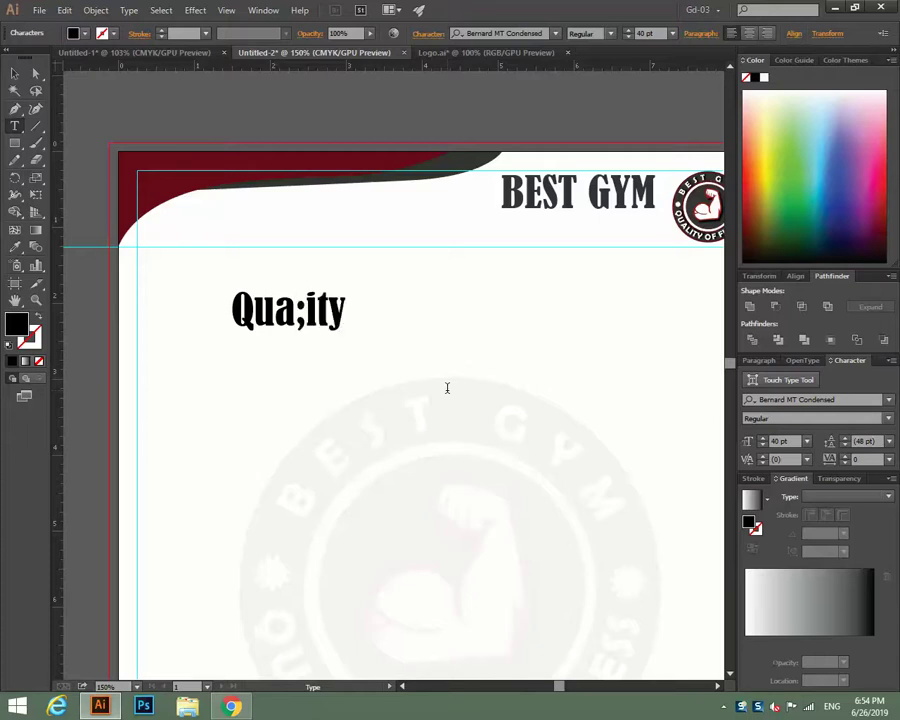
text( Of)
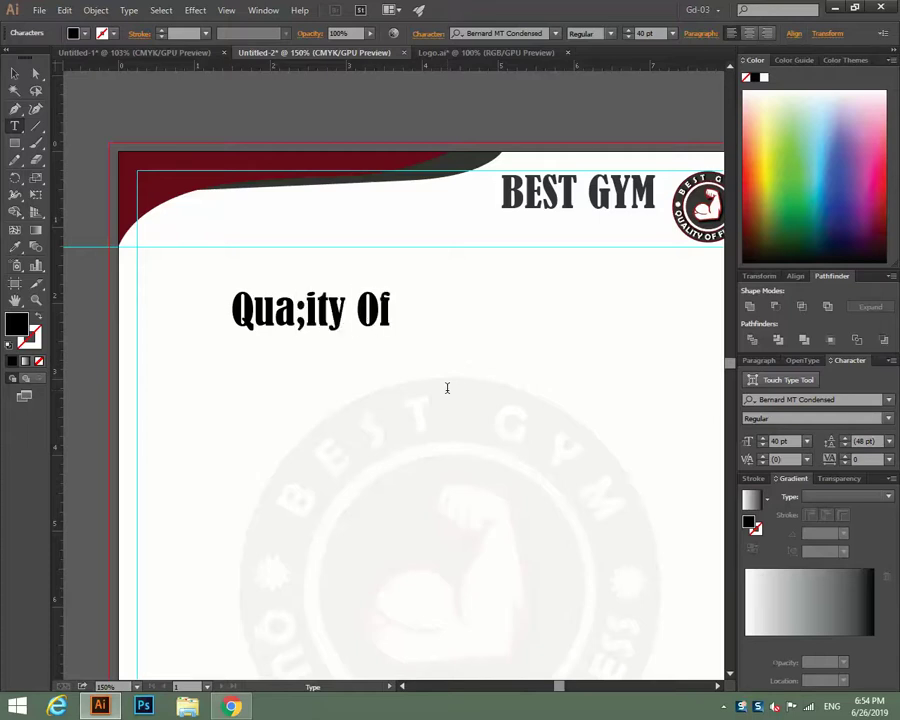
text( Fitness)
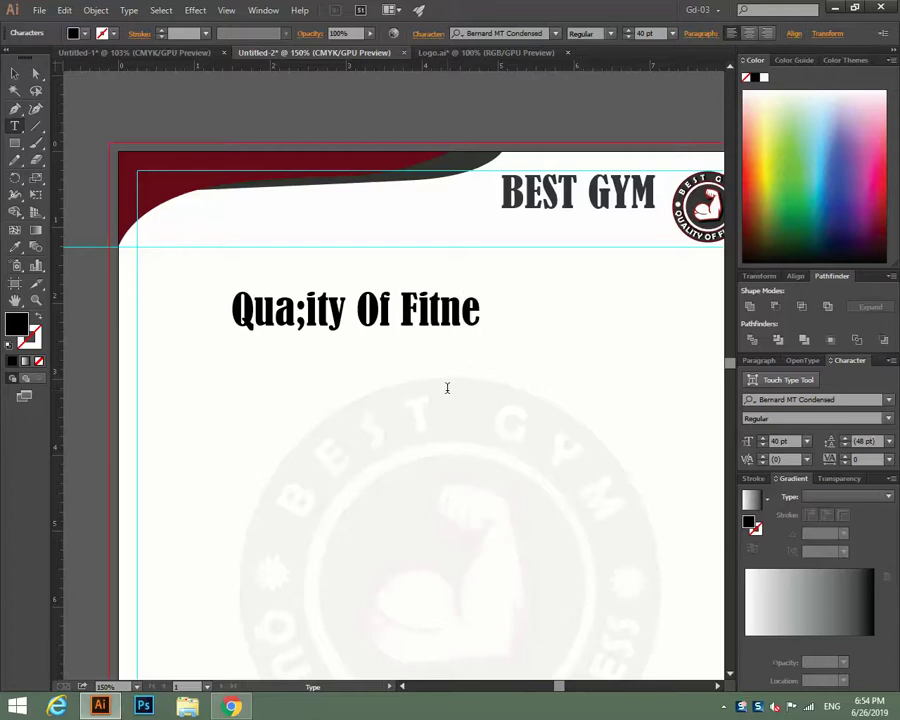
click(716, 688)
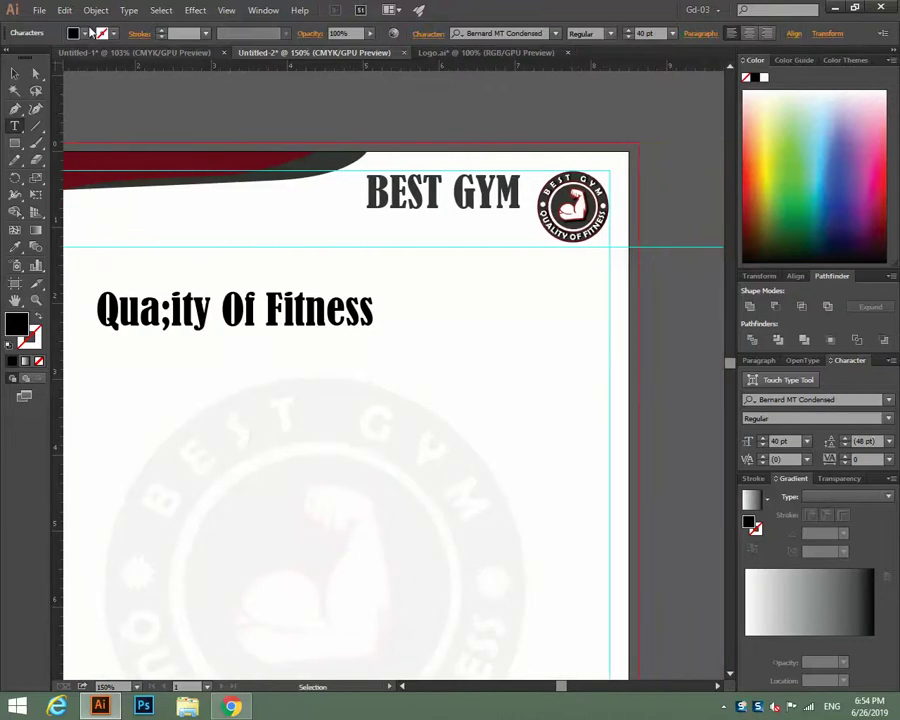
click(16, 72)
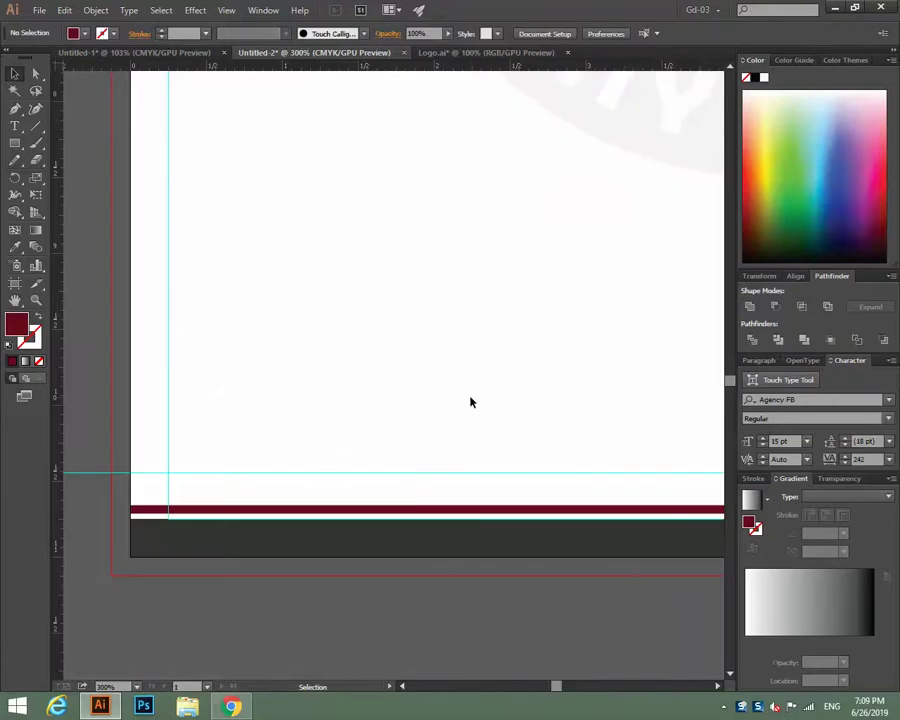
Pan around the letterhead to review it, then bring up the File menu.
scroll(465, 314, up, 20)
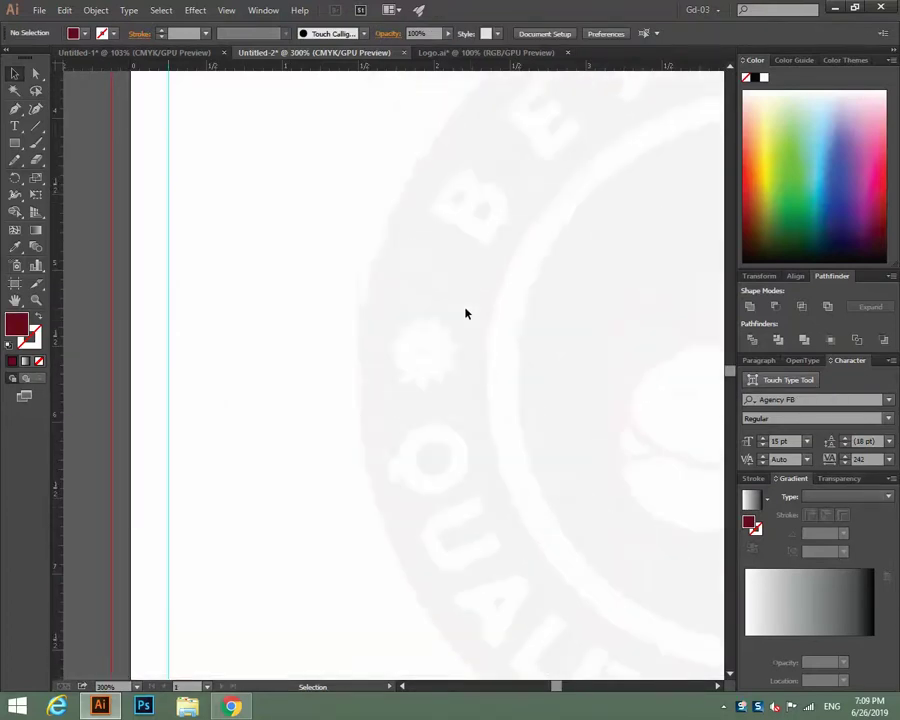
scroll(465, 314, up, 3)
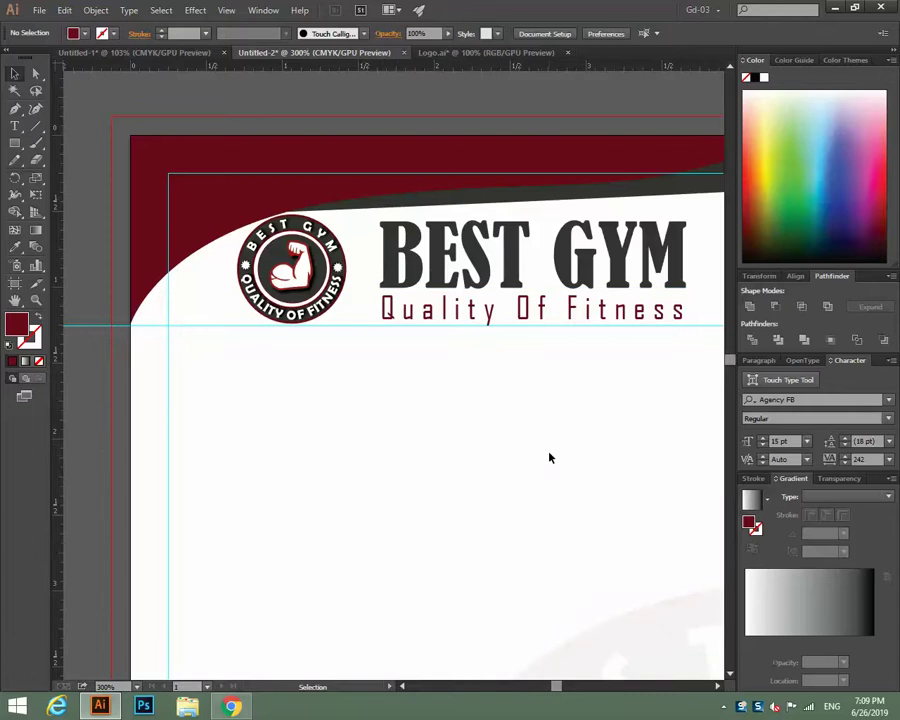
scroll(549, 460, right, 8)
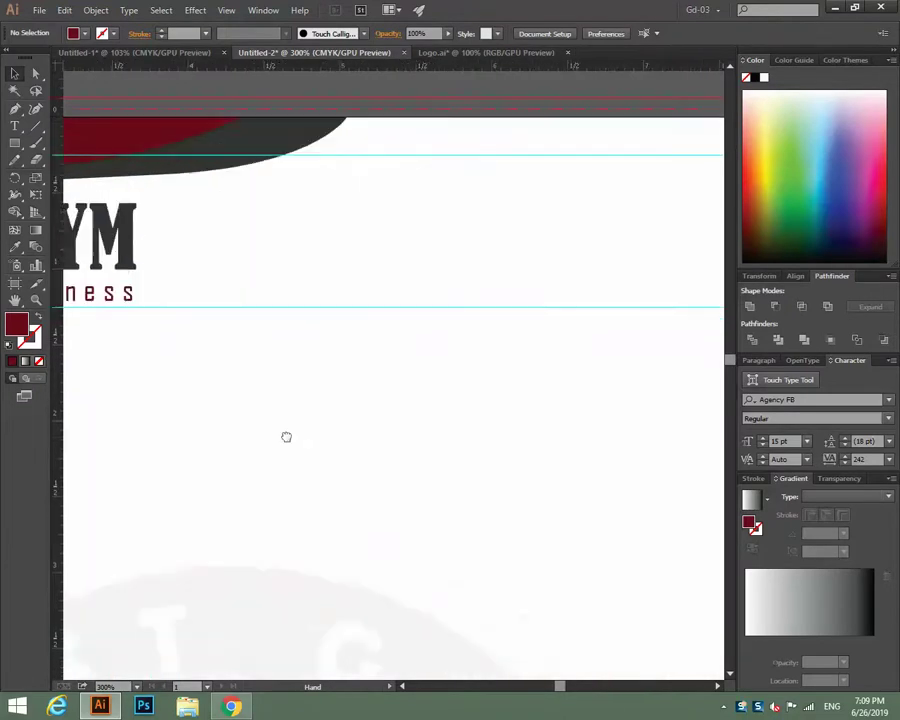
scroll(421, 421, left, 10)
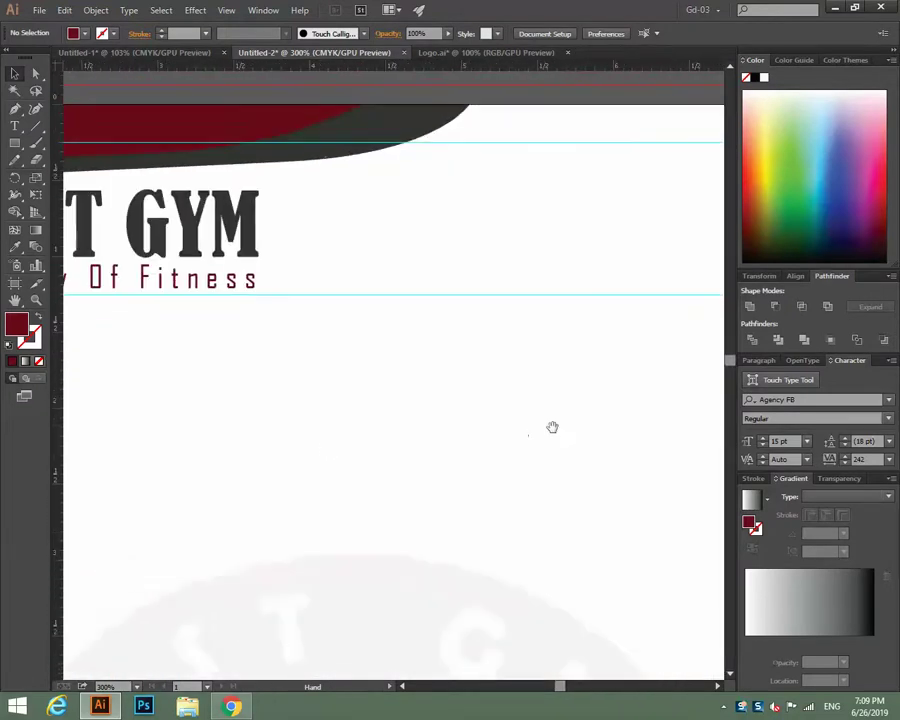
scroll(340, 409, down, 2)
scroll(340, 409, down, 10)
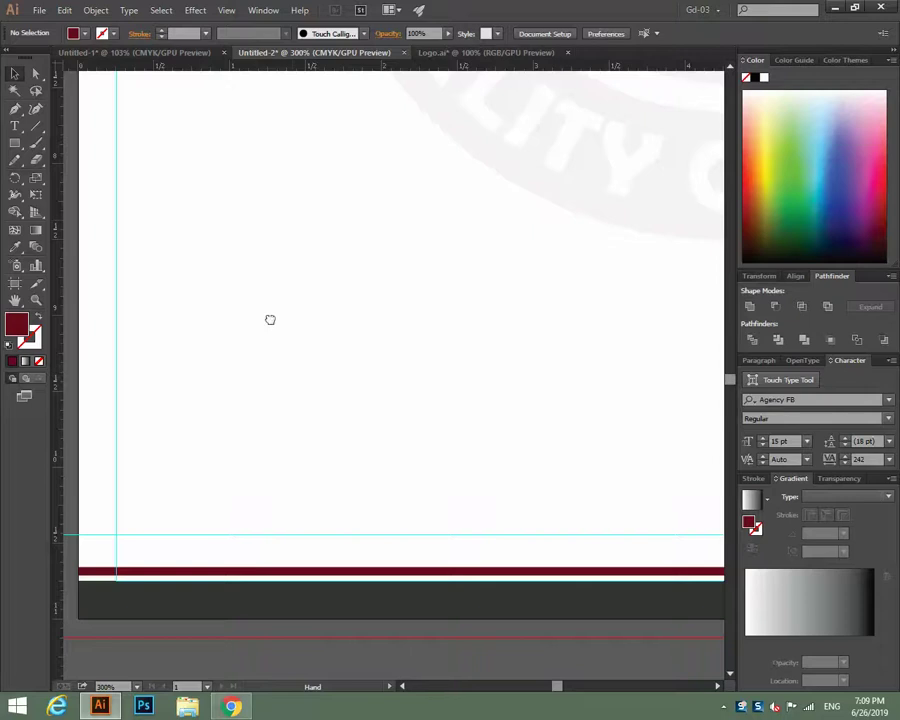
key(v)
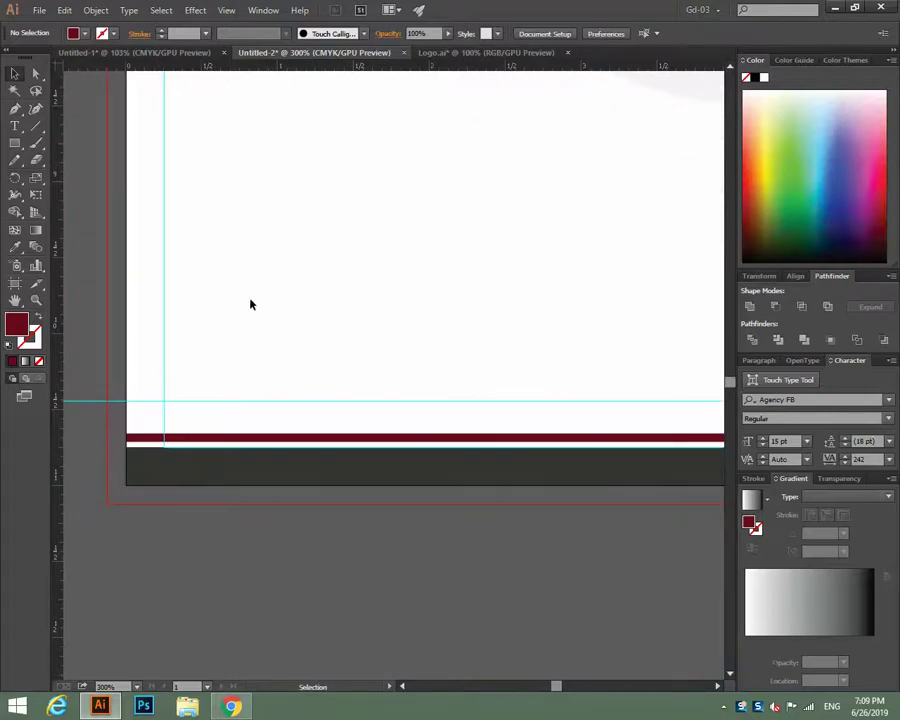
click(39, 10)
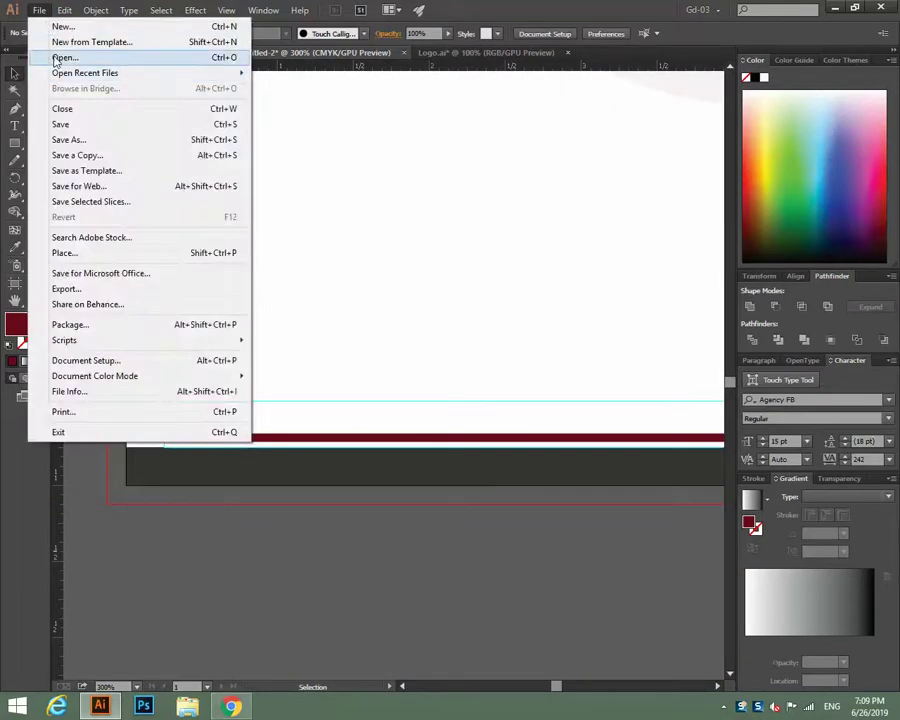
Open 003-telephone, 004-envelope and 008-maps-and-flags PNGs from my-icons-collection > png.
click(45, 56)
double_click(662, 142)
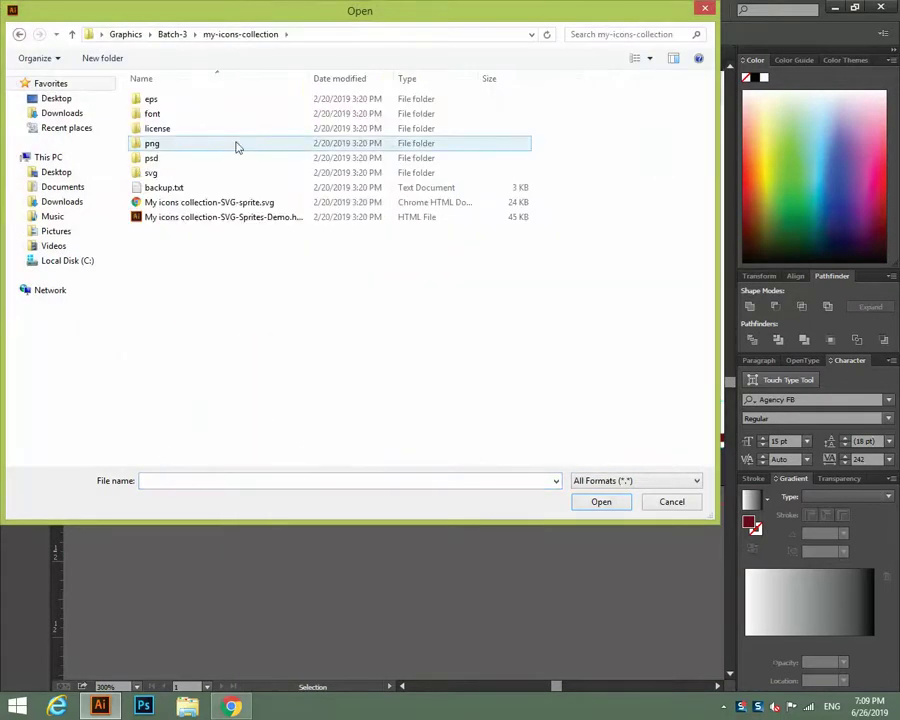
click(168, 145)
double_click(168, 145)
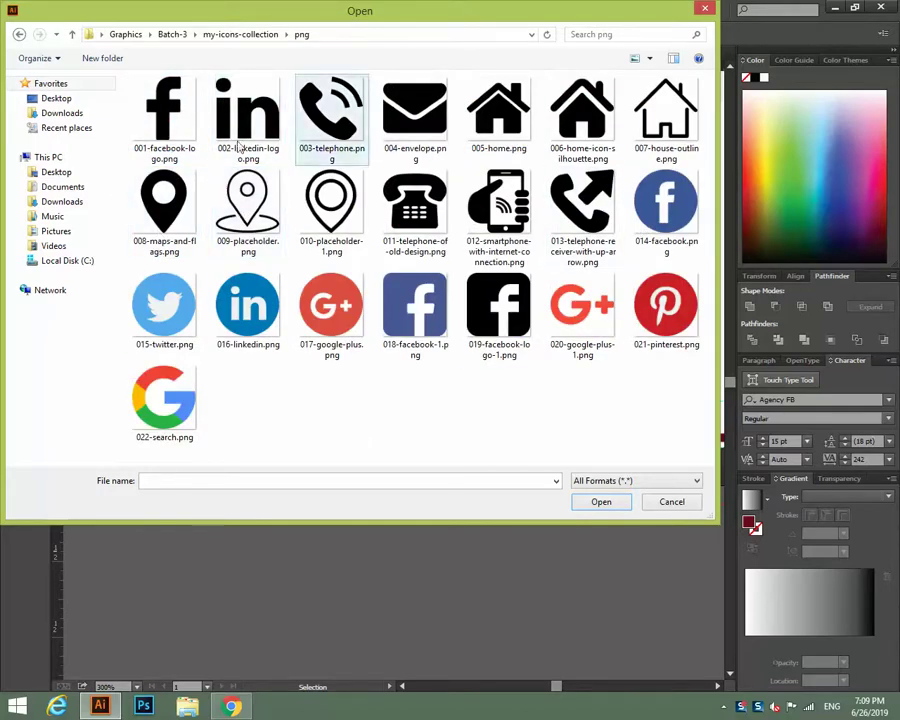
click(162, 205)
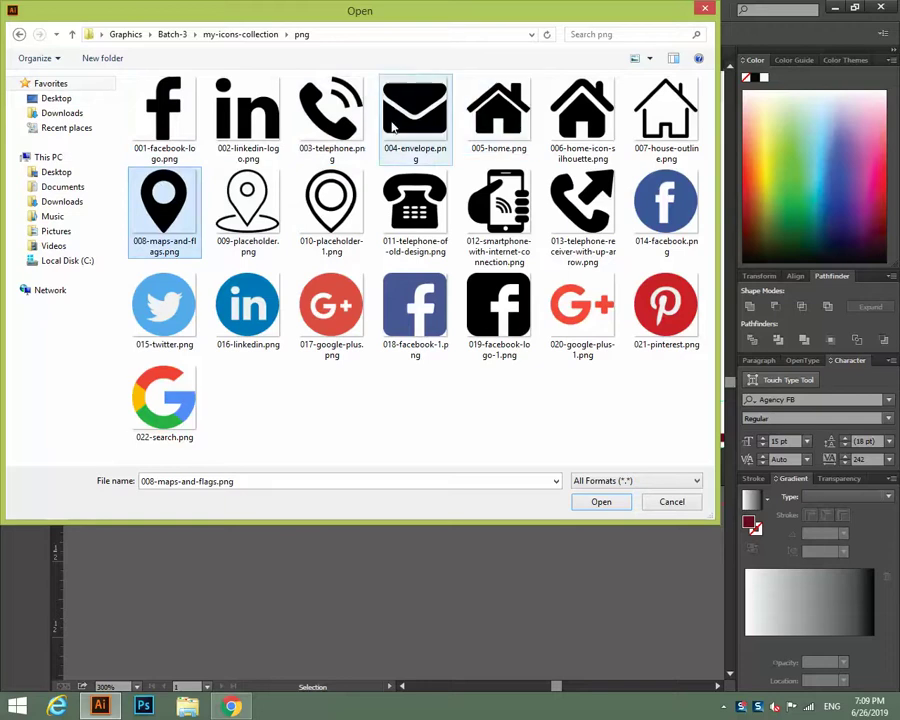
ctrl+click(331, 110)
ctrl+shift+click(666, 110)
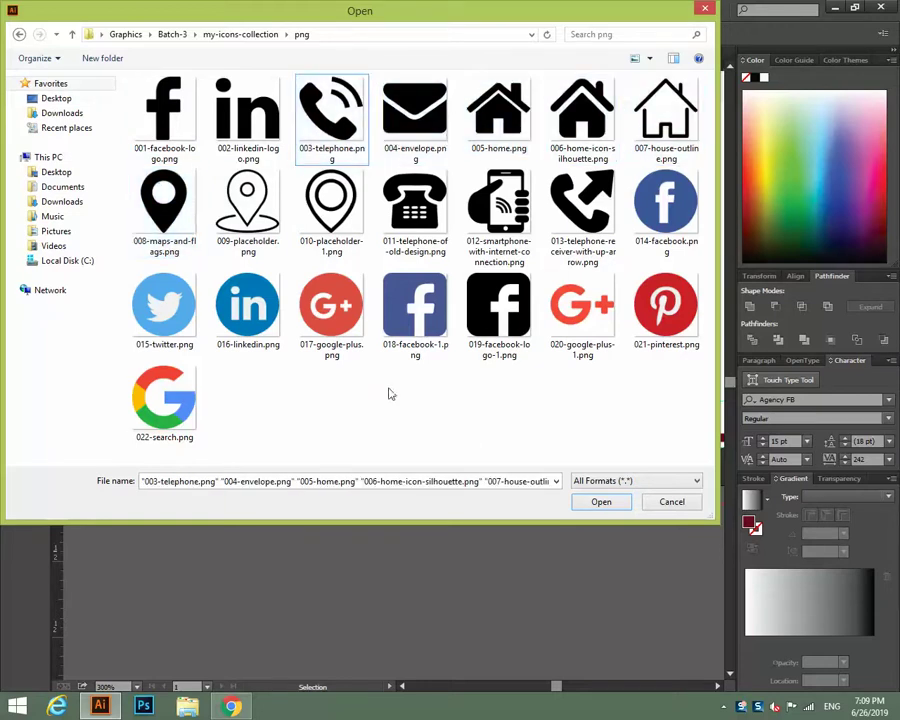
click(162, 205)
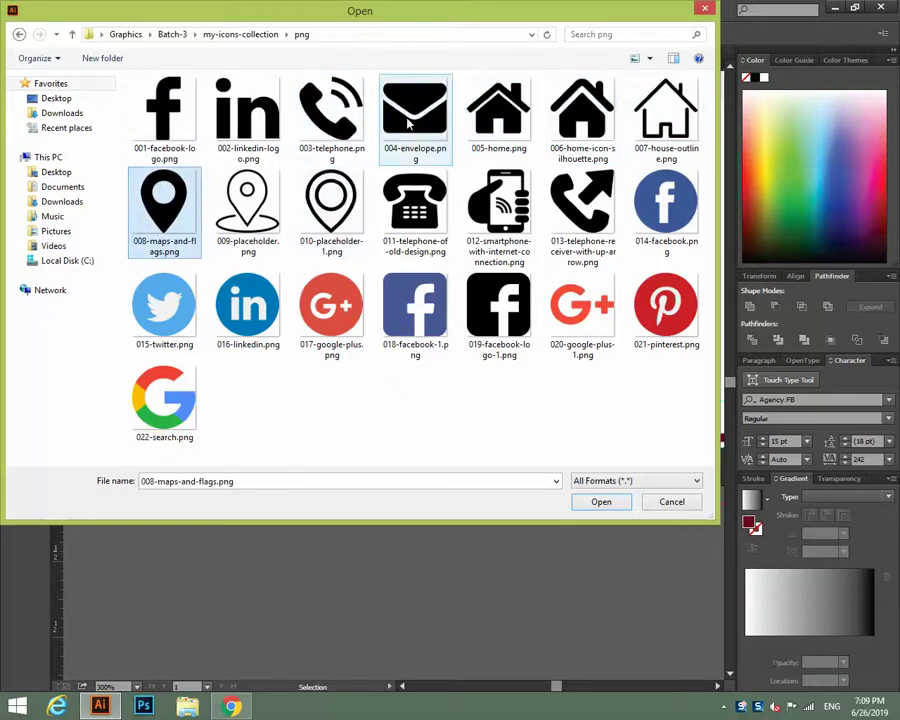
ctrl+click(408, 121)
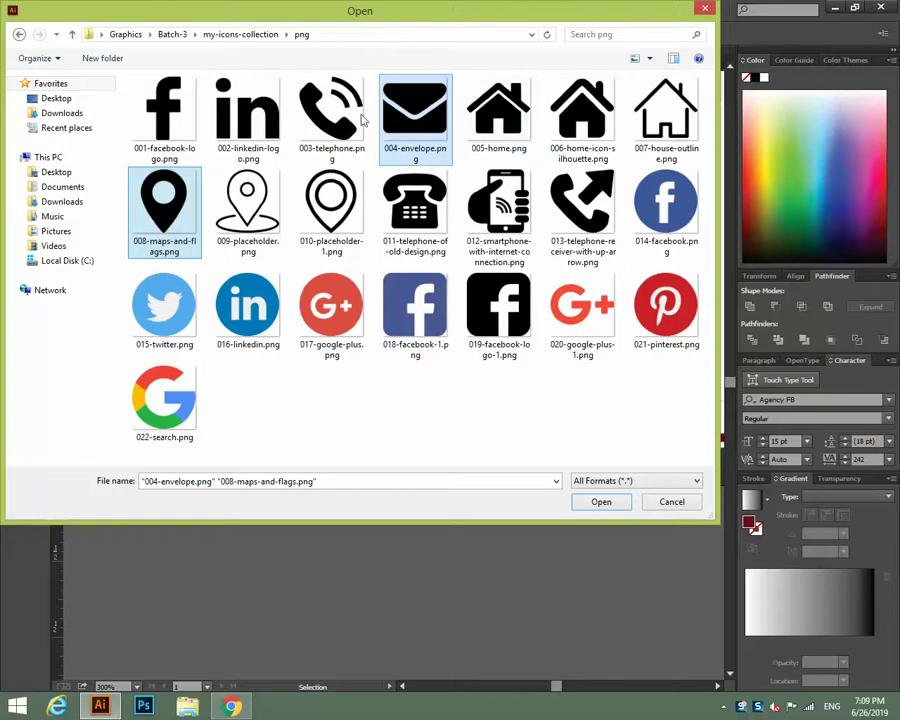
ctrl+click(362, 118)
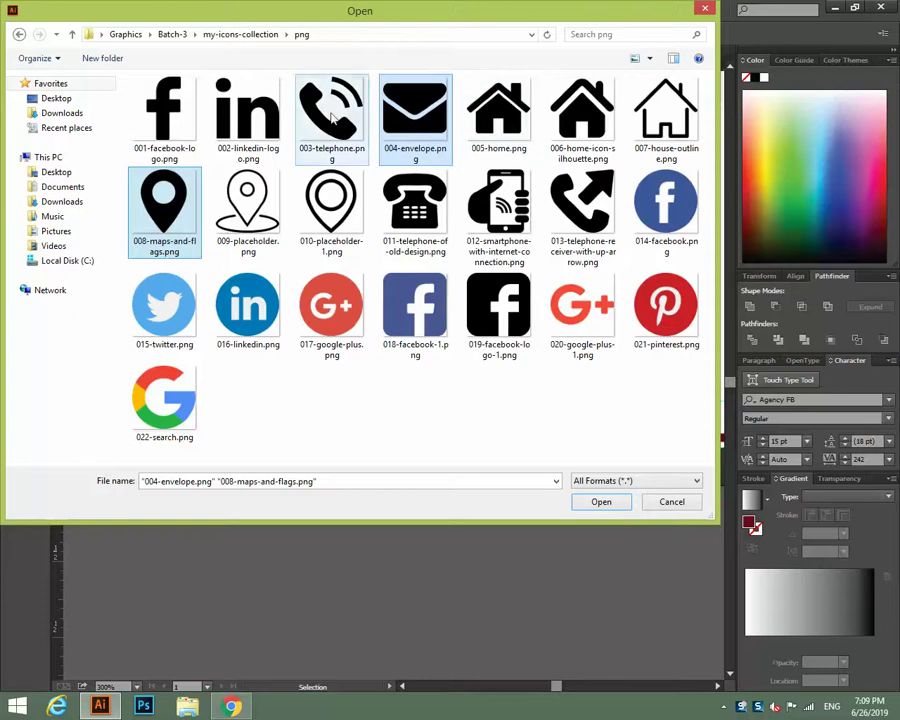
click(590, 506)
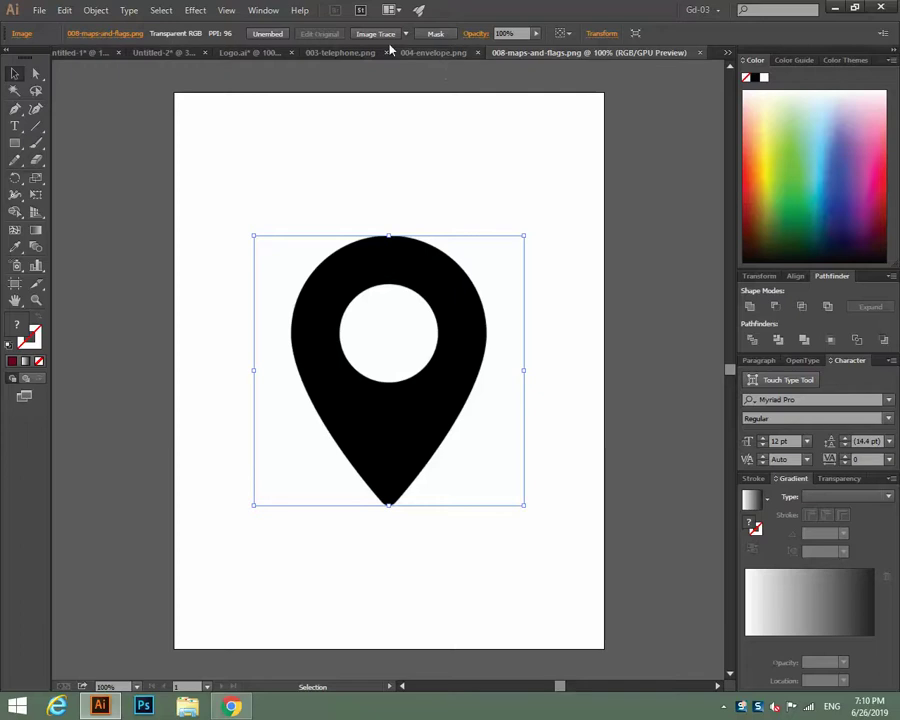
Trace and expand the map-pin image, delete its white pieces, and shrink it to icon size.
click(378, 36)
click(341, 35)
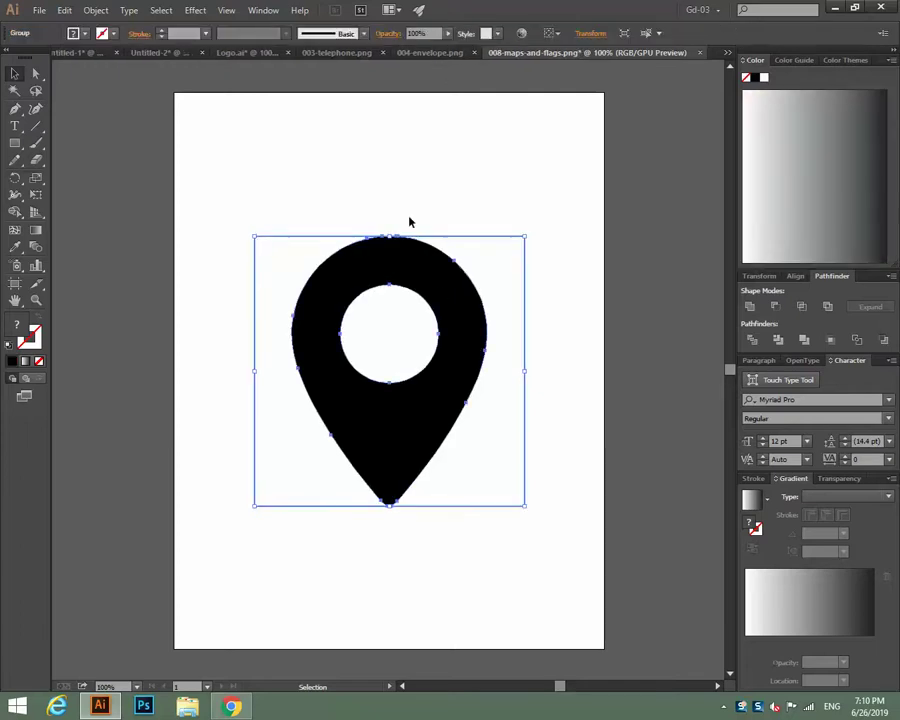
right_click(447, 305)
click(484, 377)
click(548, 394)
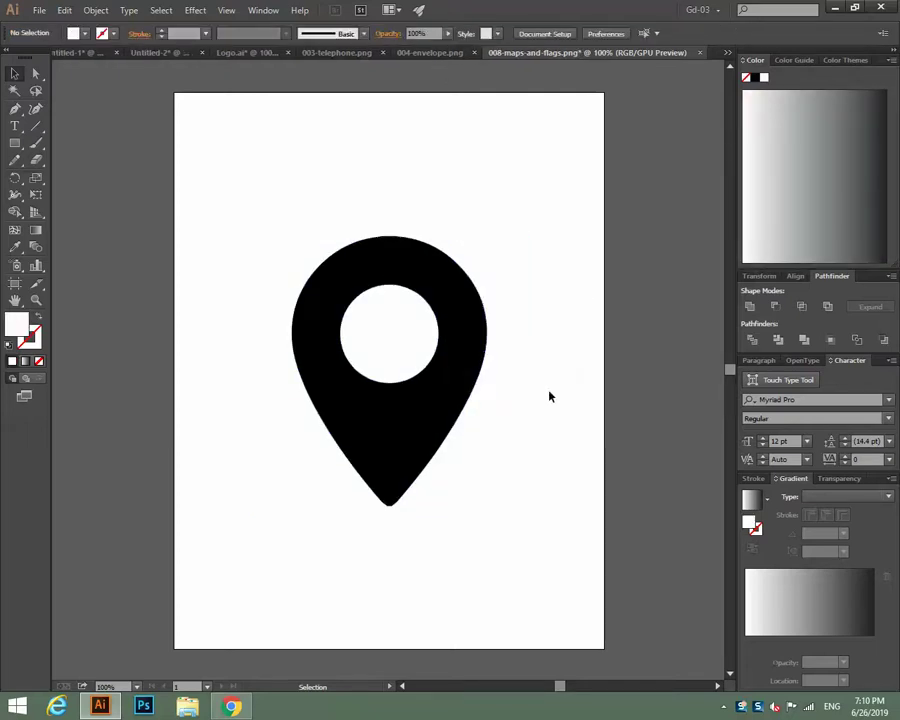
click(516, 397)
key(Delete)
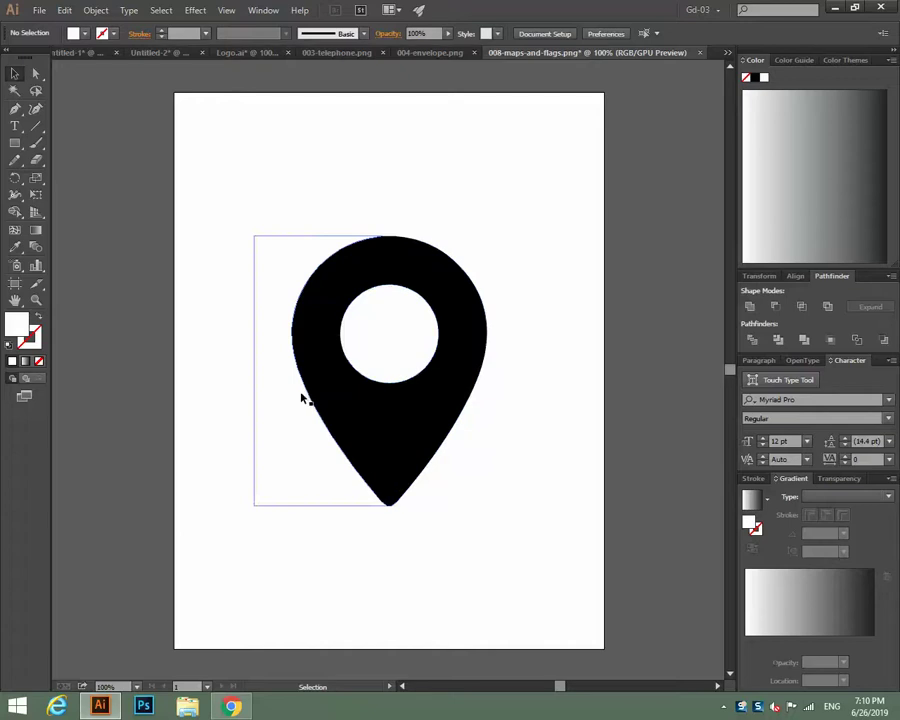
click(377, 356)
key(Delete)
drag(244, 186, 548, 566)
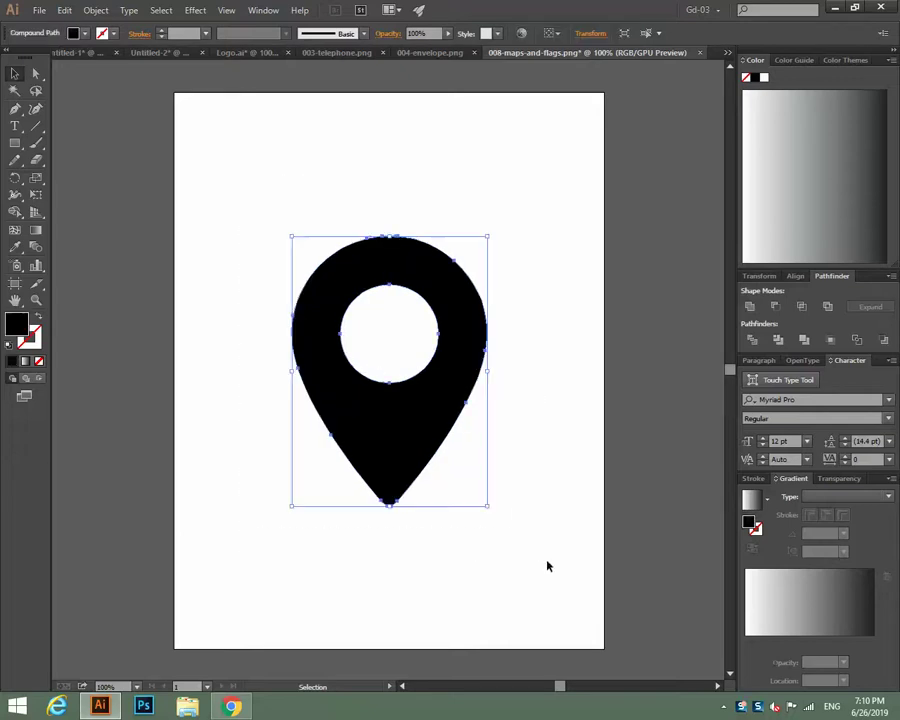
drag(488, 508, 400, 386)
click(404, 121)
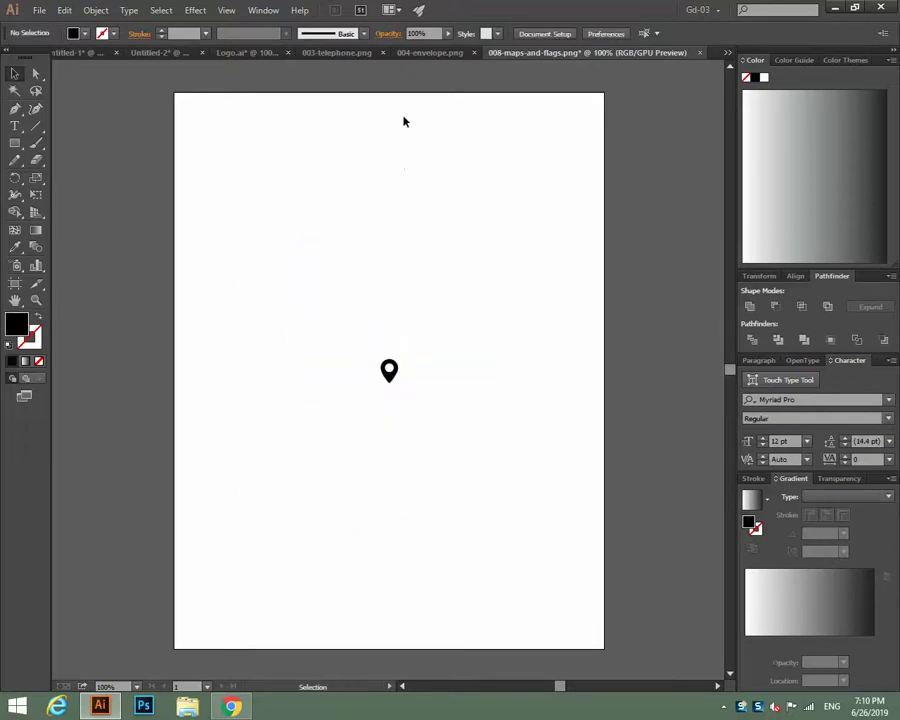
Trace and expand the envelope image, remove its white pieces, and shrink it to icon size.
click(414, 54)
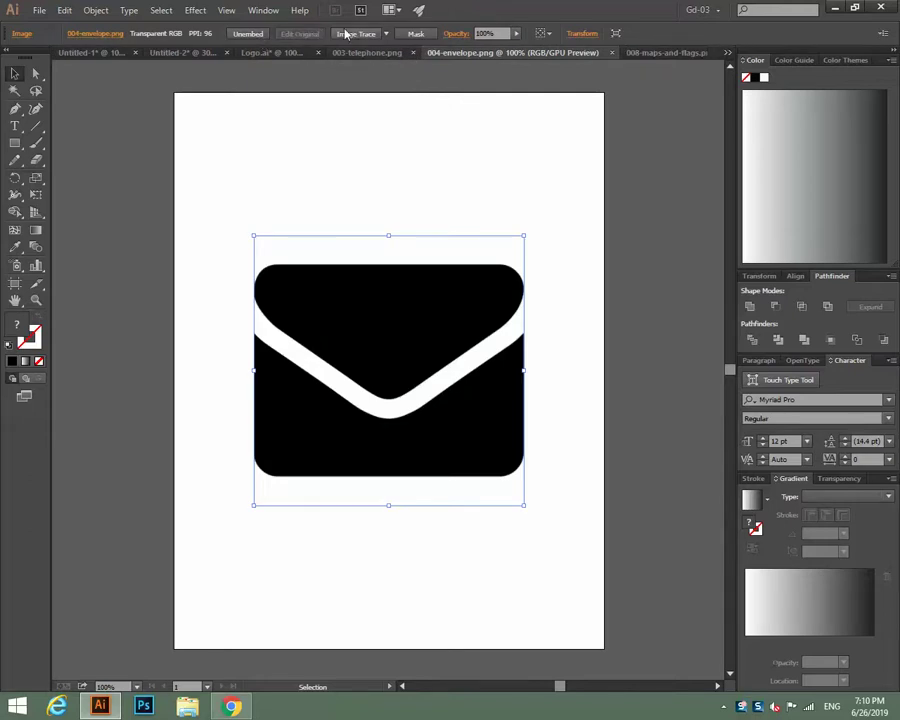
click(346, 34)
click(345, 34)
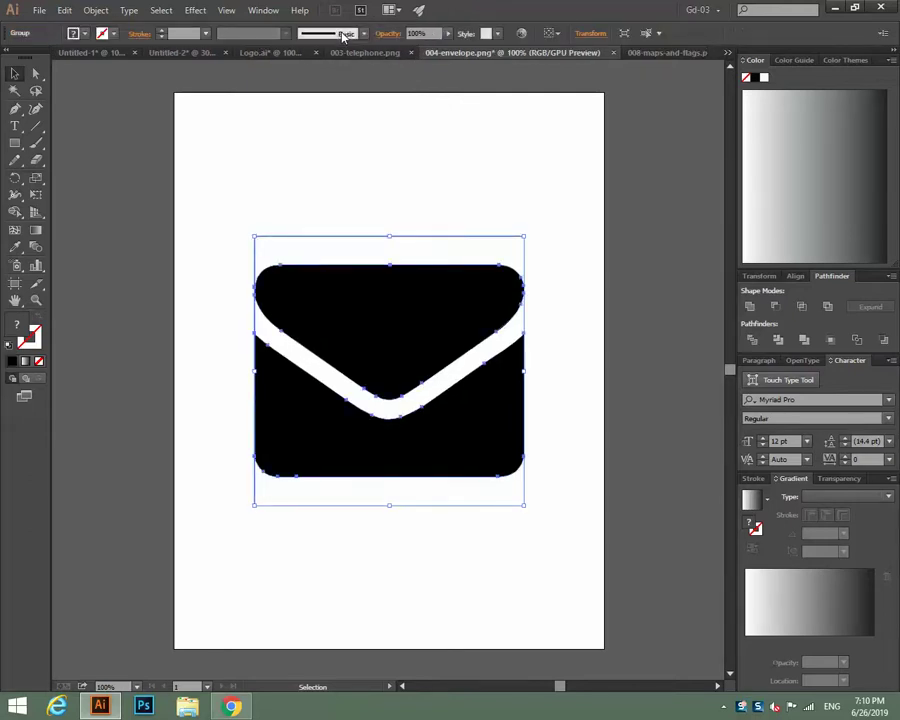
right_click(386, 276)
click(436, 352)
click(538, 348)
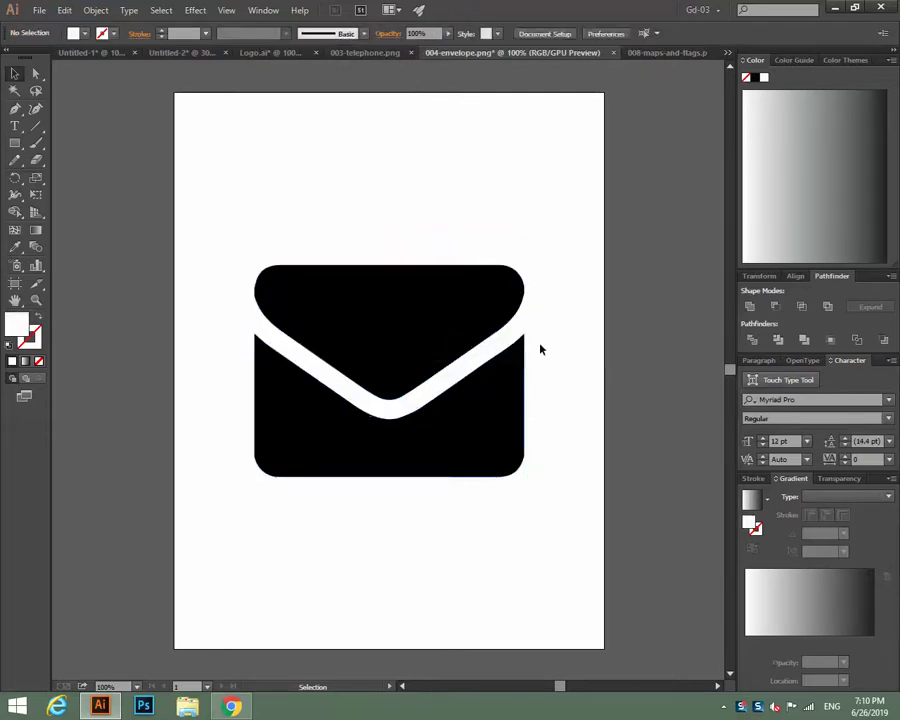
click(458, 250)
key(Delete)
click(389, 509)
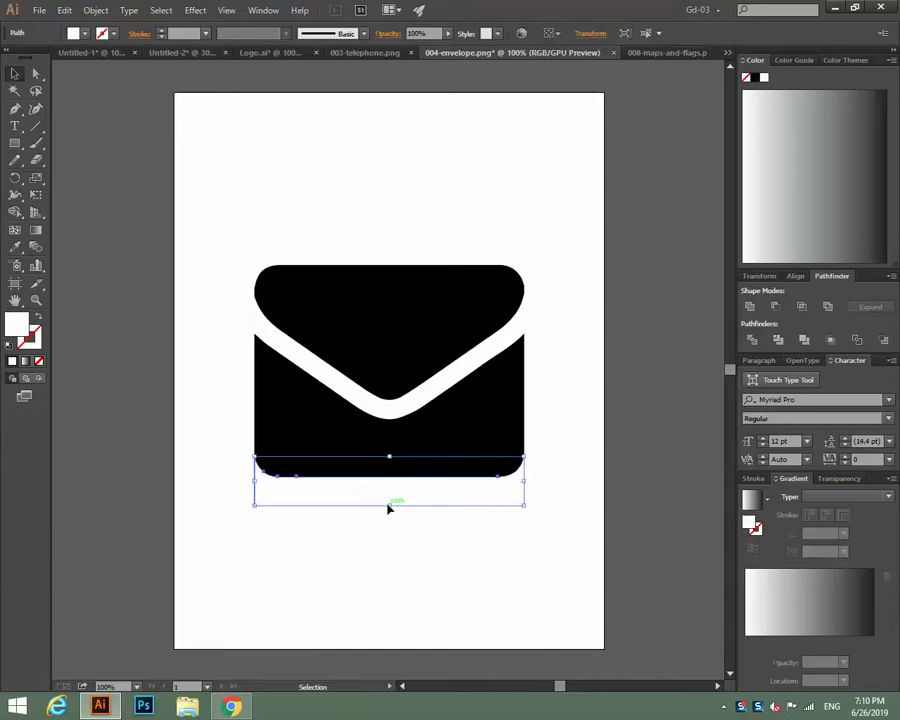
key(Delete)
drag(277, 241, 592, 545)
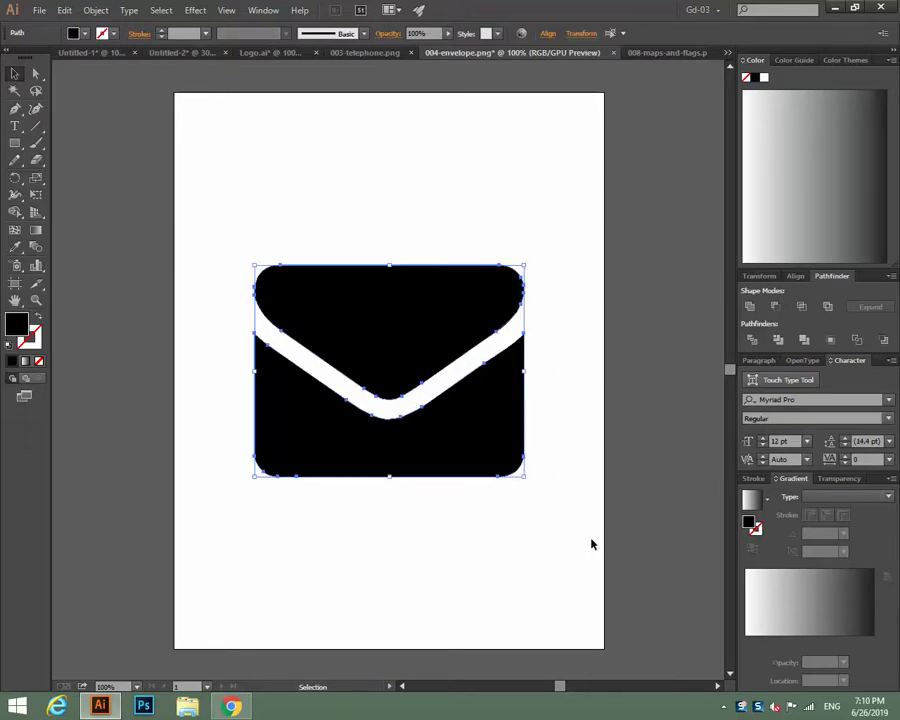
drag(526, 477, 404, 384)
click(410, 272)
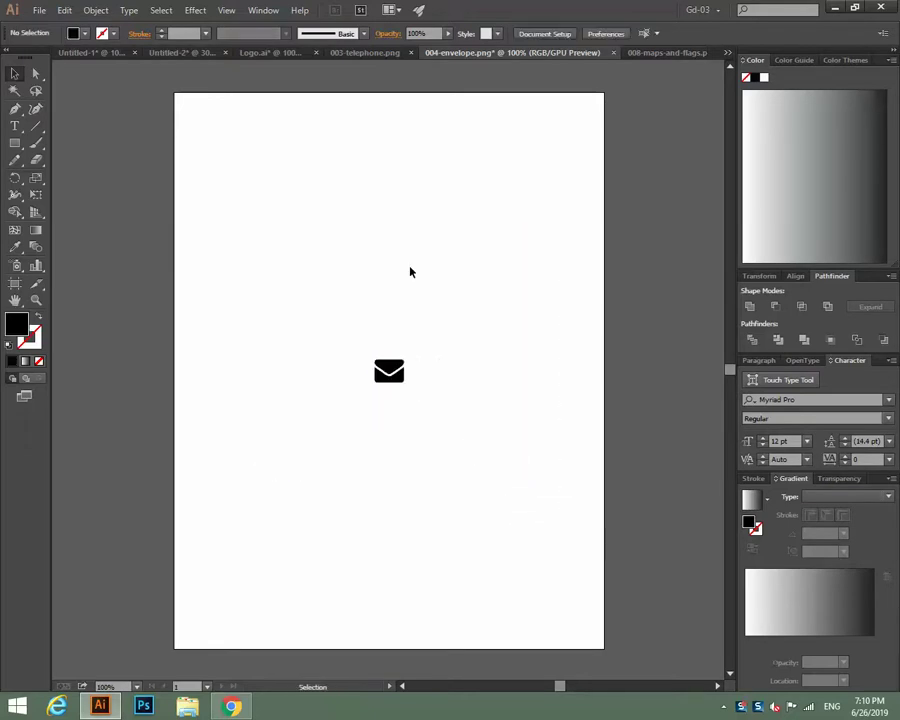
Trace, expand and ungroup the telephone image, then shrink it to a tiny icon.
click(370, 53)
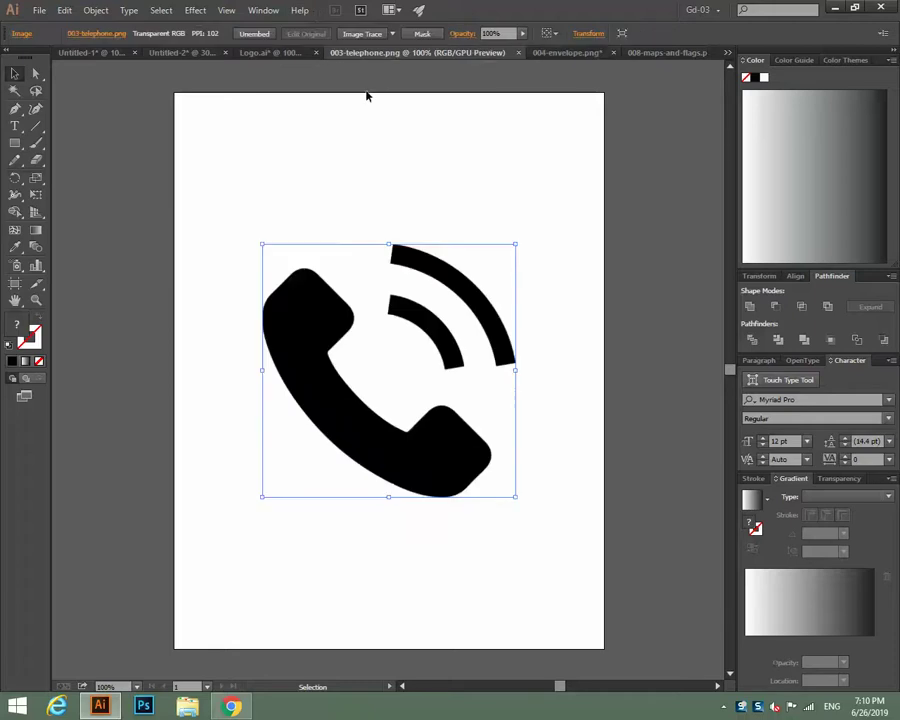
click(348, 34)
click(330, 34)
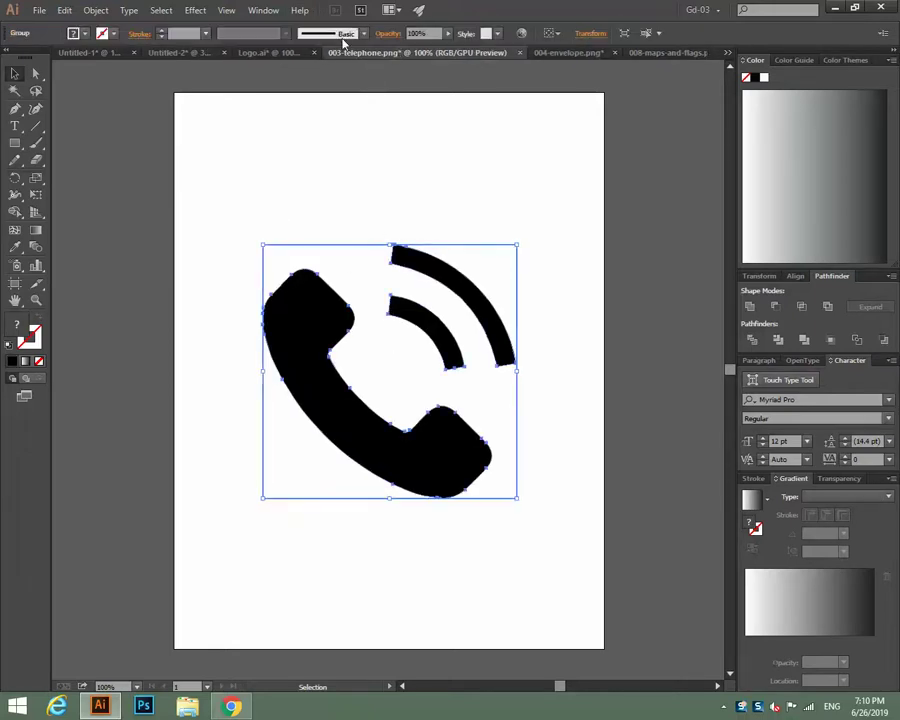
right_click(408, 286)
click(440, 361)
click(611, 360)
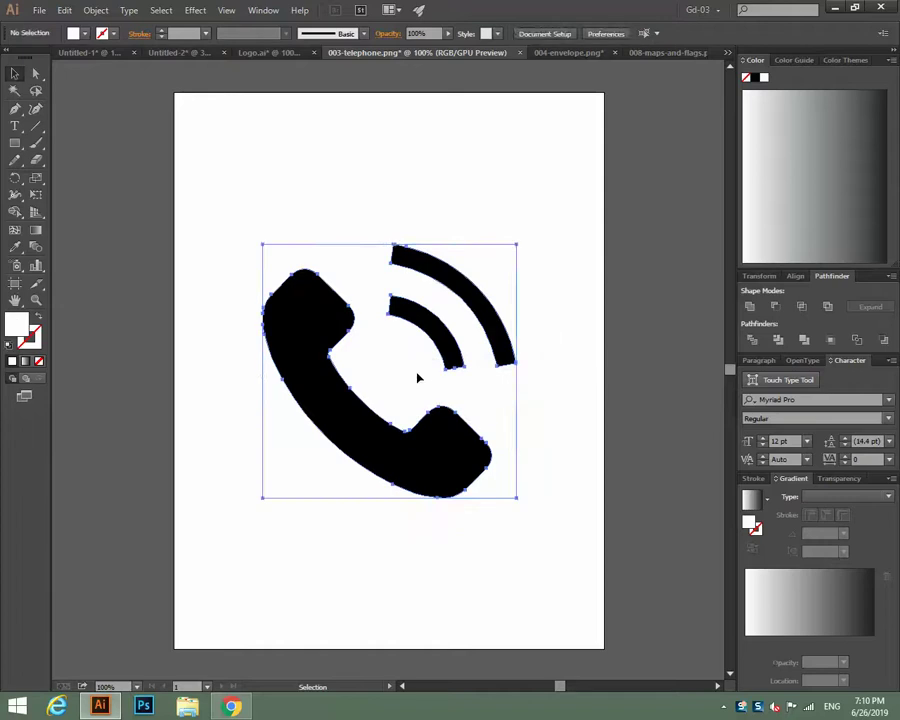
click(418, 377)
drag(206, 244, 397, 380)
click(438, 403)
key(ctrl+a)
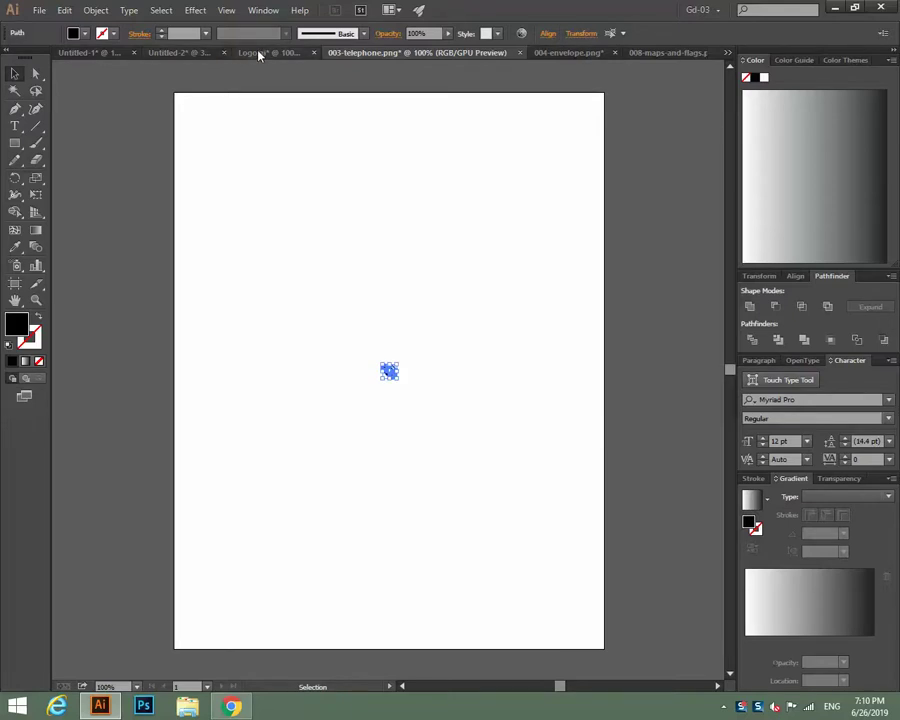
Paste the telephone icon into Untitled-2, scale it down and group its parts.
click(190, 53)
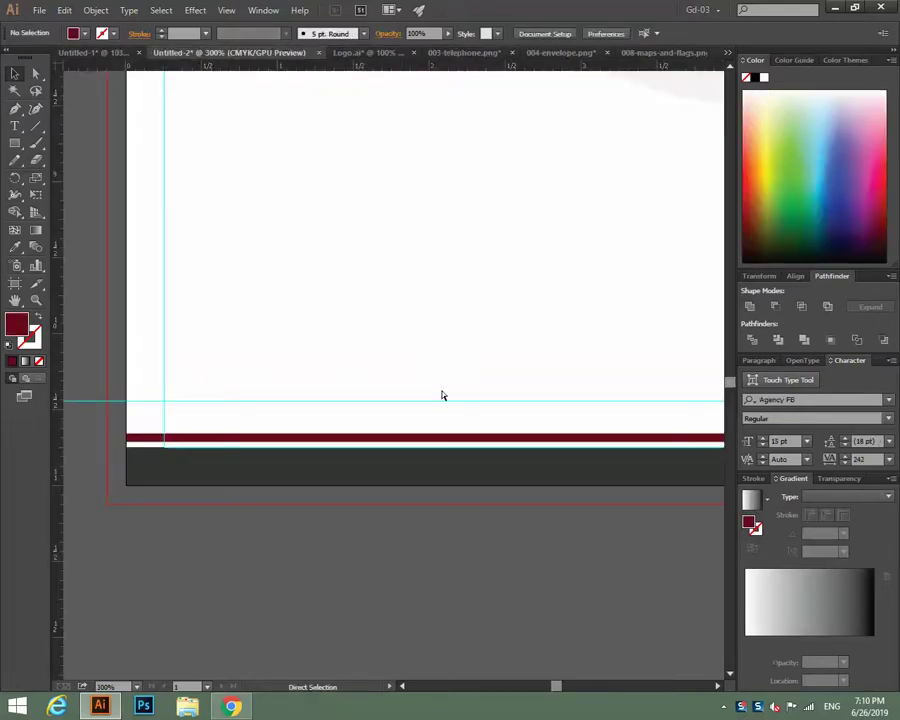
key(ctrl+v)
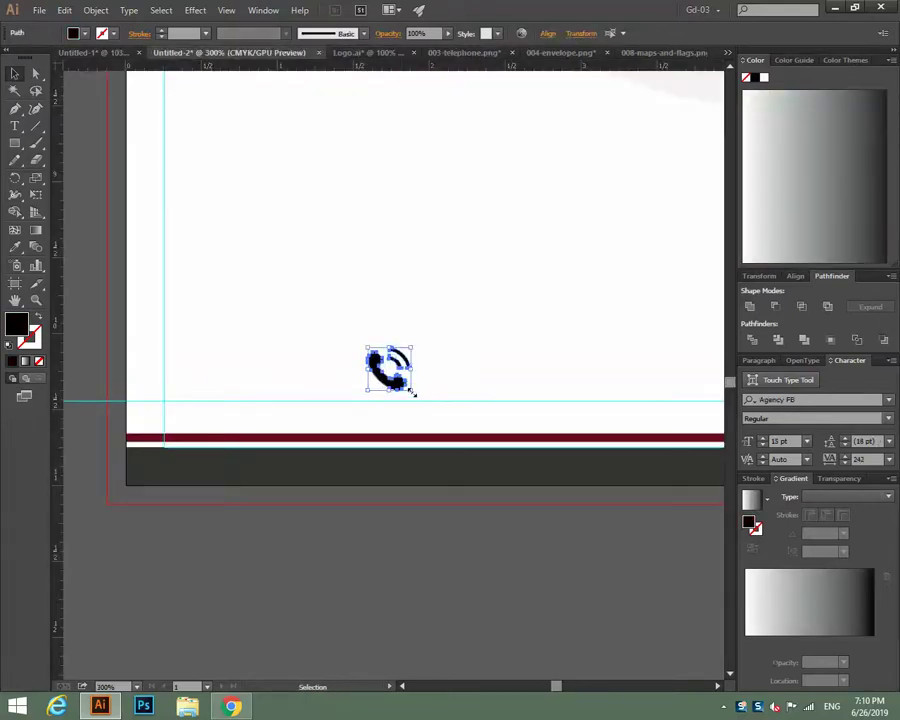
drag(411, 393, 396, 376)
right_click(396, 374)
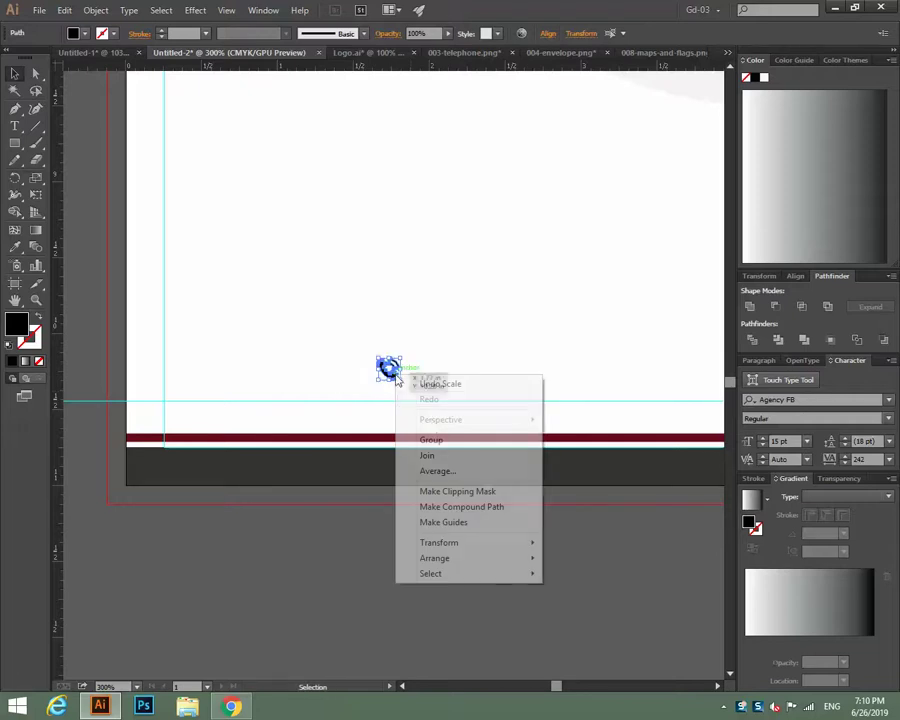
click(440, 440)
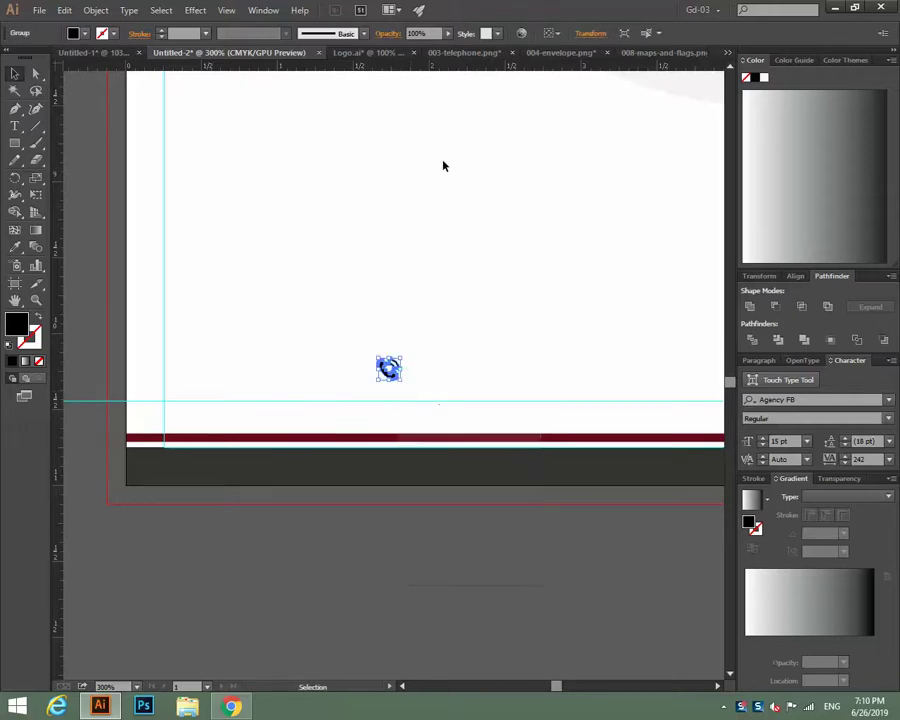
Copy the envelope into the letterhead, shrink it and place it beside the telephone.
click(390, 53)
click(440, 53)
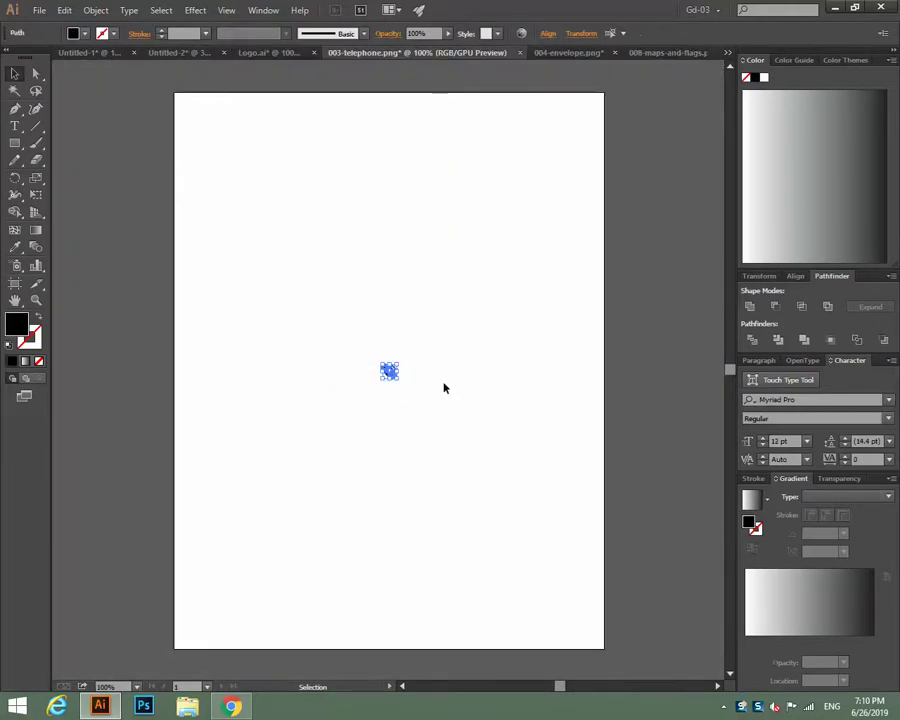
click(540, 54)
drag(371, 307, 464, 428)
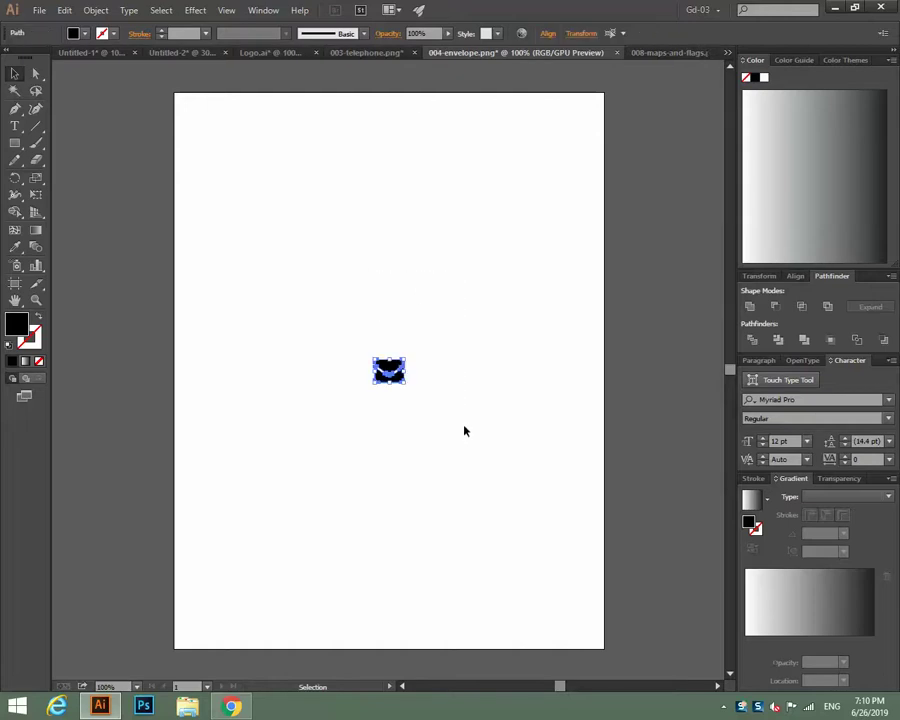
key(v)
click(203, 54)
key(ctrl+v)
key(a)
key(v)
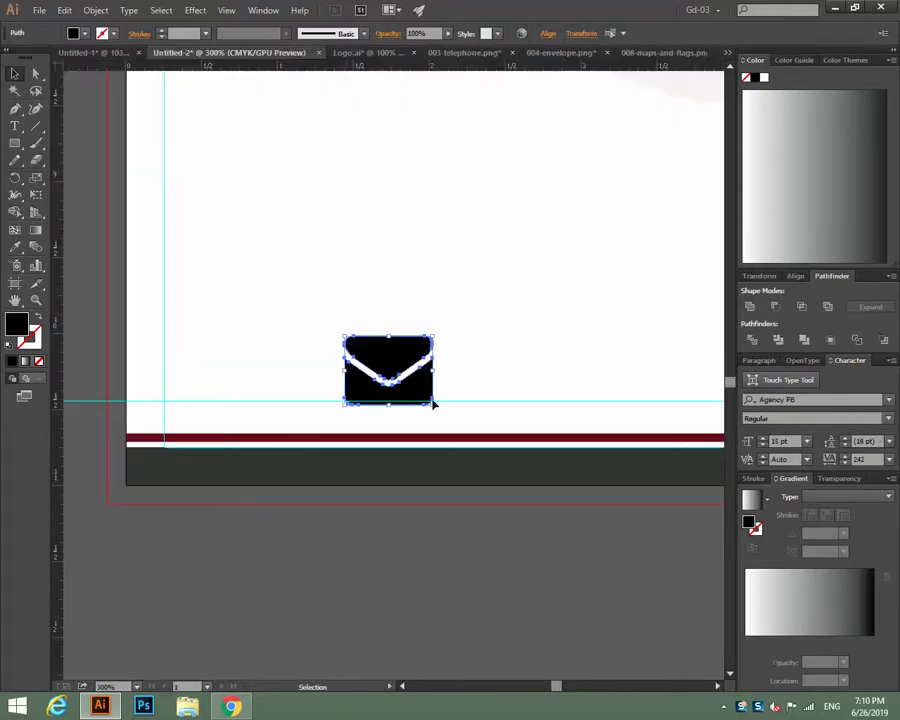
drag(433, 405, 330, 364)
click(497, 336)
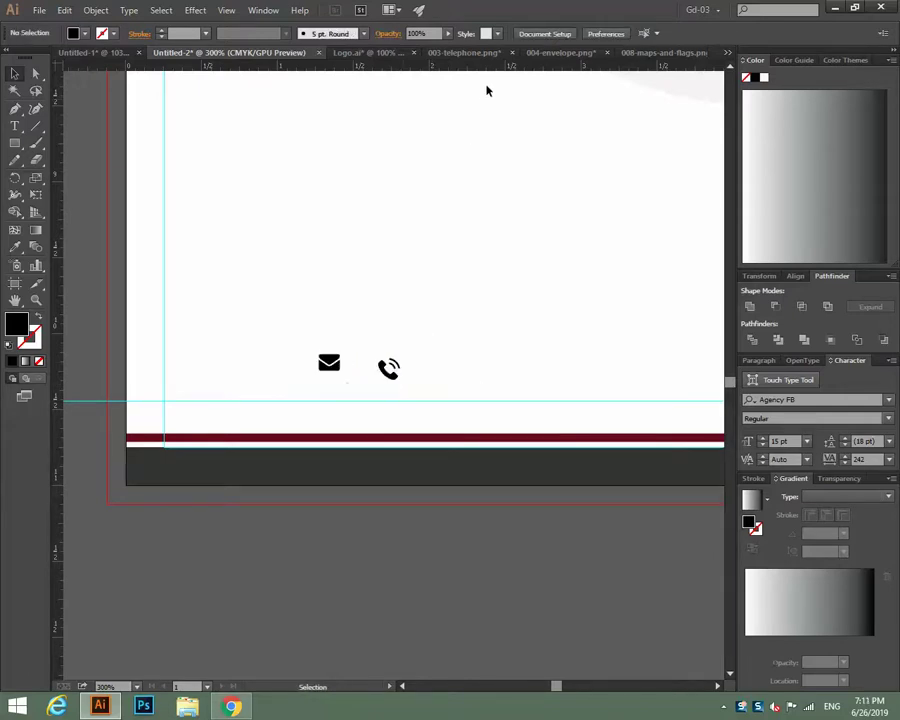
Select the map pin in the maps-and-flags document for copying.
click(620, 52)
key(a)
drag(337, 336, 436, 443)
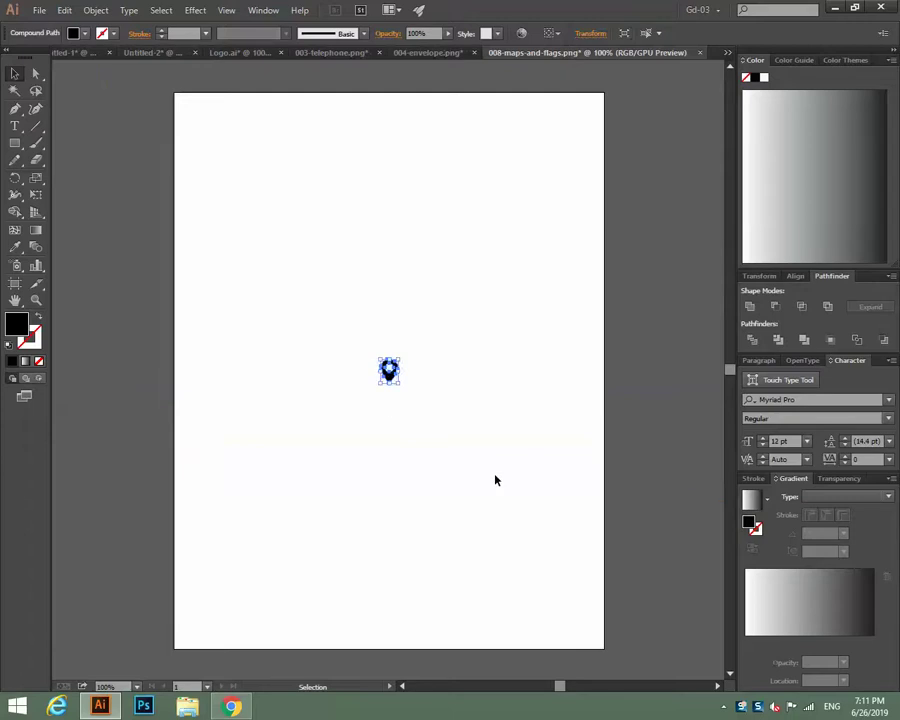
Paste the map pin into the letterhead, shrink it beside the envelope, and zoom in on the footer.
key(v)
click(165, 53)
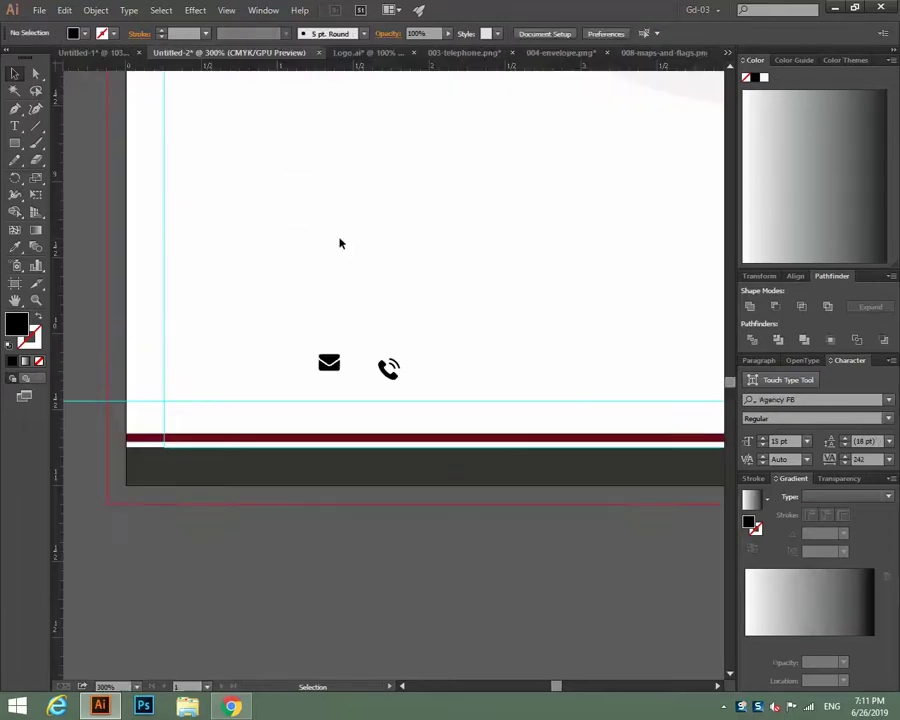
key(ctrl+v)
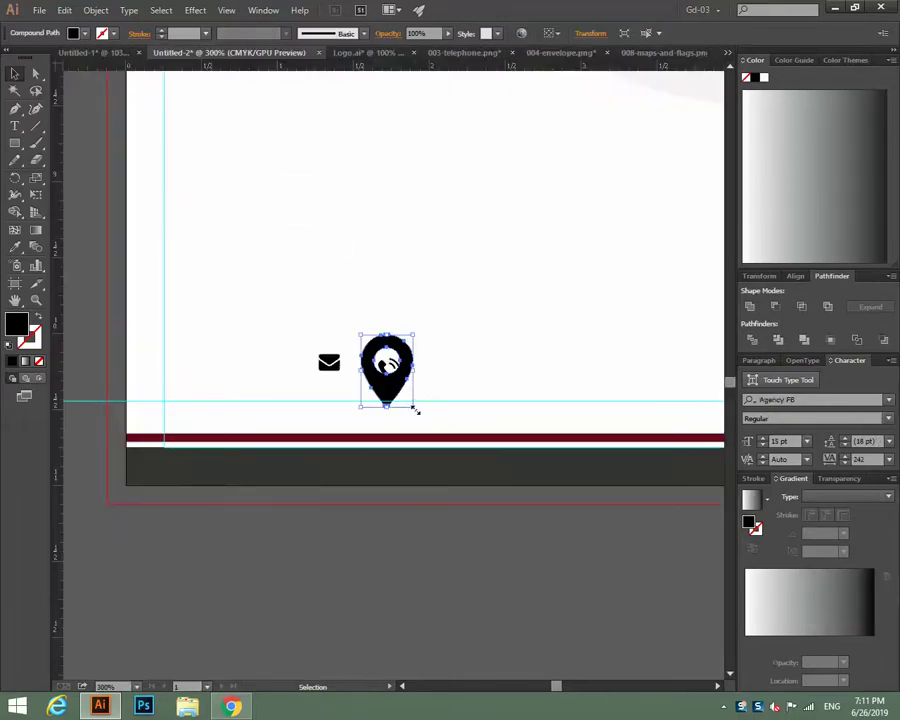
drag(414, 409, 397, 380)
click(476, 360)
key(a)
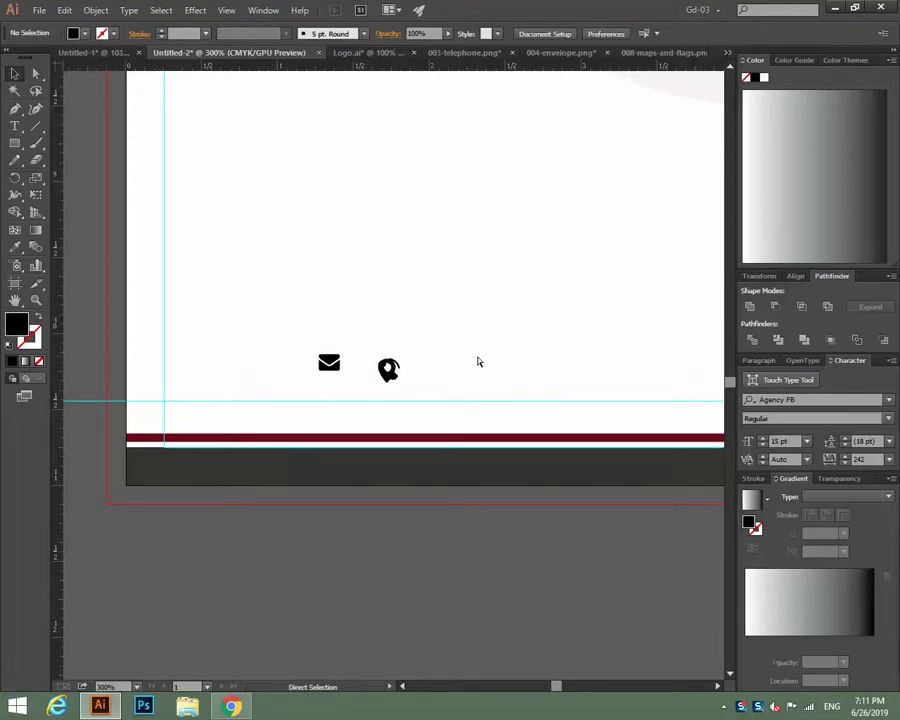
key(ctrl+equal)
key(ctrl+equal)
key(ctrl+equal)
key(ctrl+equal)
drag(476, 354, 442, 364)
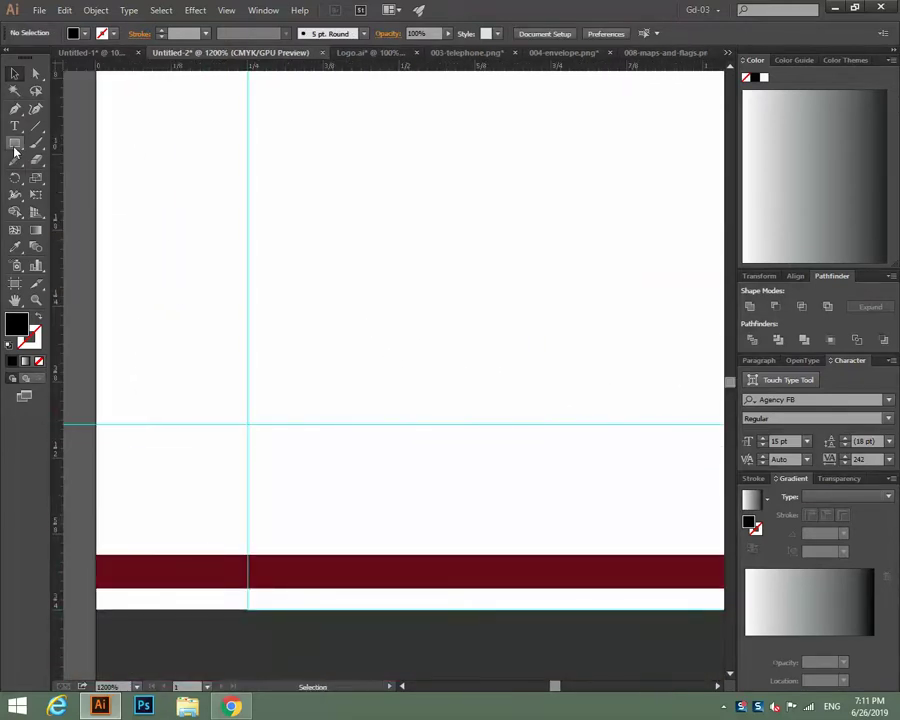
Draw a small outlined circle just above the maroon stripe at the footer's left end.
drag(15, 145, 55, 177)
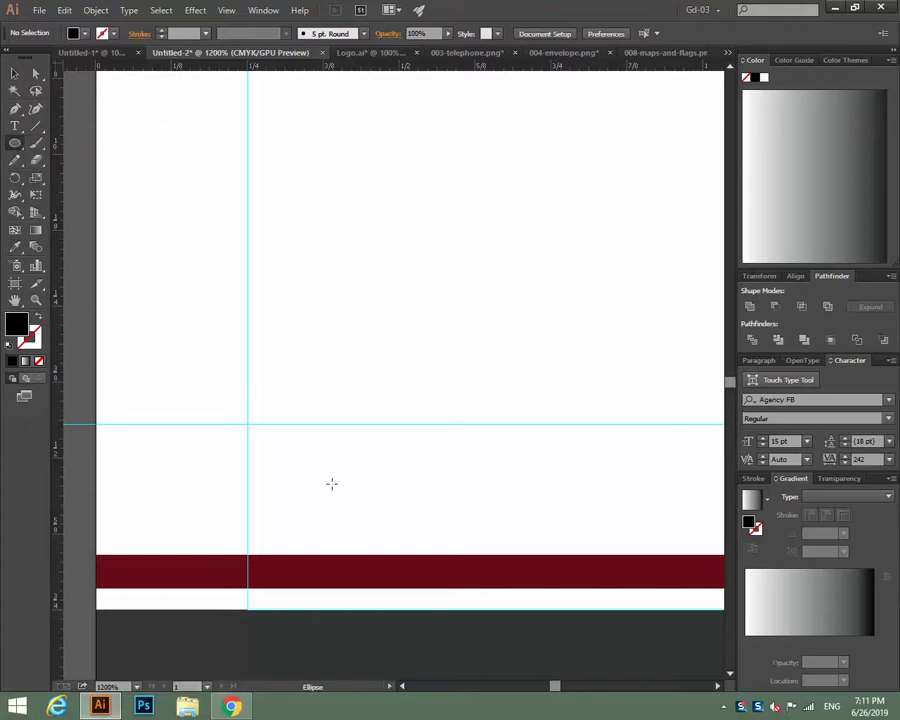
drag(332, 483, 392, 529)
key(v)
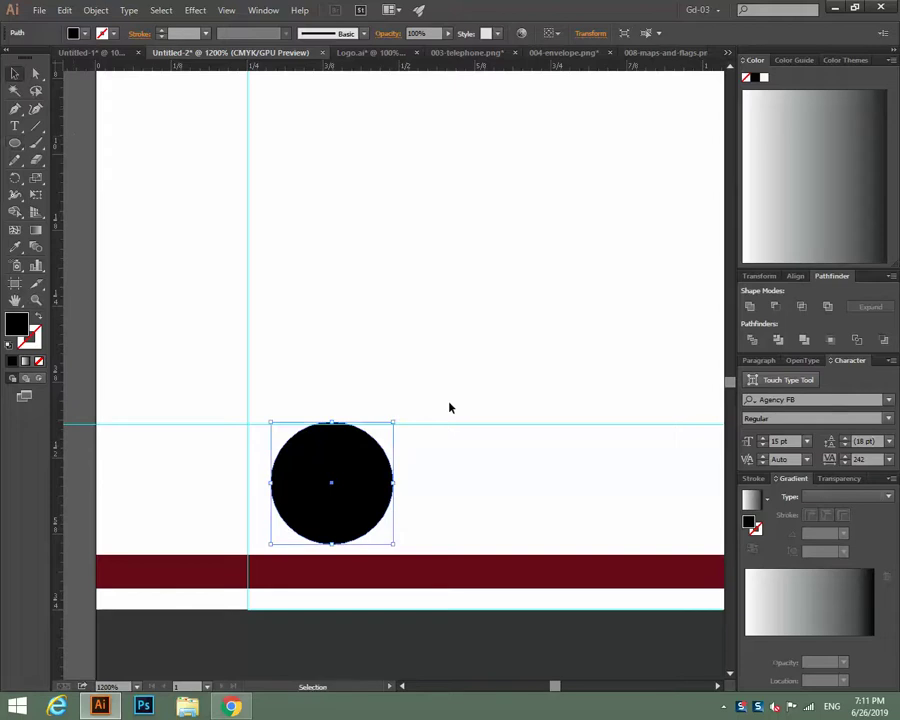
key(Down)
key(Down)
key(Up)
key(Left)
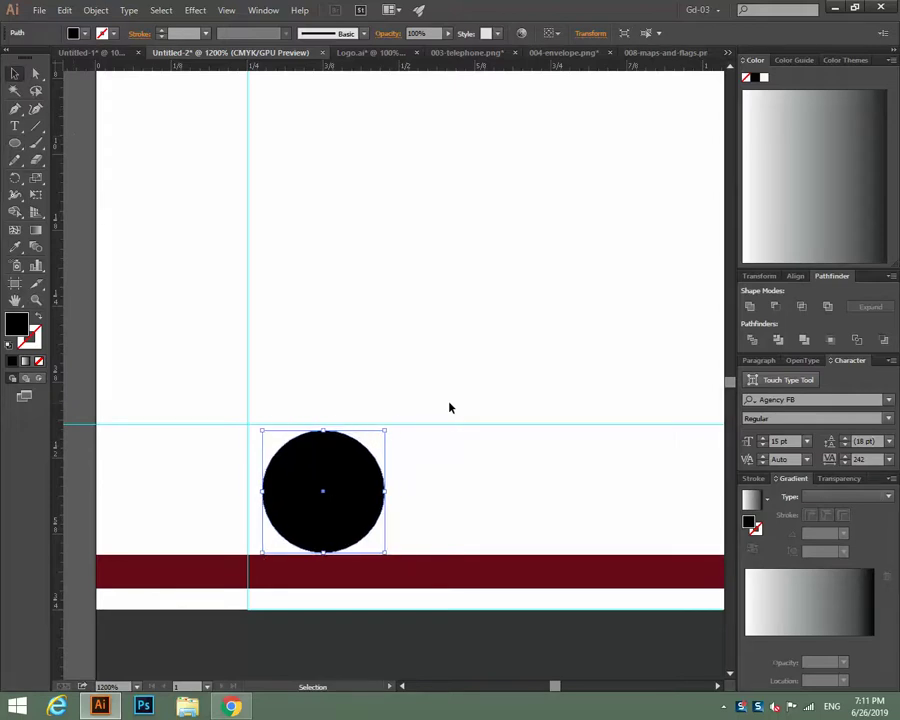
key(Left)
key(Left)
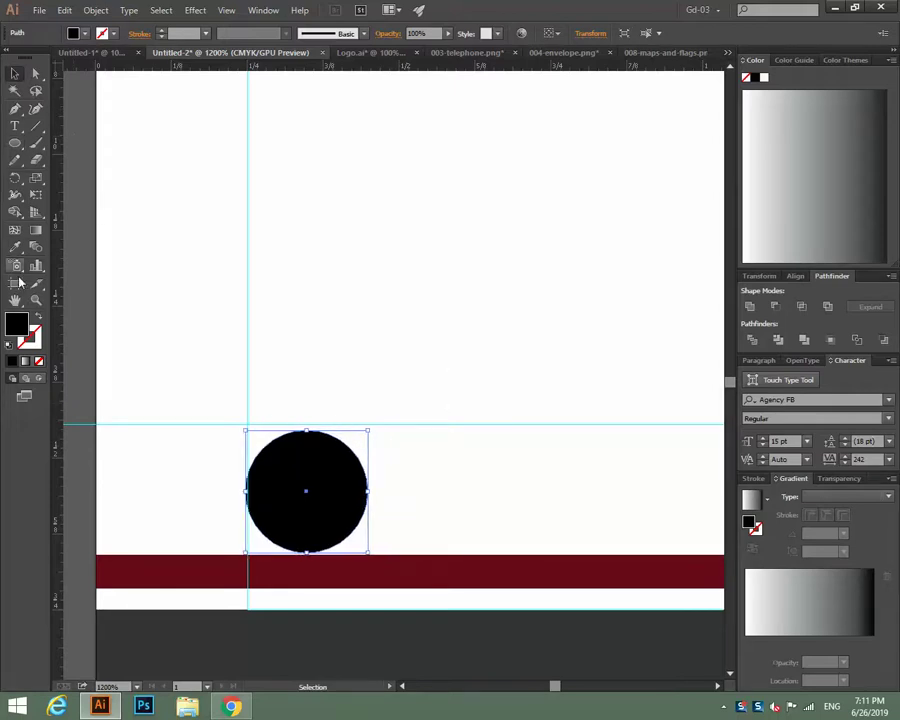
click(38, 317)
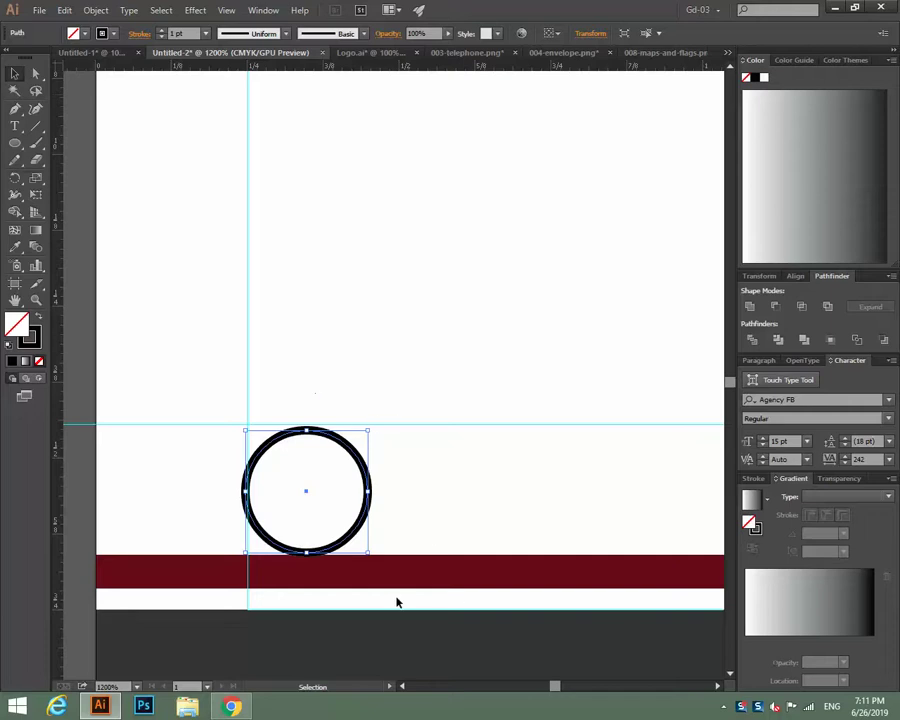
scroll(108, 336, down, 1)
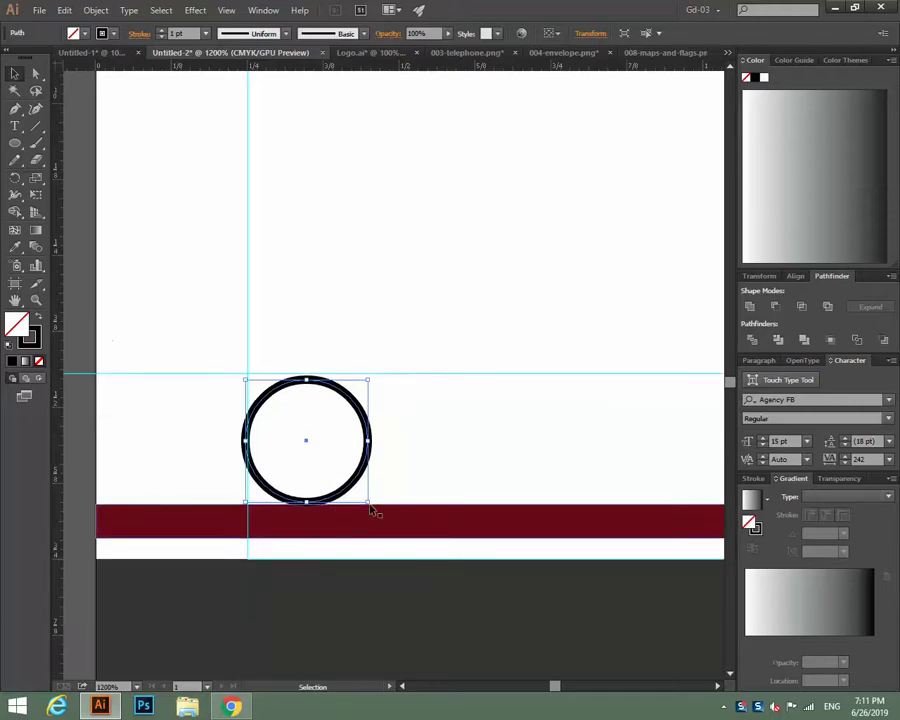
drag(368, 504, 357, 492)
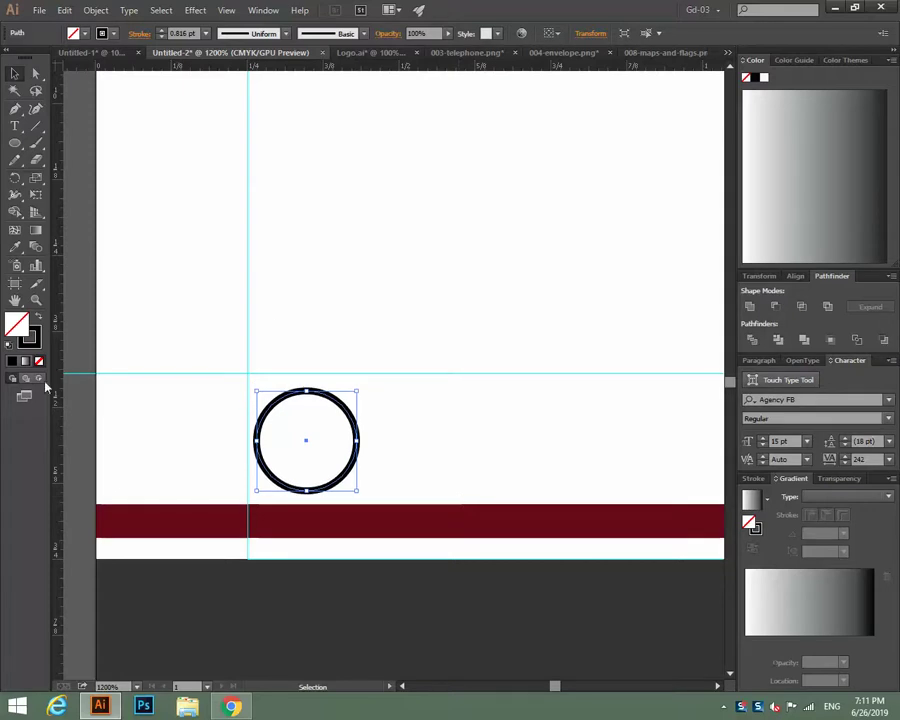
Colour the ring dark grey with the Eyedropper and convert it with Outline Stroke.
click(16, 248)
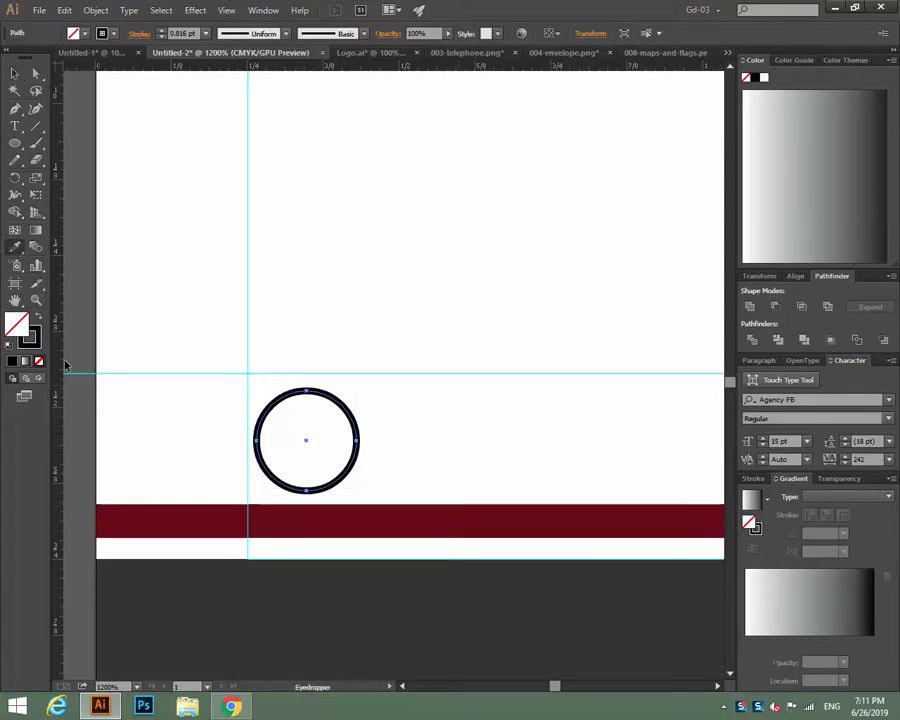
click(217, 581)
click(12, 74)
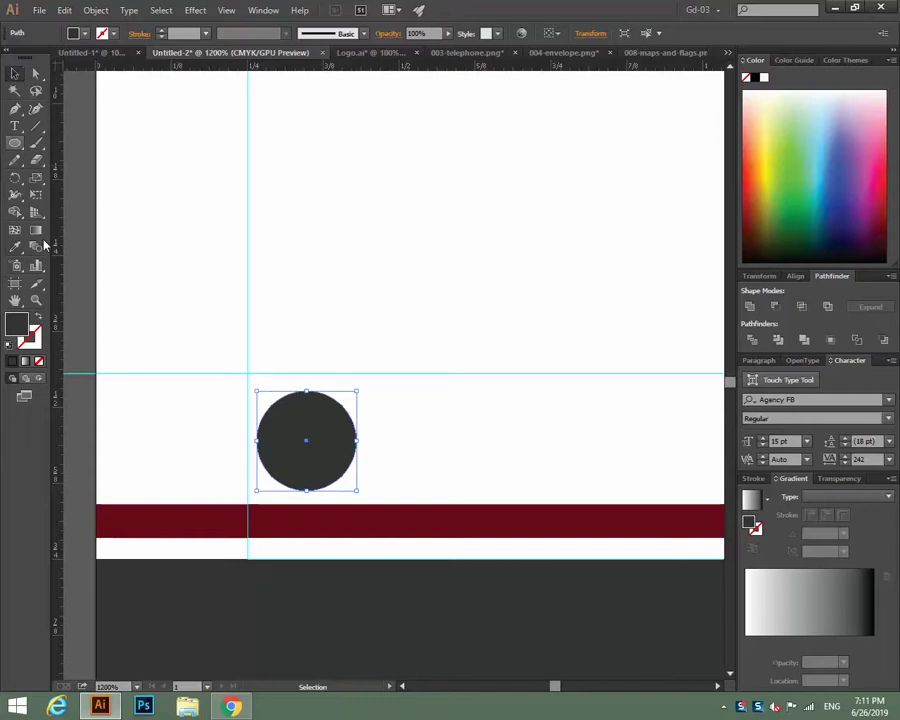
click(37, 316)
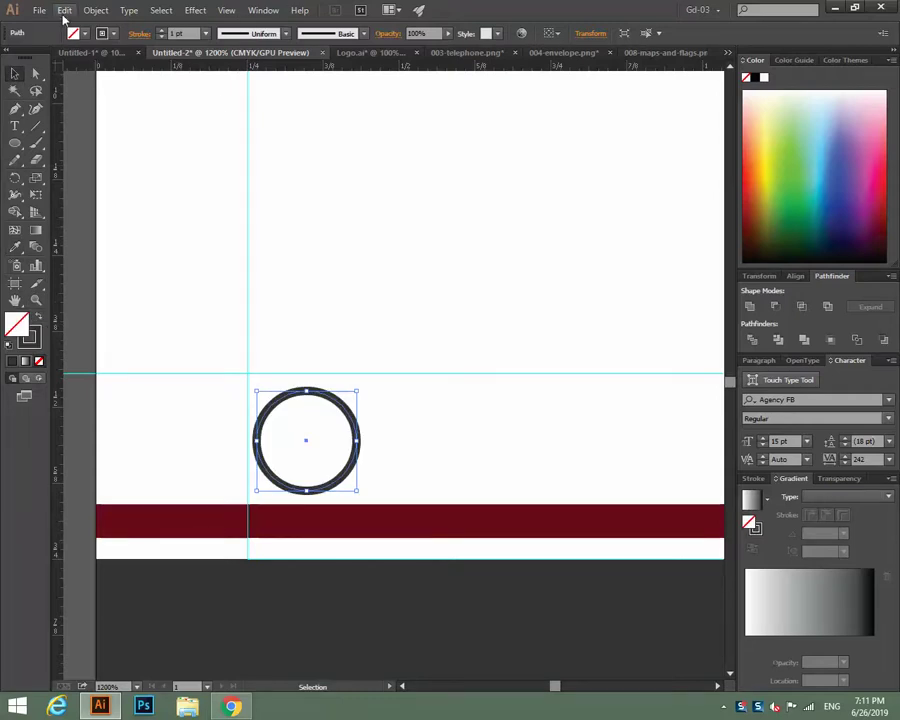
click(96, 10)
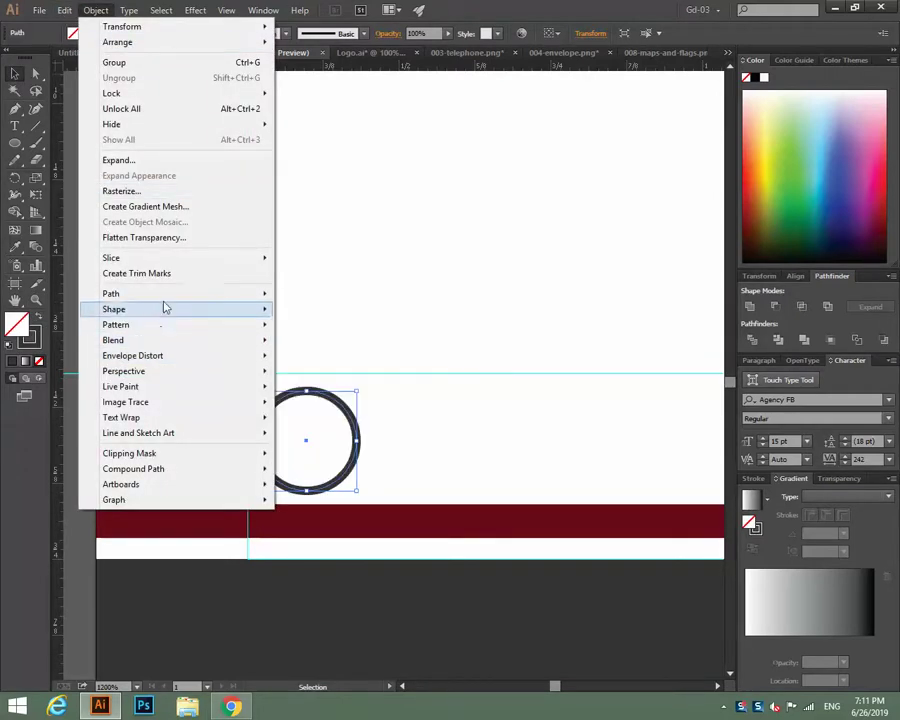
mouse_move(228, 297)
click(370, 326)
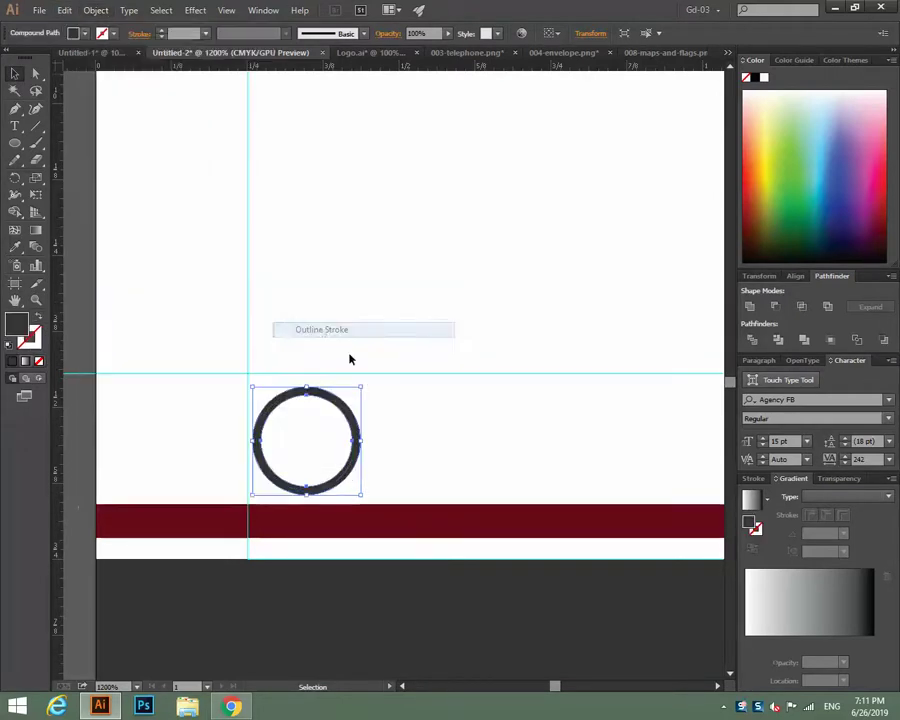
click(501, 425)
key(ctrl+minus)
key(ctrl+minus)
key(ctrl+minus)
key(ctrl+minus)
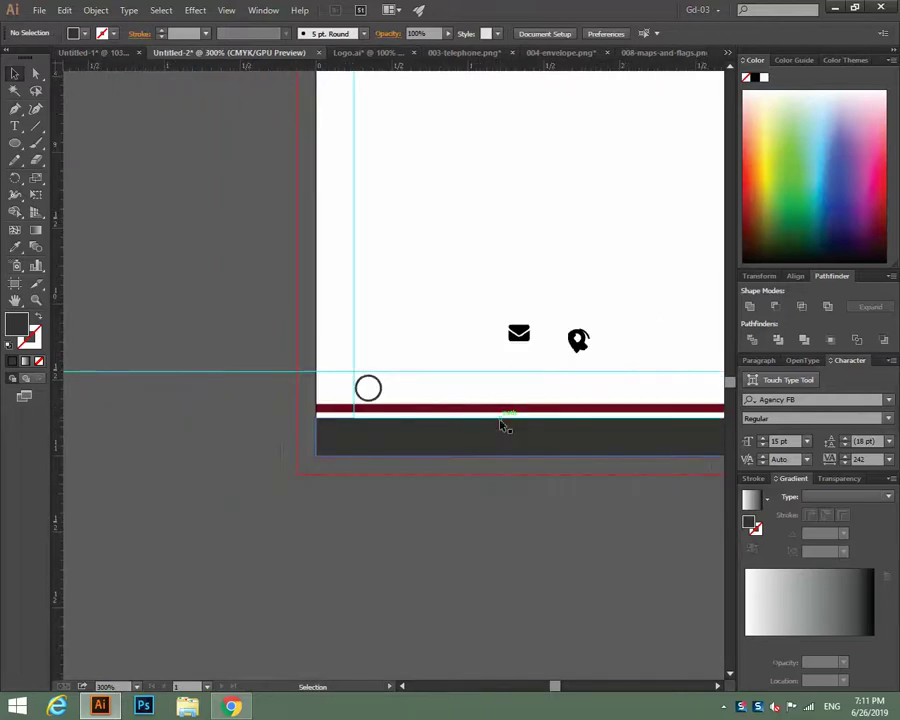
Alt-drag the footer outline circle to the right, then Ctrl+D for a third copy.
scroll(204, 504, right, 5)
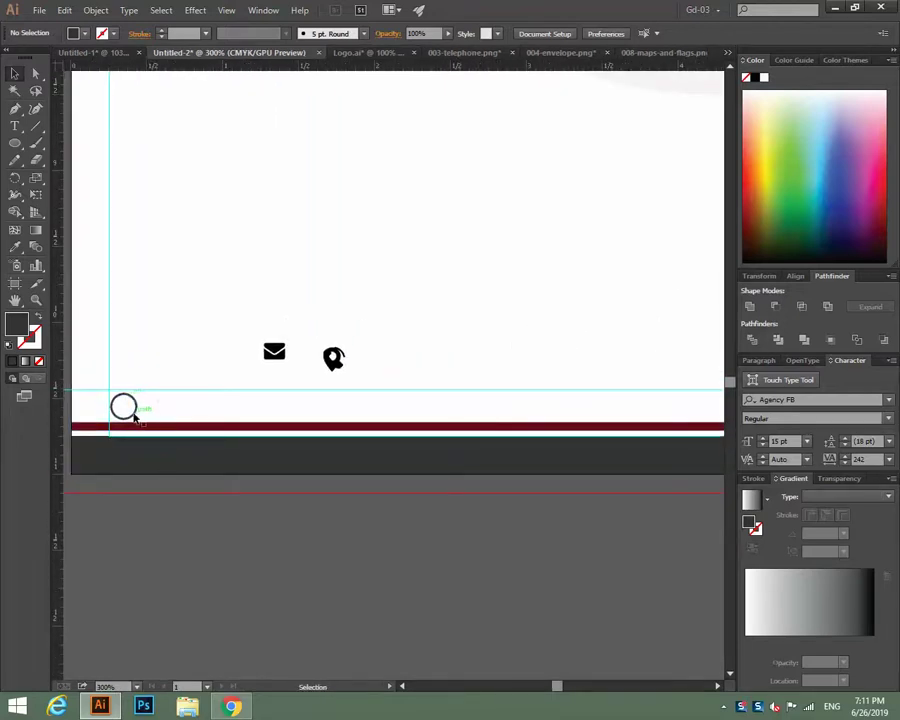
click(133, 416)
drag(134, 416, 406, 416)
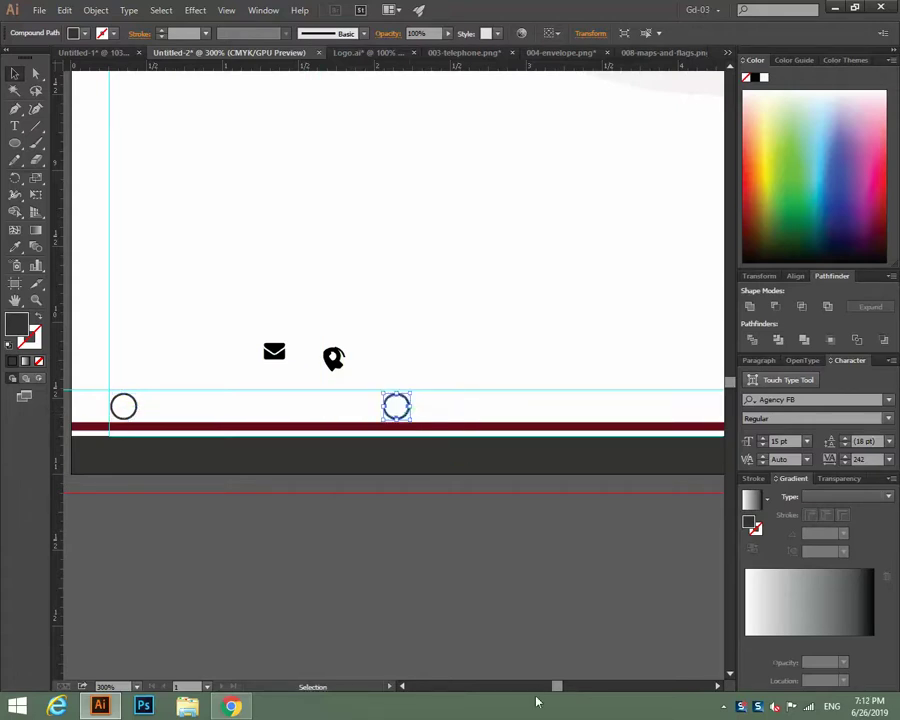
key(ctrl+d)
Select all three footer circles and distribute them evenly by horizontal centre.
key(h)
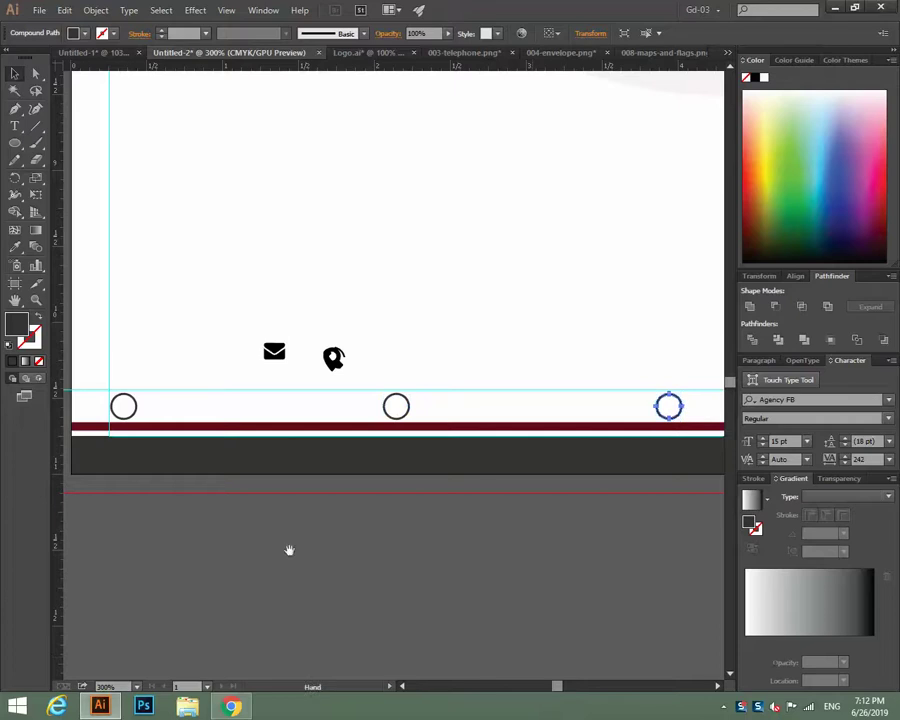
drag(440, 486, 130, 529)
drag(344, 520, 352, 530)
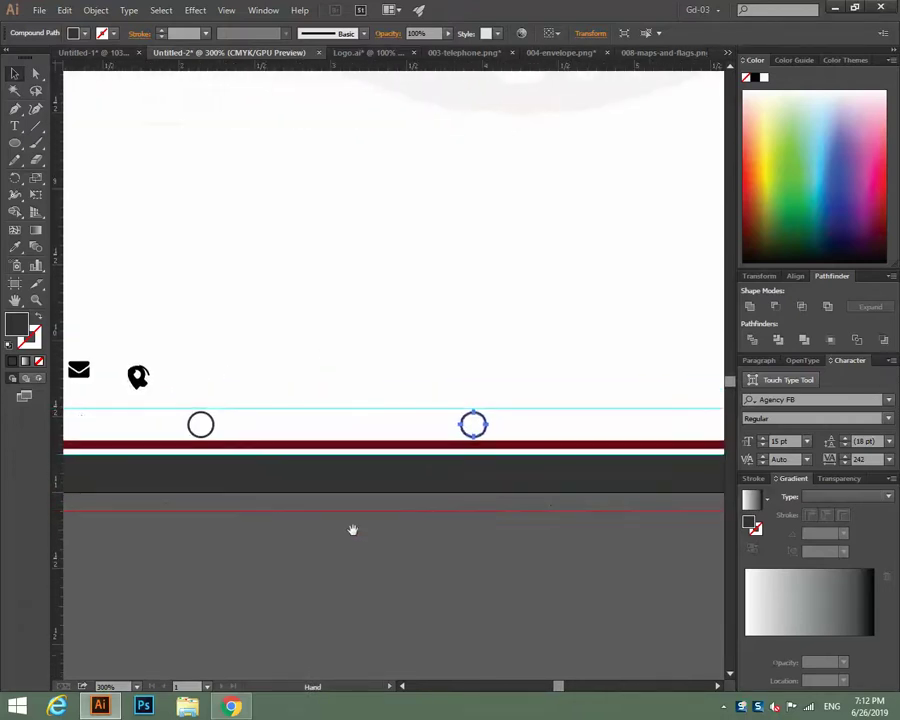
key(ctrl+1)
click(572, 548)
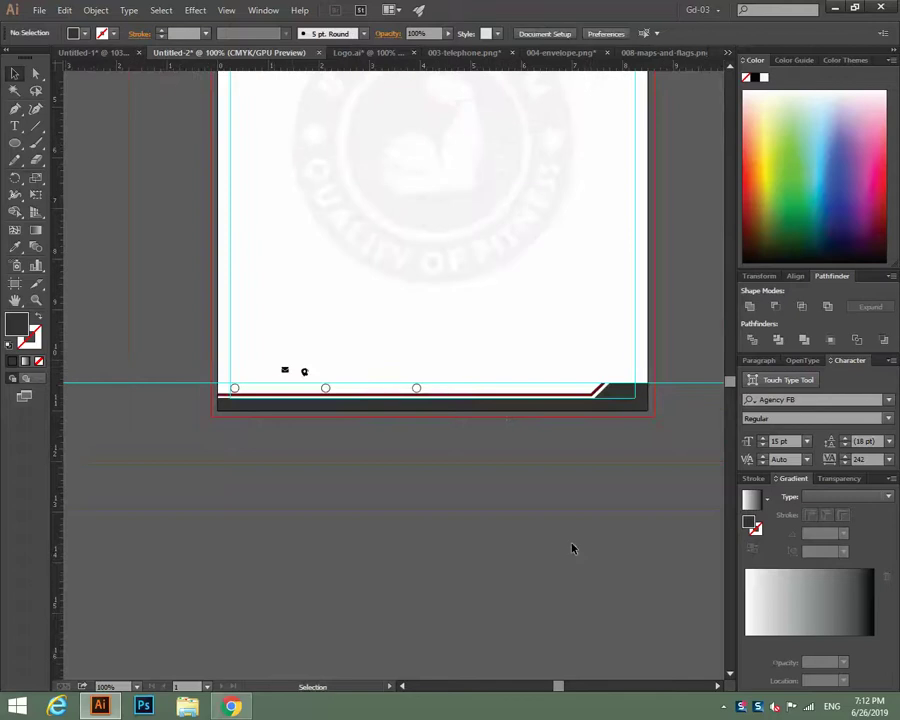
click(418, 389)
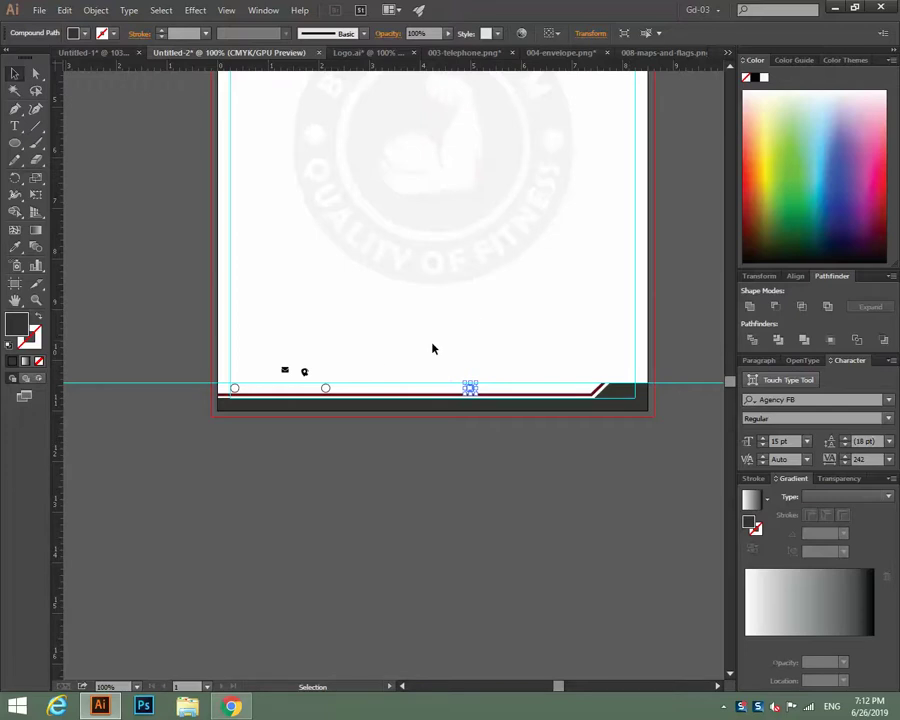
shift+click(235, 389)
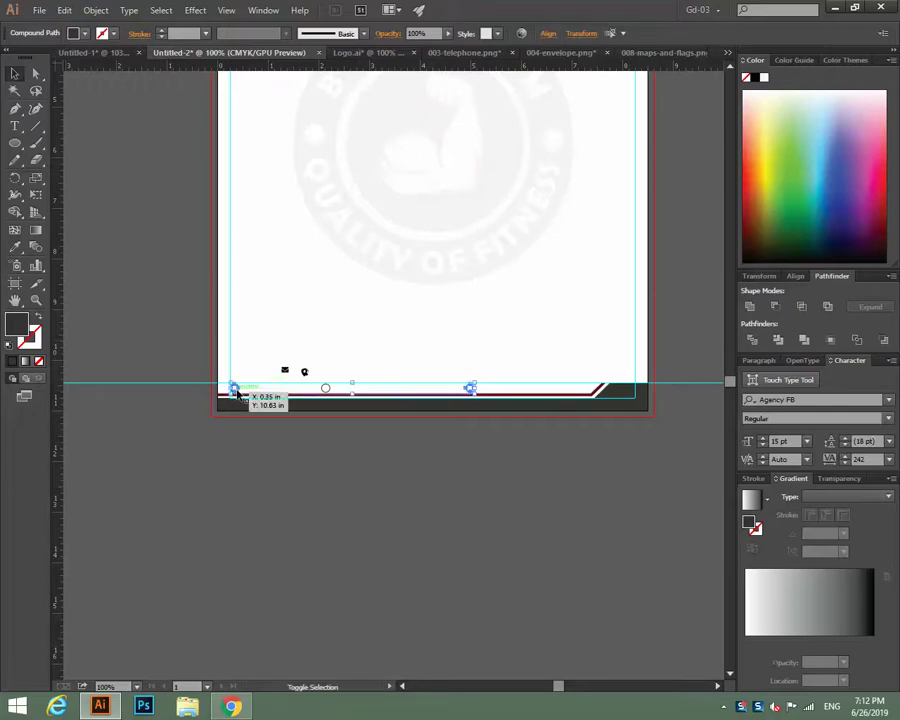
shift+click(326, 388)
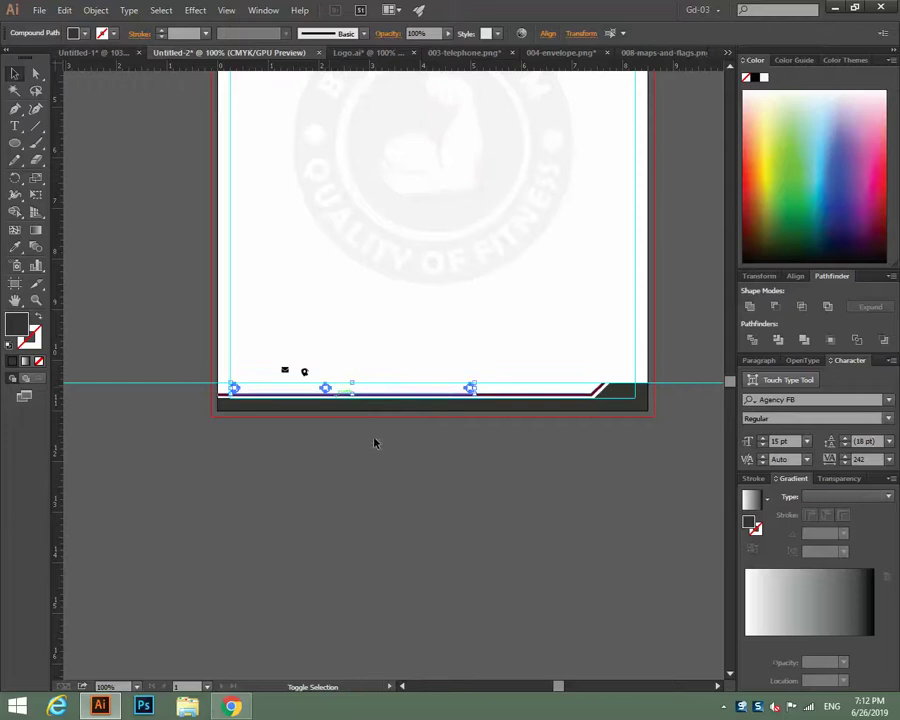
click(798, 276)
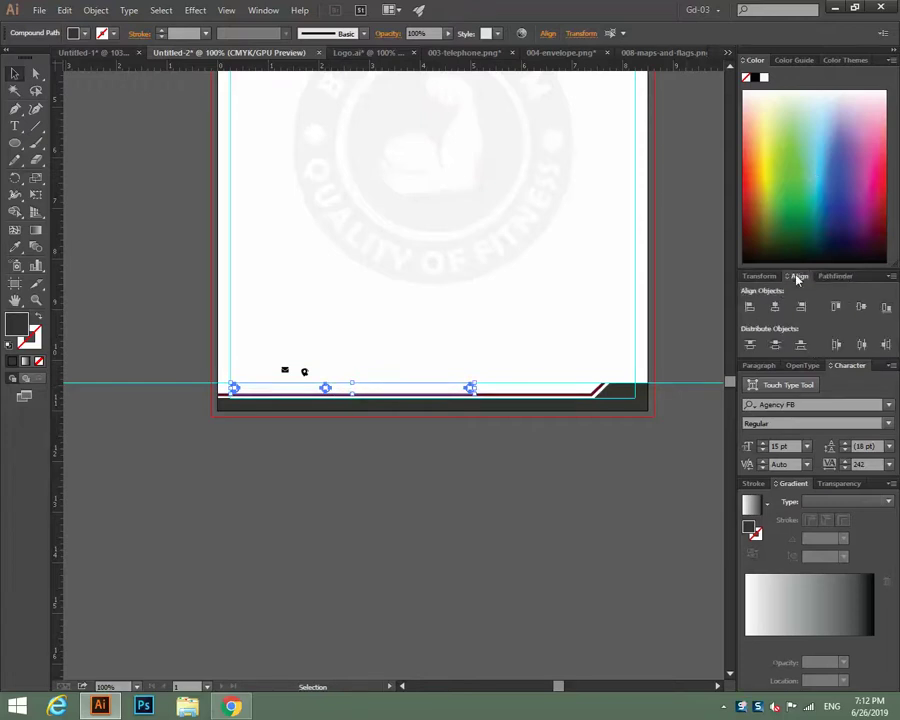
click(866, 347)
click(489, 471)
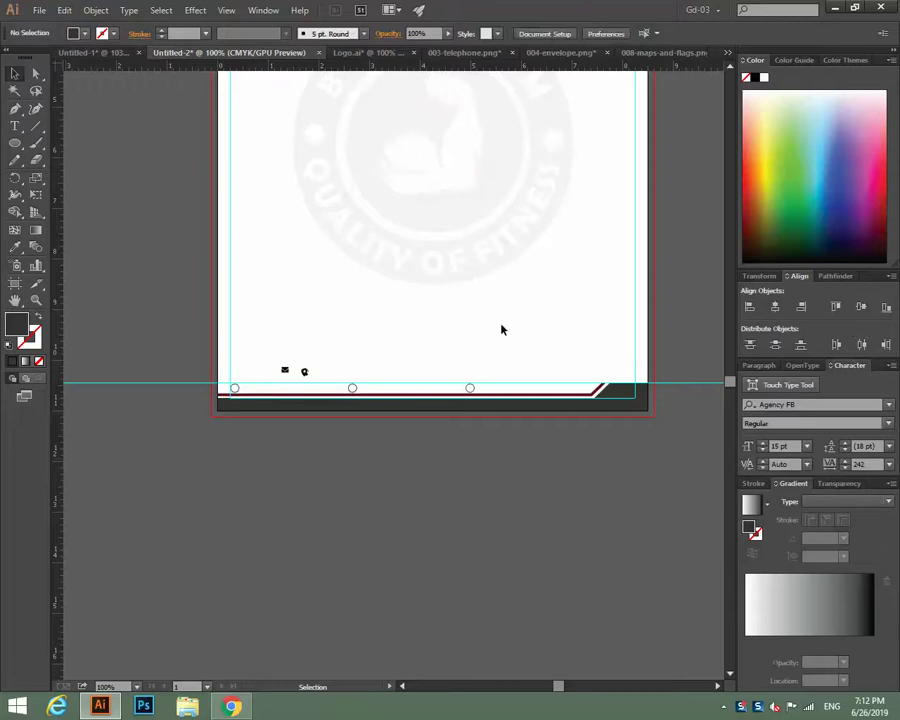
key(ctrl+equal)
key(ctrl+equal)
key(ctrl+equal)
key(ctrl+equal)
key(ctrl+equal)
Move the map pin icon into the middle footer circle and enlarge it to fit.
drag(500, 326, 649, 369)
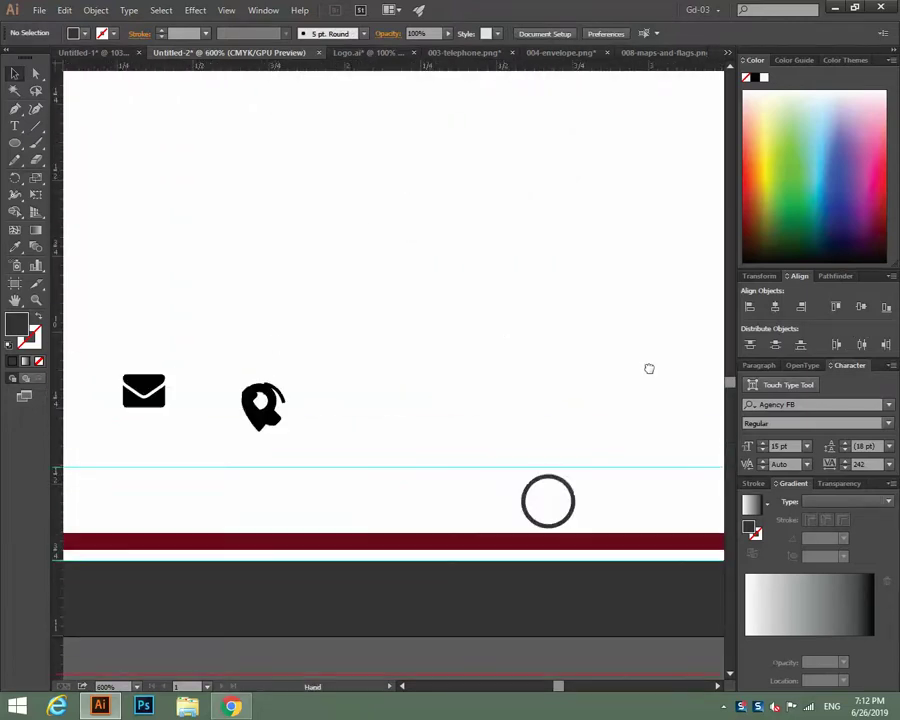
drag(68, 376, 444, 384)
drag(515, 362, 548, 414)
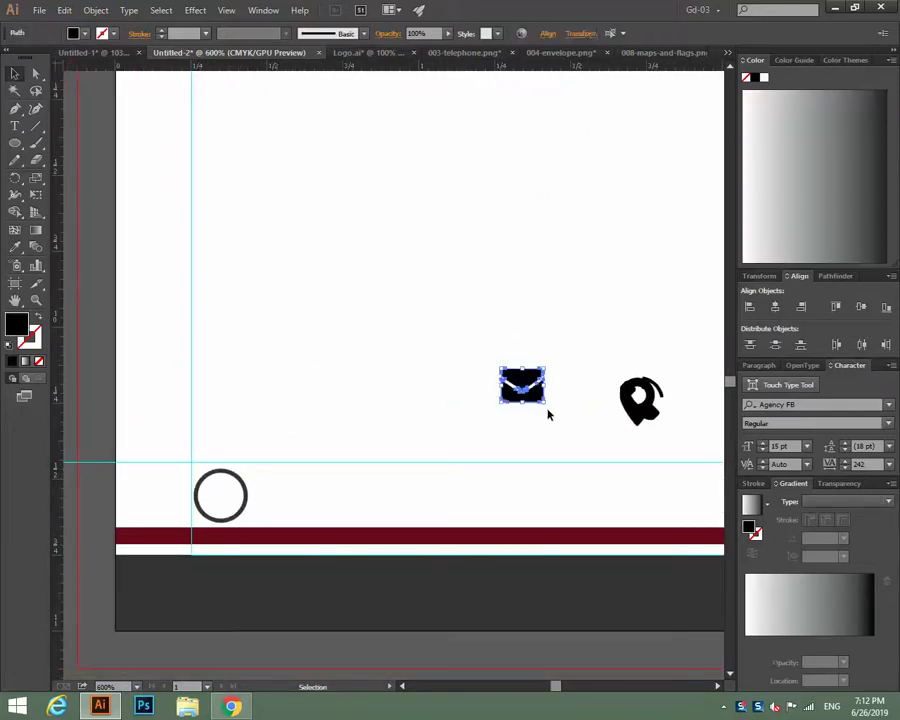
click(608, 430)
drag(642, 419, 180, 494)
key(space)
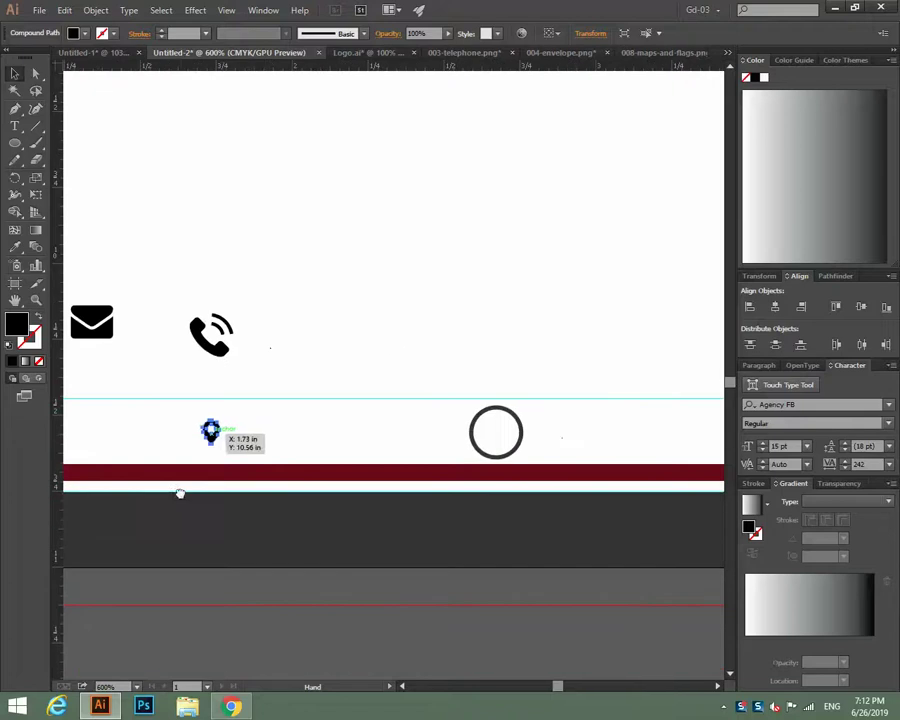
drag(212, 432, 505, 441)
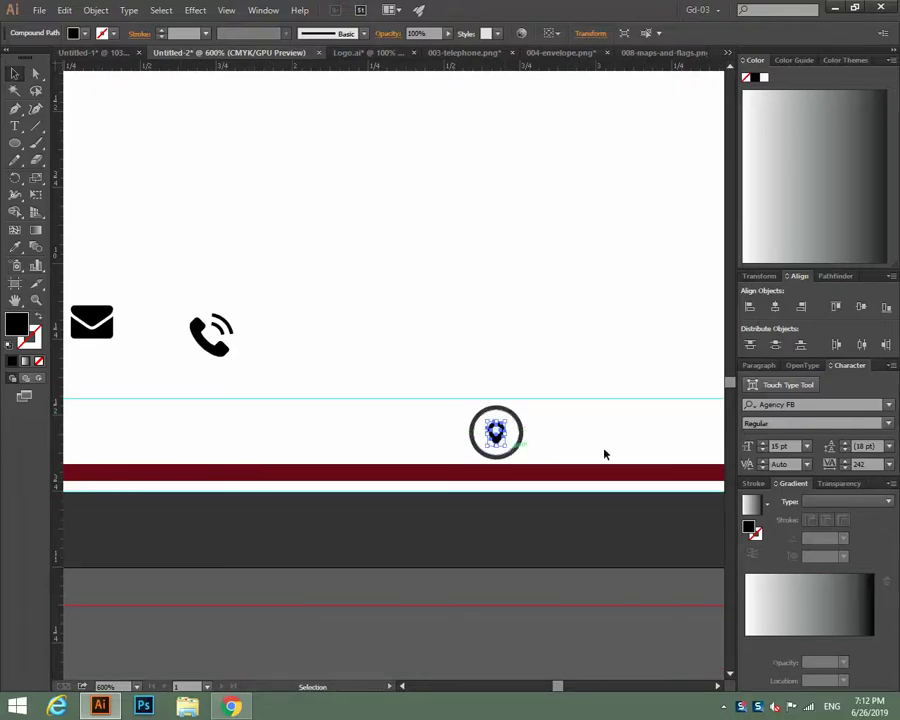
key(ctrl+plus)
key(ctrl+plus)
key(ctrl+plus)
key(space)
drag(451, 423, 214, 361)
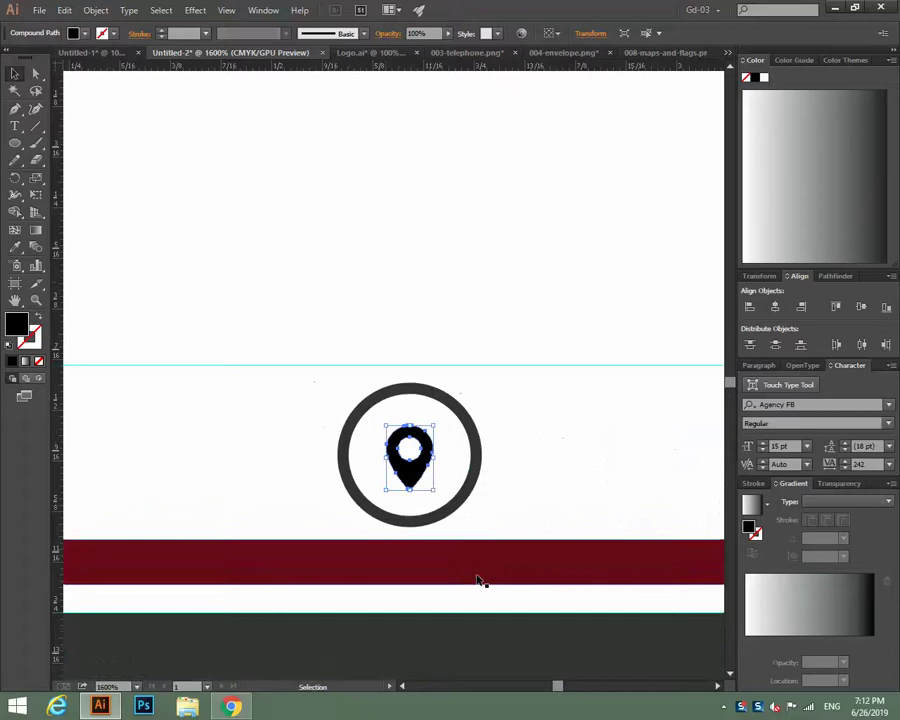
drag(432, 489, 443, 502)
click(548, 513)
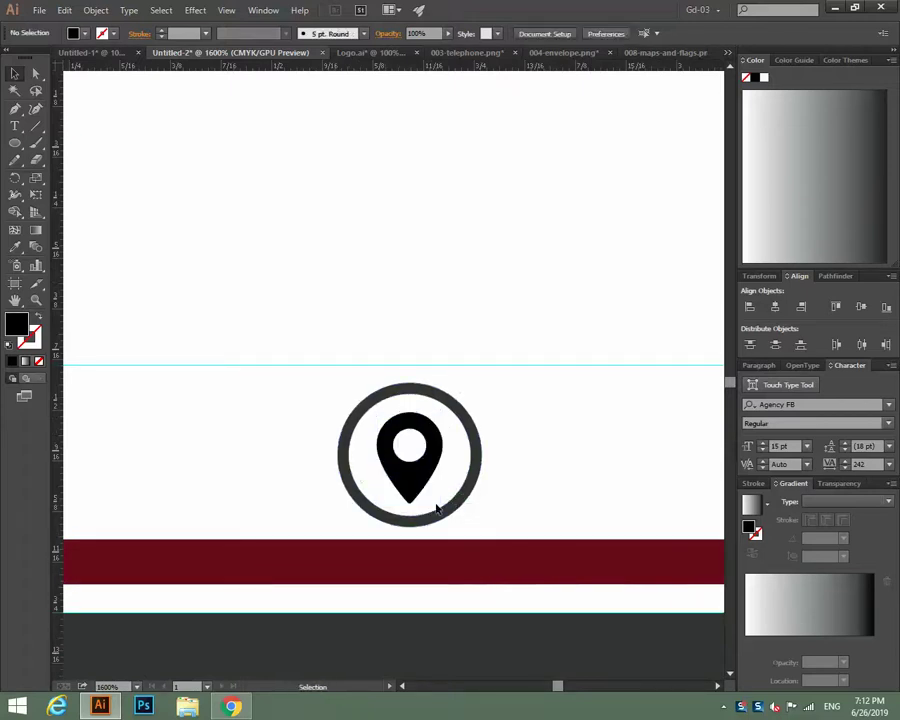
Bring the phone icon into the left circle and shrink it to fit inside.
scroll(520, 490, left, 10)
drag(385, 124, 538, 263)
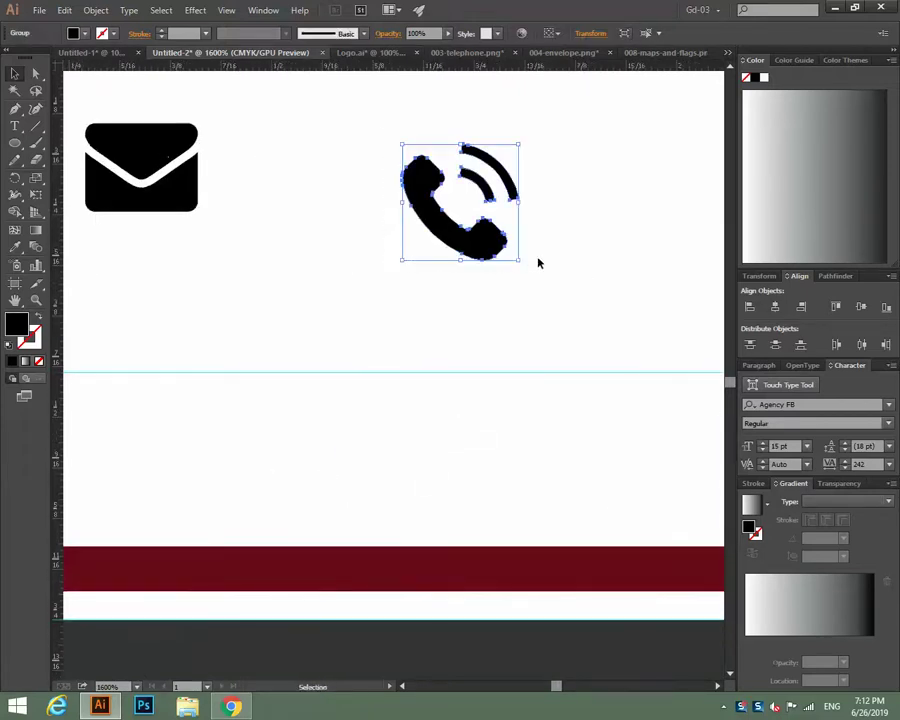
drag(484, 245, 150, 399)
scroll(231, 512, left, 10)
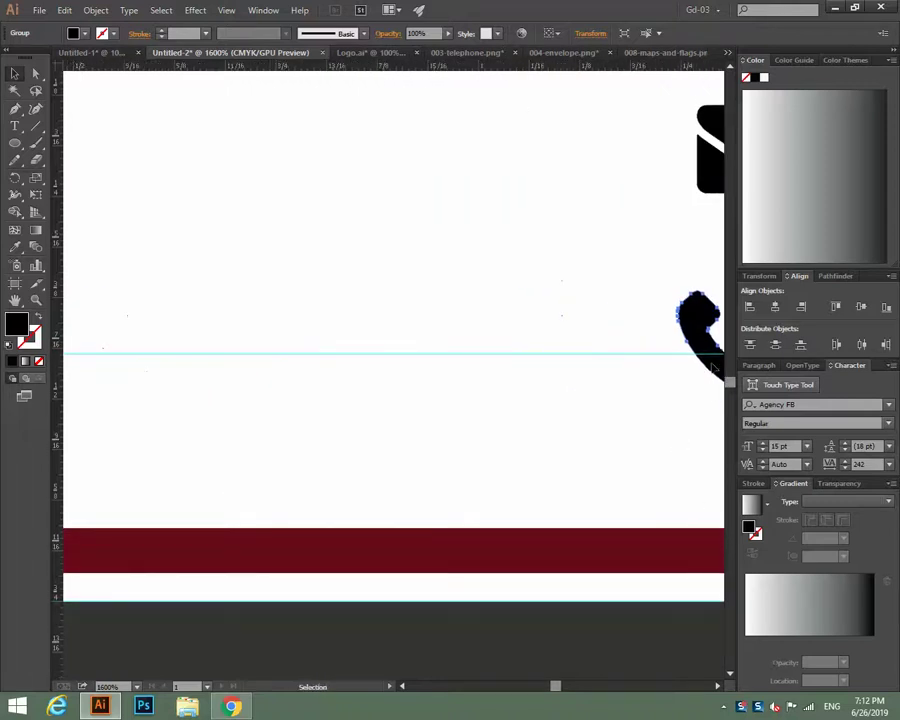
drag(700, 330, 95, 445)
scroll(201, 492, left, 10)
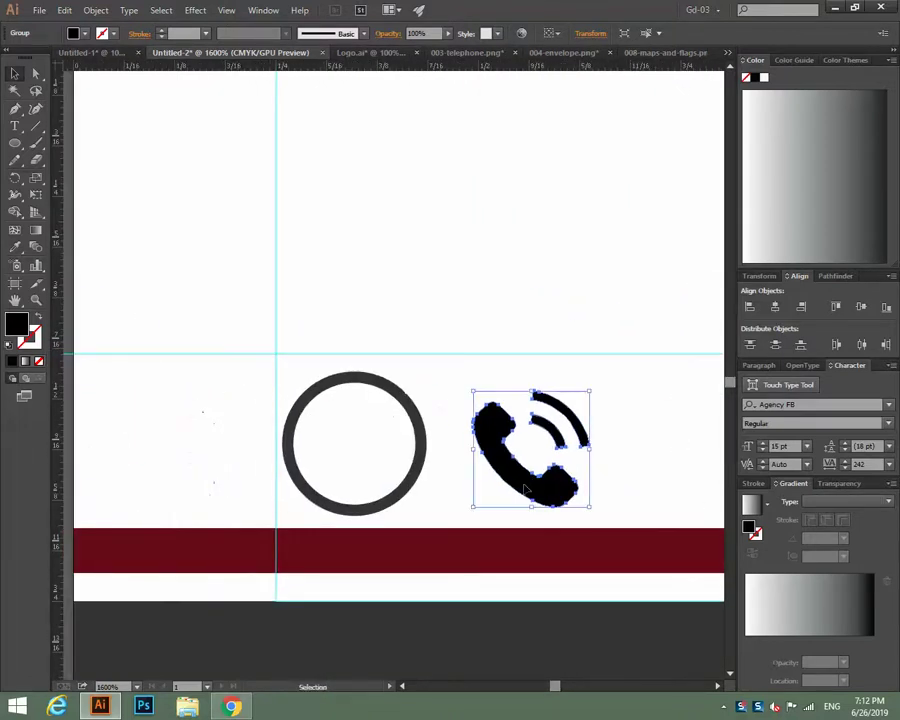
drag(513, 485, 348, 482)
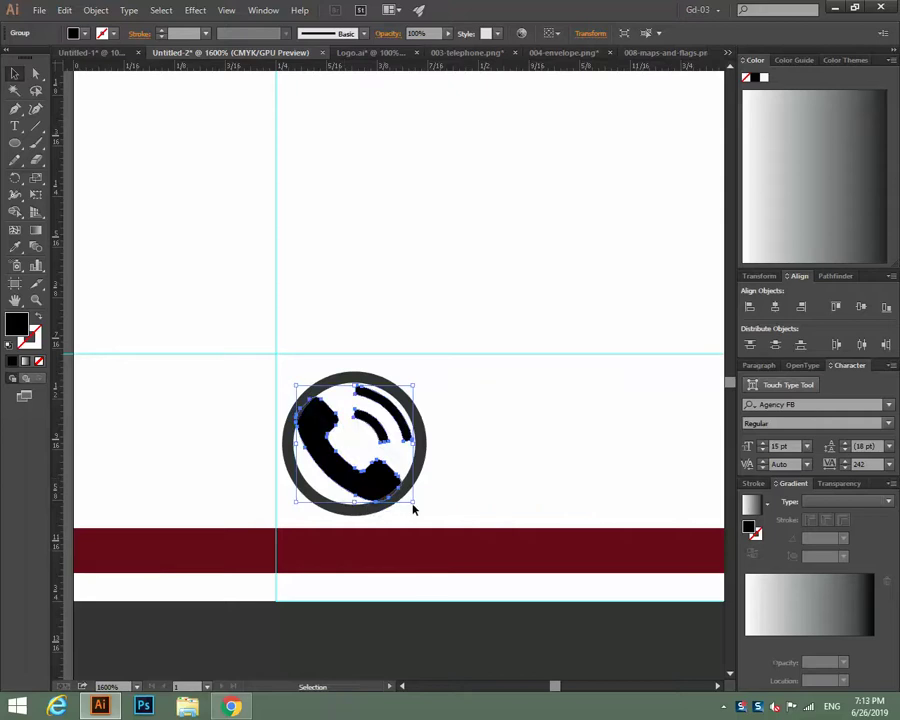
drag(414, 503, 410, 490)
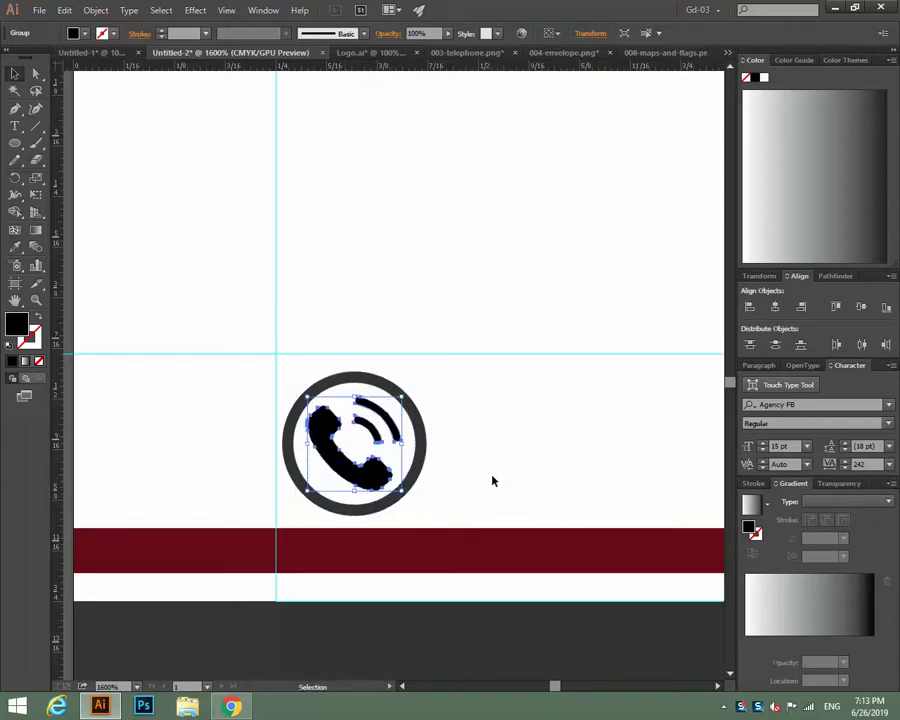
click(492, 477)
Recolour the circled phone icon maroon by sampling the footer bar with the Eyedropper.
drag(542, 463, 200, 567)
drag(163, 401, 274, 494)
click(188, 455)
click(15, 246)
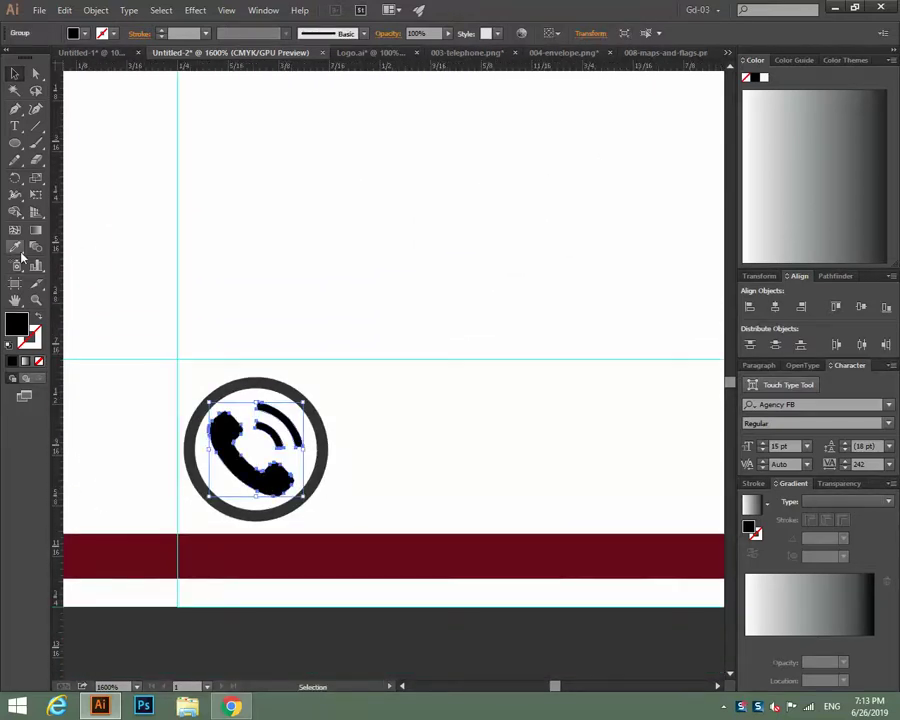
click(205, 555)
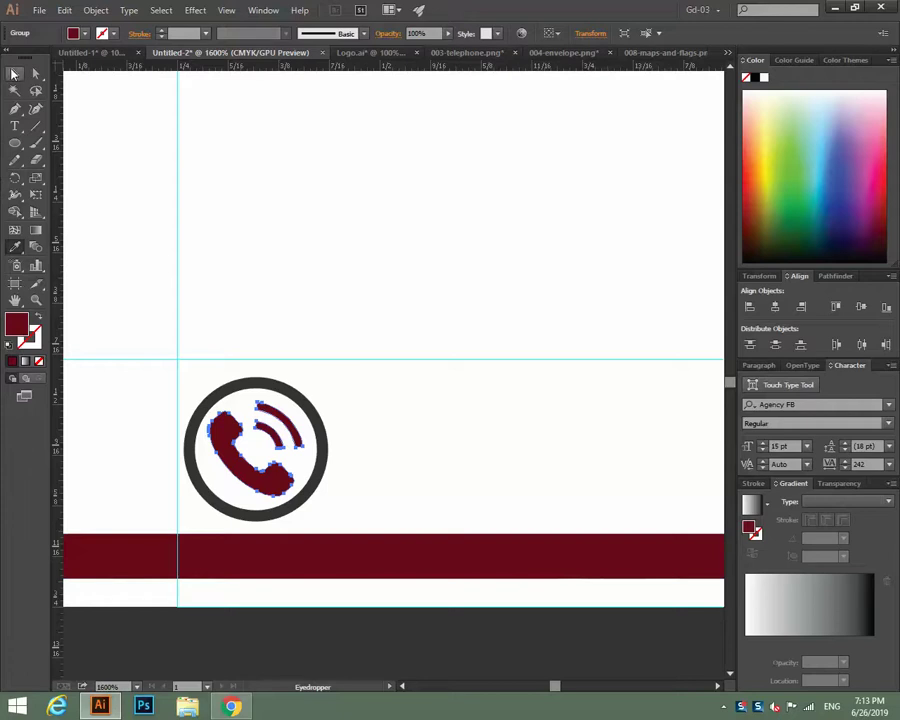
click(14, 73)
click(420, 300)
Move the envelope icon over beside the circled map pin.
drag(546, 422, 93, 408)
drag(638, 296, 270, 330)
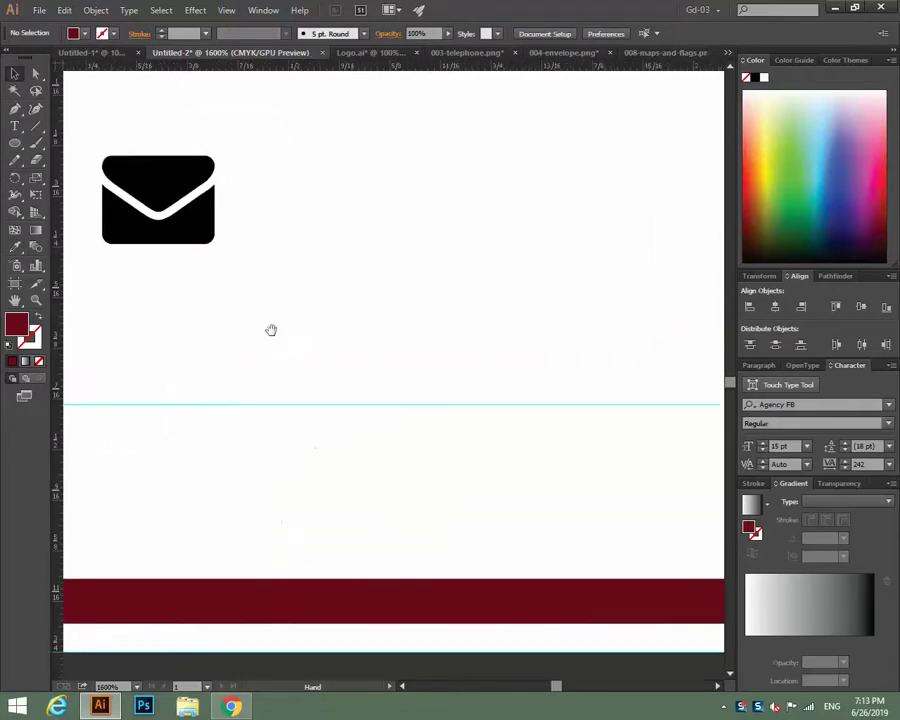
click(165, 220)
drag(165, 220, 563, 379)
drag(576, 460, 418, 393)
drag(286, 352, 646, 366)
drag(476, 448, 176, 448)
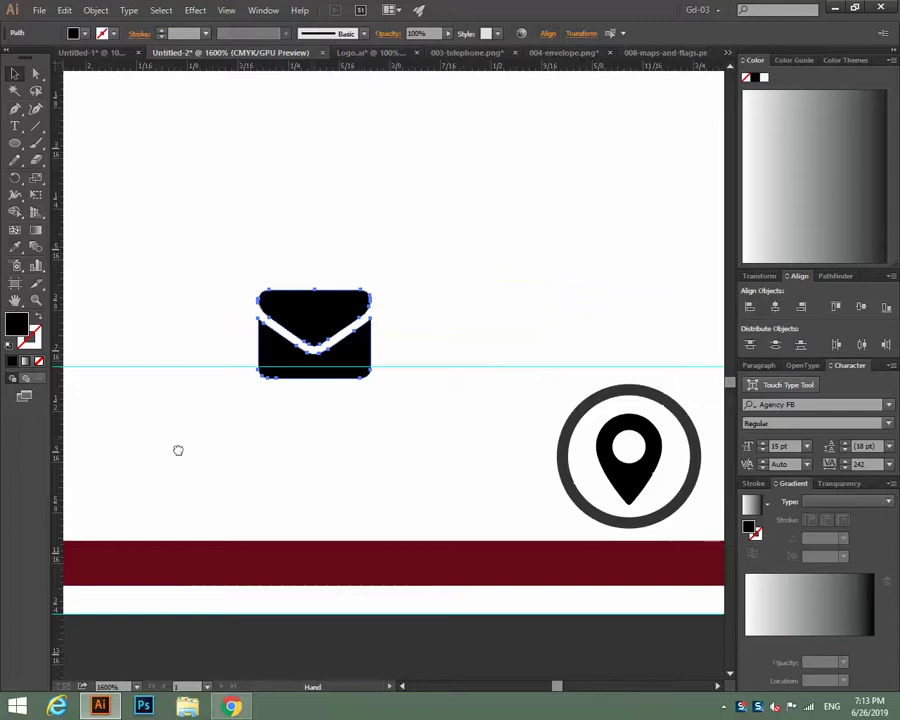
Recolour the map pin maroon by sampling the footer bar with the Eyedropper.
drag(331, 364, 596, 360)
drag(574, 468, 402, 438)
drag(338, 452, 288, 456)
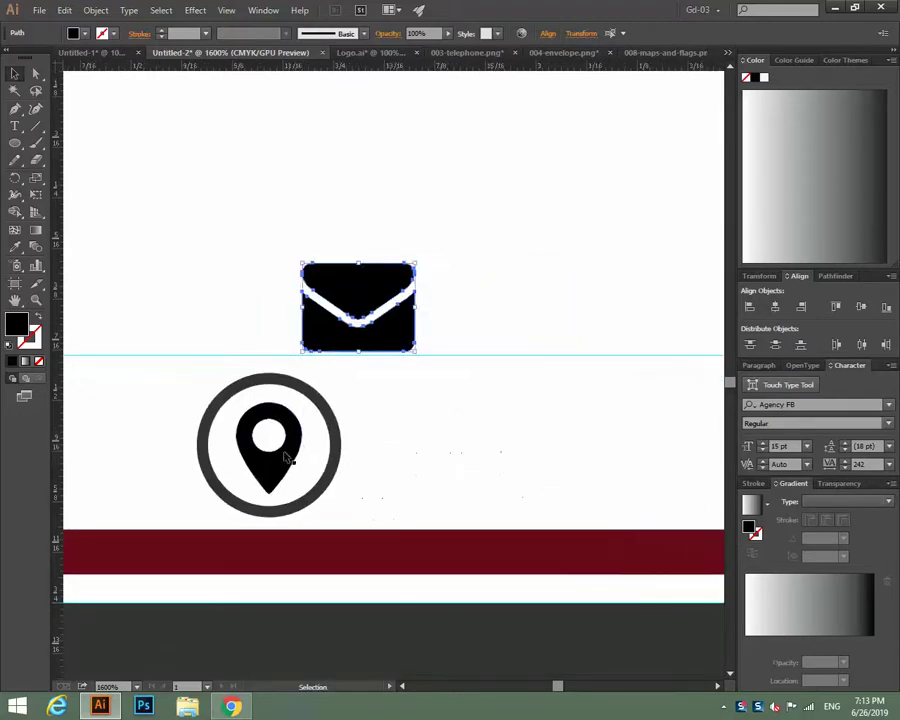
click(280, 450)
click(15, 250)
click(209, 542)
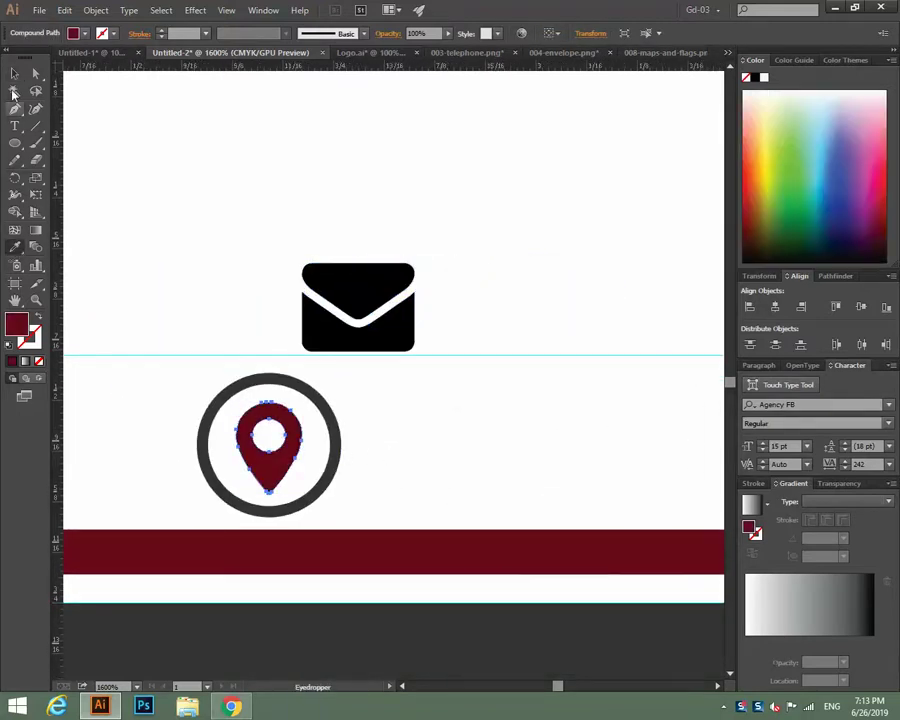
Place the envelope in the empty right circle, shrinking and centring it.
click(370, 293)
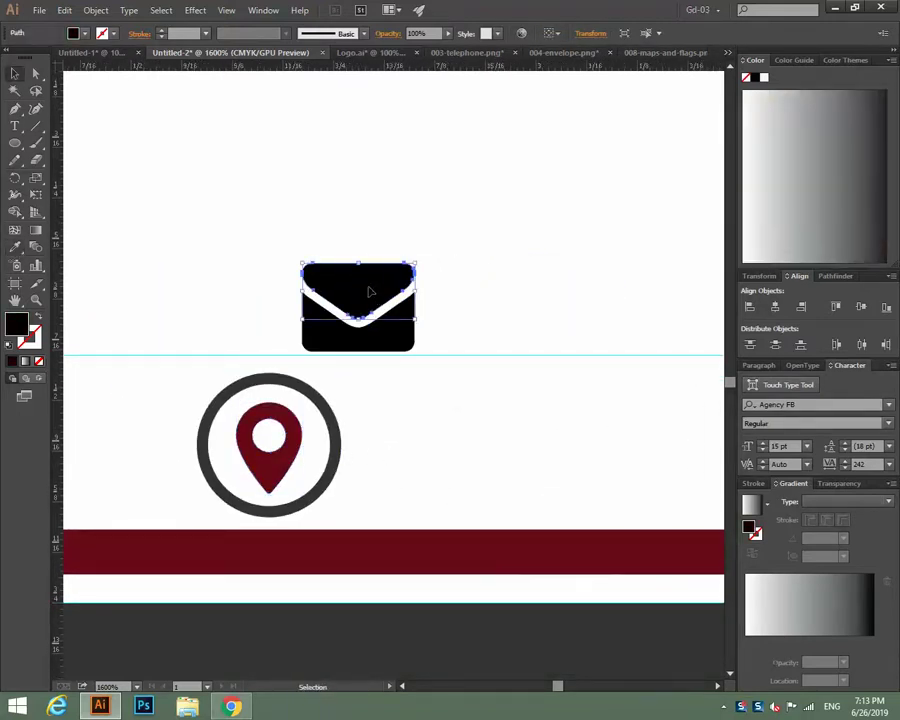
drag(348, 236, 421, 421)
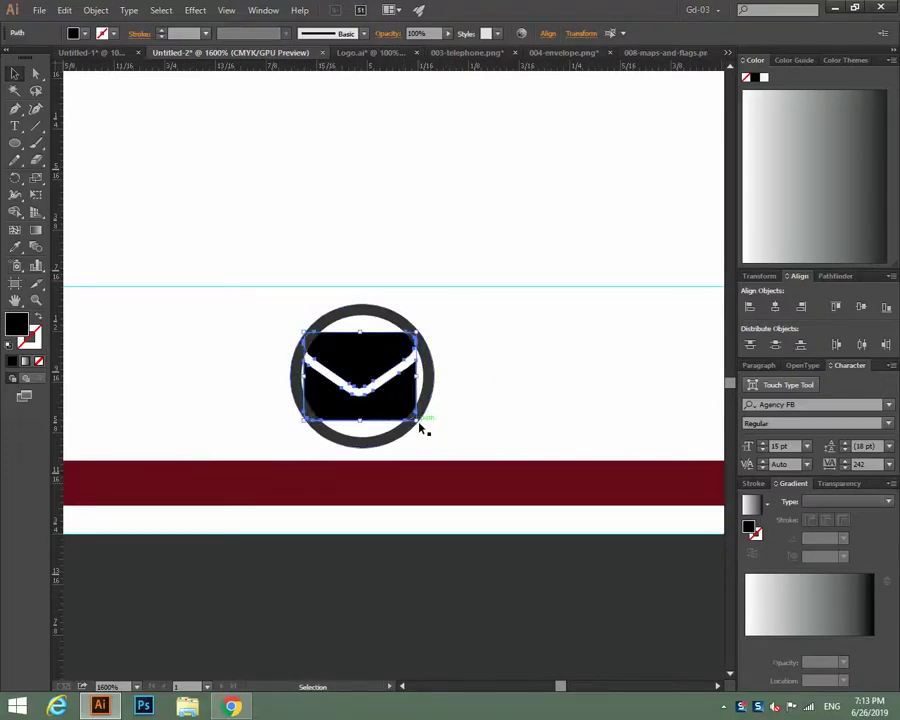
drag(419, 418, 400, 408)
key(Right)
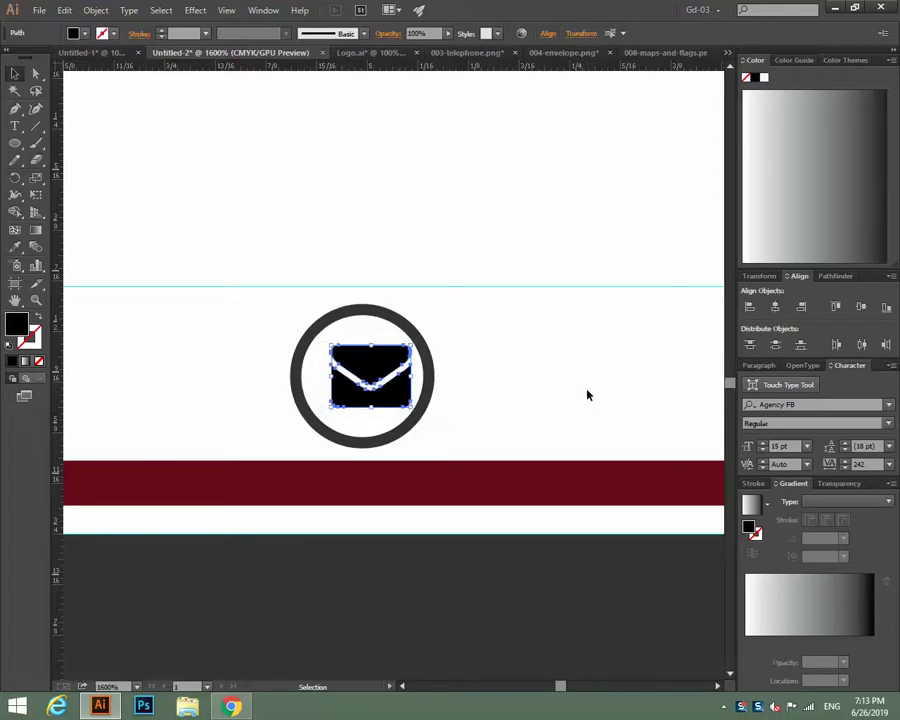
drag(363, 368, 345, 369)
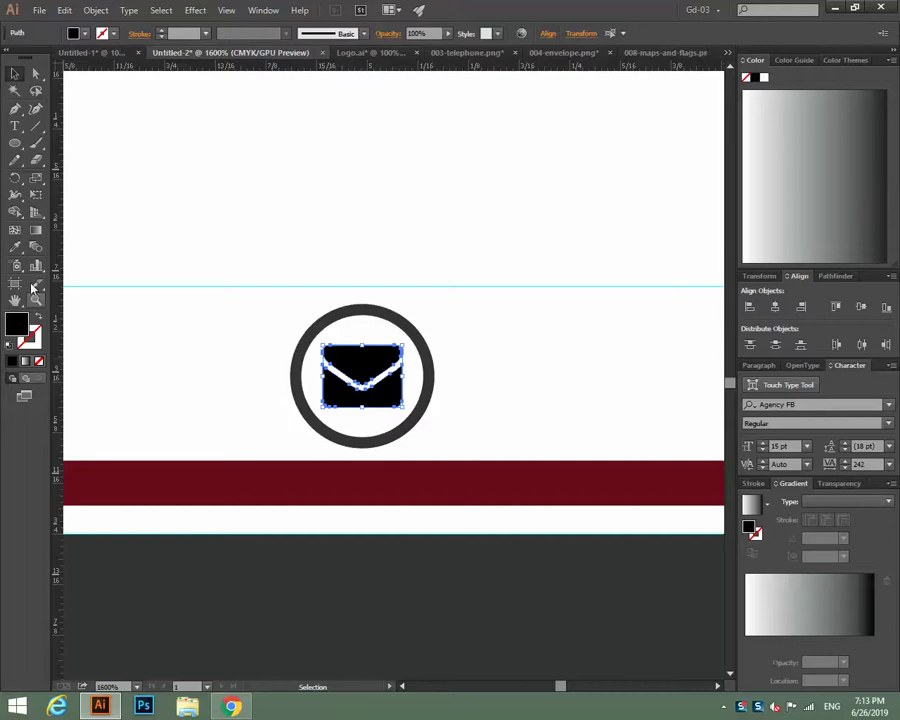
Eyedropper the maroon band colour onto the envelope, then fit the page with Ctrl+0 and deselect.
click(21, 253)
click(185, 460)
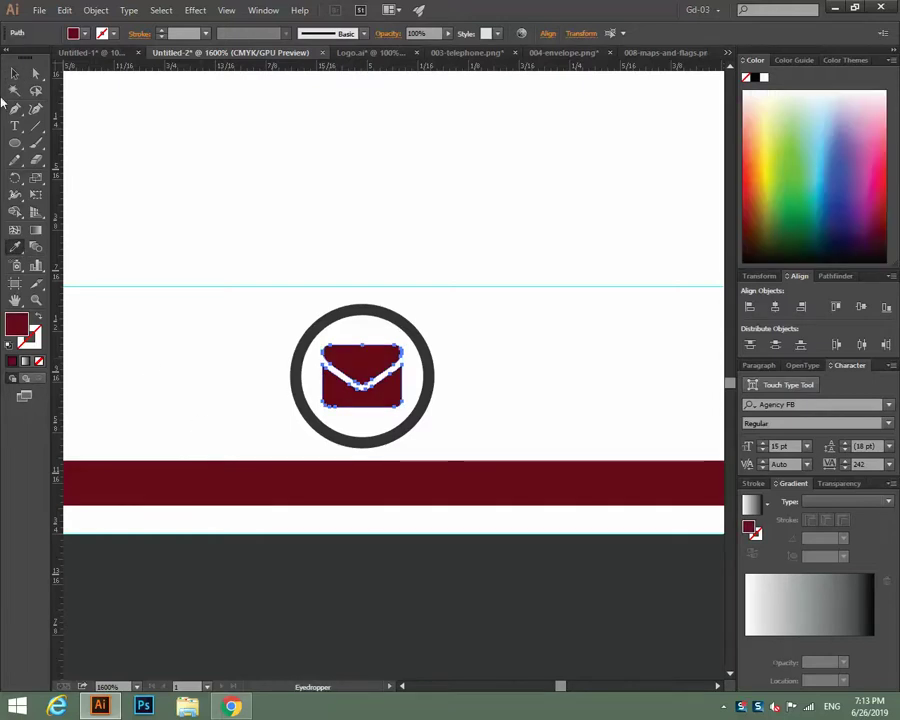
click(20, 79)
key(ctrl+0)
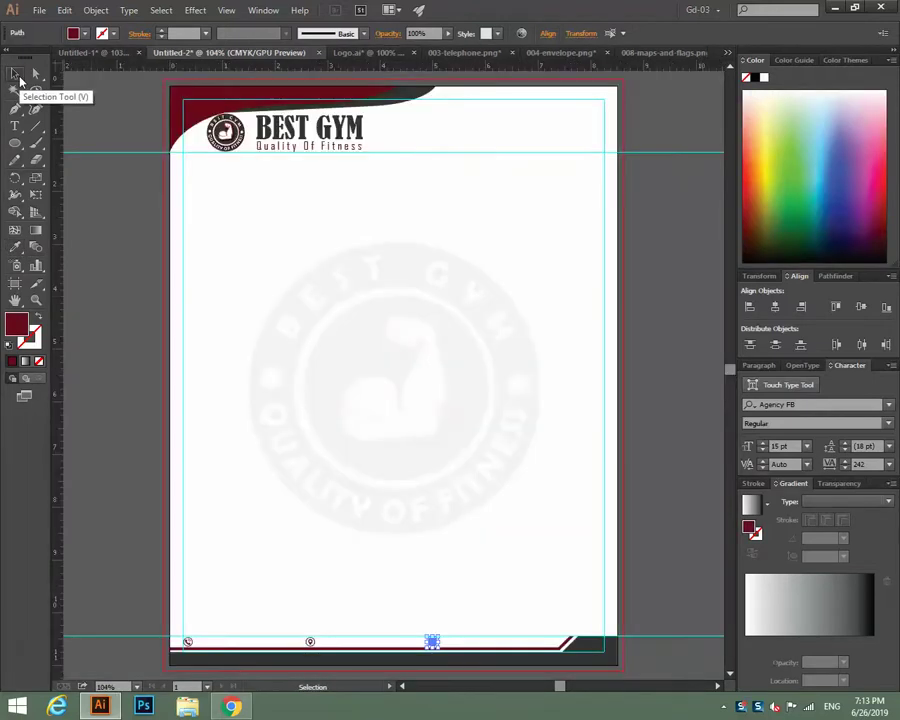
click(427, 414)
scroll(432, 383, down, 2)
scroll(432, 383, down, 1)
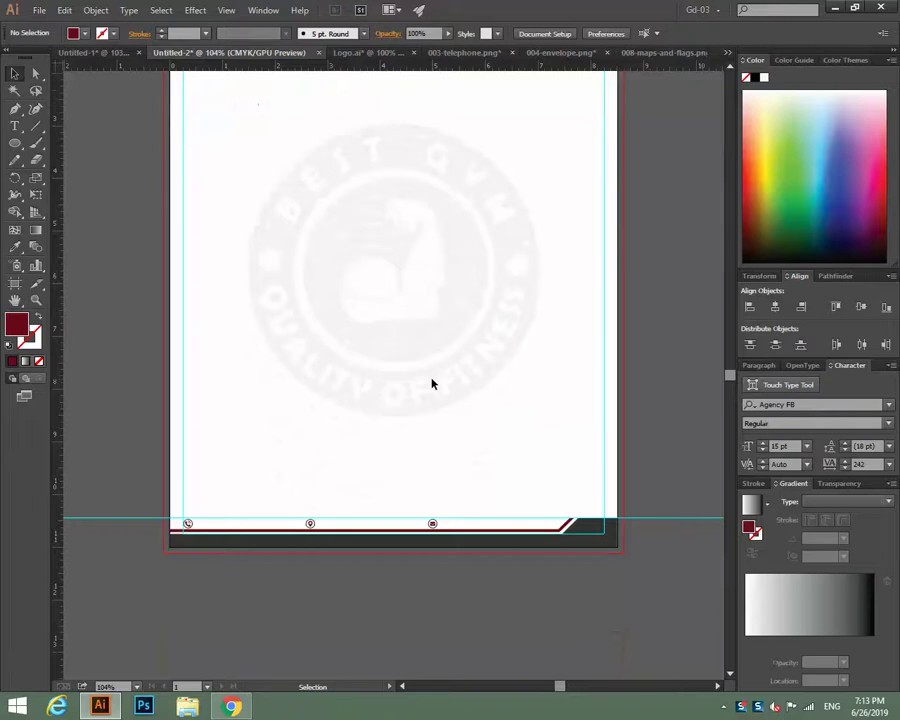
scroll(432, 383, up, 3)
scroll(432, 383, down, 1)
scroll(432, 383, up, 1)
scroll(432, 383, up, 1)
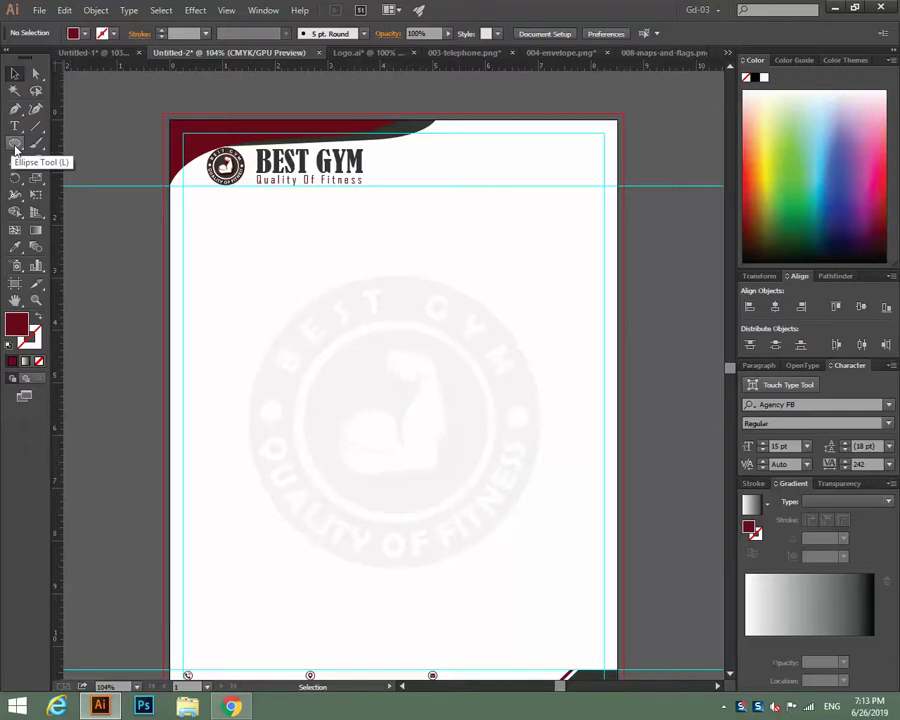
Start a Pen-tool path with points along the page's top-right corner.
drag(15, 148, 60, 142)
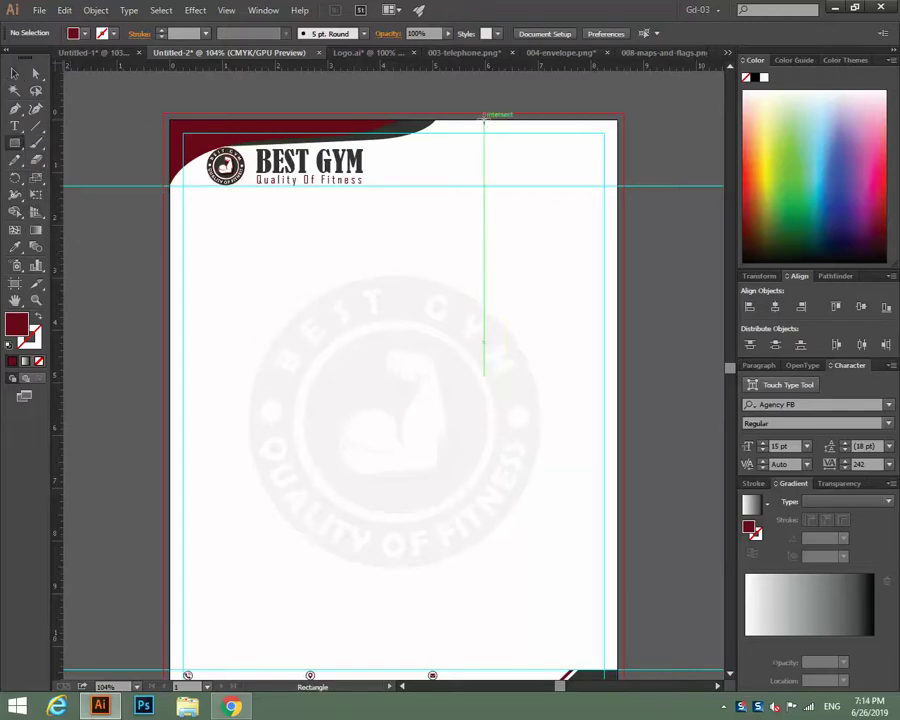
click(15, 108)
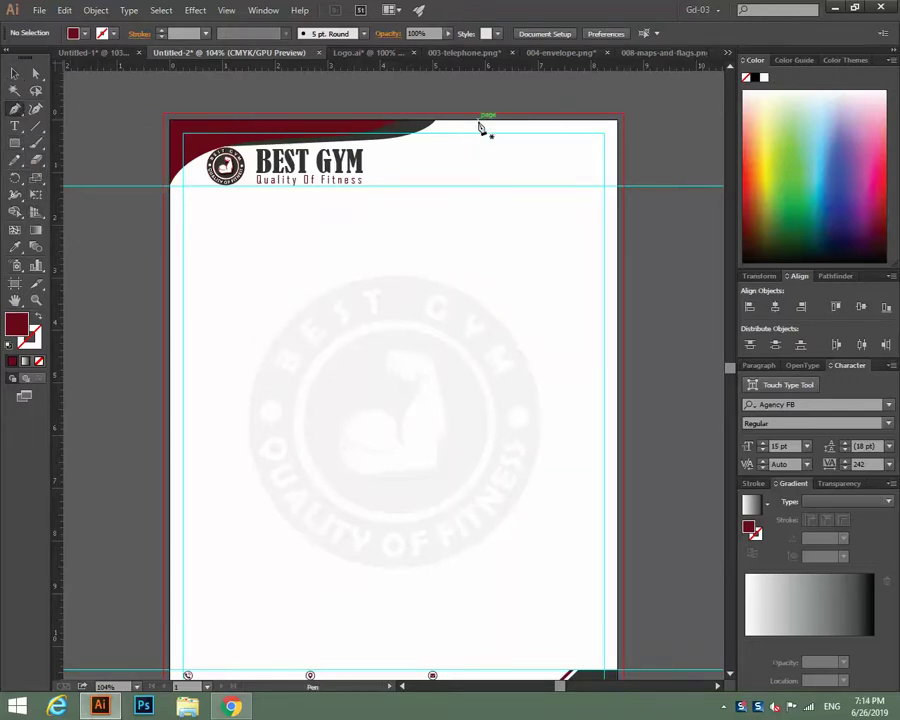
click(525, 120)
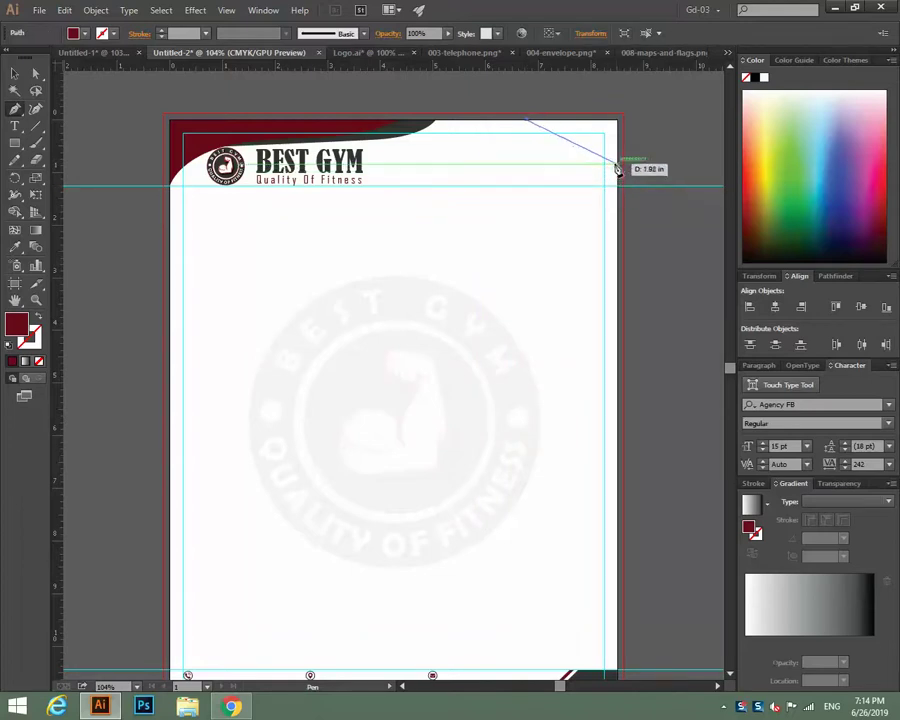
click(616, 161)
click(618, 121)
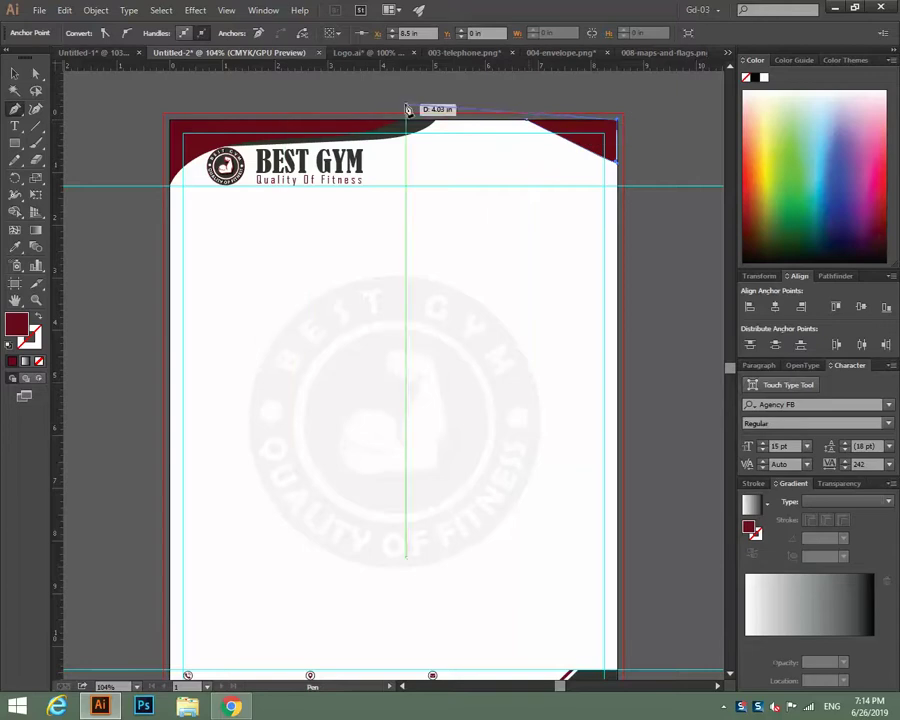
key(ctrl)
Redo the corner point and close the path into a triangle at its start point.
key(ctrl+equal)
key(ctrl+equal)
key(ctrl+equal)
key(ctrl+equal)
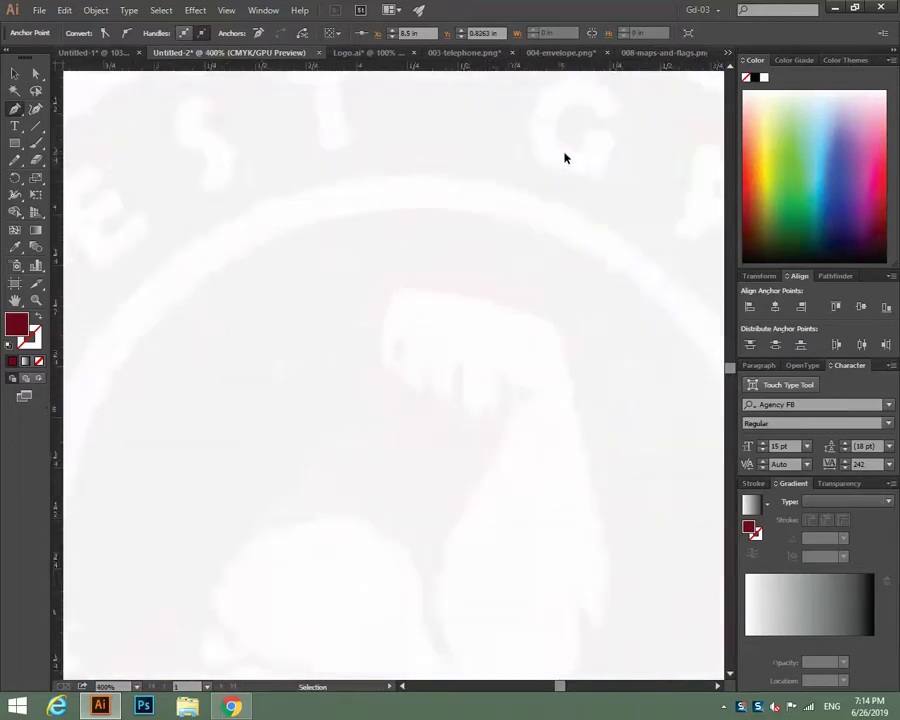
drag(550, 150, 2, 522)
drag(440, 230, 530, 560)
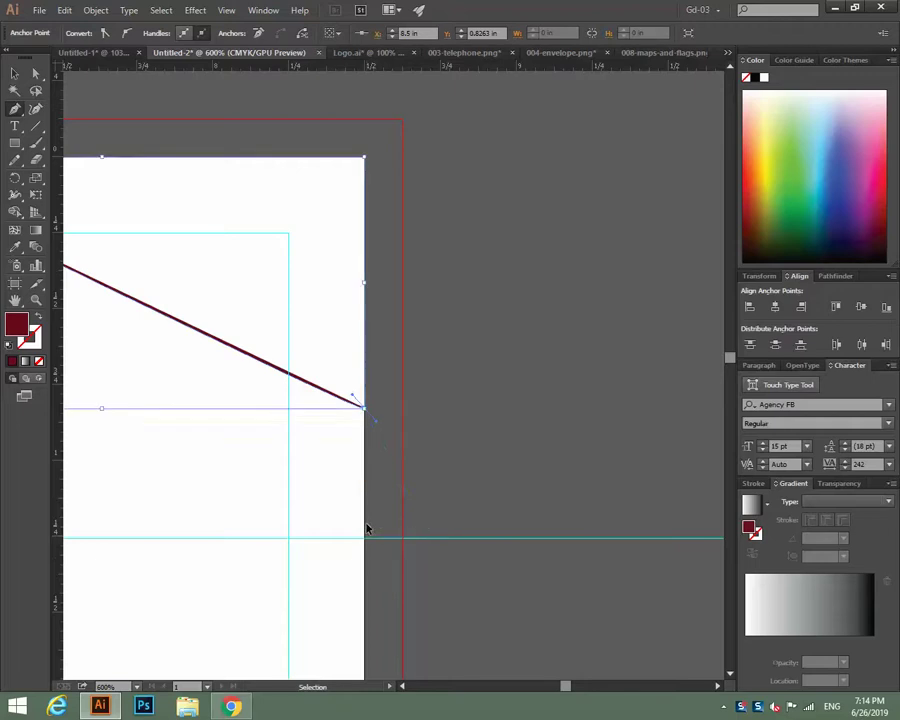
key(ctrl+z)
click(366, 398)
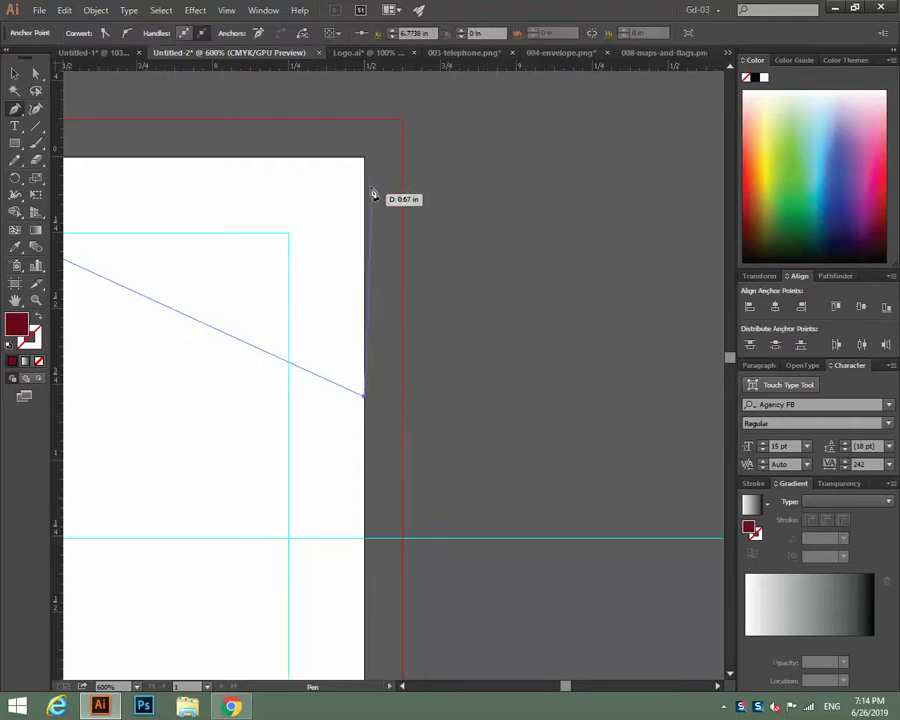
click(365, 158)
drag(398, 211, 711, 245)
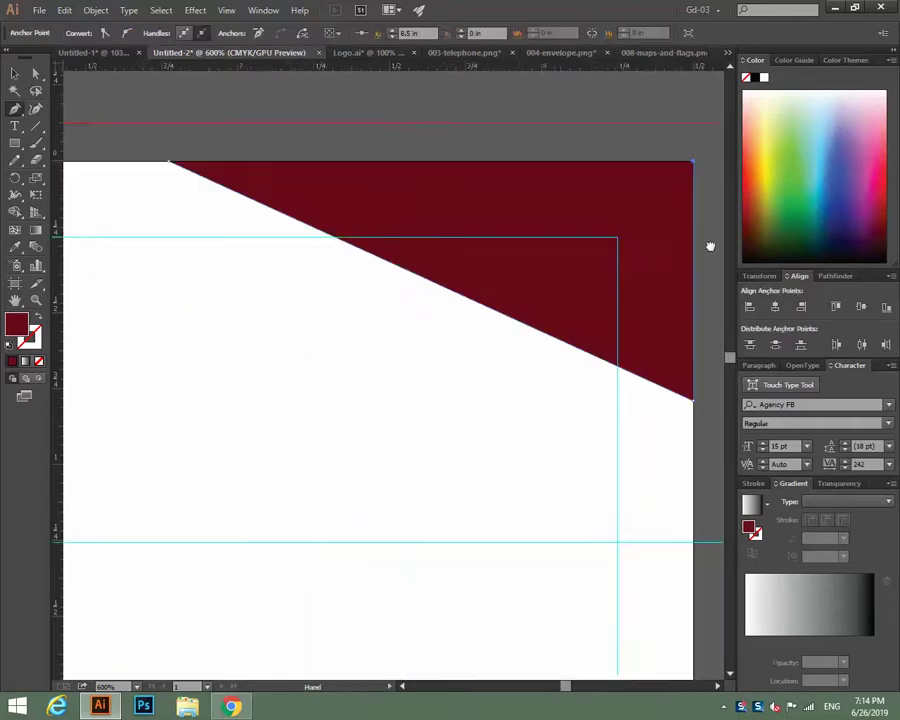
drag(312, 218, 402, 272)
click(275, 238)
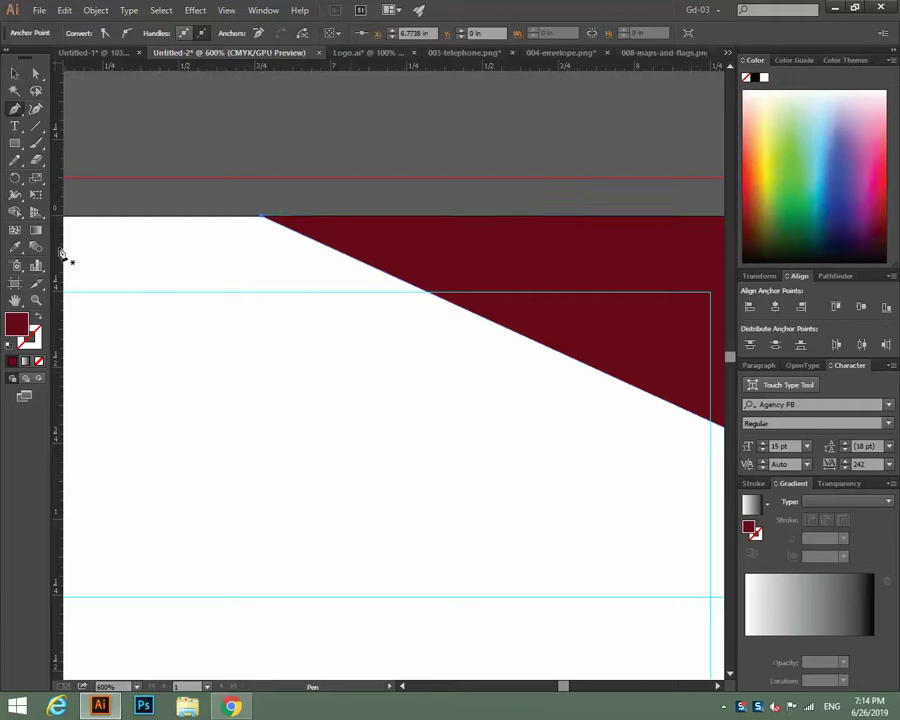
Drag the triangle's lower anchor downward with the Direct Selection tool.
click(14, 73)
drag(346, 405, 162, 316)
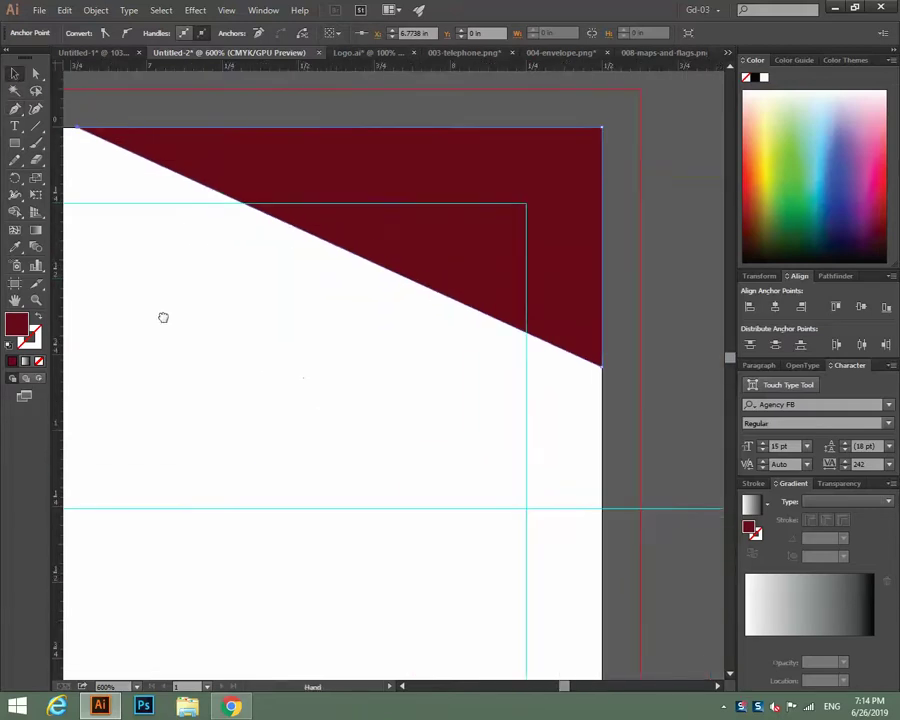
click(392, 218)
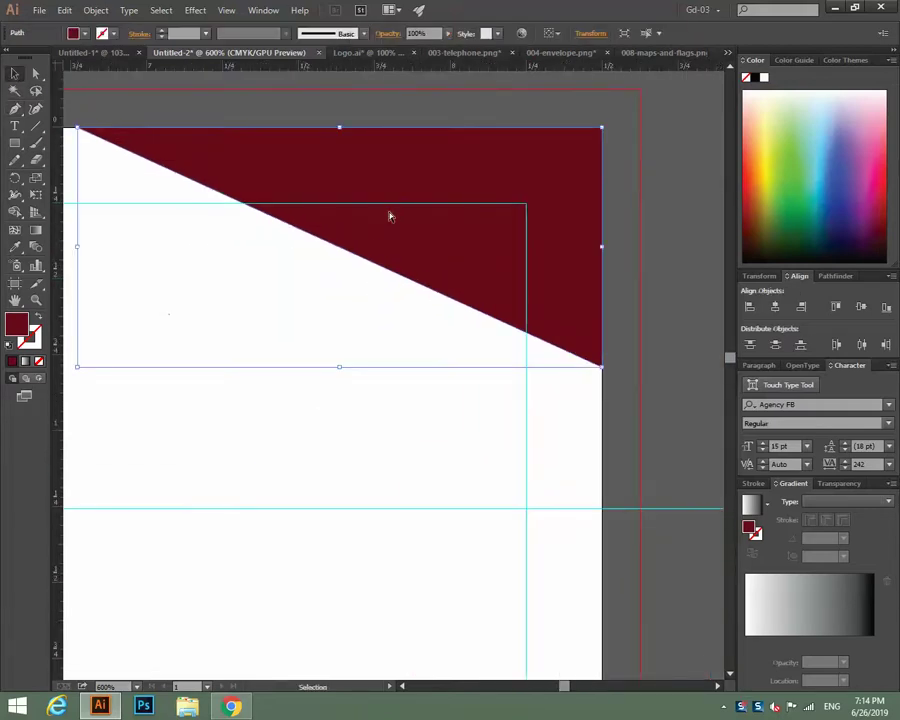
click(35, 73)
click(620, 364)
drag(602, 369, 603, 433)
click(677, 379)
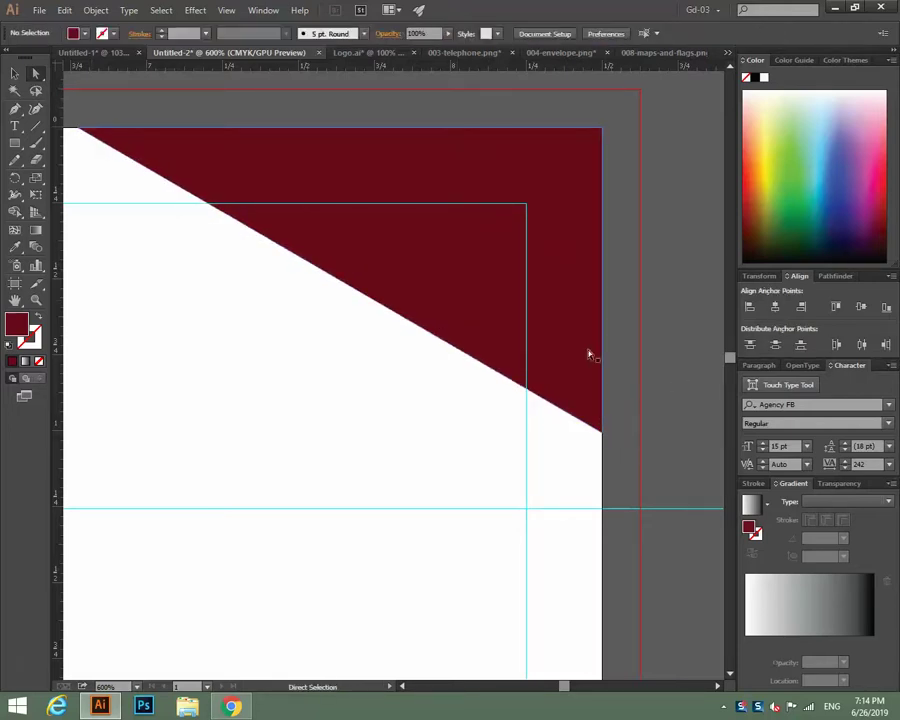
Hide the bounding box and stretch the triangle's lower point down to the horizontal guide.
click(14, 75)
click(492, 290)
key(ctrl+shift+b)
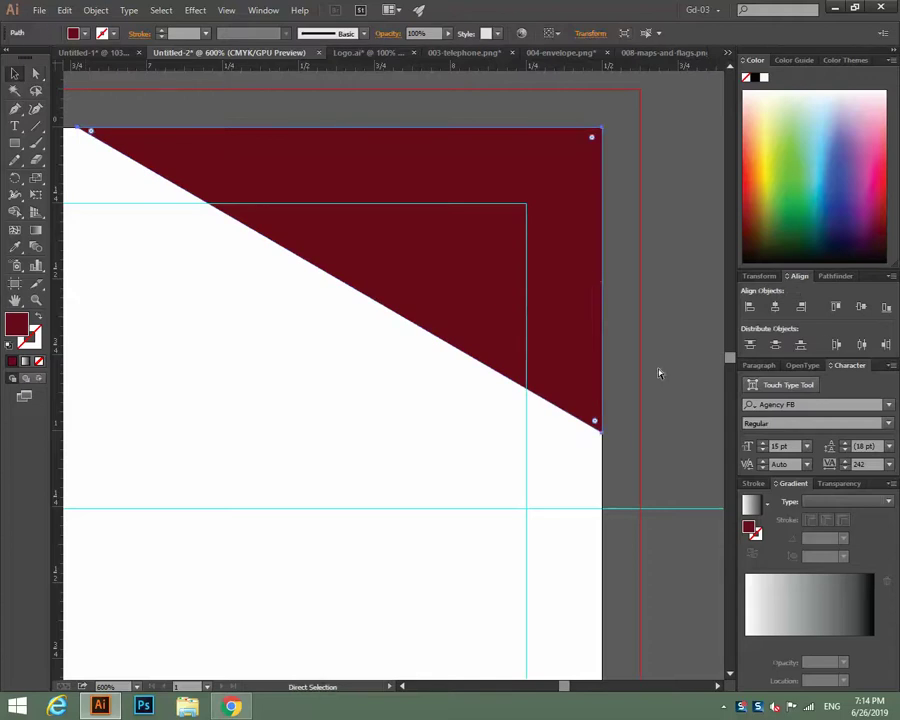
key(v)
click(100, 110)
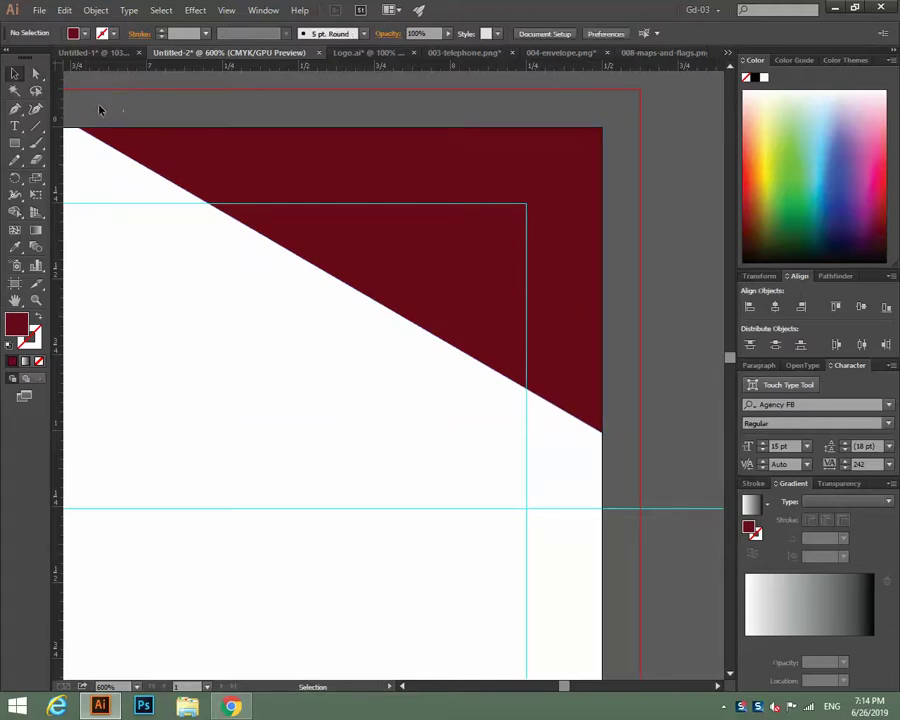
click(36, 74)
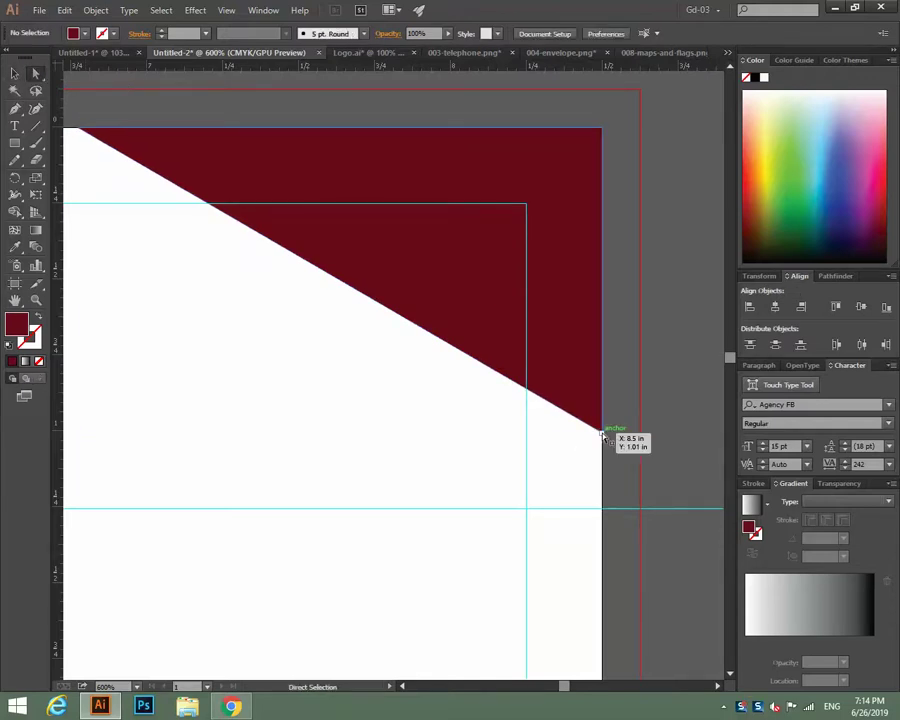
drag(601, 433, 601, 508)
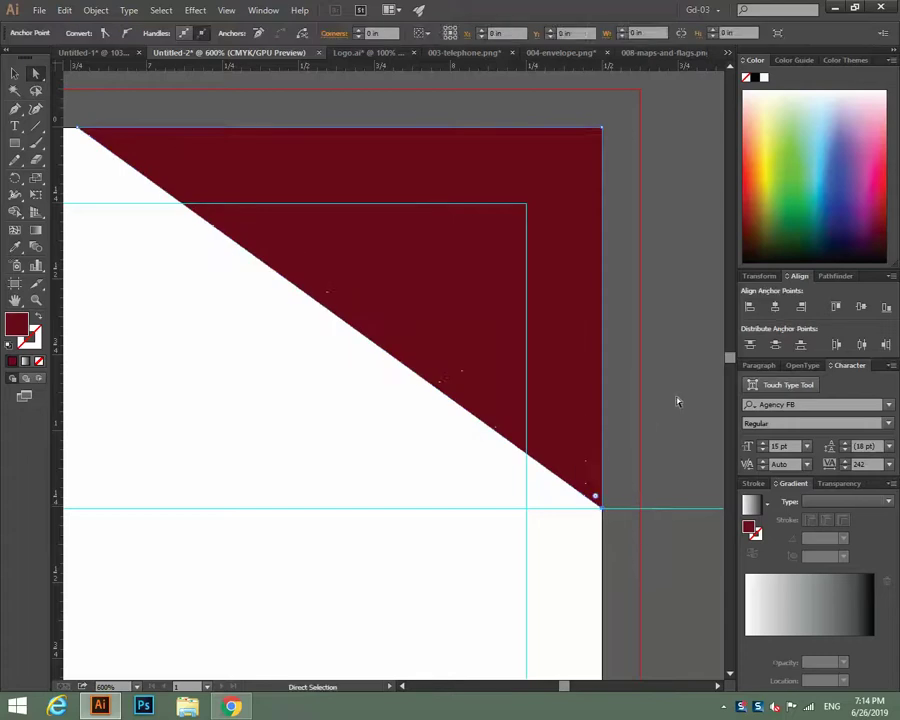
click(126, 120)
click(14, 73)
Send the maroon corner triangle behind the other artwork.
click(586, 350)
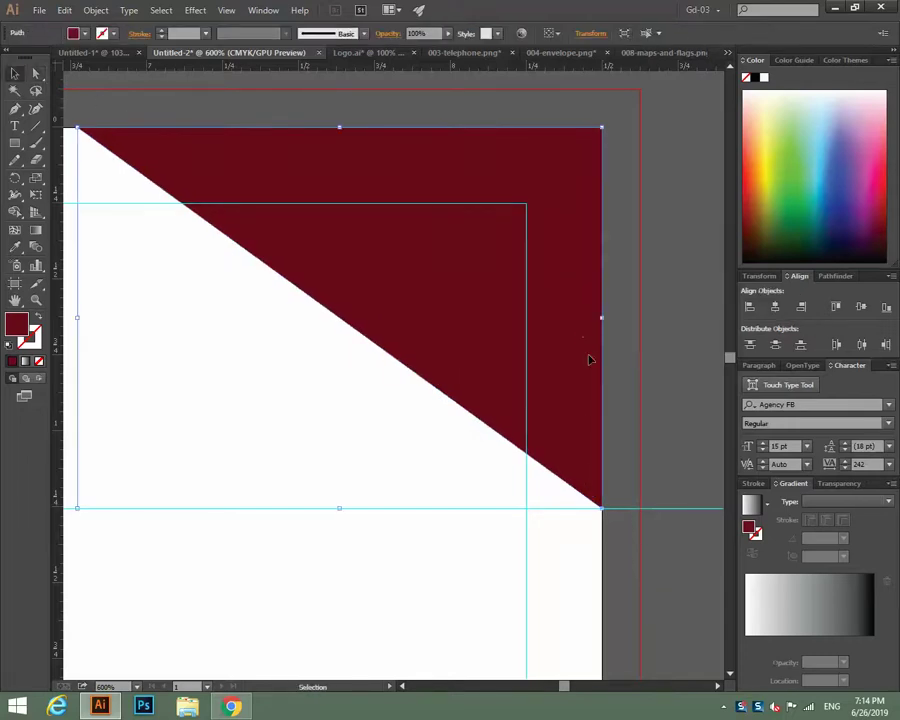
right_click(589, 357)
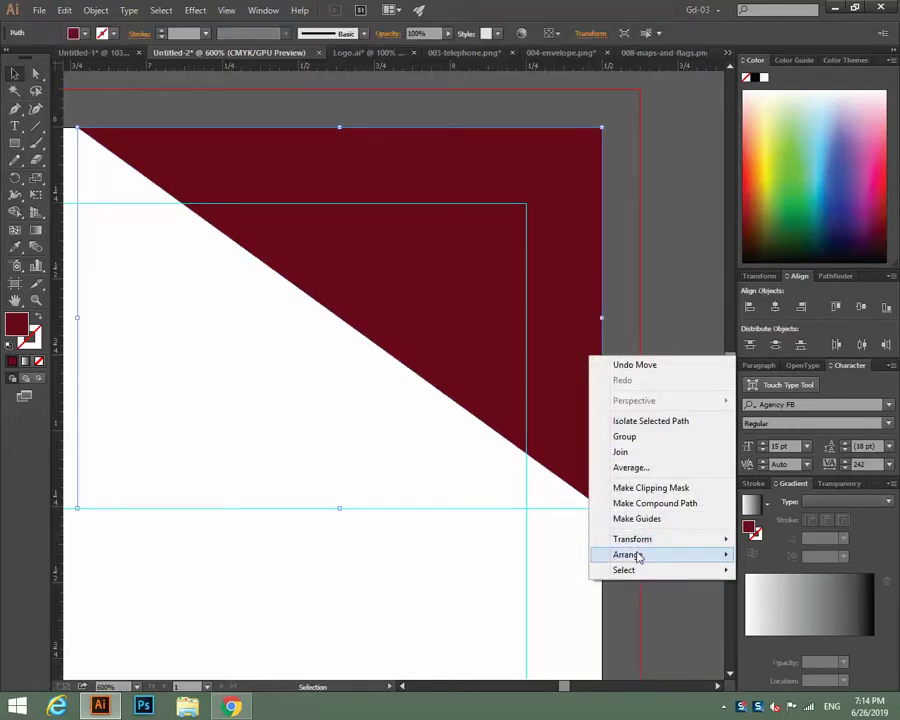
mouse_move(632, 555)
click(440, 601)
click(653, 376)
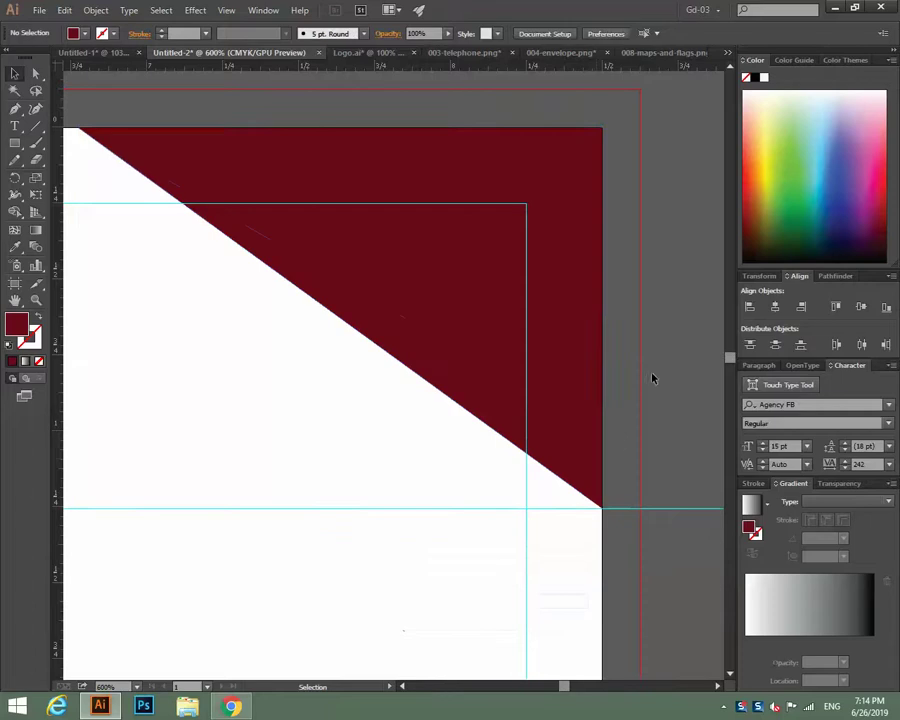
click(518, 325)
right_click(518, 329)
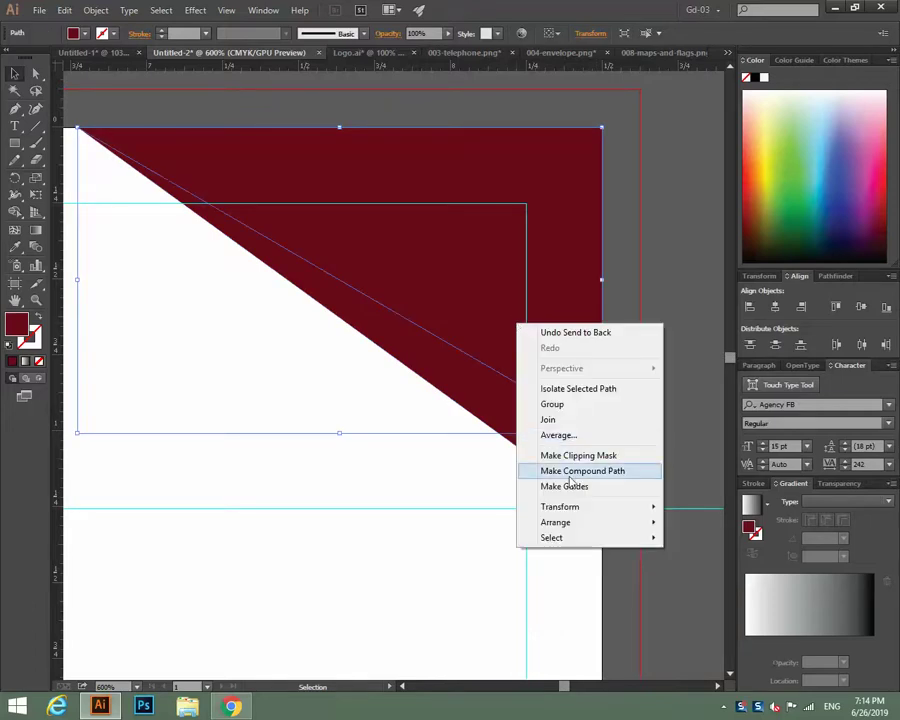
click(690, 326)
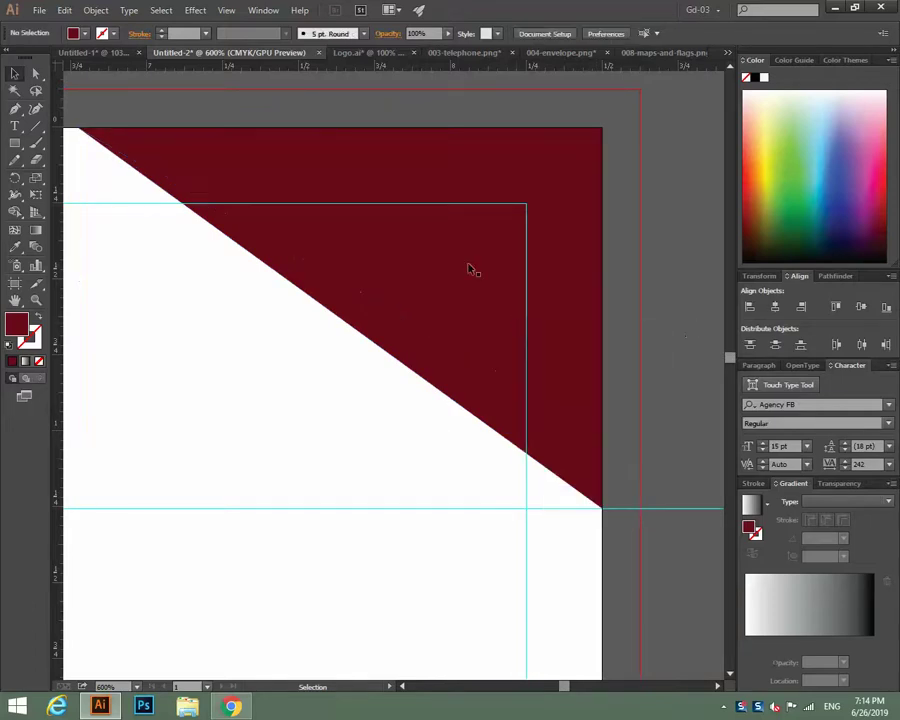
Rearrange the corner triangles' stacking, bringing one triangle to the front.
click(458, 208)
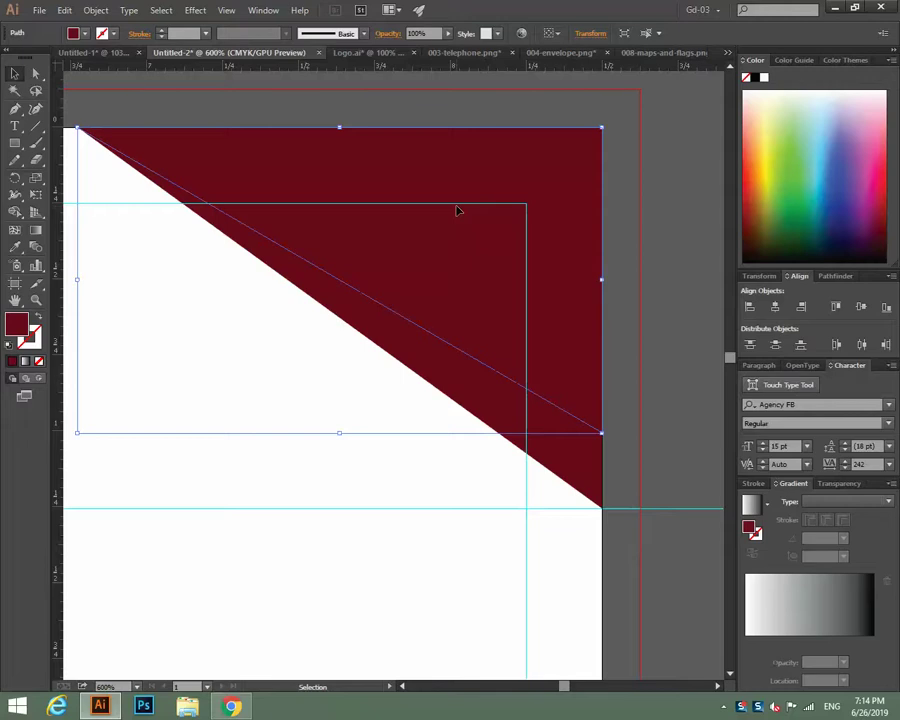
key(Delete)
click(458, 210)
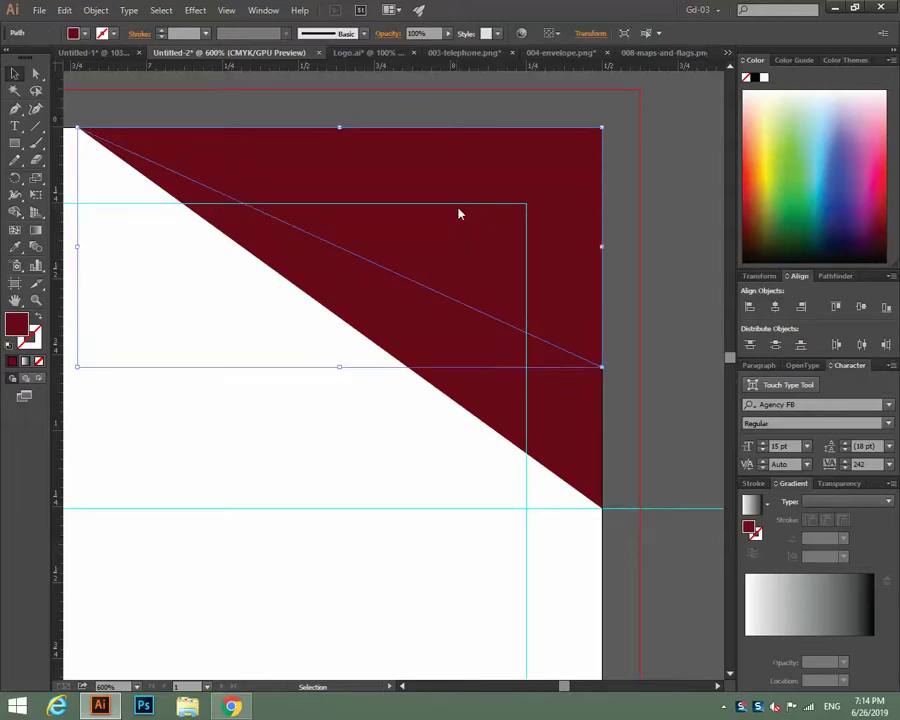
right_click(458, 210)
mouse_move(538, 406)
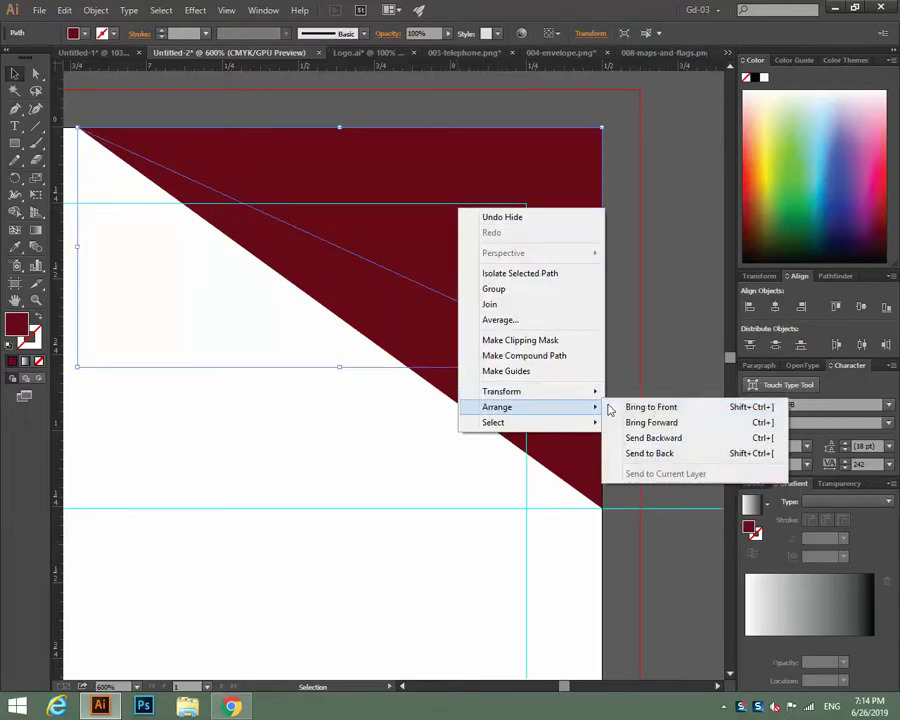
click(659, 405)
click(676, 310)
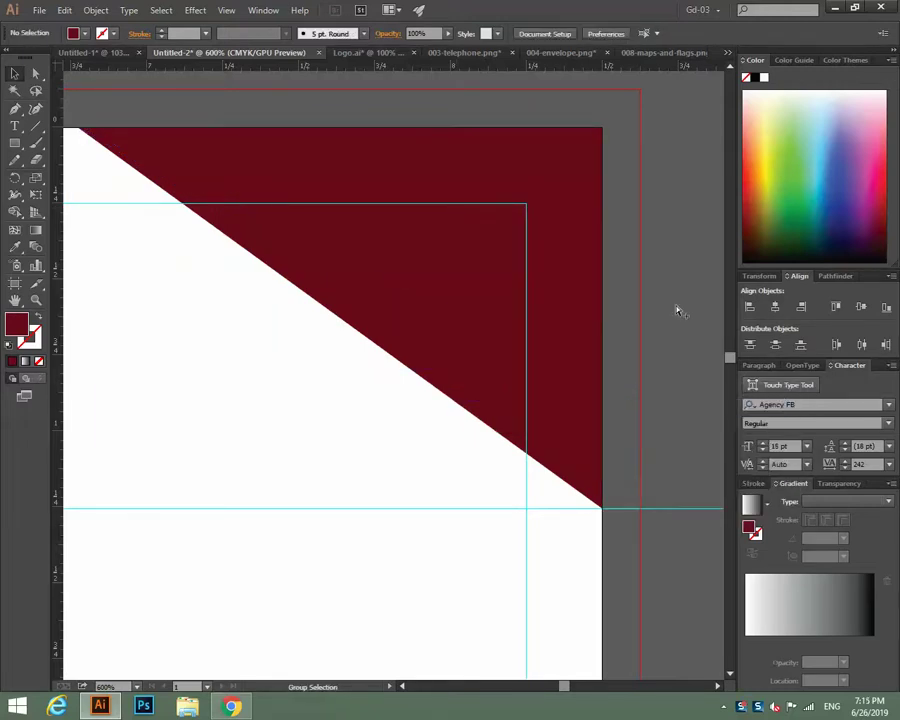
key(ctrl+a)
click(671, 370)
Set the dark upper corner triangle's opacity to 30%, then zoom out.
click(577, 462)
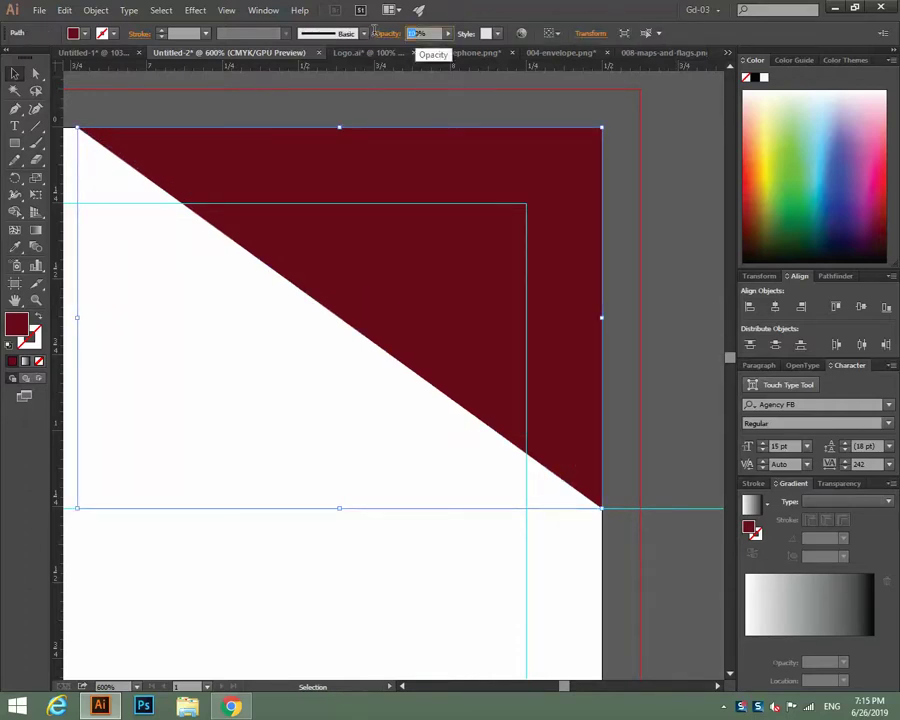
click(667, 287)
click(448, 249)
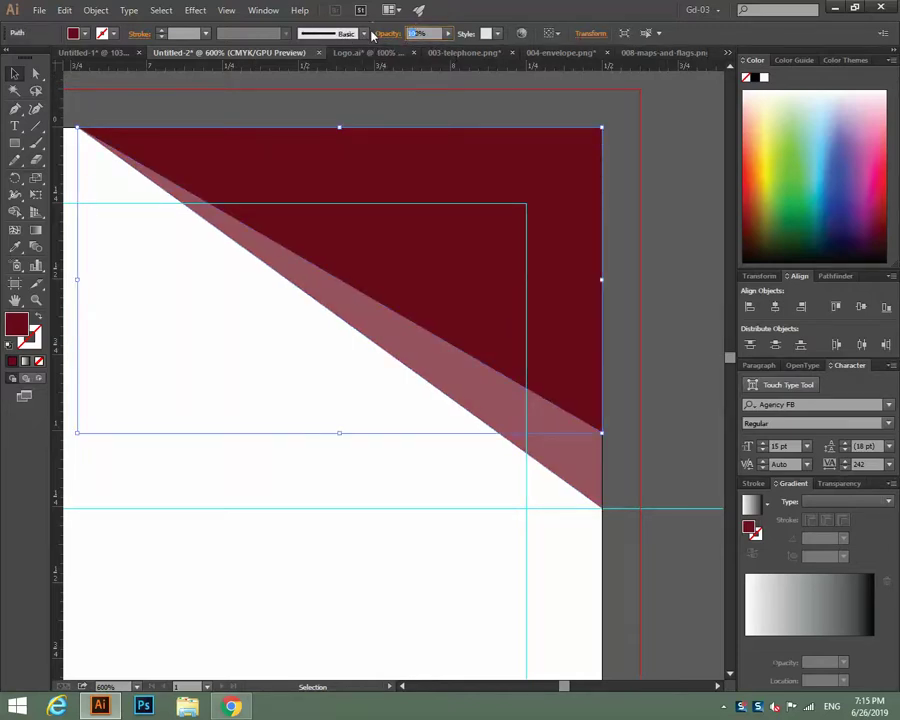
click(677, 272)
click(540, 218)
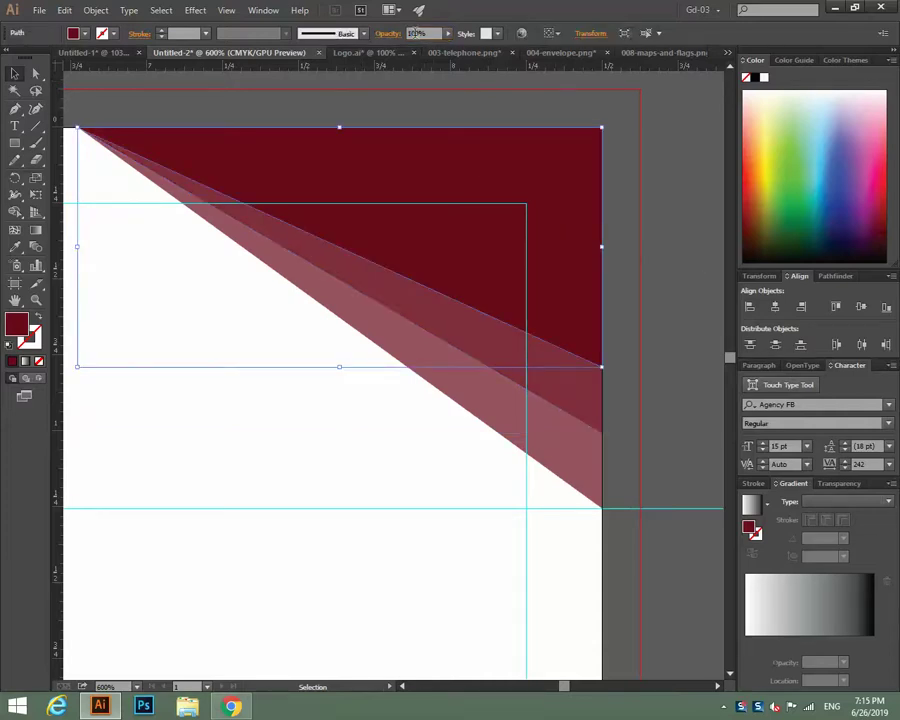
click(414, 33)
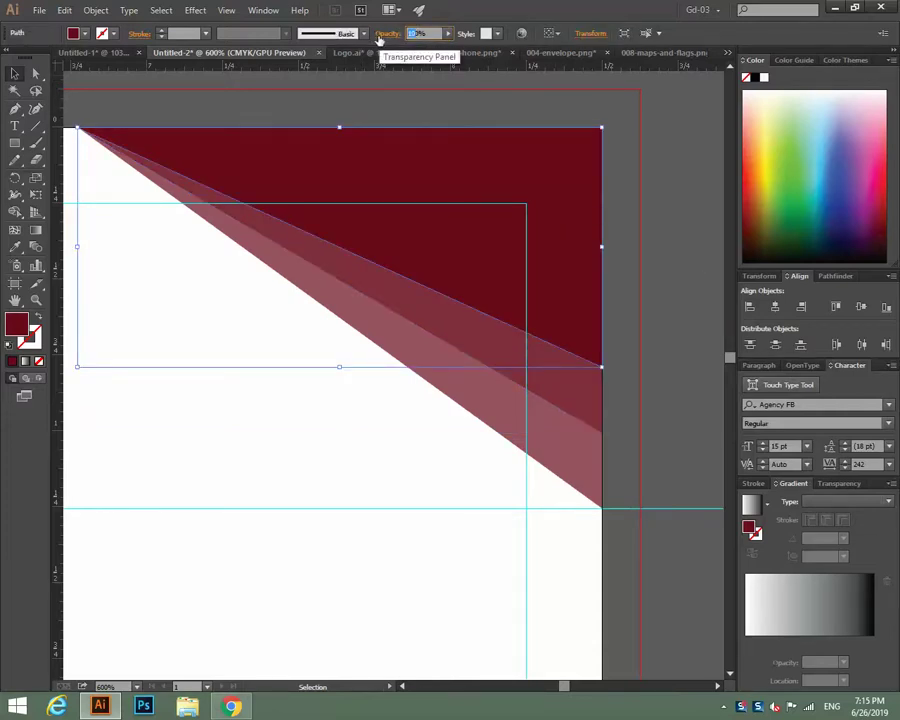
click(693, 325)
key(ctrl+minus)
Give the red corner triangle the header curve's dark grey fill with the Eyedropper.
key(ctrl+minus)
key(ctrl+minus)
key(ctrl+minus)
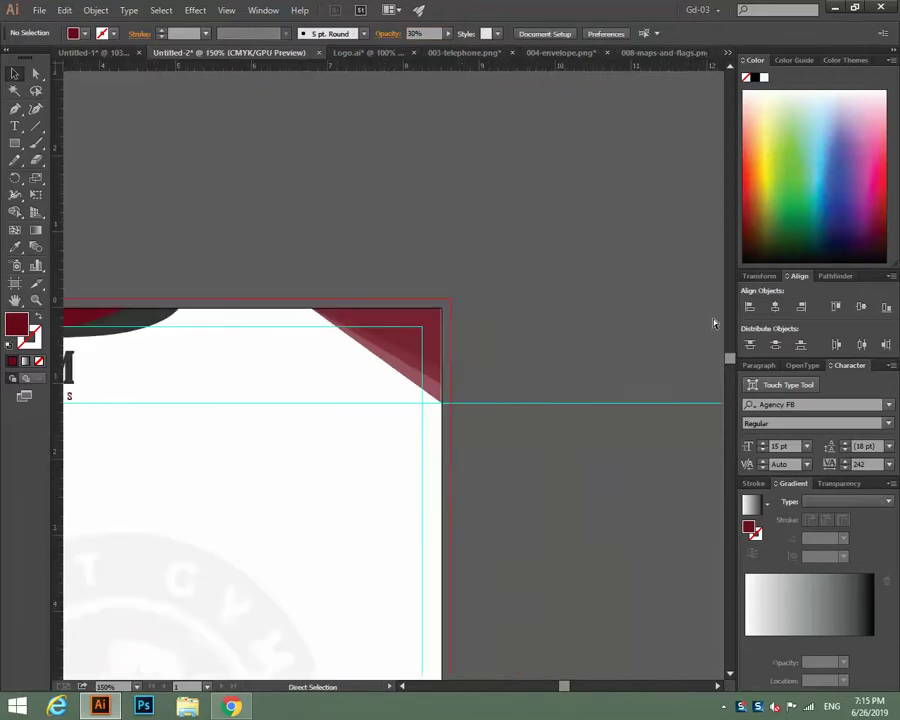
key(ctrl+minus)
key(ctrl+minus)
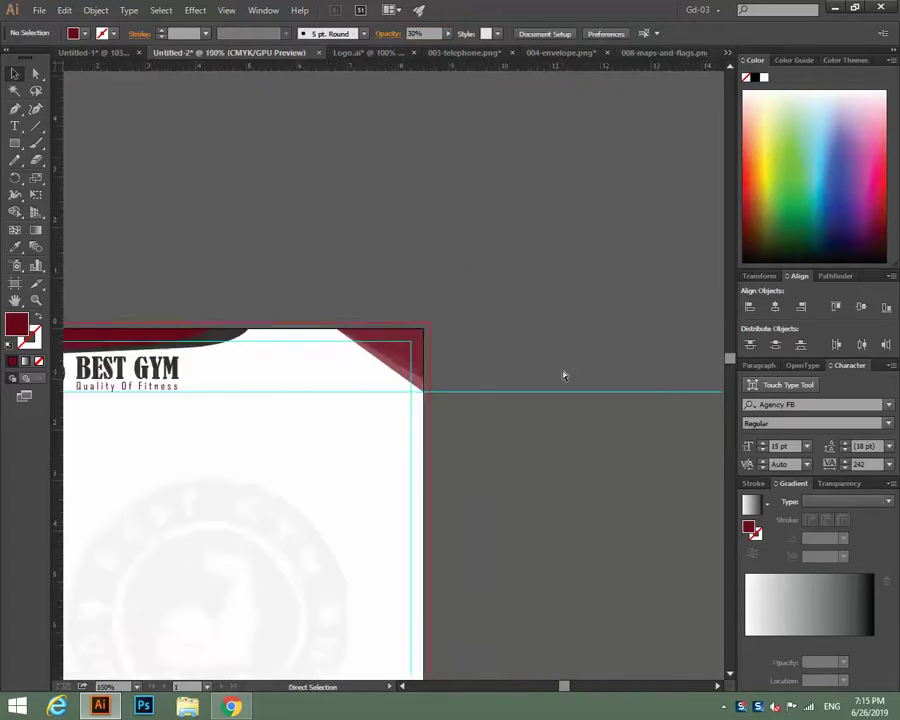
key(ctrl+plus)
key(ctrl+plus)
key(ctrl+plus)
key(ctrl+plus)
key(ctrl+plus)
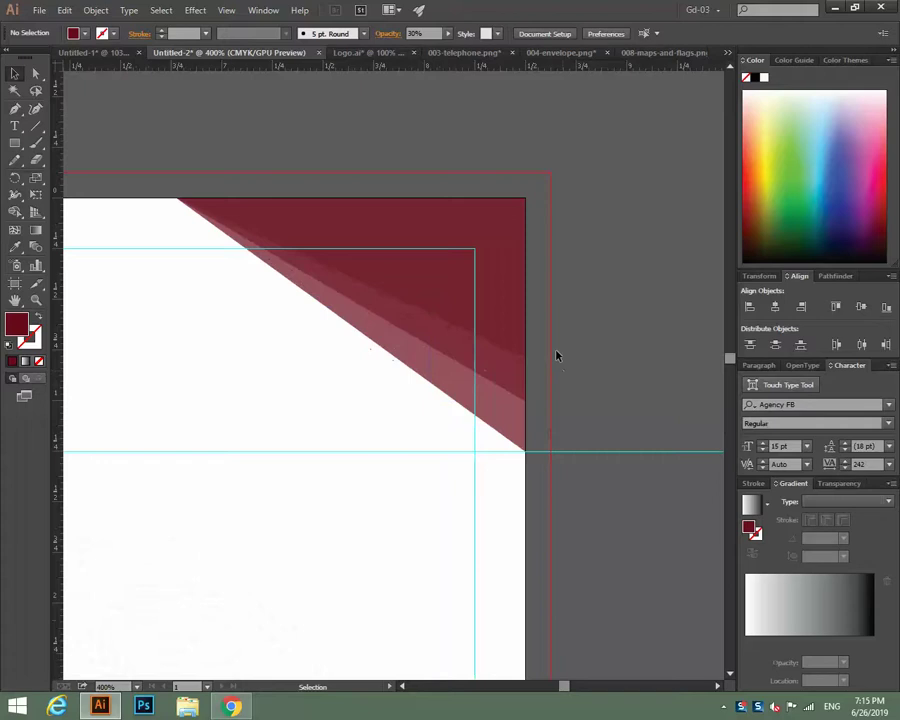
click(417, 370)
drag(514, 474, 604, 474)
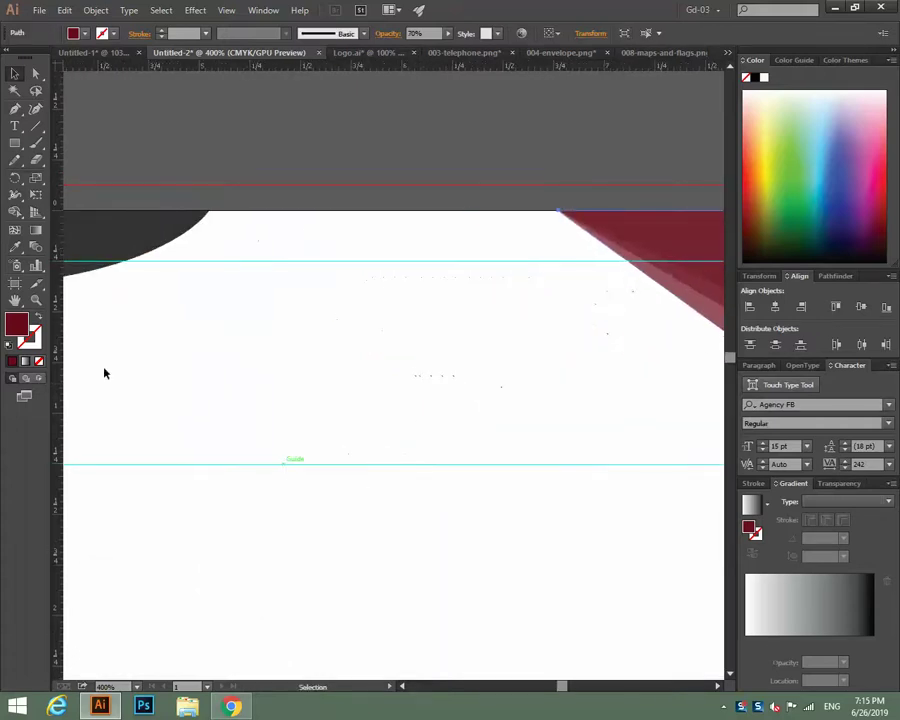
click(15, 247)
click(100, 222)
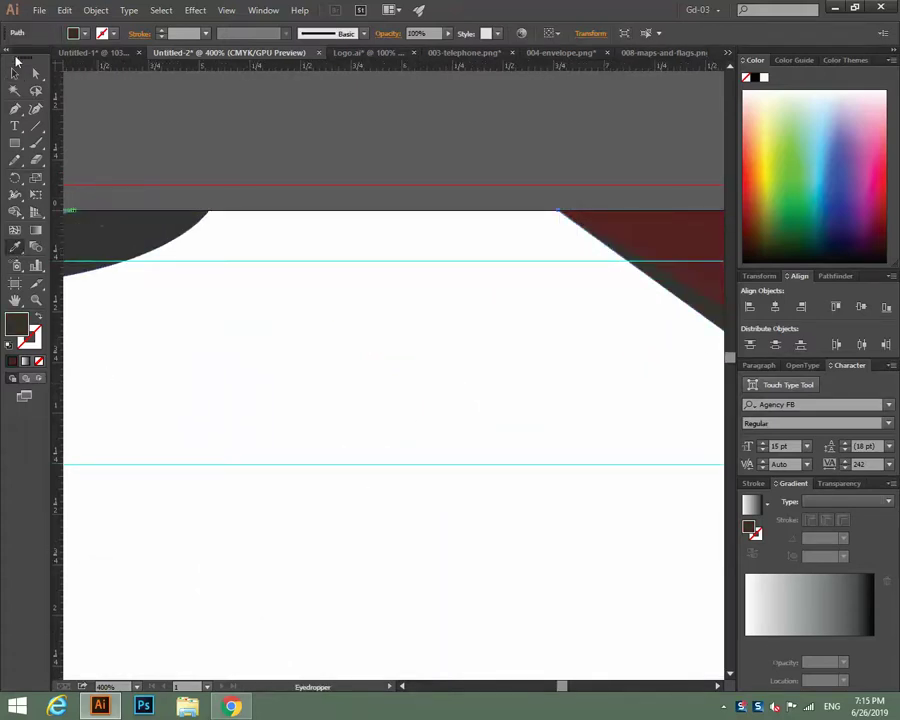
Set the triangle's opacity to 70% and fit the whole letterhead in the window.
click(15, 73)
click(413, 30)
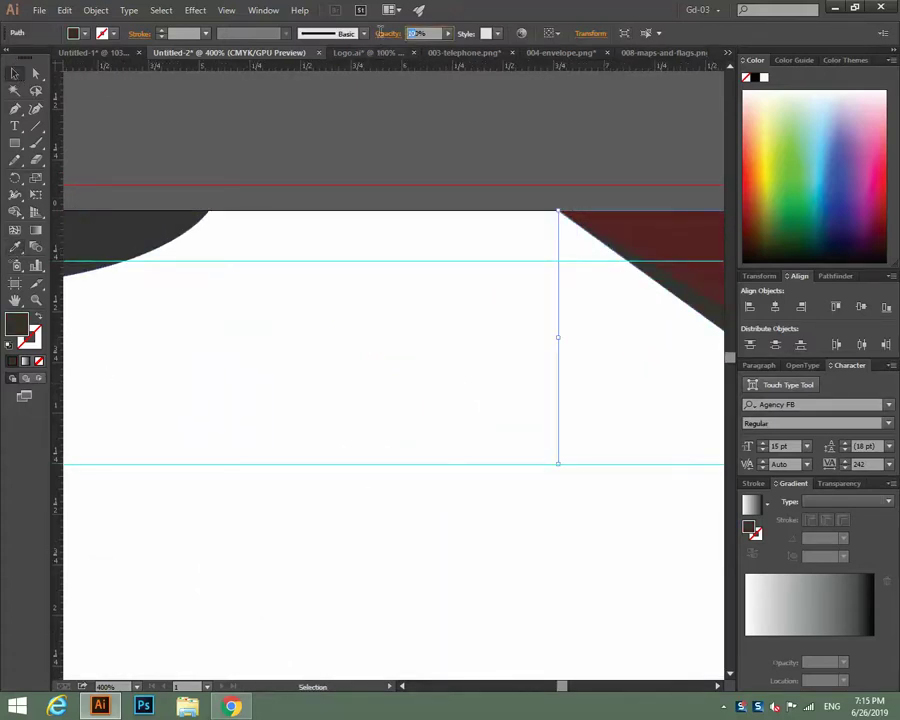
text(70)
click(455, 140)
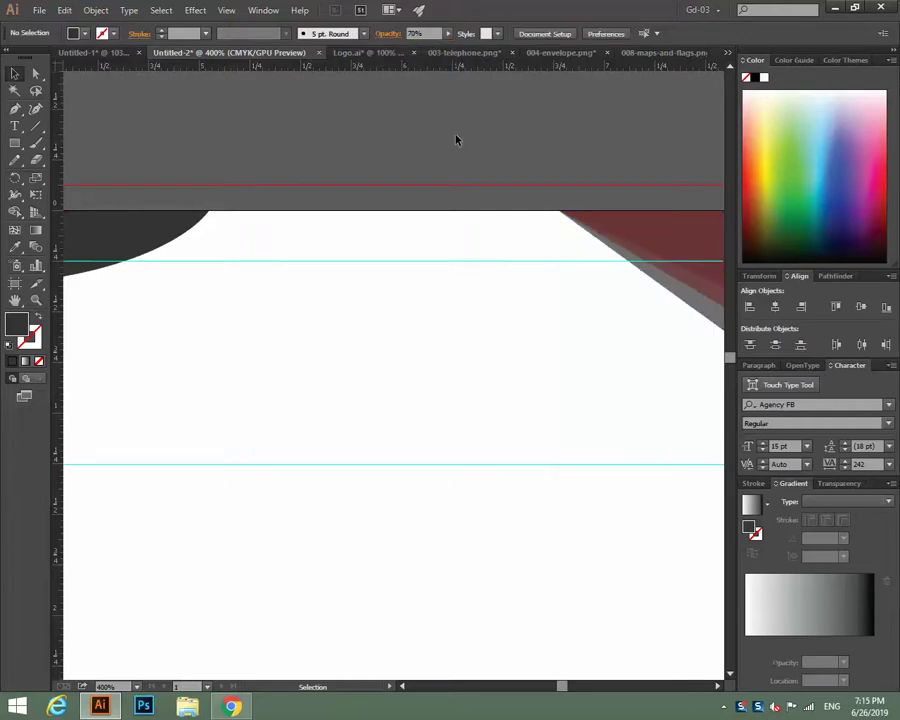
key(ctrl+1)
scroll(576, 104, down, 3)
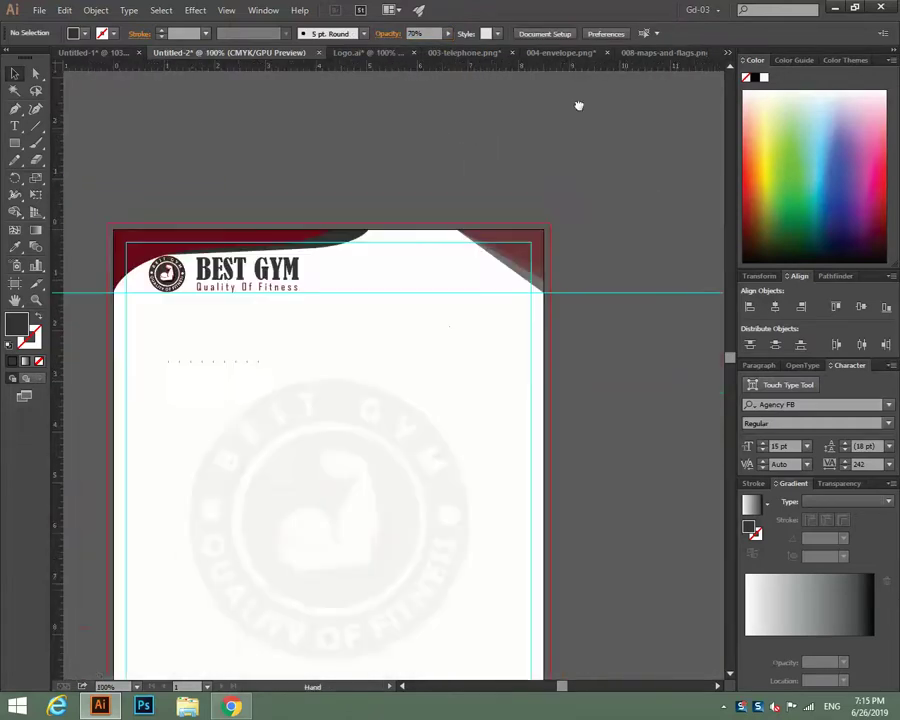
key(ctrl+0)
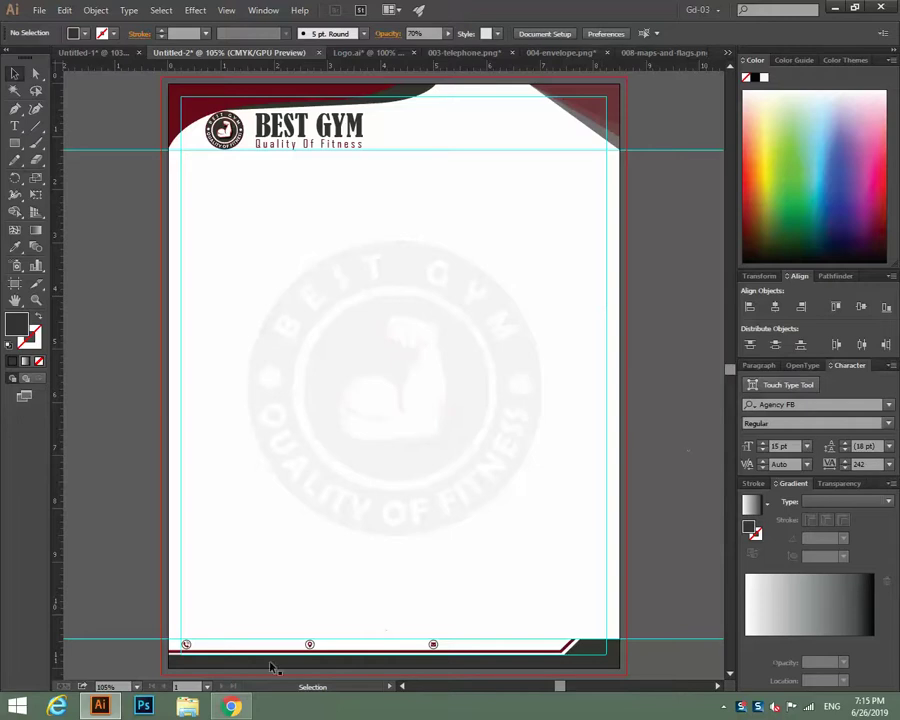
Type the gym's phone number as a new text object near the footer.
key(ctrl+plus)
key(ctrl+plus)
key(ctrl+plus)
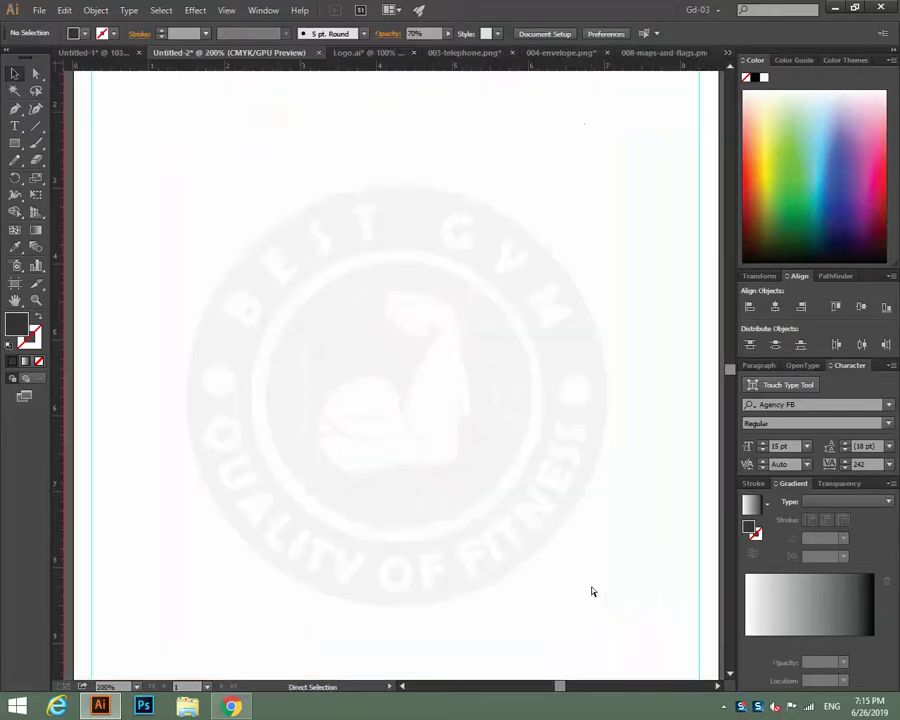
drag(284, 536, 280, 327)
click(281, 327)
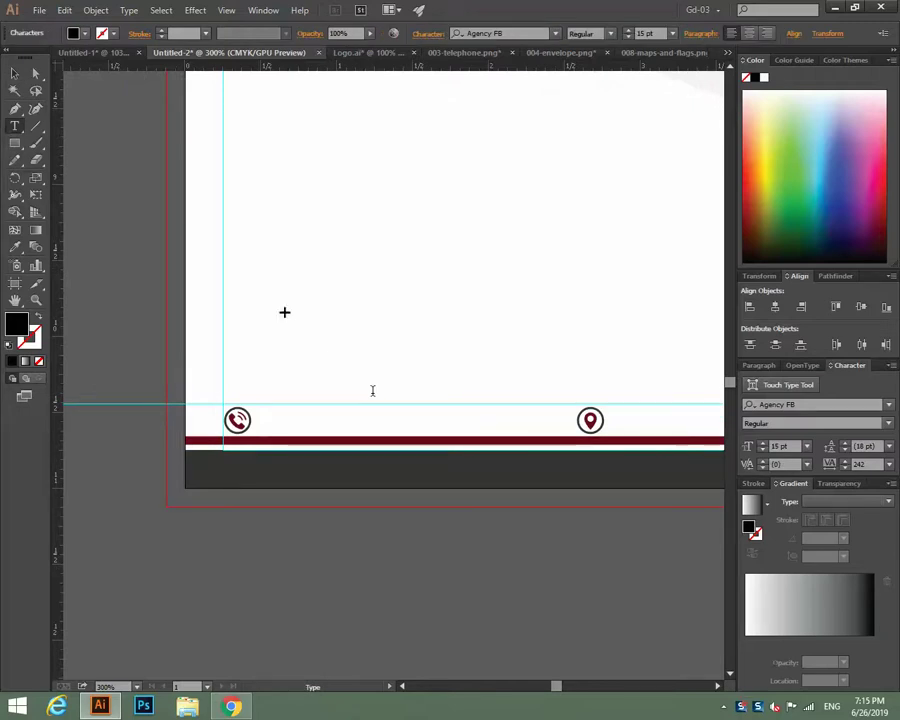
text(+8810)
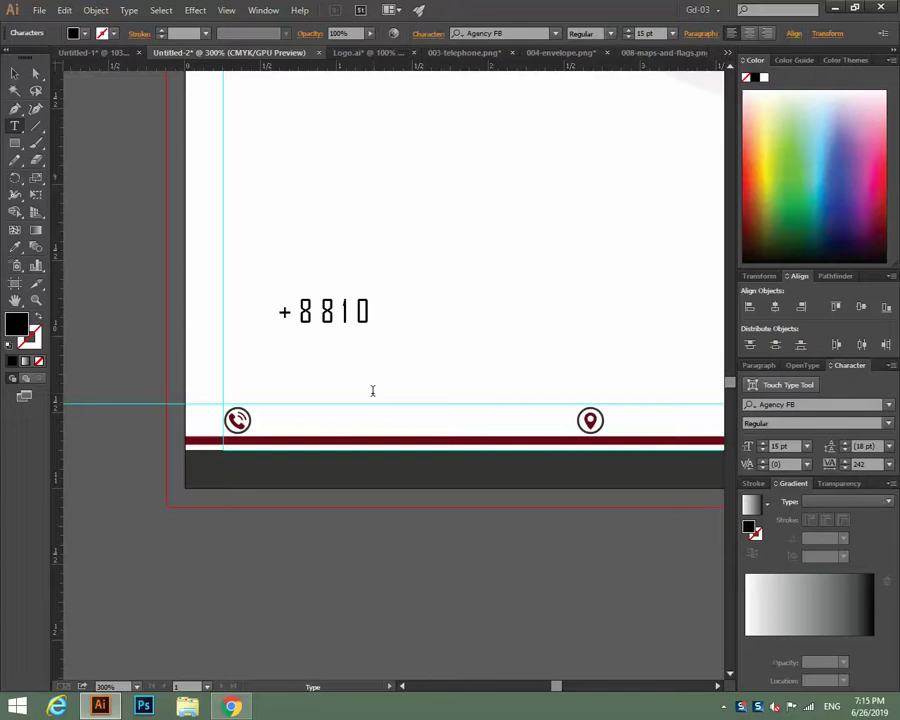
key(BackSpace)
key(BackSpace)
key(BackSpace)
key(BackSpace)
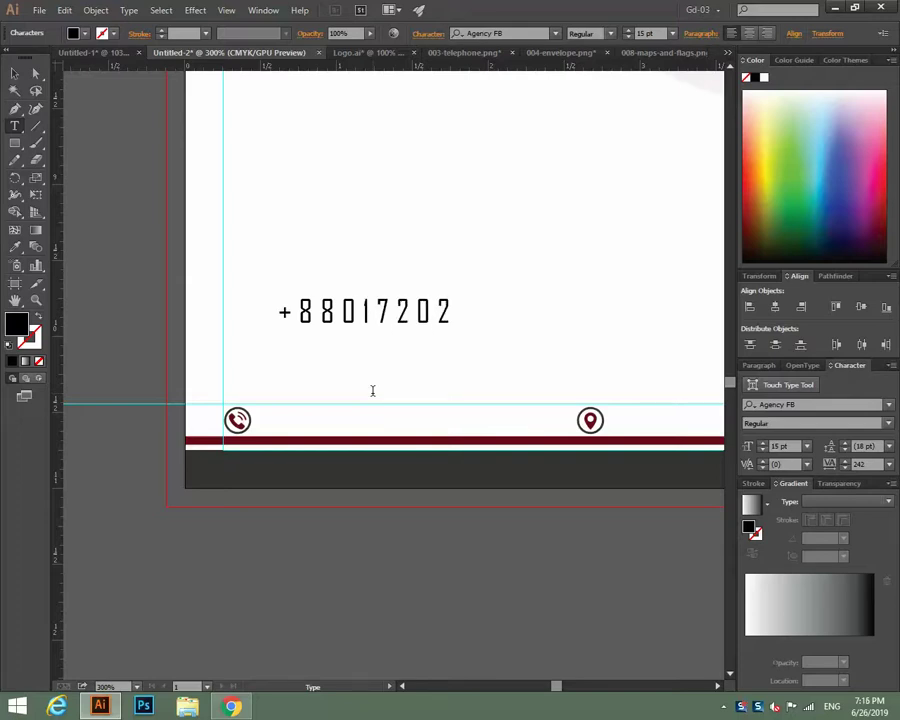
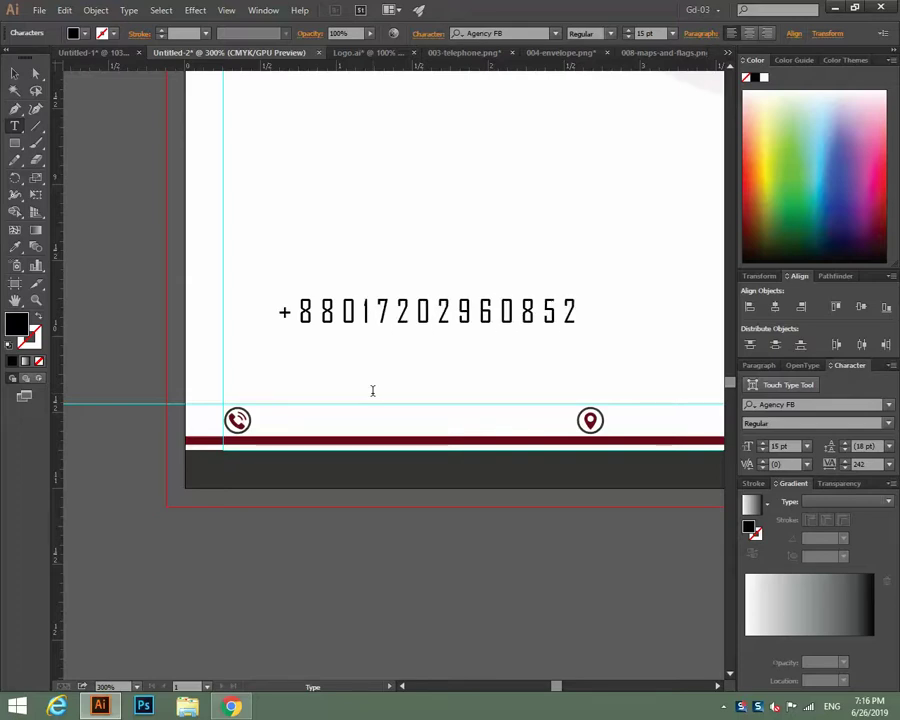
Set the phone number's tracking to 0, place it beside the phone icon, and size it 12 pt.
key(ctrl+a)
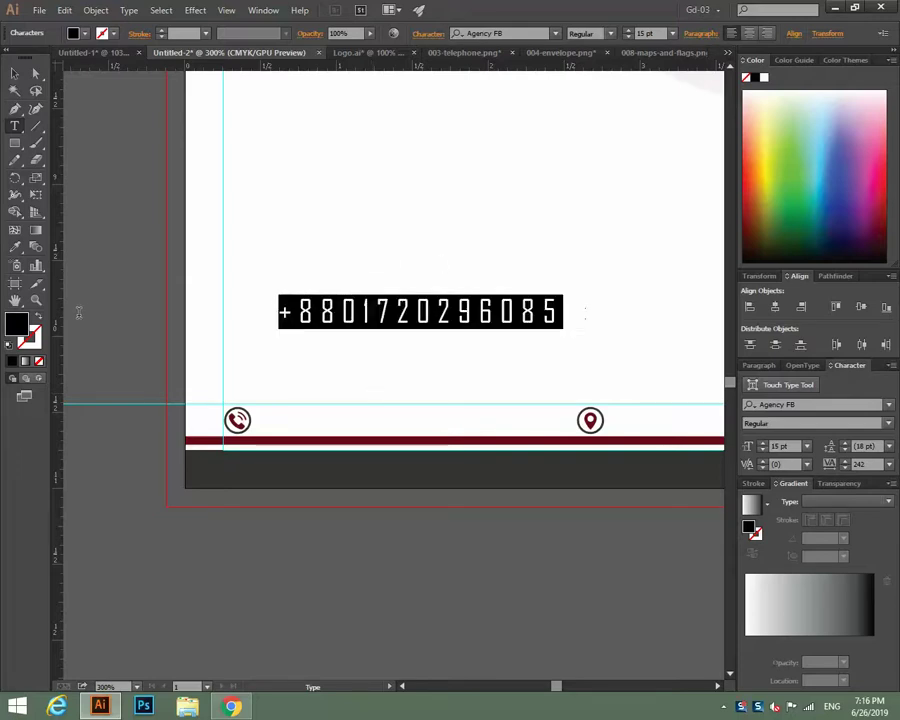
click(888, 464)
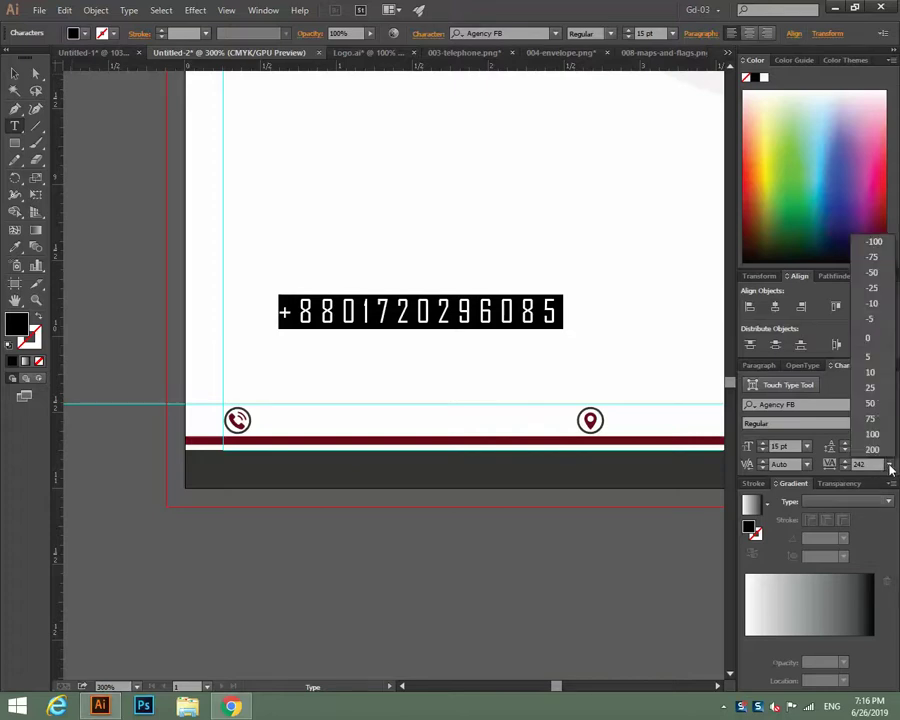
click(875, 344)
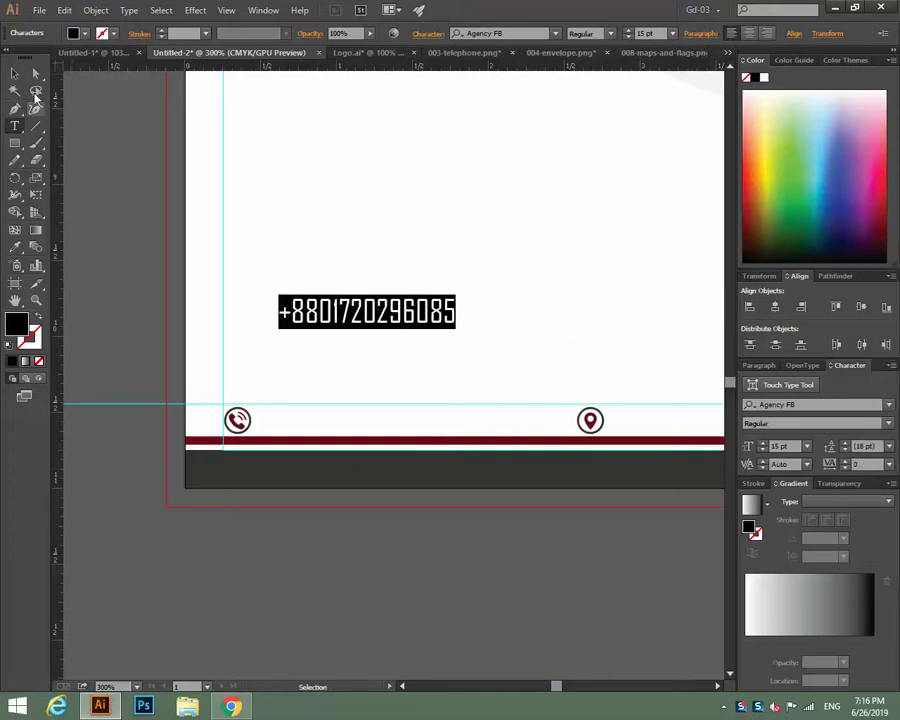
click(15, 73)
drag(318, 302, 326, 425)
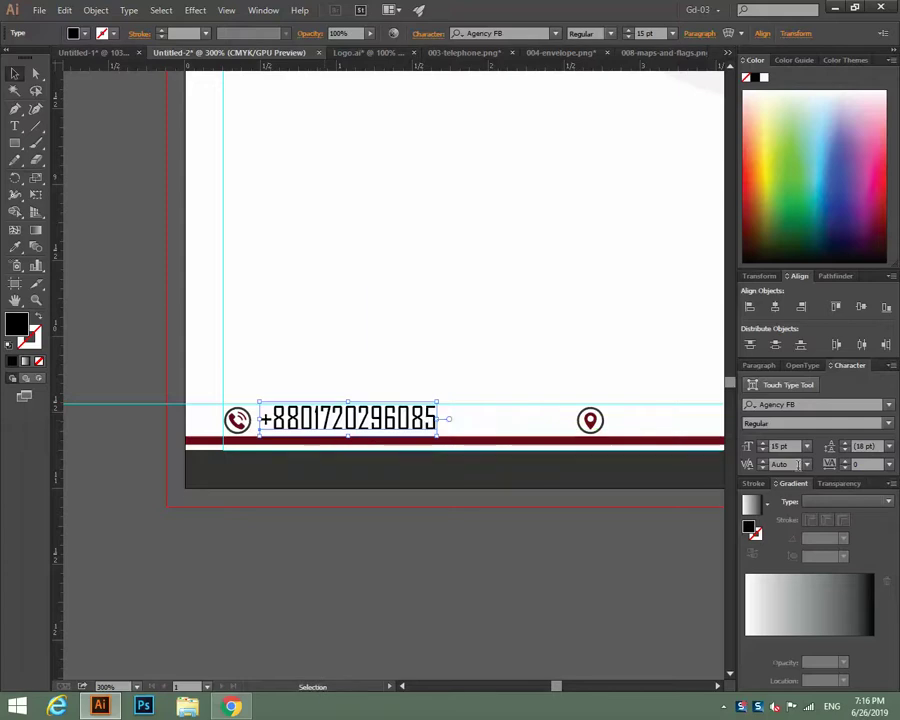
click(808, 449)
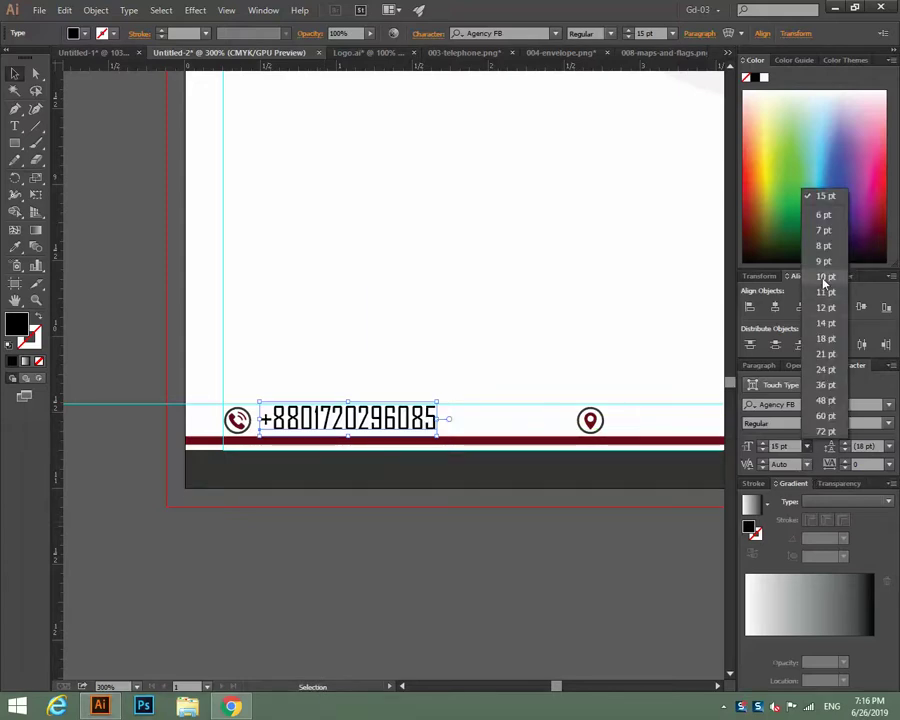
click(824, 308)
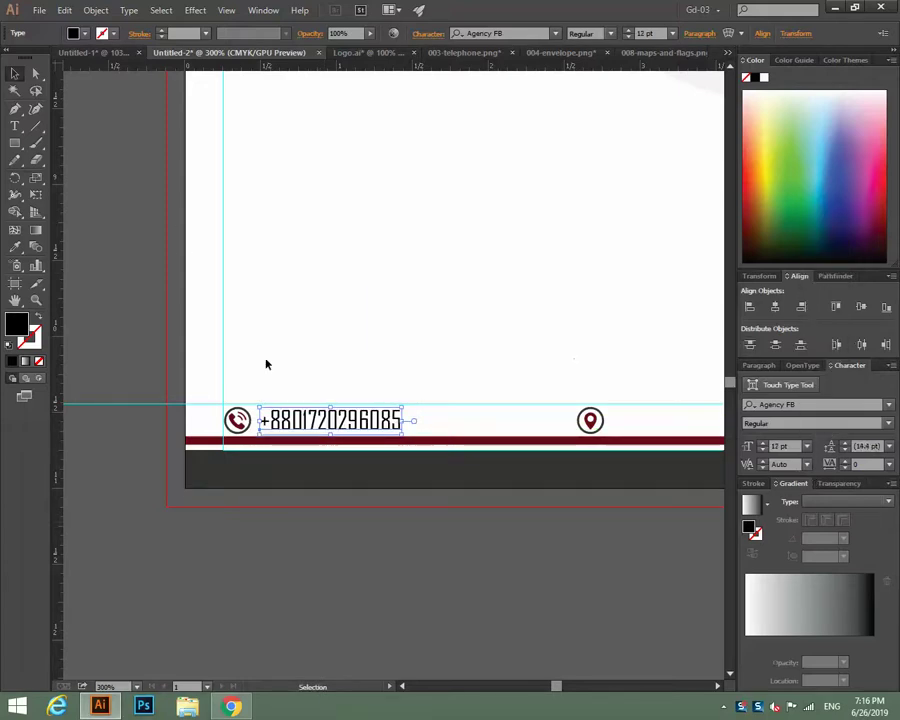
click(532, 528)
drag(532, 528, 341, 513)
Type the gym's street address as new text, capitalising the B in 'Bazar'.
click(15, 126)
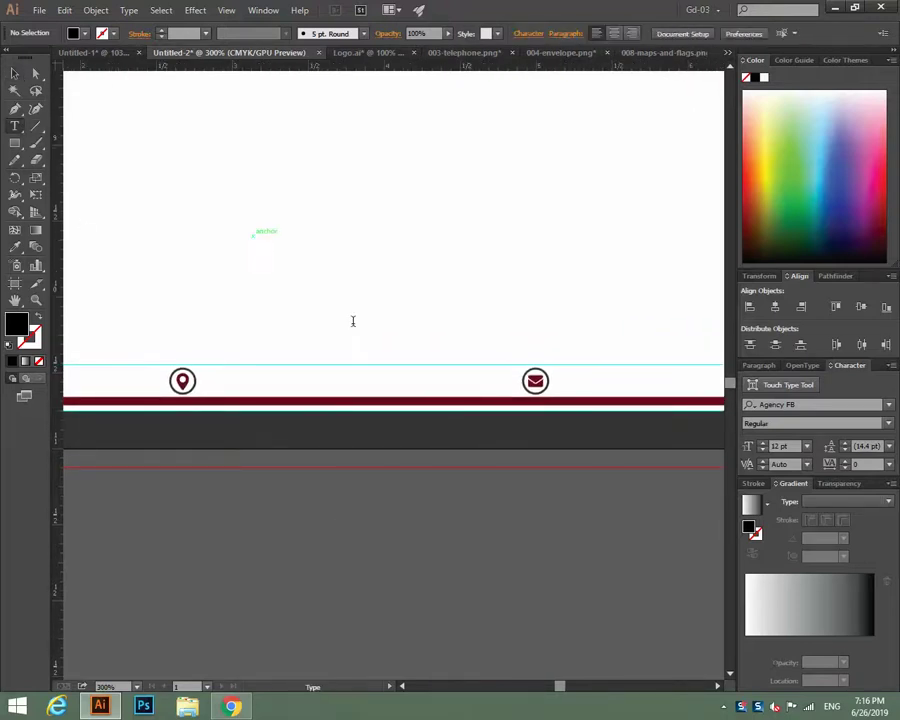
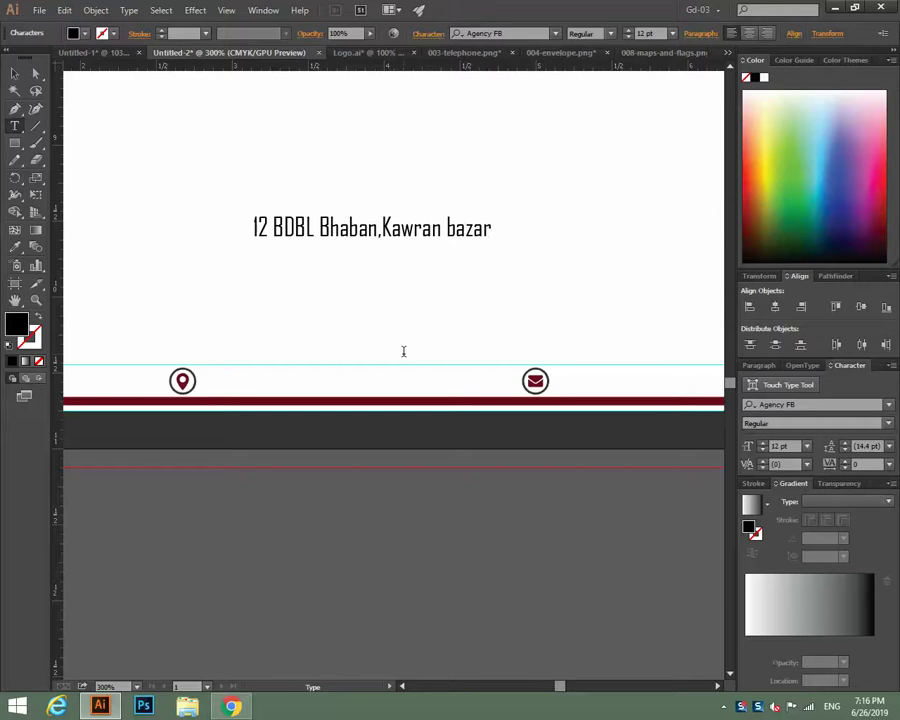
key(Left)
key(Left)
key(Left)
key(Left)
key(BackSpace)
text(B)
Move the address text beside the location-pin icon in the footer.
click(15, 73)
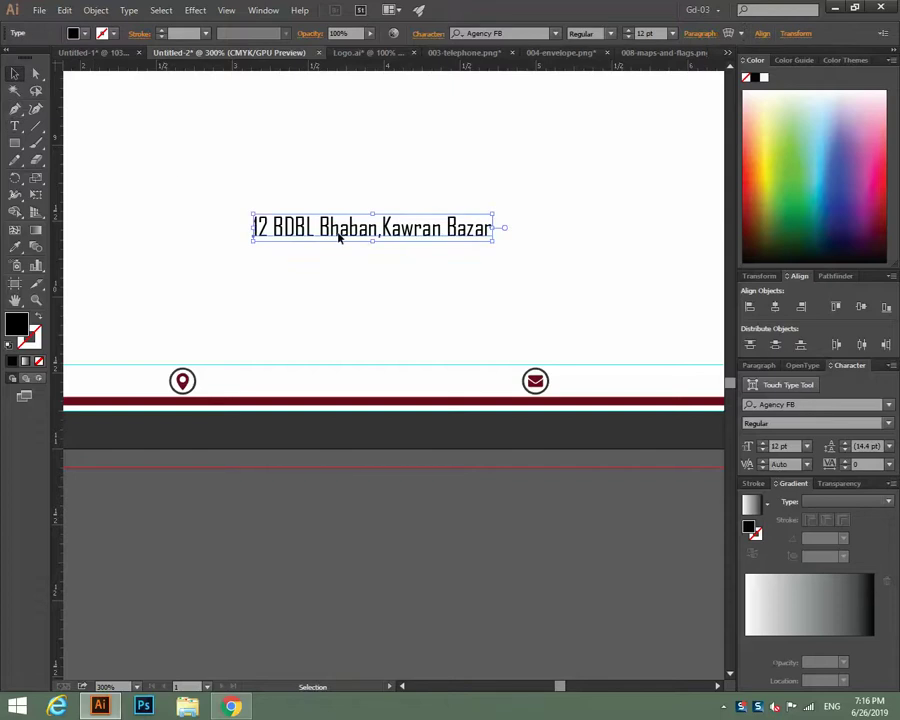
drag(338, 237, 302, 387)
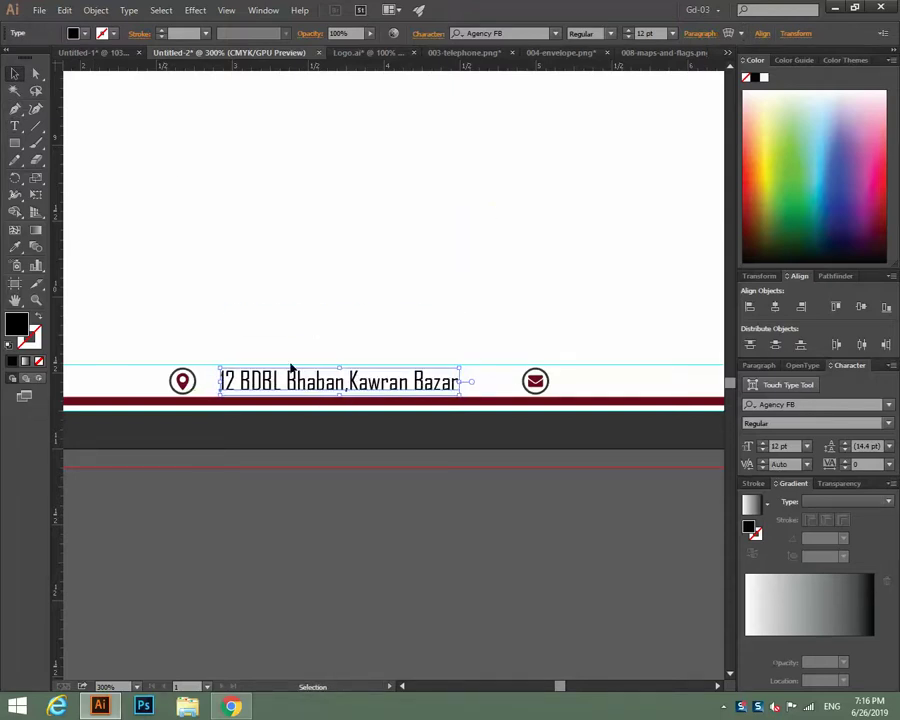
click(351, 547)
drag(351, 547, 139, 547)
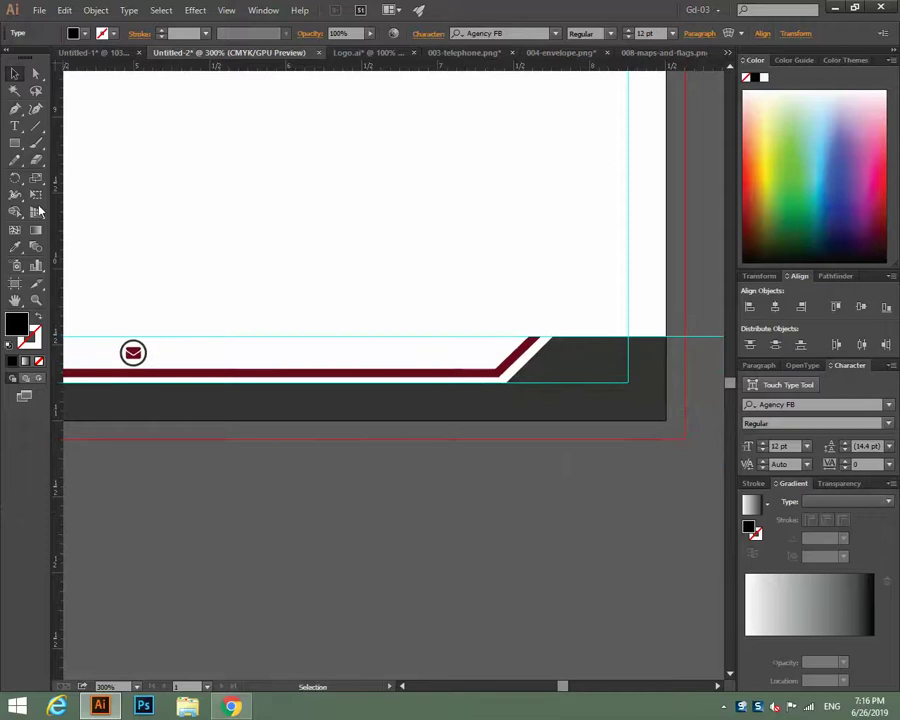
Type the gym's e-mail address, place it beside the envelope icon, and fit the letterhead in view.
click(15, 126)
click(219, 262)
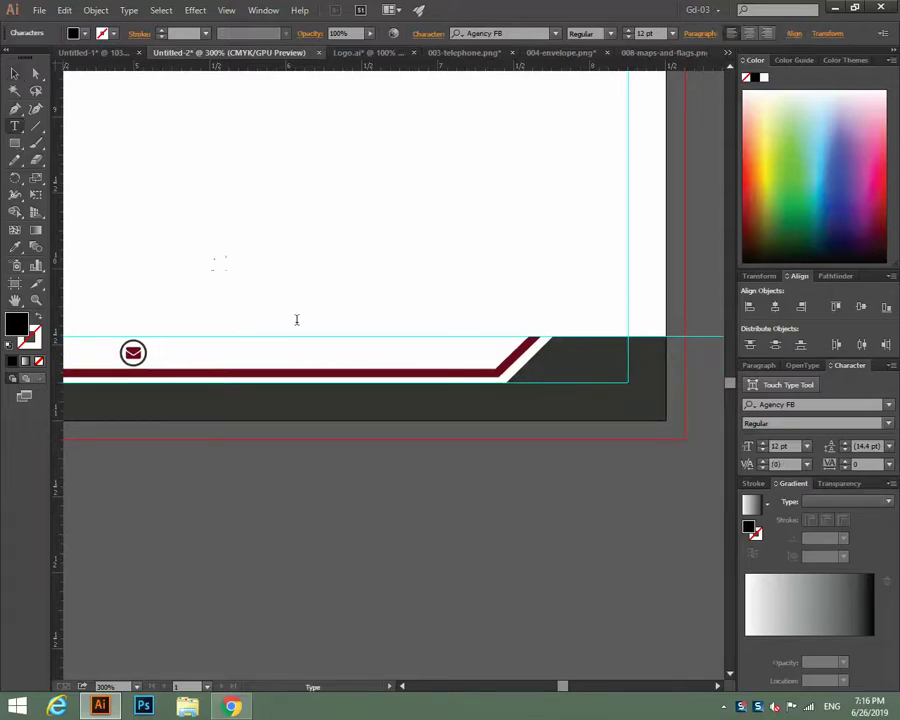
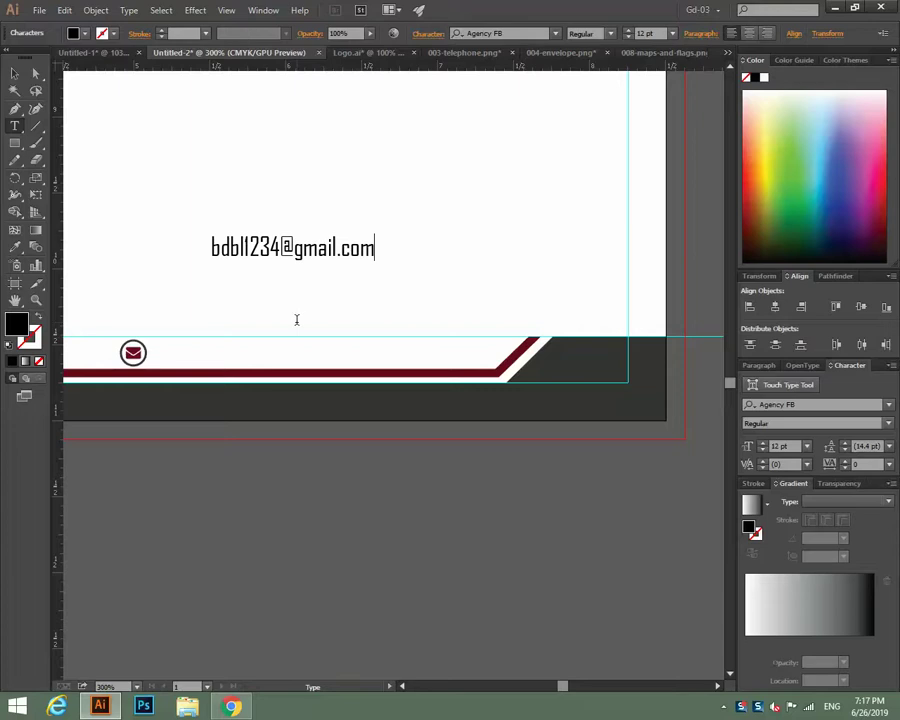
click(14, 73)
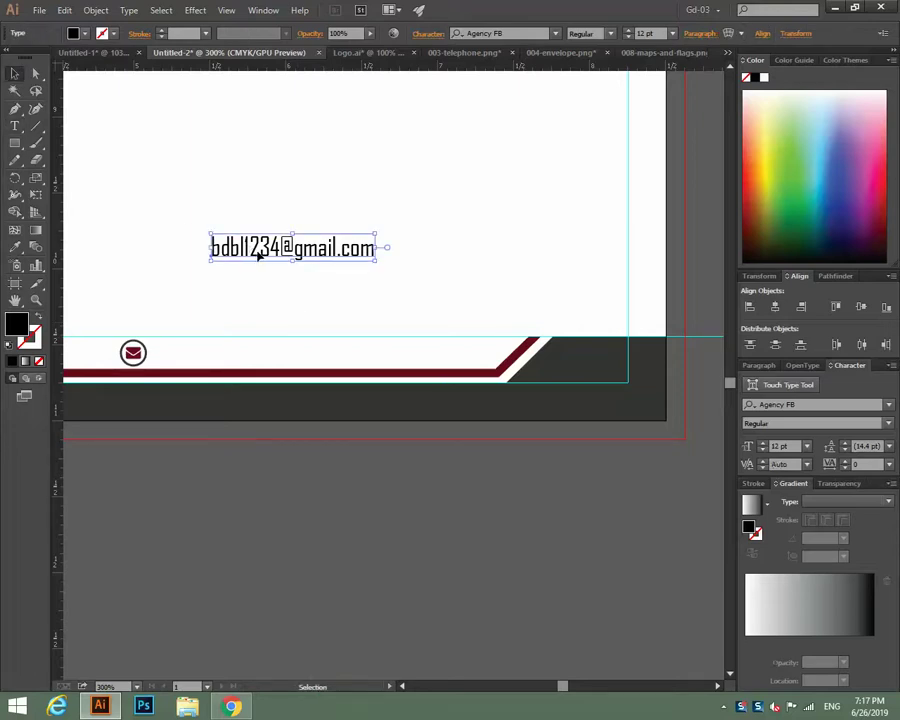
drag(258, 256, 226, 364)
click(483, 276)
key(ctrl+0)
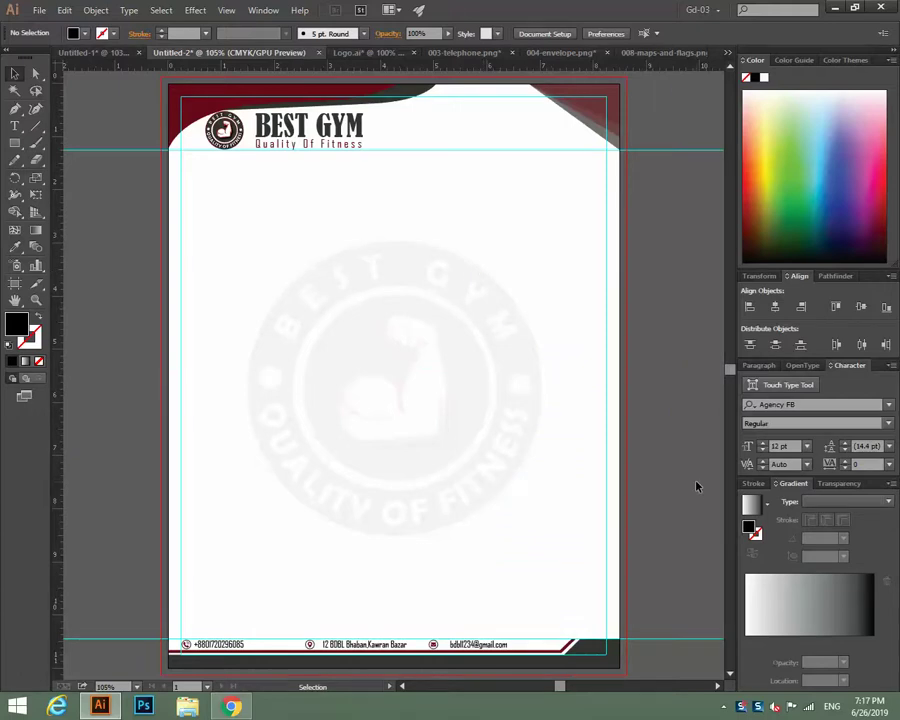
Check the save format is Adobe Illustrator, close the Save dialog, and bring the browser forward.
key(ctrl+s)
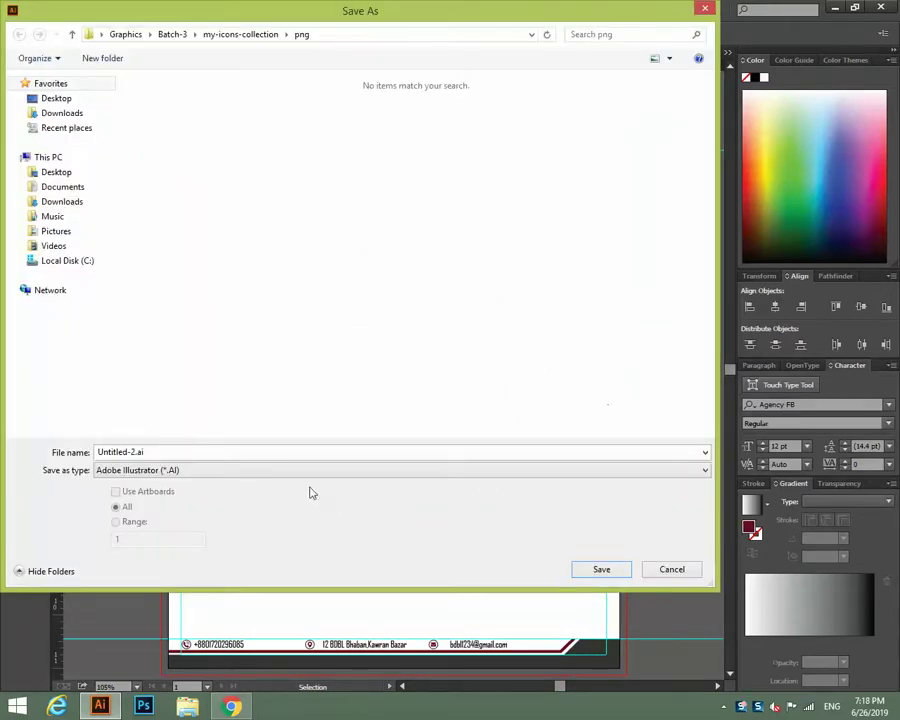
click(285, 470)
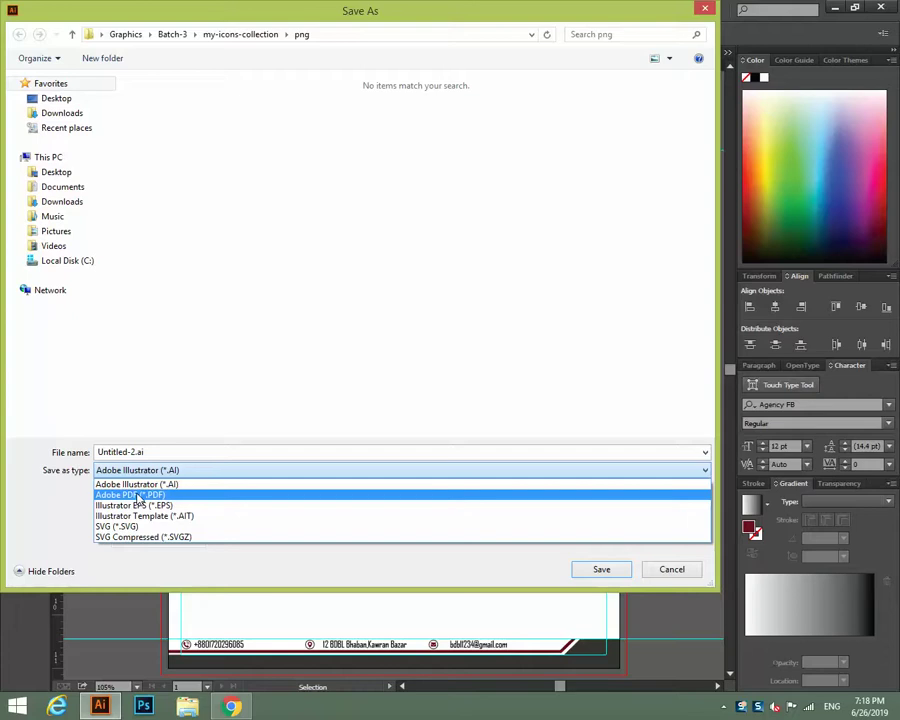
click(219, 321)
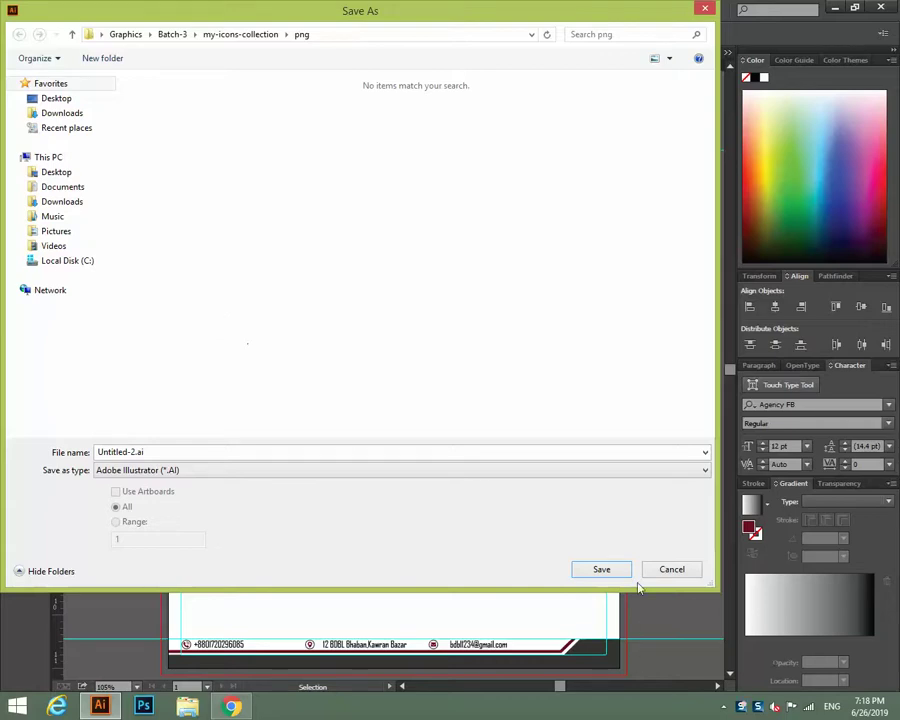
click(672, 572)
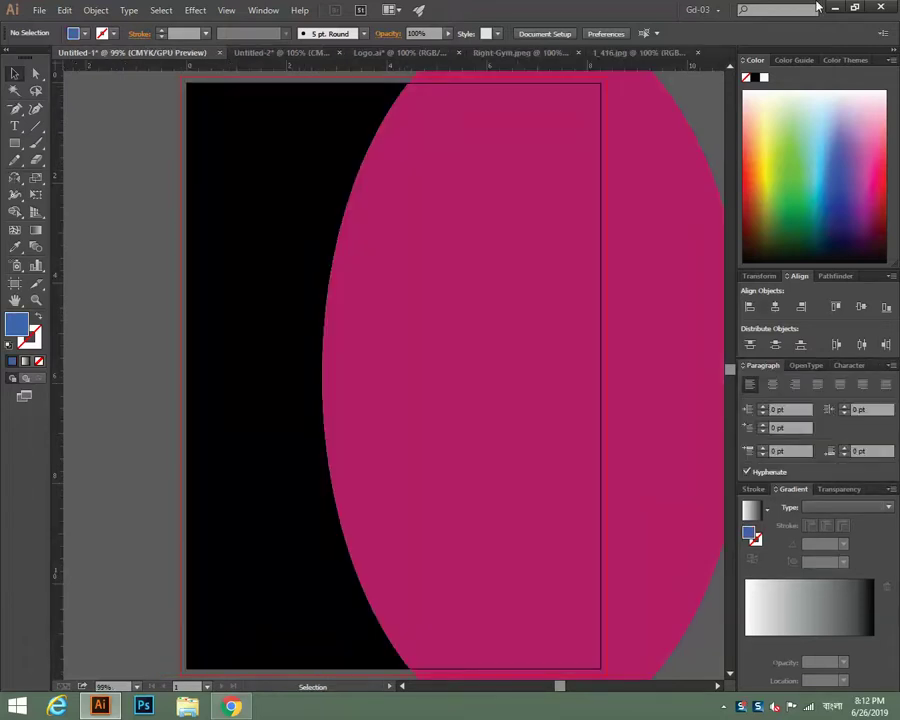
key(ctrl+minus)
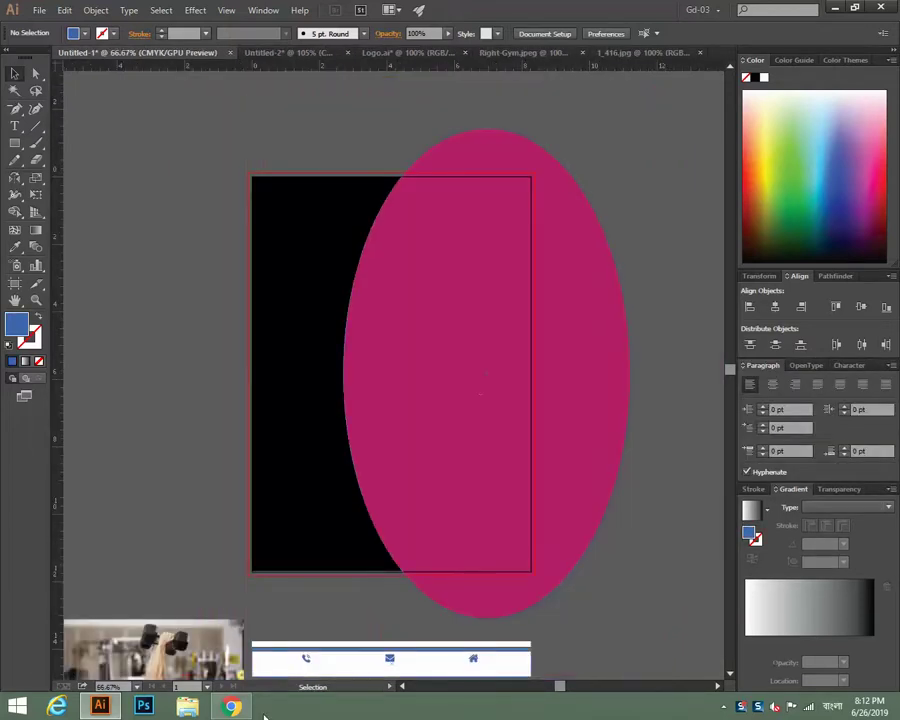
click(230, 707)
Switch to the 'Flyer' Google Images tab and scroll through the flyer design results.
click(250, 11)
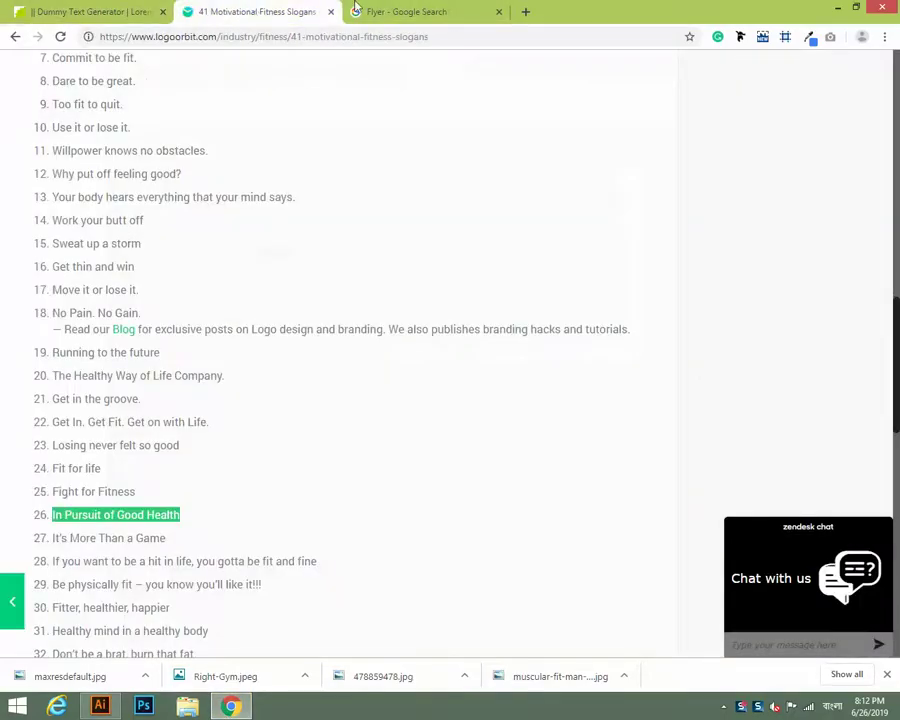
click(425, 8)
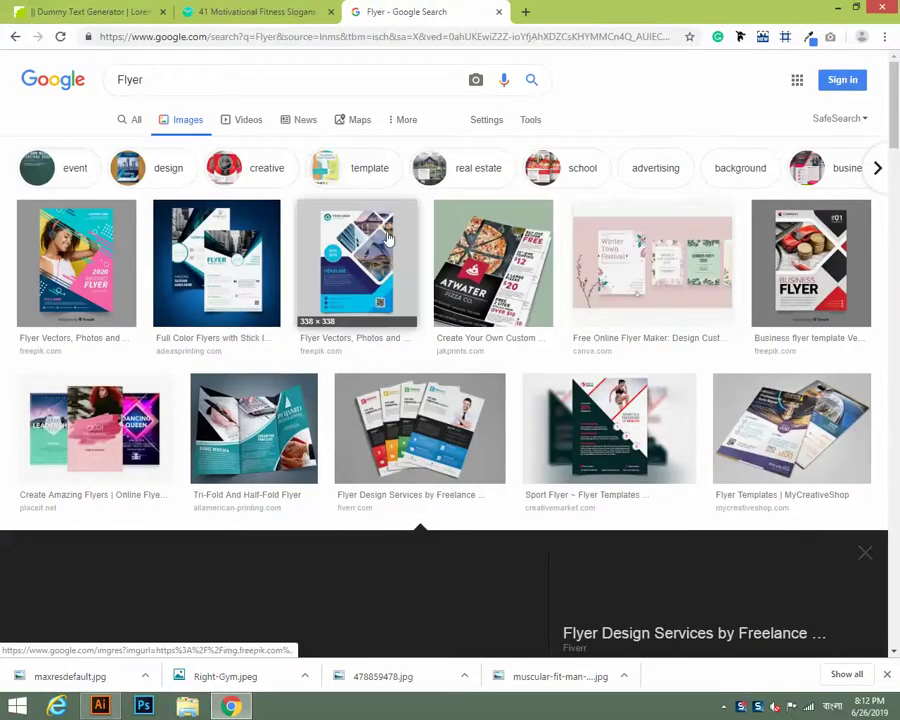
scroll(346, 252, down, 9)
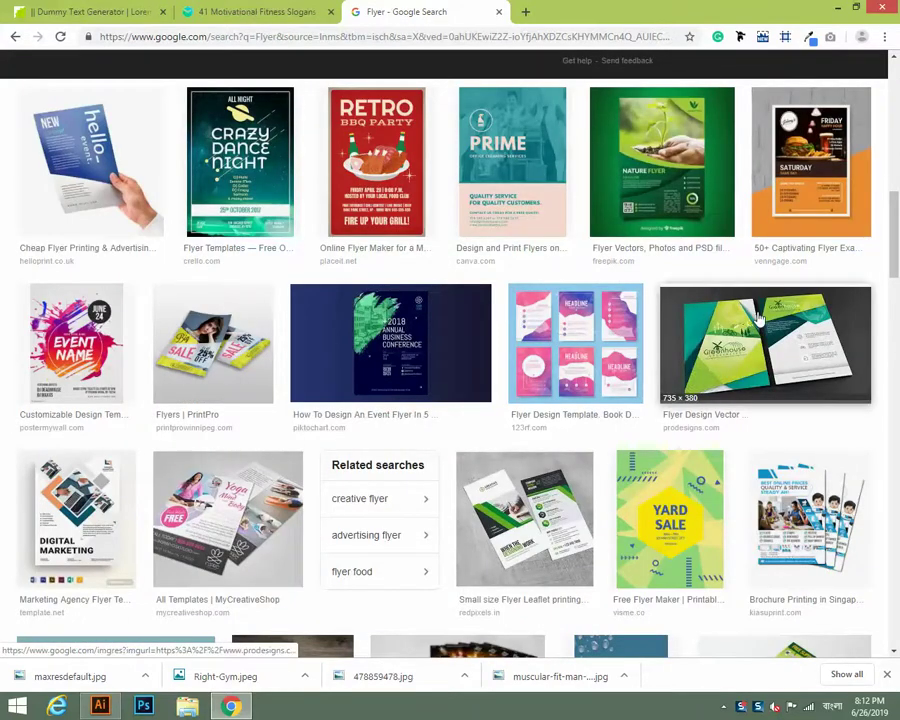
scroll(333, 316, down, 5)
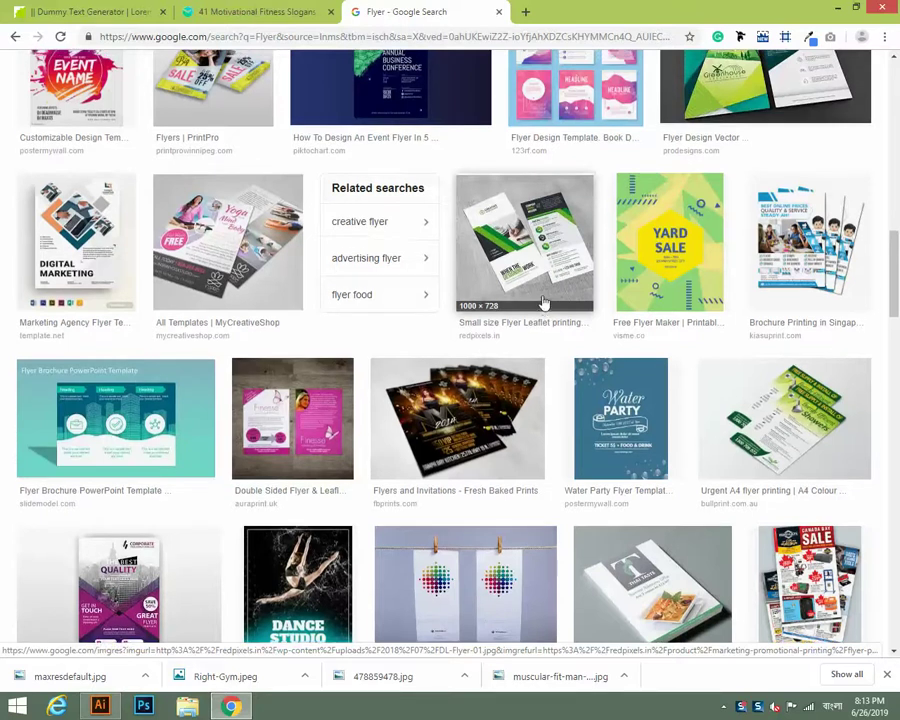
Scroll the image results back up to the Fiverr 'Flyer Design Services' preview and related images.
scroll(540, 300, up, 6)
scroll(520, 313, up, 5)
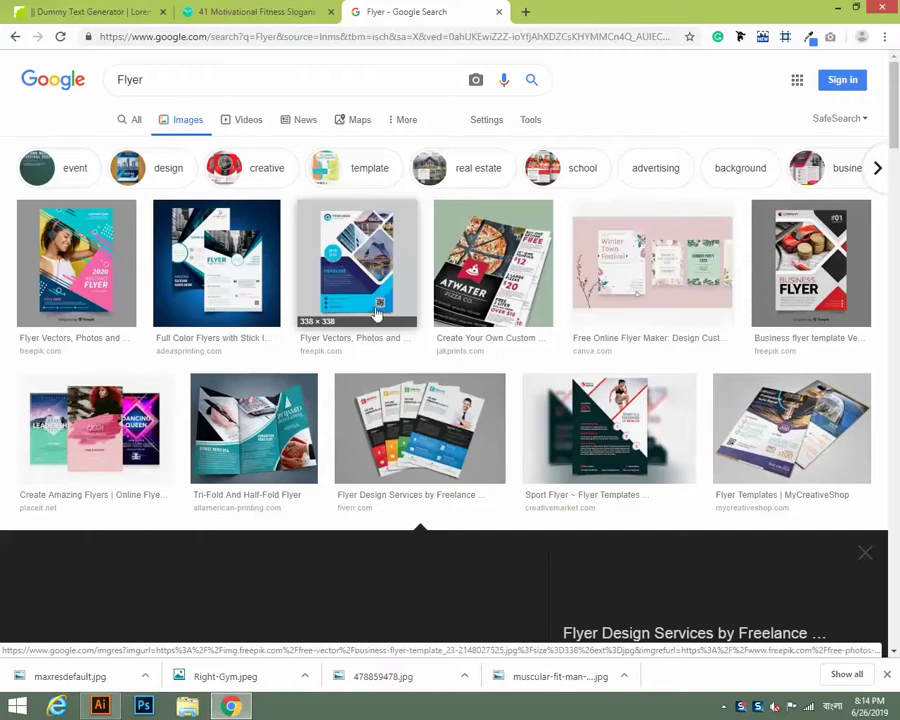
scroll(437, 394, down, 1)
scroll(285, 183, up, 1)
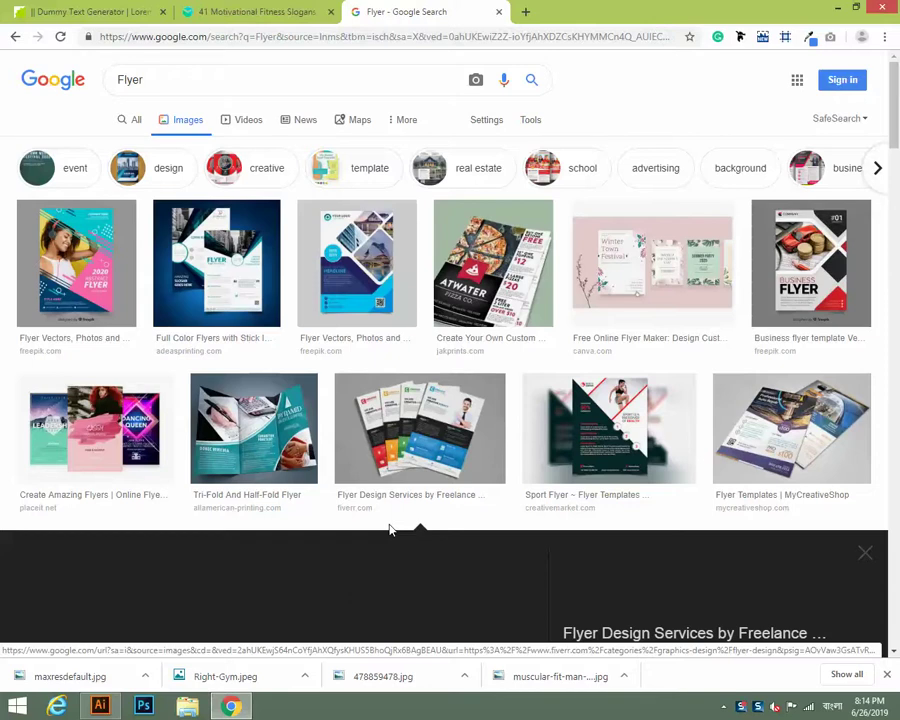
scroll(390, 528, down, 6)
Open the fanned flyer set image in its own tab and scroll through it.
scroll(300, 258, up, 2)
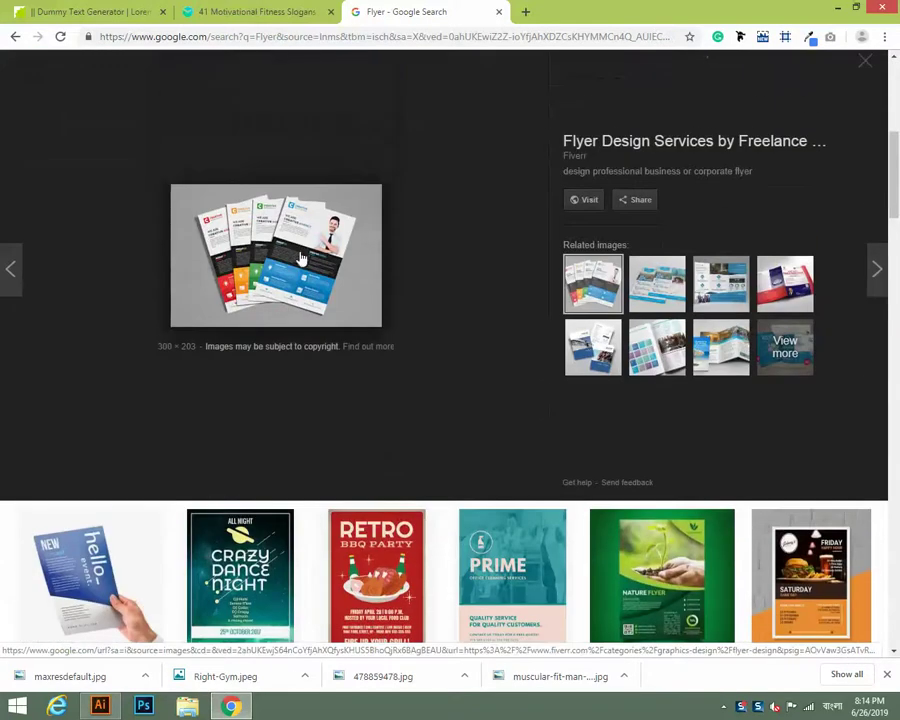
click(300, 258)
click(665, 11)
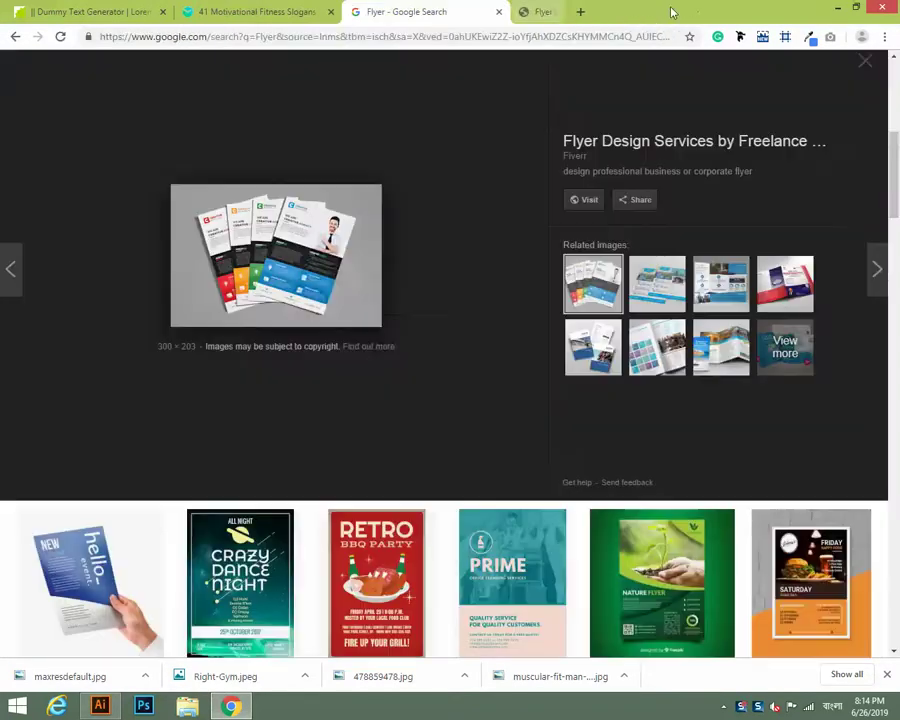
right_click(301, 249)
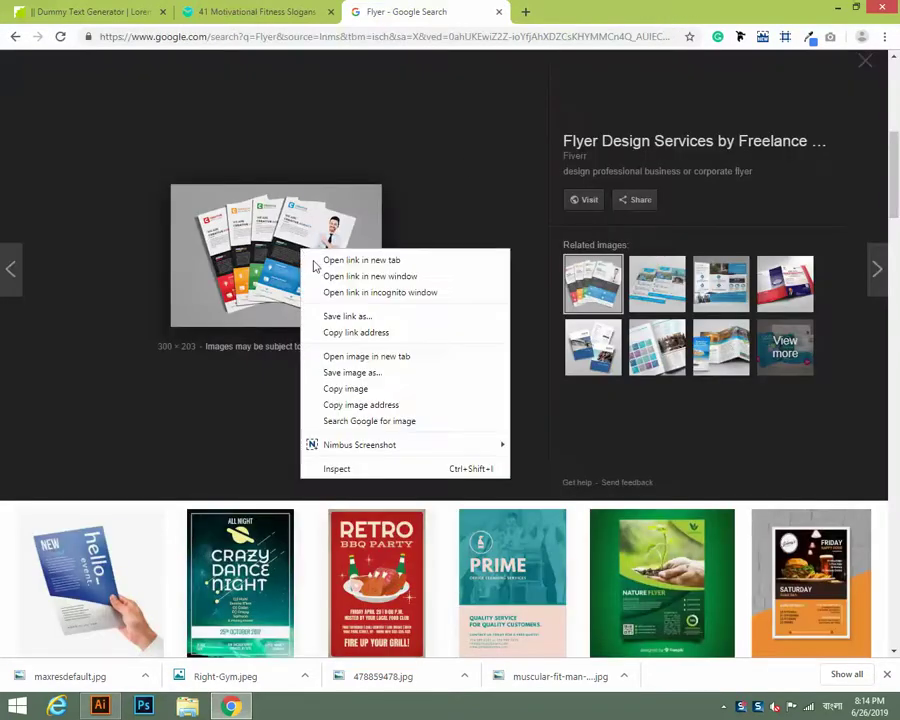
click(341, 356)
click(590, 11)
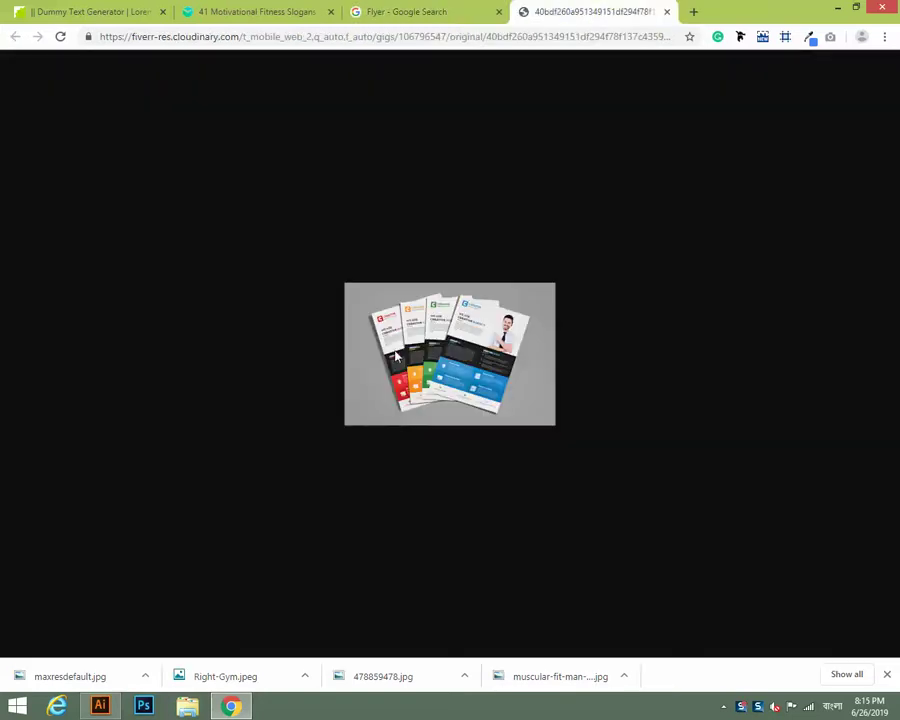
ctrl+scroll(396, 356, up, 4)
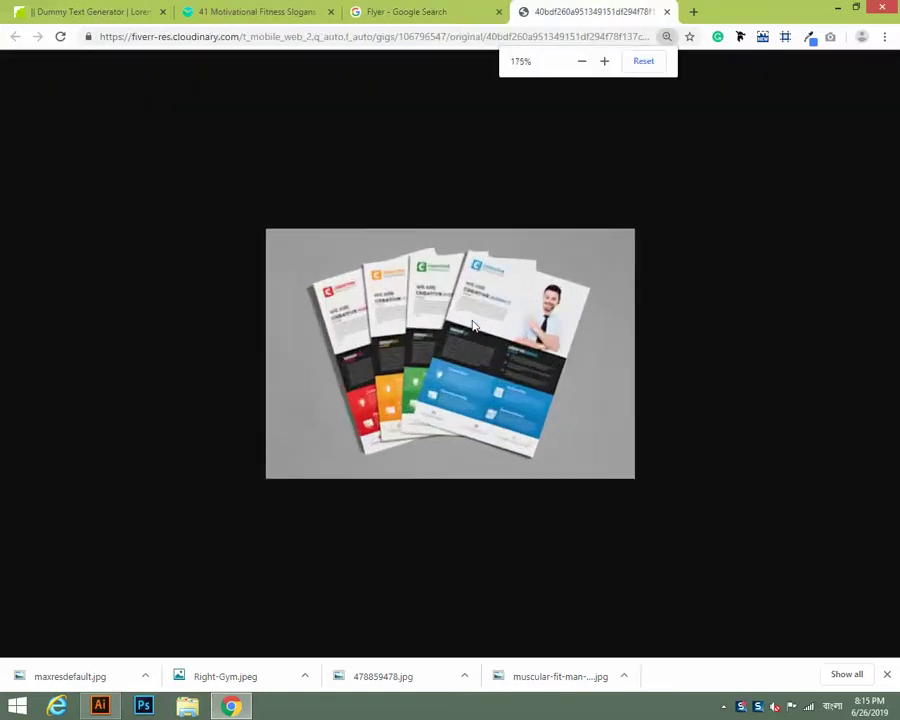
ctrl+scroll(475, 325, up, 1)
ctrl+scroll(470, 321, down, 2)
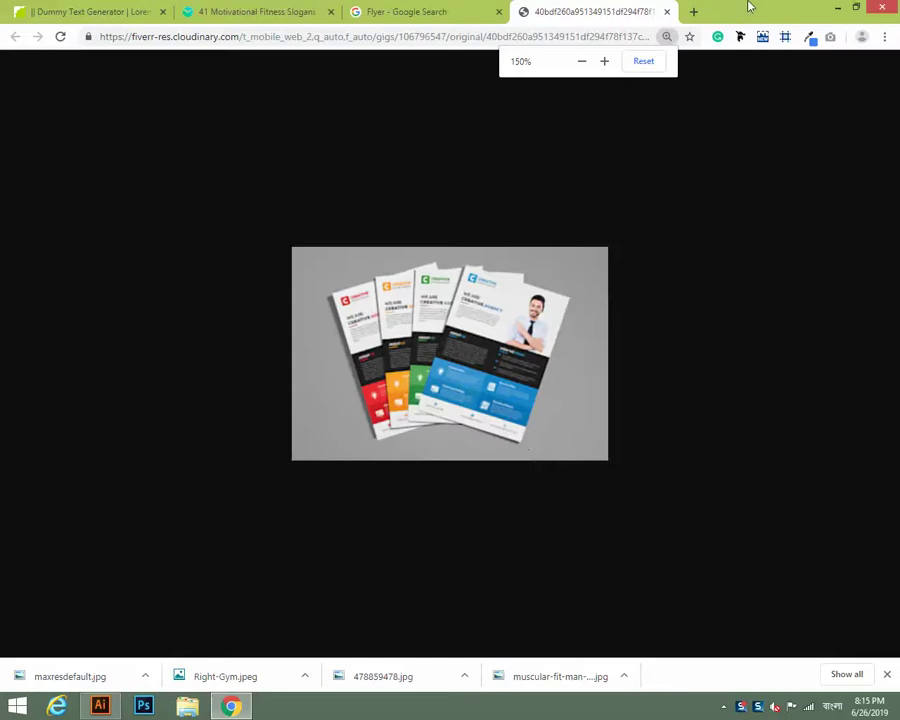
ctrl+scroll(626, 66, down, 2)
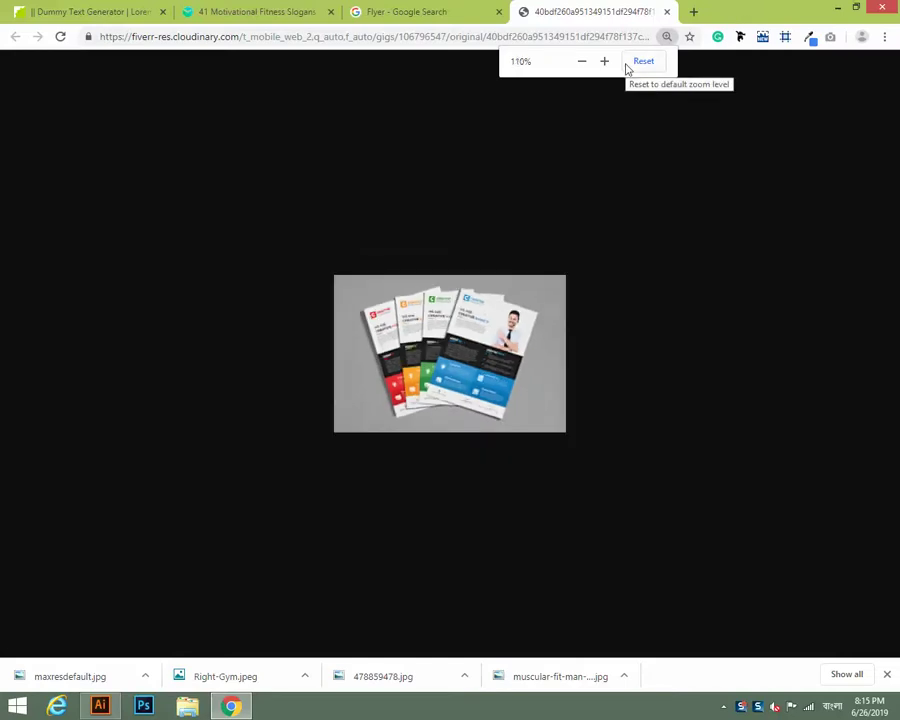
ctrl+scroll(626, 66, down, 1)
Close the image tab and preview the blue-and-teal city flyer from Adeas Printing.
key(ctrl+w)
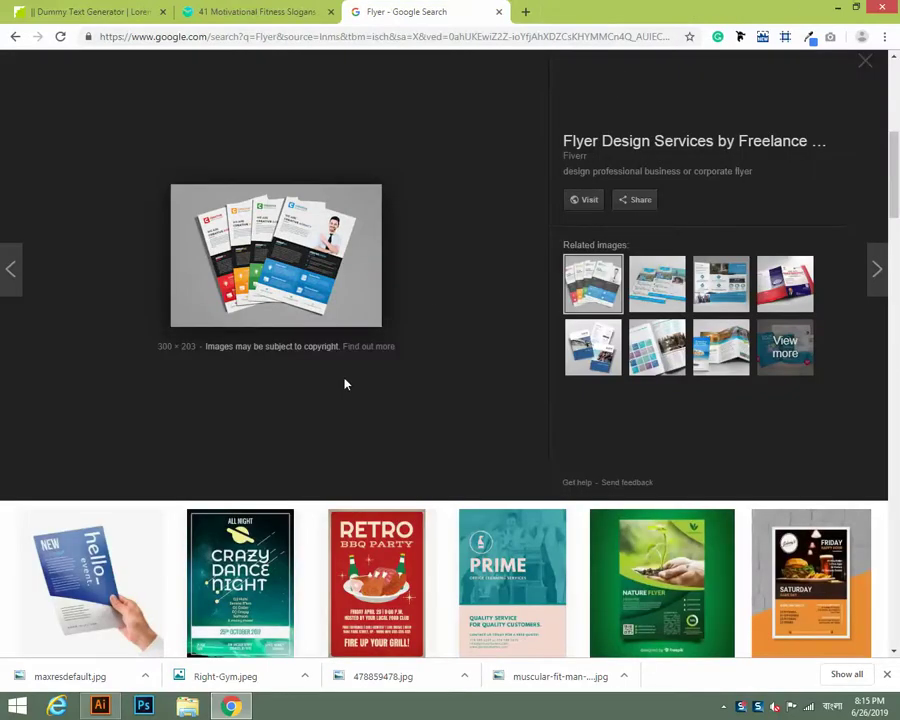
scroll(418, 383, down, 4)
scroll(418, 383, down, 6)
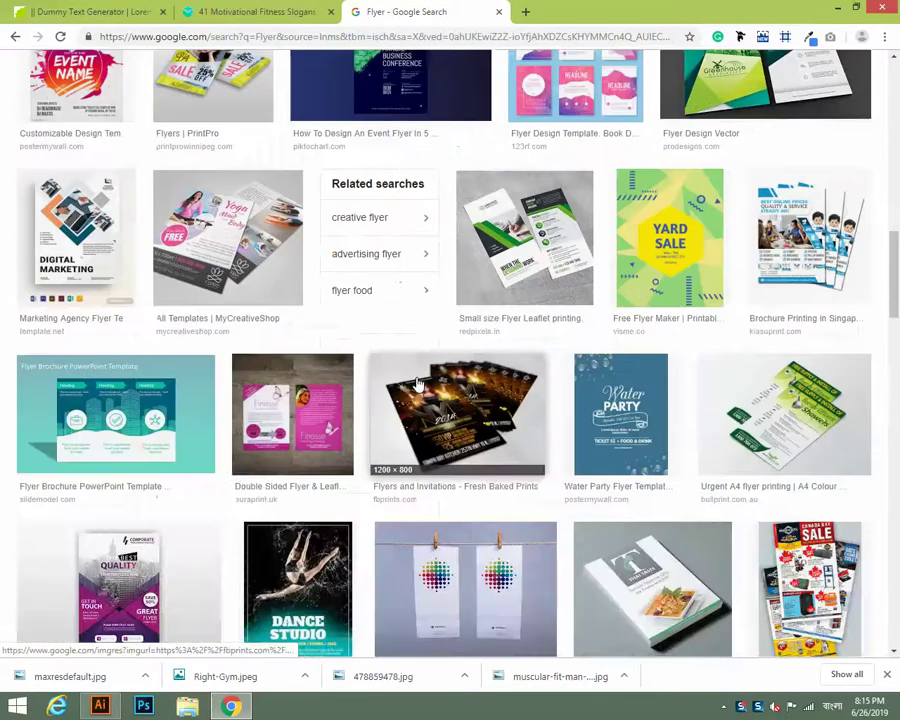
scroll(418, 383, down, 1)
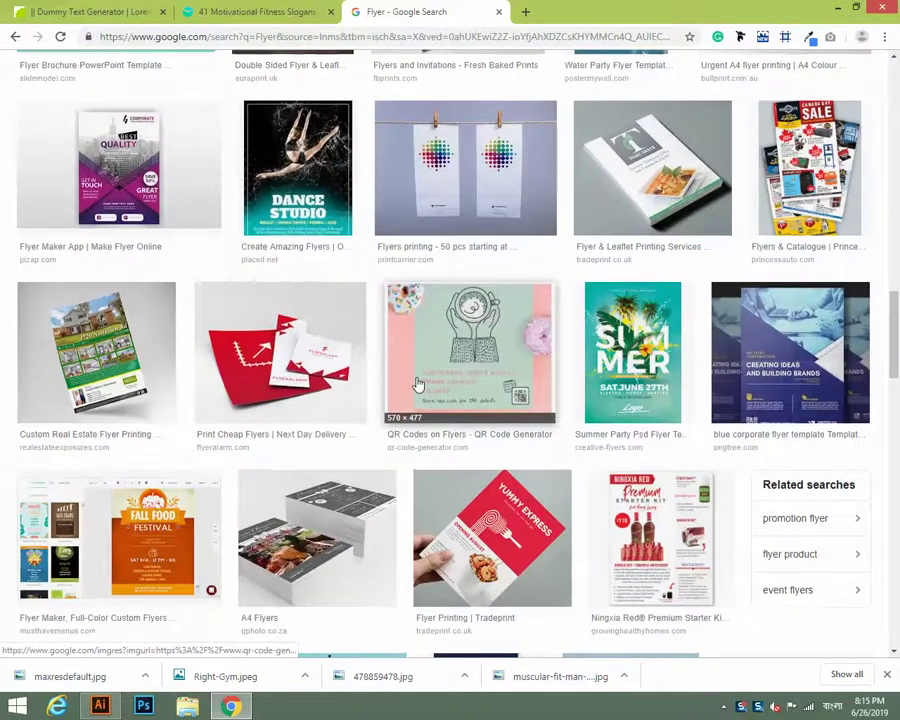
scroll(418, 370, up, 10)
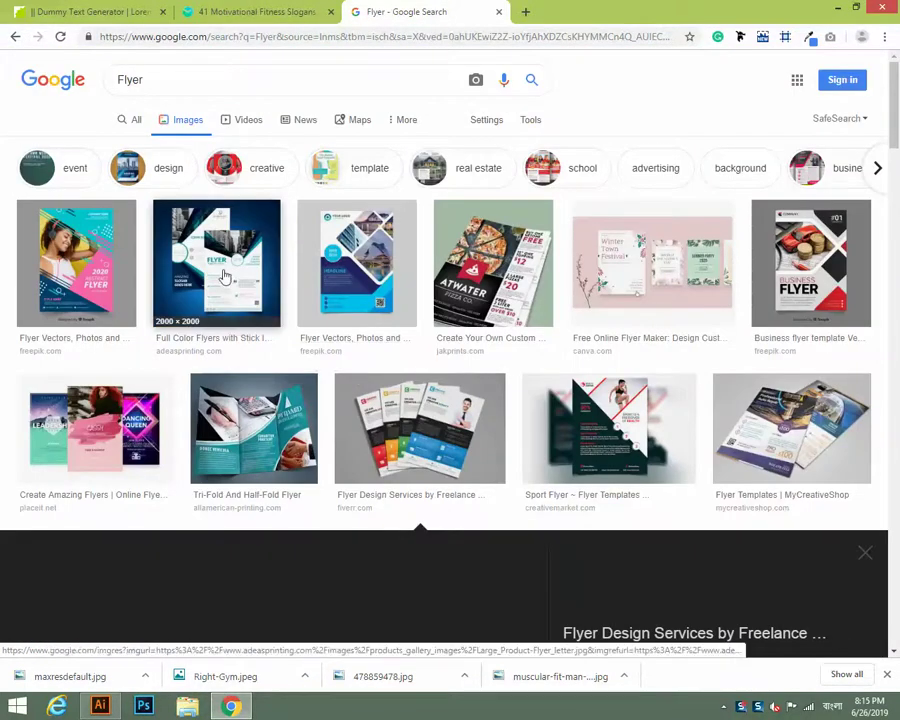
click(205, 245)
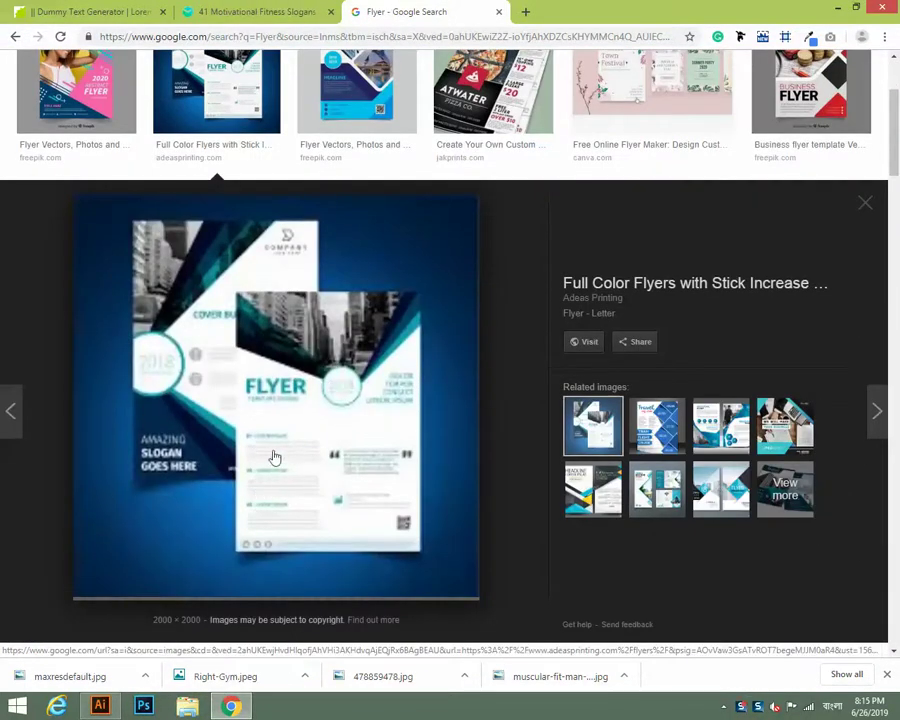
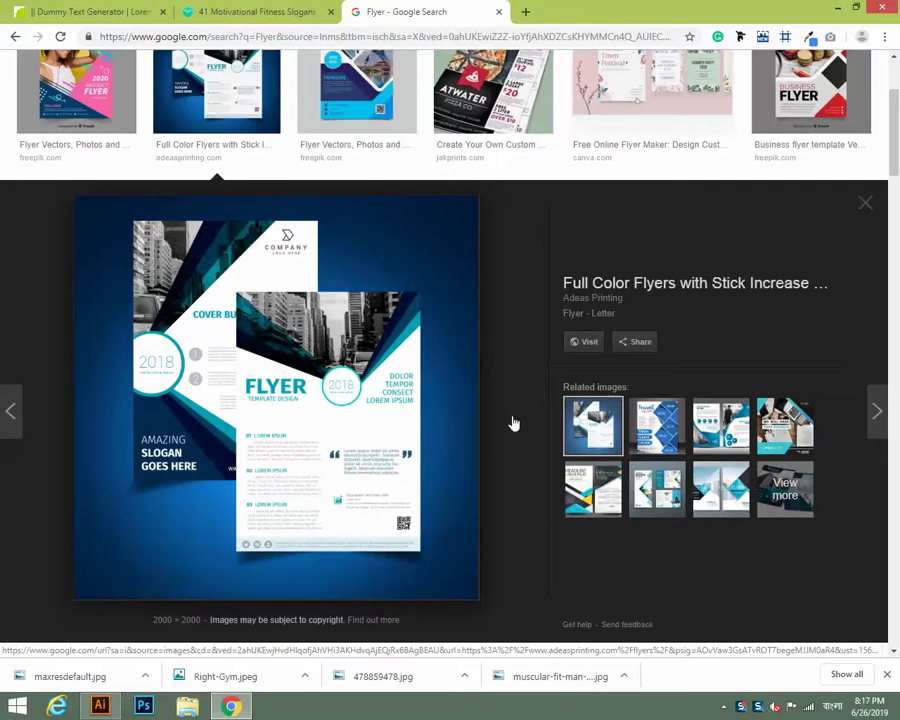
Search Google Images for 'flyer size' using the suggested query.
scroll(514, 420, down, 5)
scroll(458, 478, up, 7)
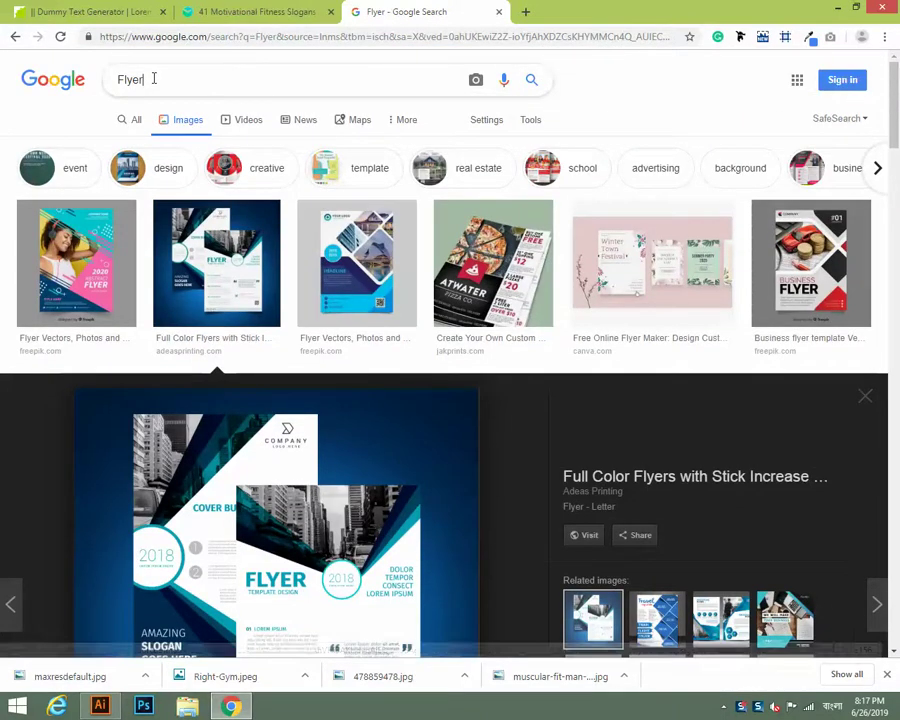
click(153, 78)
click(153, 78)
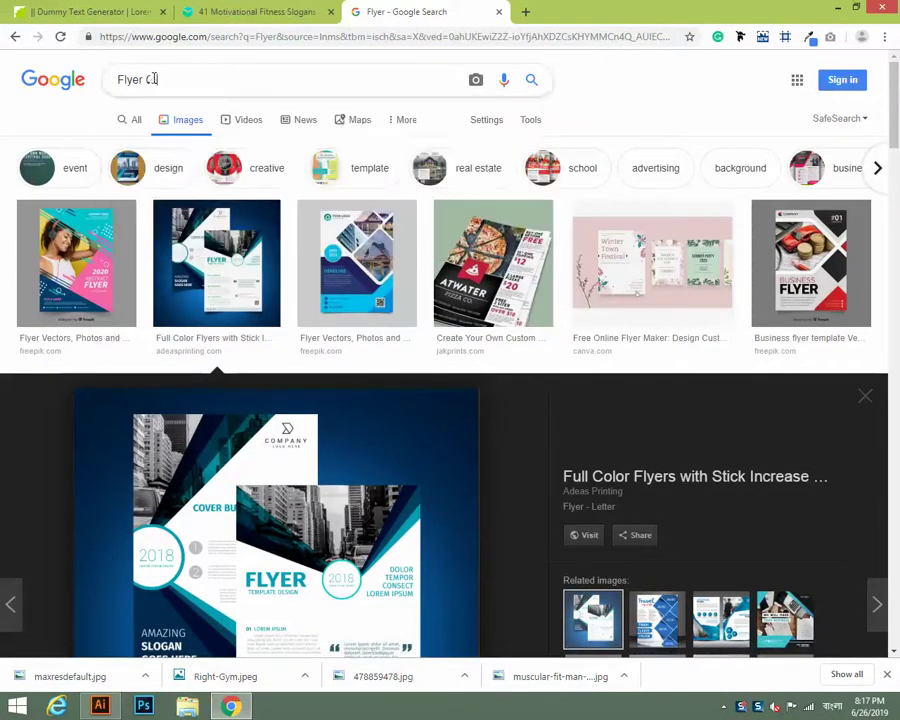
click(153, 78)
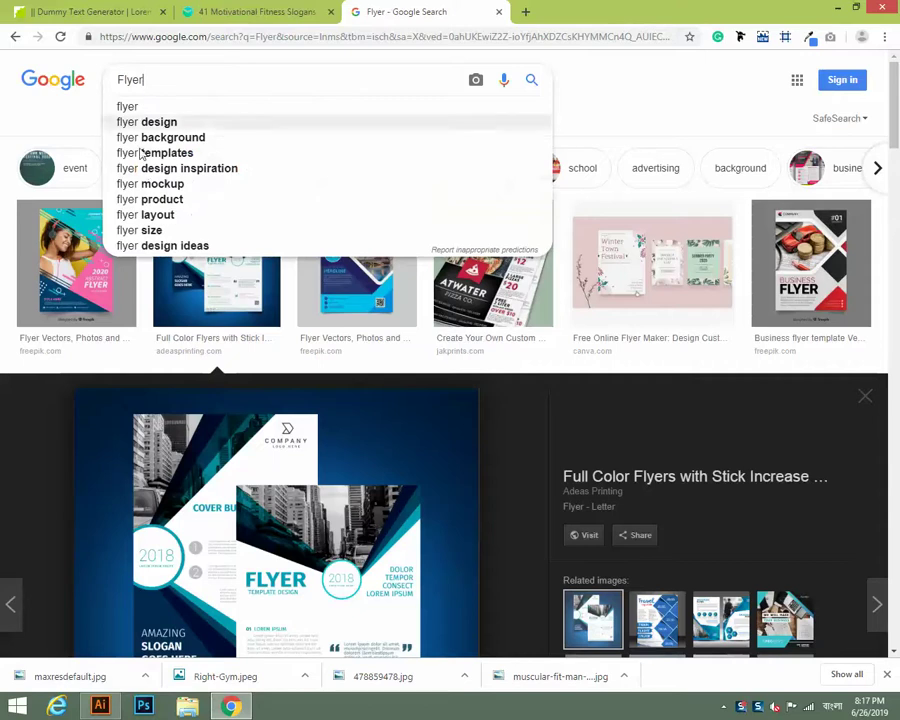
click(155, 230)
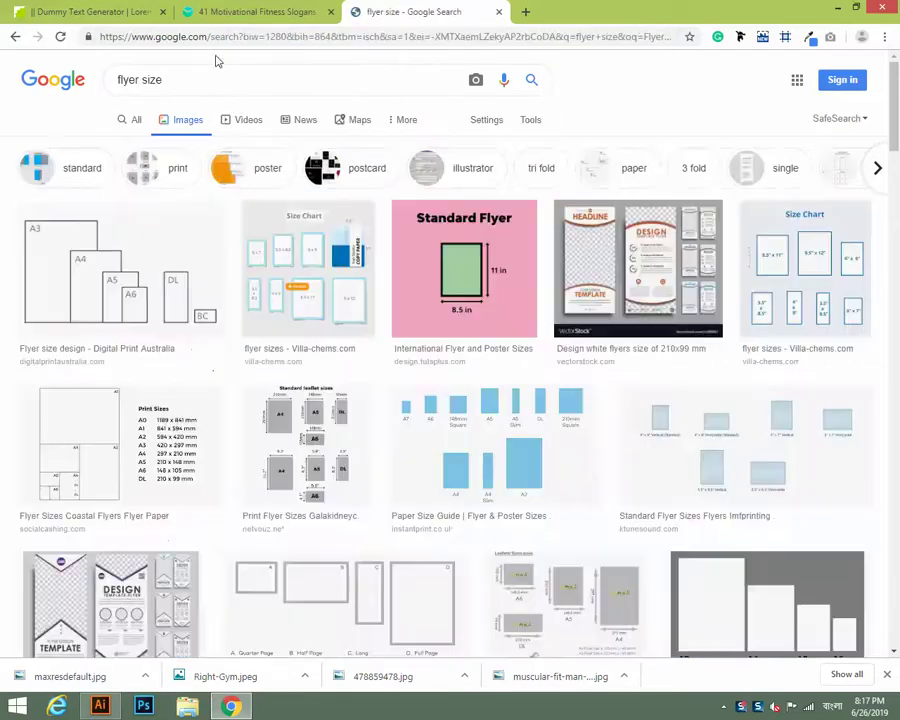
Preview several flyer size charts, ending on the Paper Size Guide comparing A7 to A3.
click(107, 287)
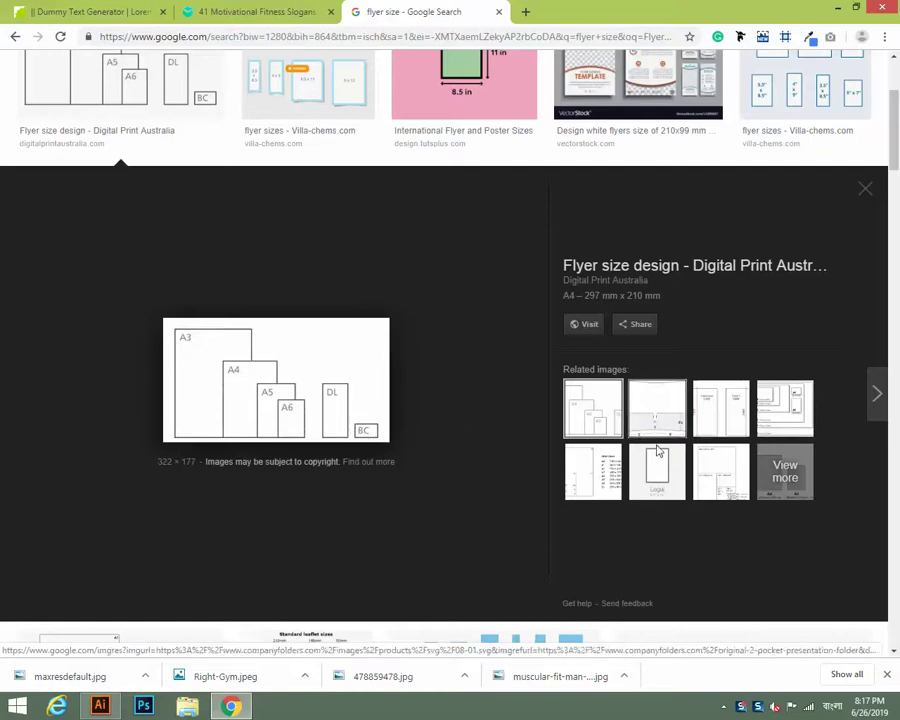
click(590, 478)
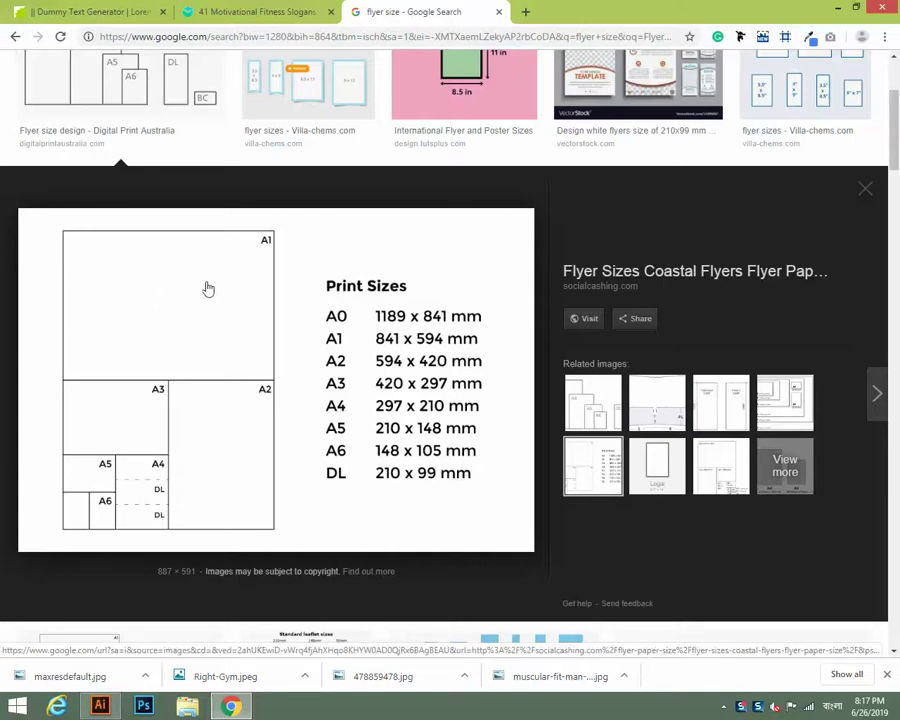
scroll(253, 289, down, 3)
scroll(253, 289, down, 1)
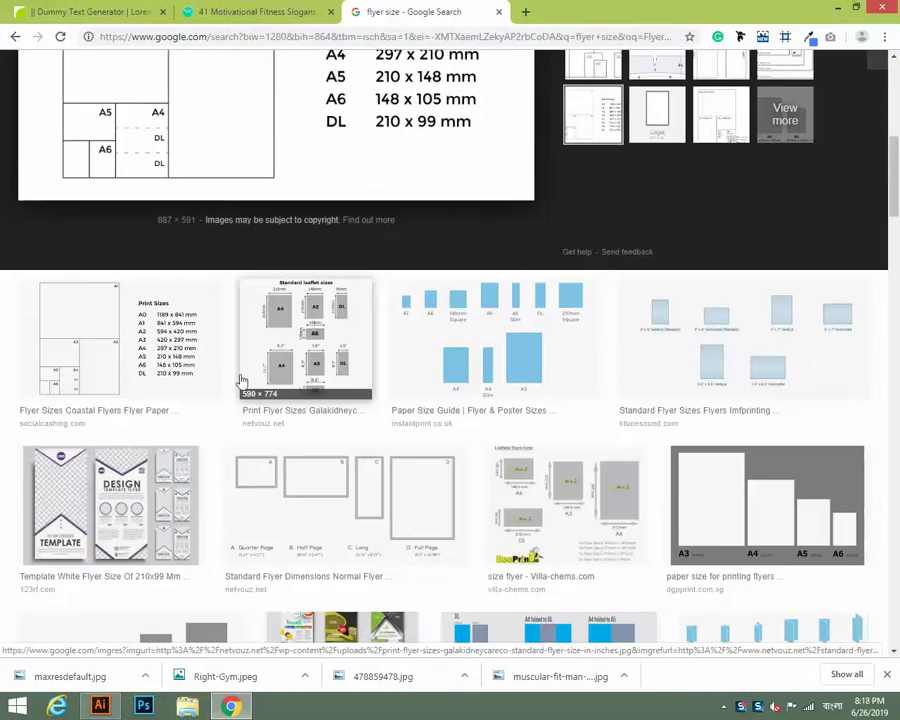
click(506, 316)
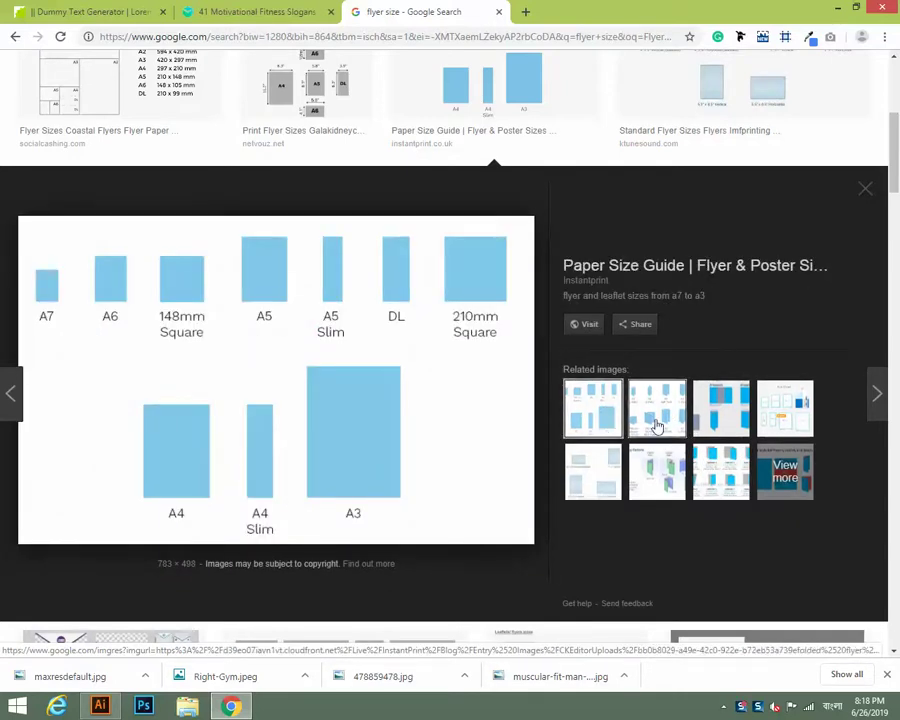
Preview the fold-size image, then the Microsoft Publisher standard flyer size chart (A3 to Tabloid).
click(655, 424)
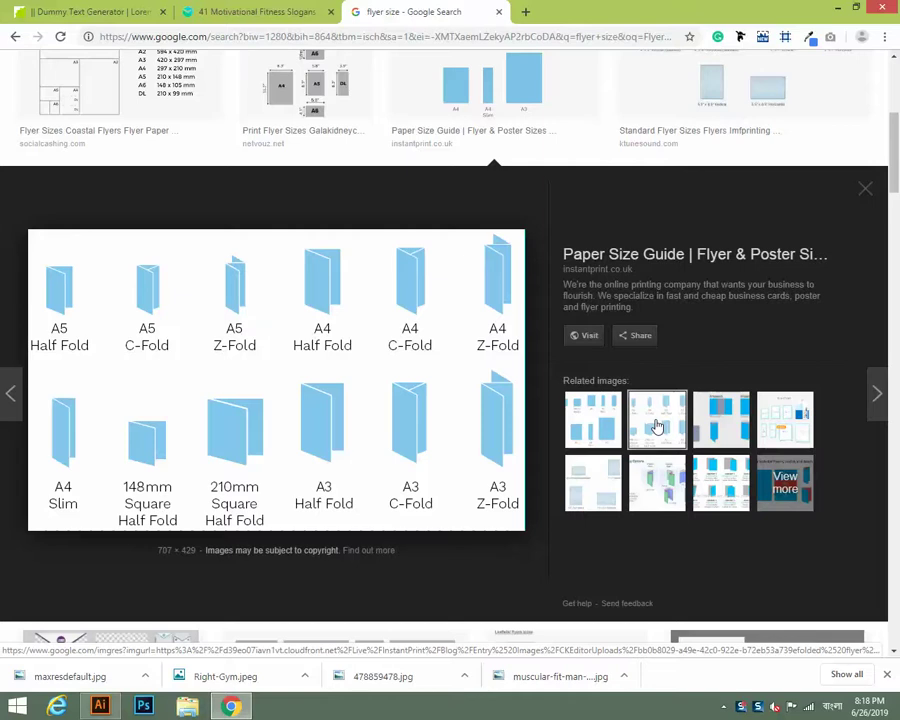
scroll(656, 427, down, 7)
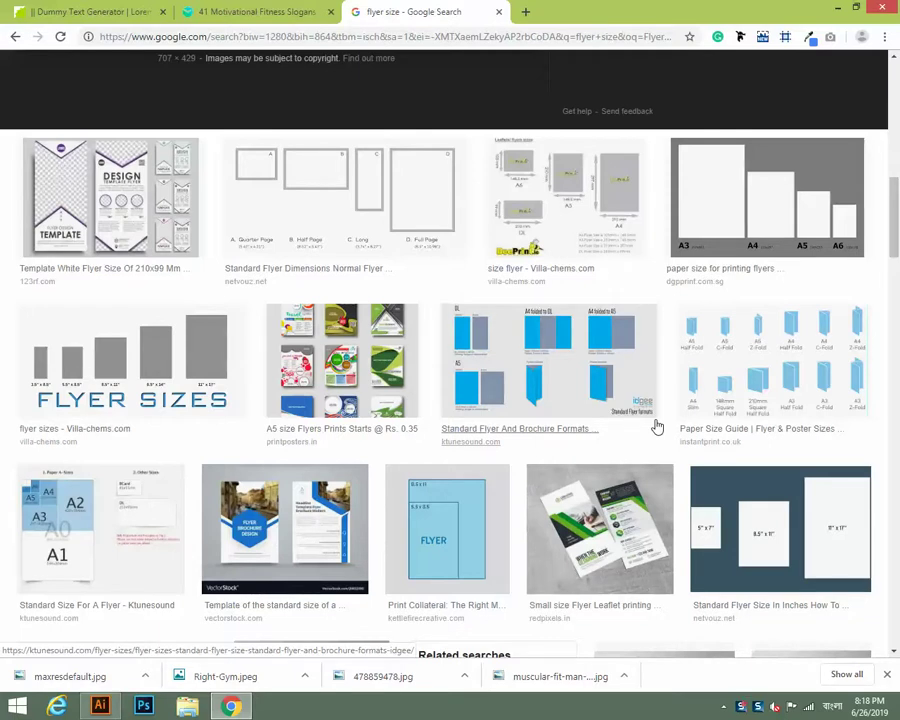
scroll(655, 425, down, 3)
scroll(530, 426, down, 3)
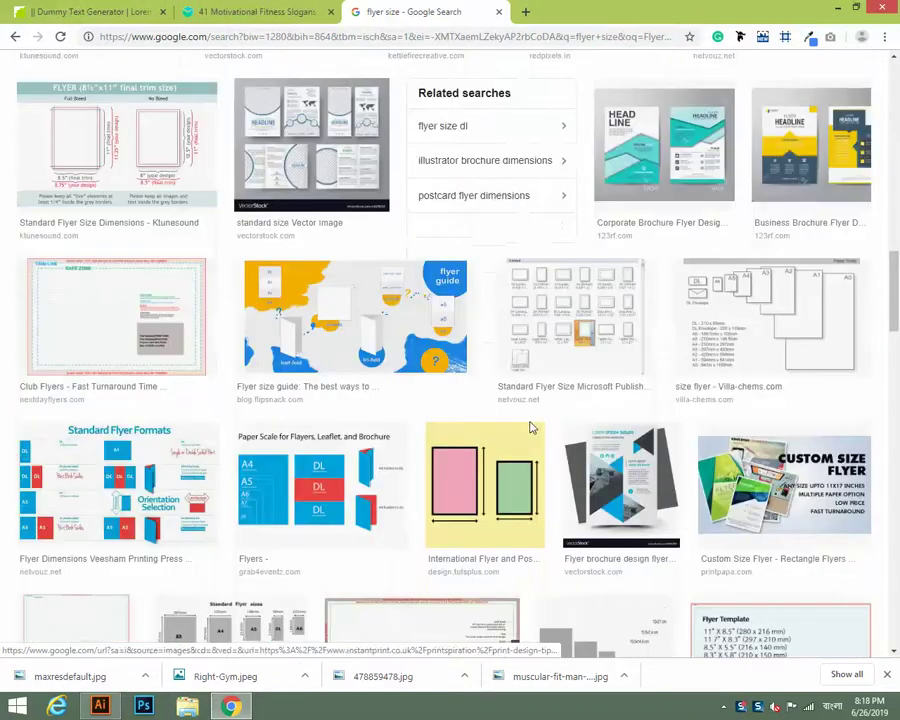
click(586, 336)
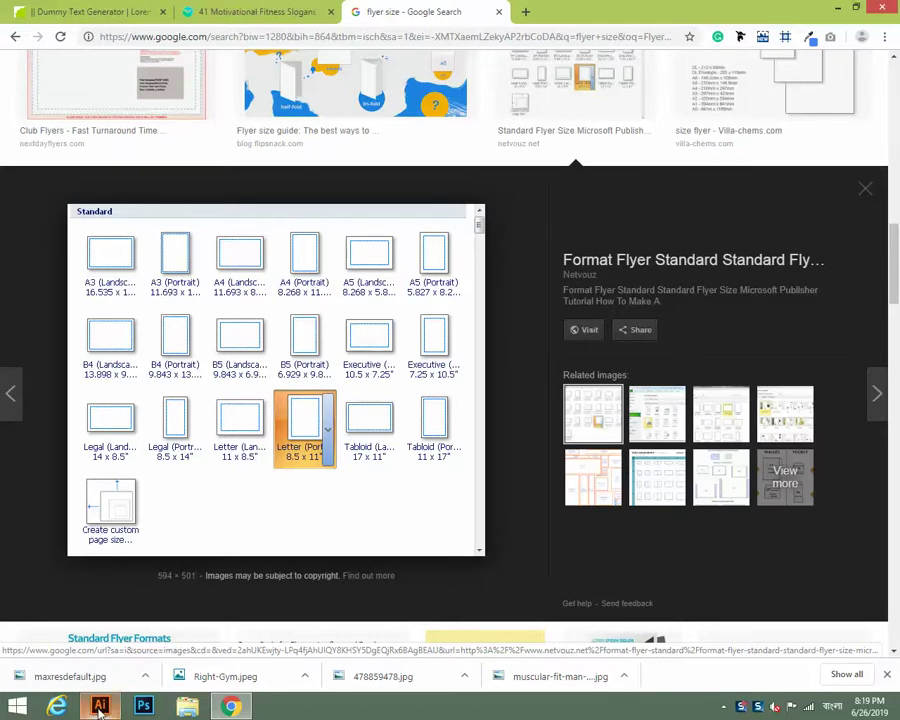
Glance at the Illustrator flyer document, then return to the Chrome image results.
mouse_move(100, 707)
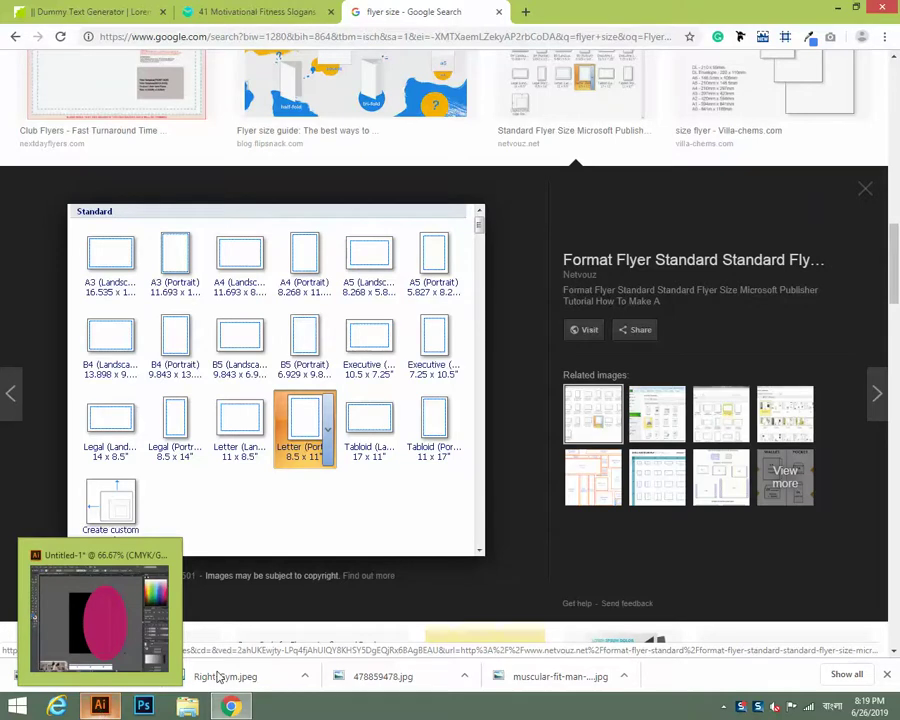
click(230, 708)
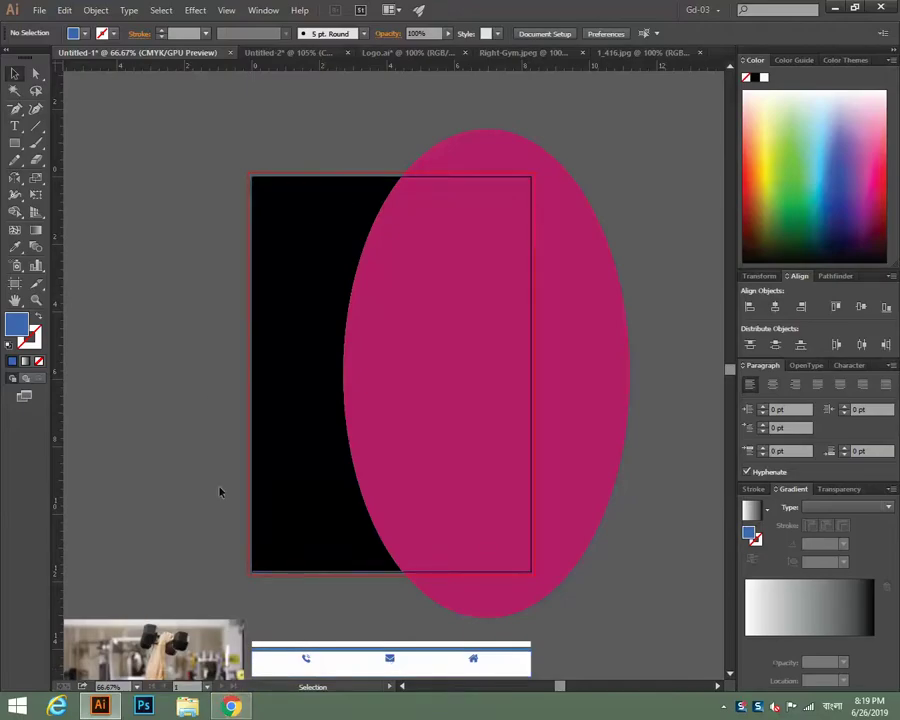
click(230, 706)
Delete 'size' from the 'flyer size' query and clear stray Bengali characters.
scroll(450, 300, up, 5)
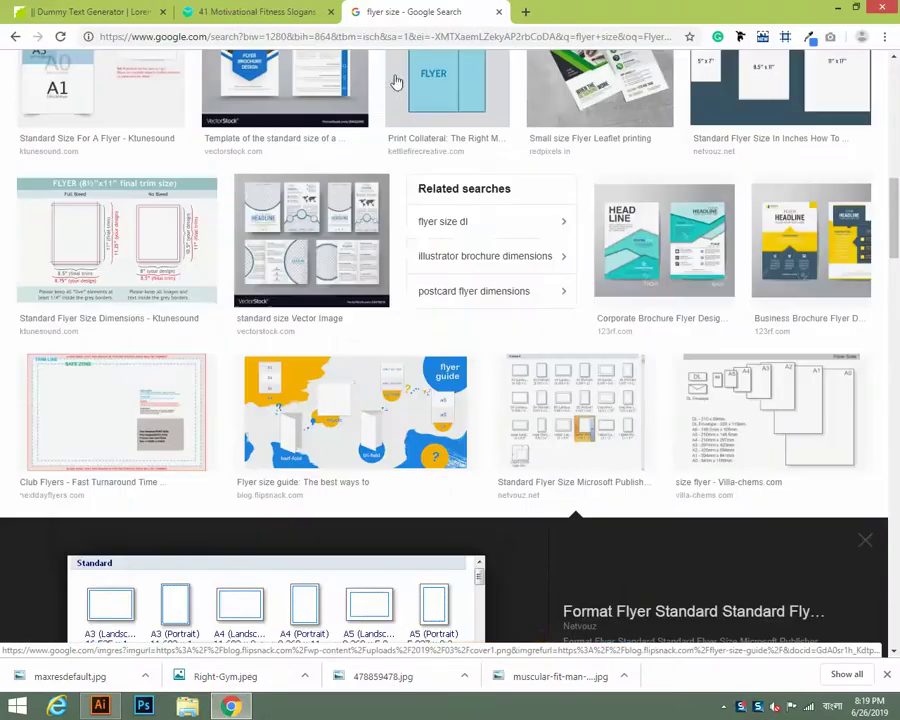
scroll(315, 252, up, 10)
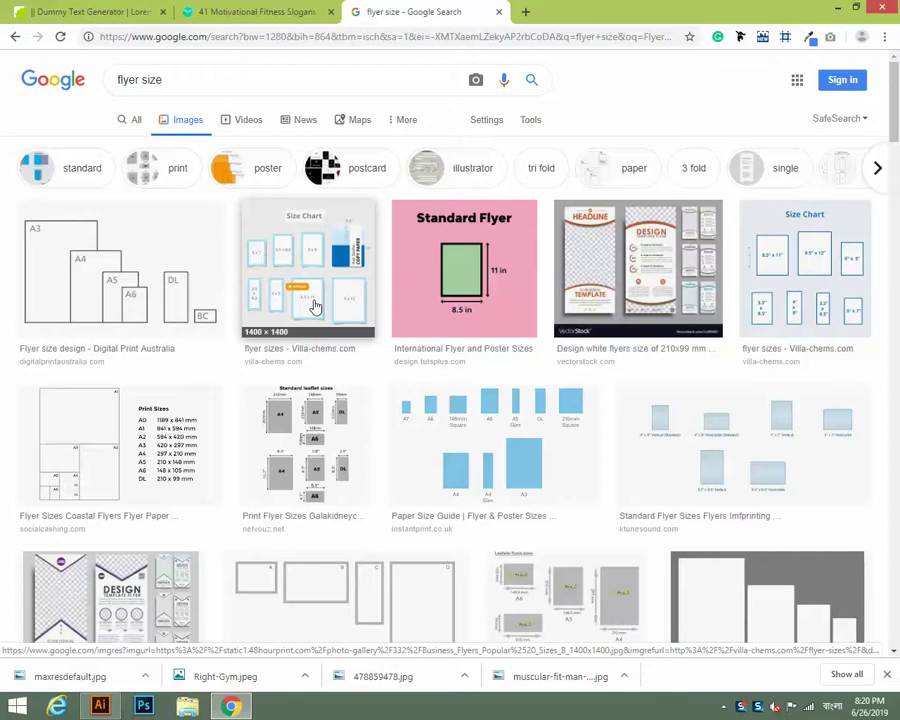
triple_click(206, 83)
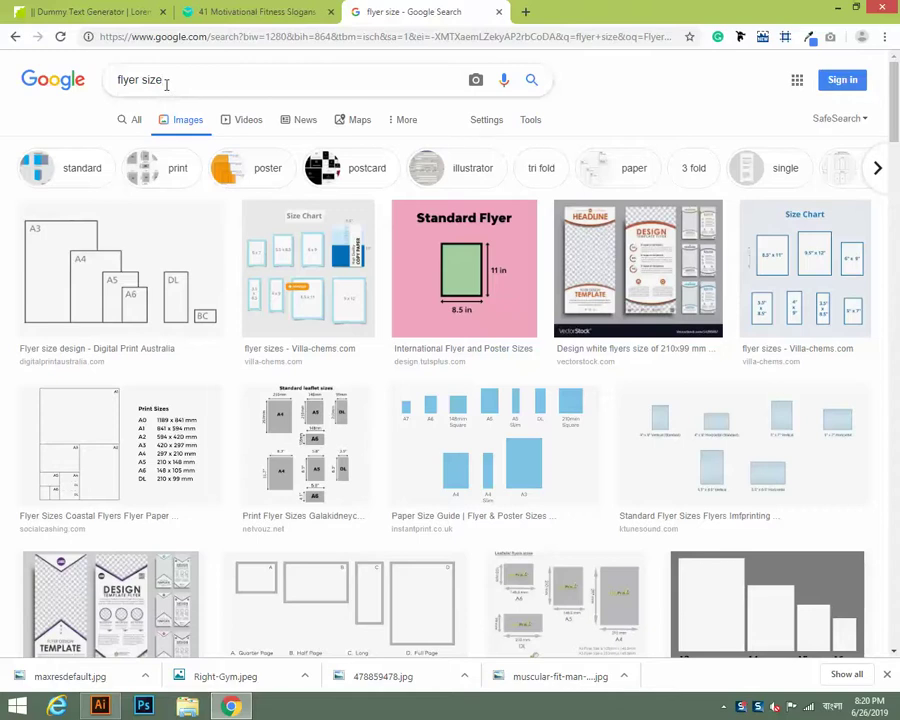
key(BackSpace)
key(BackSpace)
key(BackSpace)
key(BackSpace)
key(BackSpace)
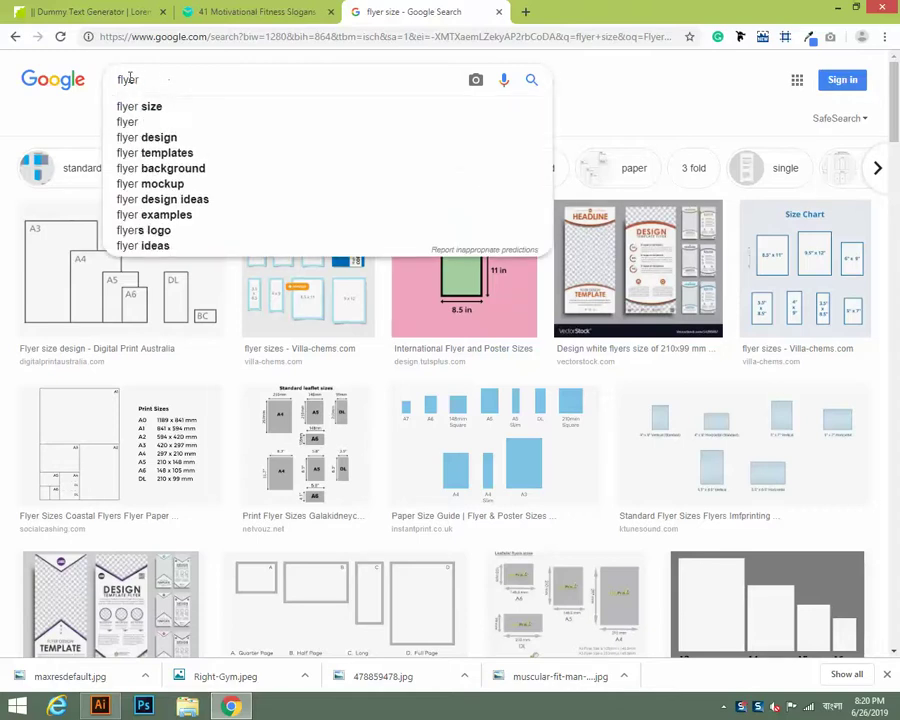
click(118, 80)
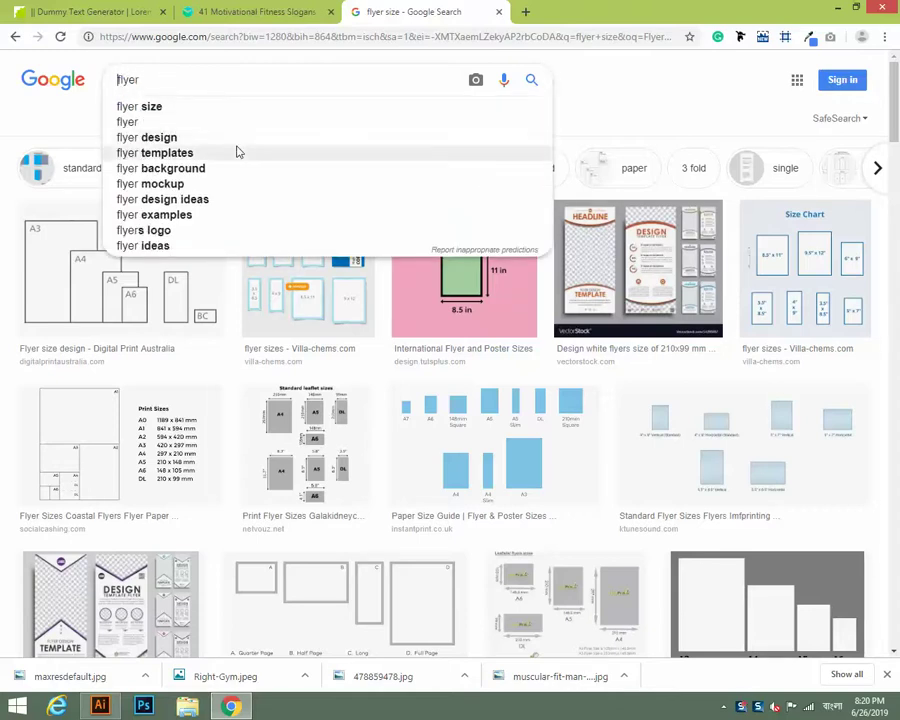
text(ে)
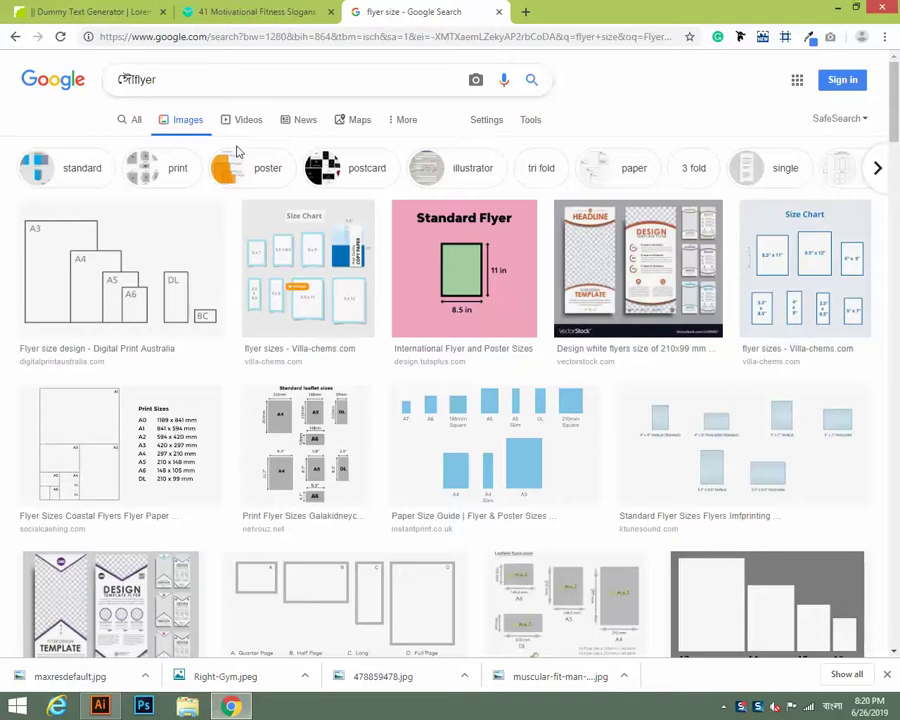
key(BackSpace)
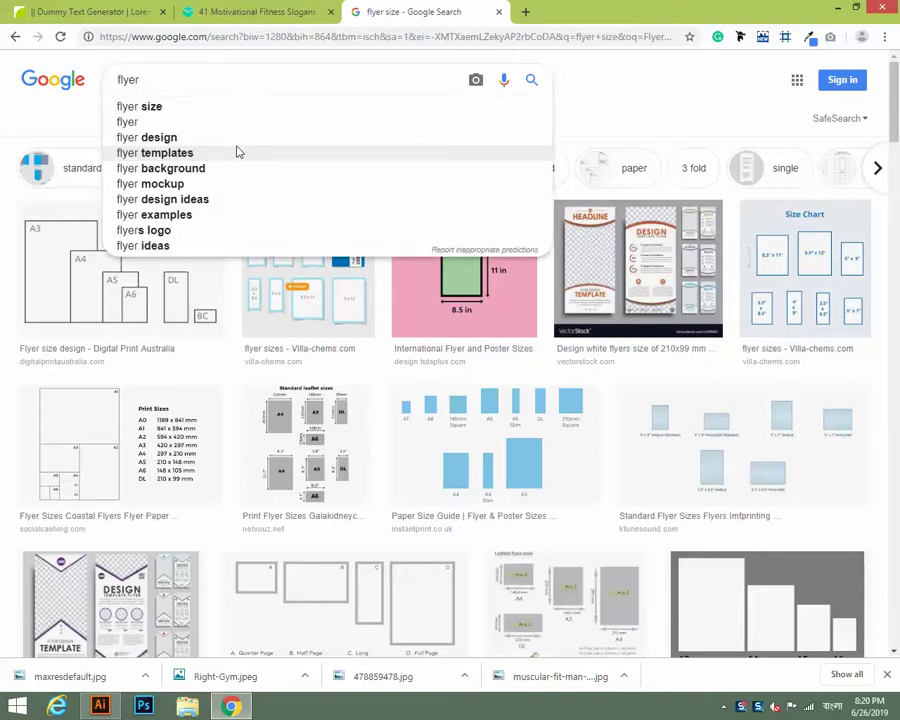
text(r)
key(BackSpace)
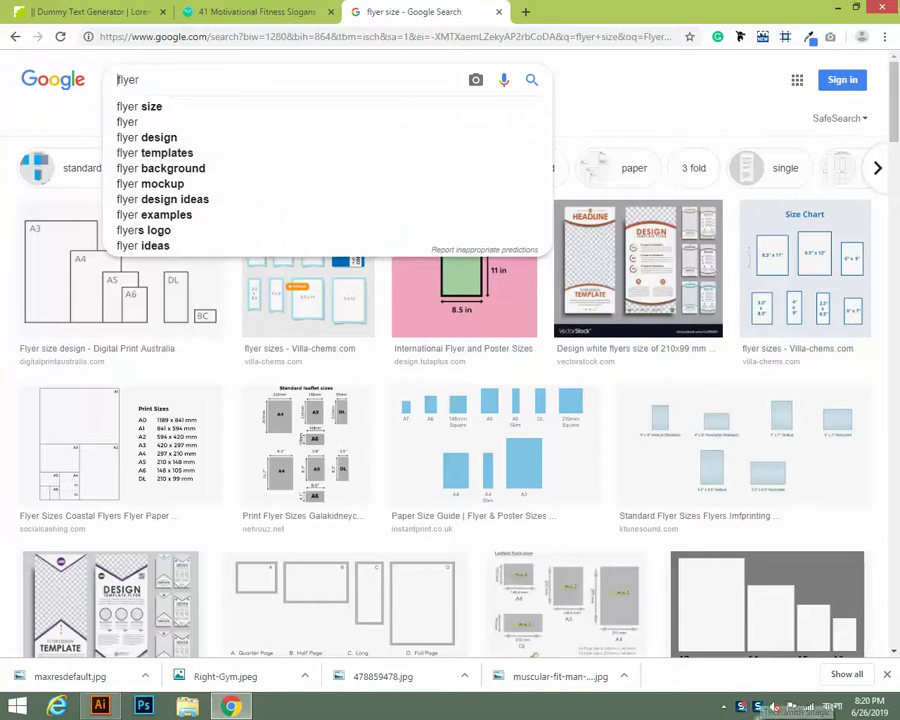
Switch keyboard input from Bangla to English and prefix the query with 'Res'.
click(722, 709)
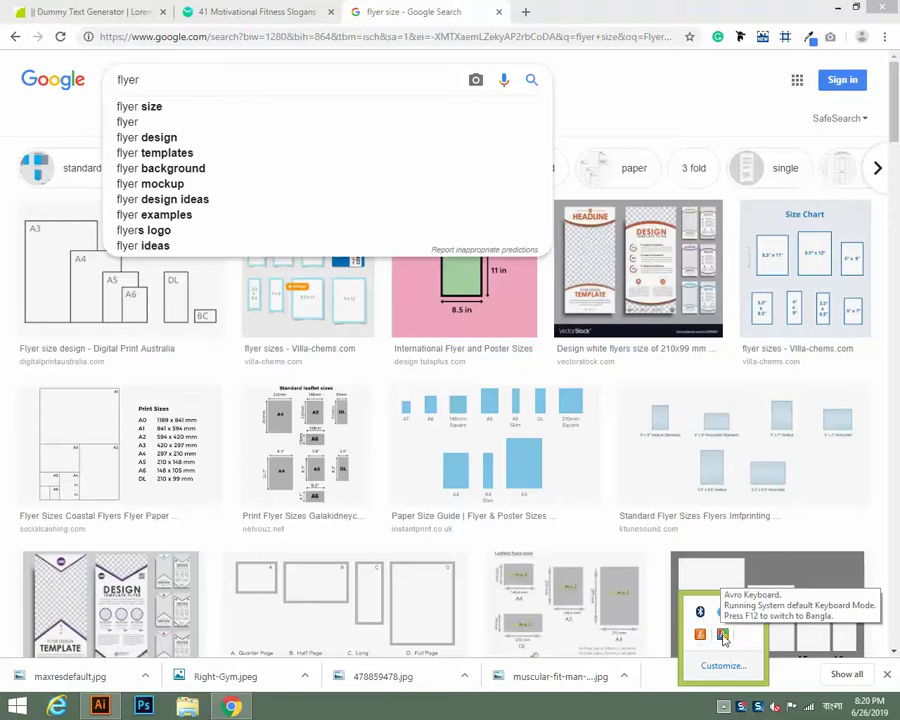
click(832, 710)
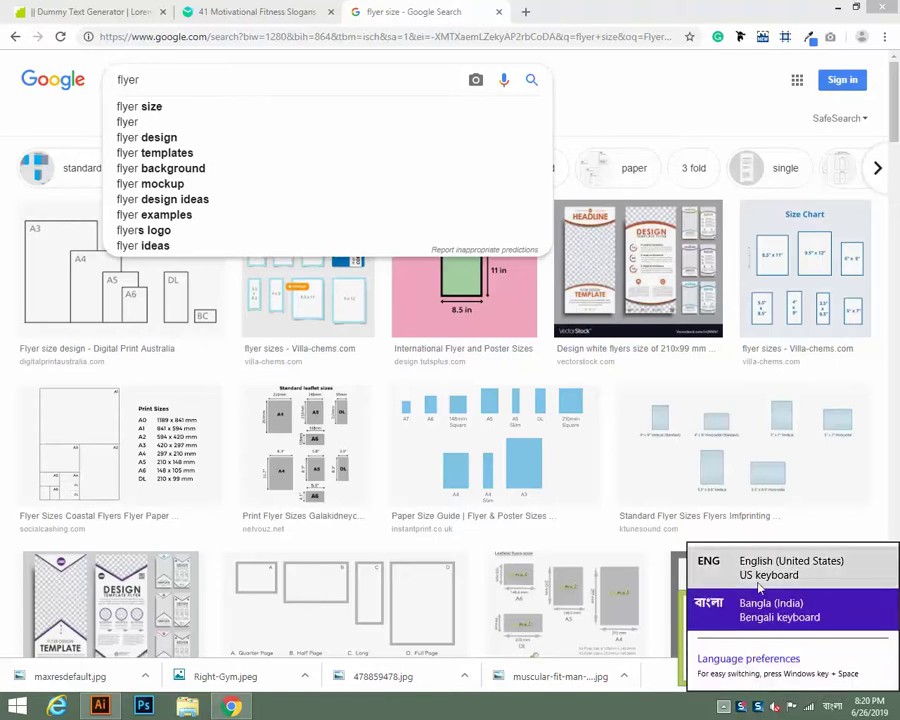
click(790, 567)
click(722, 707)
click(662, 712)
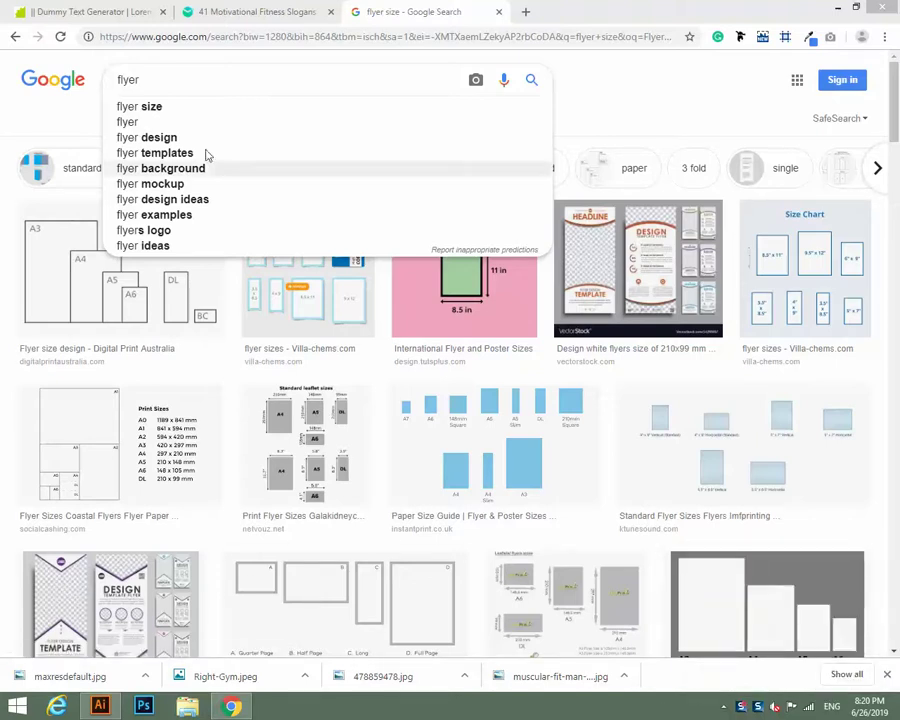
click(118, 83)
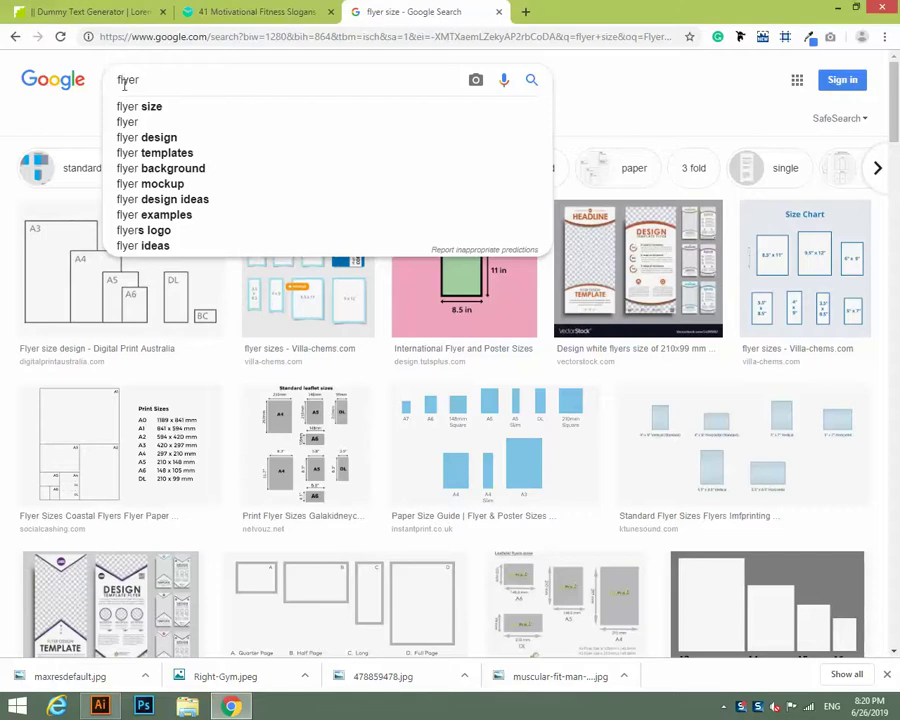
text(Res)
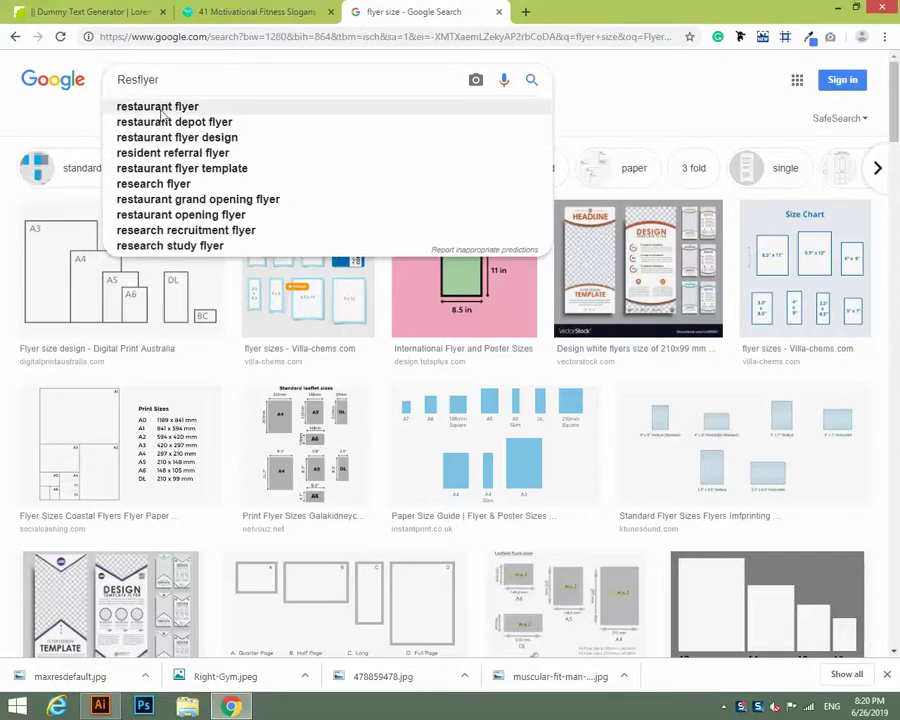
Search images for 'restaurant flyer' and preview the Restaurant Free Flyer PSD.
click(168, 109)
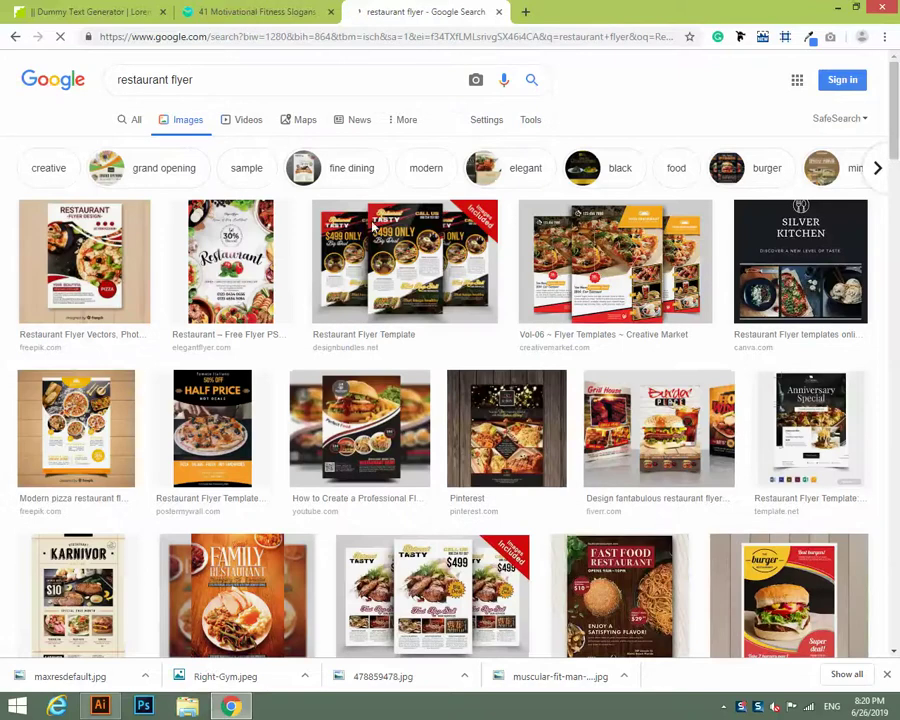
click(218, 262)
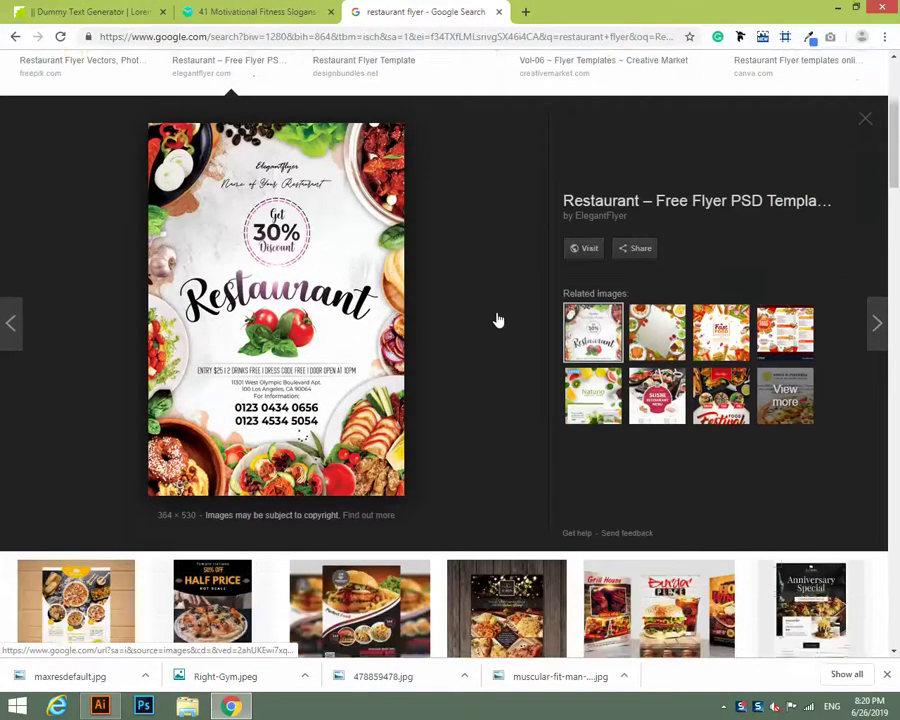
scroll(494, 316, up, 3)
Compare restaurant flyer previews, ending on the Design Bundles Restaurant Flyer Template enlarged.
click(400, 265)
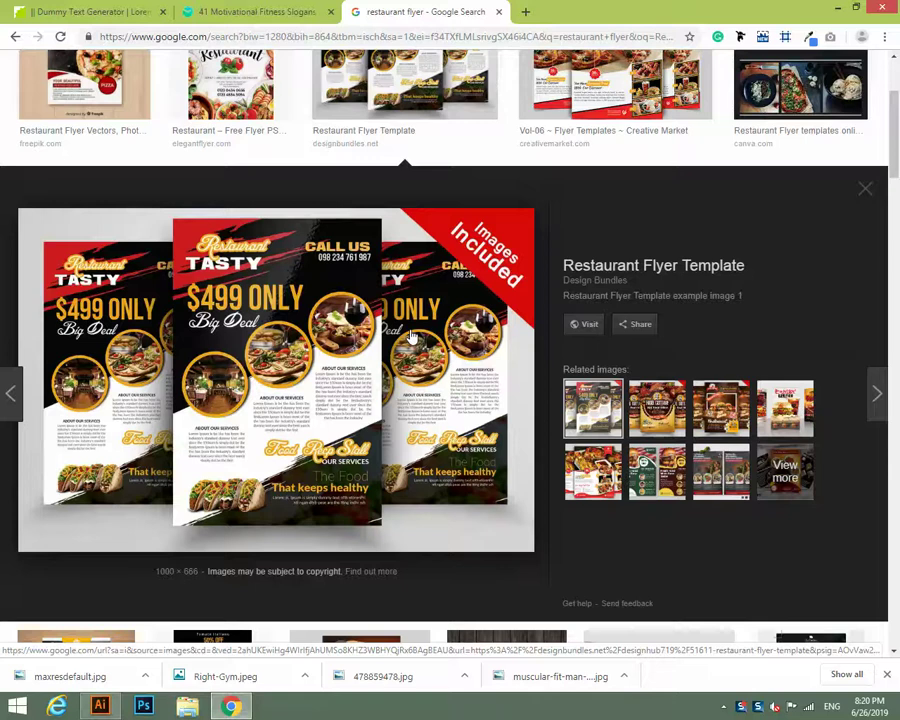
scroll(410, 334, down, 10)
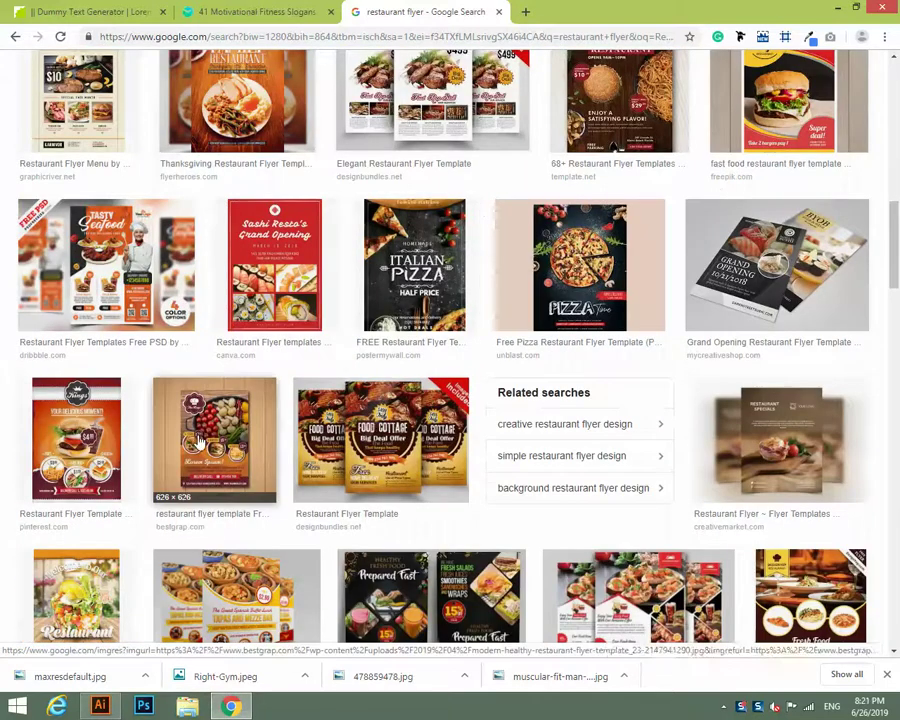
click(199, 441)
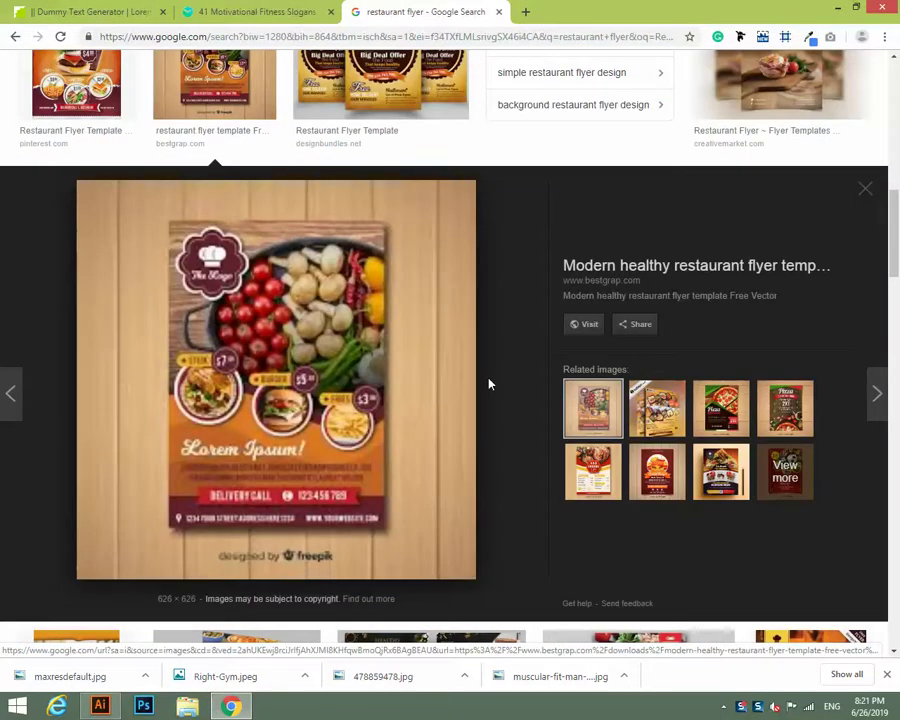
scroll(490, 384, up, 10)
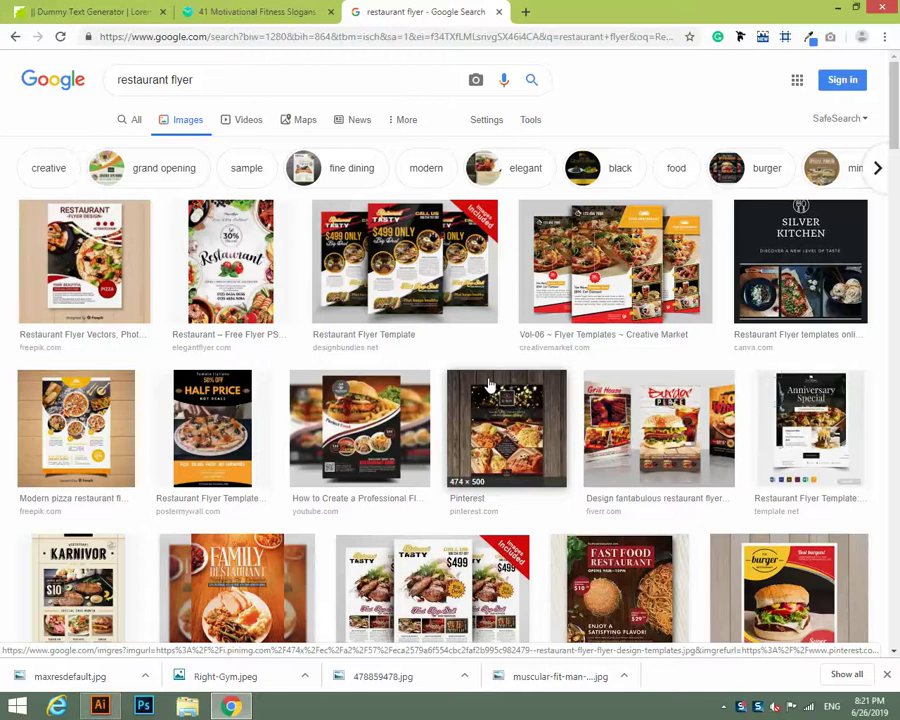
click(407, 243)
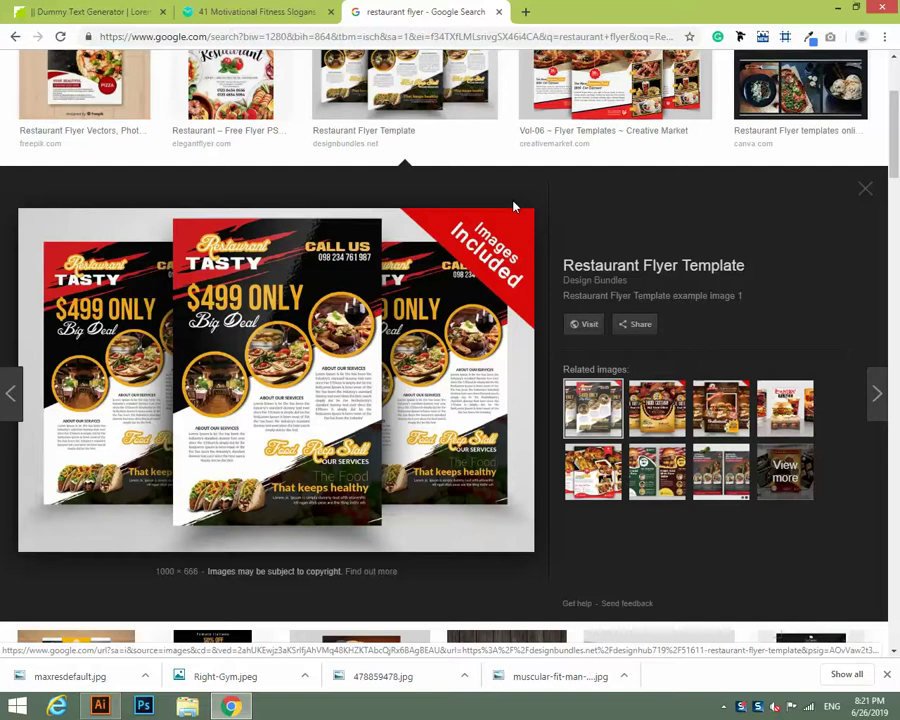
scroll(514, 207, down, 6)
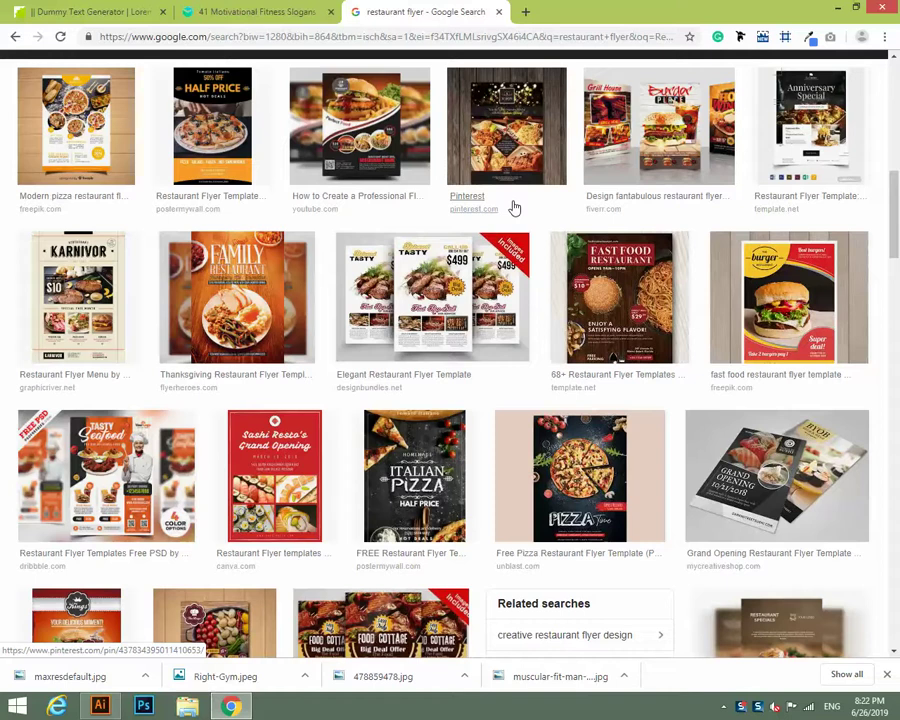
scroll(514, 207, down, 2)
scroll(590, 456, down, 7)
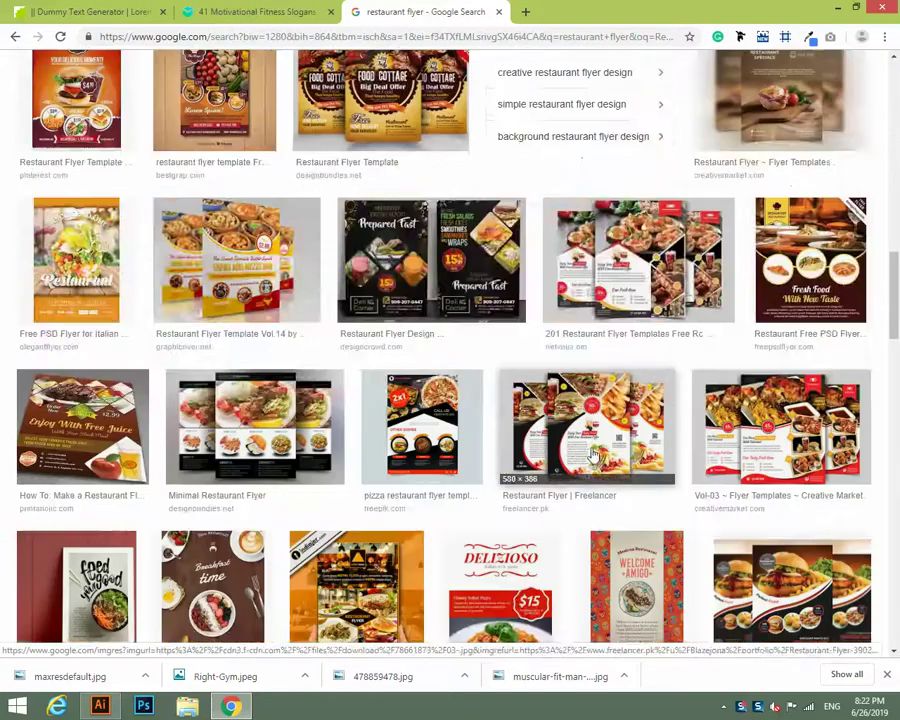
scroll(593, 455, down, 3)
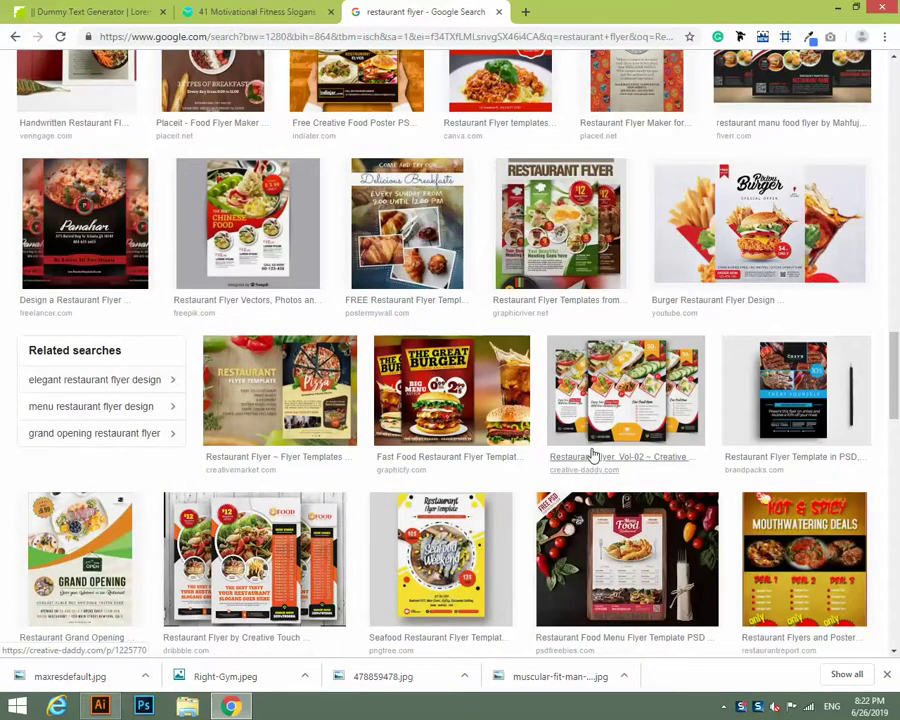
scroll(593, 455, down, 8)
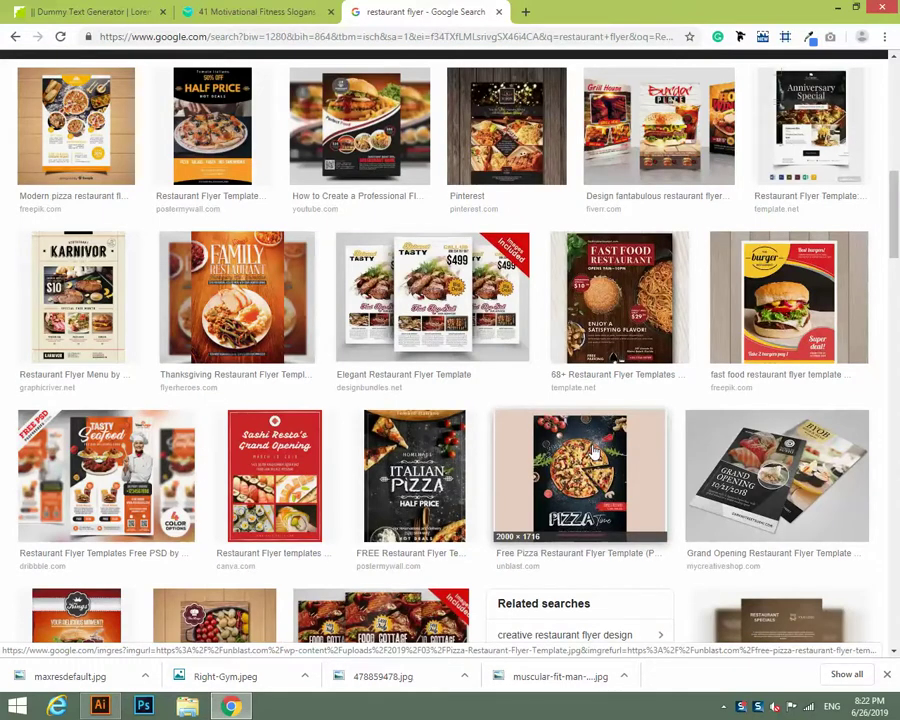
scroll(593, 455, down, 4)
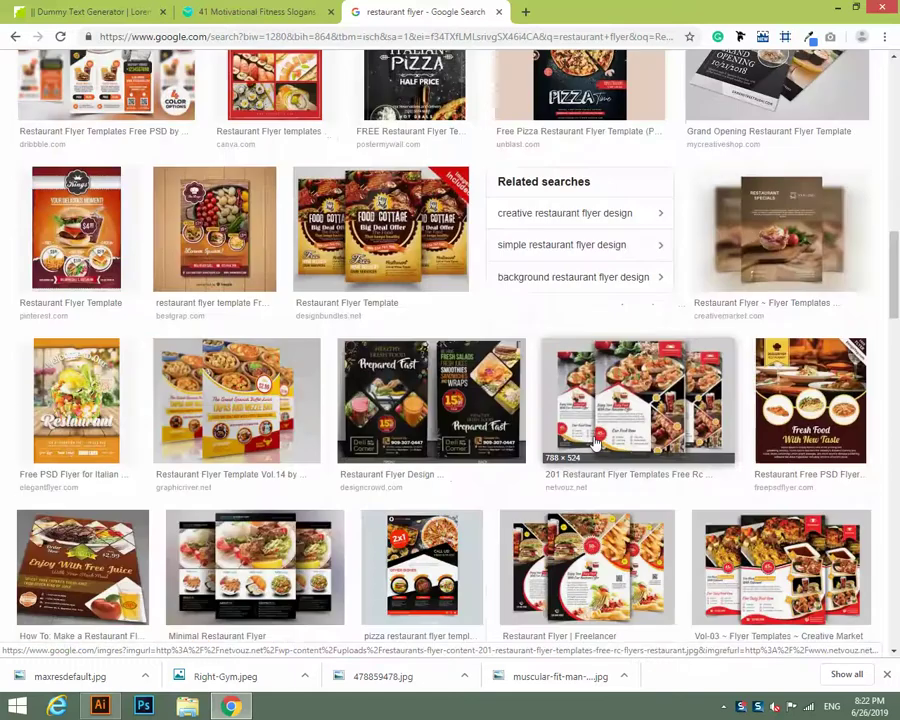
scroll(593, 443, down, 2)
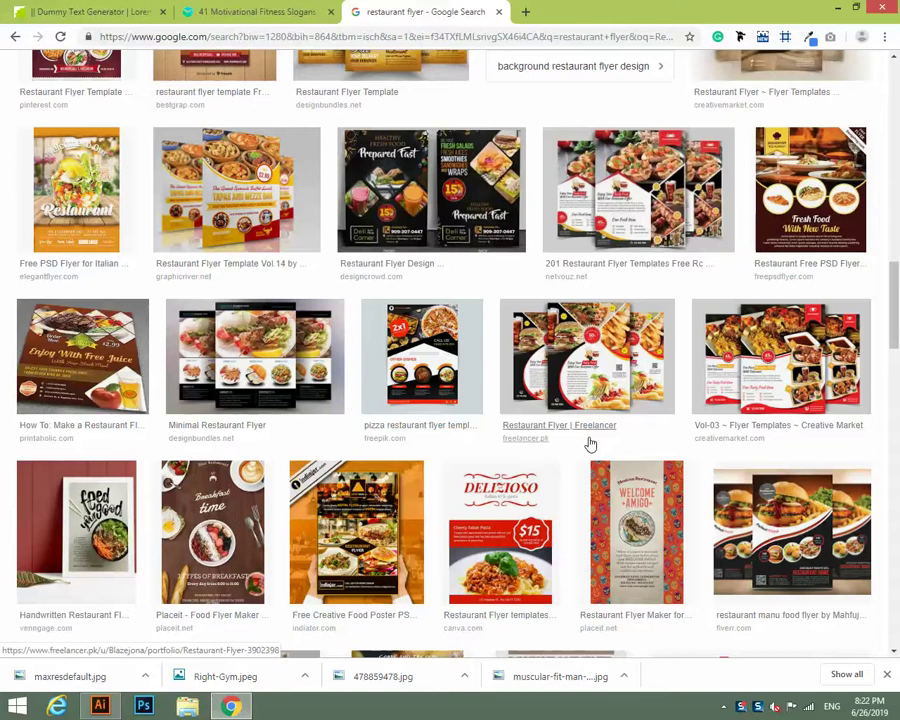
scroll(512, 414, up, 10)
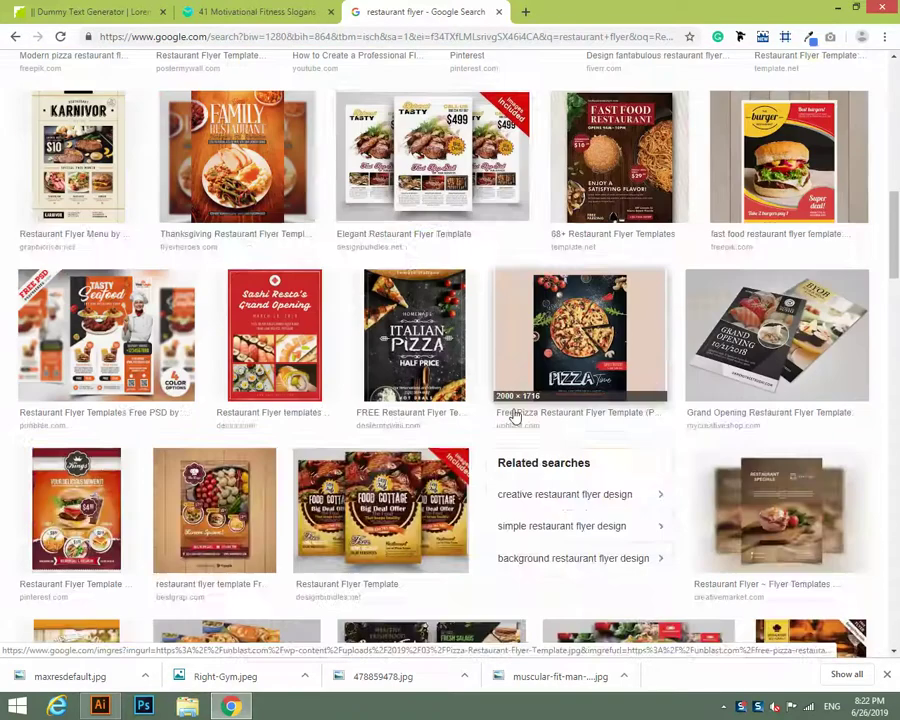
click(505, 412)
scroll(492, 410, up, 3)
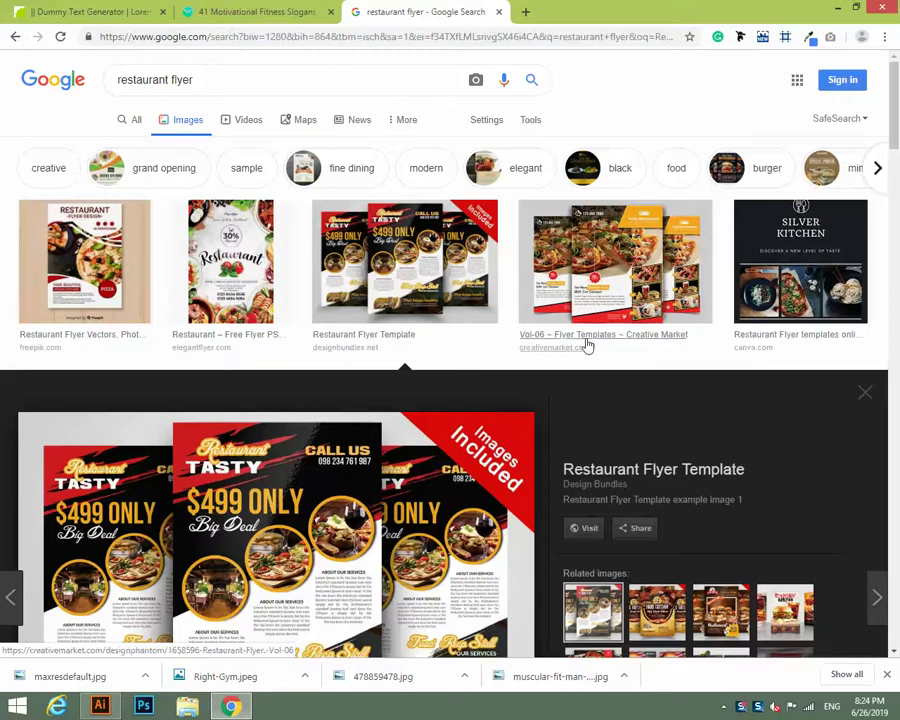
Scroll the image results briefly, then switch back to the Illustrator flyer document.
scroll(559, 358, down, 7)
scroll(559, 358, down, 4)
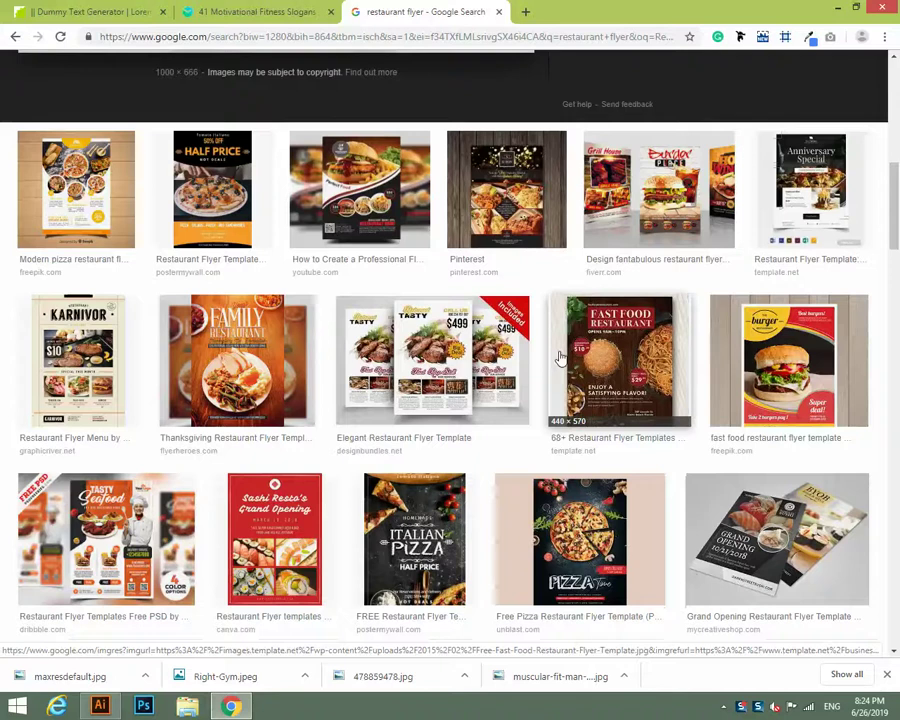
scroll(561, 358, up, 5)
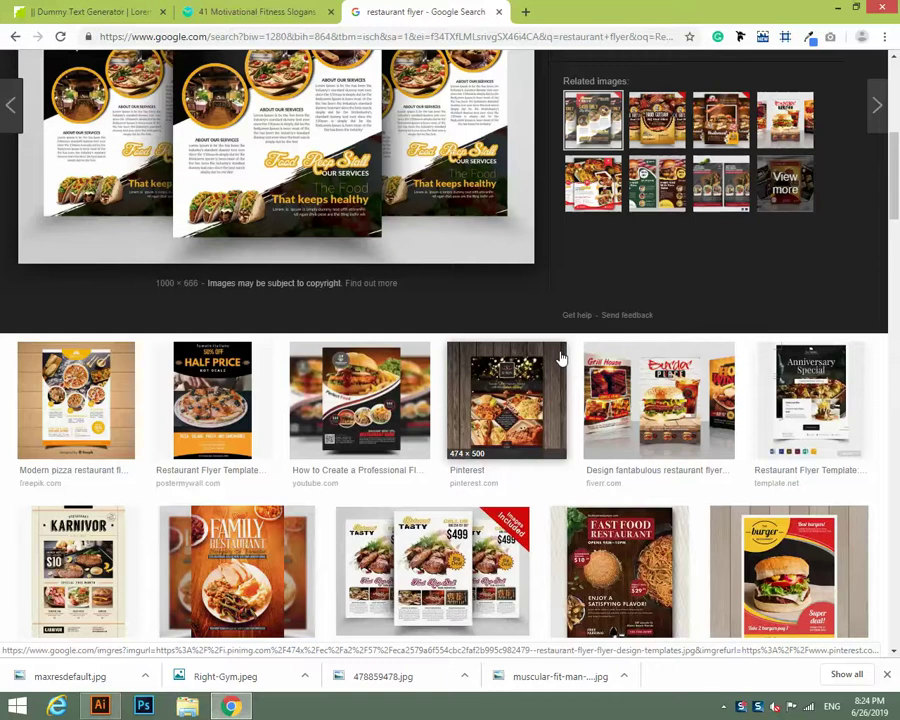
scroll(562, 328, down, 5)
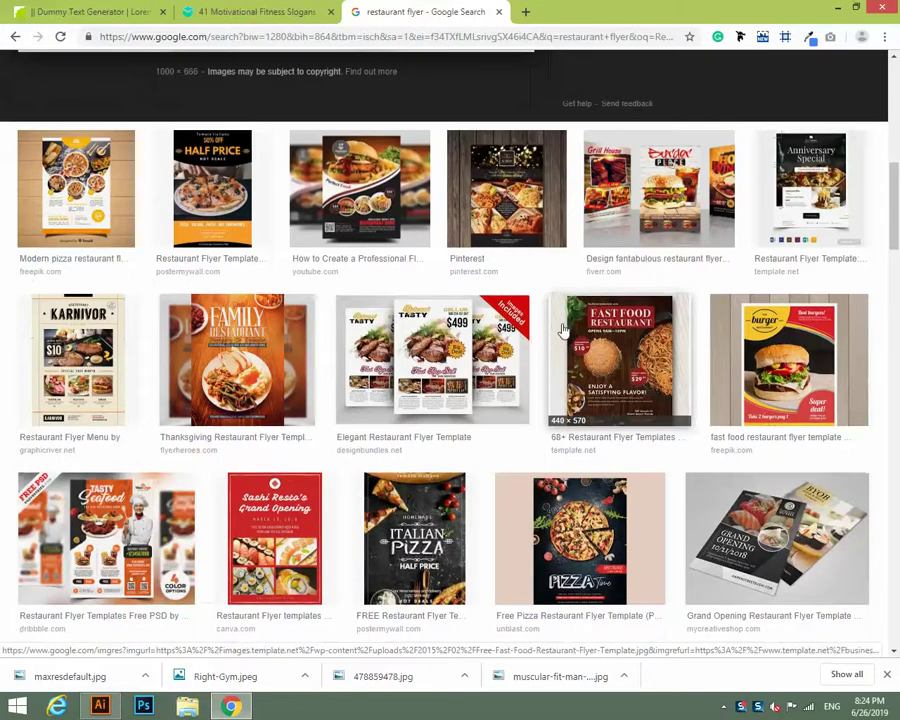
key(alt+Tab)
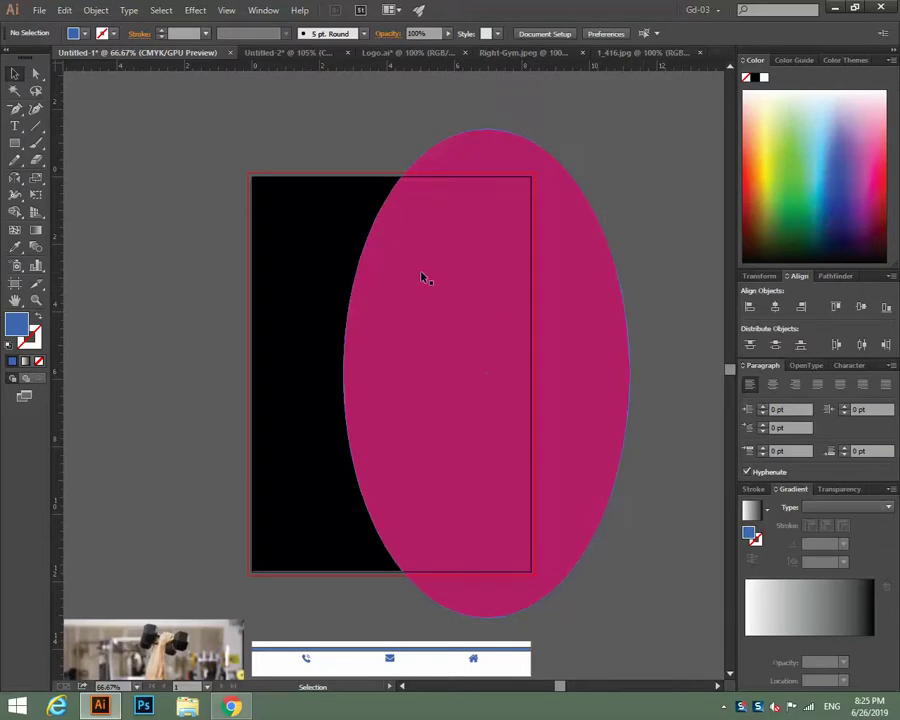
Create a path inset 0.25 in inside the black rectangle with Offset Path.
click(283, 309)
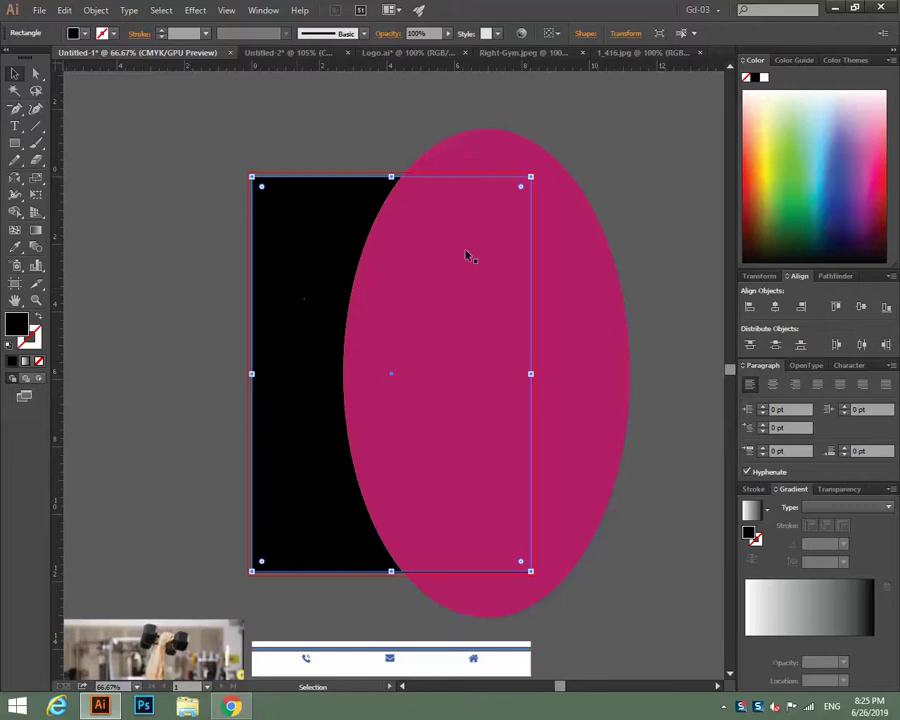
click(575, 248)
click(659, 198)
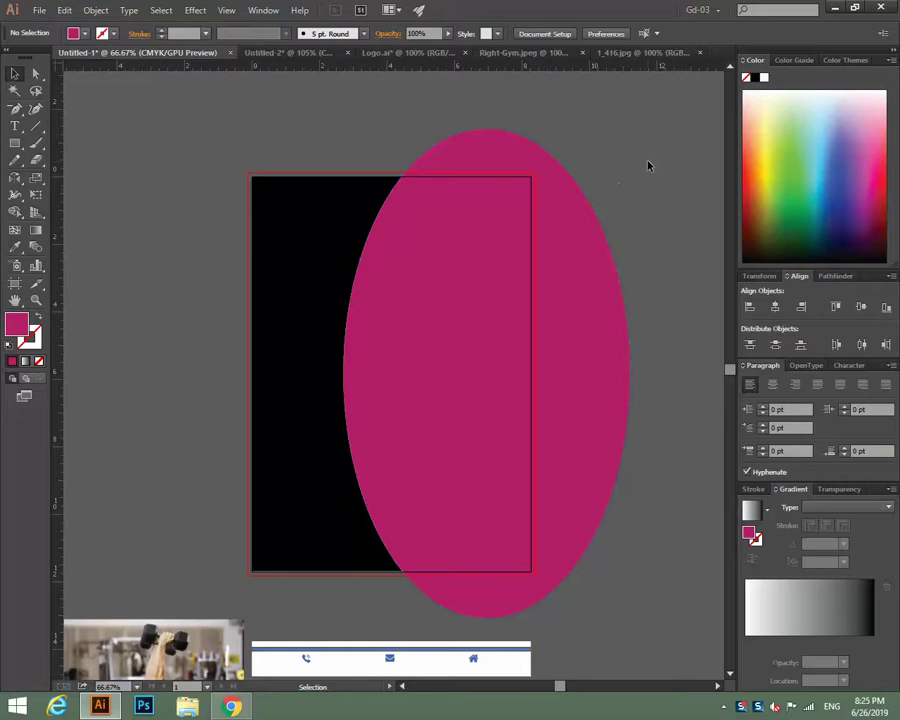
click(315, 250)
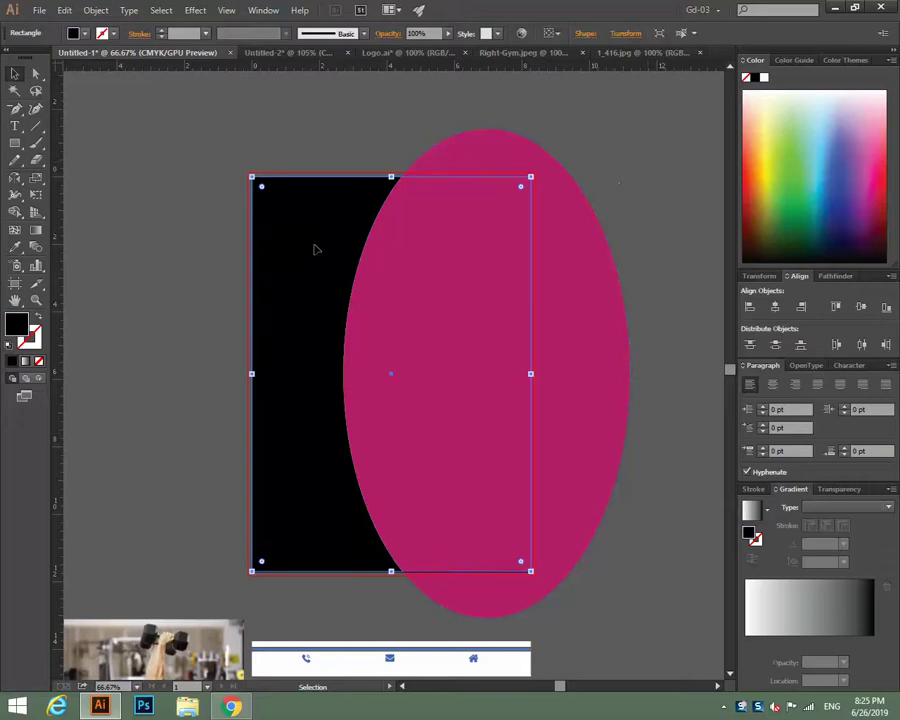
click(335, 153)
click(317, 235)
click(95, 10)
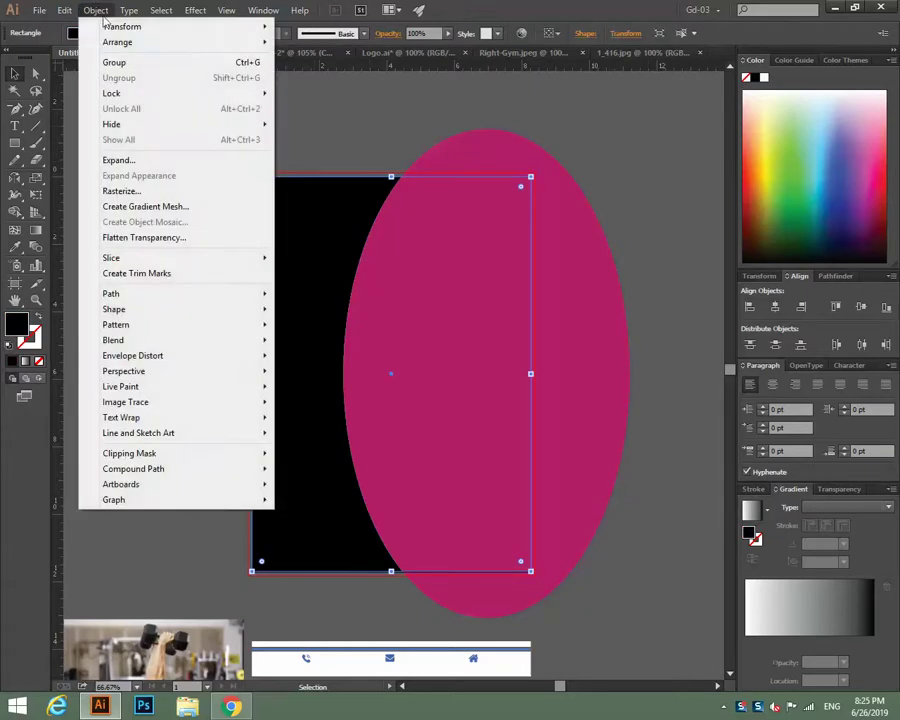
mouse_move(245, 293)
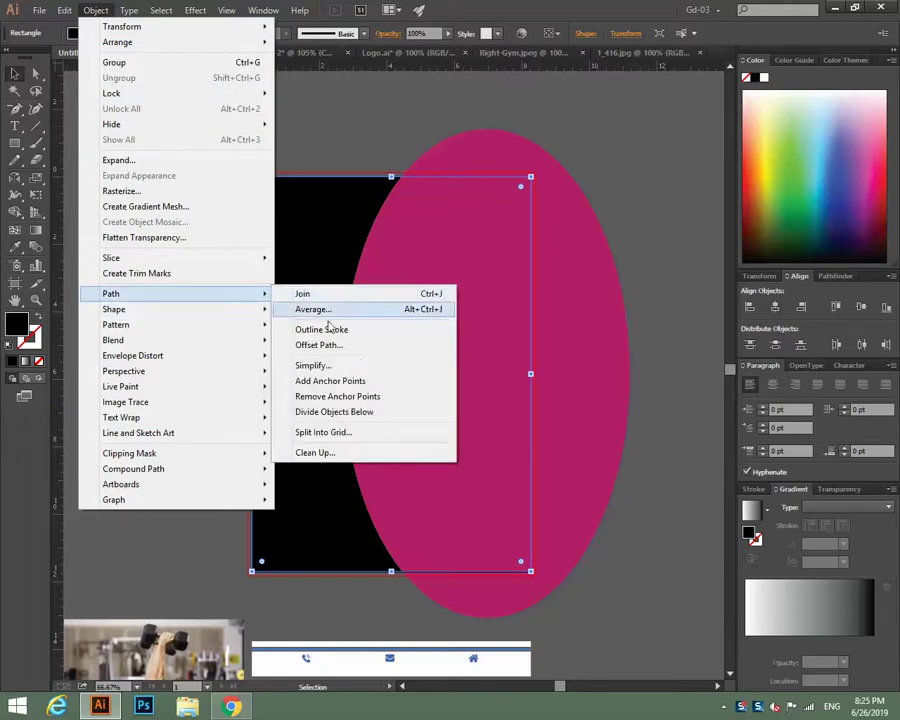
click(386, 346)
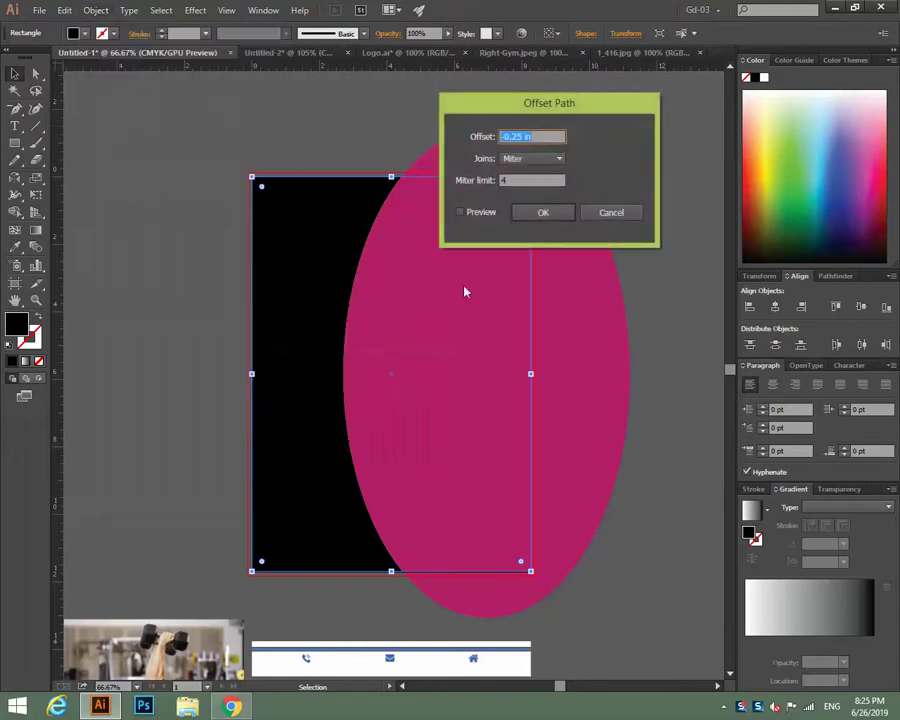
click(476, 220)
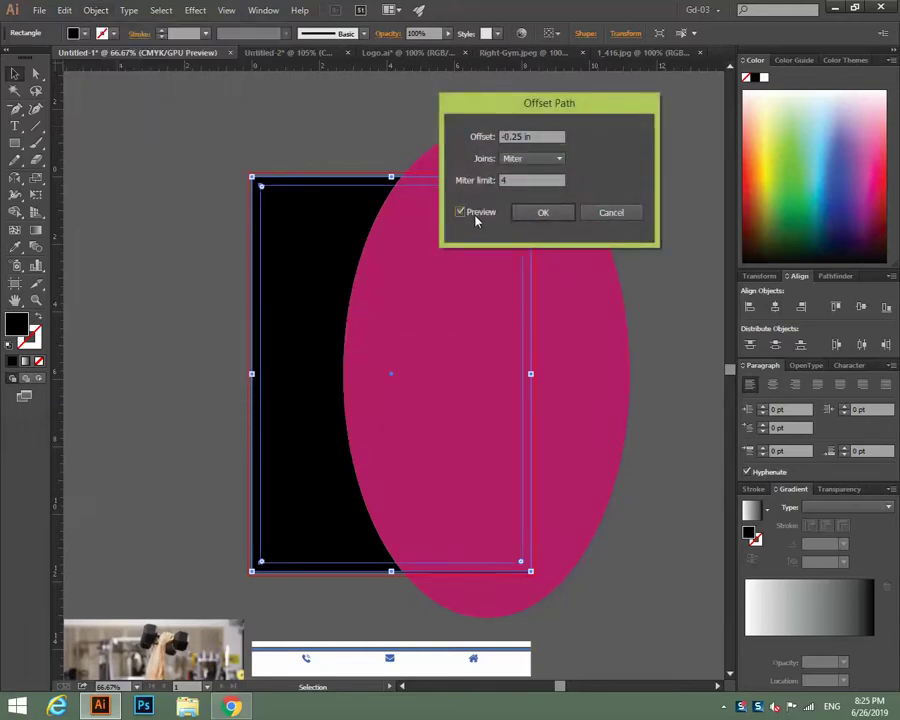
click(558, 210)
Turn the inset path into guides and lock the guides.
key(a)
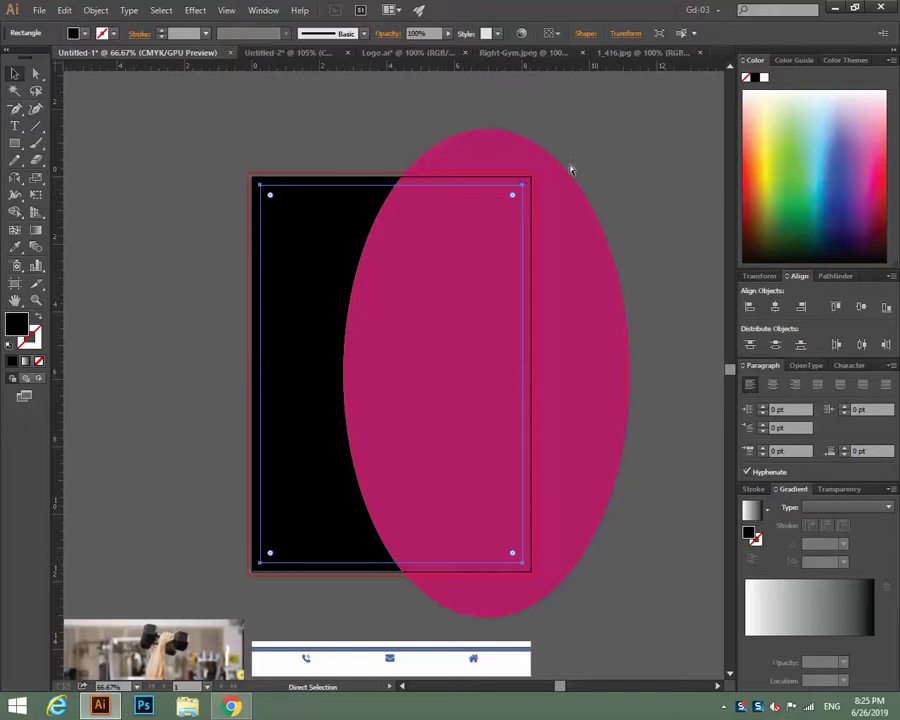
key(v)
key(a)
key(v)
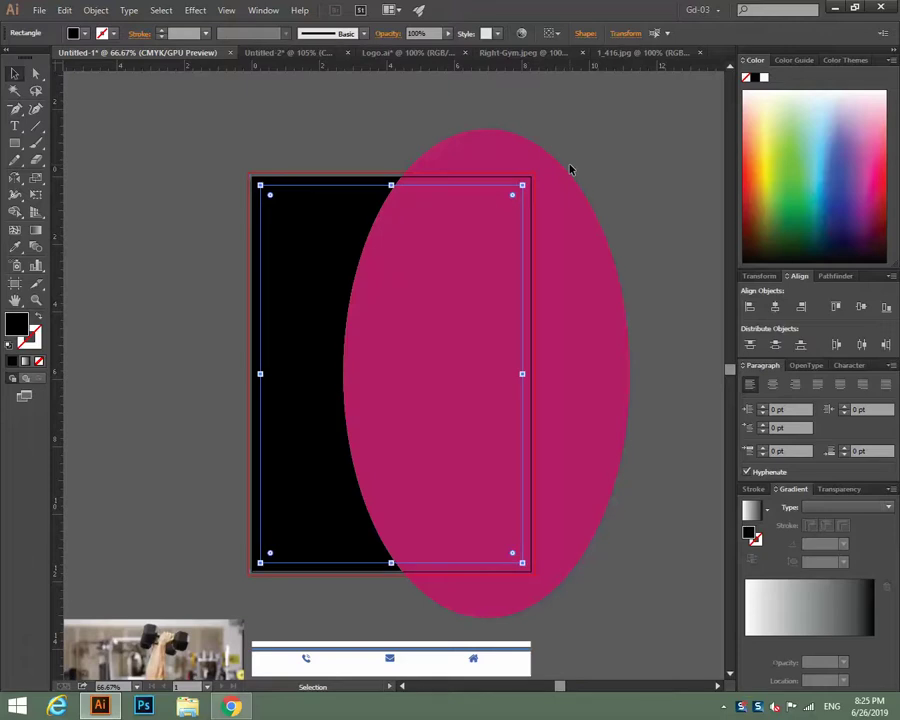
right_click(627, 190)
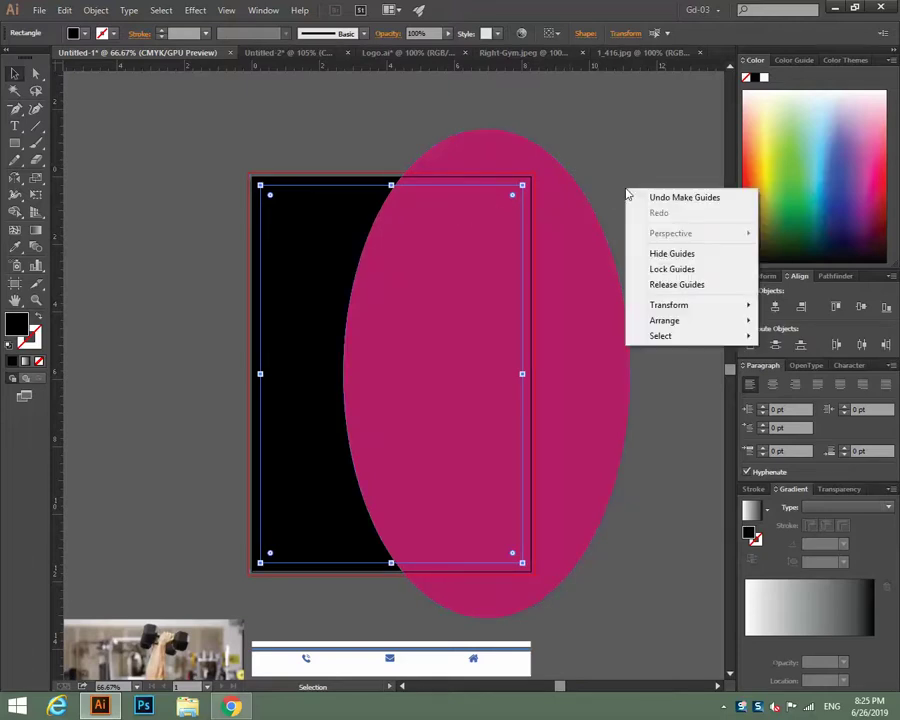
click(668, 284)
click(624, 139)
right_click(628, 143)
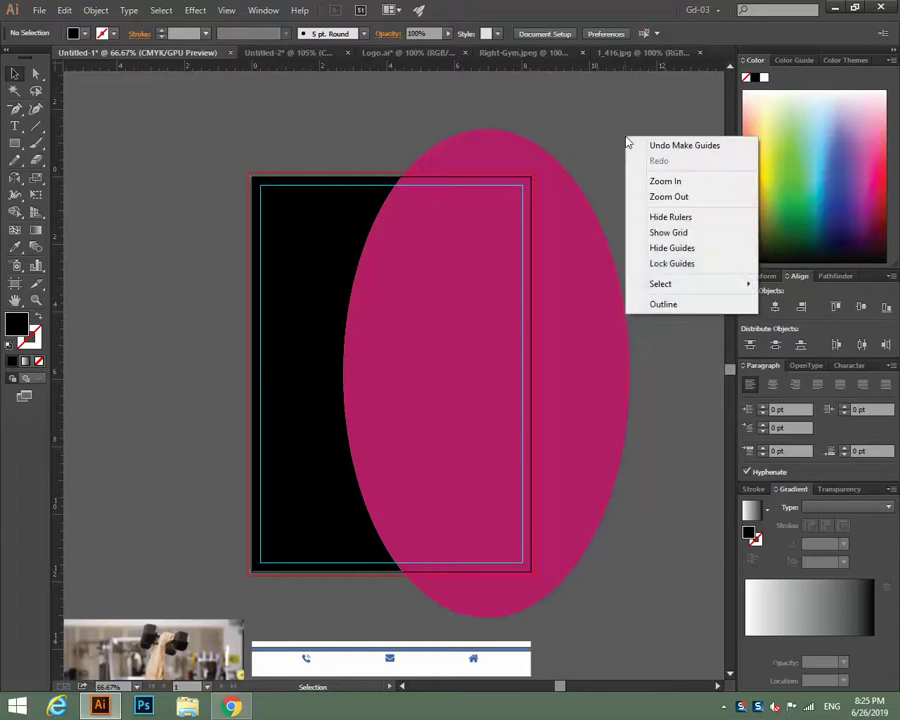
click(670, 263)
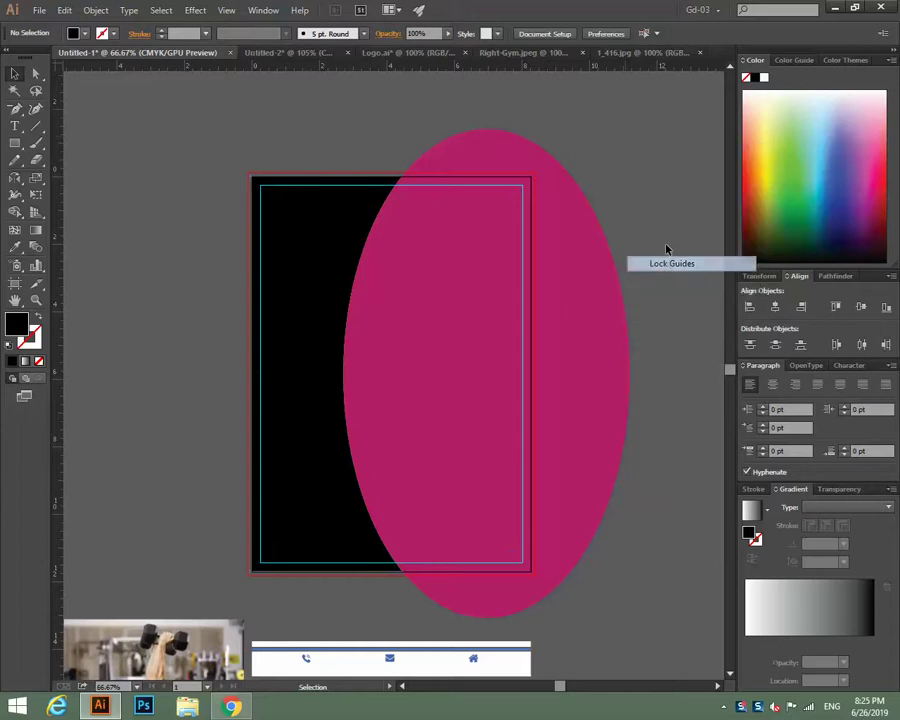
click(350, 193)
click(606, 176)
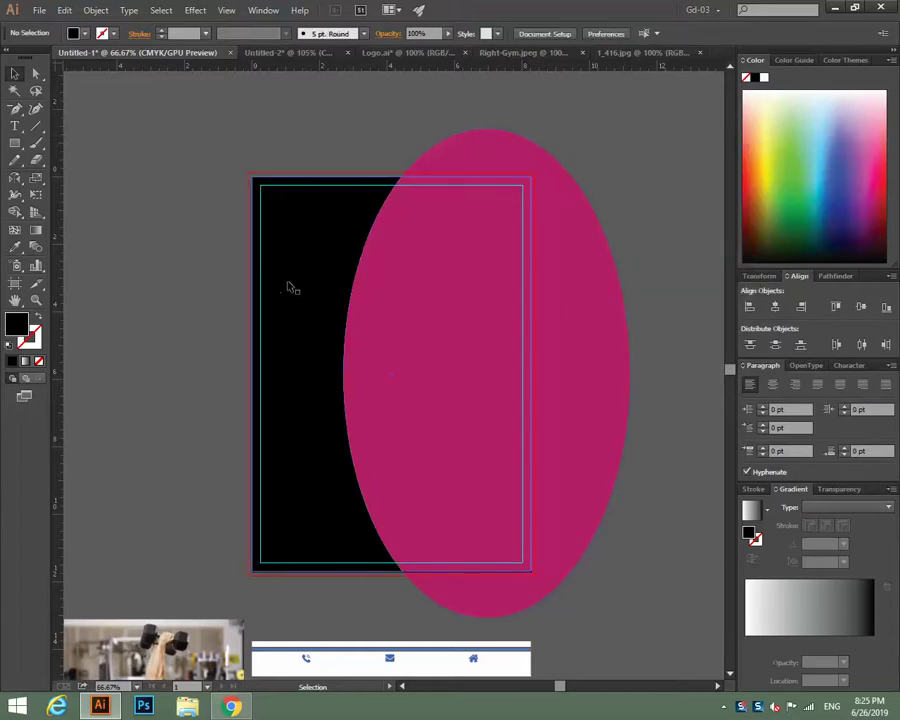
Use only the pink ellipse with Divide Objects Below to split the black rectangle along its curve.
click(482, 350)
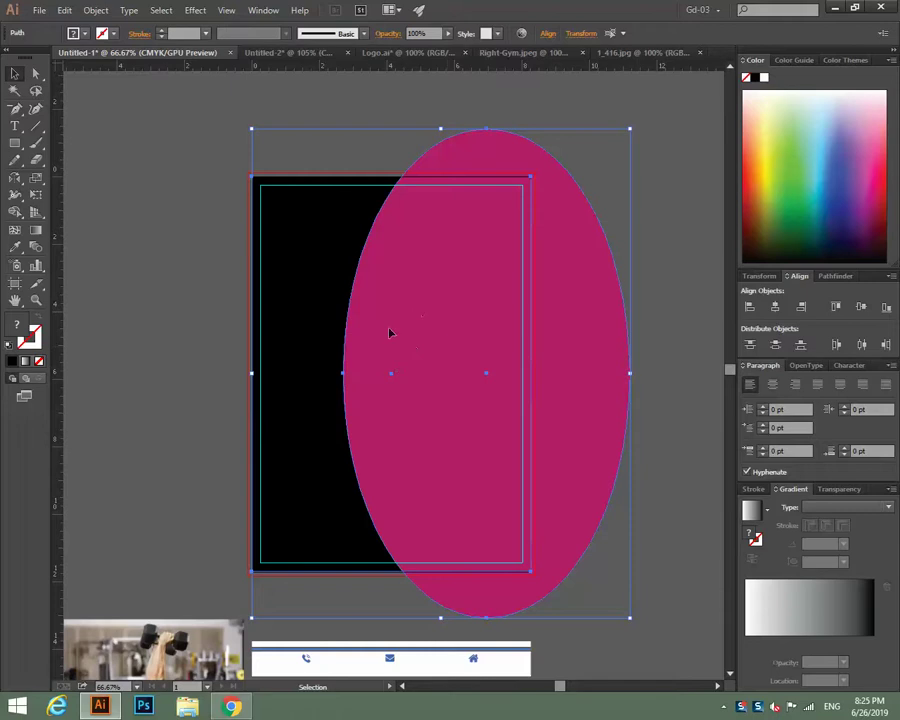
click(94, 10)
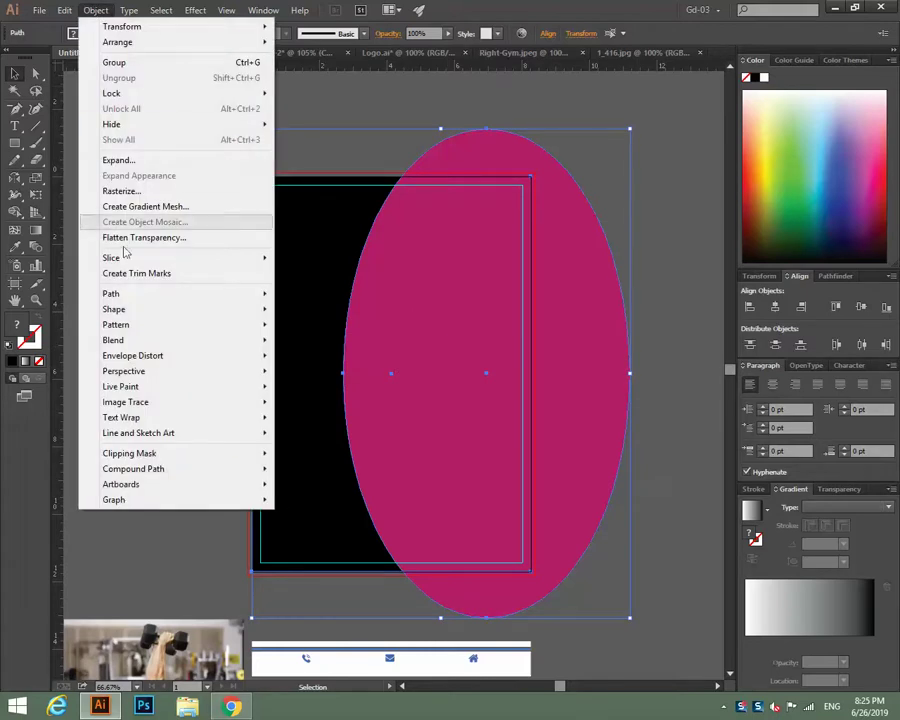
mouse_move(128, 296)
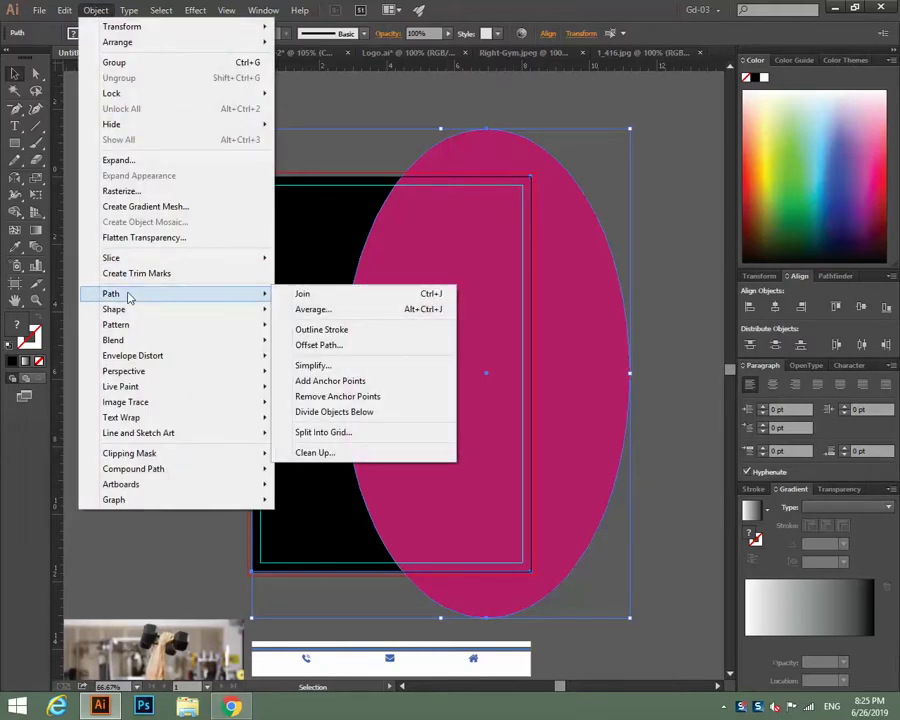
click(316, 293)
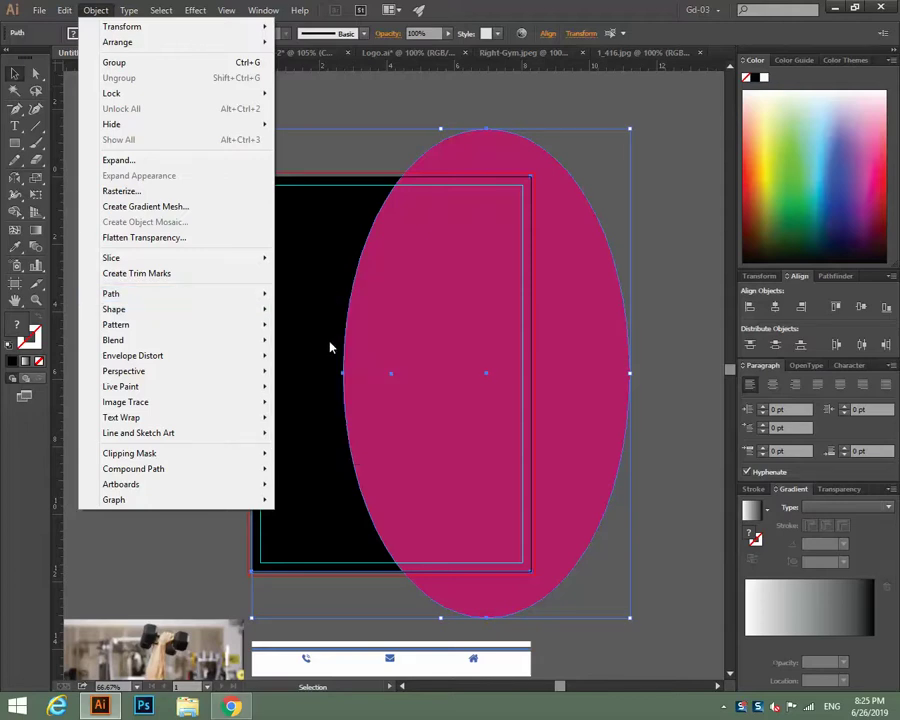
mouse_move(220, 298)
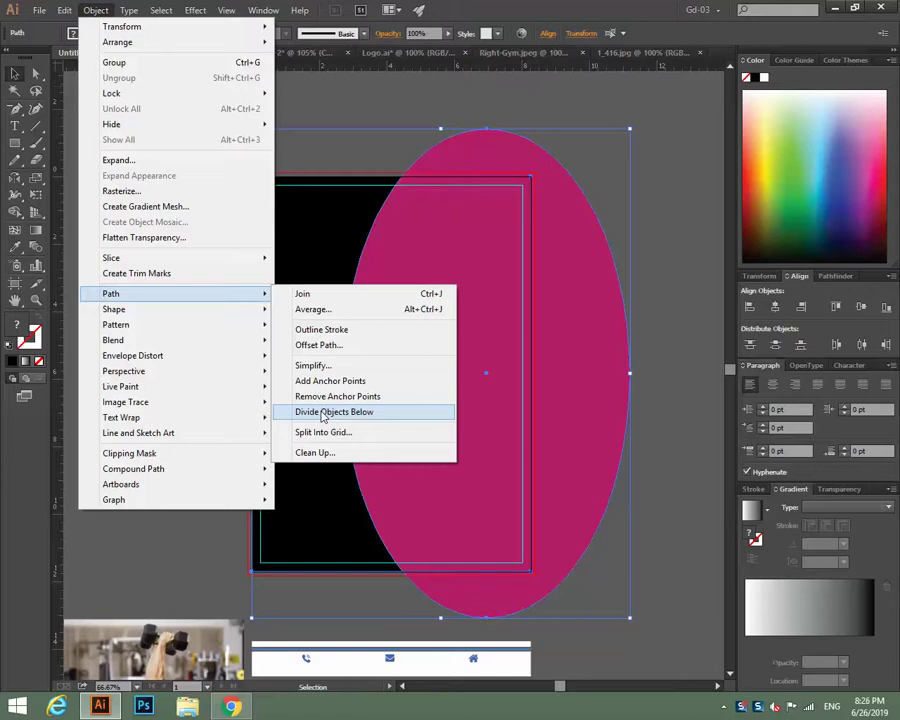
click(323, 417)
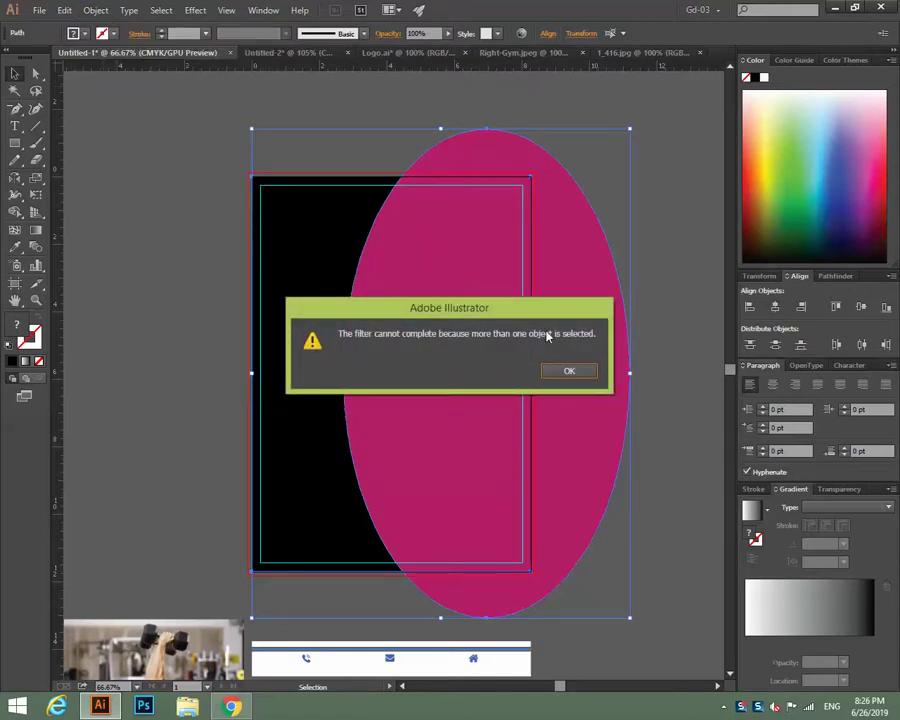
click(569, 371)
click(679, 305)
click(620, 335)
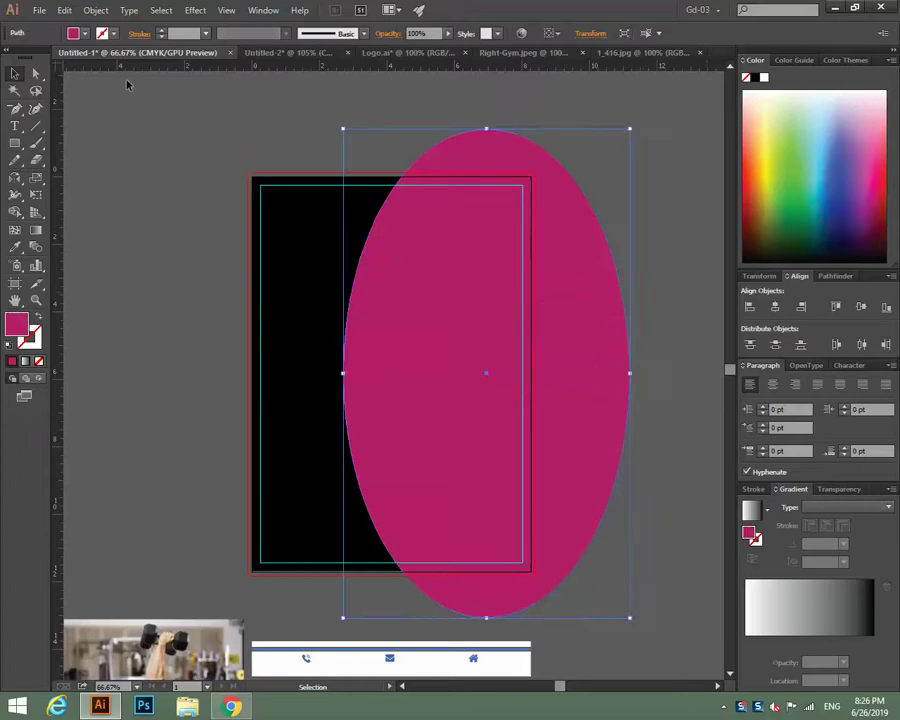
click(96, 10)
mouse_move(129, 293)
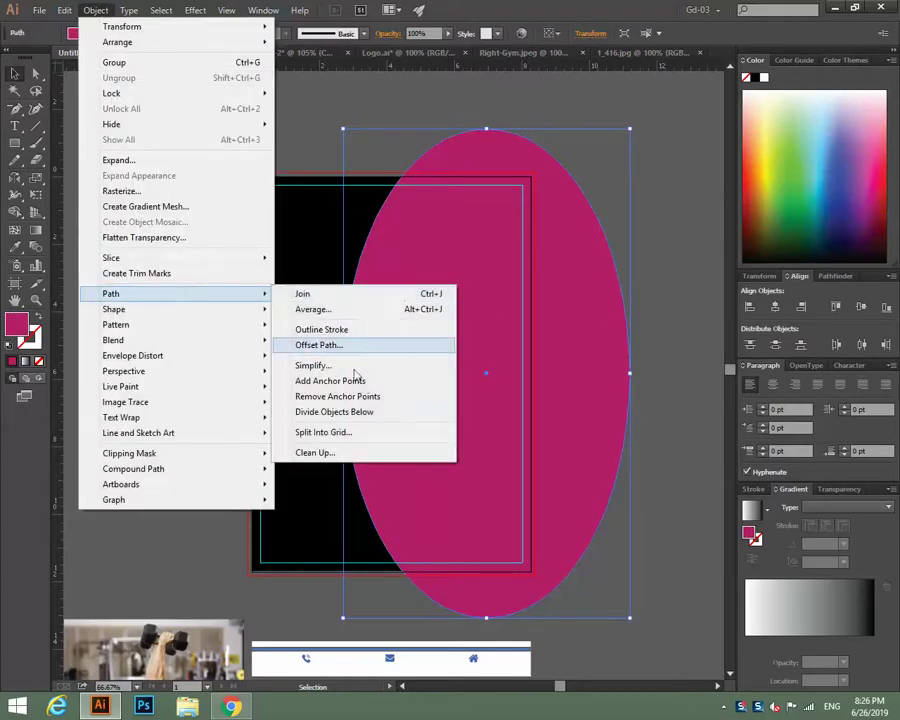
click(352, 410)
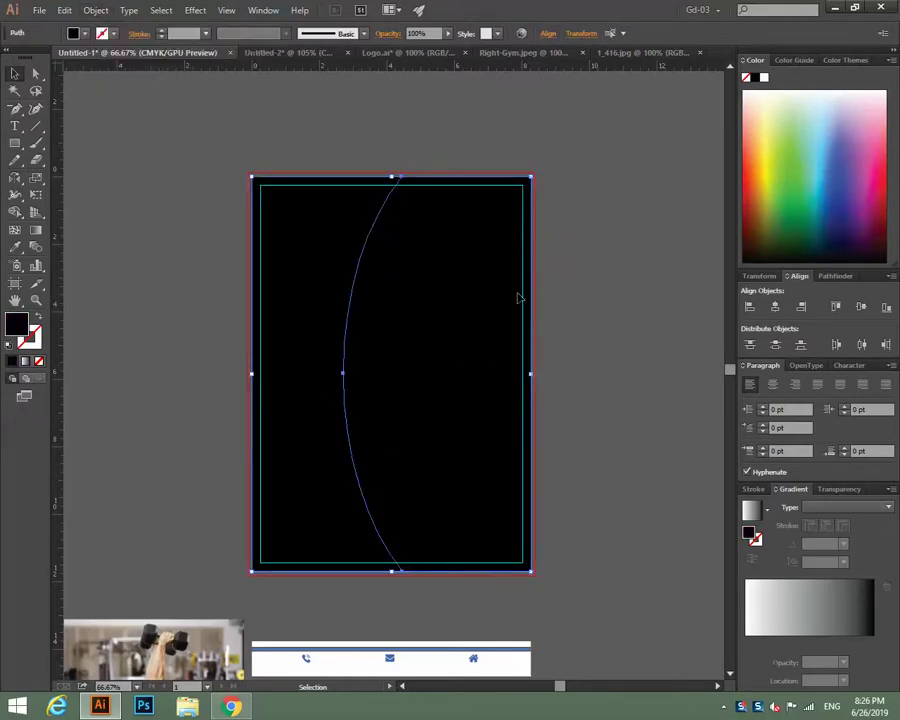
Check the two divided pieces by selecting the left and right halves in turn.
click(582, 280)
click(449, 327)
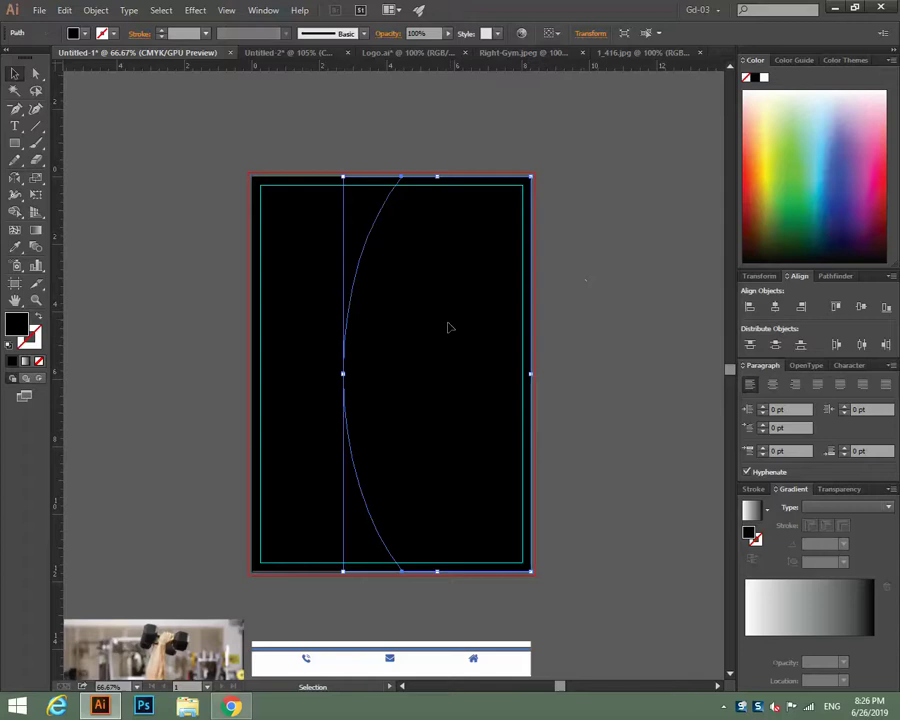
click(305, 332)
click(537, 281)
click(478, 299)
click(305, 295)
click(478, 310)
click(647, 301)
click(316, 304)
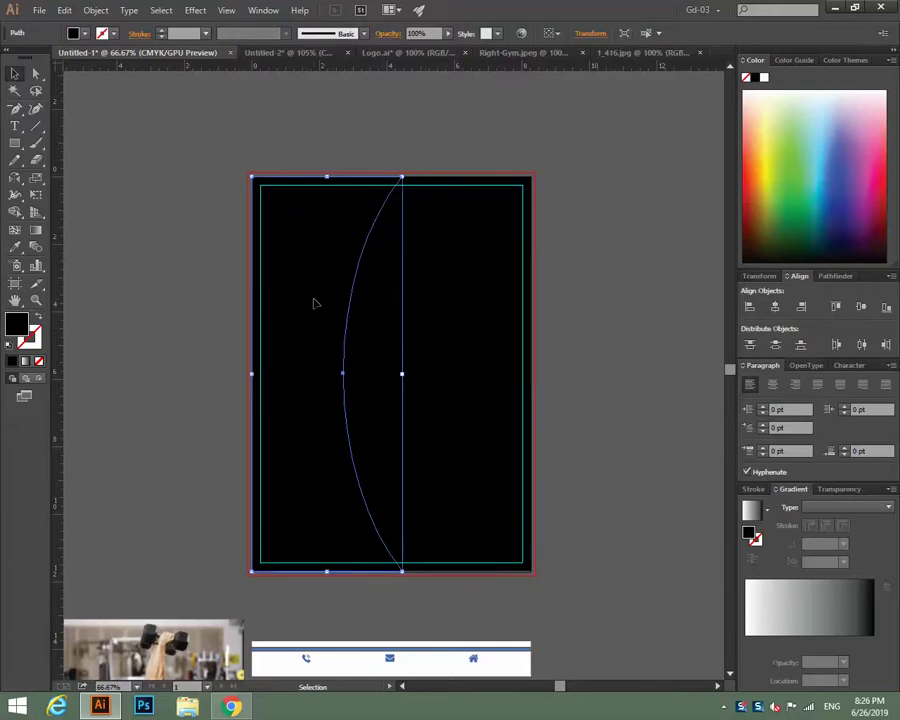
key(a)
key(v)
key(a)
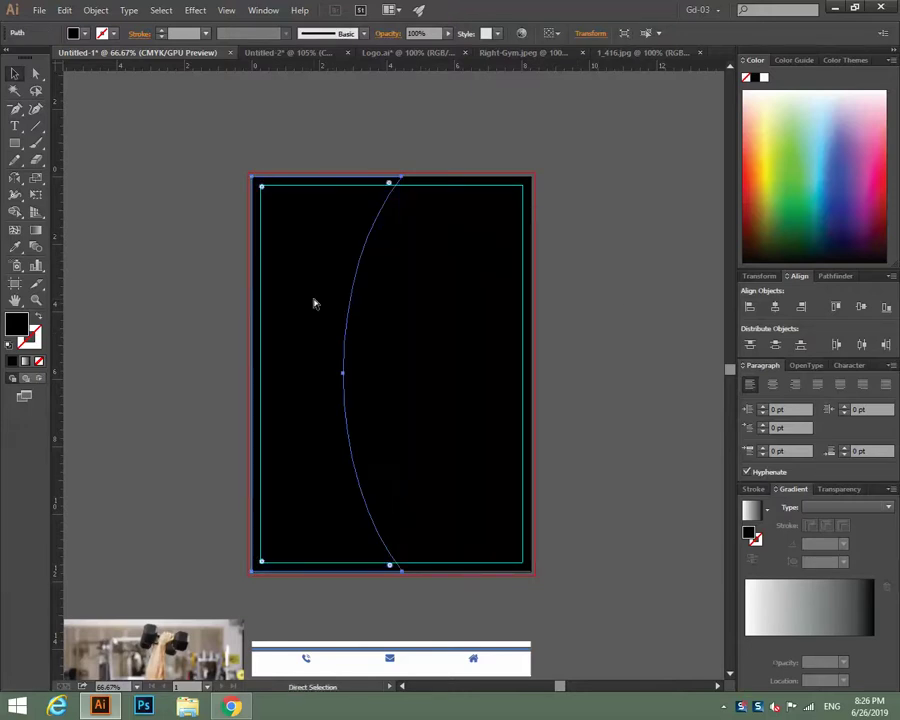
click(313, 303)
key(v)
key(ctrl+z)
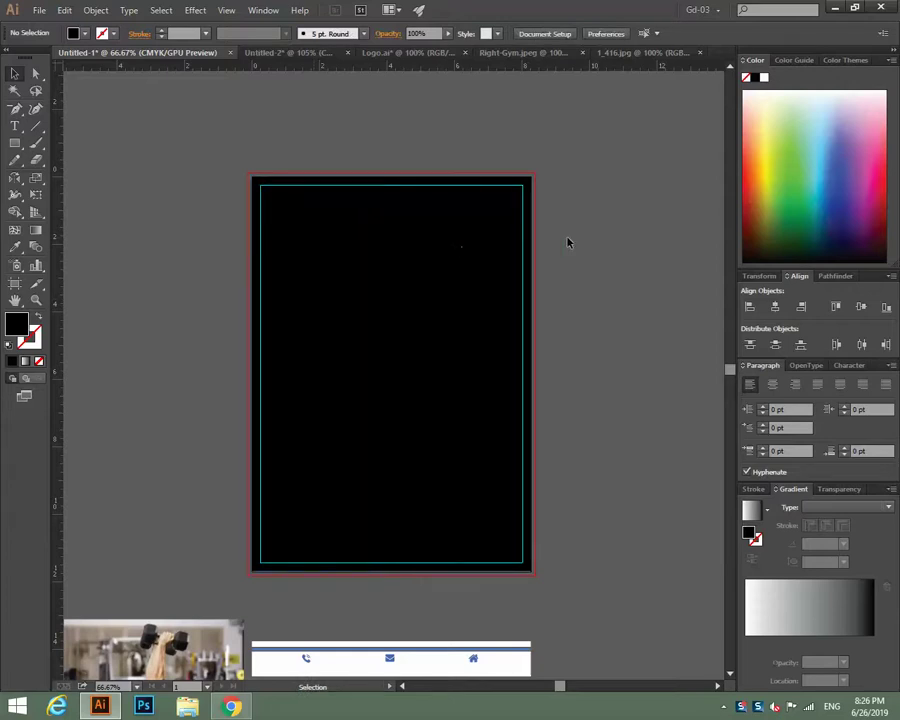
click(294, 252)
Fill the curved right piece with a light orange from the Color spectrum.
click(458, 282)
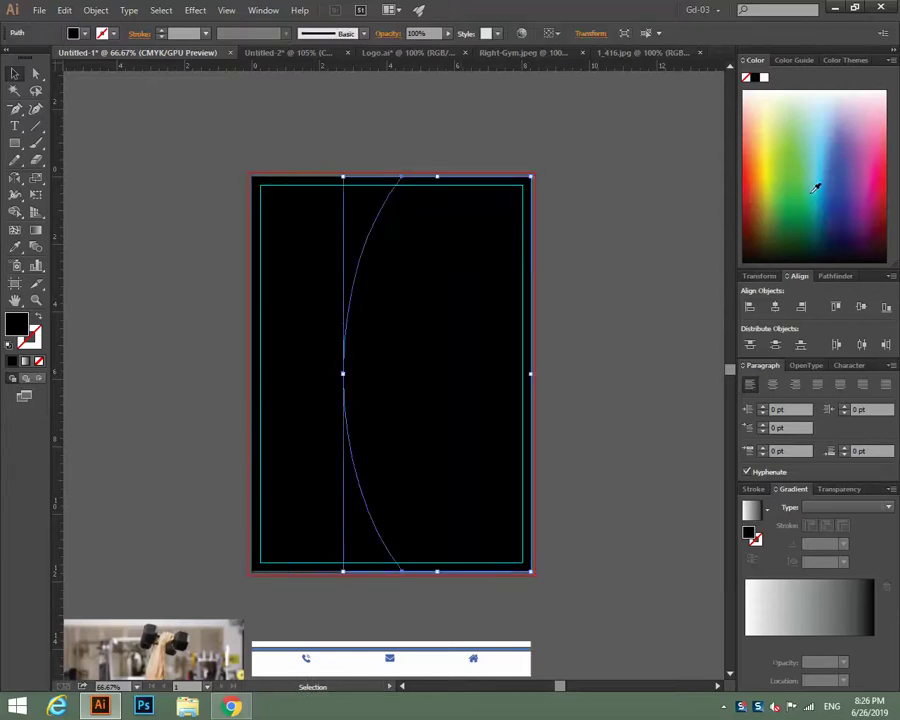
click(755, 158)
drag(753, 158, 749, 163)
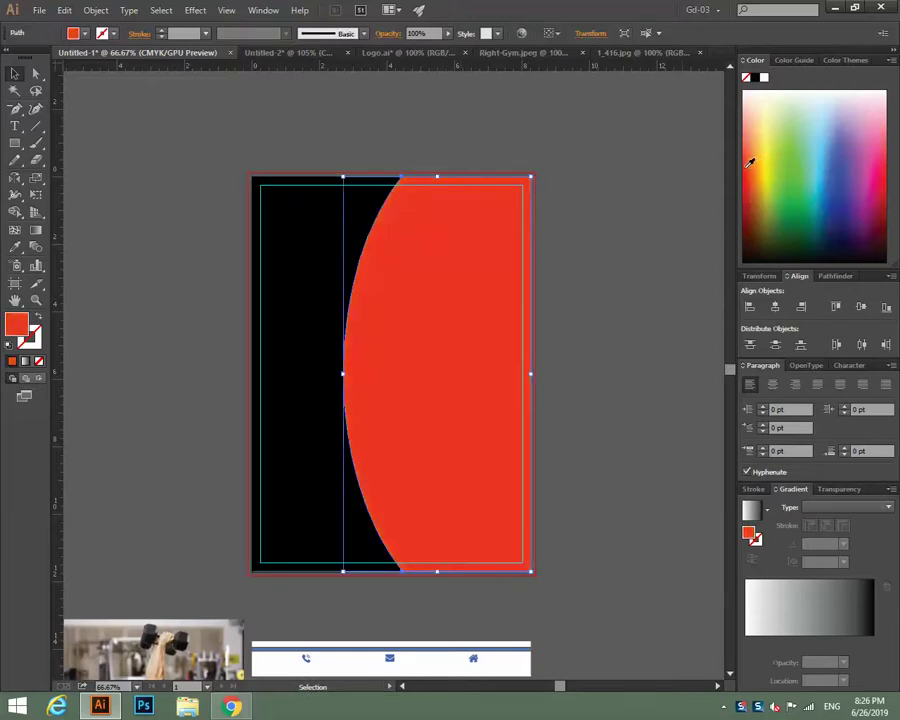
click(757, 155)
click(751, 161)
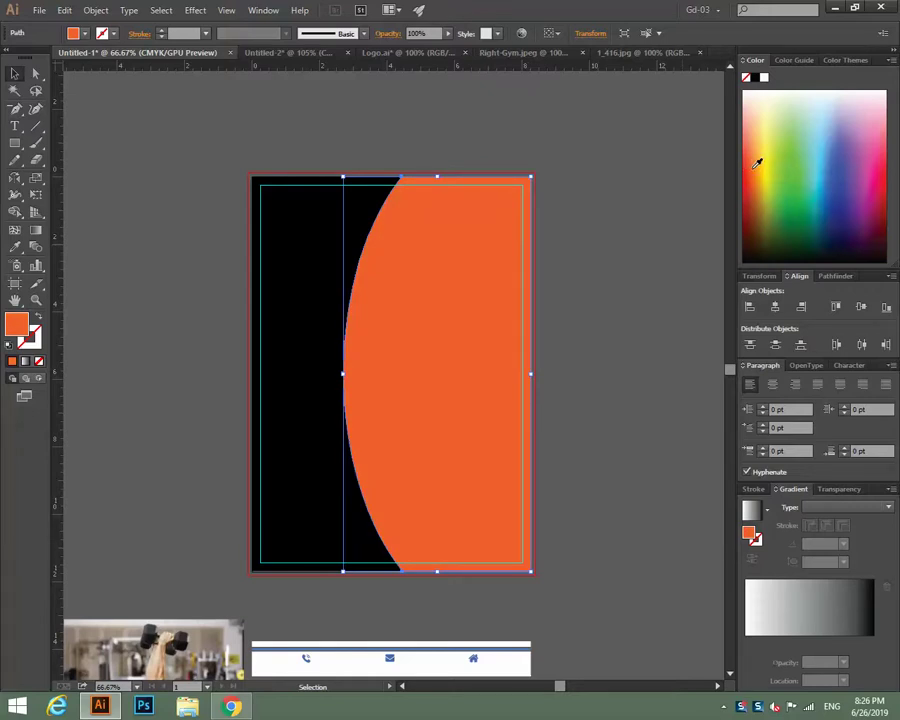
click(757, 162)
click(754, 164)
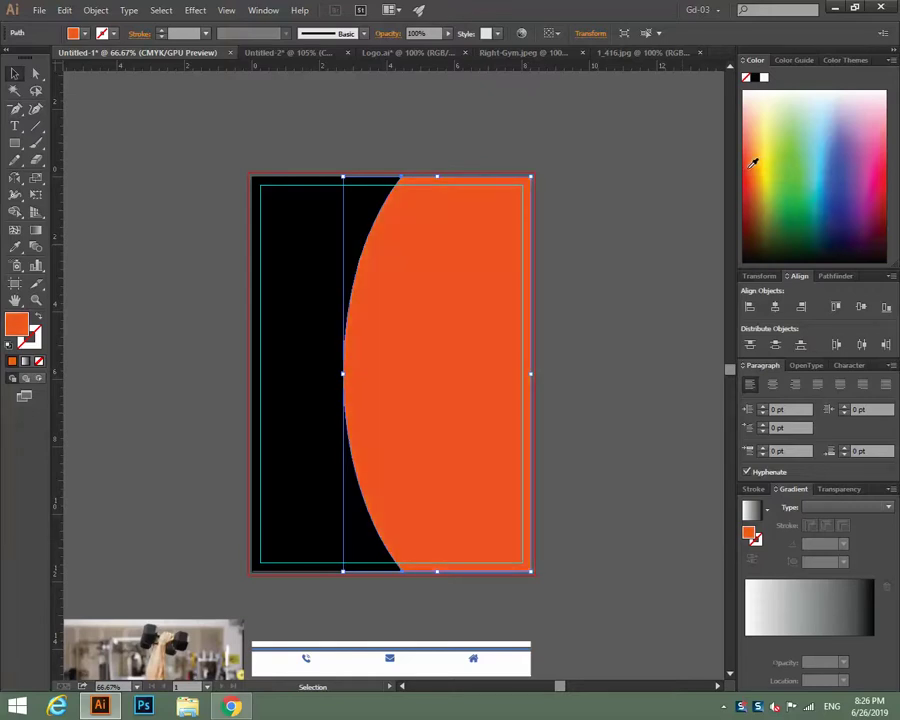
click(755, 158)
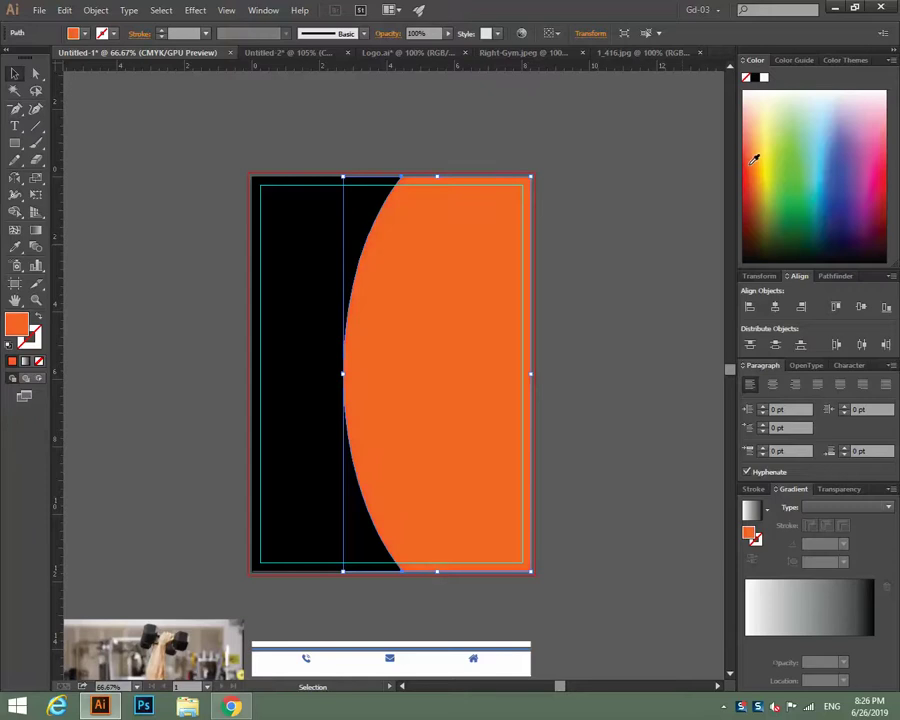
click(631, 167)
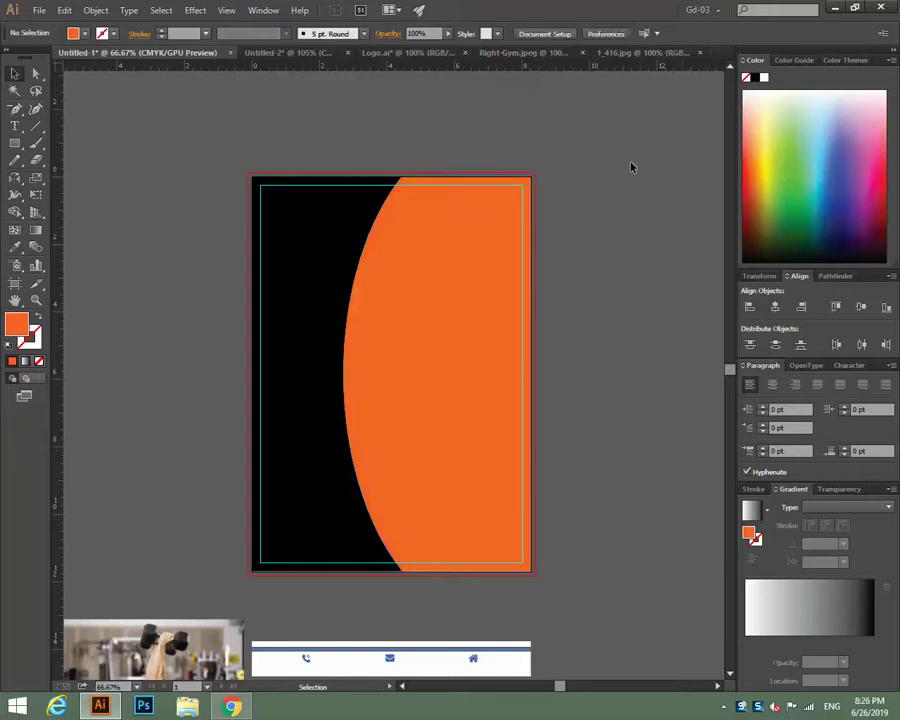
click(310, 290)
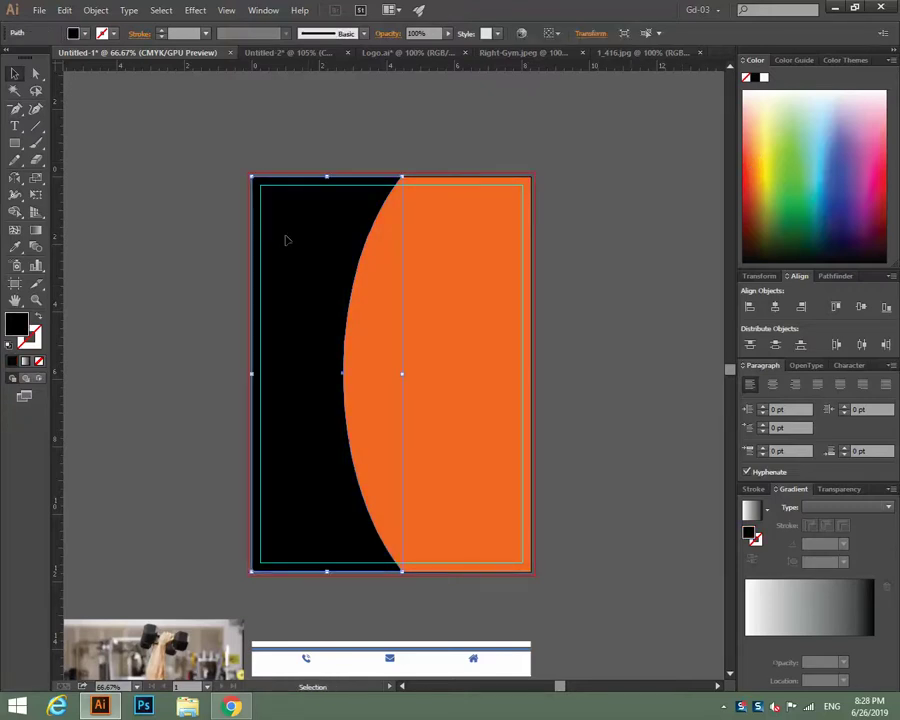
Move the man photo onto the flyer artboard.
scroll(629, 523, down, 2)
scroll(631, 523, down, 4)
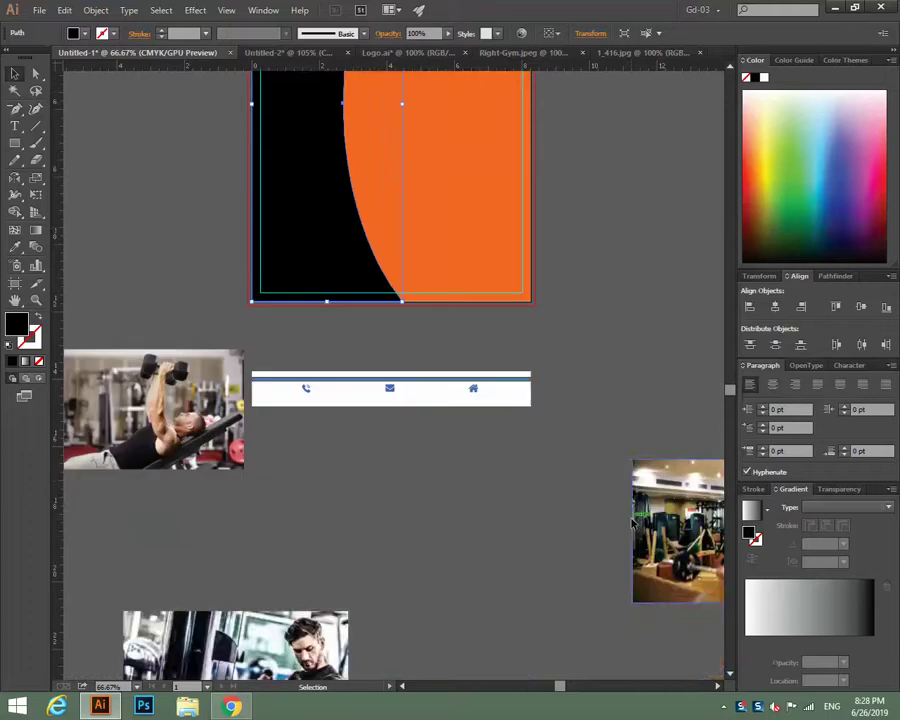
scroll(550, 528, up, 5)
drag(542, 413, 703, 409)
drag(355, 444, 462, 476)
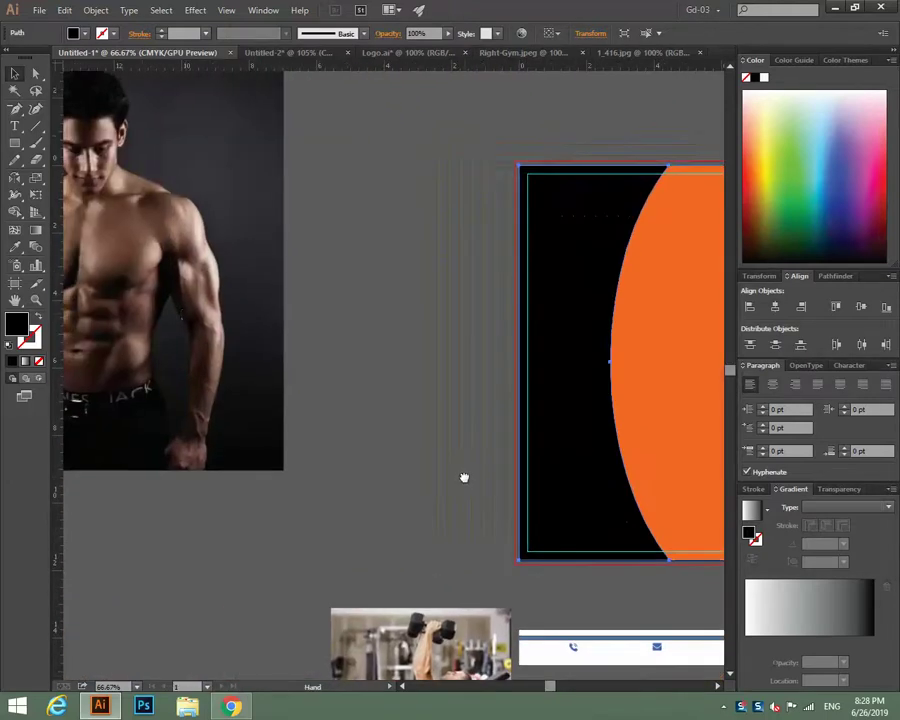
drag(160, 250, 586, 358)
drag(426, 410, 214, 410)
drag(388, 402, 440, 416)
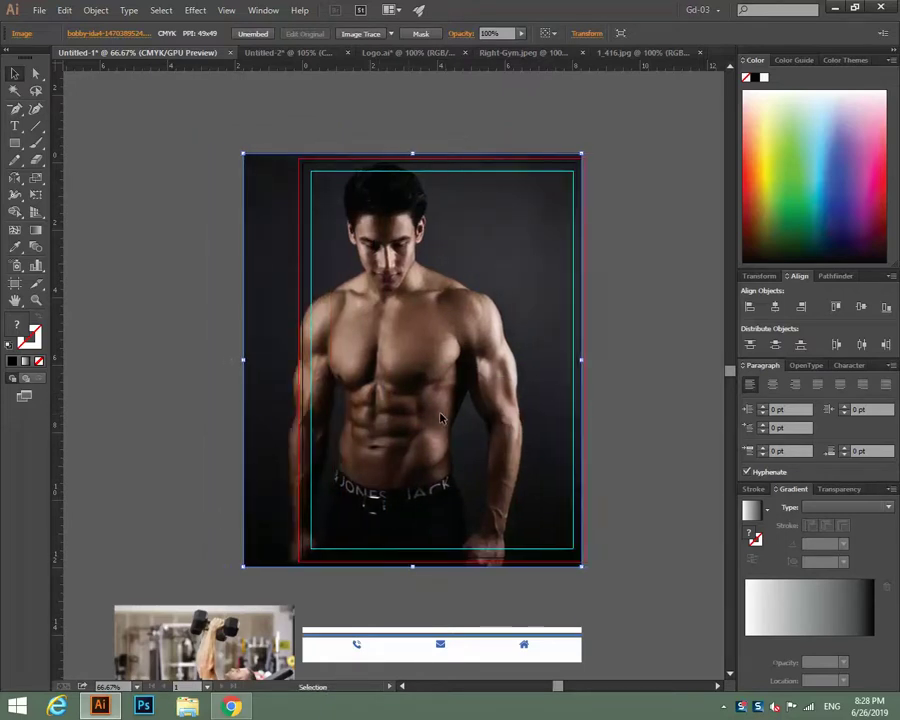
Send the man photo to the back and clip it to the frame shape.
click(648, 353)
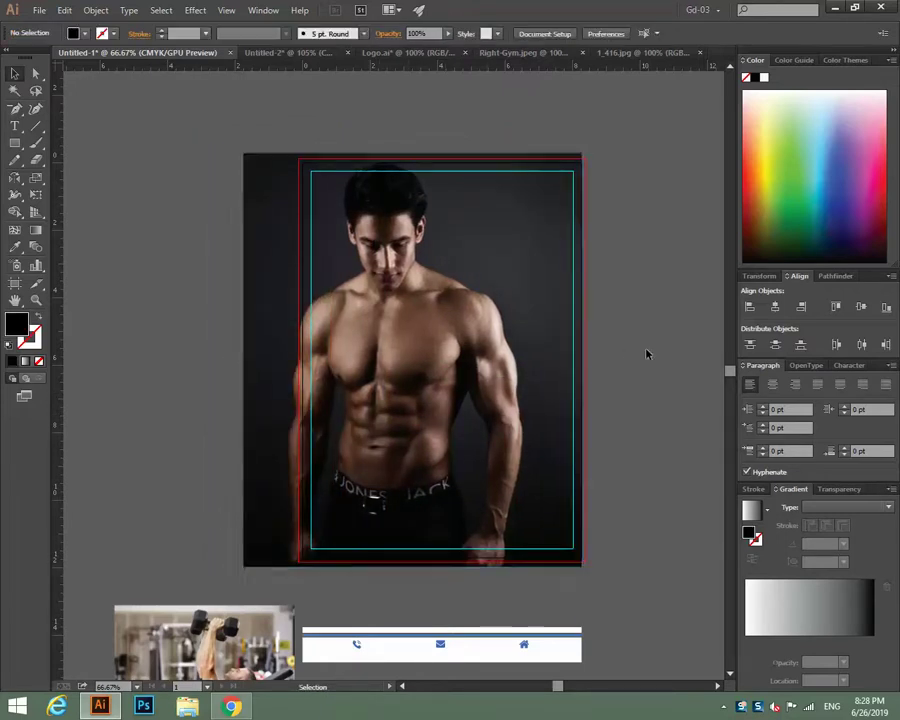
click(273, 221)
right_click(273, 221)
mouse_move(322, 298)
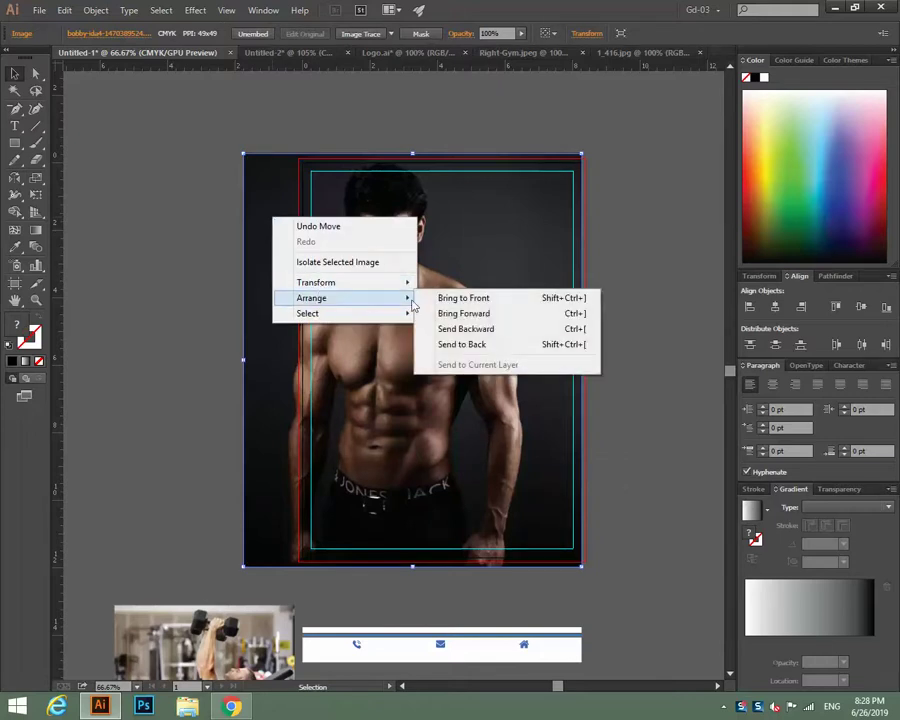
click(475, 345)
click(649, 238)
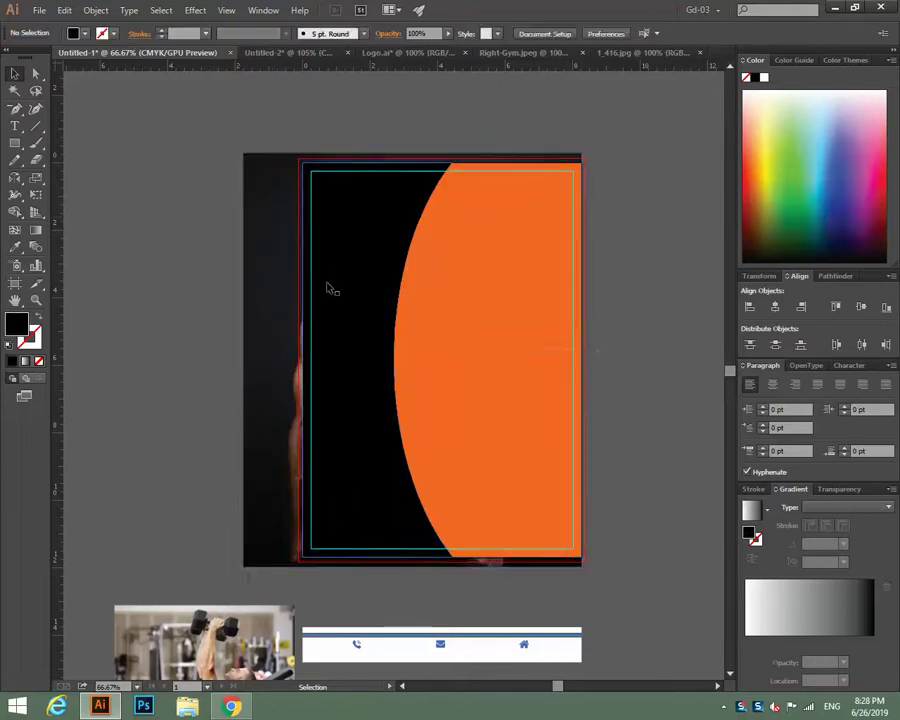
drag(352, 132, 357, 211)
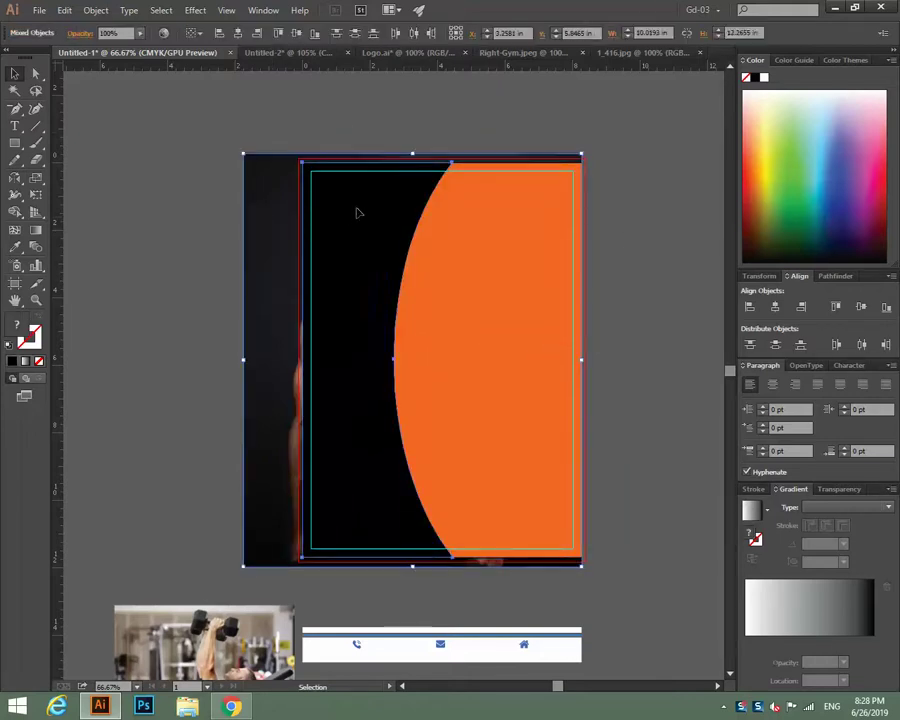
right_click(357, 211)
click(386, 290)
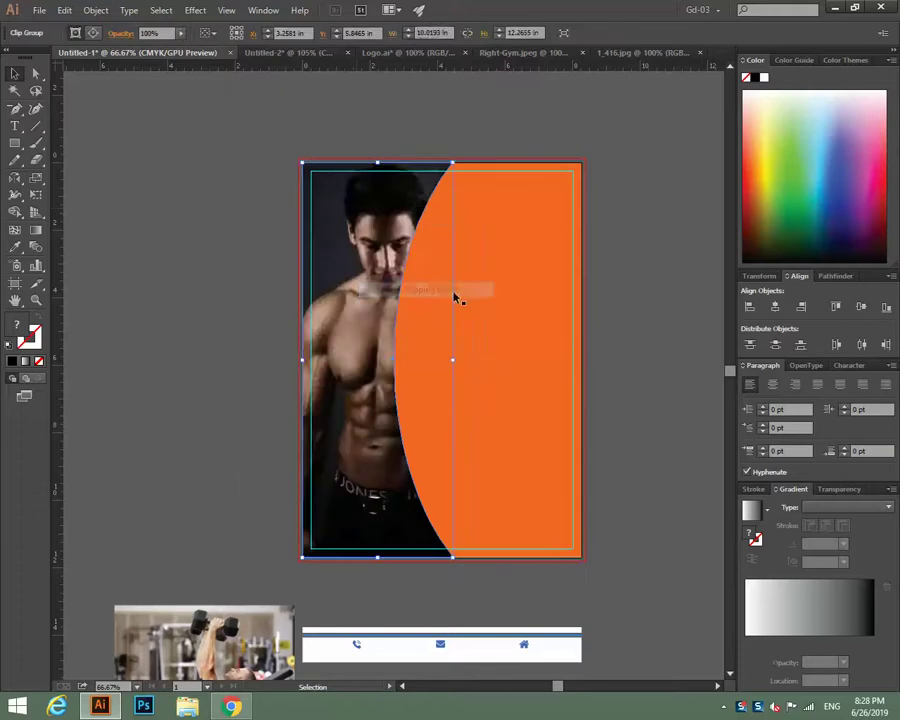
click(637, 269)
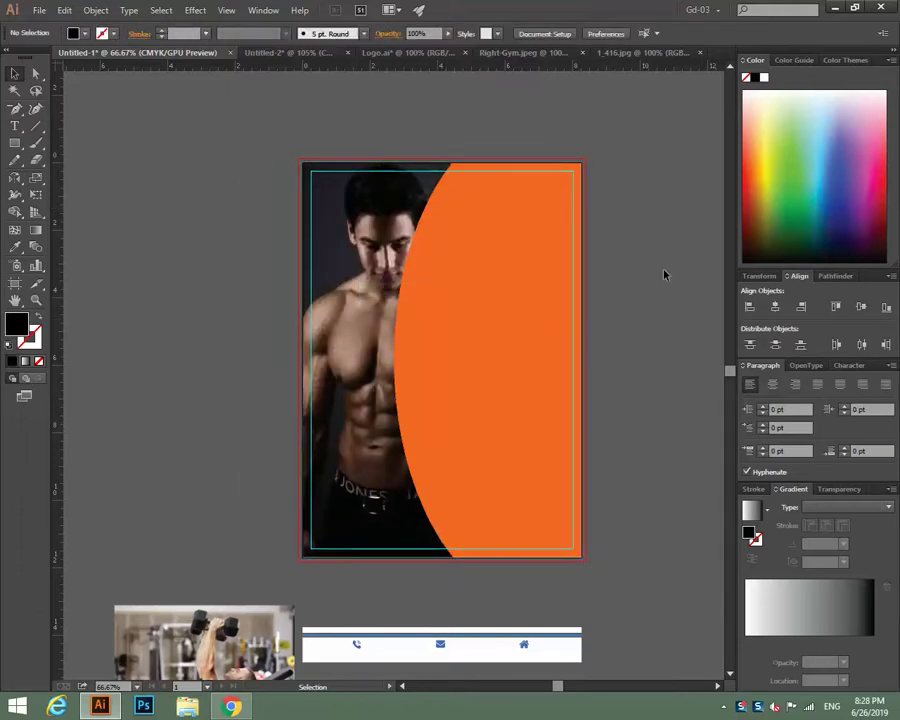
Eyedropper the orange fill onto the black left piece.
key(a)
key(alt)
key(ctrl+z)
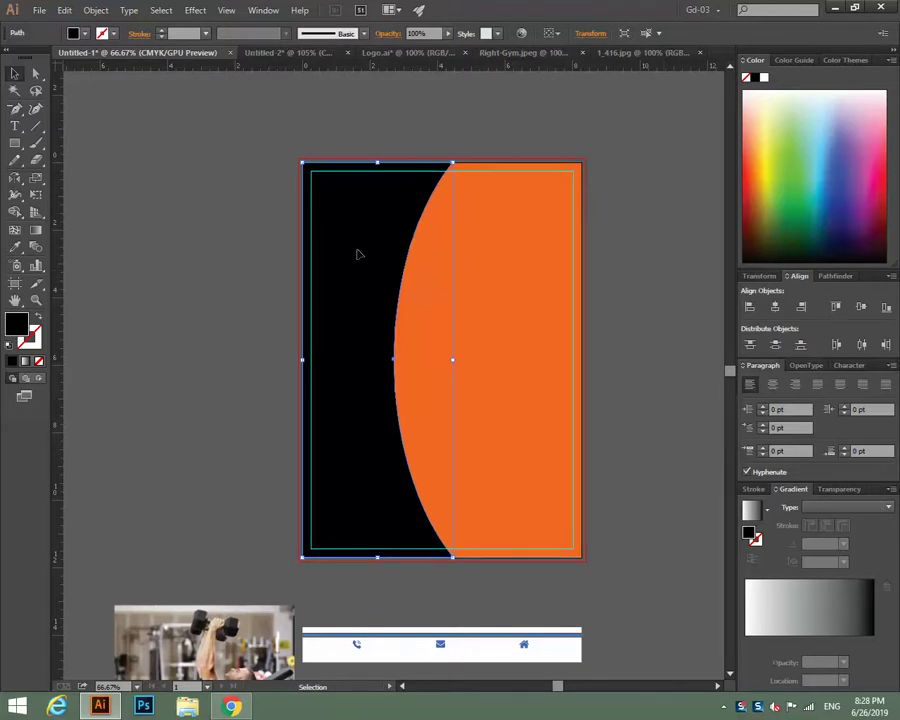
click(15, 246)
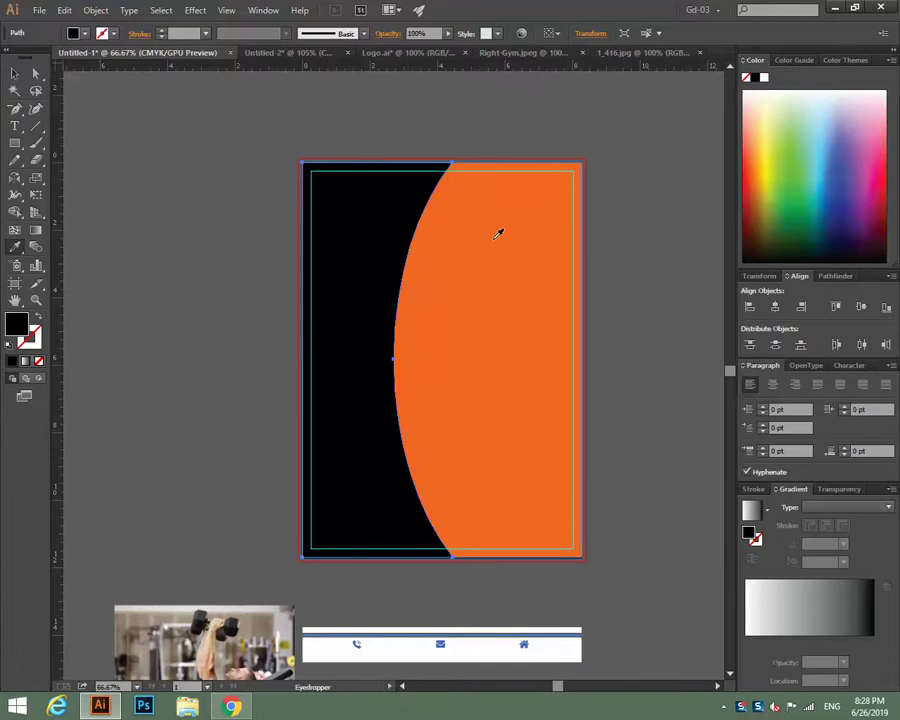
click(474, 238)
click(15, 73)
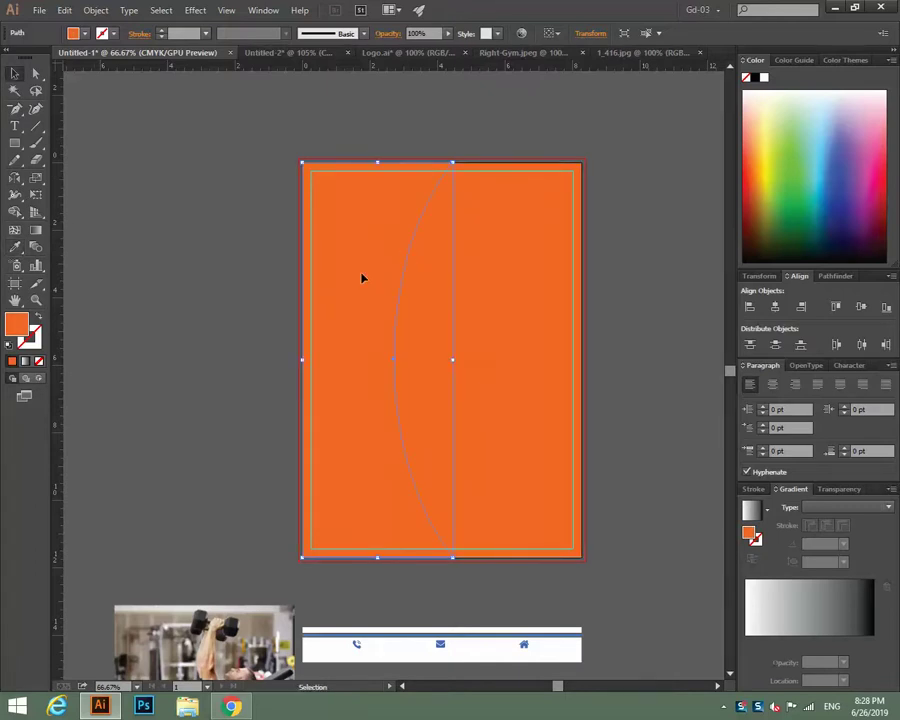
Set the orange piece's opacity to 30%.
click(418, 33)
text(30)
click(187, 197)
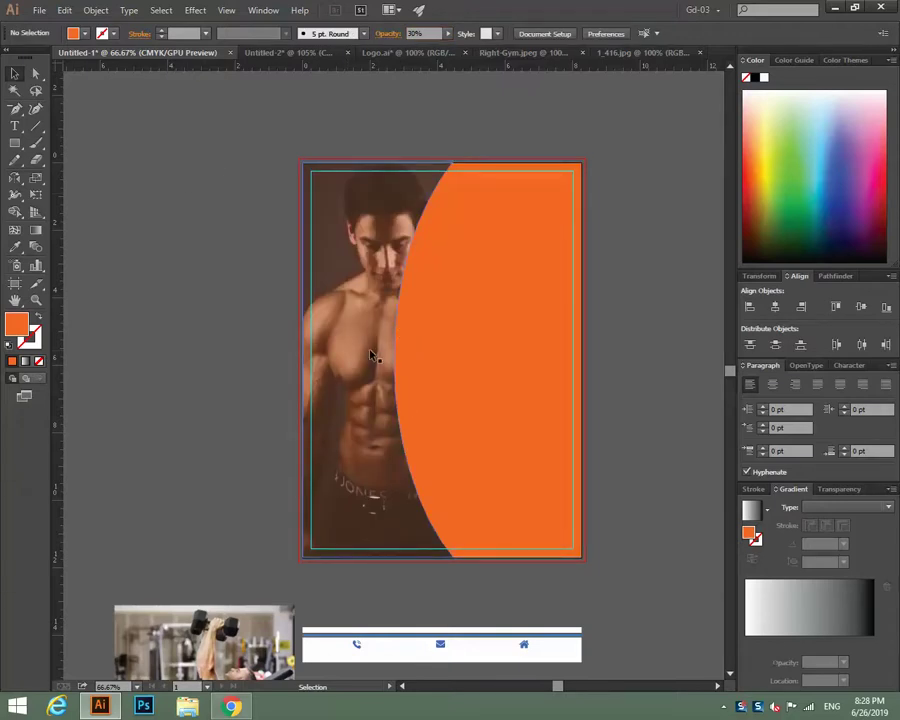
Try black, near-black and navy blue fills on the photo overlay shape.
click(370, 355)
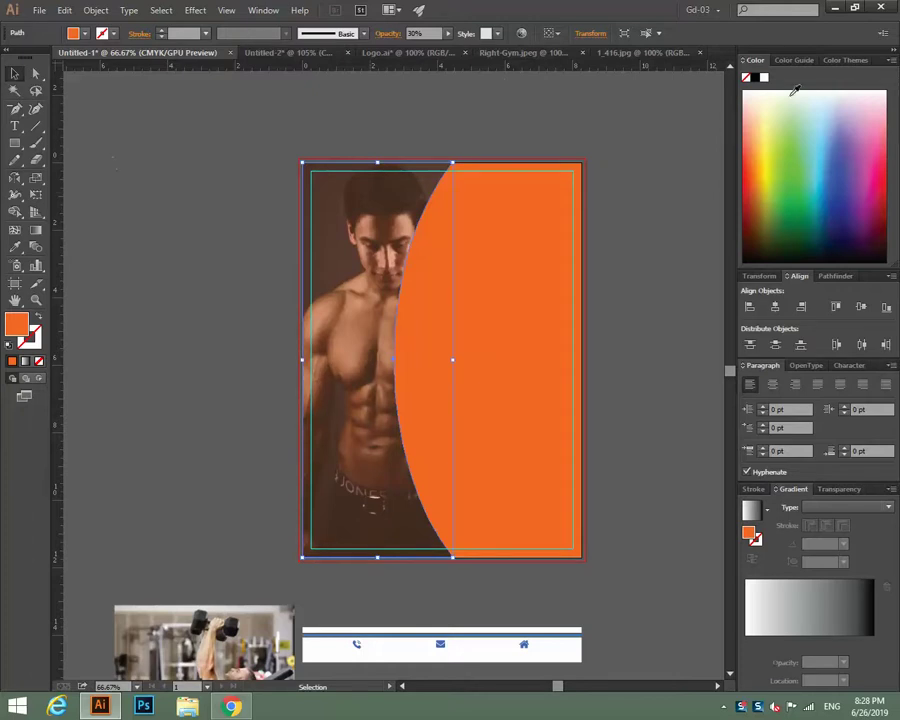
click(800, 258)
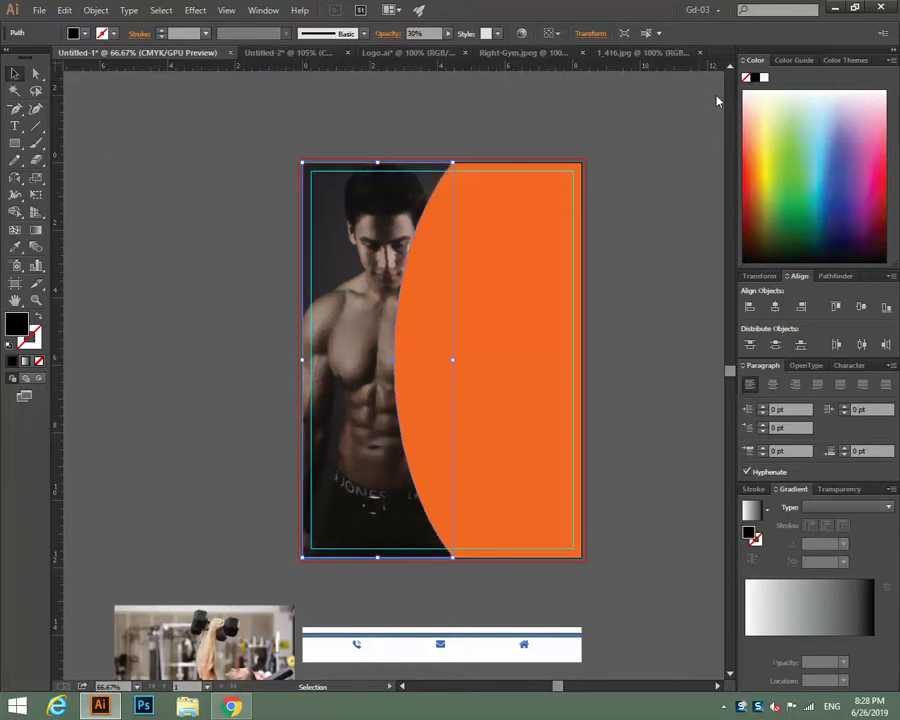
click(200, 176)
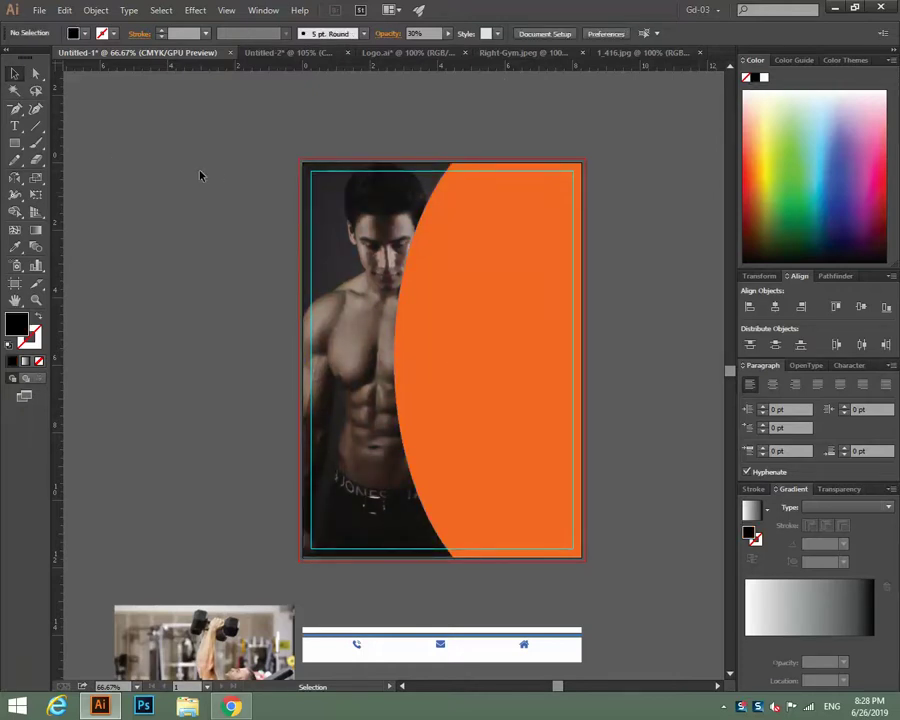
click(378, 284)
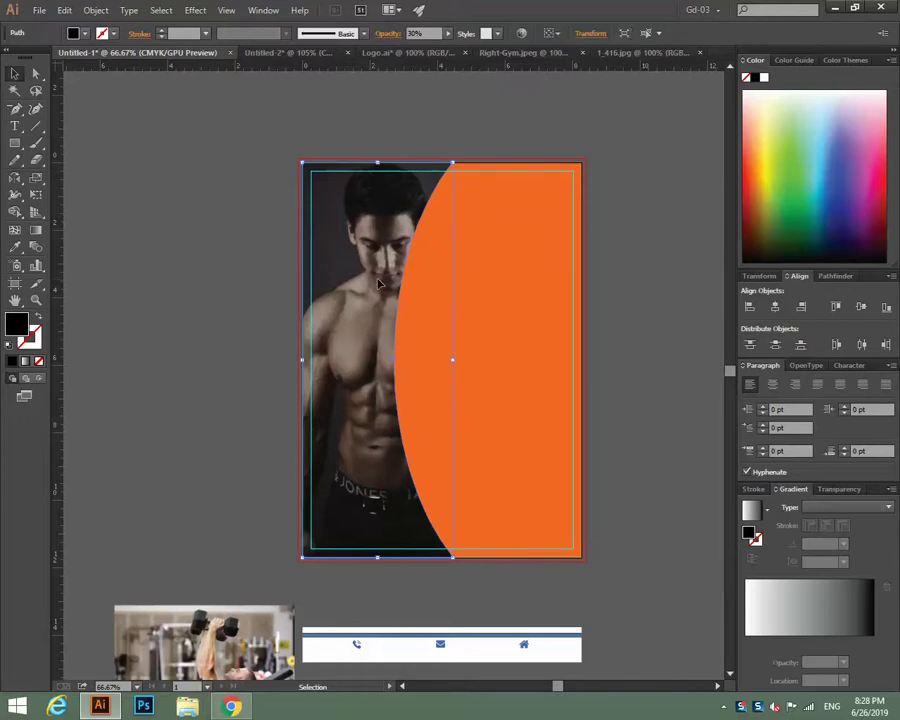
click(838, 144)
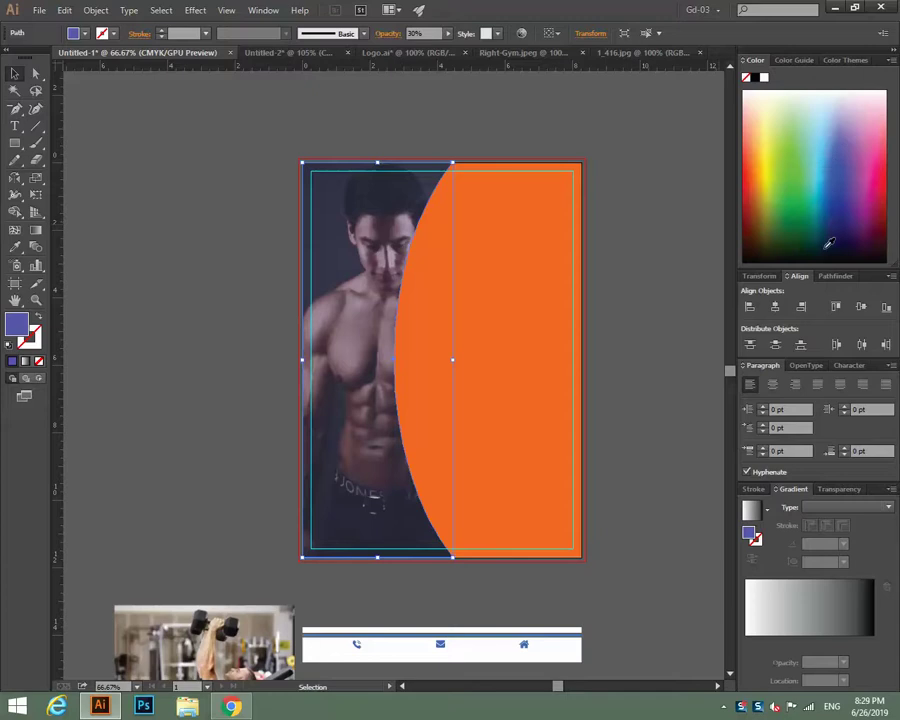
click(790, 256)
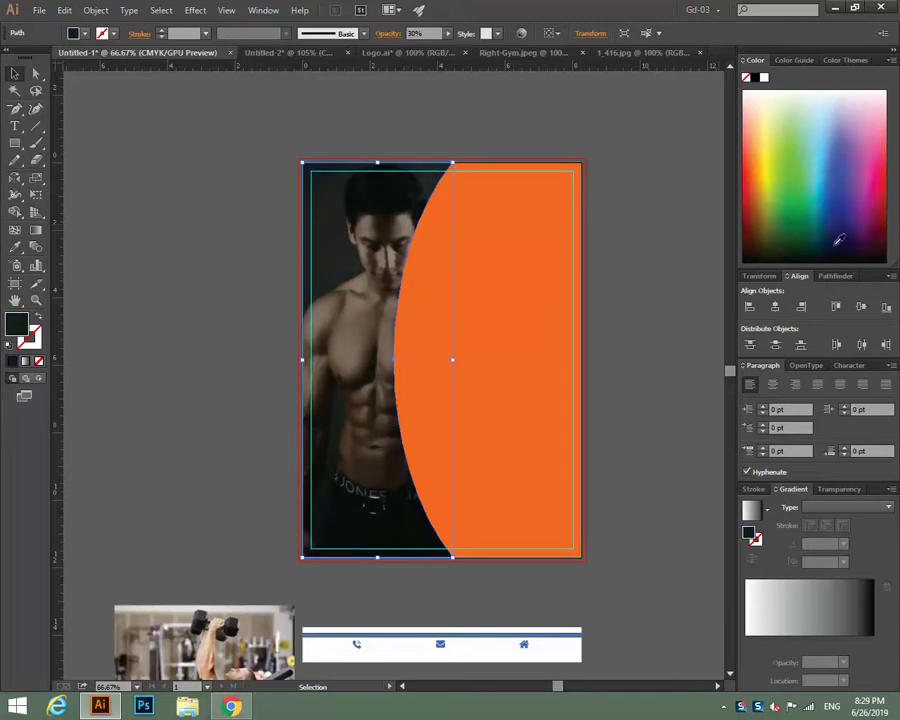
click(838, 236)
click(822, 216)
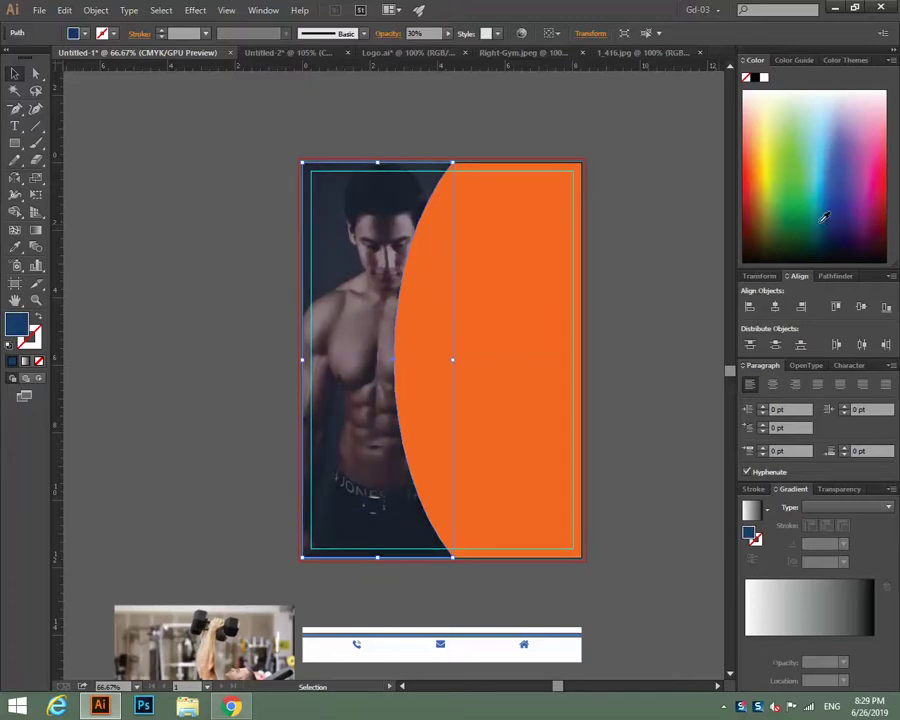
click(206, 220)
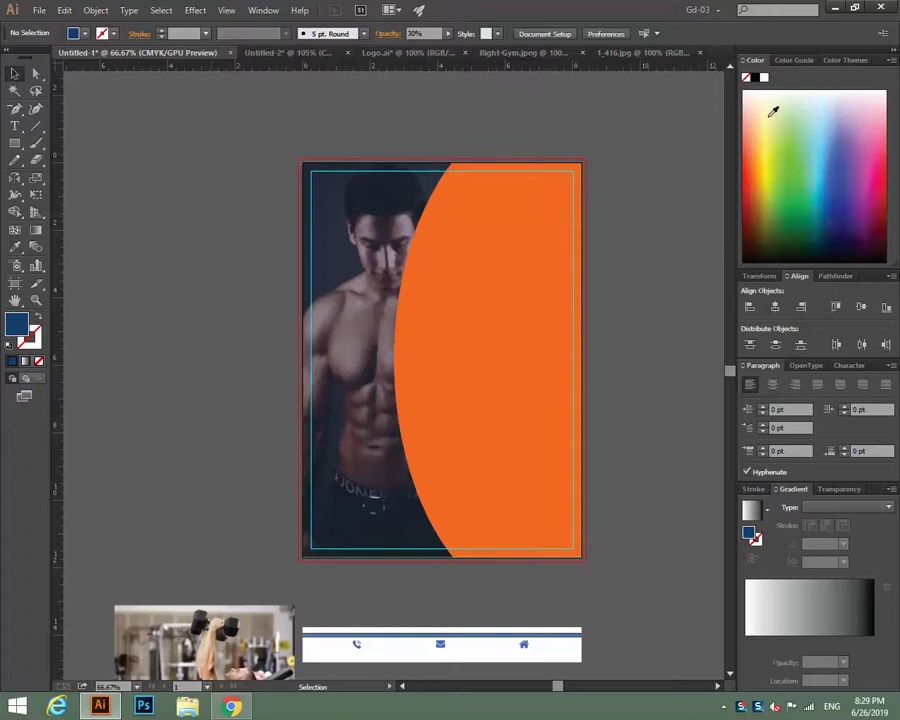
click(760, 80)
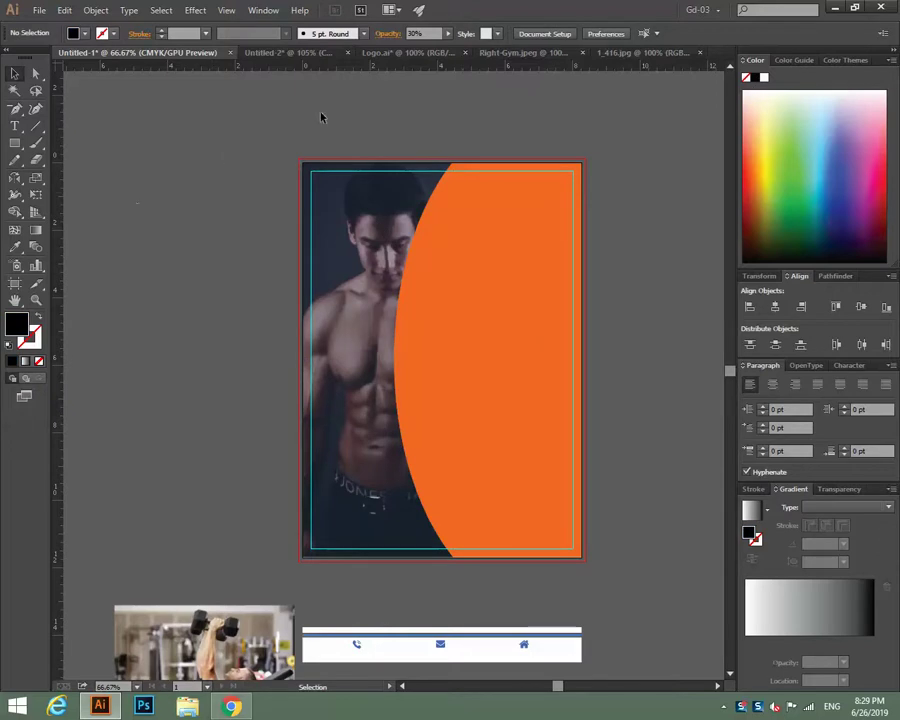
Give the photo overlay 50% opacity and a black fill.
click(368, 184)
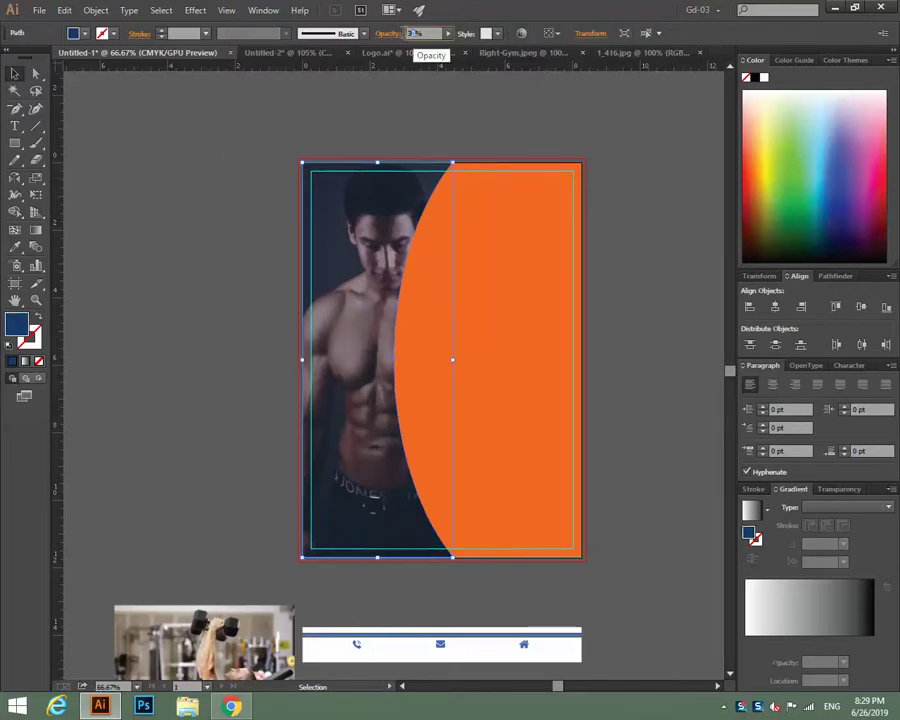
text(5)
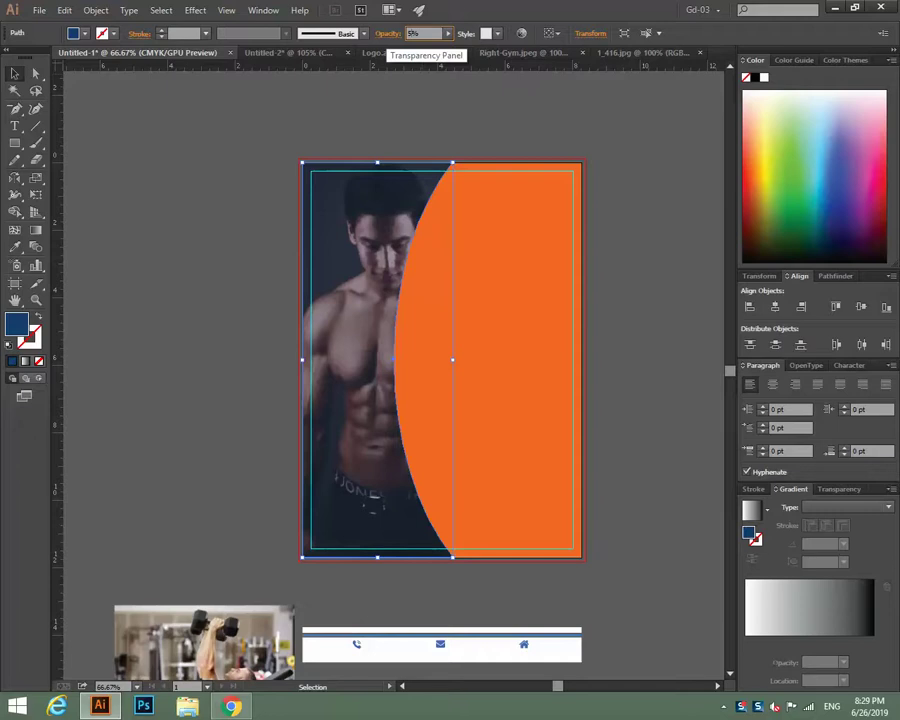
text(0)
click(220, 208)
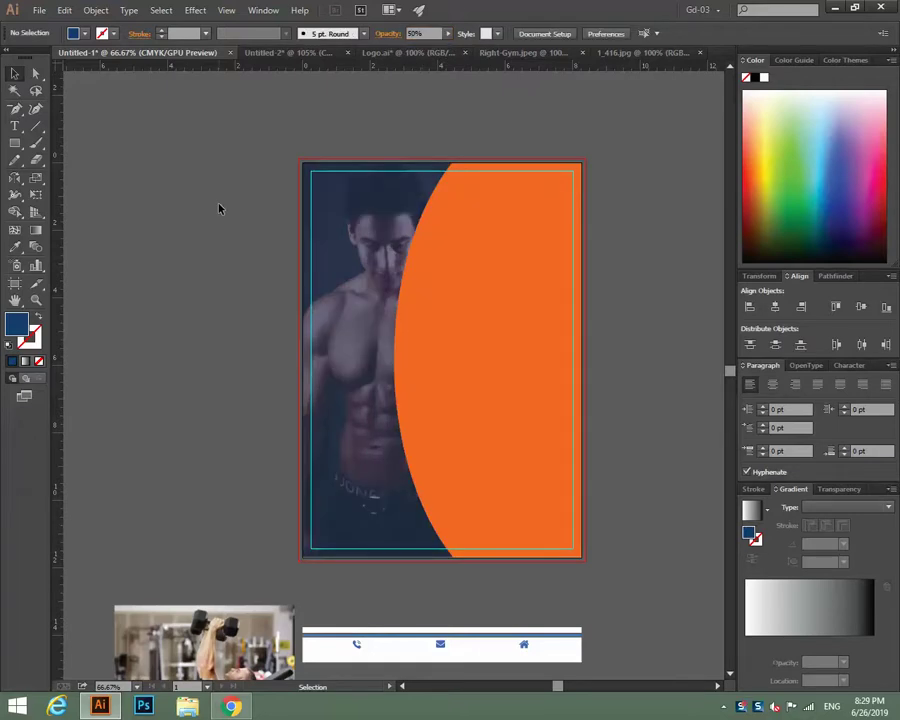
click(351, 372)
click(756, 78)
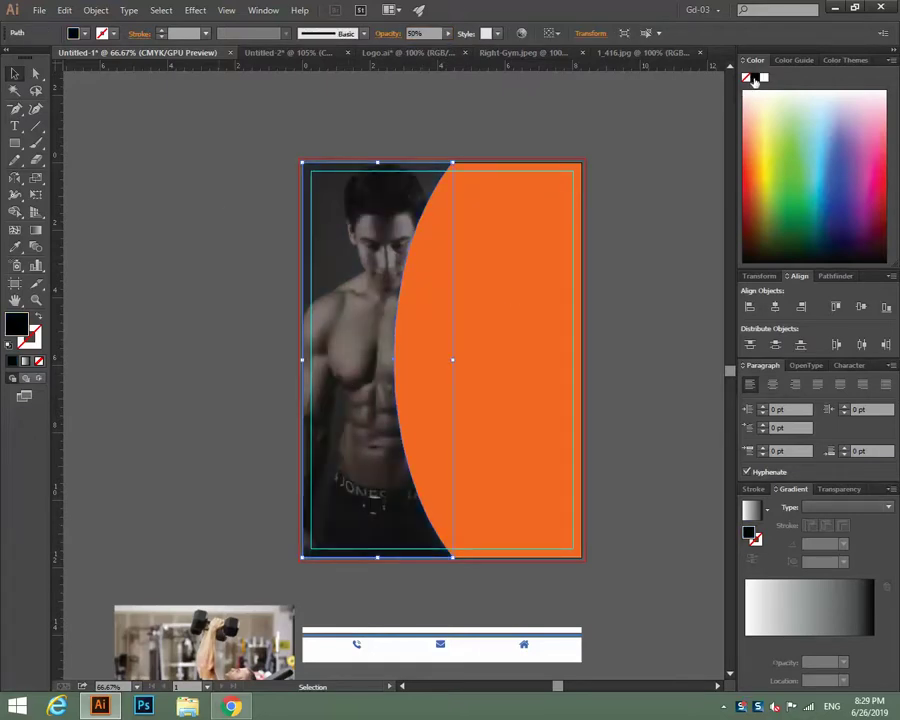
click(146, 226)
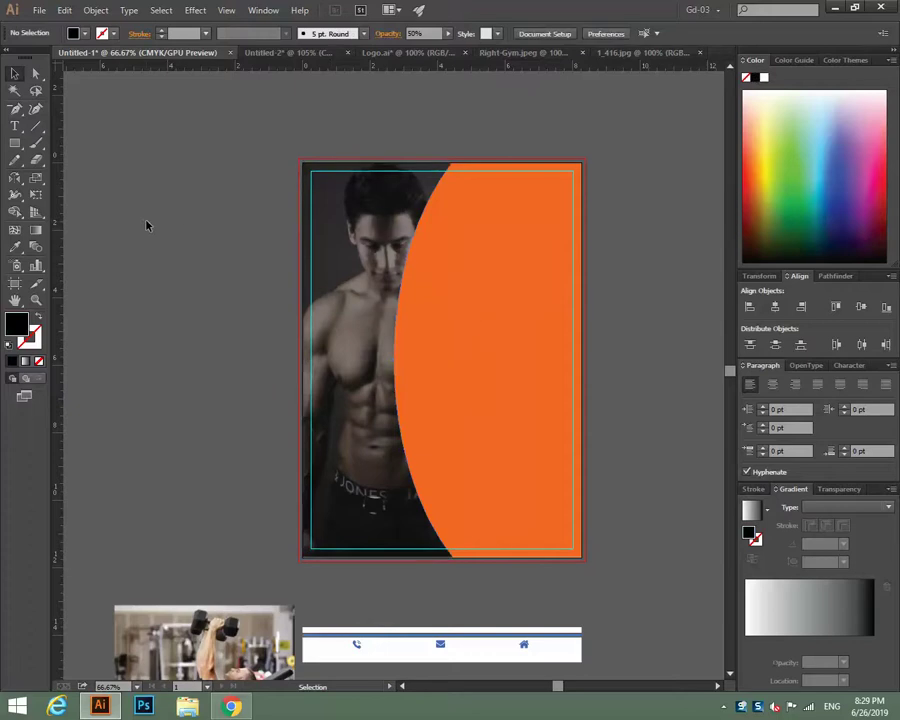
click(473, 318)
click(645, 335)
Duplicate the orange curved panel with Alt+Right, offsetting the copy slightly right.
key(ctrl+=)
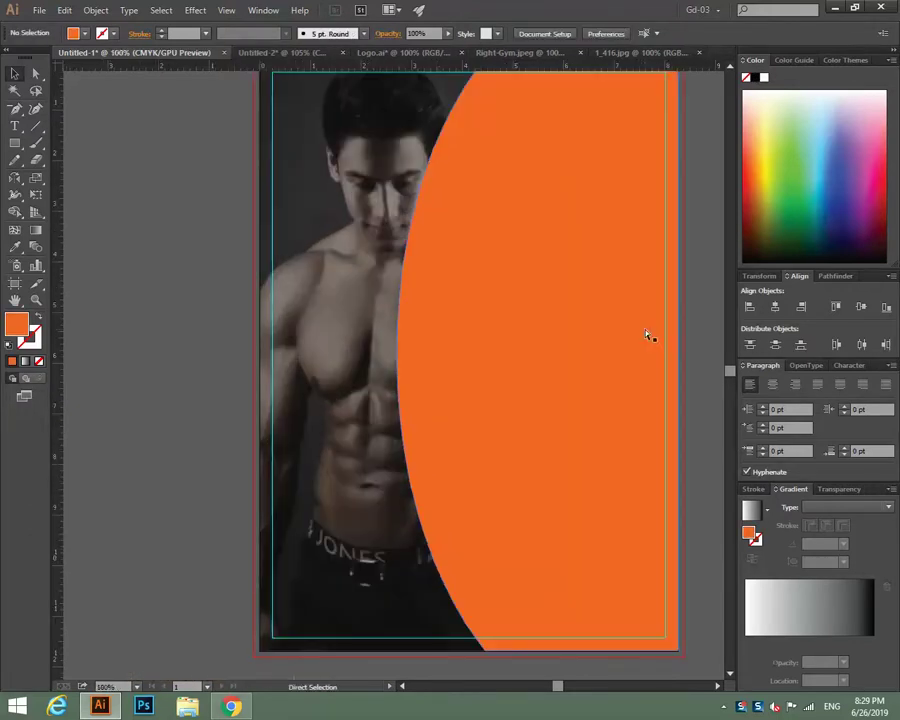
drag(574, 316, 318, 350)
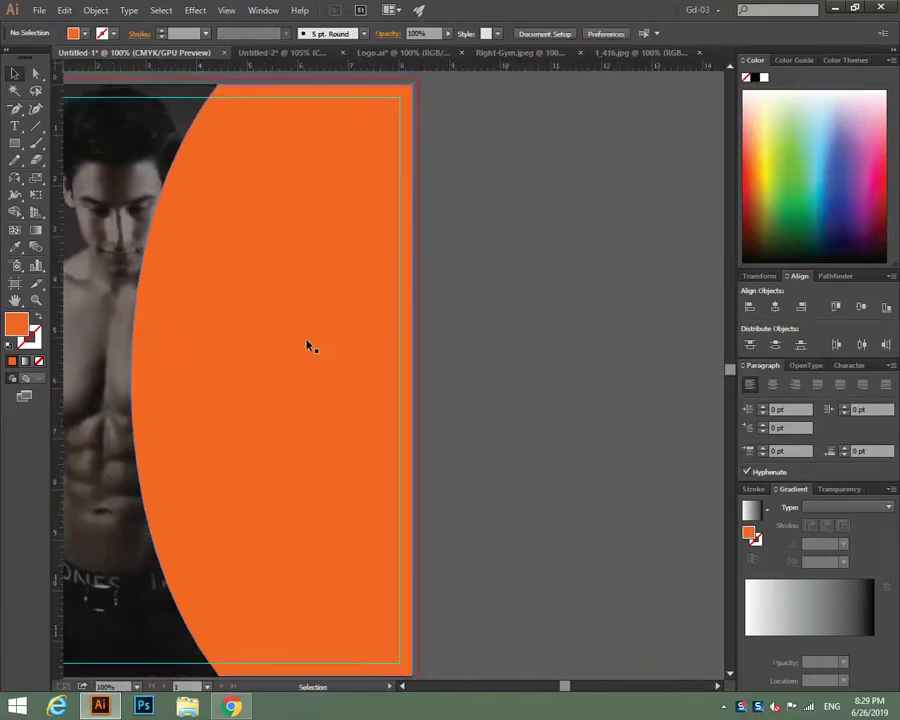
click(310, 344)
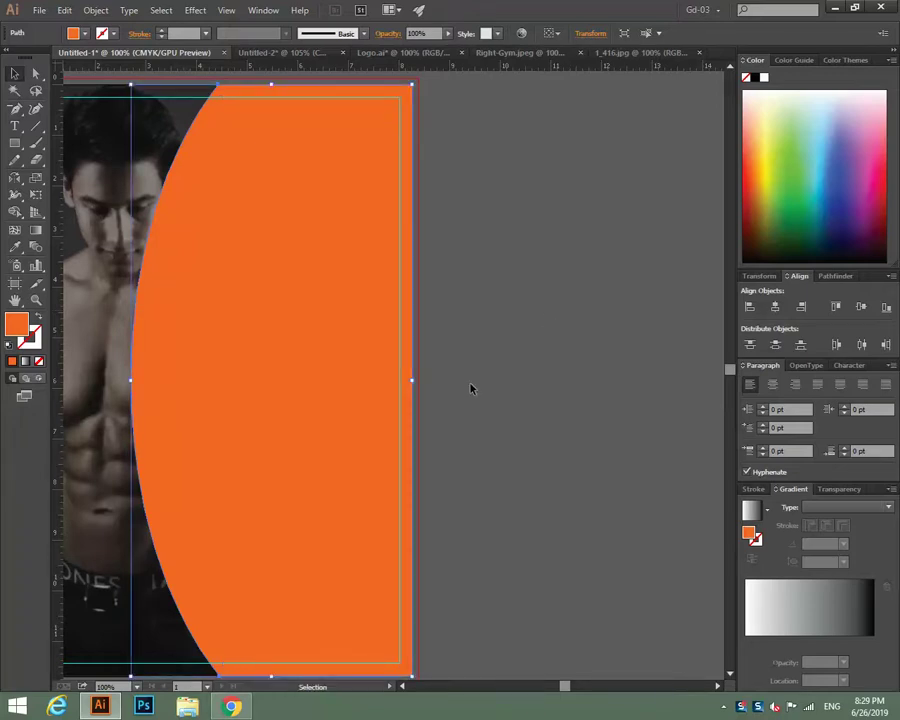
key(alt+Right)
key(alt+Right)
key(alt+Right)
key(alt+Right)
key(alt+Right)
key(alt+Right)
key(alt+Right)
key(alt+Right)
key(alt+Right)
key(alt+Right)
key(alt+Right)
key(alt+Right)
key(alt+Right)
key(alt+Right)
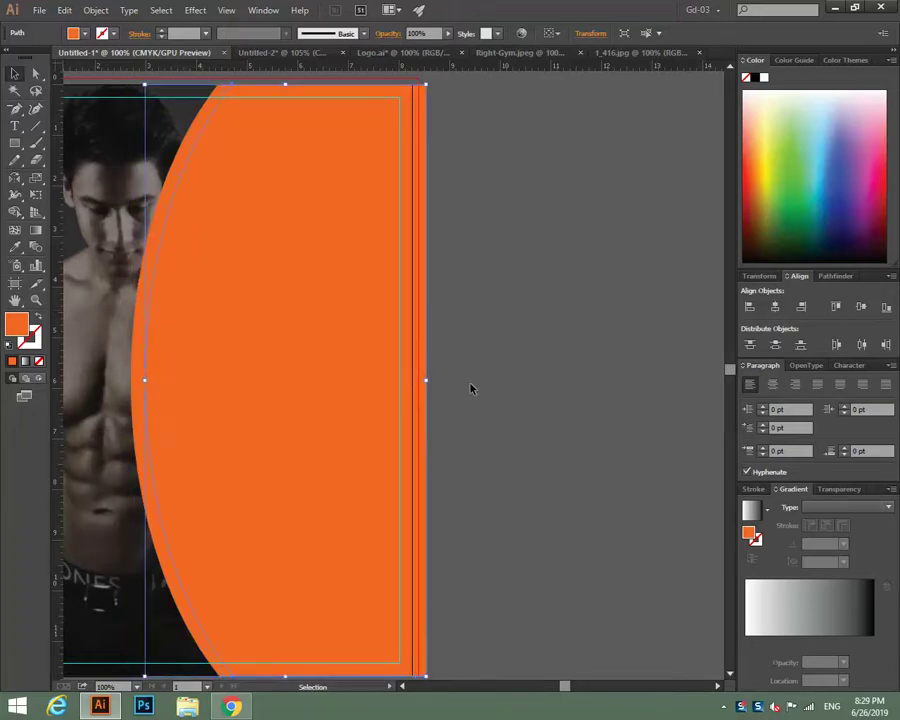
key(alt+Right)
key(alt+Right)
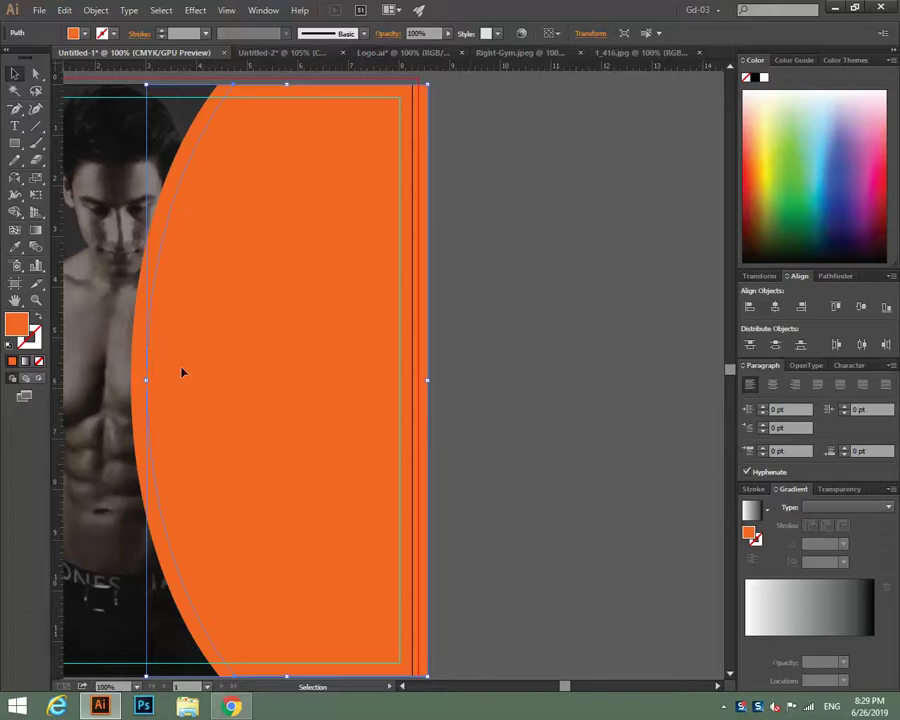
click(458, 305)
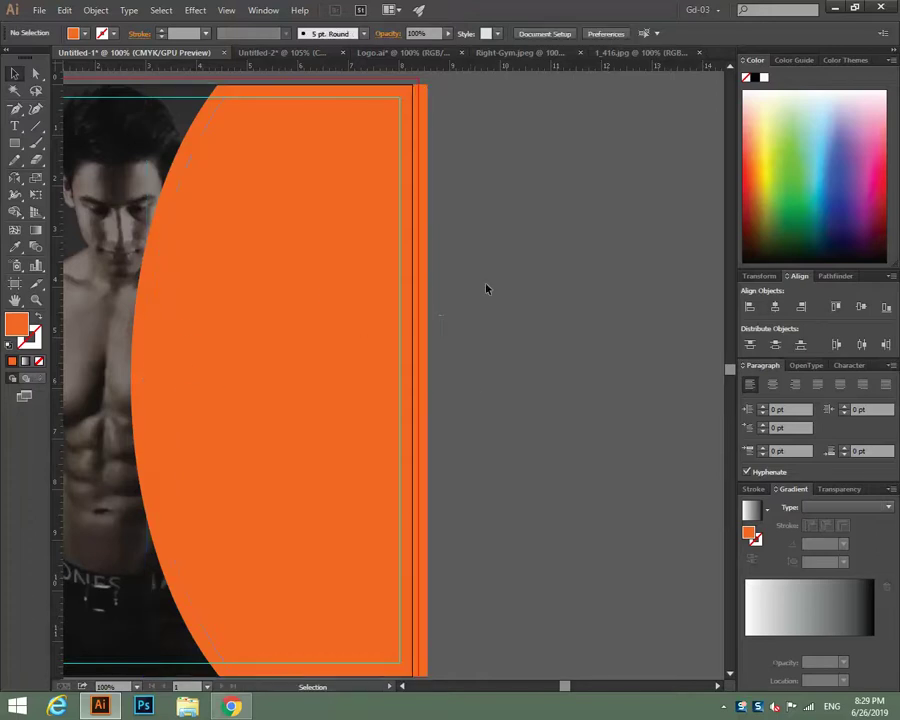
click(360, 182)
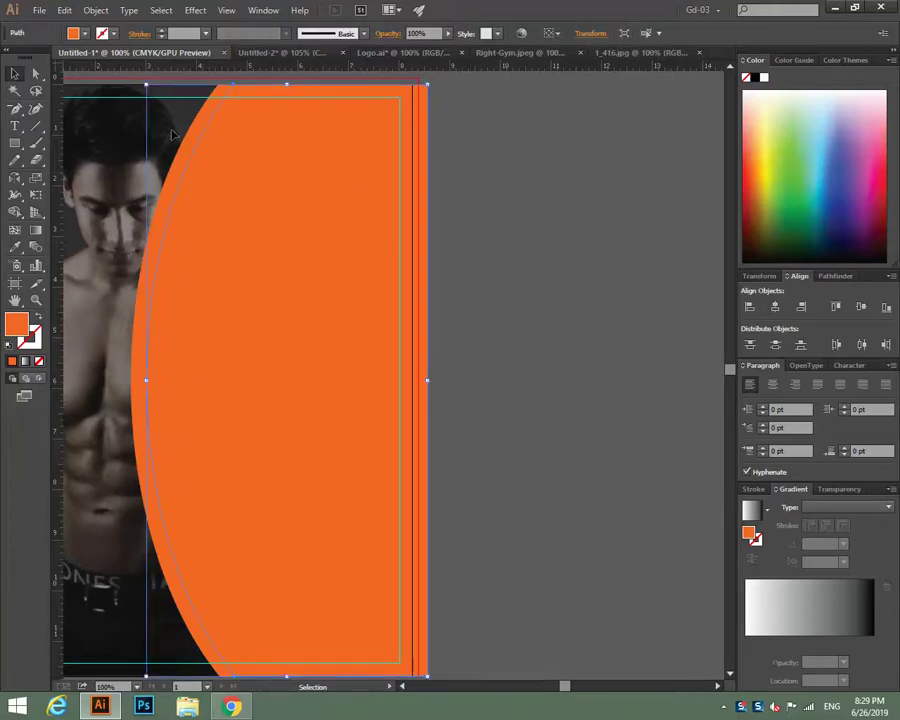
Divide Objects Below with the copy and fill the resulting thin crescent white.
click(97, 11)
mouse_move(116, 316)
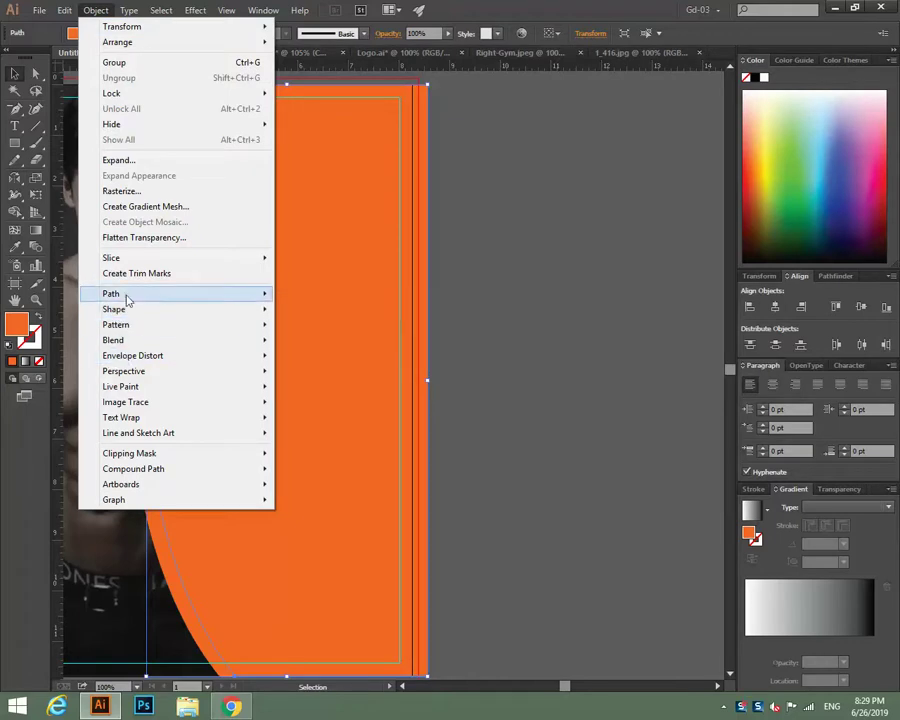
click(334, 411)
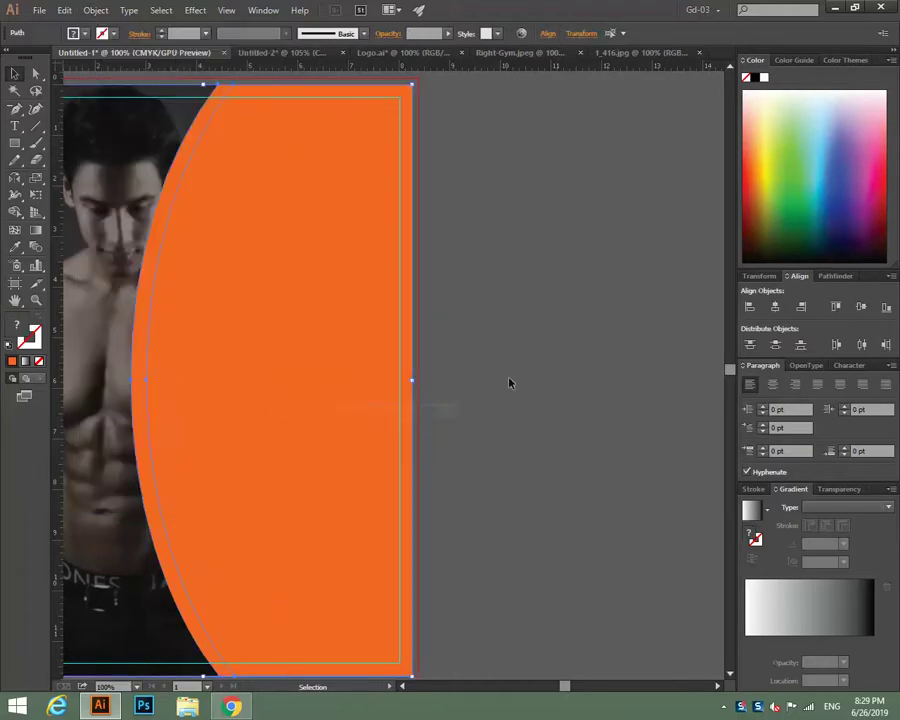
click(508, 380)
click(144, 317)
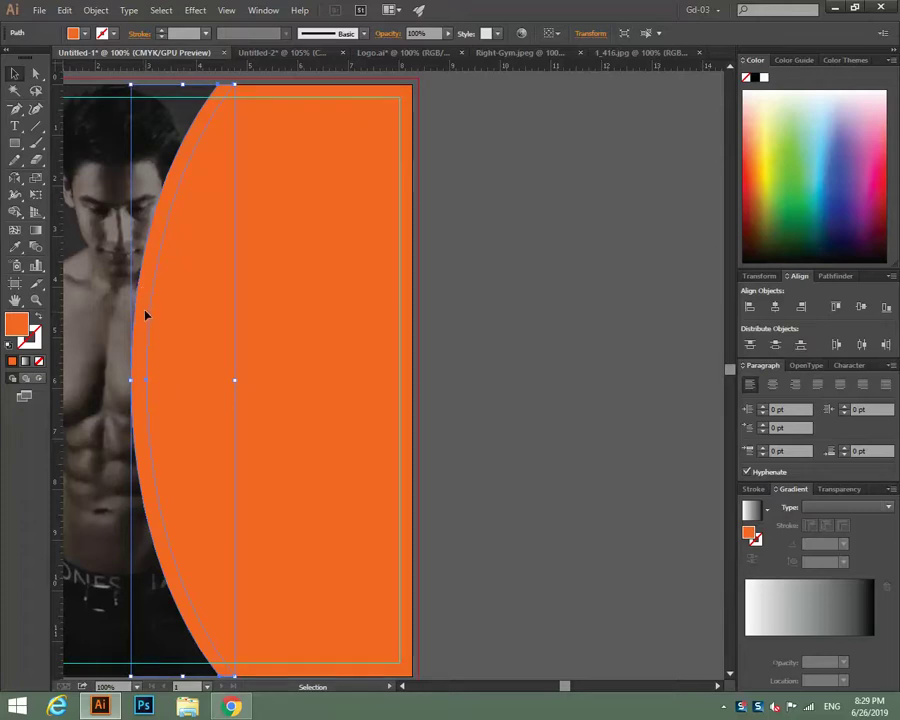
click(764, 77)
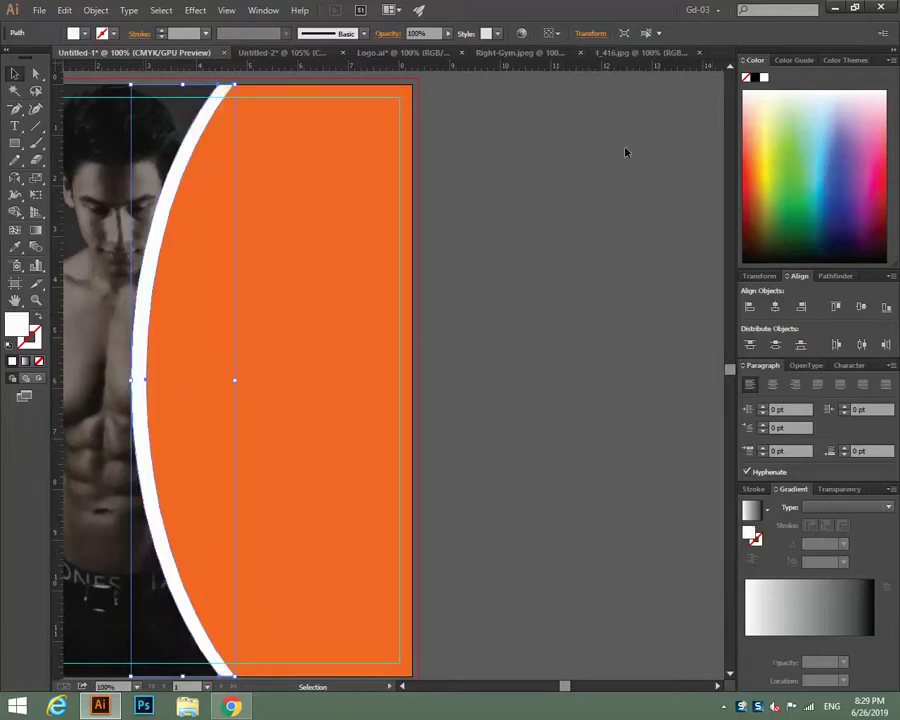
click(540, 198)
key(ctrl+minus)
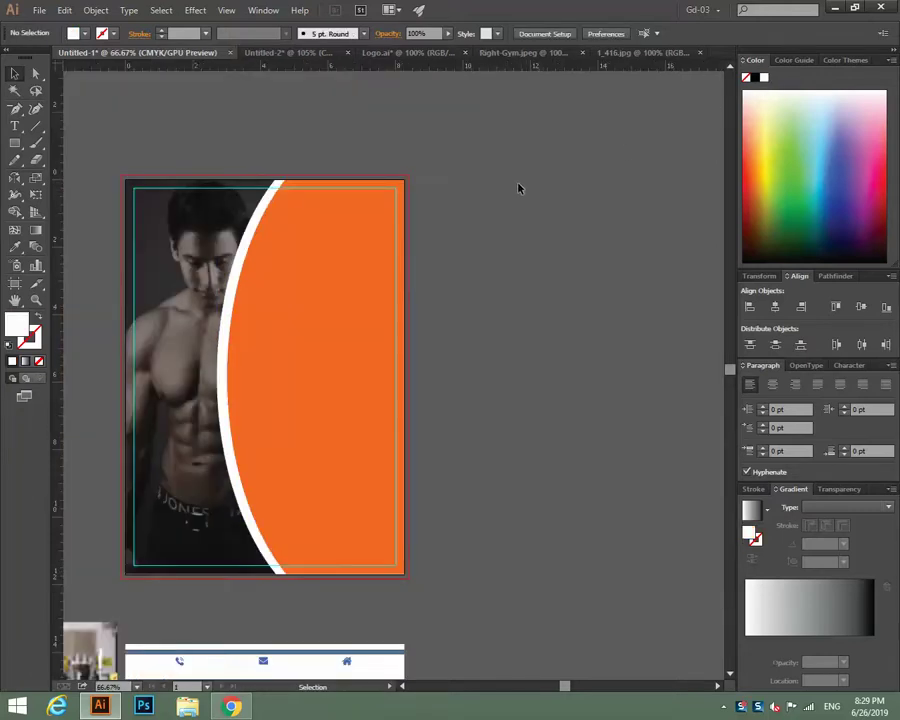
scroll(518, 188, down, 2)
Try 90% opacity on the orange panel, then undo back to 100%.
click(330, 250)
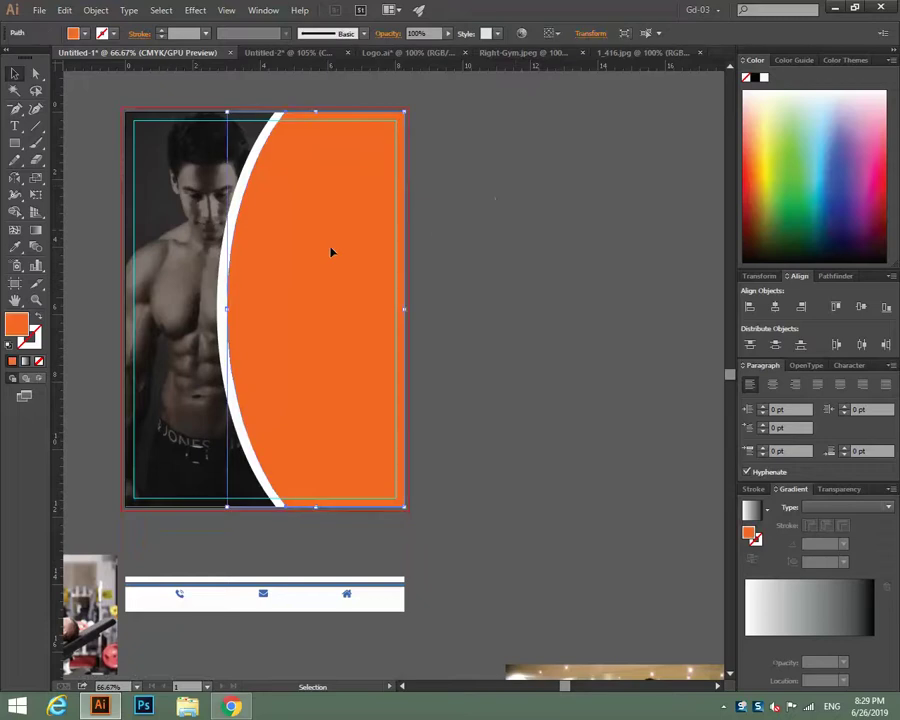
click(418, 33)
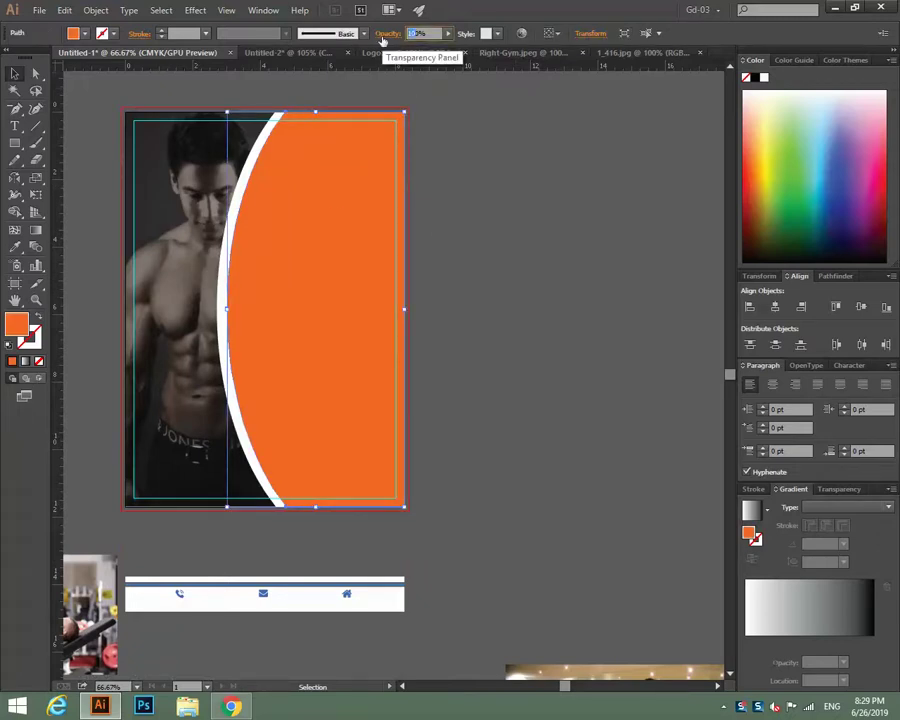
text(90%)
click(525, 332)
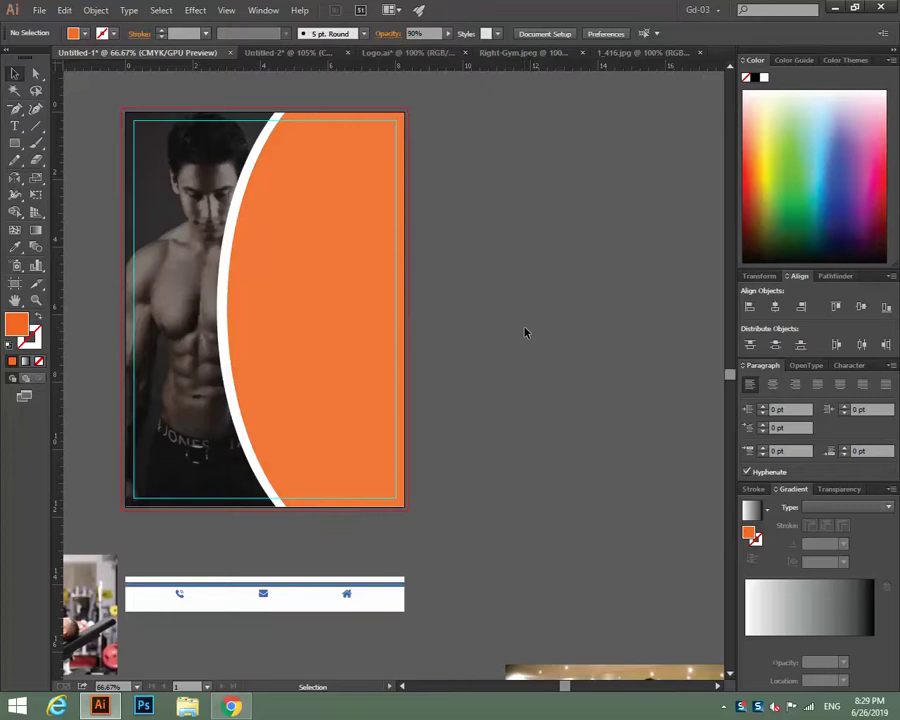
click(390, 327)
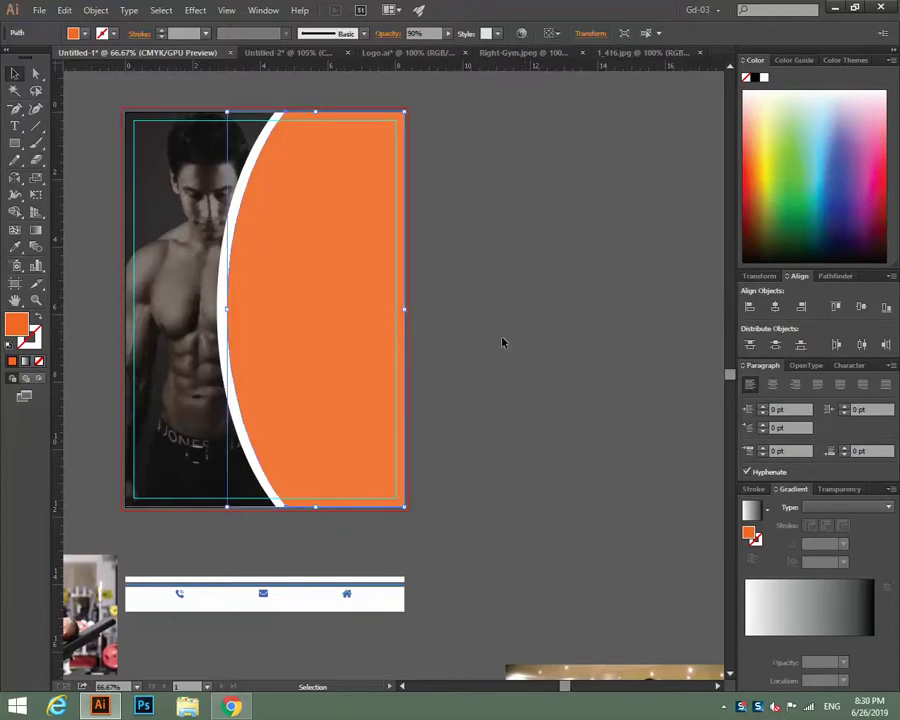
key(ctrl+z)
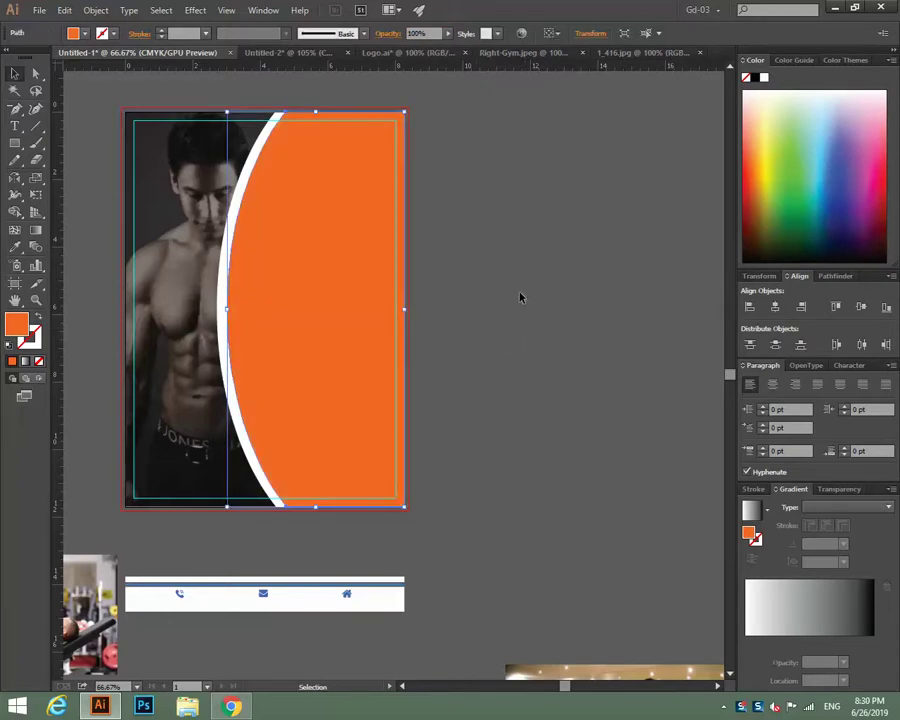
Preview lighter and deeper orange shades from the Color Guide on the panel.
click(790, 60)
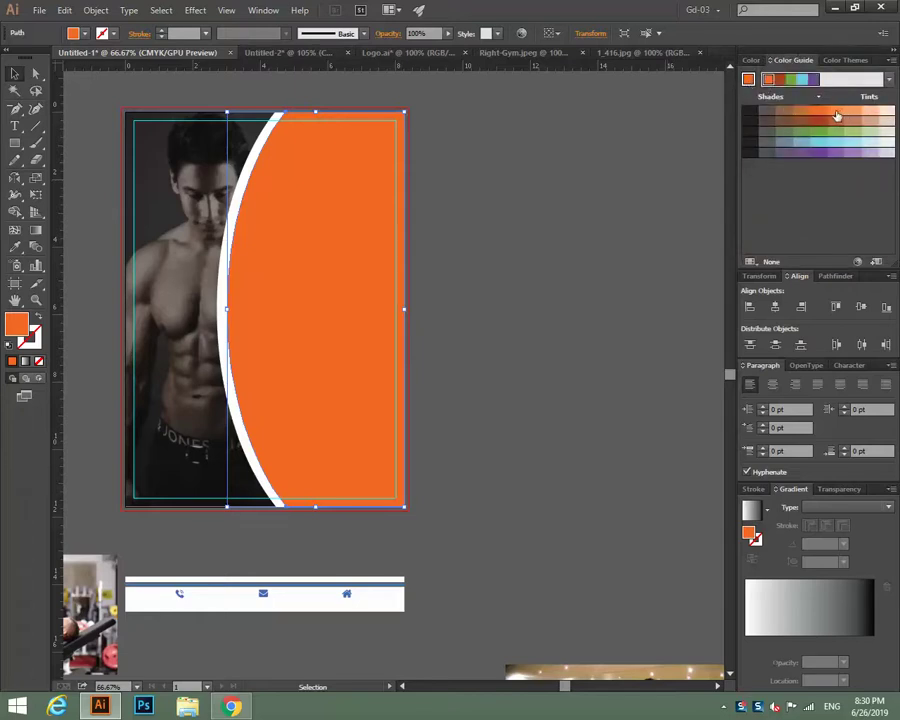
click(833, 113)
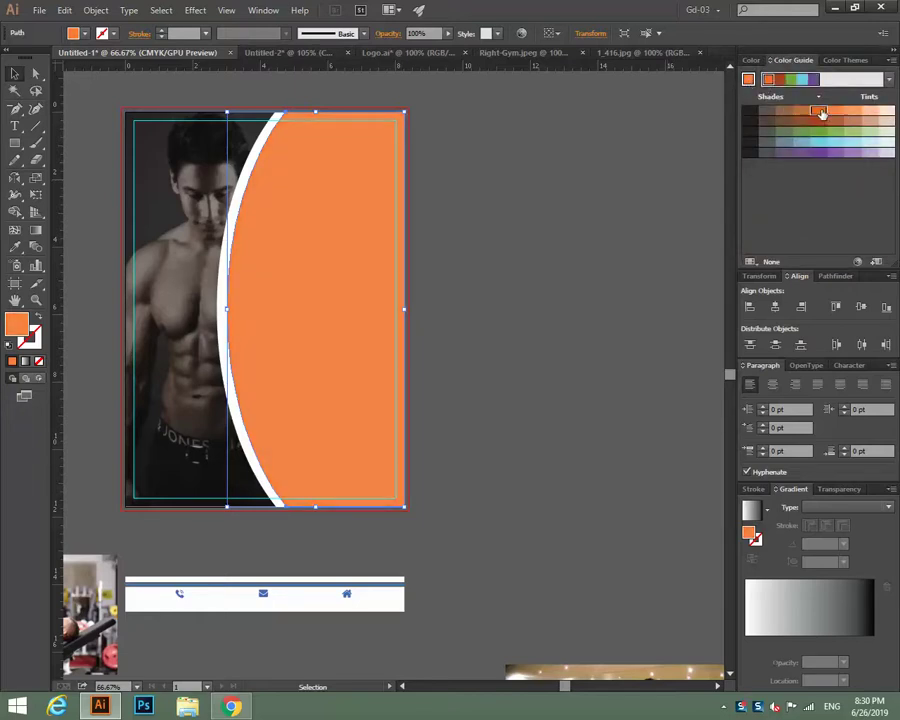
click(822, 113)
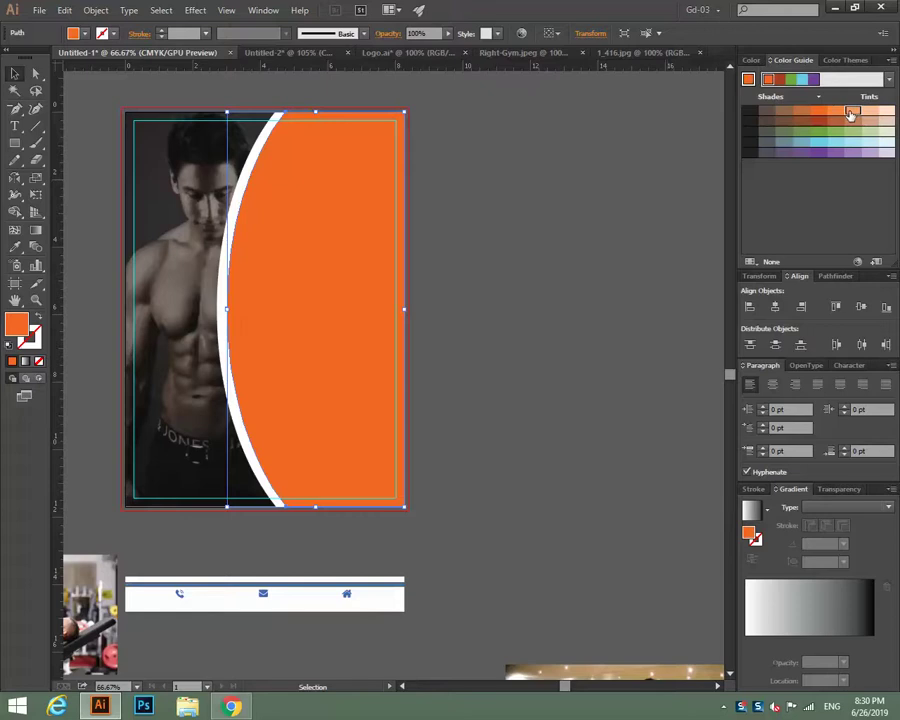
click(832, 115)
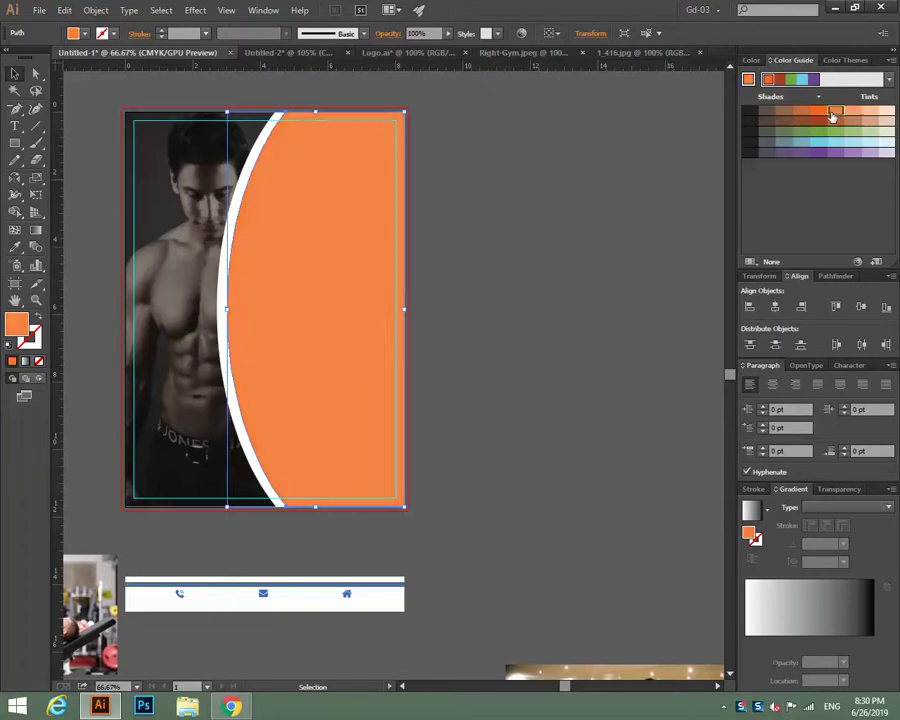
click(507, 235)
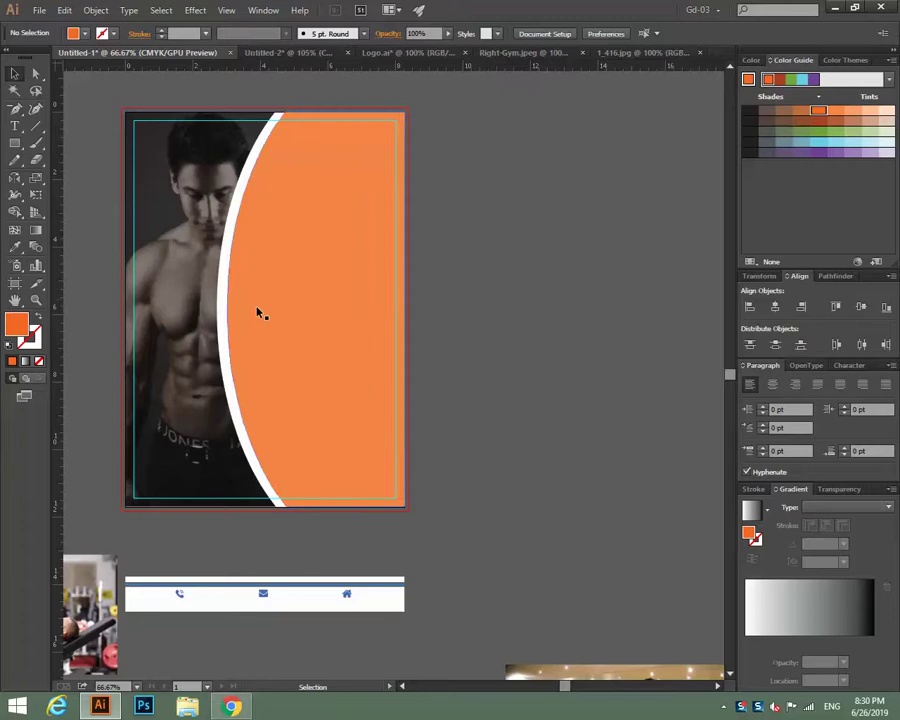
Fill the curved panel with the deeper, saturated orange and review the flyer.
click(349, 296)
click(818, 113)
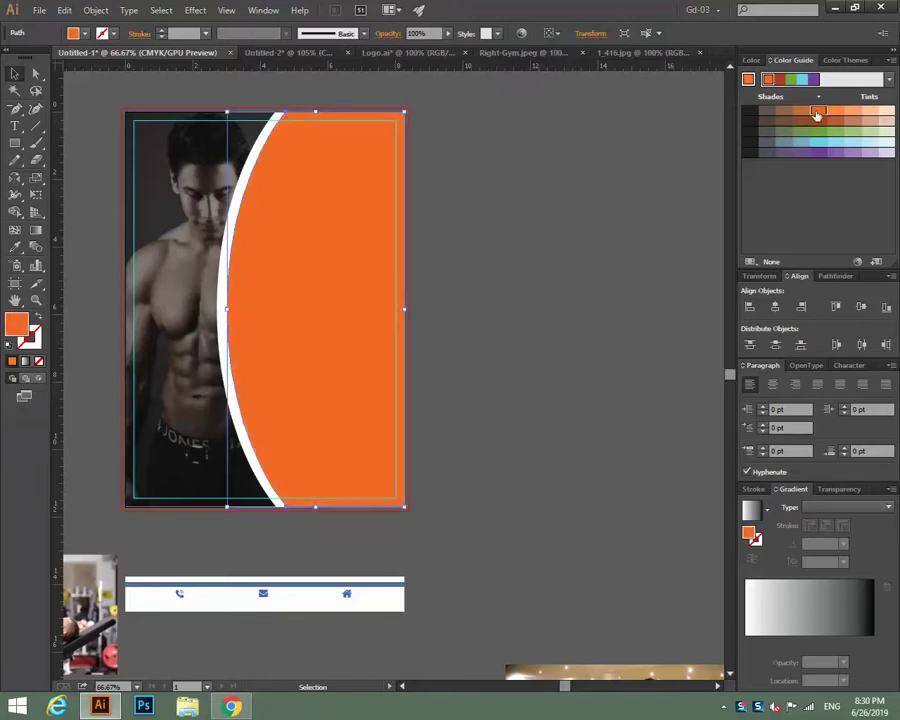
click(598, 196)
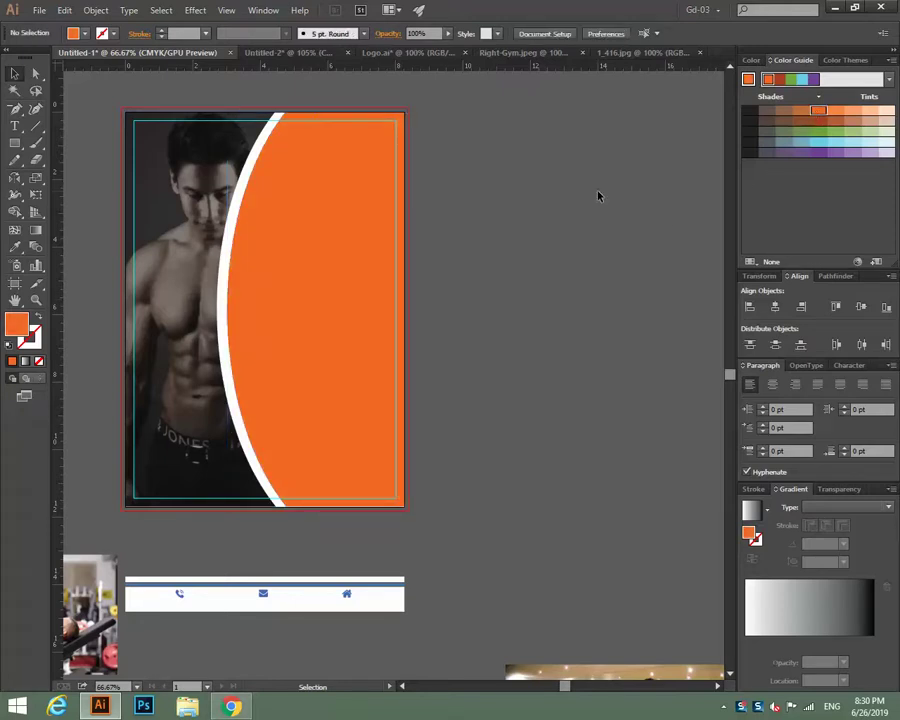
key(ctrl+plus)
drag(592, 190, 584, 309)
scroll(551, 246, down, 1)
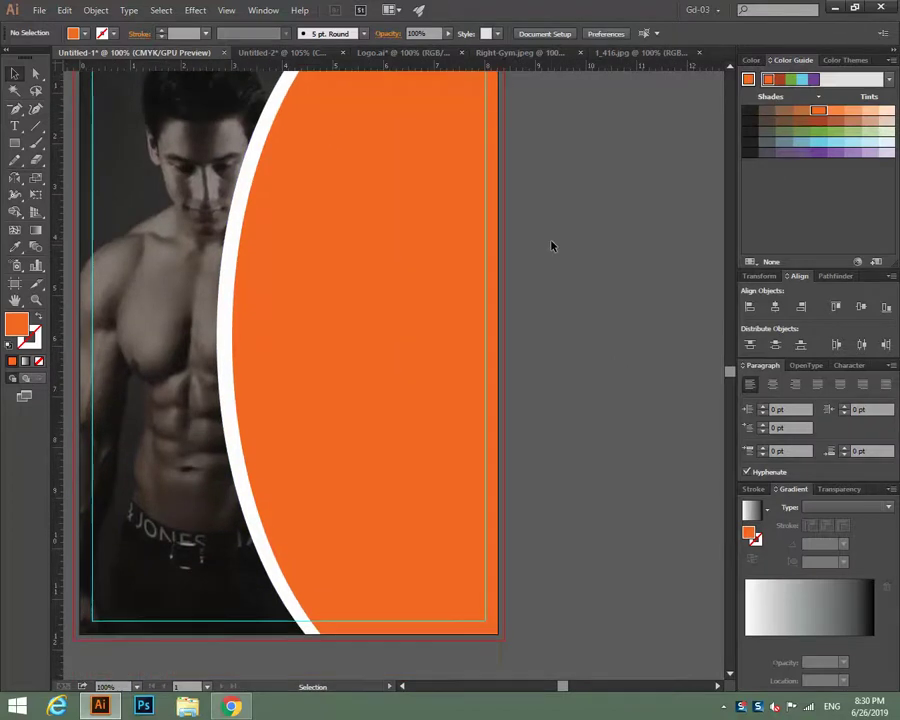
key(ctrl+minus)
scroll(542, 248, down, 1)
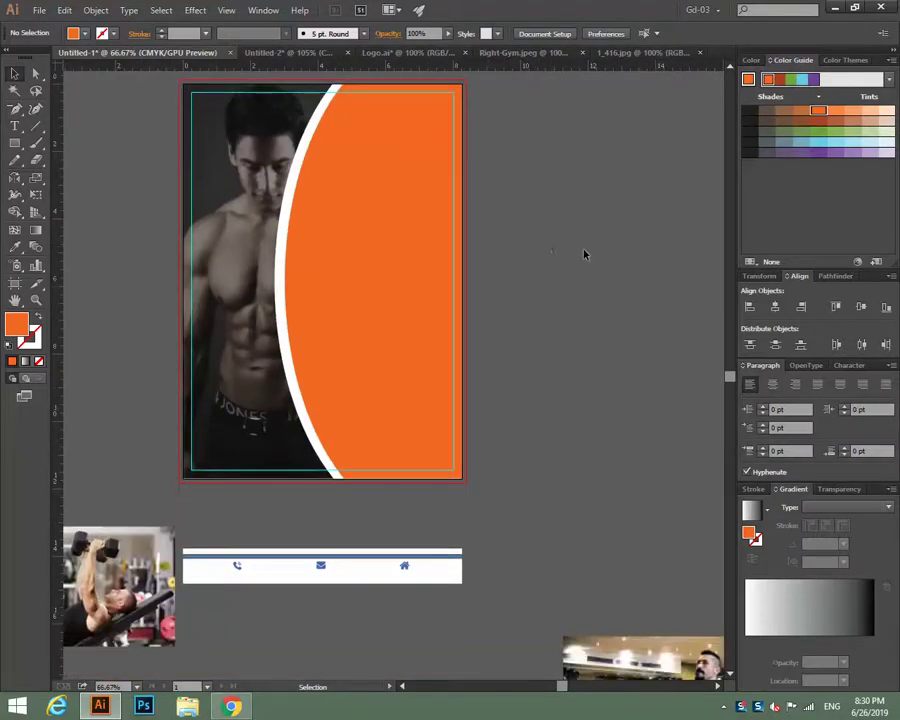
scroll(585, 254, up, 2)
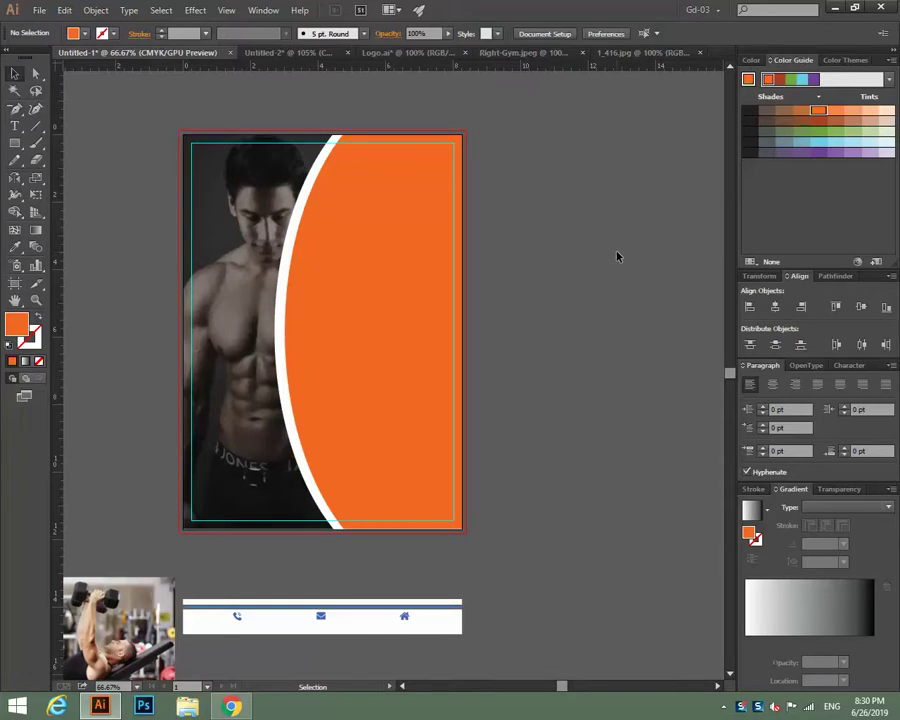
scroll(617, 257, down, 1)
Draw an orange circle with the Ellipse Tool, shrink it, and park it right of the flyer.
click(15, 145)
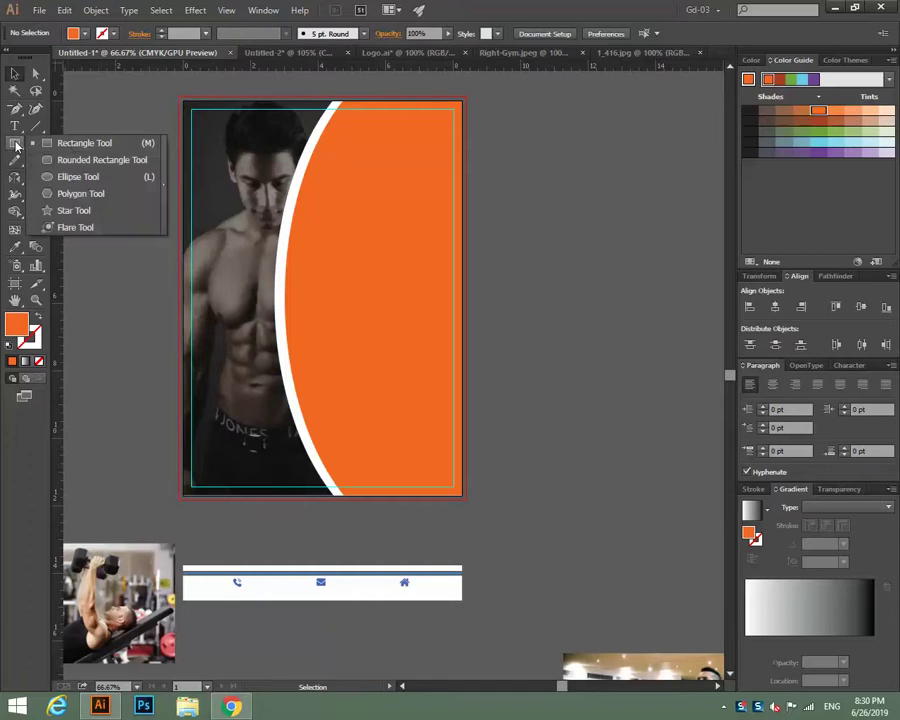
click(74, 176)
scroll(547, 286, down, 2)
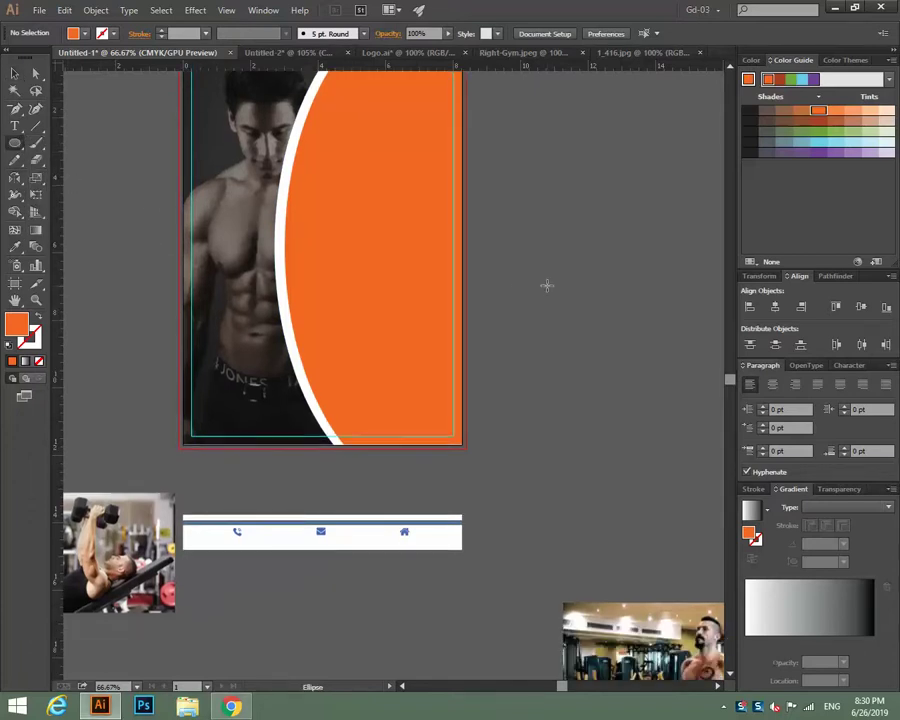
drag(547, 286, 594, 332)
click(14, 73)
scroll(706, 394, up, 3)
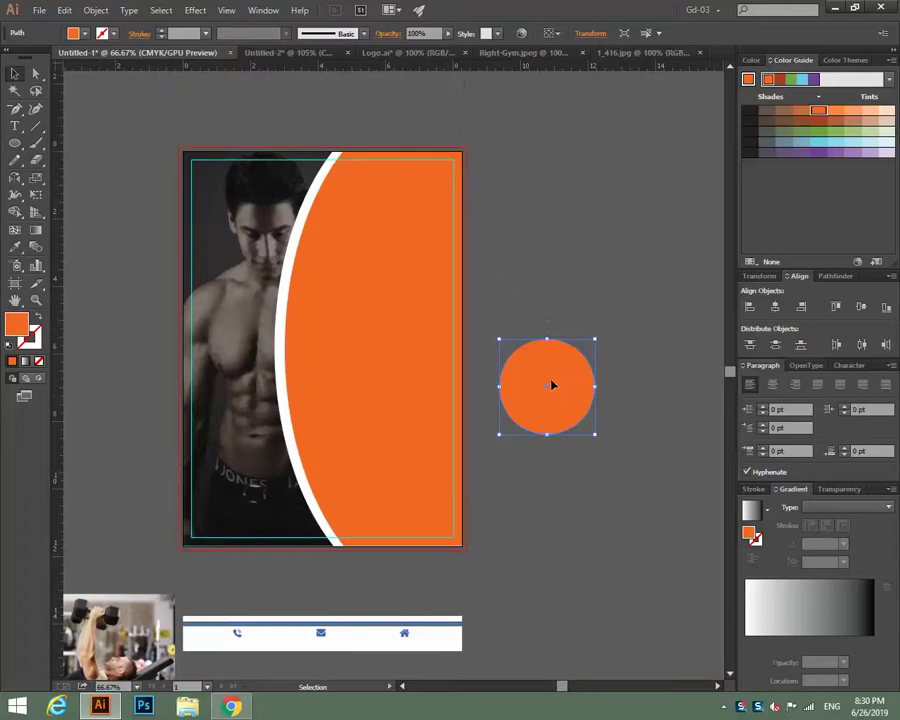
drag(525, 362, 311, 208)
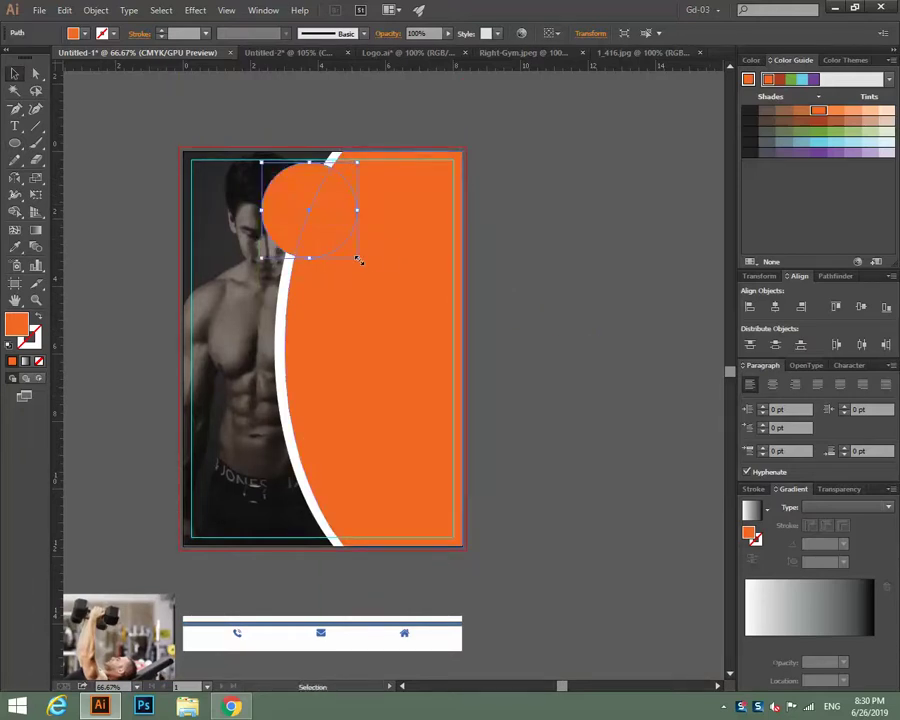
drag(359, 260, 592, 357)
click(586, 281)
click(318, 244)
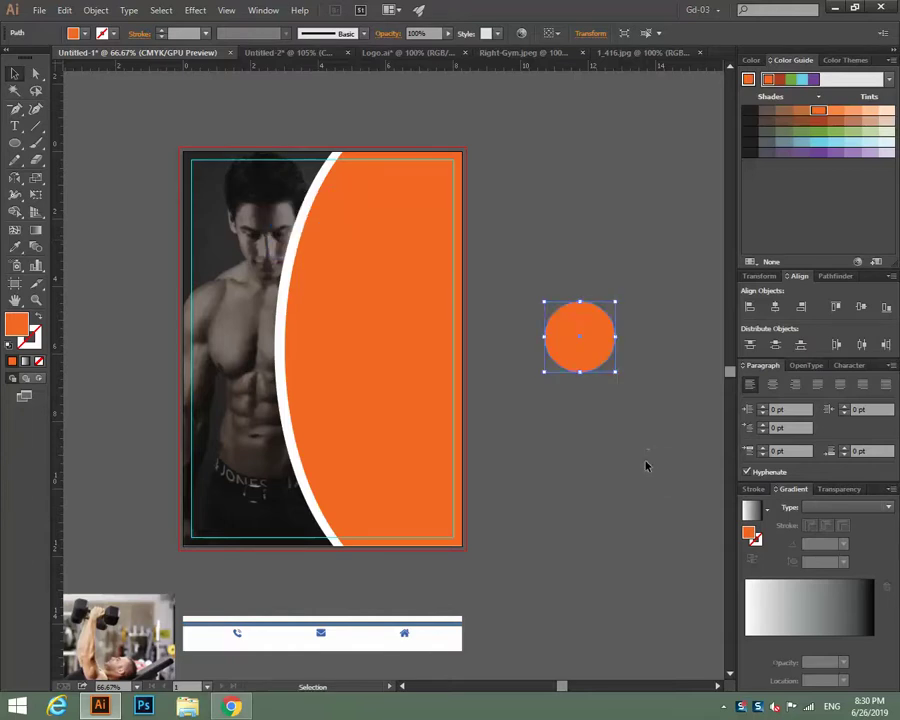
drag(644, 464, 546, 464)
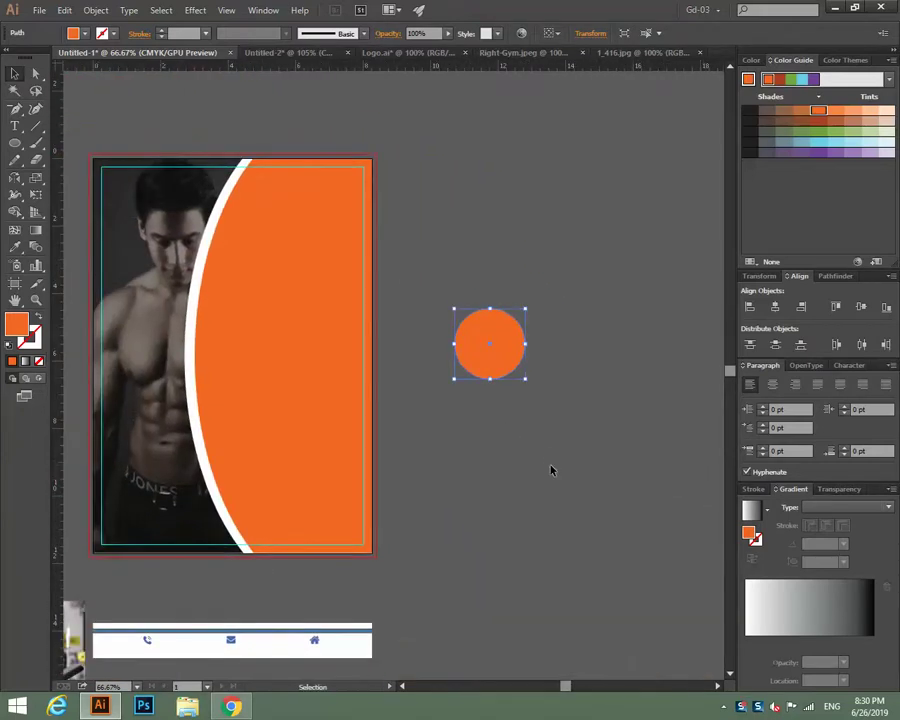
key(ctrl+shift+a)
Shrink the circle slightly about its centre and fill it green.
click(529, 348)
key(ctrl+equal)
key(ctrl+equal)
key(ctrl+equal)
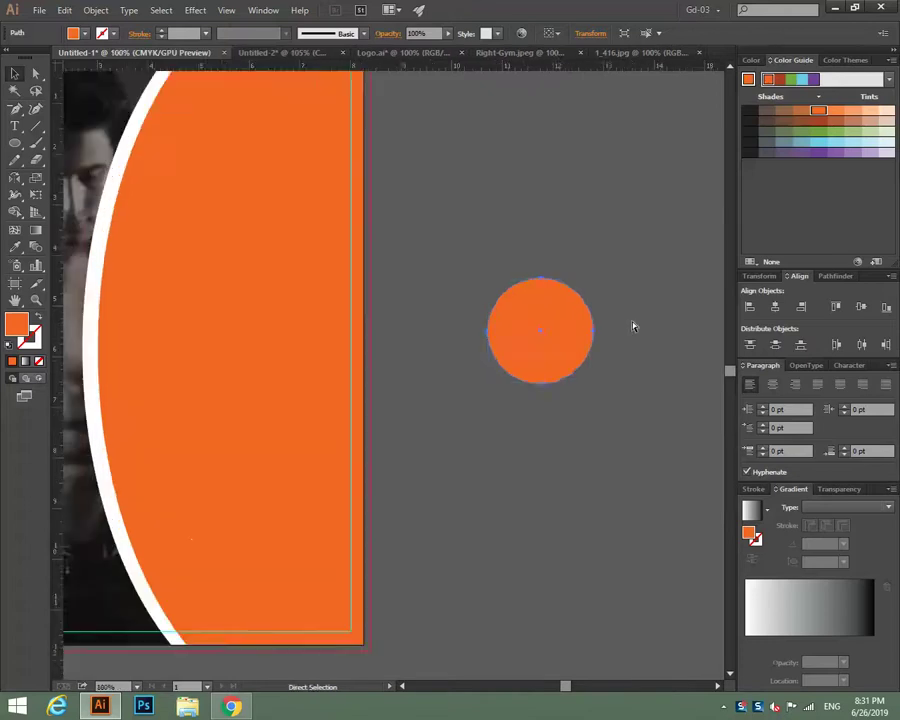
drag(453, 322, 199, 347)
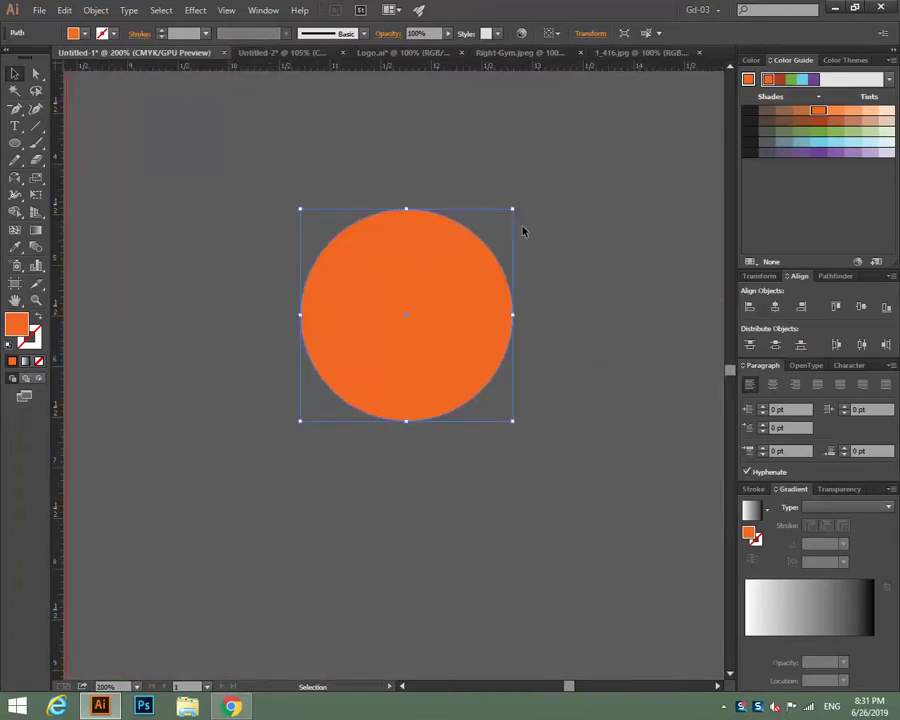
drag(514, 210, 507, 212)
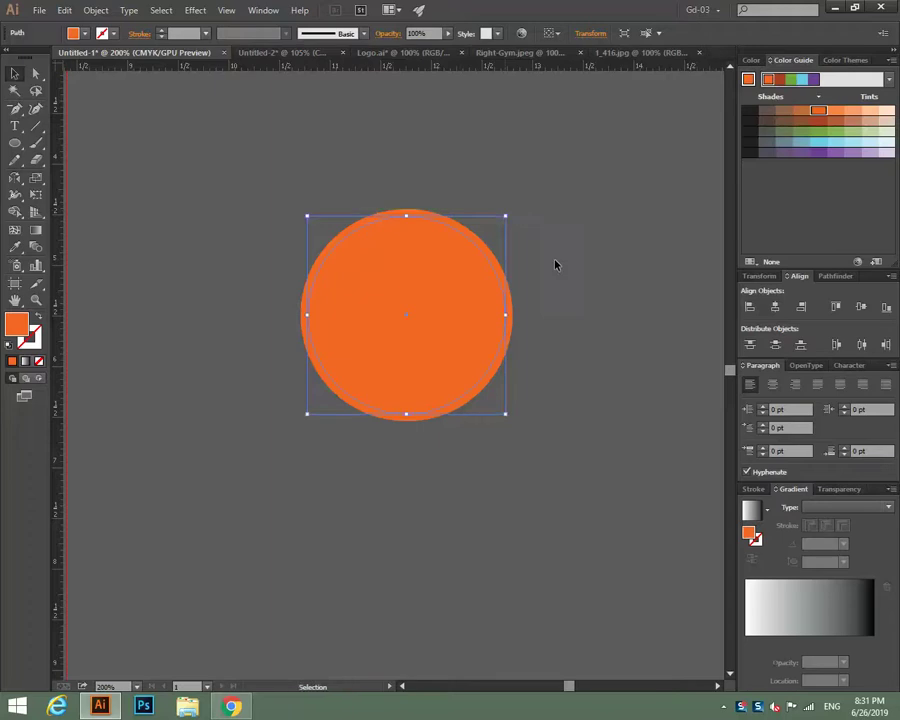
click(617, 195)
click(492, 250)
click(818, 133)
click(199, 188)
key(a)
key(ctrl+1)
Give the green circle a white outline.
key(ctrl+minus)
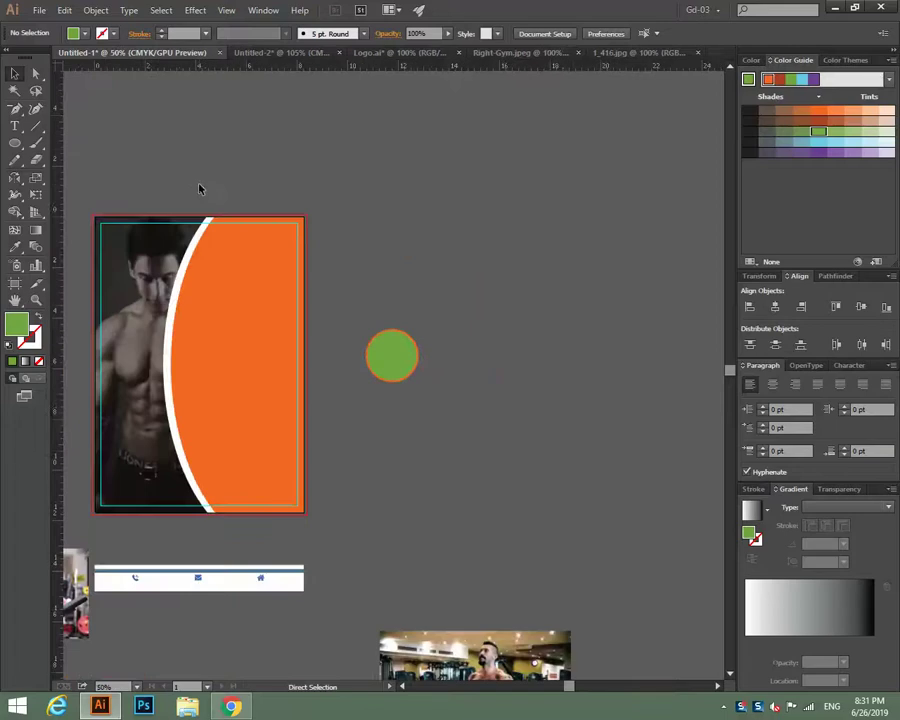
key(v)
scroll(570, 304, down, 2)
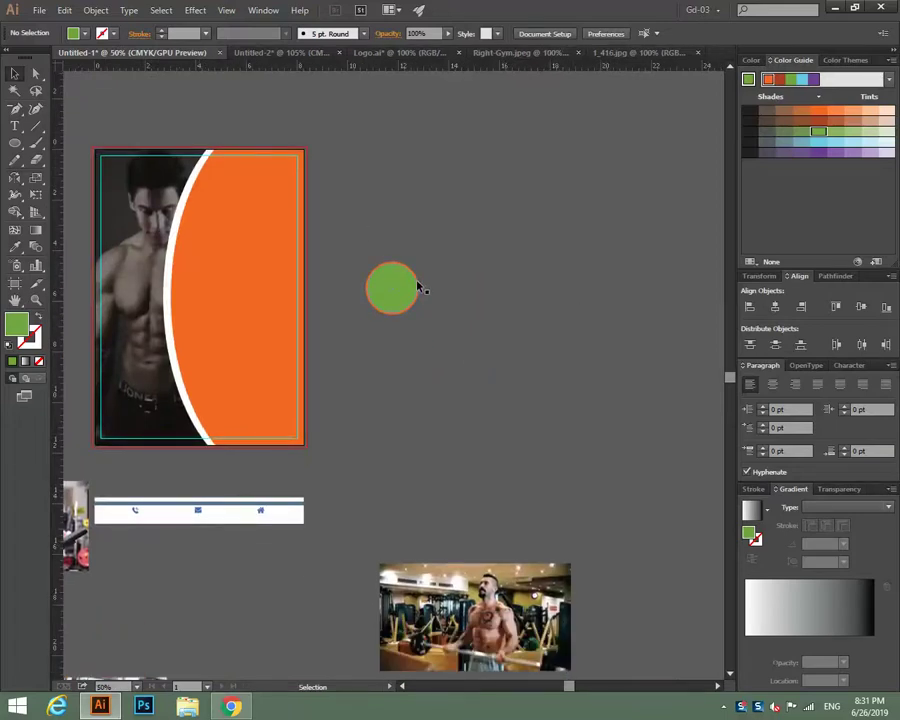
click(418, 285)
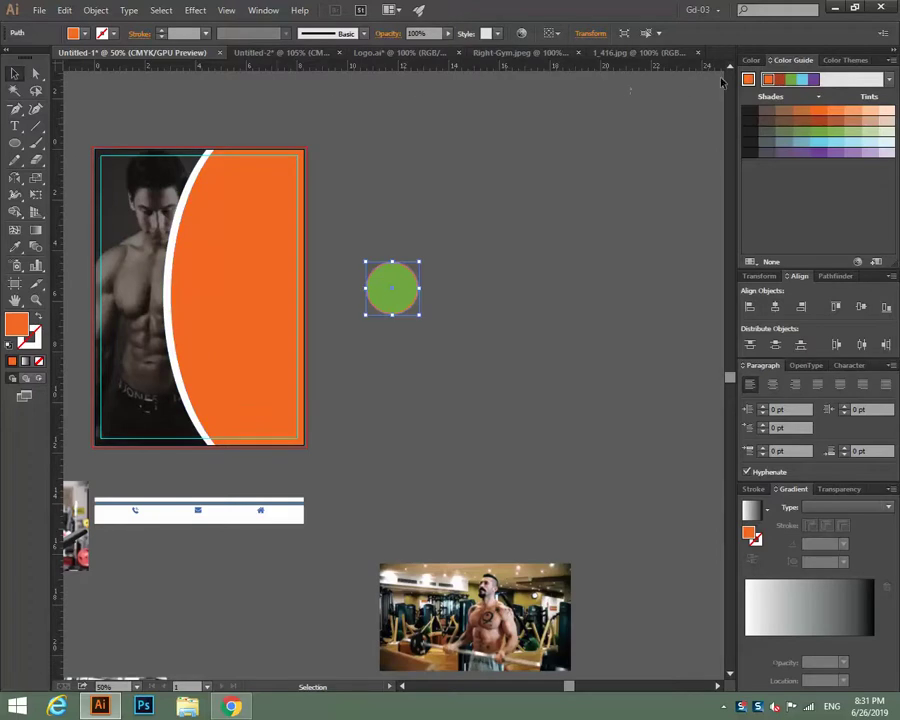
click(751, 60)
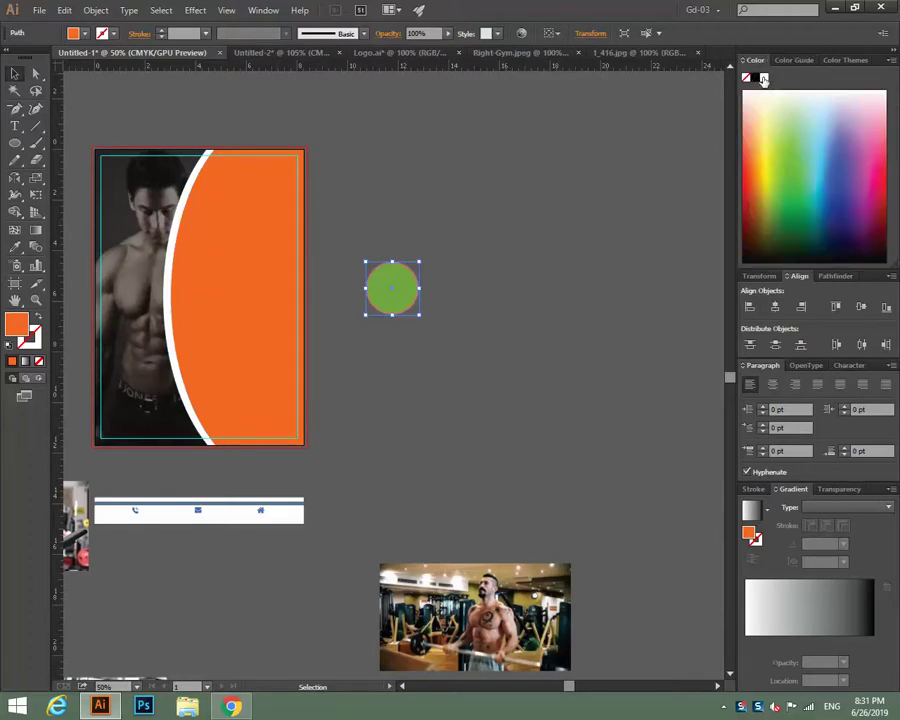
click(763, 78)
click(497, 212)
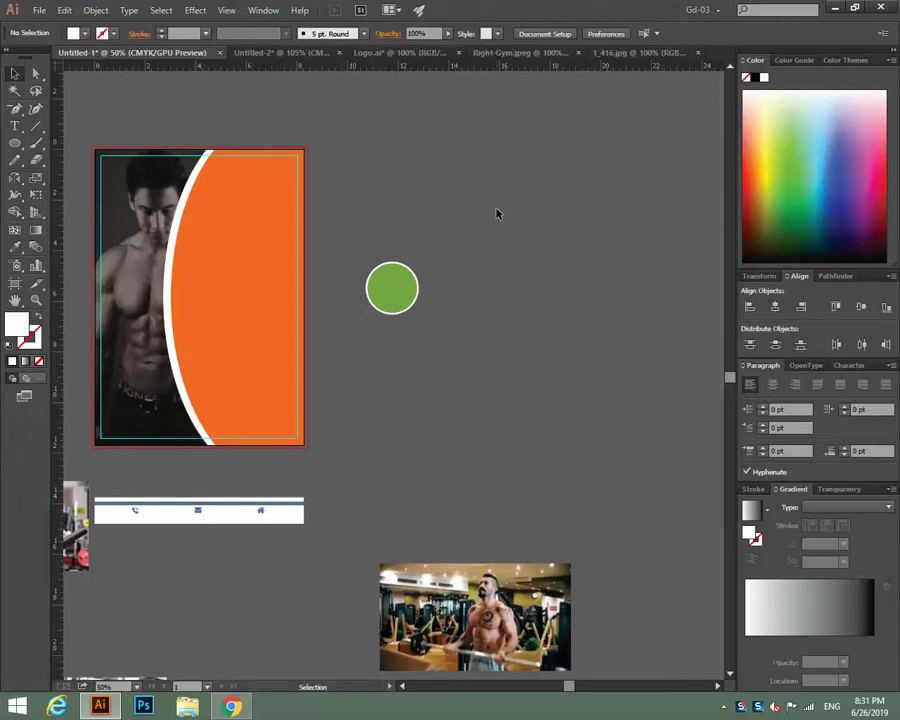
scroll(497, 213, down, 1)
scroll(497, 213, up, 1)
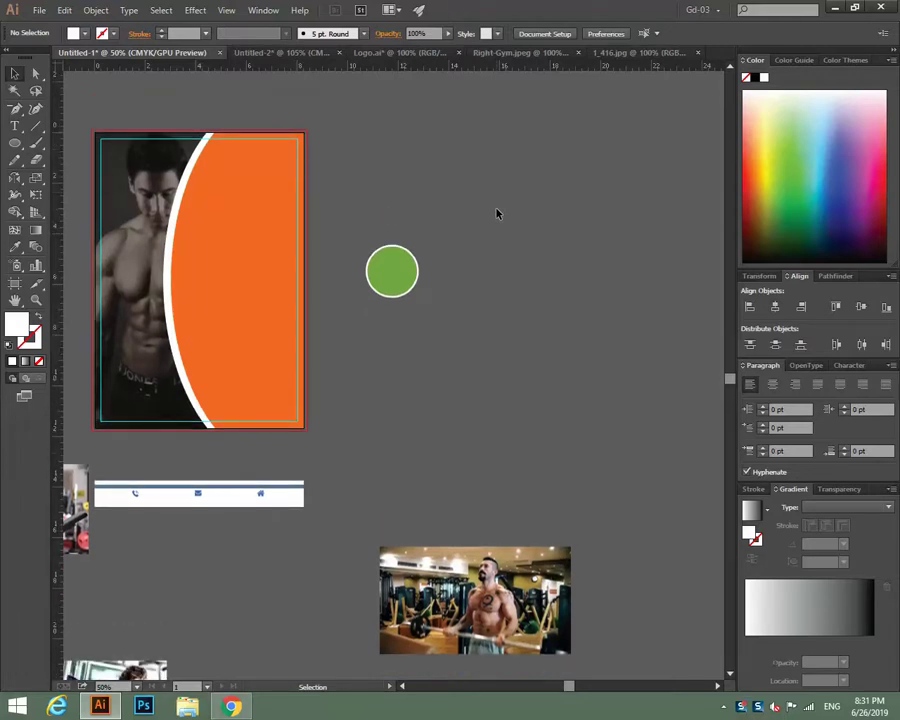
scroll(497, 213, down, 1)
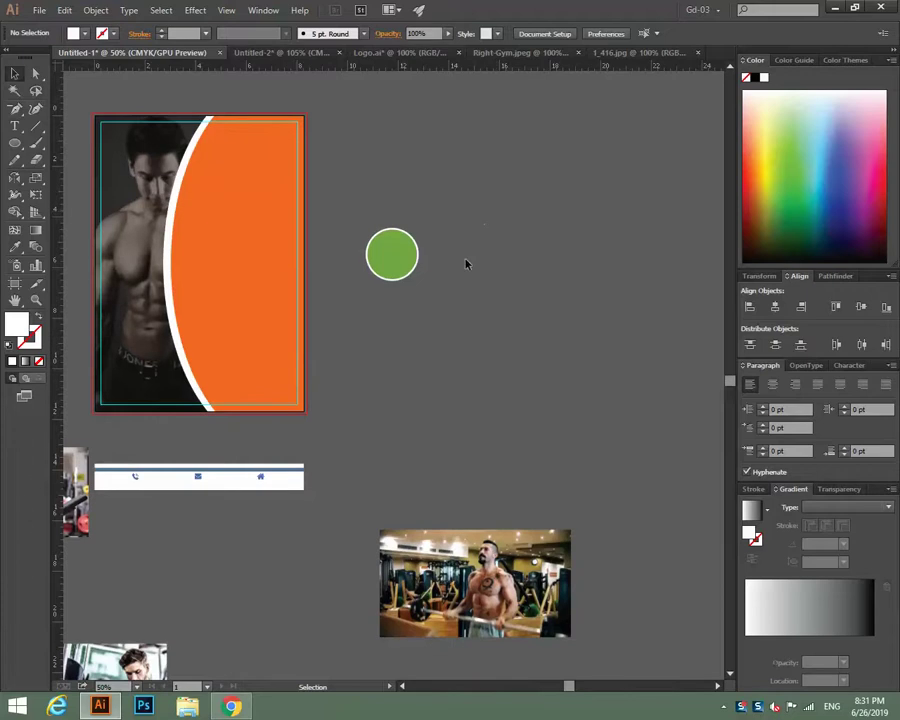
click(401, 256)
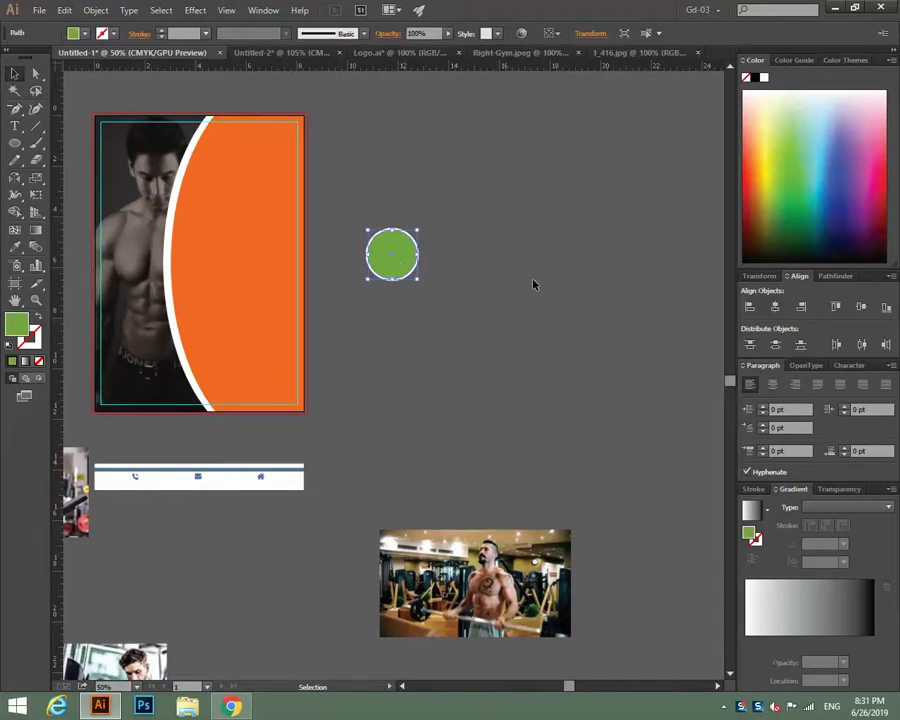
key(a)
key(v)
Scale down the photo of the man in the black shirt.
click(470, 580)
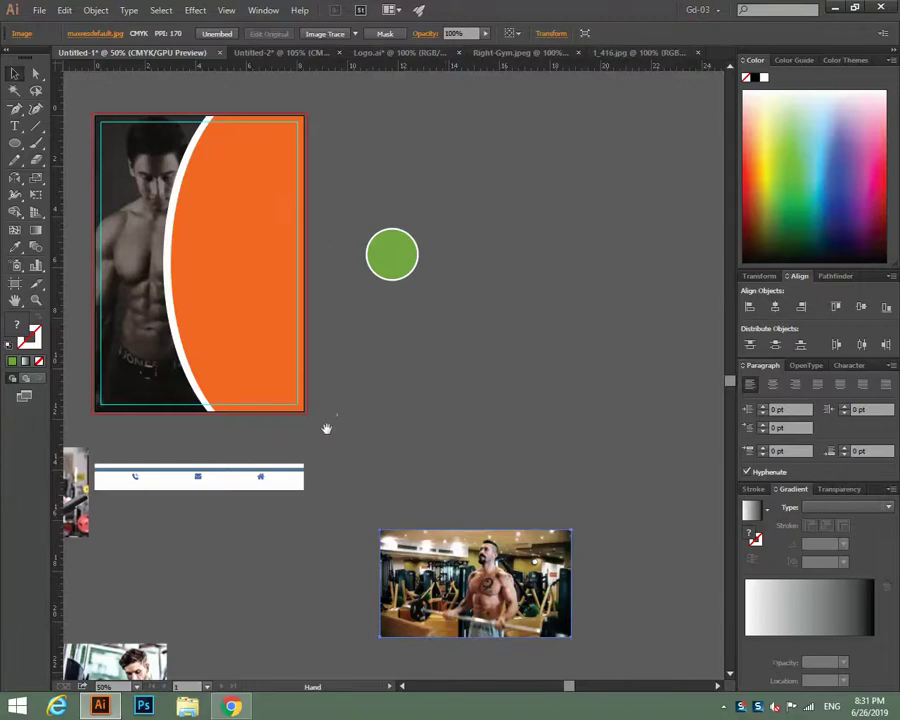
drag(325, 427, 512, 316)
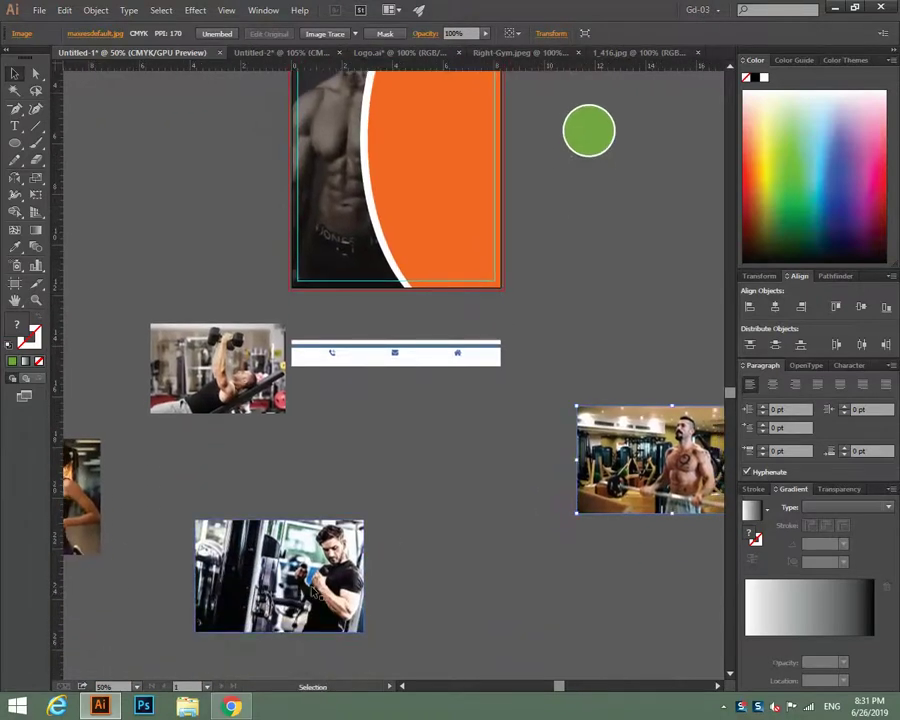
click(360, 628)
drag(364, 634, 332, 611)
click(519, 400)
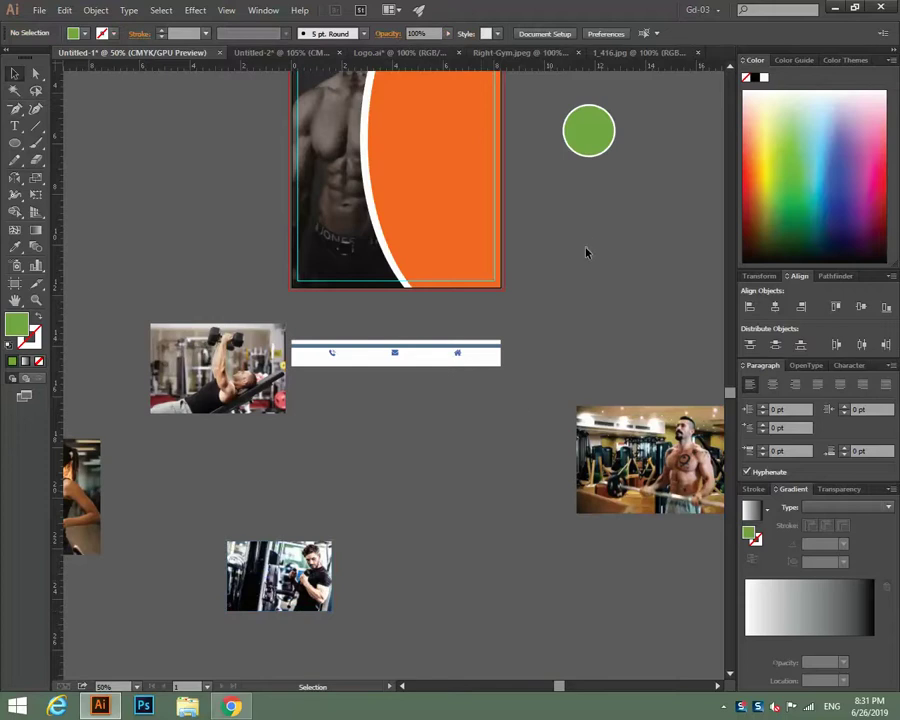
scroll(587, 253, right, 6)
scroll(587, 253, up, 3)
Copy the green circle to the right and repeat with Ctrl+D to make a row.
click(350, 236)
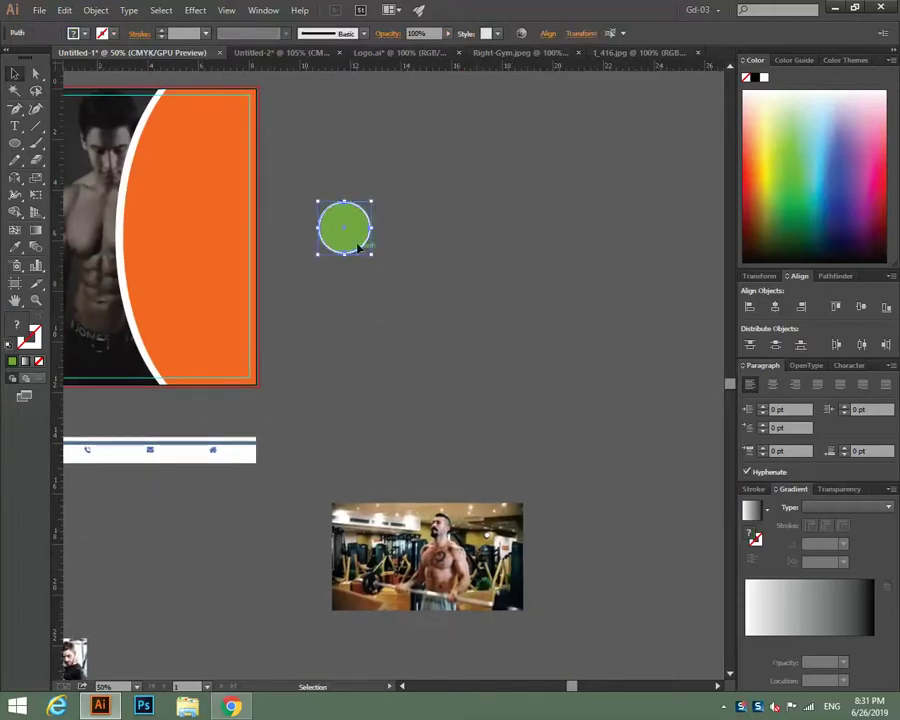
drag(352, 240, 424, 240)
key(ctrl+d)
key(ctrl+d)
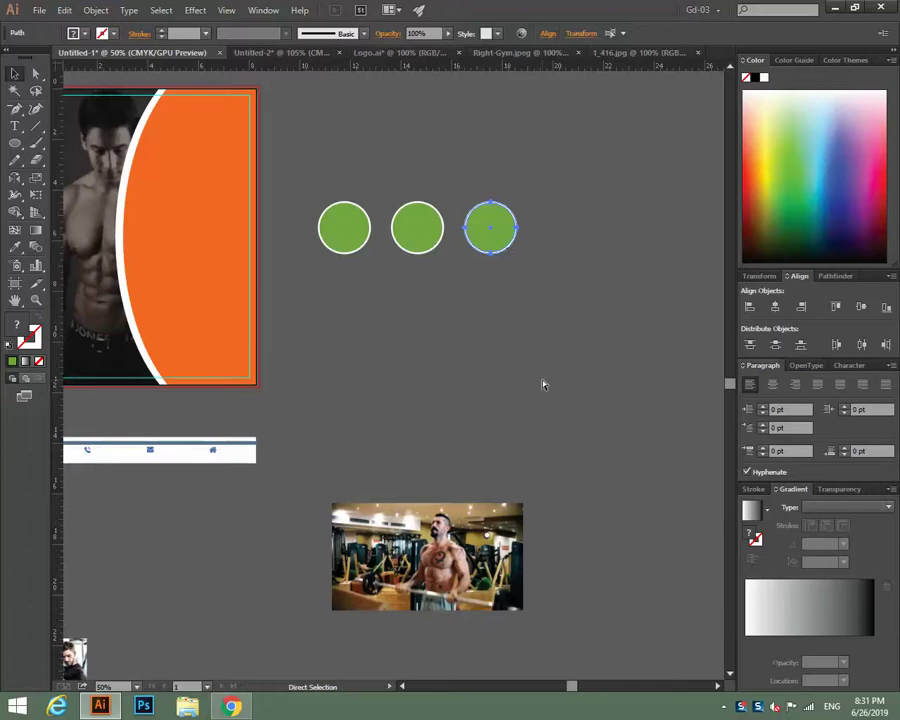
key(v)
Select the four circles to check them, undoing an accidental fill swap.
click(381, 254)
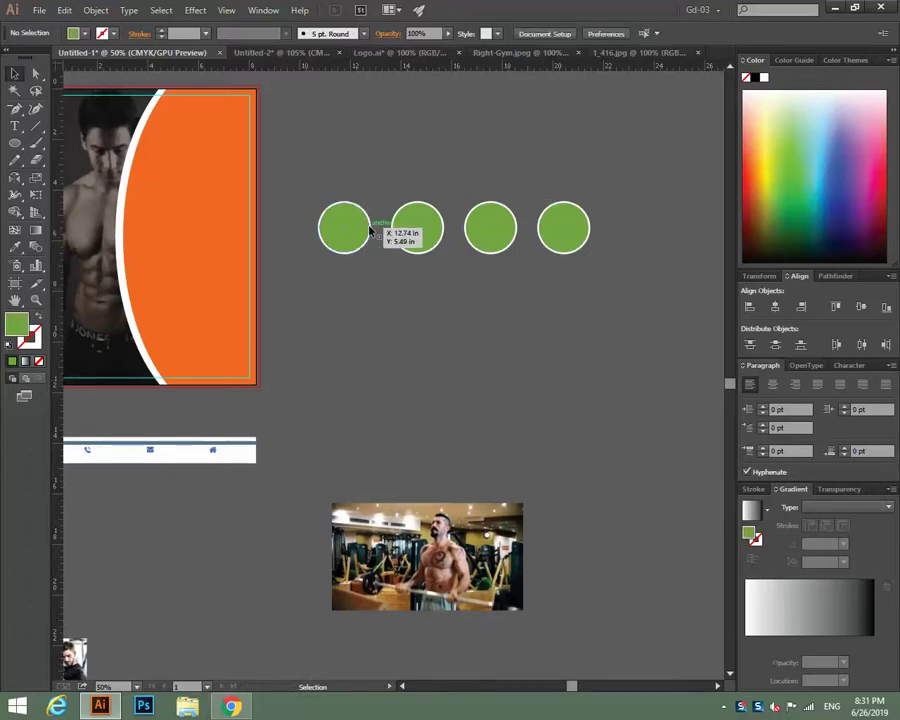
click(372, 232)
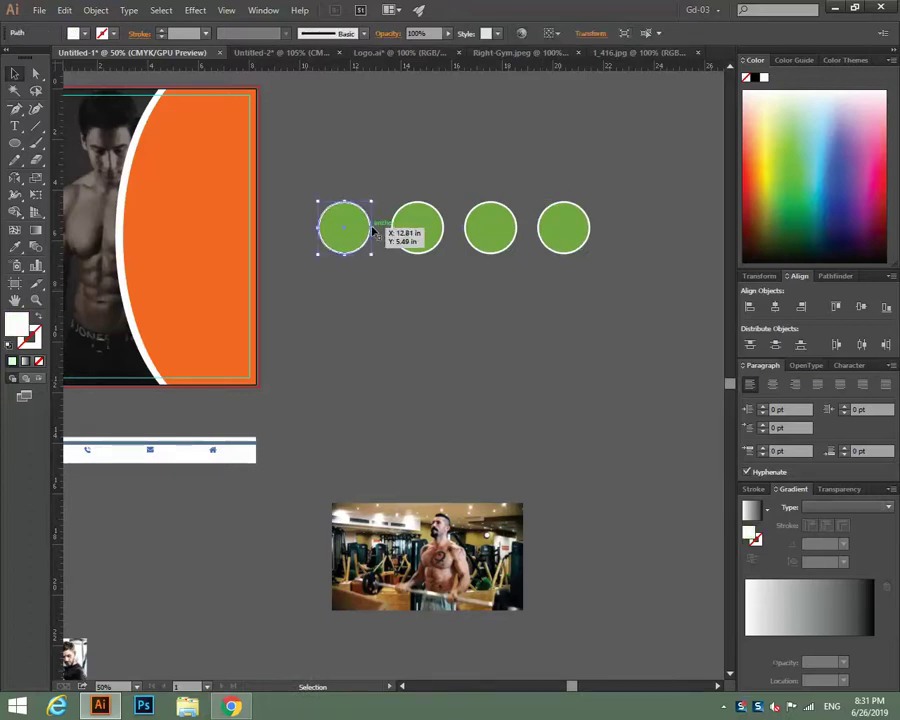
shift+click(433, 250)
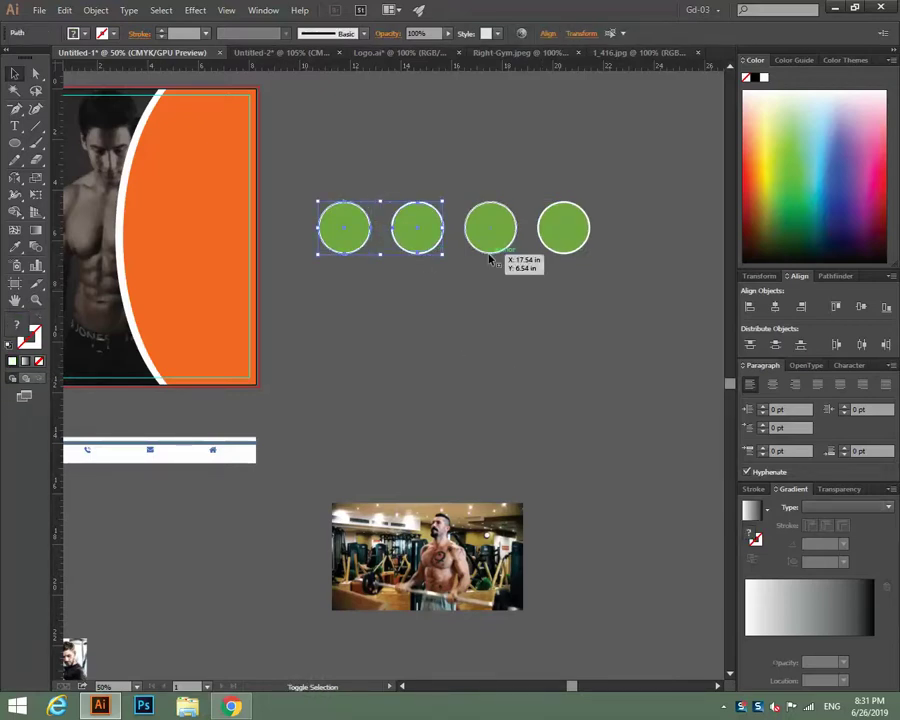
shift+click(490, 255)
shift+click(566, 253)
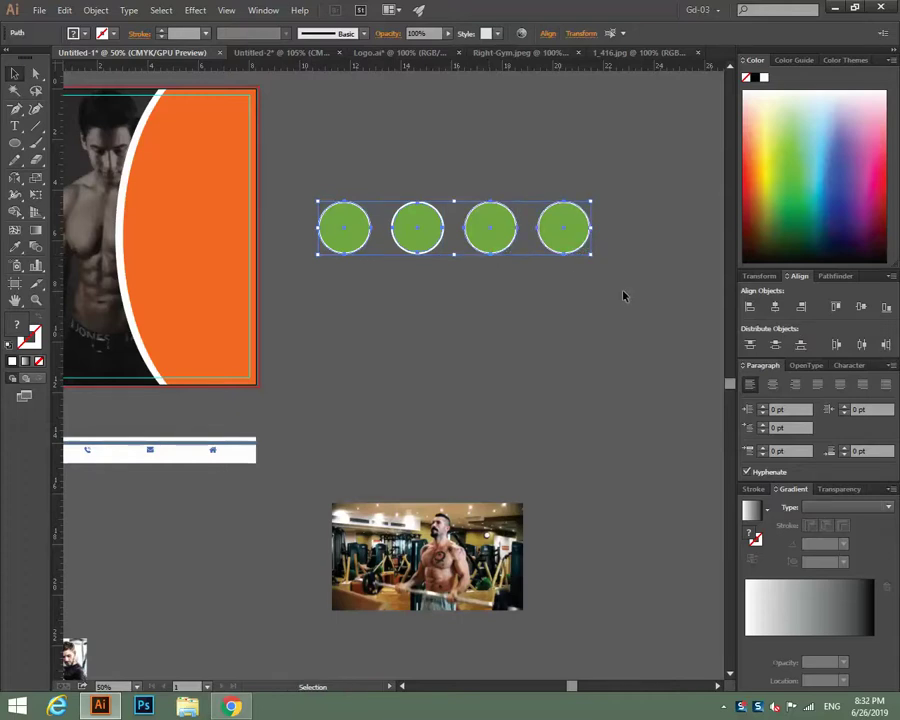
key(a)
key(ctrl+z)
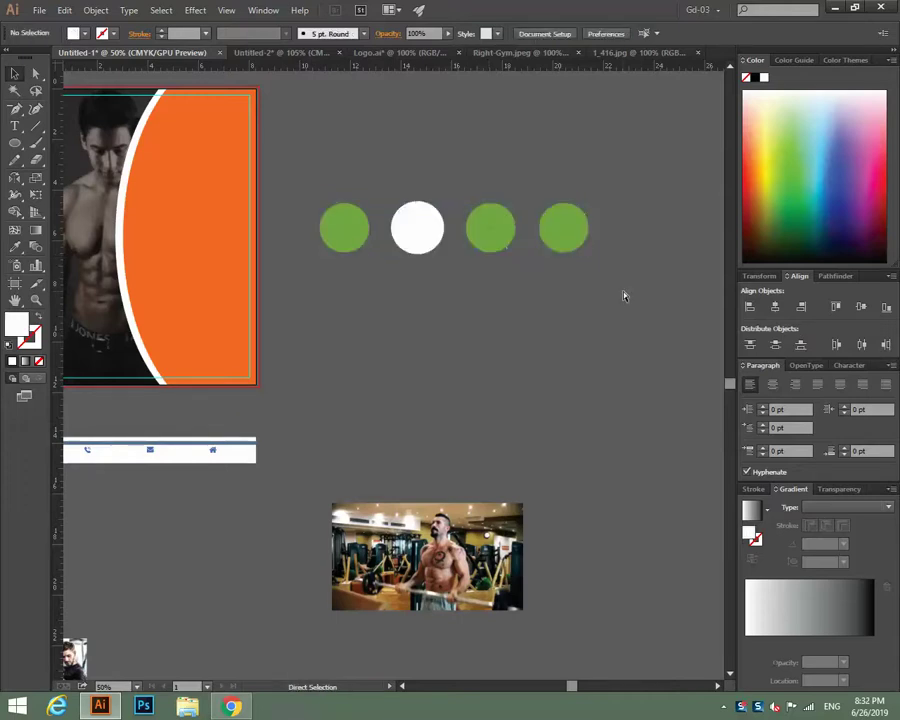
key(ctrl+shift+z)
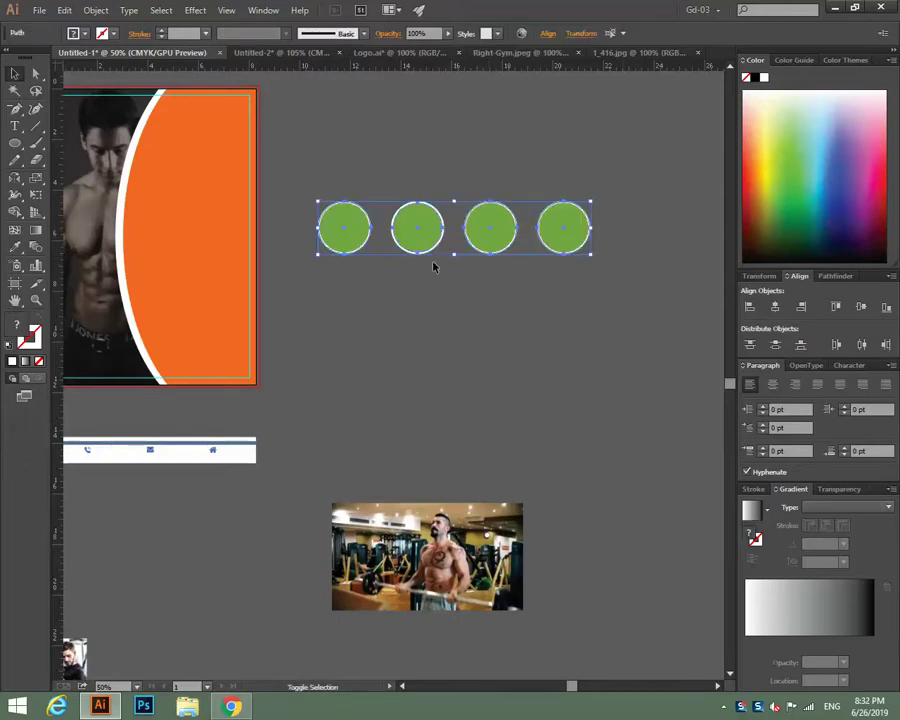
shift+click(434, 255)
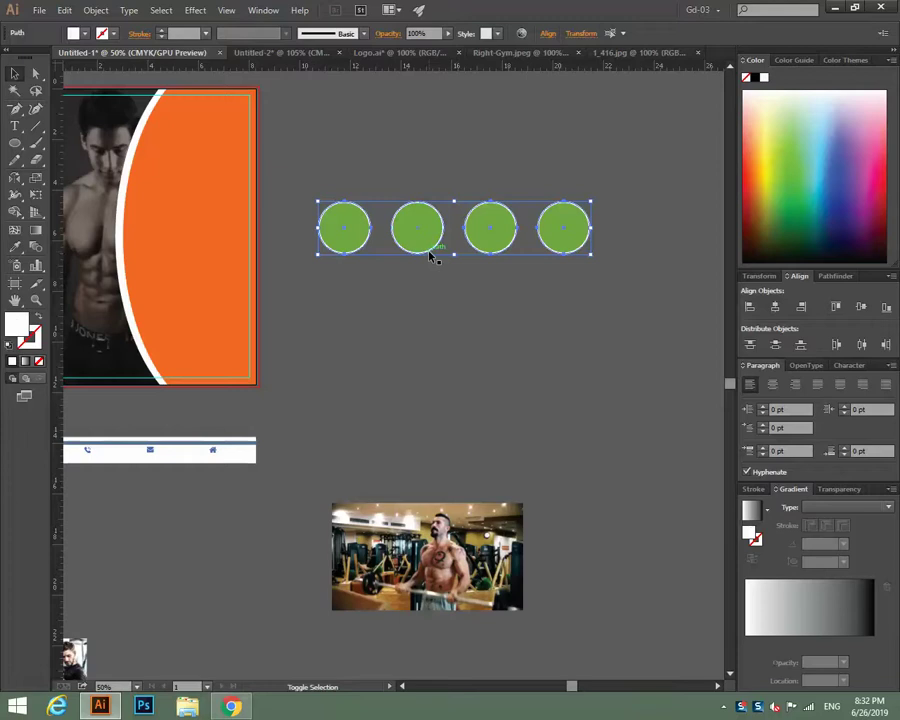
click(520, 343)
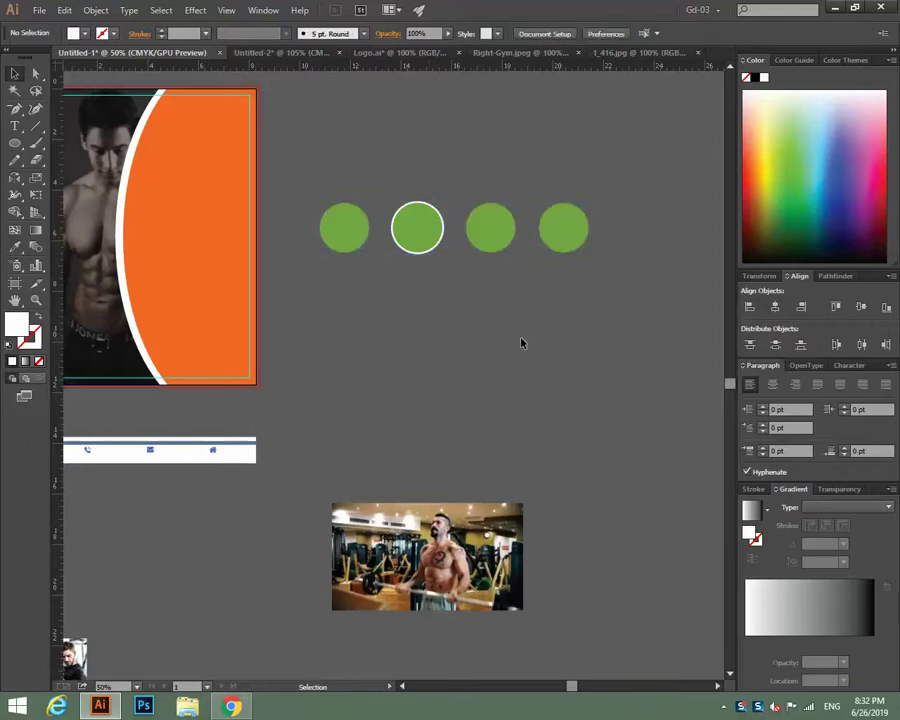
click(428, 253)
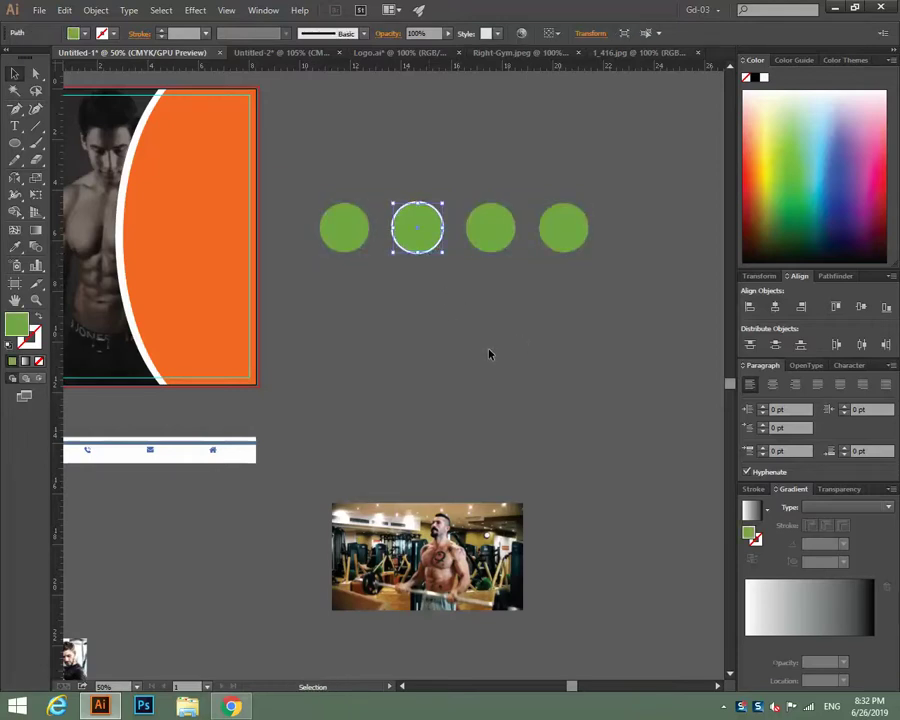
click(436, 253)
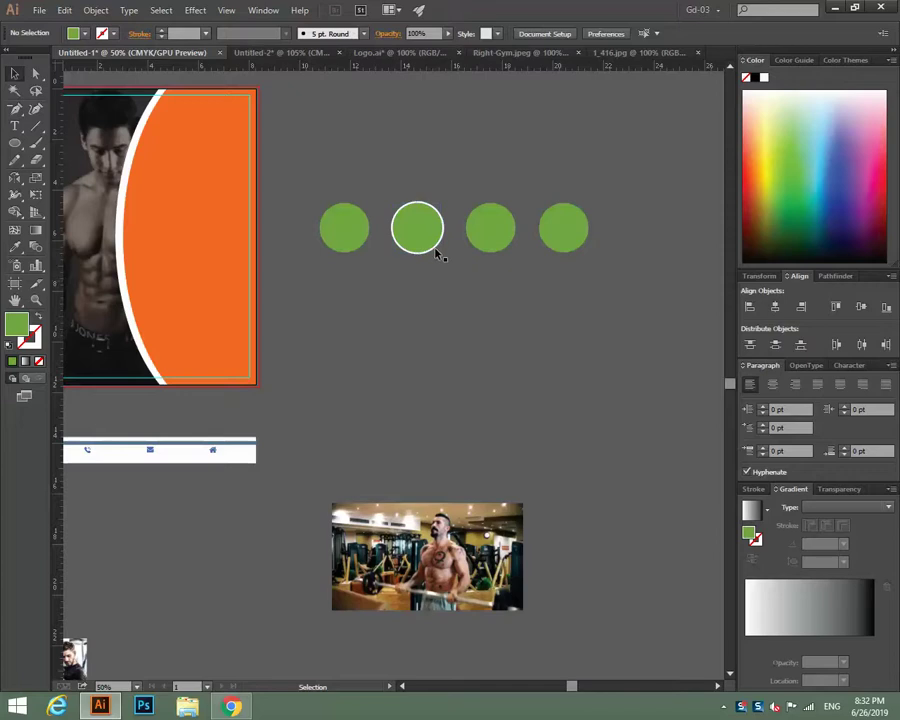
click(432, 253)
key(ctrl+=)
key(ctrl+=)
key(ctrl+=)
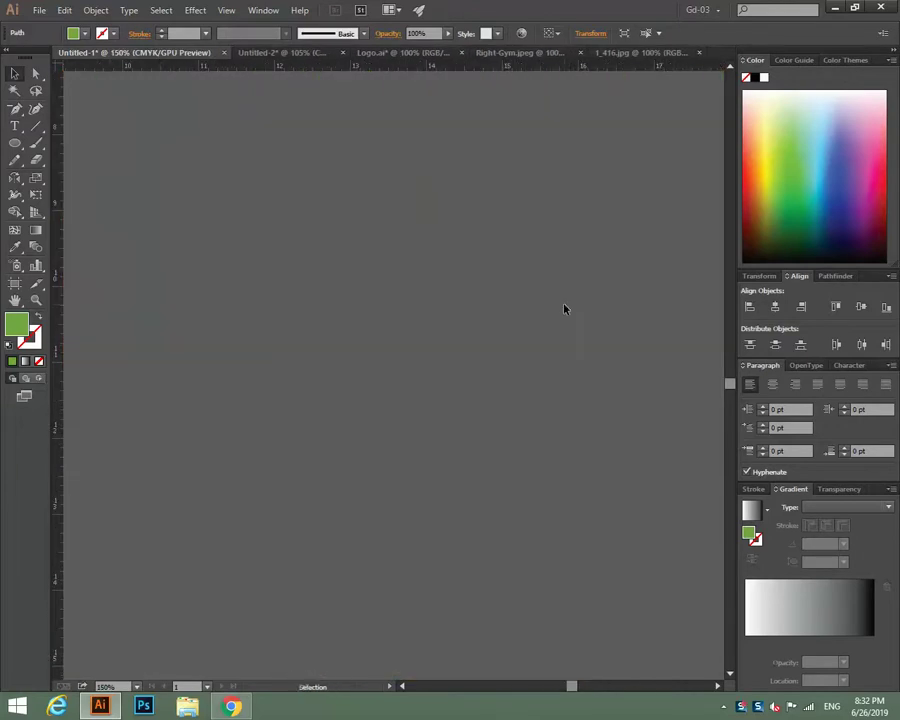
scroll(424, 484, up, 5)
click(420, 413)
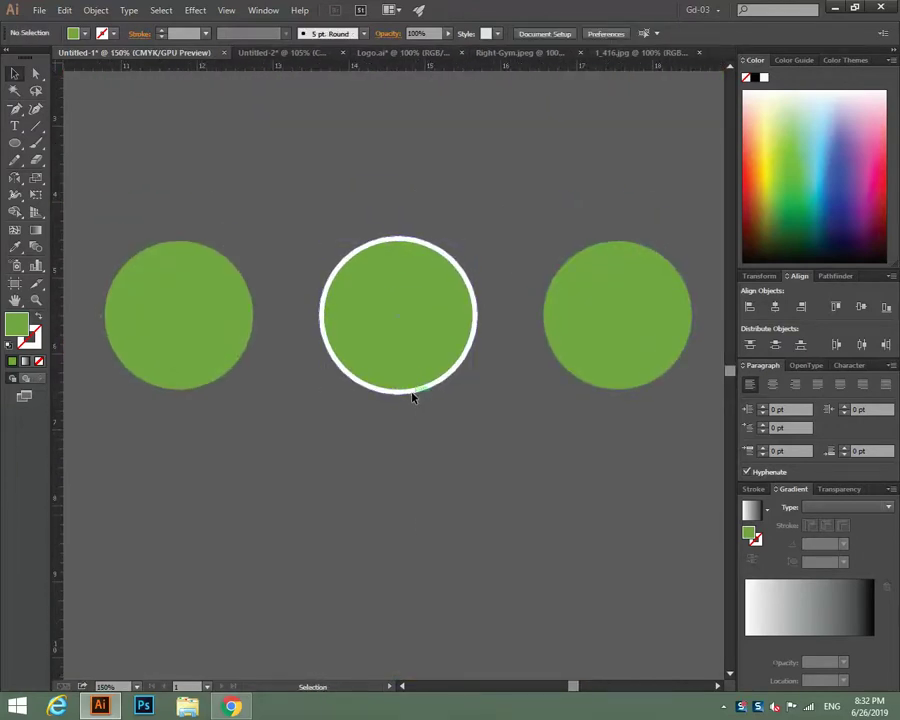
click(412, 397)
key(a)
click(466, 464)
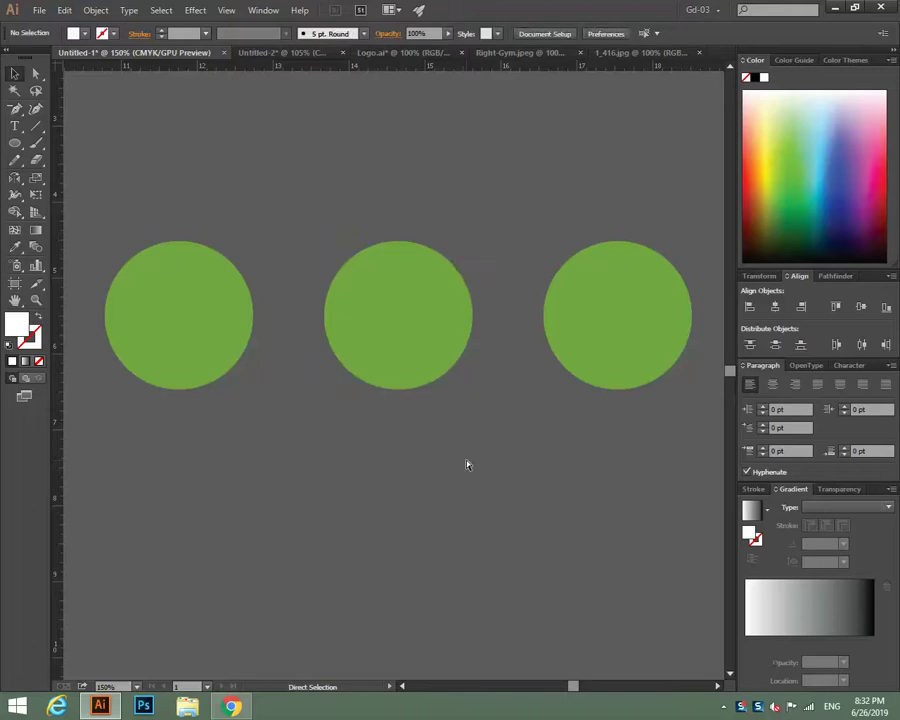
key(v)
key(ctrl+minus)
key(ctrl+minus)
key(ctrl+minus)
key(ctrl+minus)
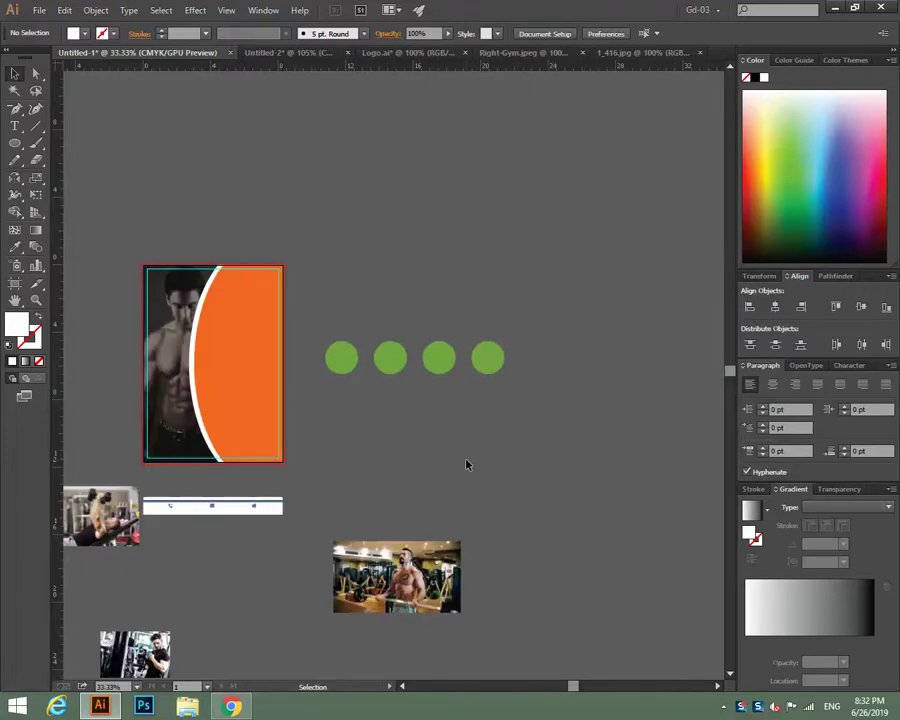
key(ctrl+plus)
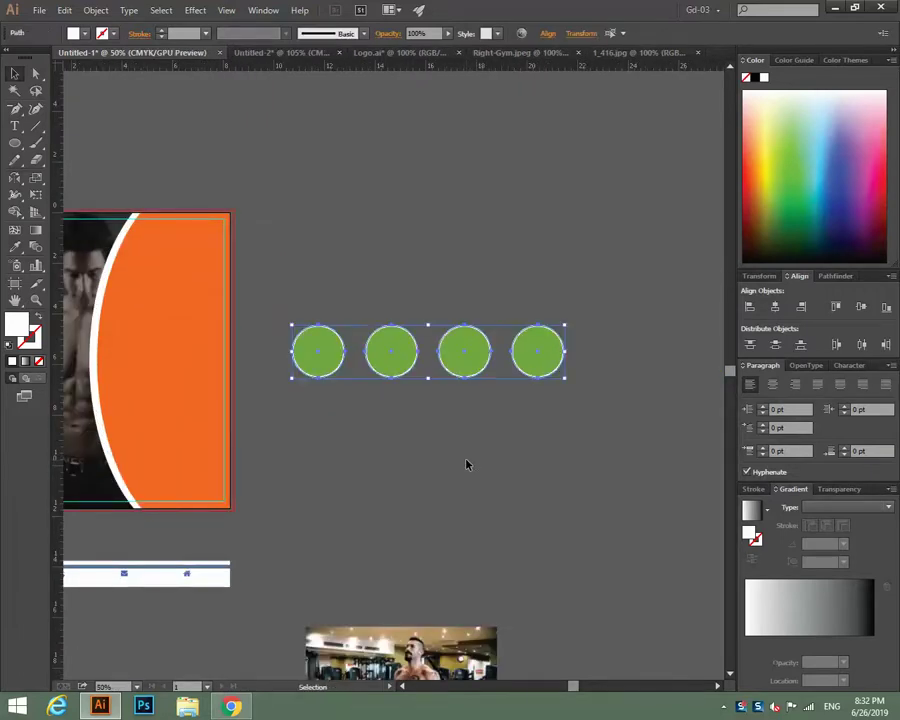
Resize the first circle and enlarge the third and fourth circles, the fourth to about 3.07 in.
key(ctrl+shift+a)
click(303, 349)
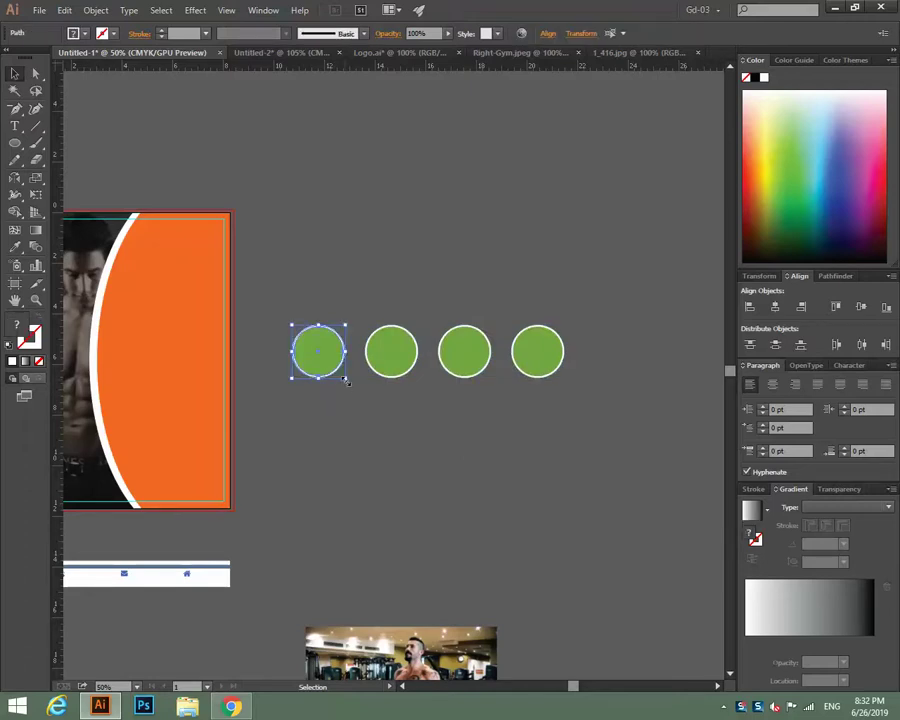
drag(346, 381, 343, 378)
click(436, 434)
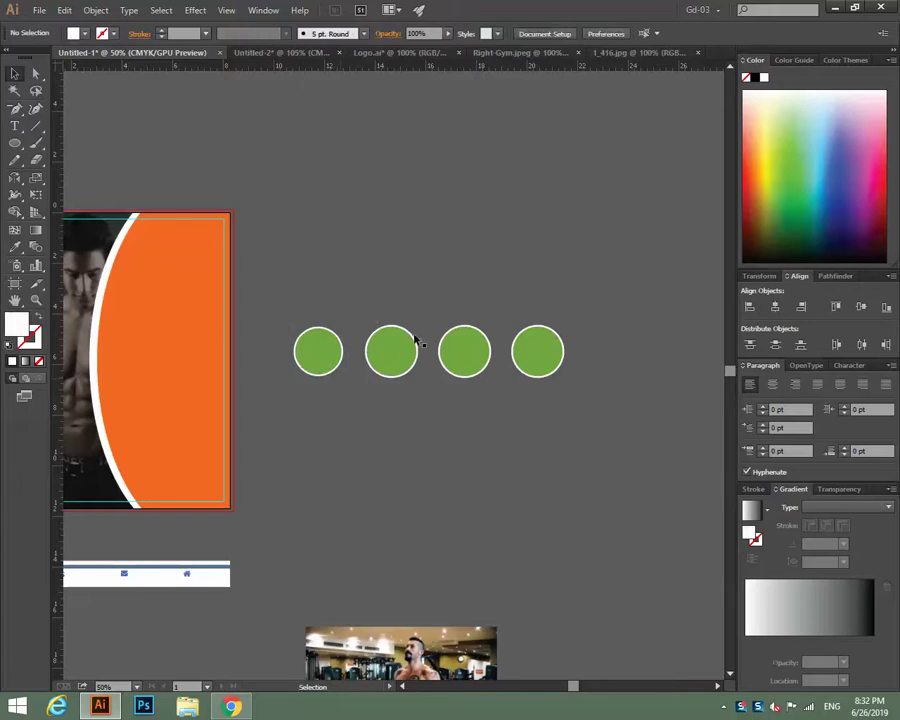
click(485, 372)
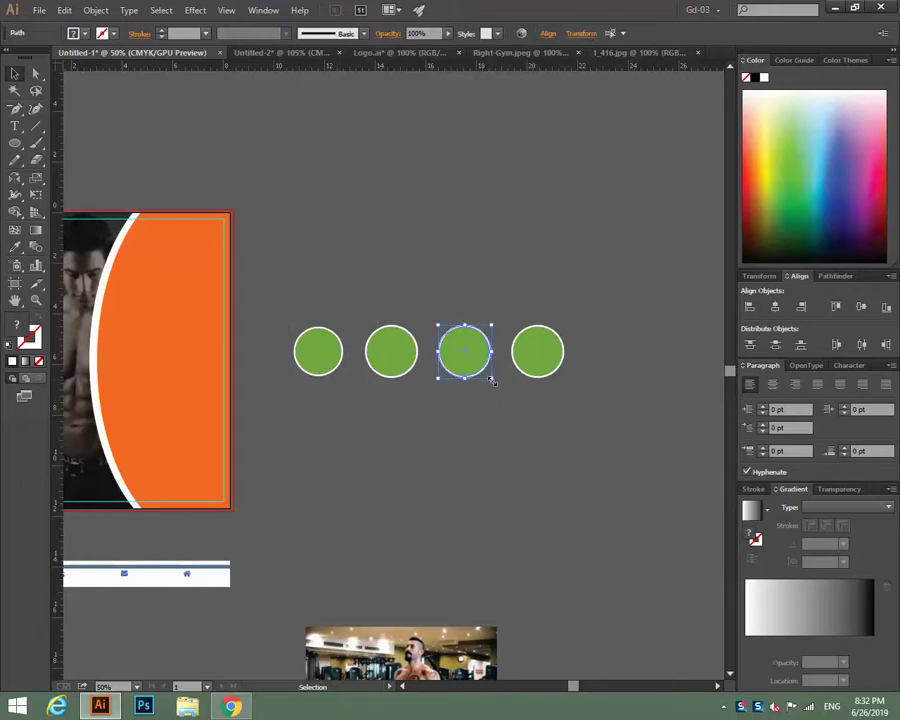
drag(491, 379, 496, 384)
click(565, 389)
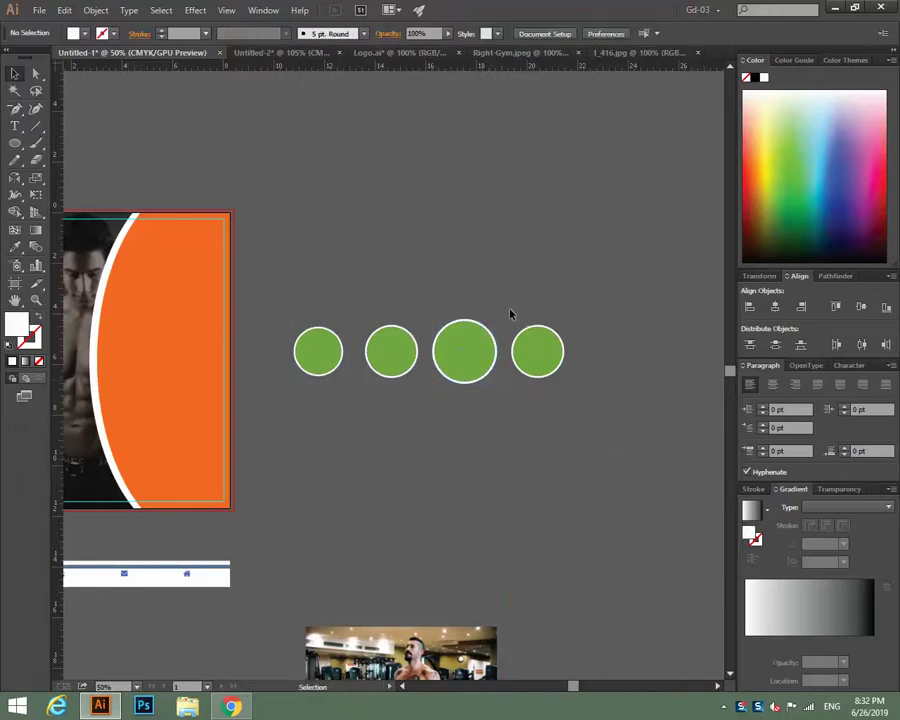
click(537, 352)
drag(566, 378, 578, 395)
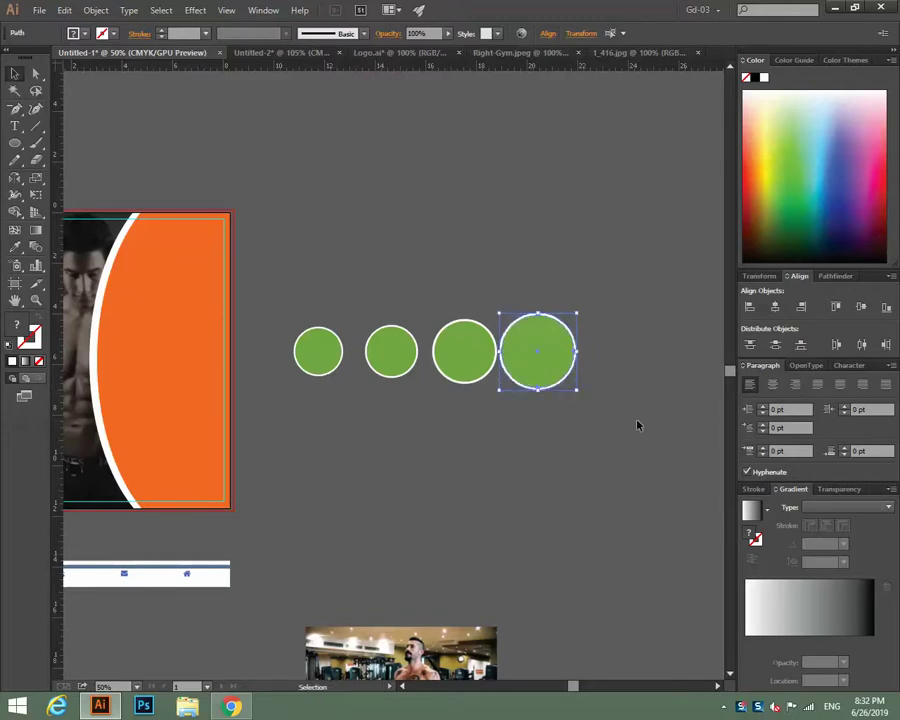
click(637, 425)
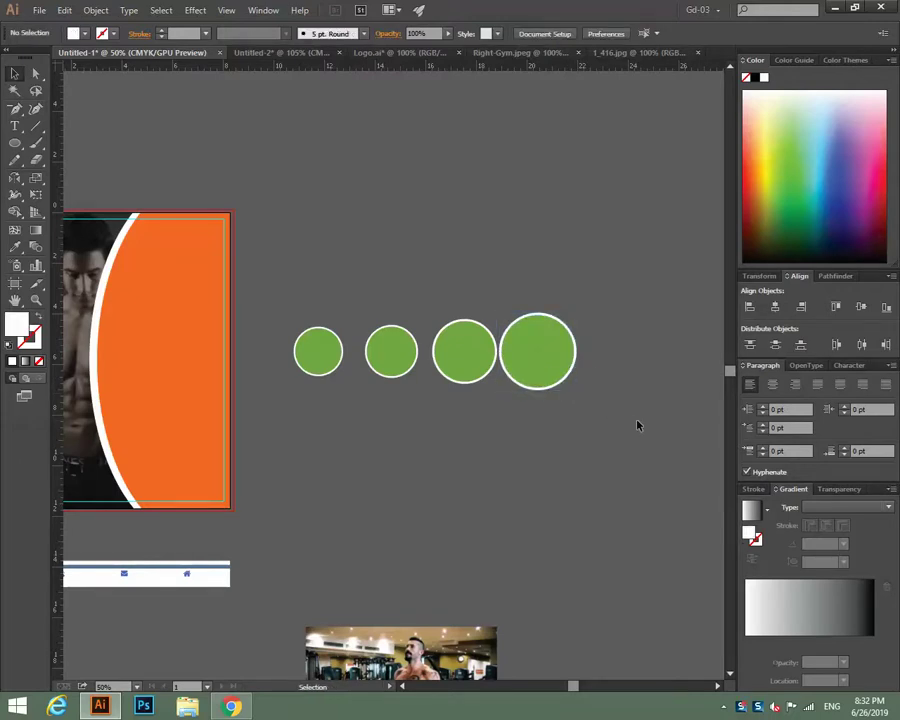
Enlarge the second circle to about 2.56 in, then undo that enlargement.
drag(454, 458, 495, 400)
click(448, 297)
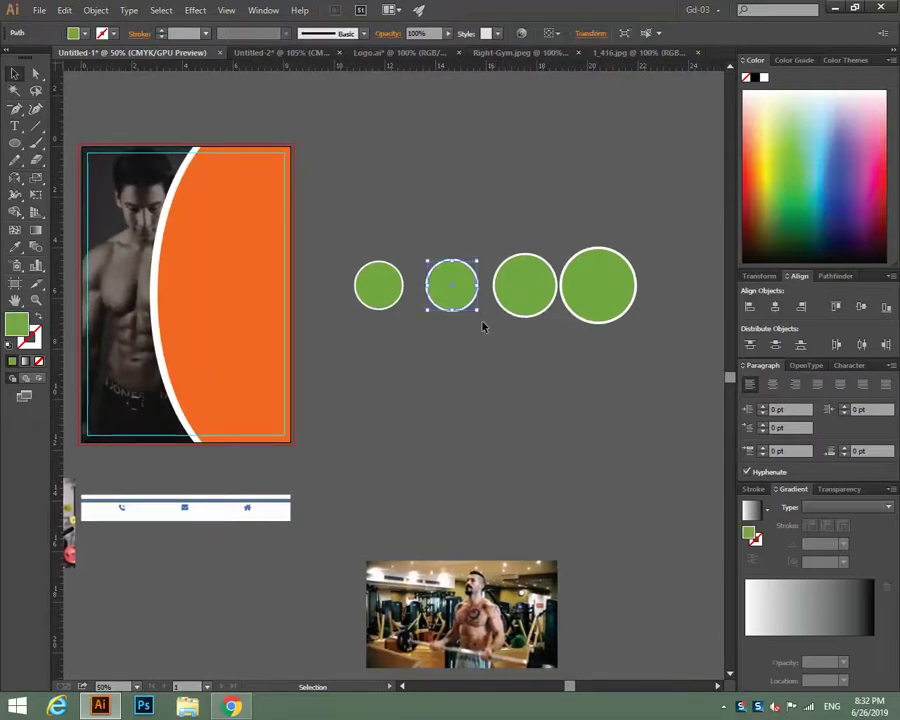
click(324, 248)
drag(440, 239, 482, 318)
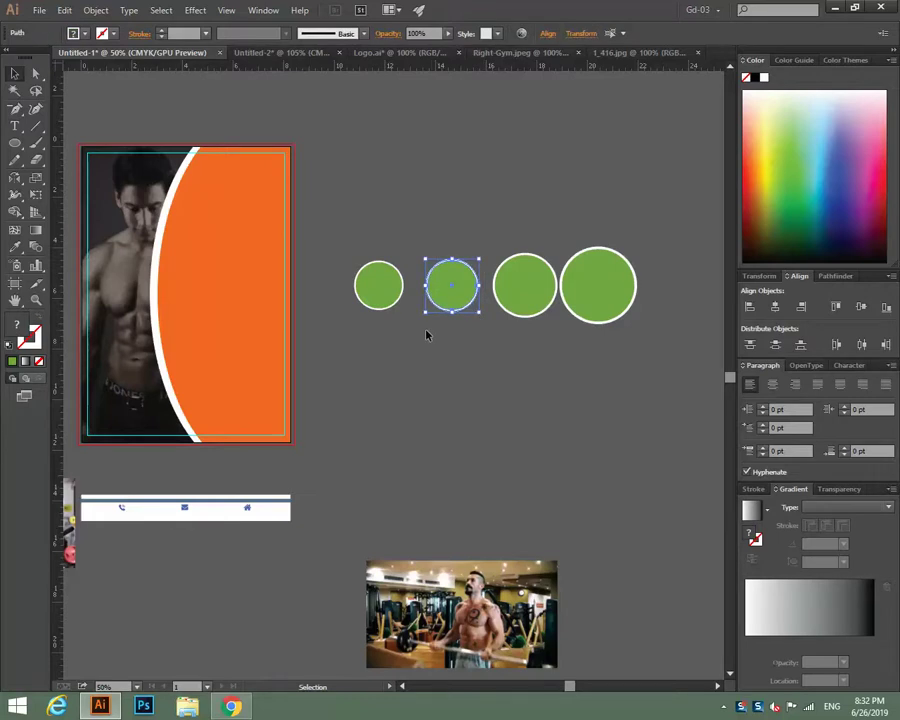
click(539, 324)
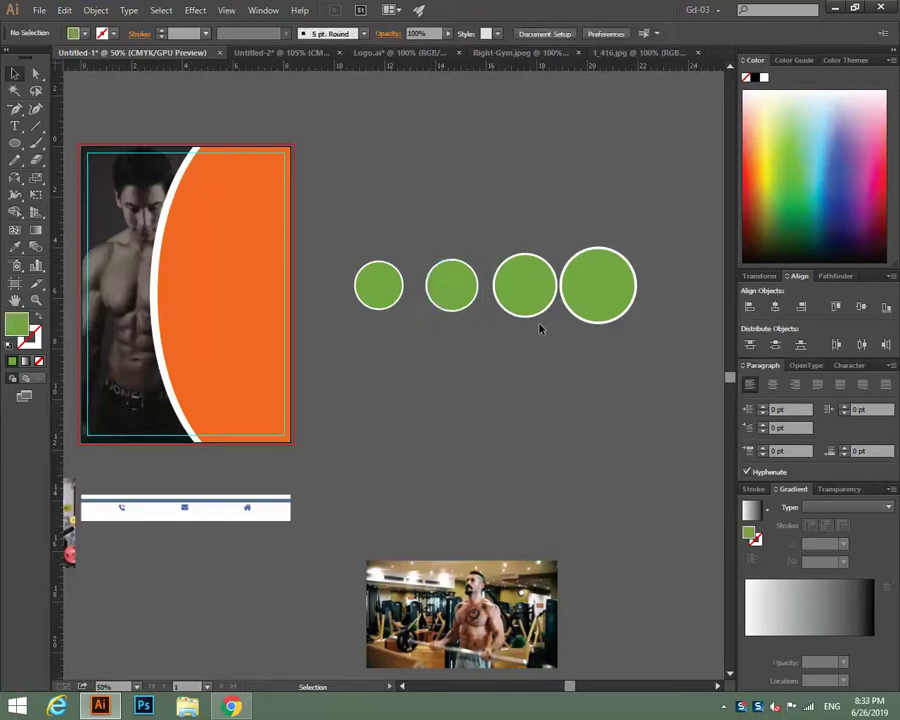
click(470, 302)
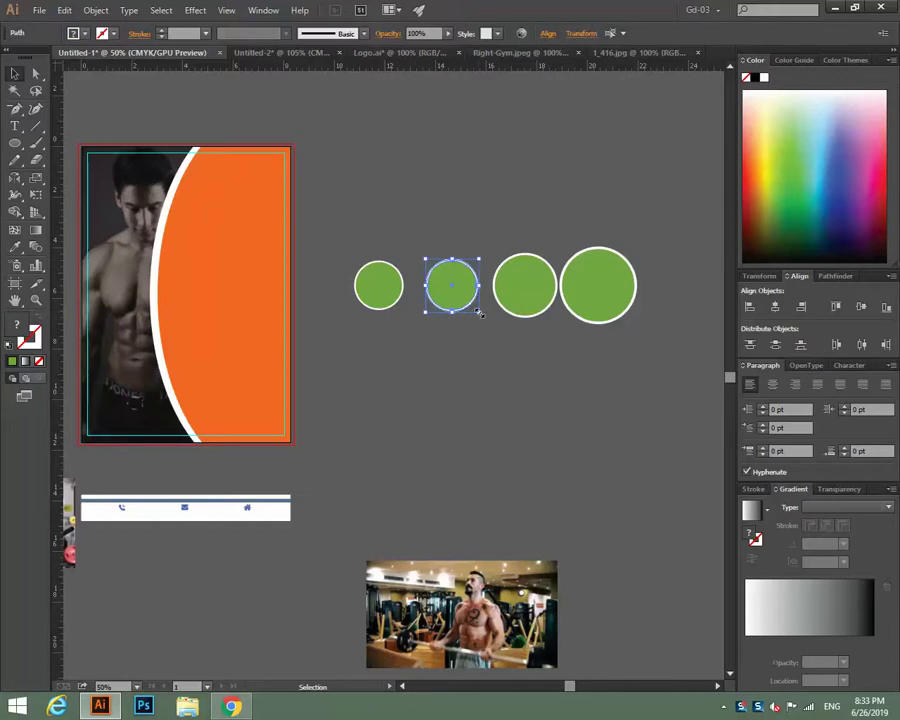
drag(480, 314, 486, 323)
click(488, 339)
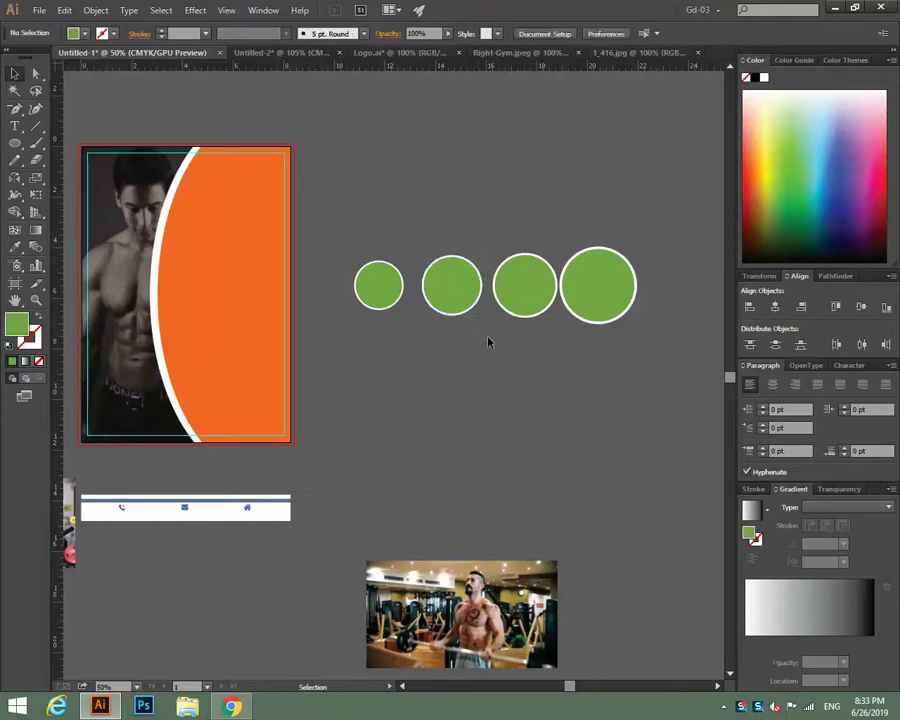
click(537, 309)
click(520, 364)
key(ctrl+z)
Shrink the first circle slightly, zooming in on it while adjusting.
click(424, 234)
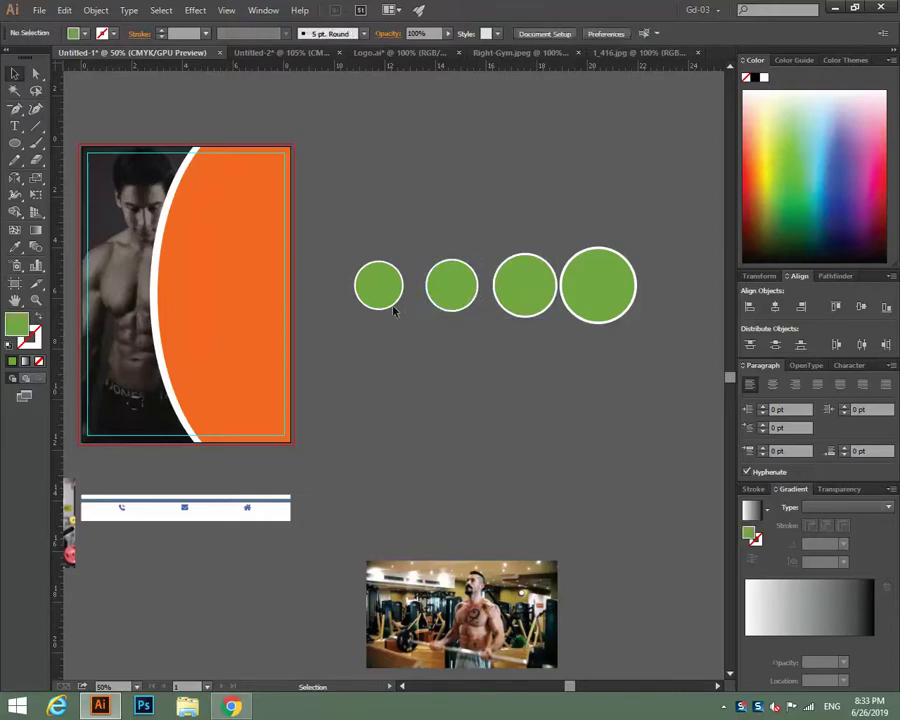
drag(363, 263, 396, 313)
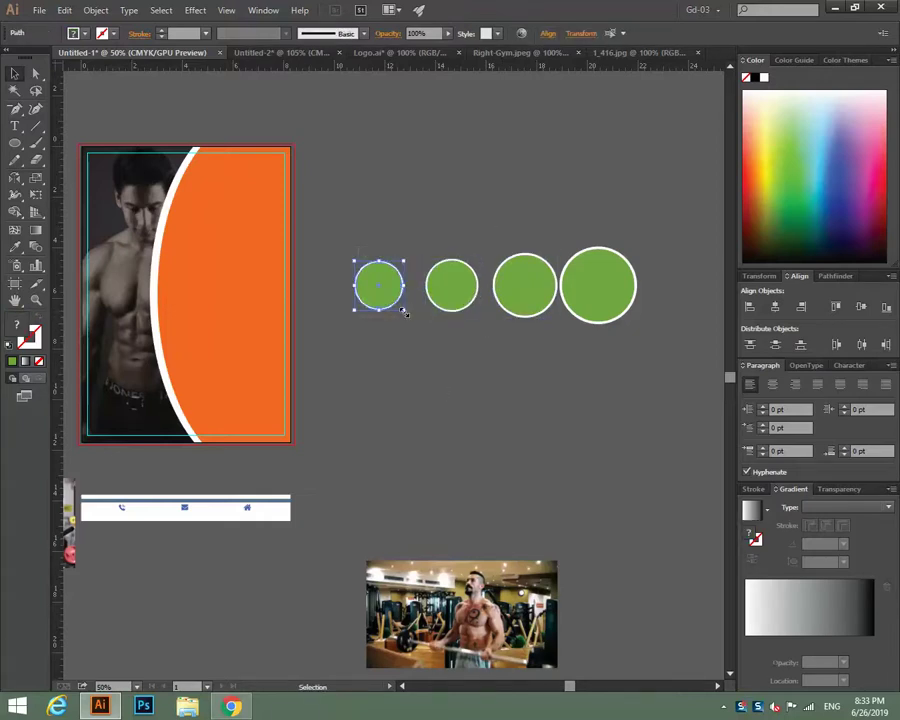
key(ctrl+1)
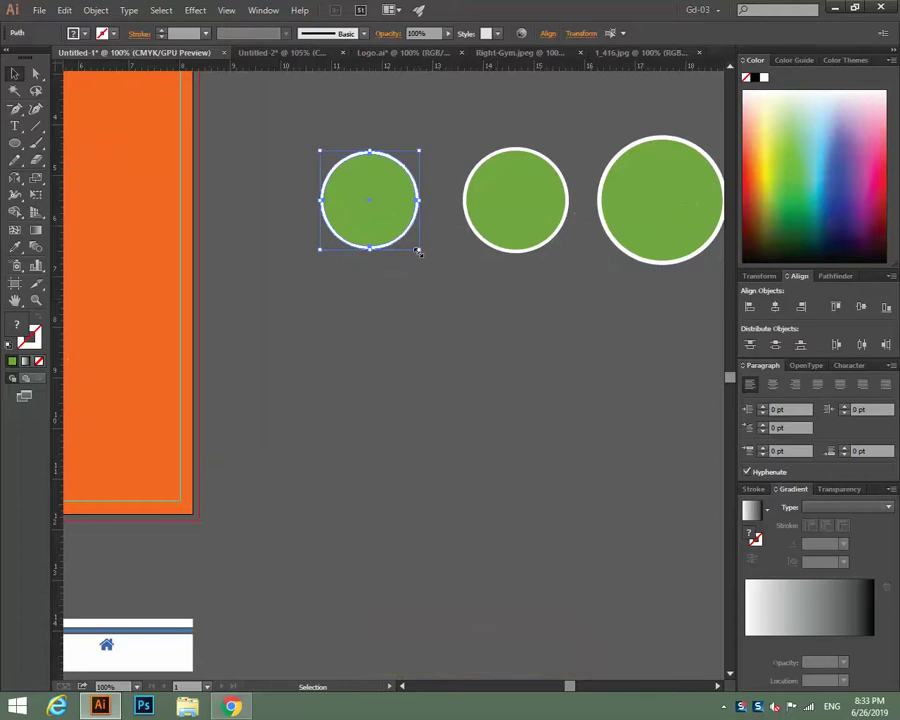
drag(418, 251, 413, 246)
click(440, 287)
key(ctrl+minus)
key(ctrl+minus)
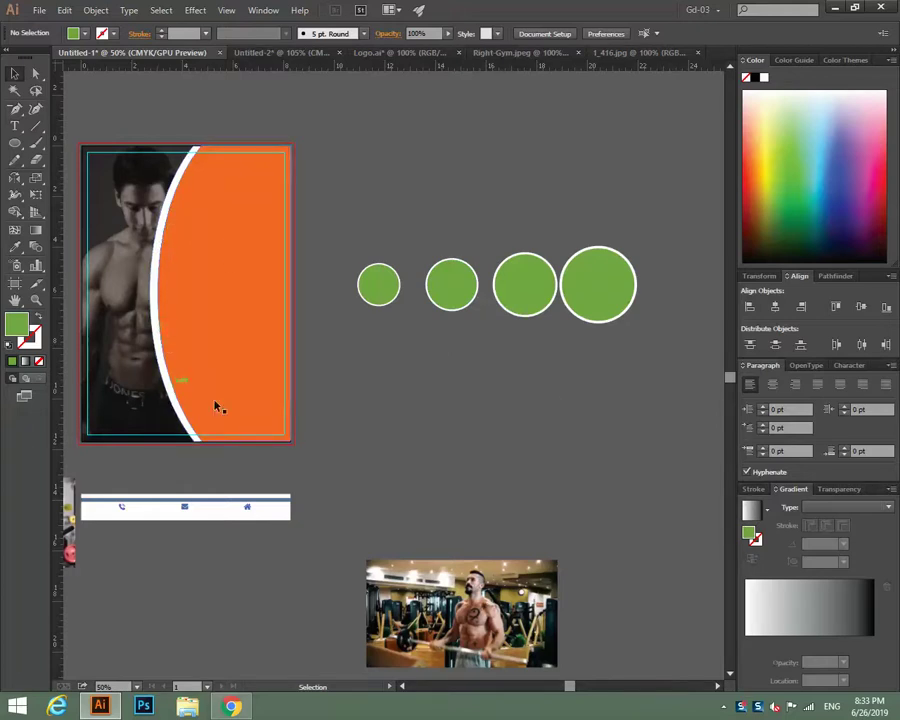
Remove the white outline from circles 2–4 and zoom back out to 50%.
click(467, 294)
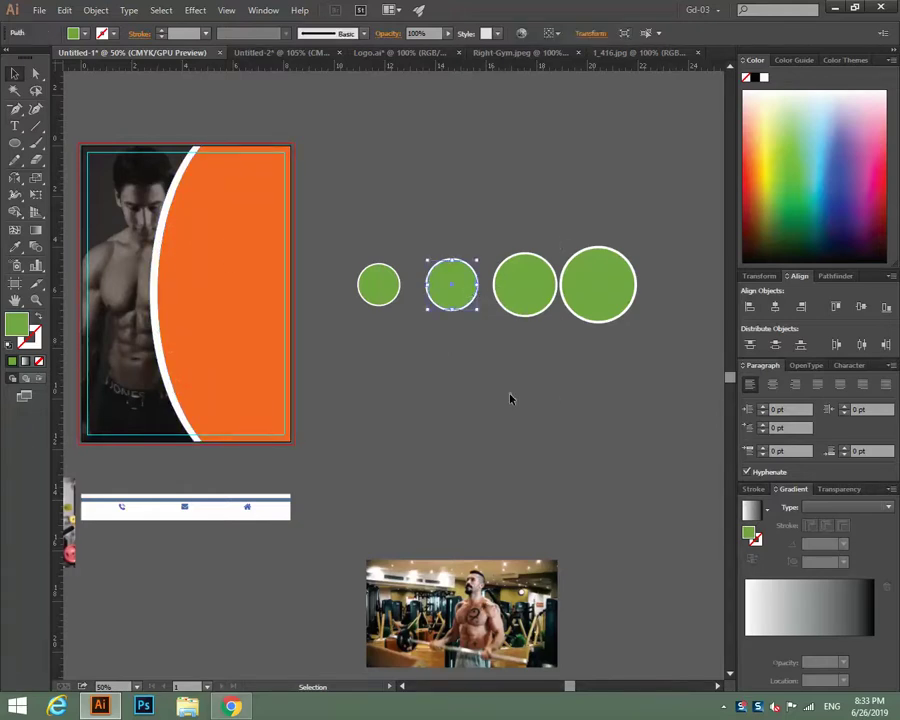
click(510, 398)
click(470, 311)
click(502, 362)
key(ctrl+equal)
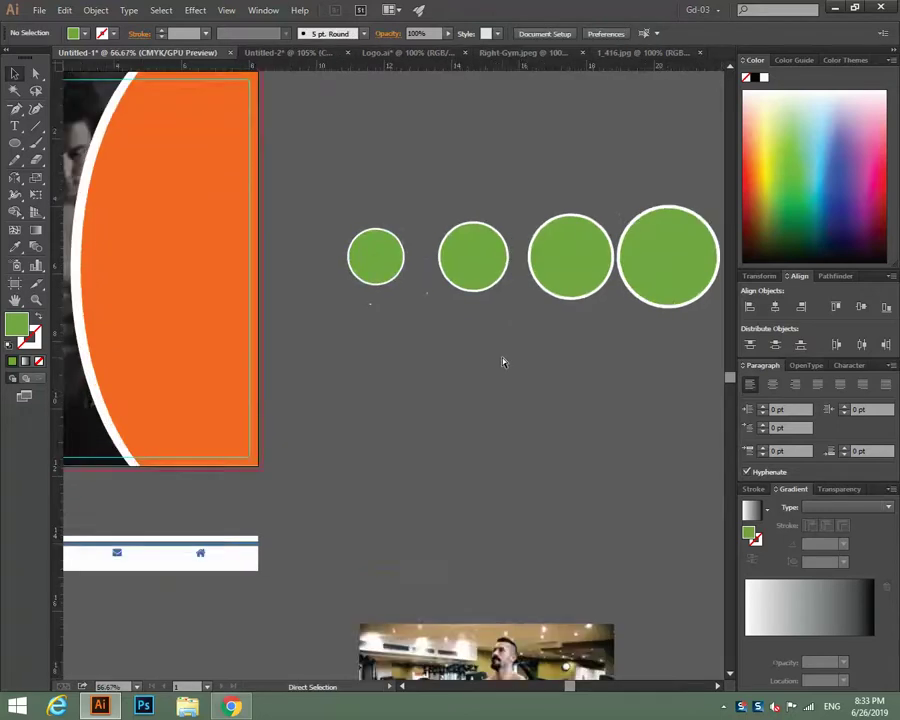
key(ctrl+equal)
drag(500, 356, 294, 413)
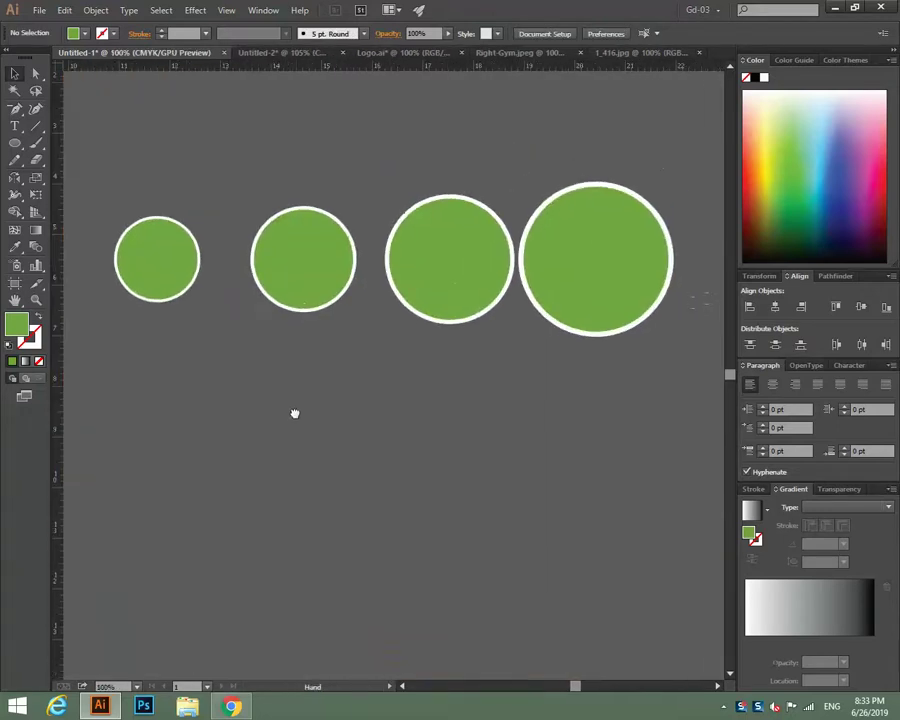
click(316, 313)
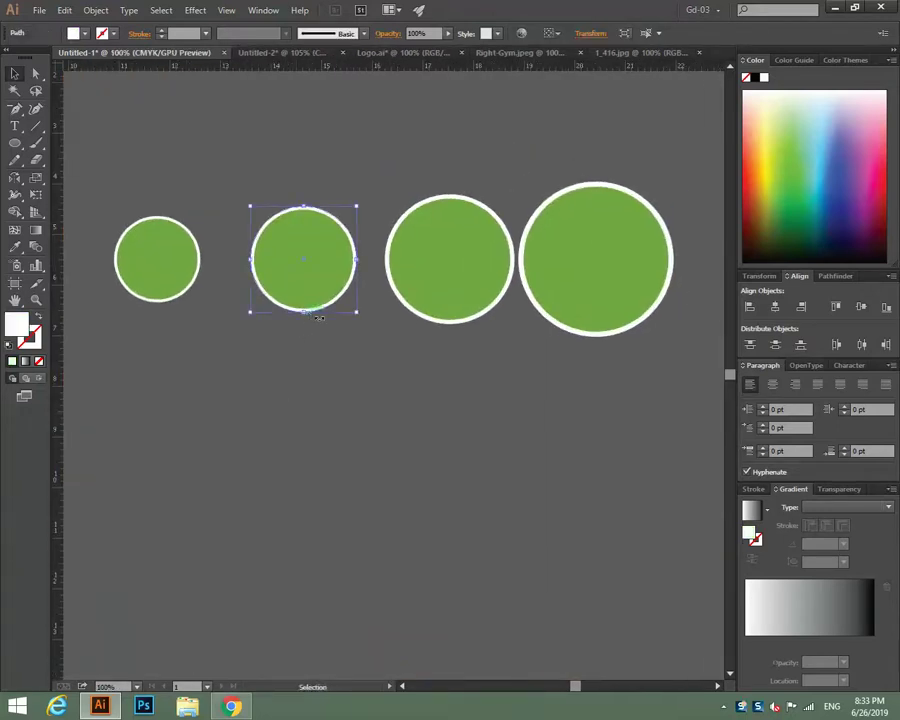
shift+click(433, 323)
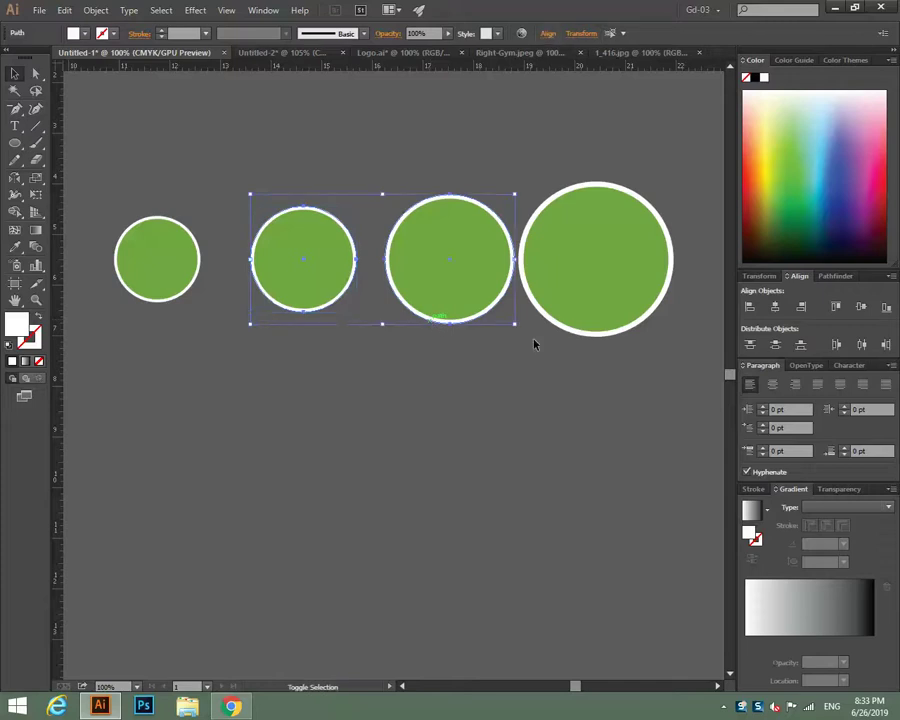
shift+click(588, 334)
key(ctrl+z)
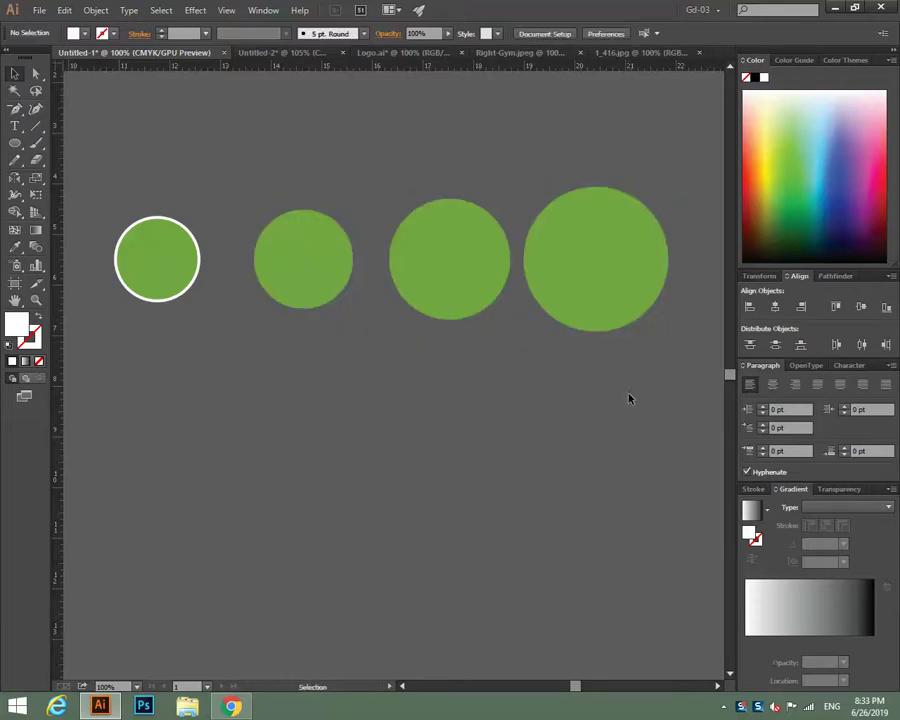
drag(445, 455, 505, 429)
key(ctrl+minus)
key(ctrl+minus)
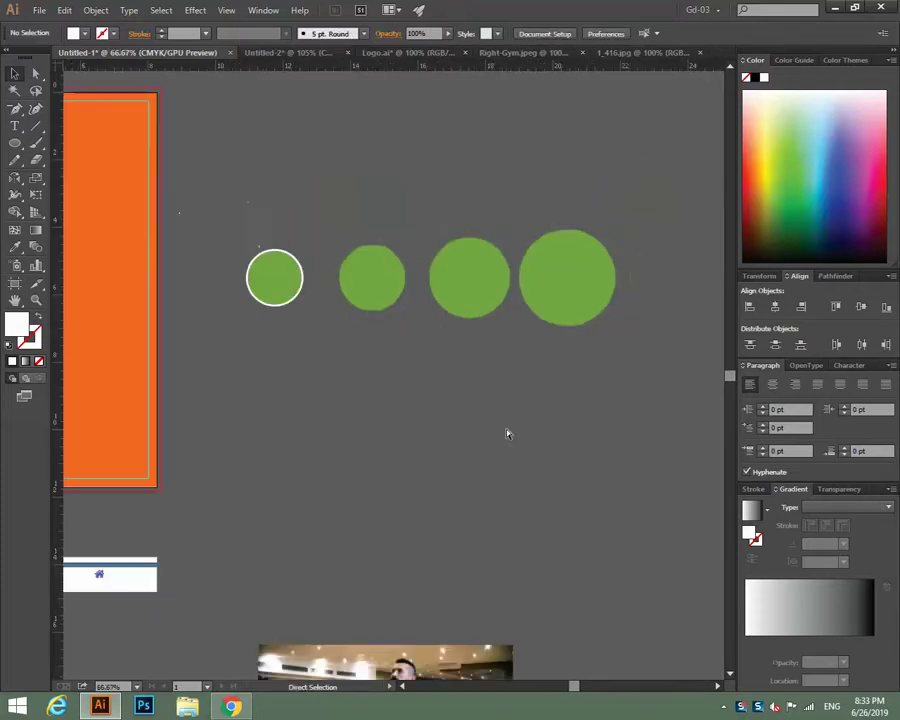
scroll(507, 433, down, 1)
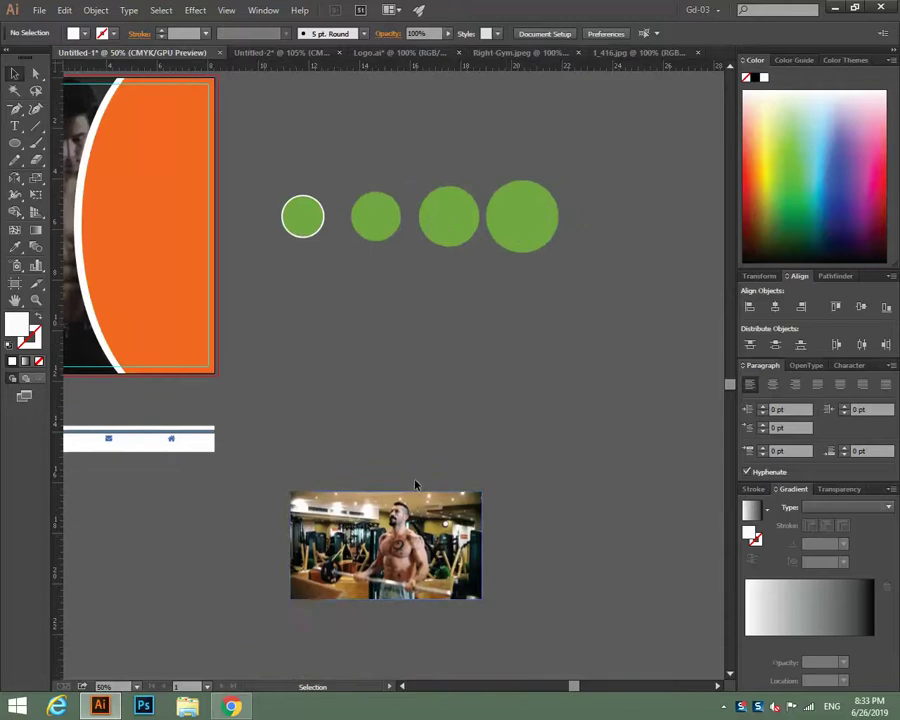
Shrink the gym photo onto the largest circle and apply Make Clipping Mask.
click(450, 540)
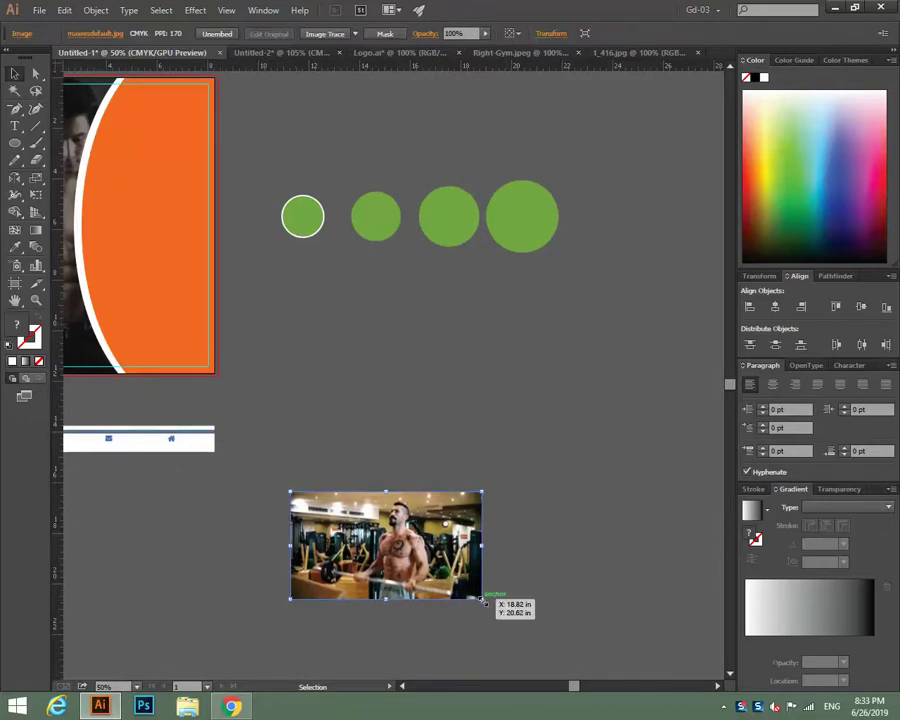
drag(484, 600, 454, 584)
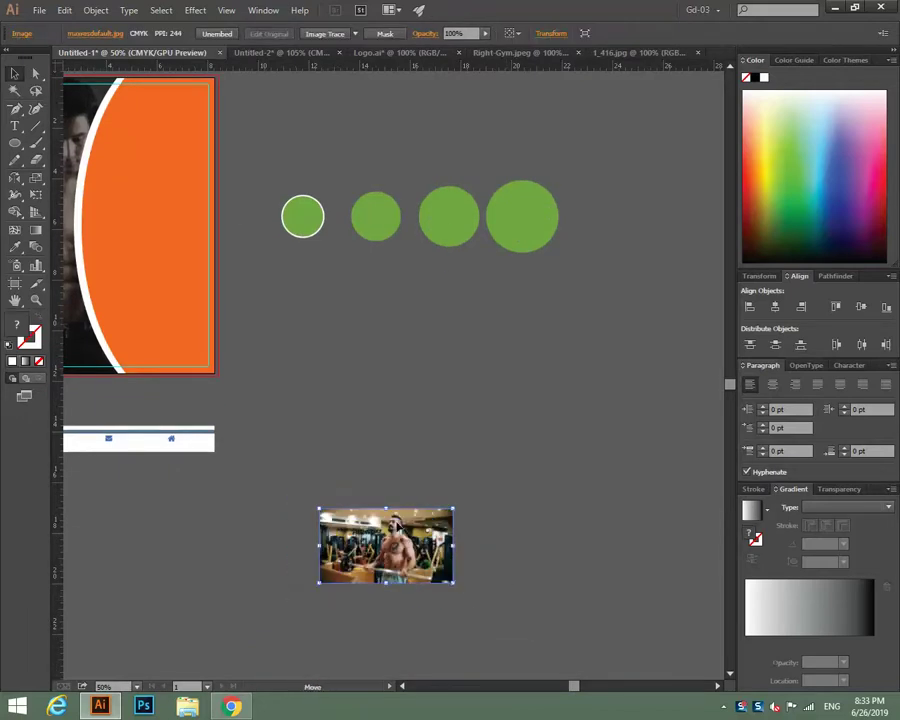
drag(383, 558, 520, 232)
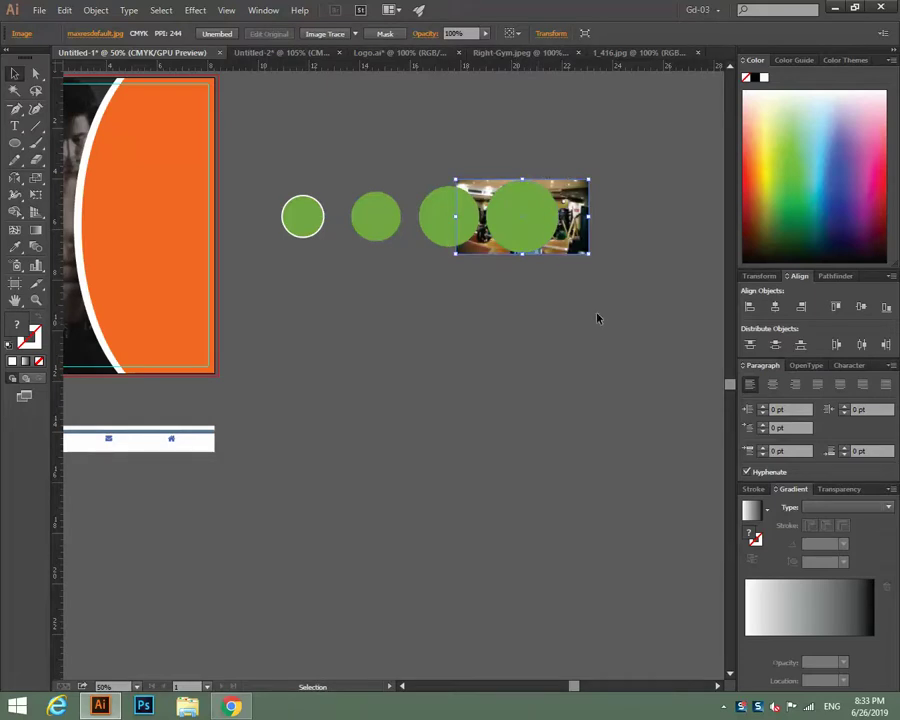
shift+click(537, 229)
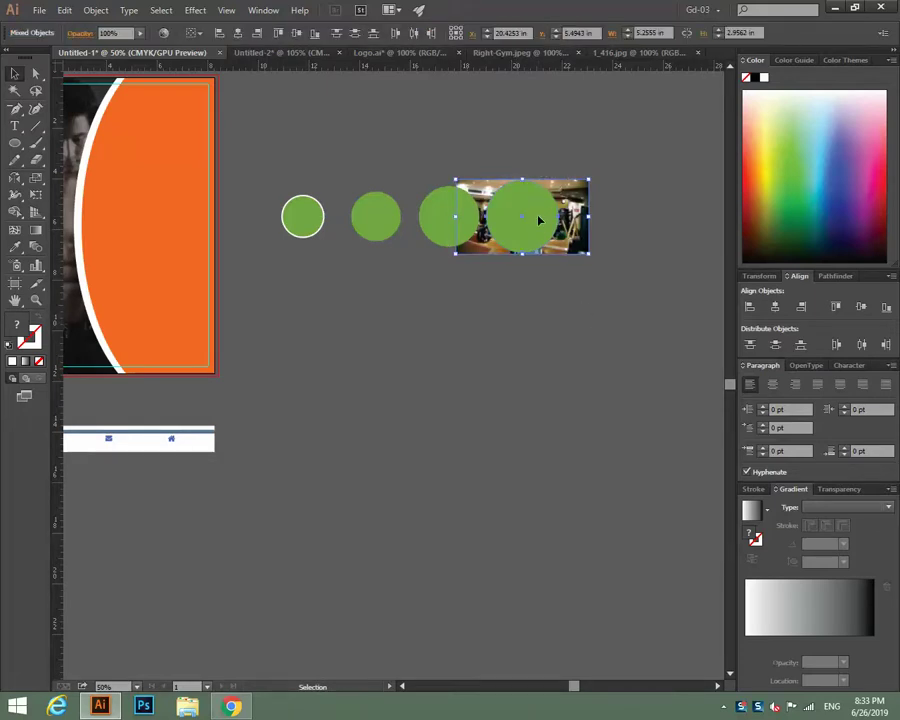
right_click(538, 218)
click(576, 297)
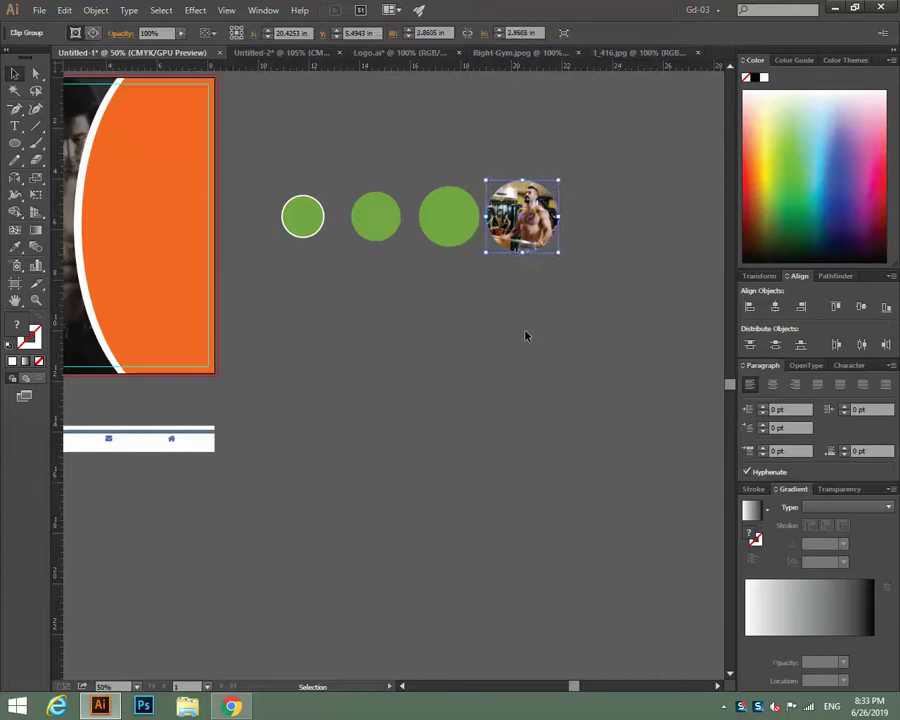
click(491, 371)
Bring the treadmill photo up beside the row of circles.
drag(405, 437, 652, 371)
drag(205, 400, 599, 341)
drag(599, 440, 194, 520)
drag(215, 400, 498, 216)
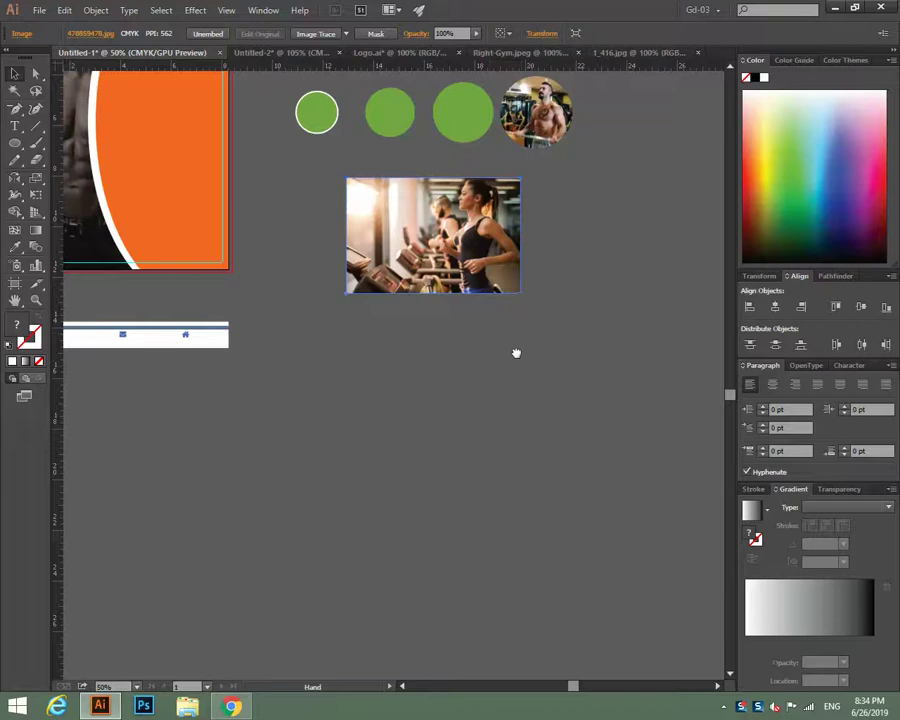
Try positioning the third circle and treadmill photo, then undo back to the original row.
drag(526, 270, 394, 375)
drag(345, 221, 356, 316)
click(530, 390)
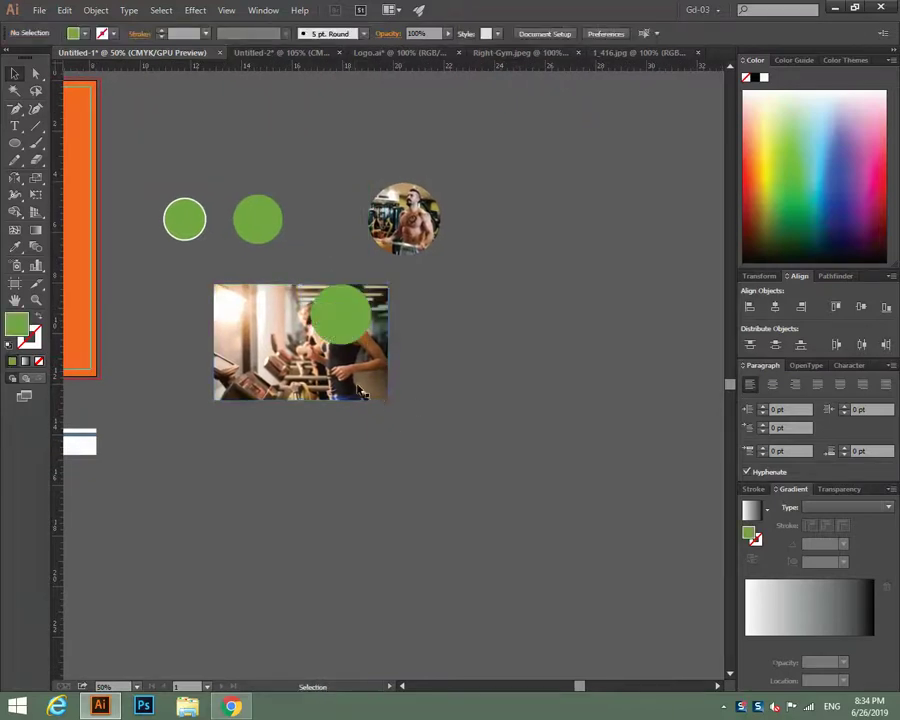
click(386, 400)
drag(386, 400, 363, 345)
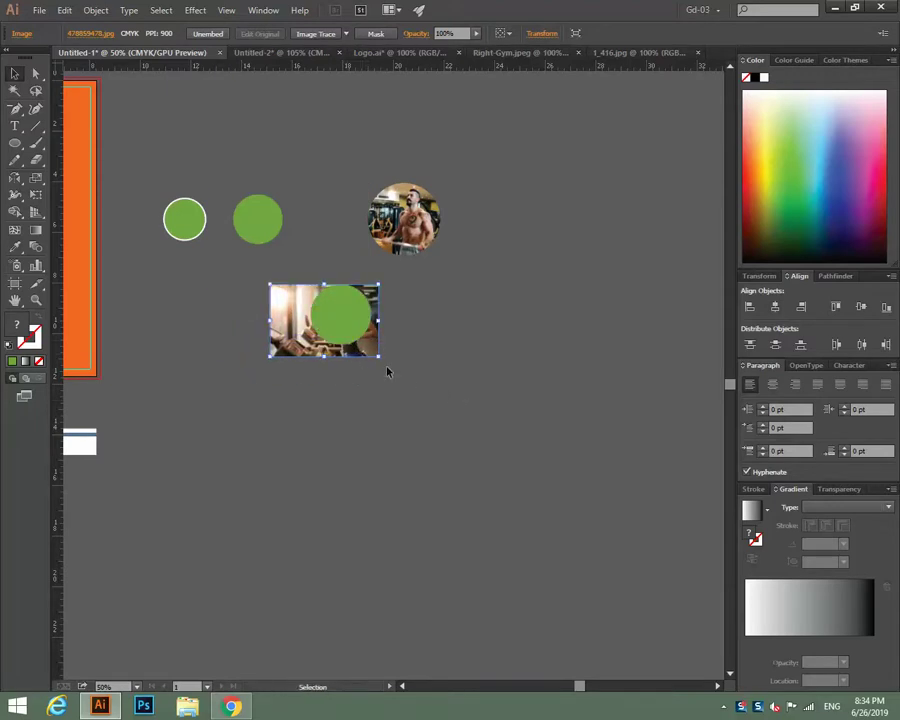
drag(377, 355, 376, 358)
key(a)
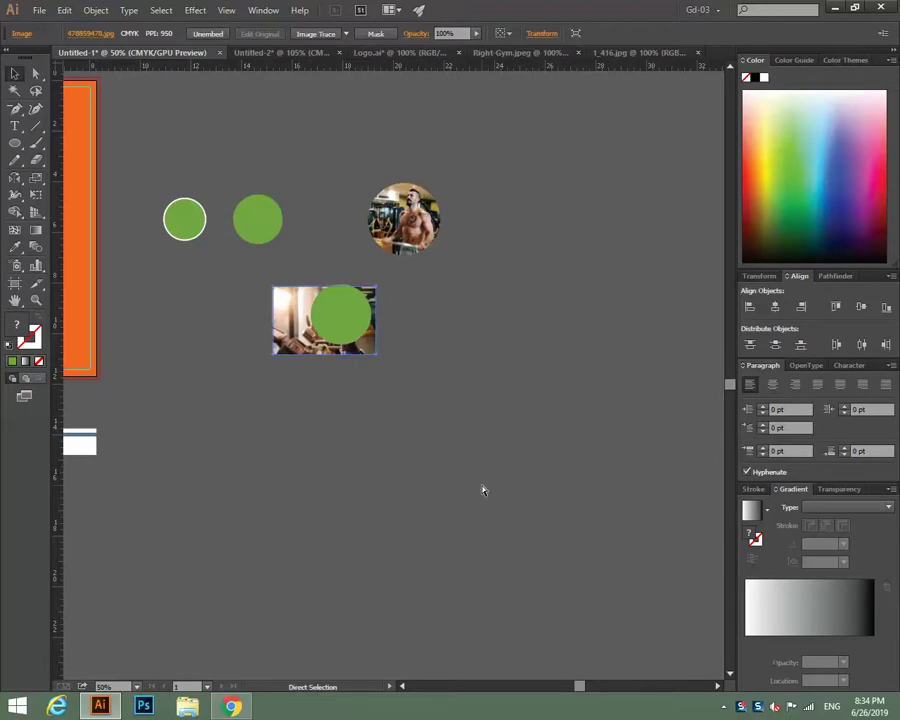
key(ctrl+z)
key(ctrl+z)
key(ctrl+z)
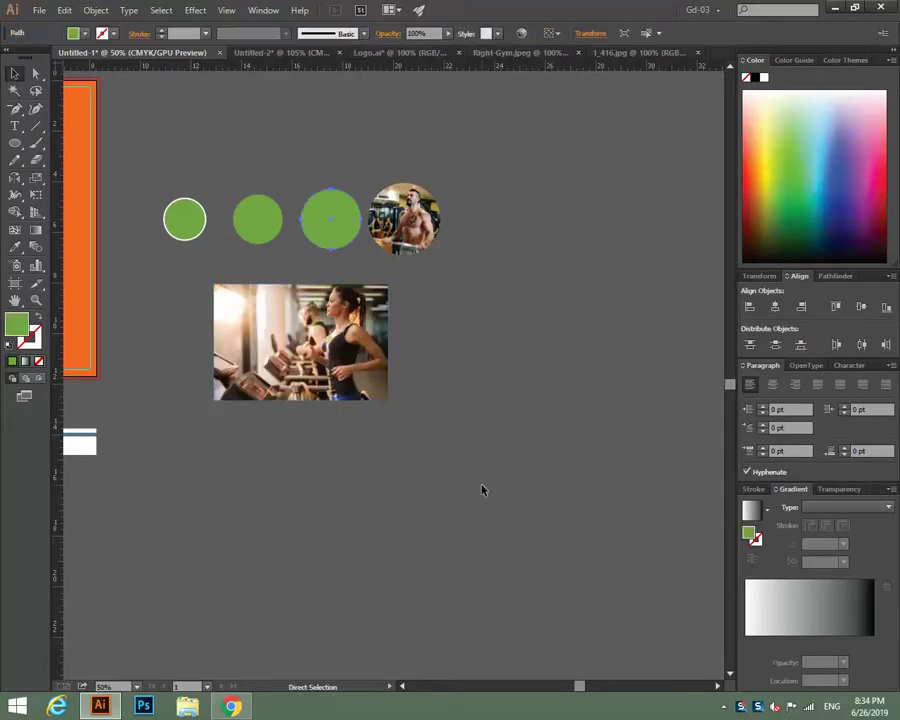
key(v)
click(420, 170)
drag(418, 200, 556, 200)
click(529, 342)
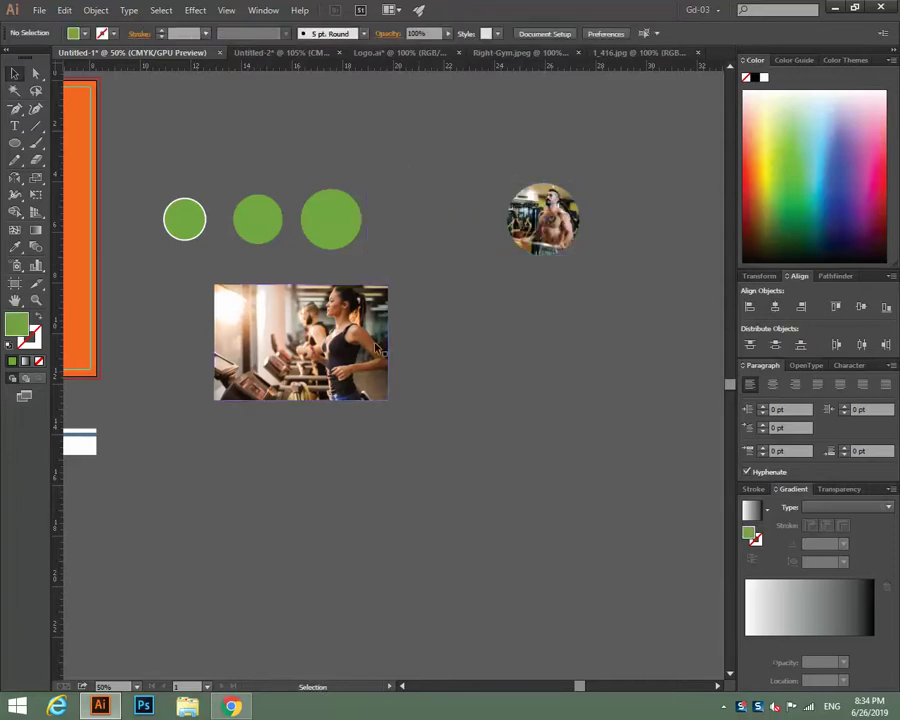
drag(394, 398, 391, 269)
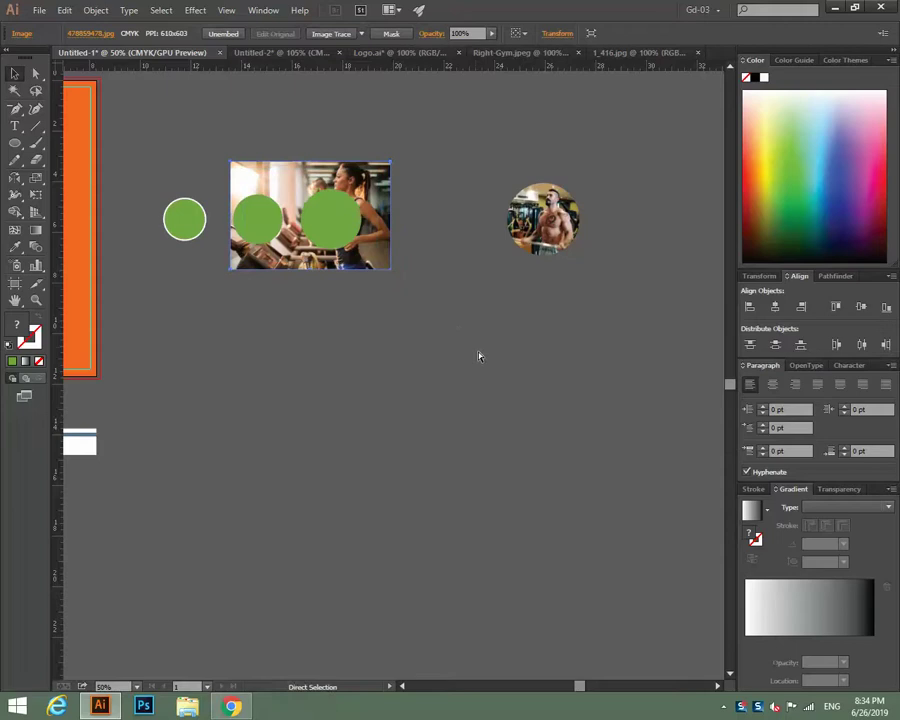
key(ctrl+z)
key(ctrl+z)
key(ctrl+z)
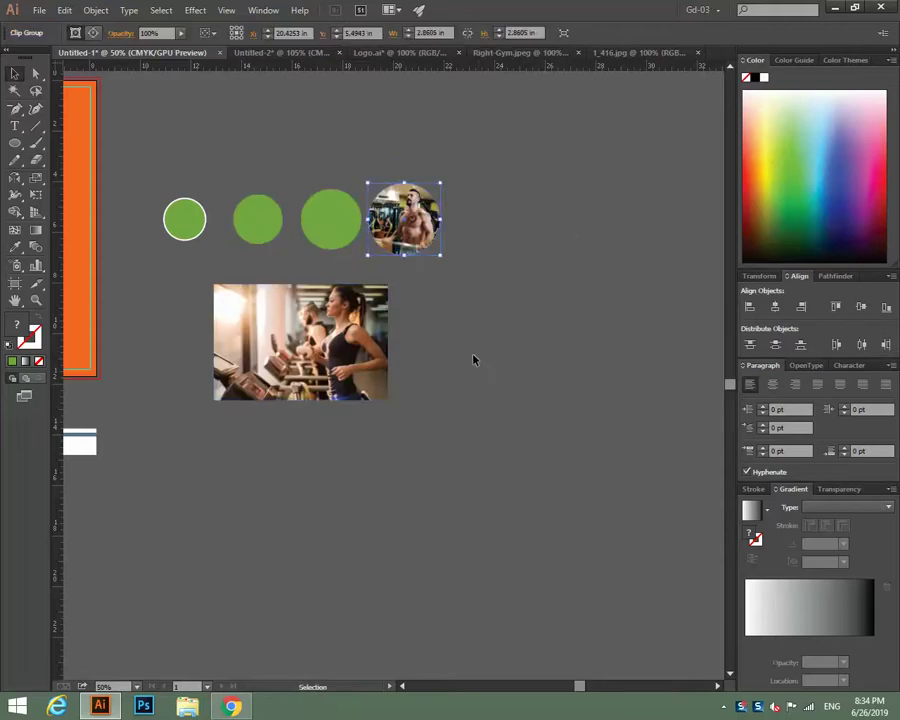
click(472, 358)
Shrink and nudge the treadmill photo behind the third circle, then apply Make Clipping Mask.
click(388, 397)
drag(388, 397, 368, 254)
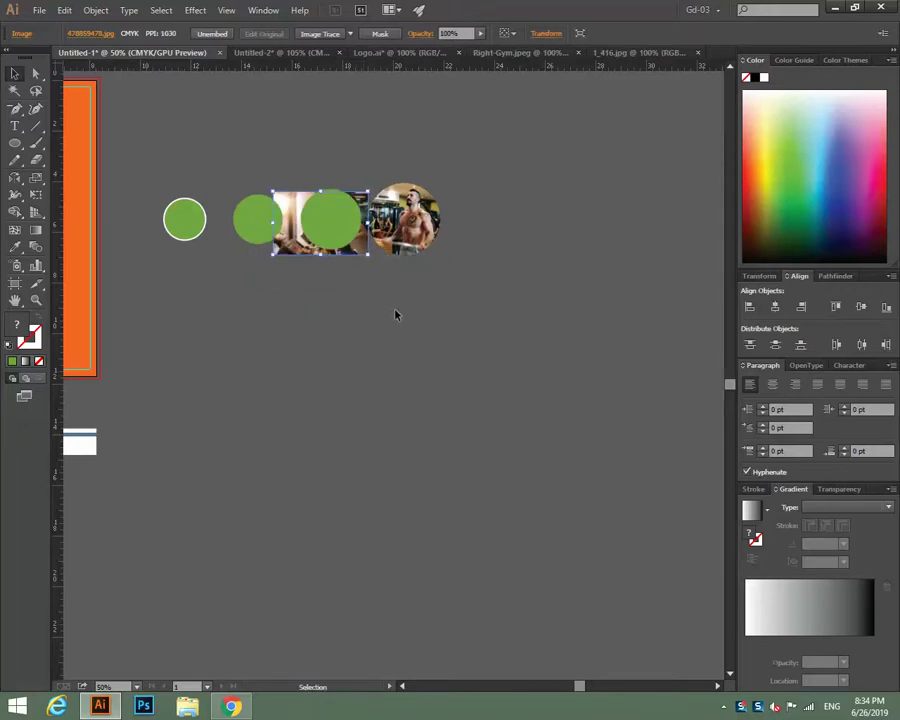
key(Up)
key(Up)
key(Up)
key(Up)
key(Up)
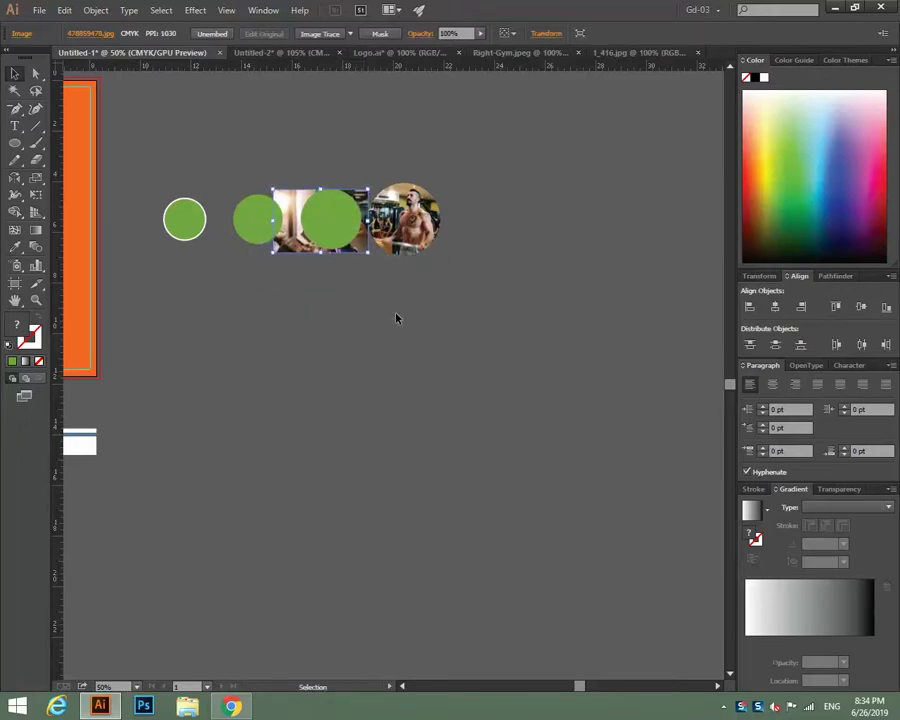
key(Left)
key(Left)
key(Left)
key(Left)
key(Left)
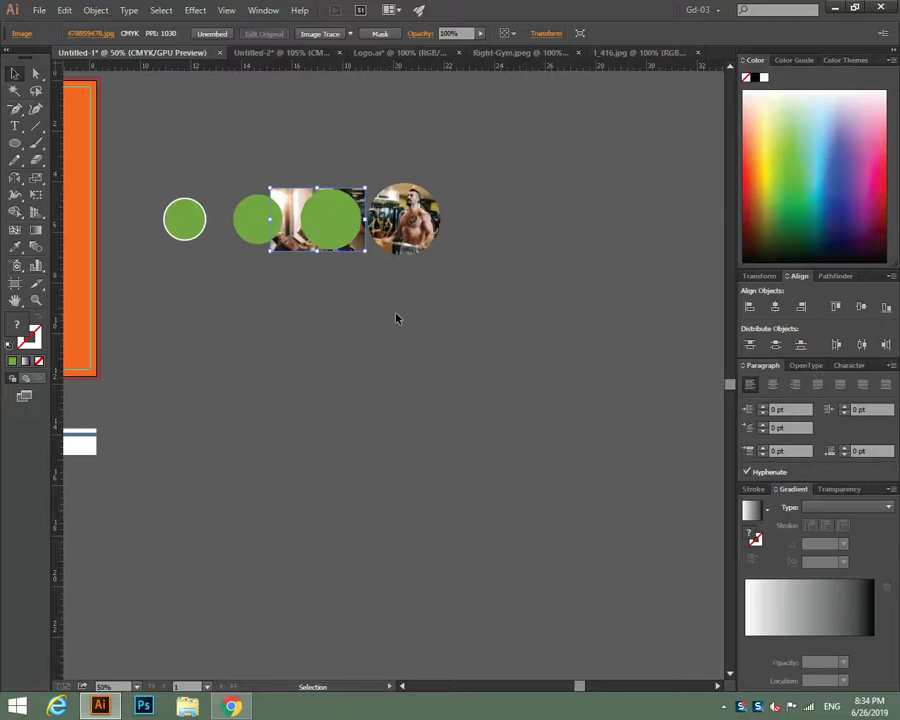
key(Down)
key(Down)
key(Down)
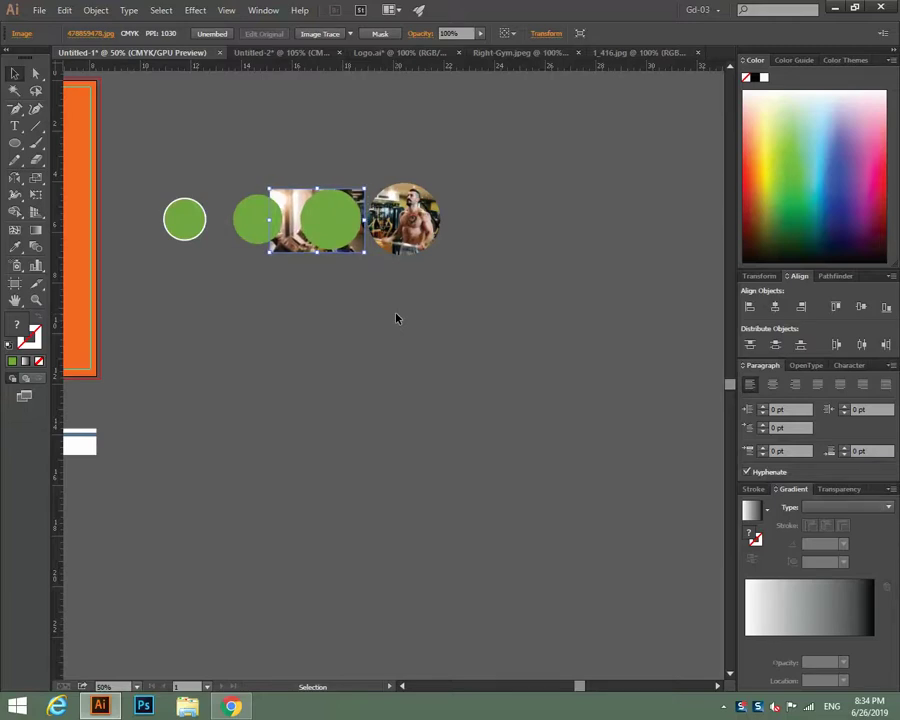
click(223, 122)
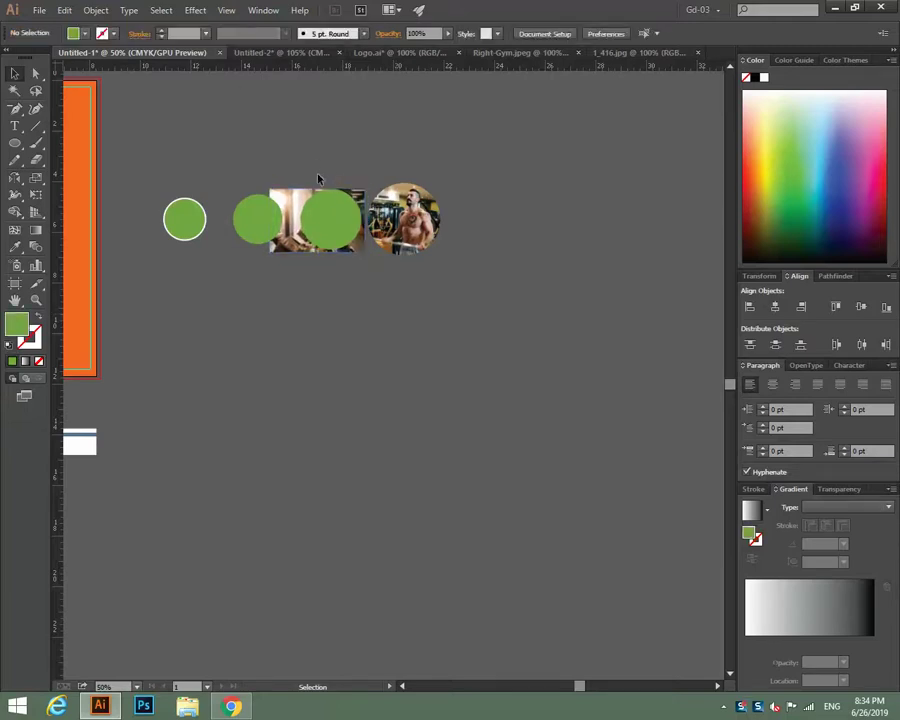
drag(292, 165, 322, 217)
right_click(322, 217)
click(352, 295)
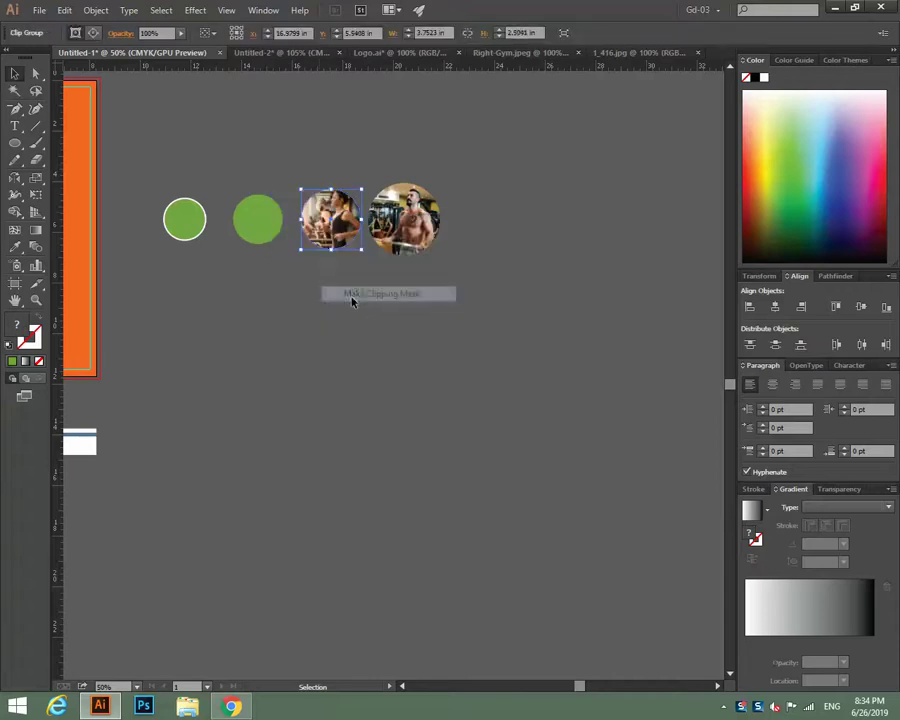
click(465, 343)
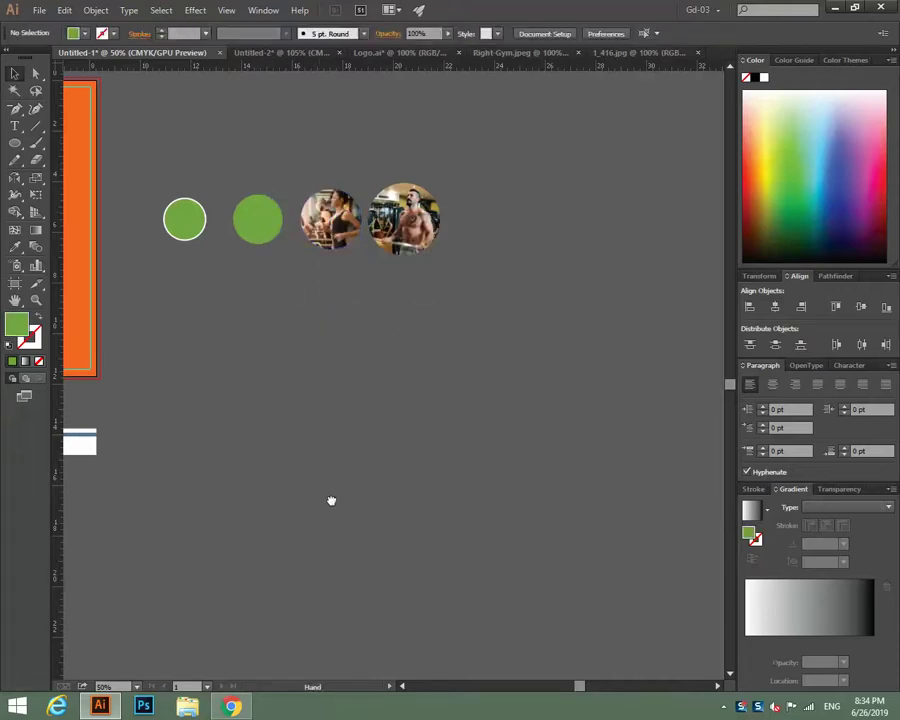
drag(331, 499, 718, 362)
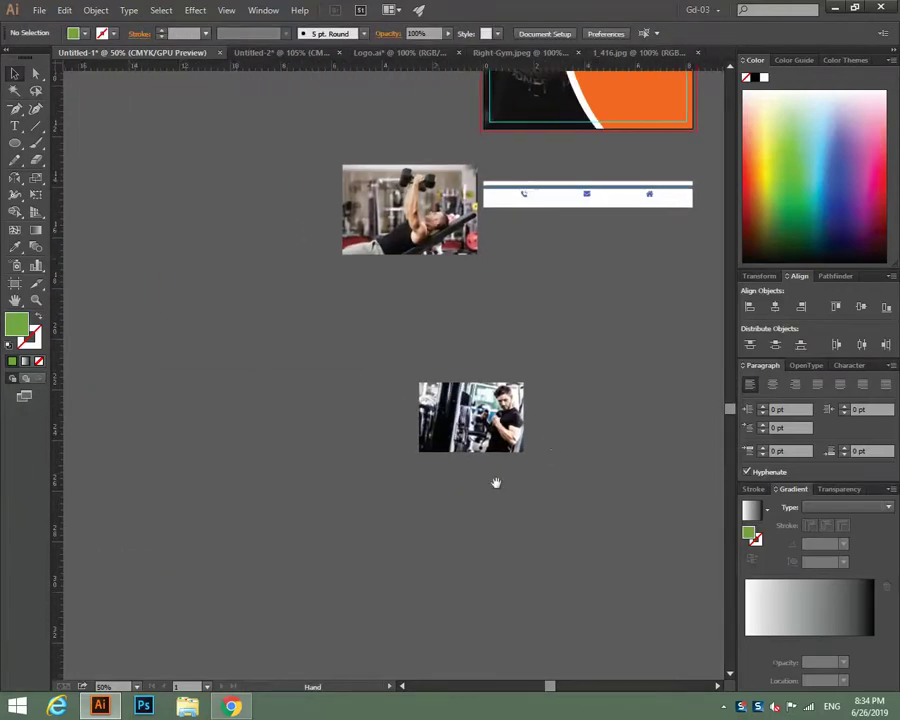
Scale the photo of the man in black behind the second circle and clip it there.
drag(496, 482, 310, 488)
click(300, 440)
drag(650, 225, 253, 390)
drag(69, 512, 503, 260)
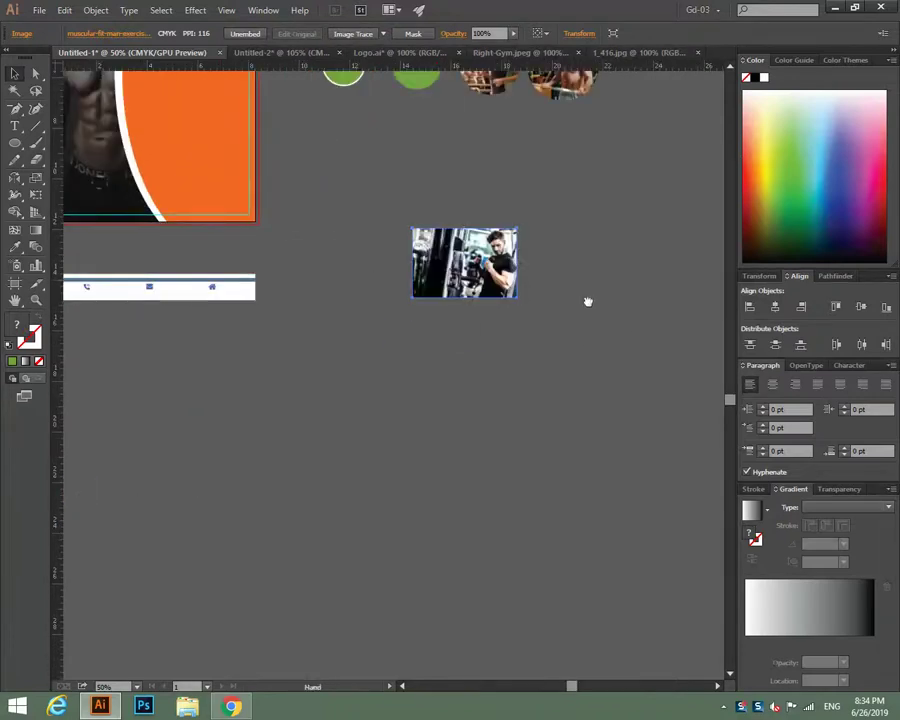
drag(584, 300, 368, 412)
drag(358, 408, 305, 211)
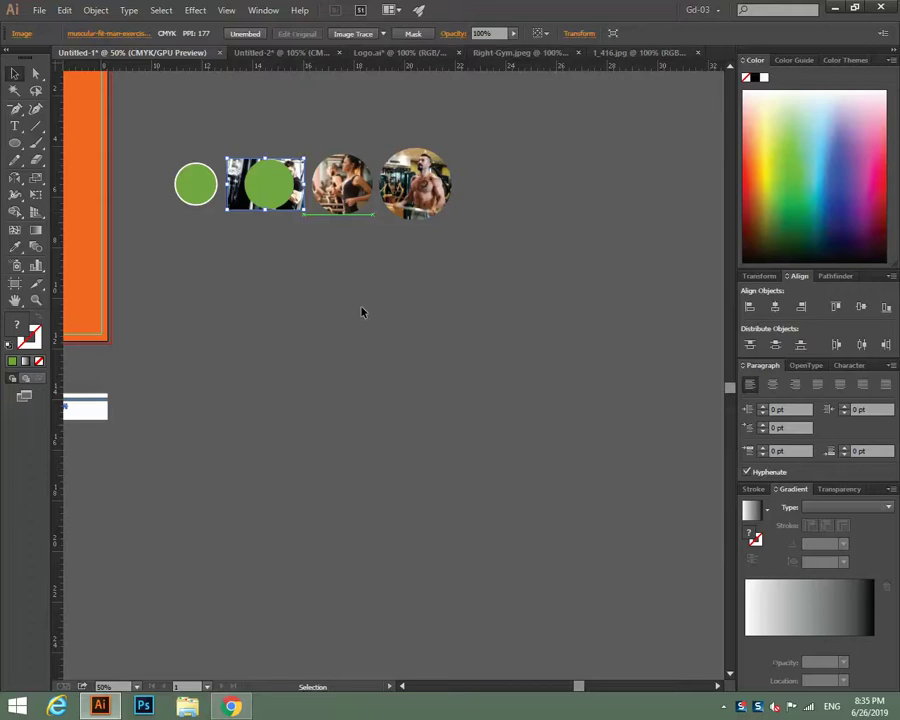
key(Left)
key(Left)
key(Left)
key(Left)
key(Left)
key(Left)
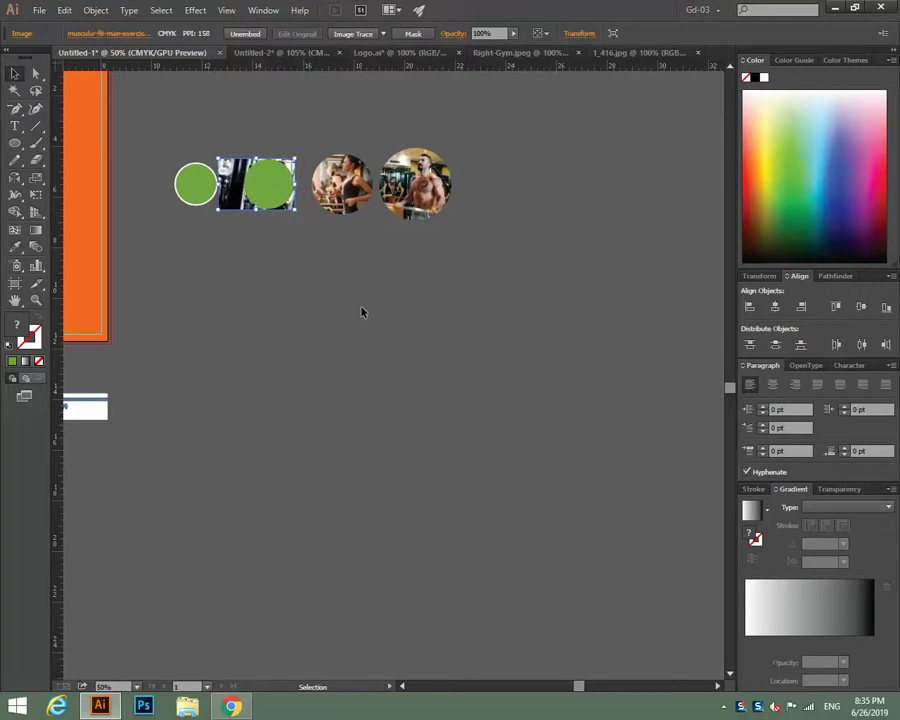
key(Left)
key(Left)
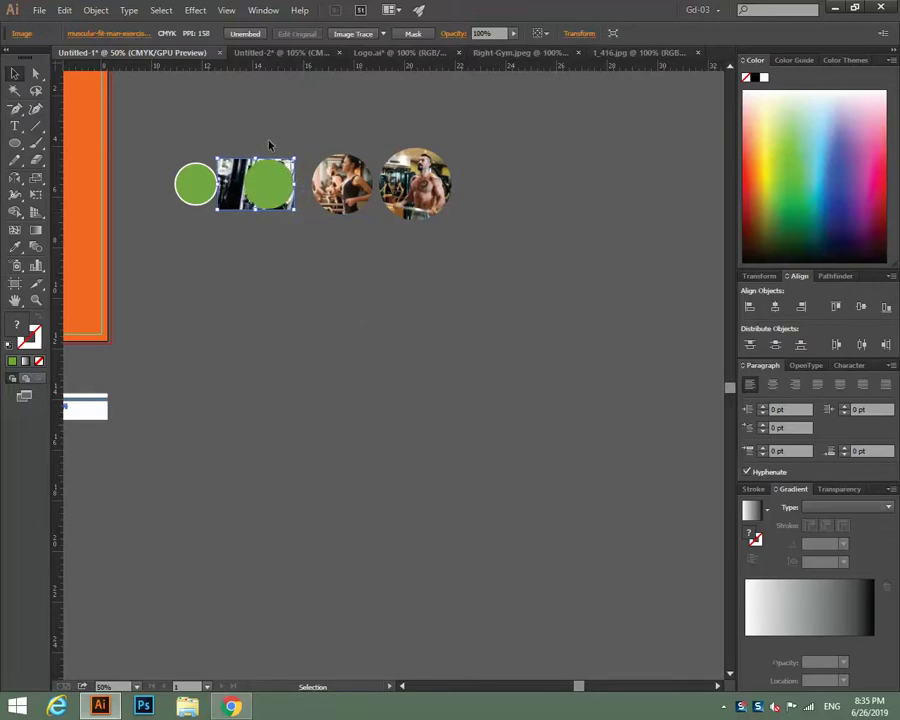
drag(269, 144, 284, 203)
right_click(284, 203)
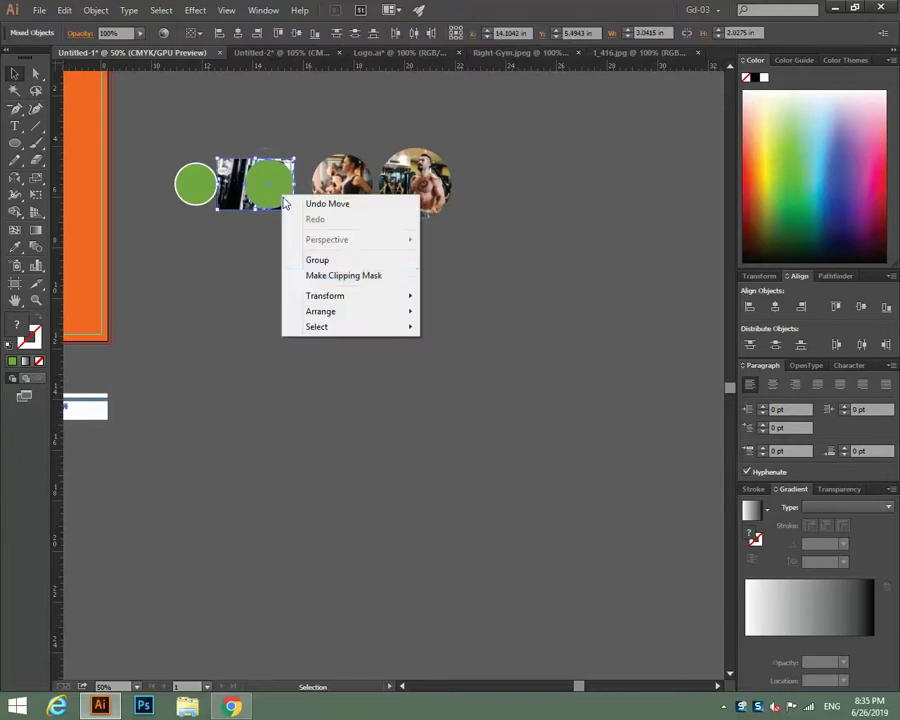
click(300, 275)
click(500, 360)
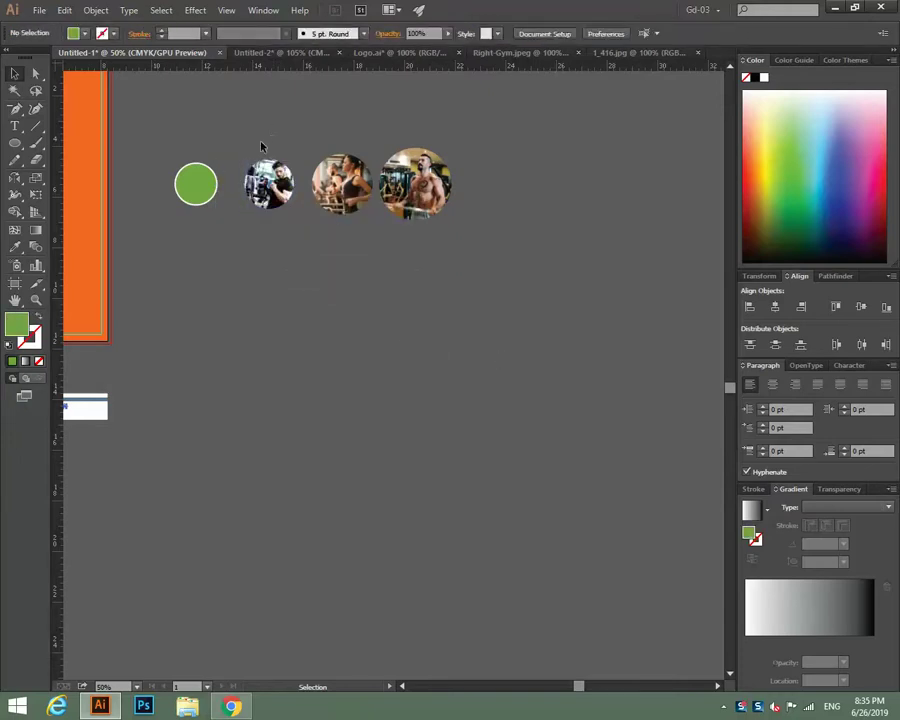
Reveal the white outline circles and group each of the three photo circles with its outline.
key(ctrl+a)
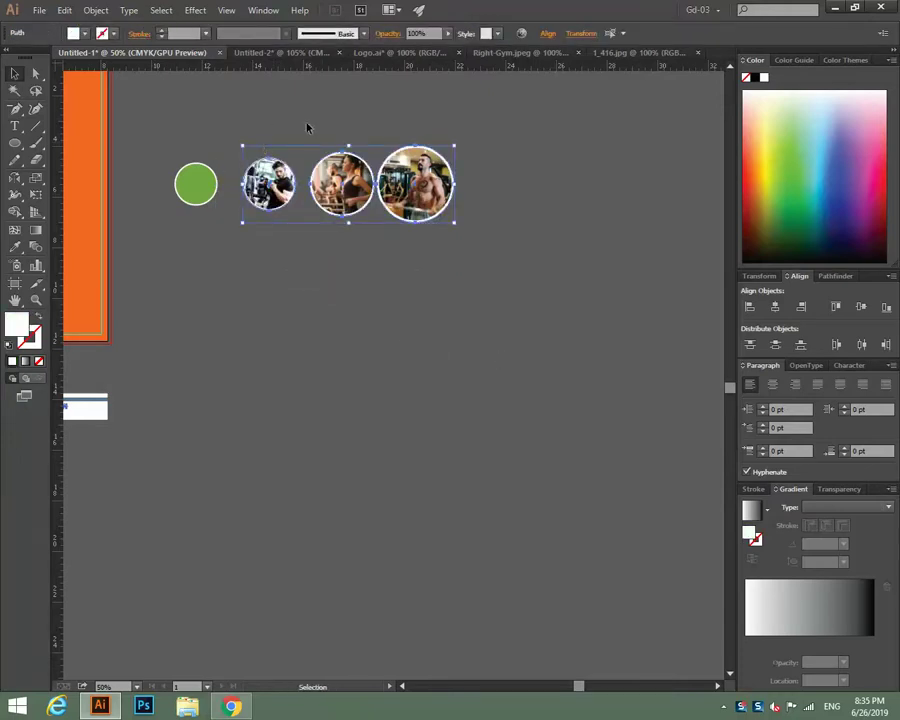
click(254, 134)
click(279, 190)
right_click(281, 188)
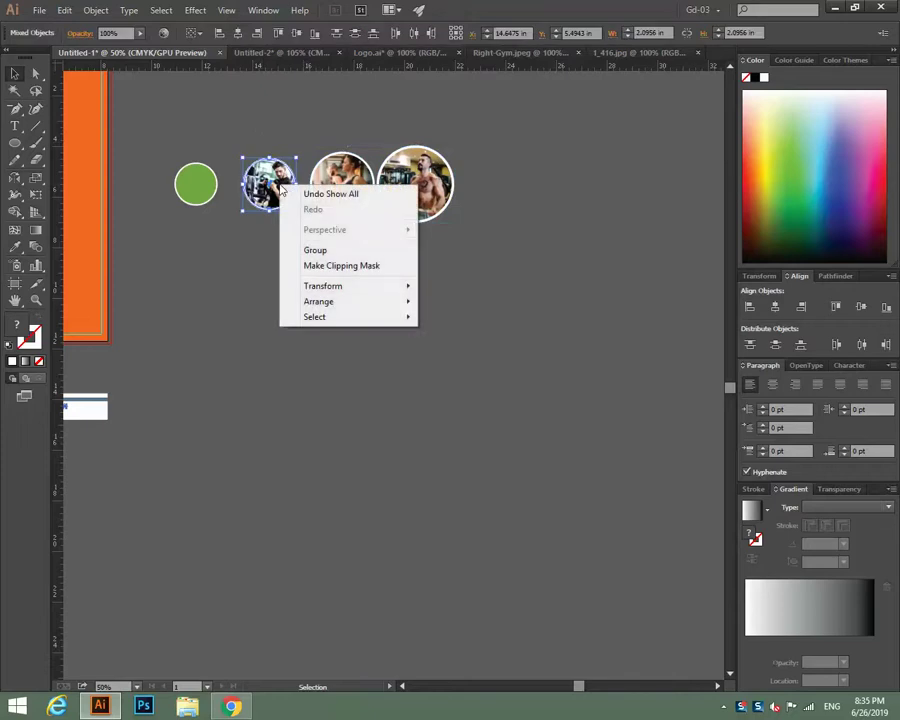
click(306, 251)
click(328, 139)
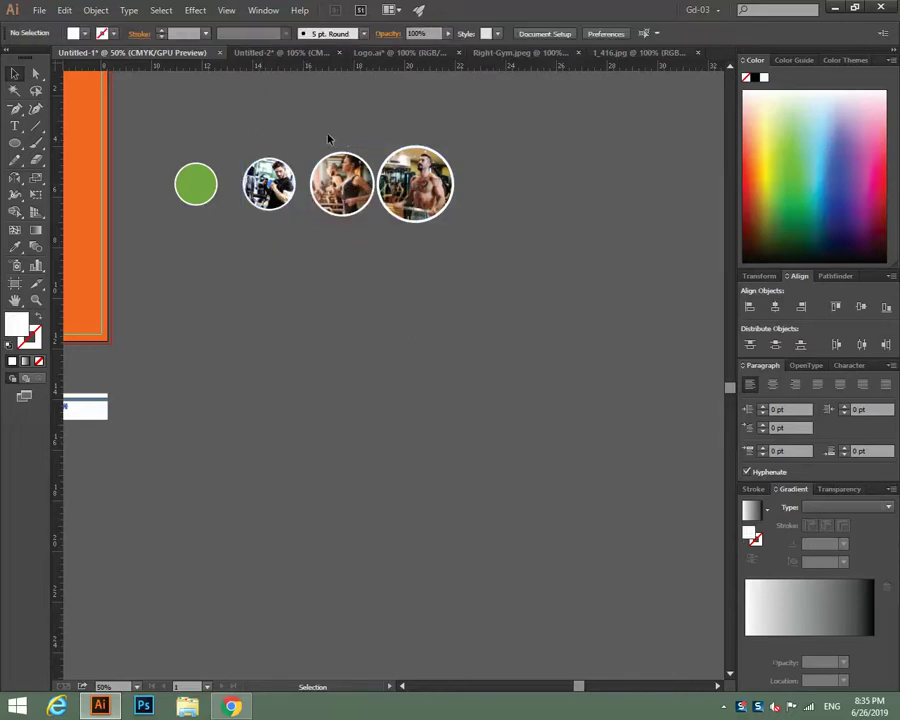
click(341, 184)
right_click(341, 186)
click(356, 302)
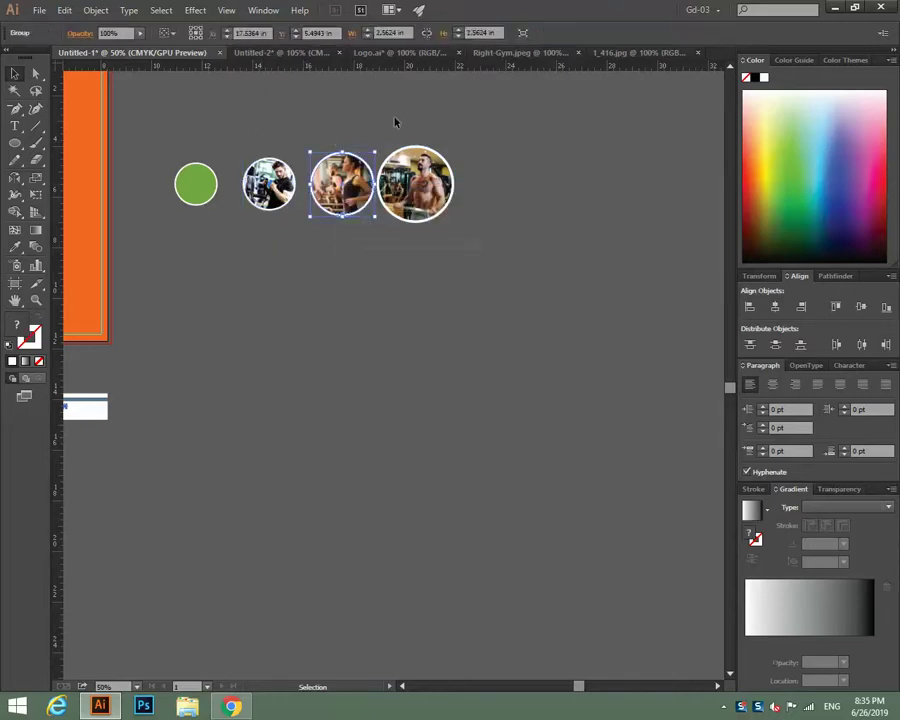
click(395, 122)
click(420, 186)
right_click(421, 187)
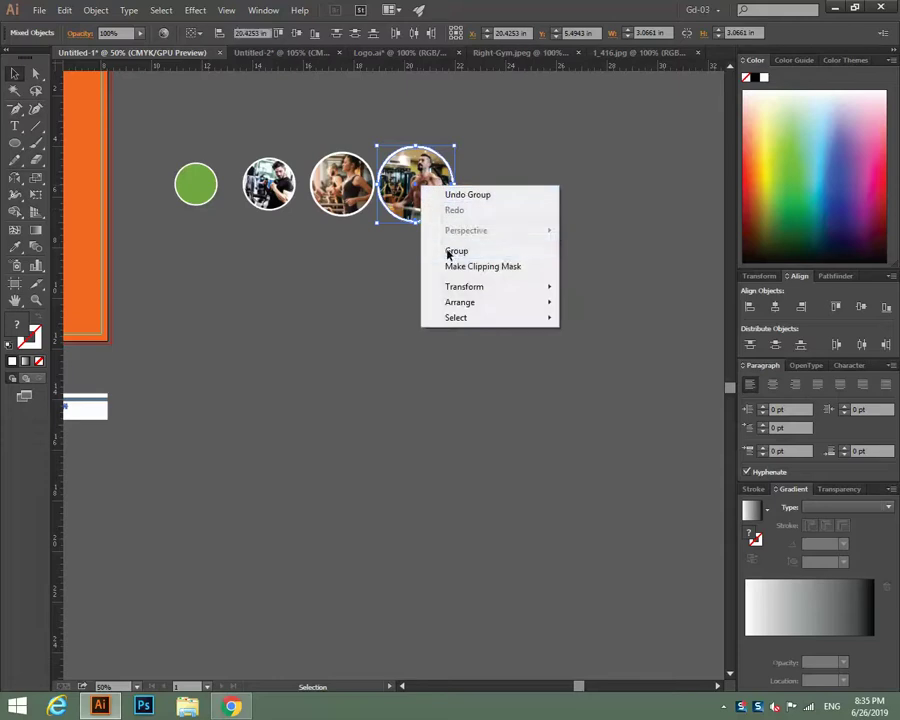
click(449, 254)
click(422, 331)
Stack the three grouped photo circles down the white curve on the flyer's left side.
drag(422, 331, 578, 335)
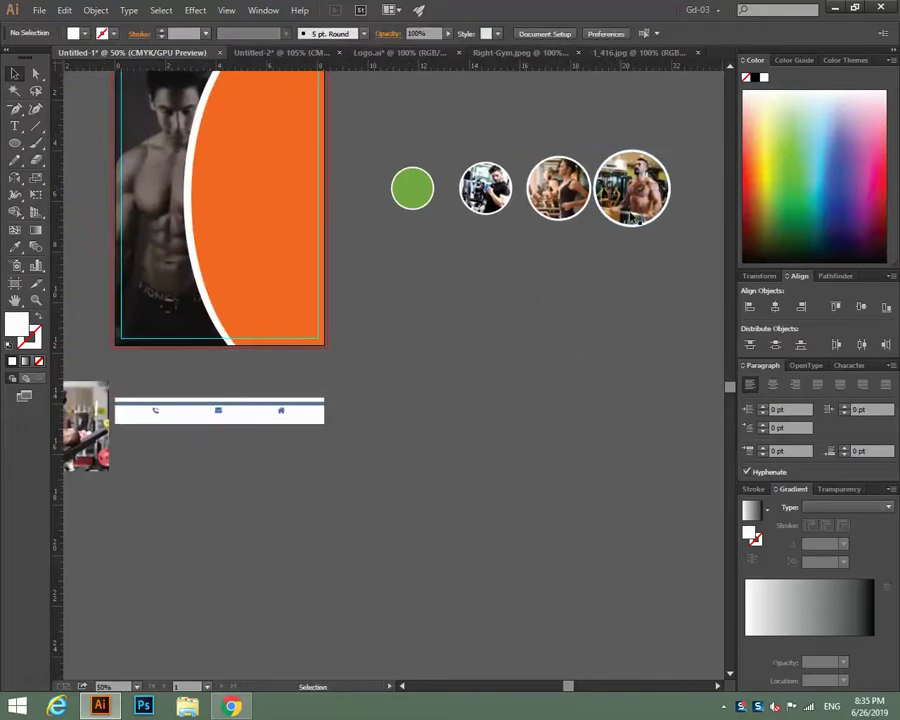
drag(634, 218, 204, 273)
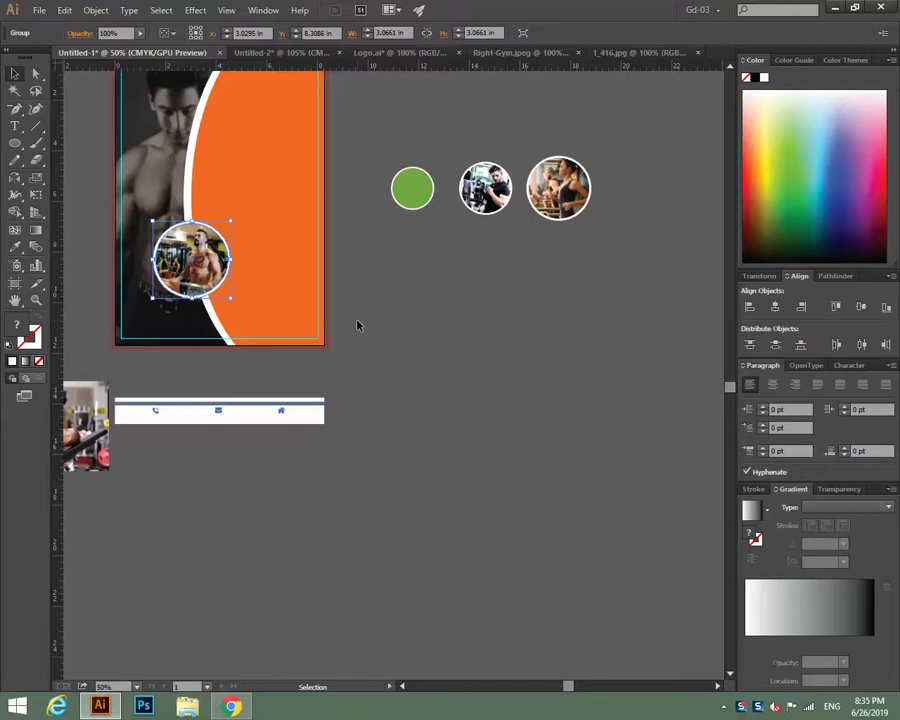
click(600, 250)
scroll(520, 420, up, 4)
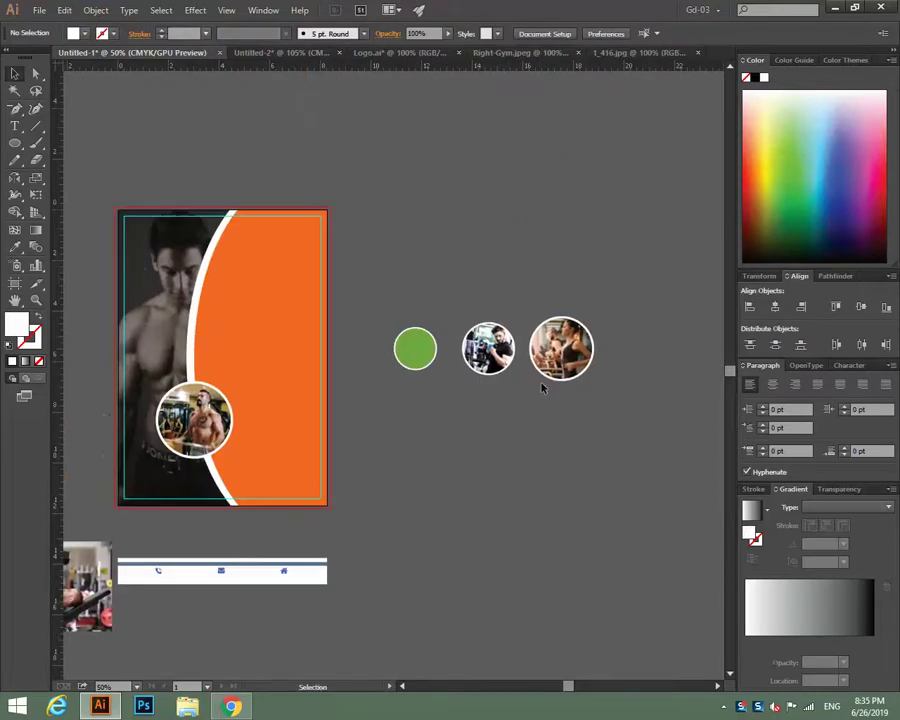
click(548, 372)
drag(558, 352, 191, 343)
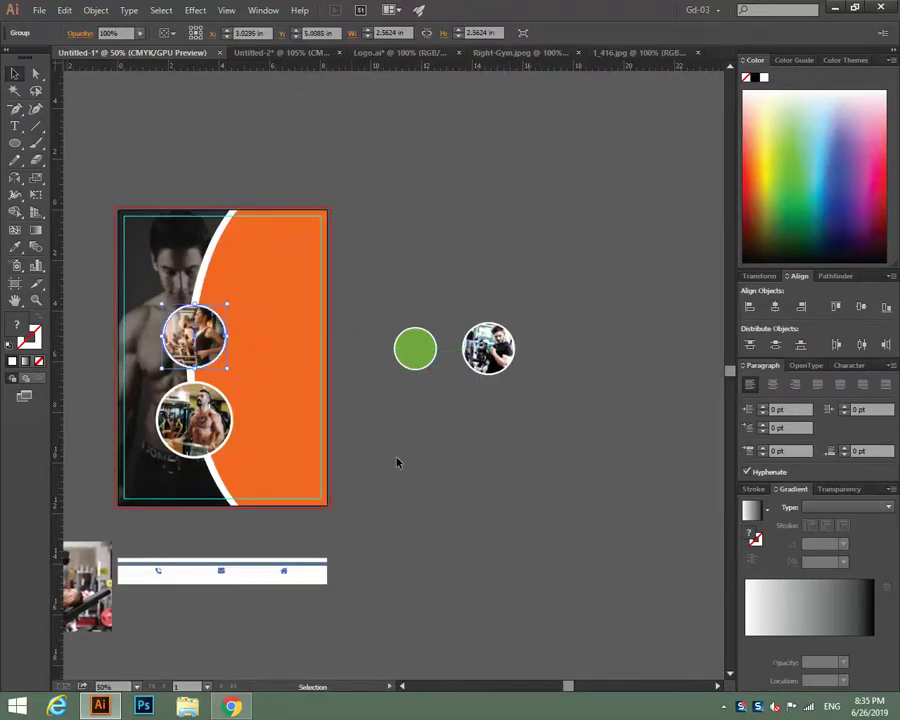
key(Left)
key(Left)
key(Left)
key(Left)
key(Left)
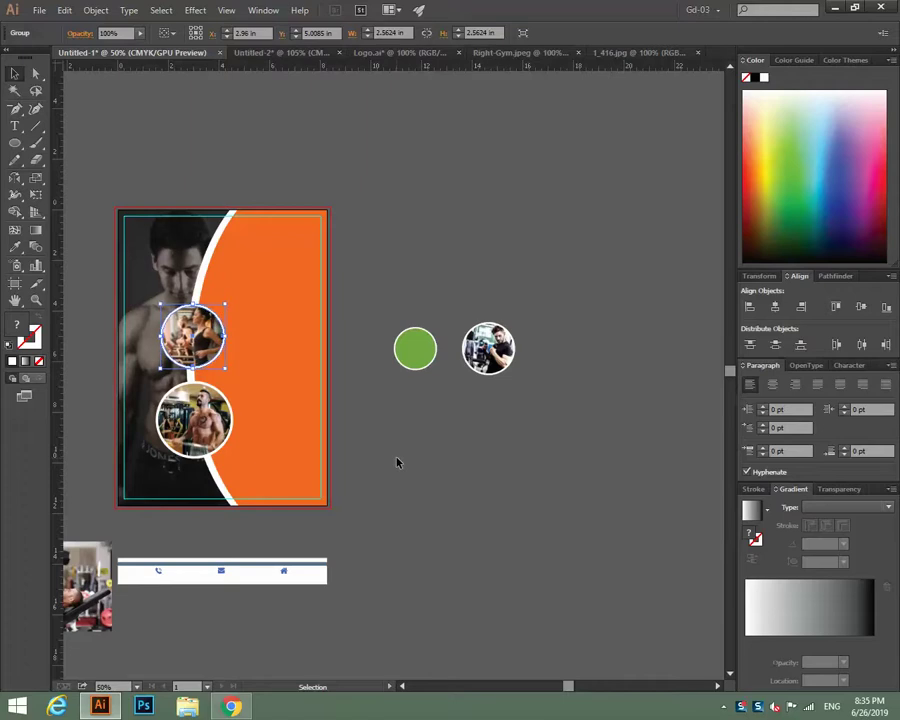
click(388, 450)
drag(485, 356, 222, 256)
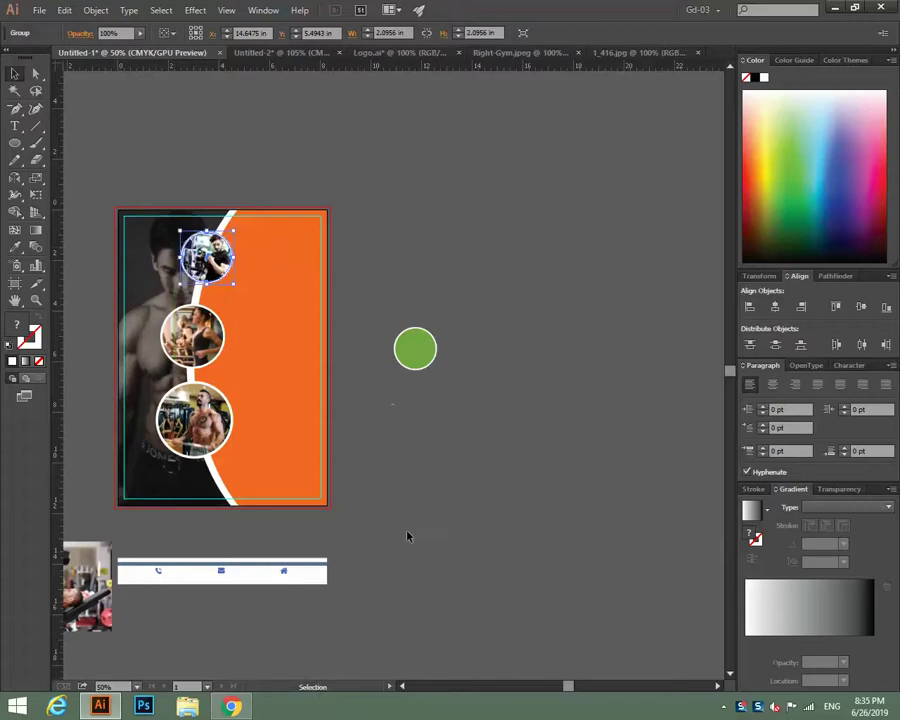
click(230, 374)
click(195, 340)
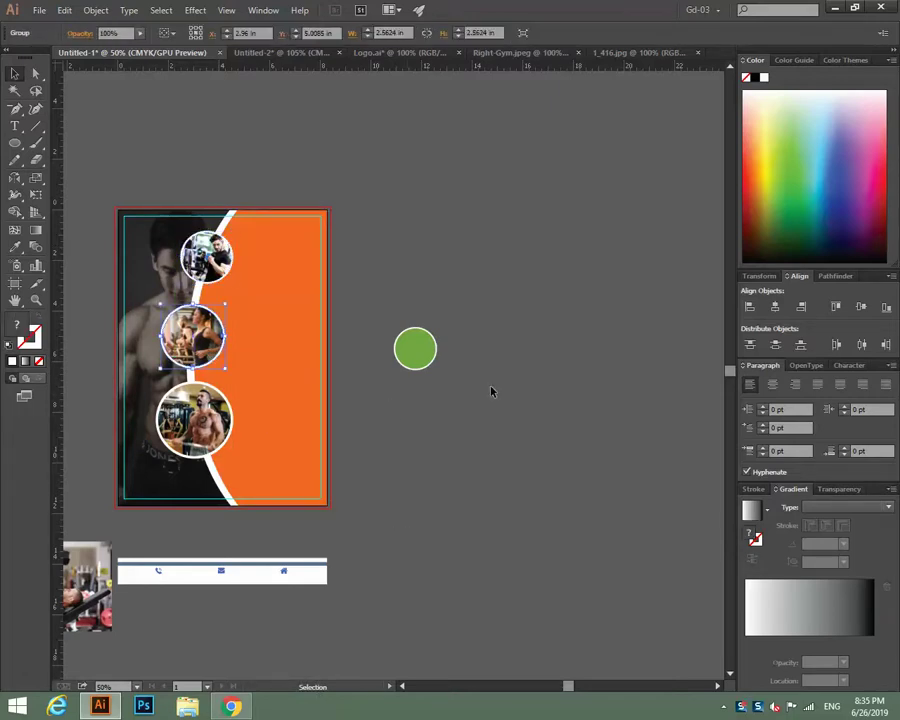
key(Up)
key(Up)
key(Up)
key(Up)
key(Up)
key(Up)
key(Up)
key(Up)
key(Up)
key(Up)
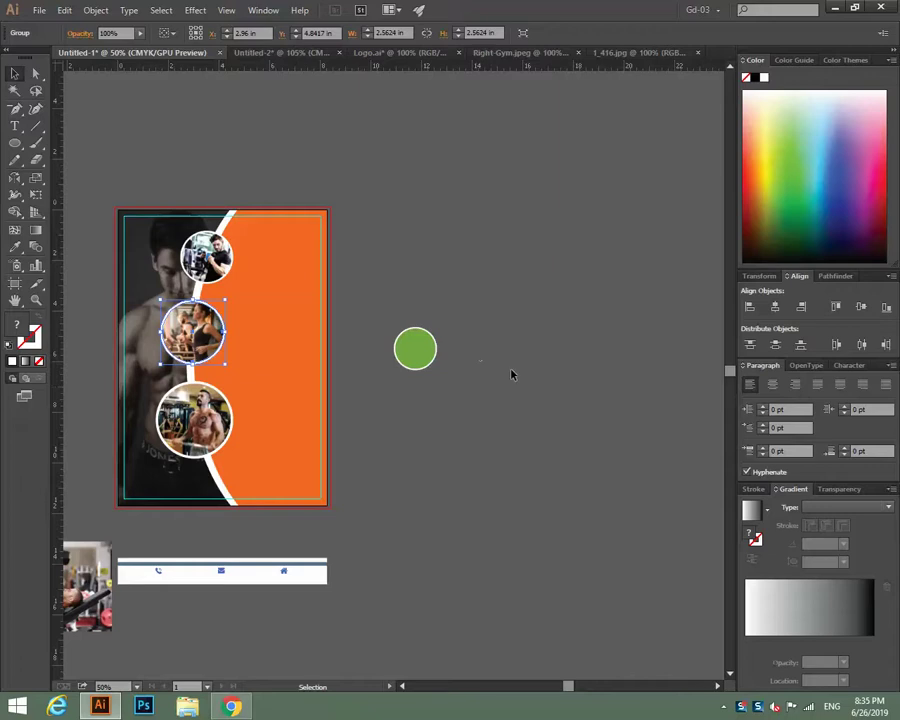
click(514, 391)
scroll(514, 391, down, 1)
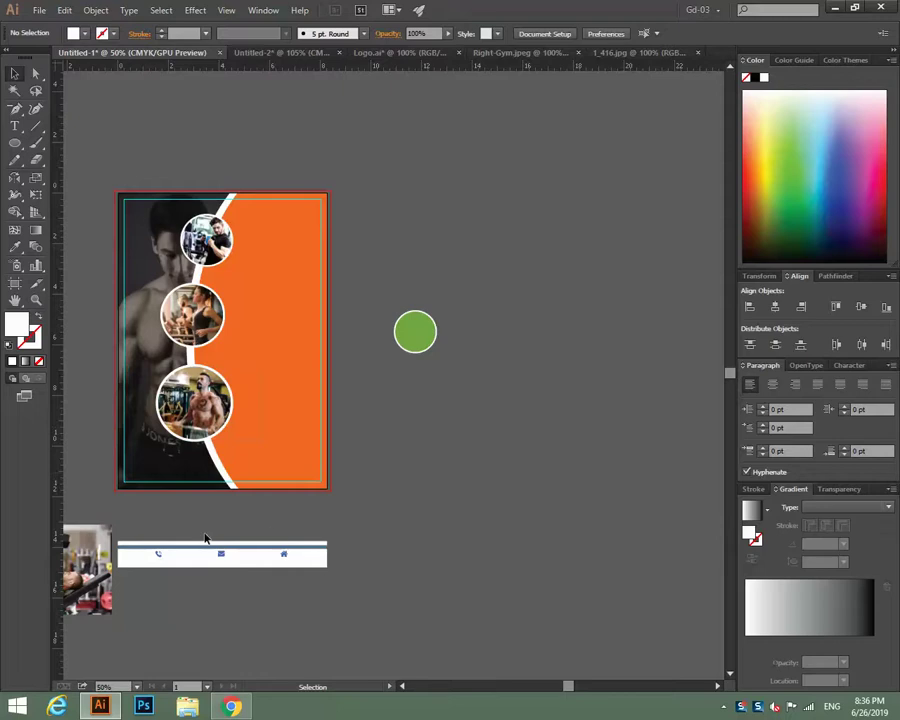
Move the contact footer bar to the bottom edge of the flyer.
click(161, 557)
click(358, 616)
drag(151, 514, 208, 487)
click(498, 516)
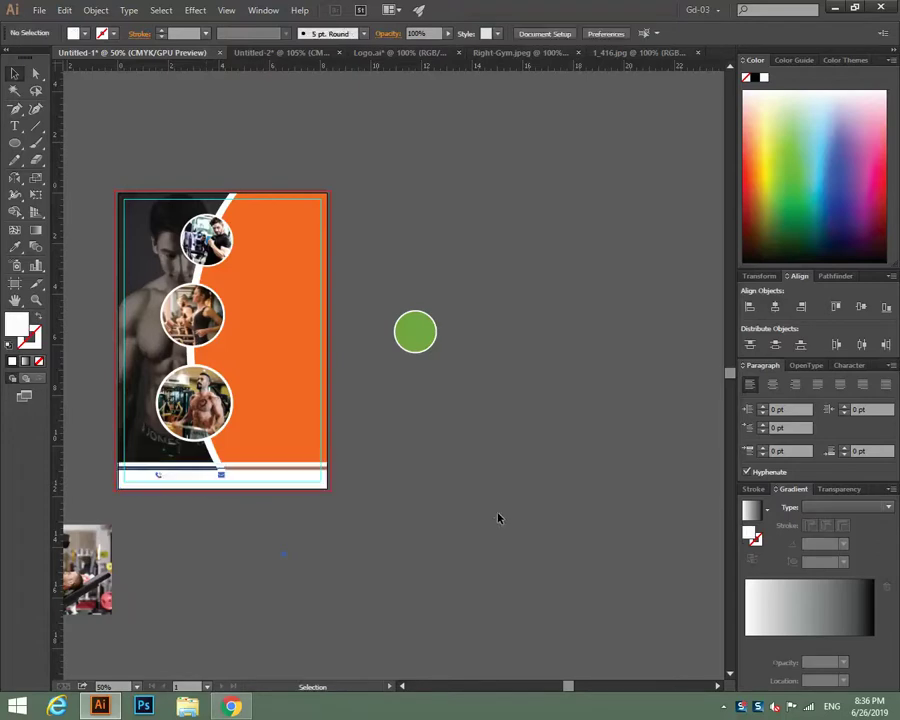
Place the house icon at the right side of the white footer bar, then zoom out.
key(ctrl+plus)
key(ctrl+plus)
key(ctrl+plus)
scroll(498, 513, left, 10)
scroll(498, 513, down, 4)
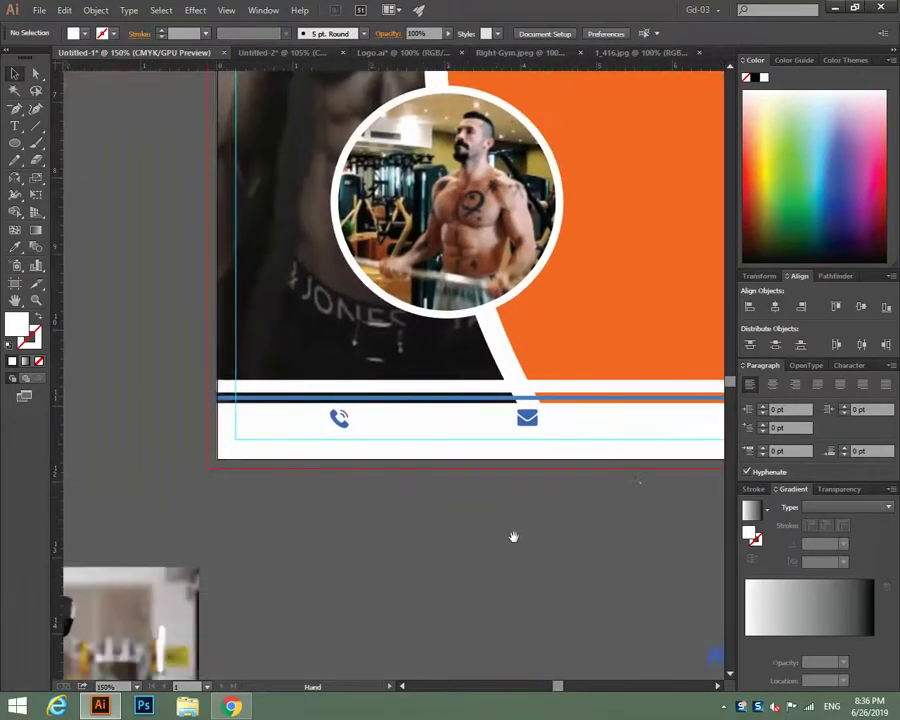
drag(513, 537, 302, 533)
click(267, 434)
click(298, 530)
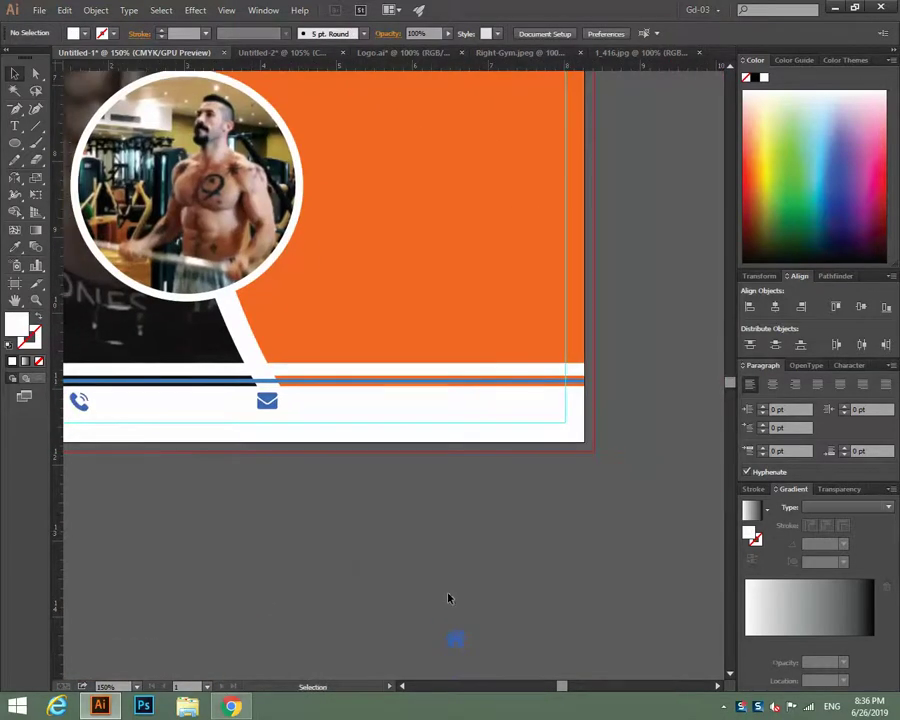
drag(455, 638, 464, 403)
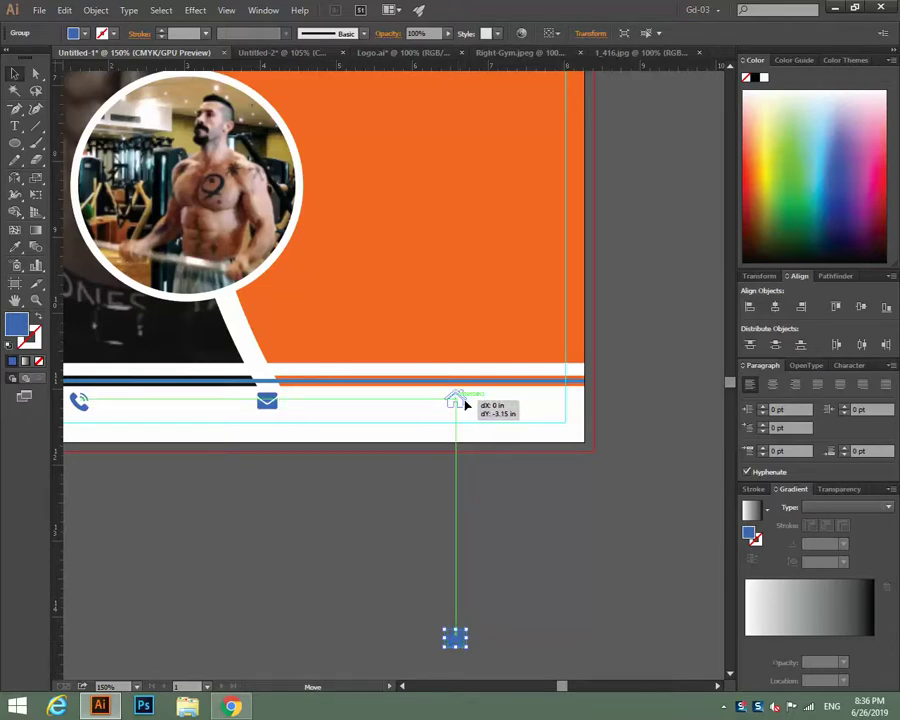
drag(464, 403, 464, 403)
click(517, 576)
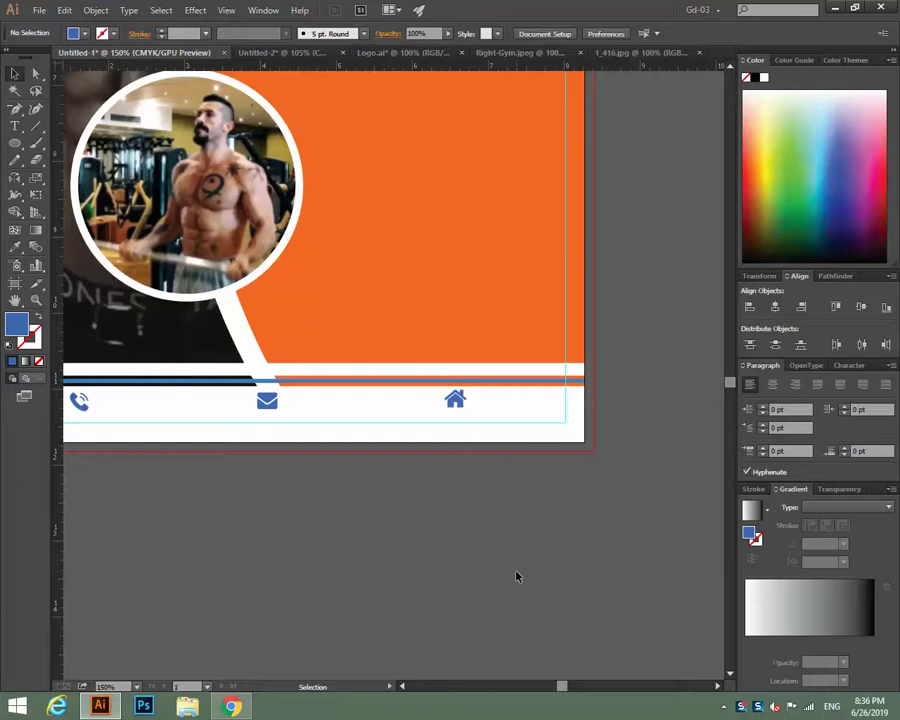
key(ctrl+minus)
key(ctrl+minus)
key(ctrl+minus)
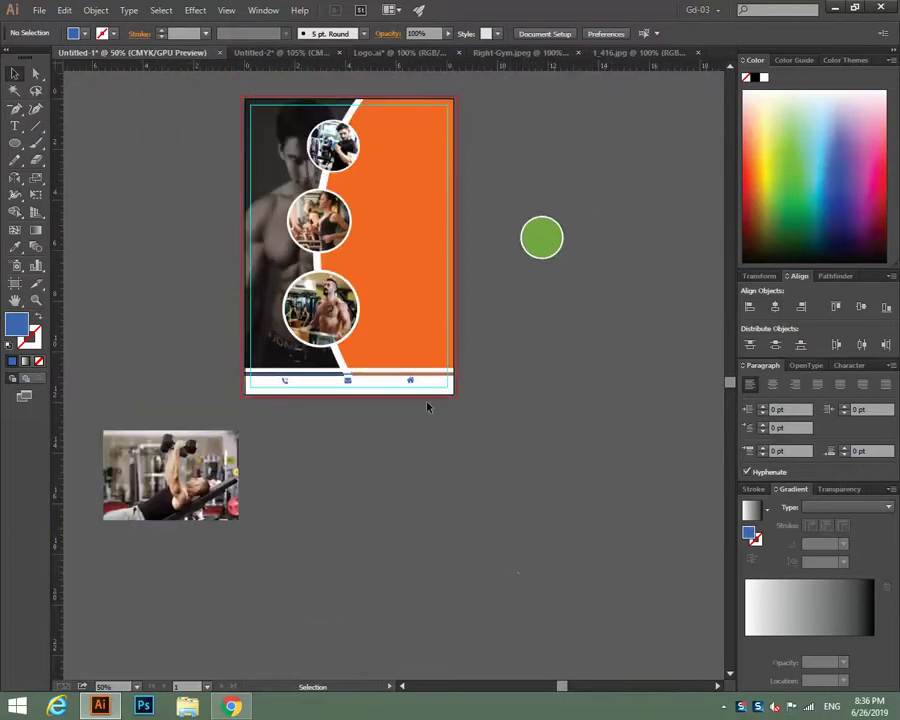
Nudge the bottom photo circle slightly down and right along the curve.
click(340, 342)
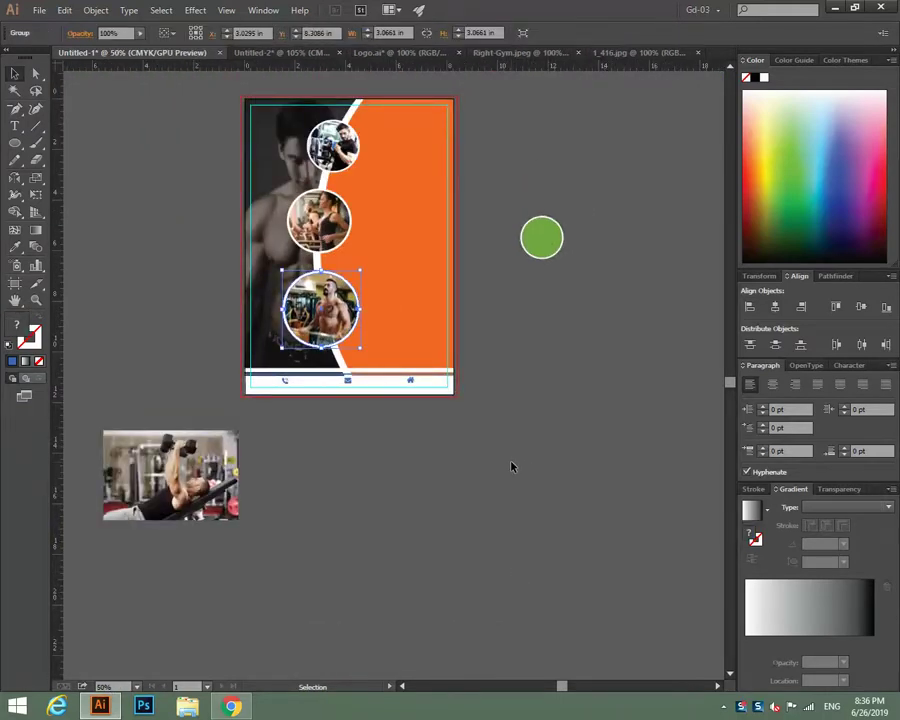
key(Down)
key(Down)
key(Down)
key(Down)
key(Down)
key(Down)
key(Down)
key(Down)
key(Down)
key(Down)
key(Down)
key(Down)
key(Down)
key(Down)
key(Down)
key(Down)
key(Down)
key(Down)
key(Down)
key(Down)
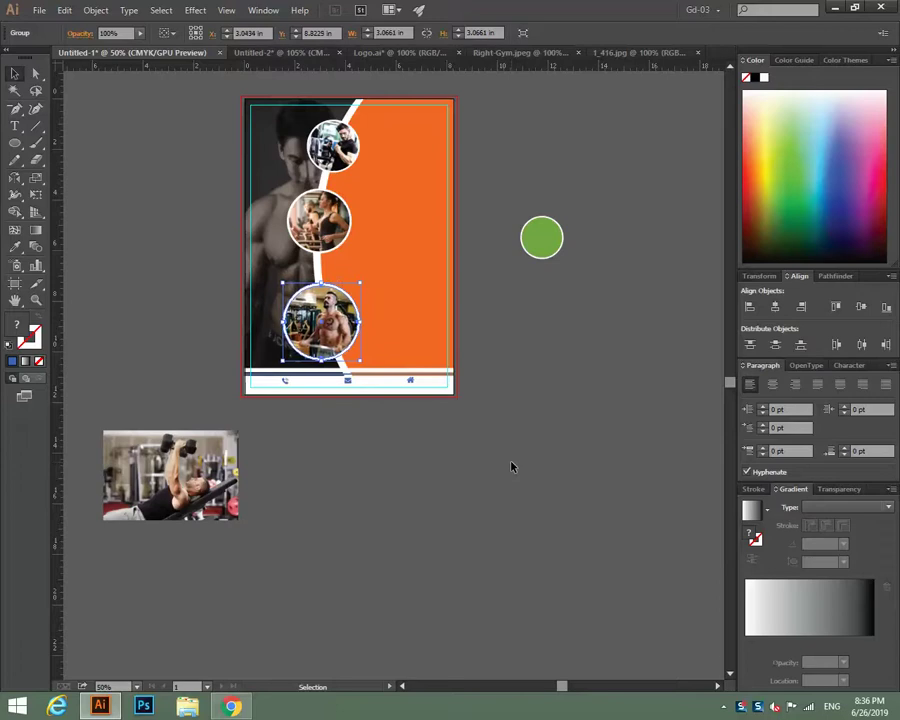
key(Right)
key(Right)
key(Right)
key(Right)
key(Right)
key(Right)
key(Right)
key(Right)
key(Right)
key(Right)
key(Right)
key(Right)
key(Right)
key(Right)
key(Right)
key(Right)
key(Right)
key(Right)
key(Right)
key(Right)
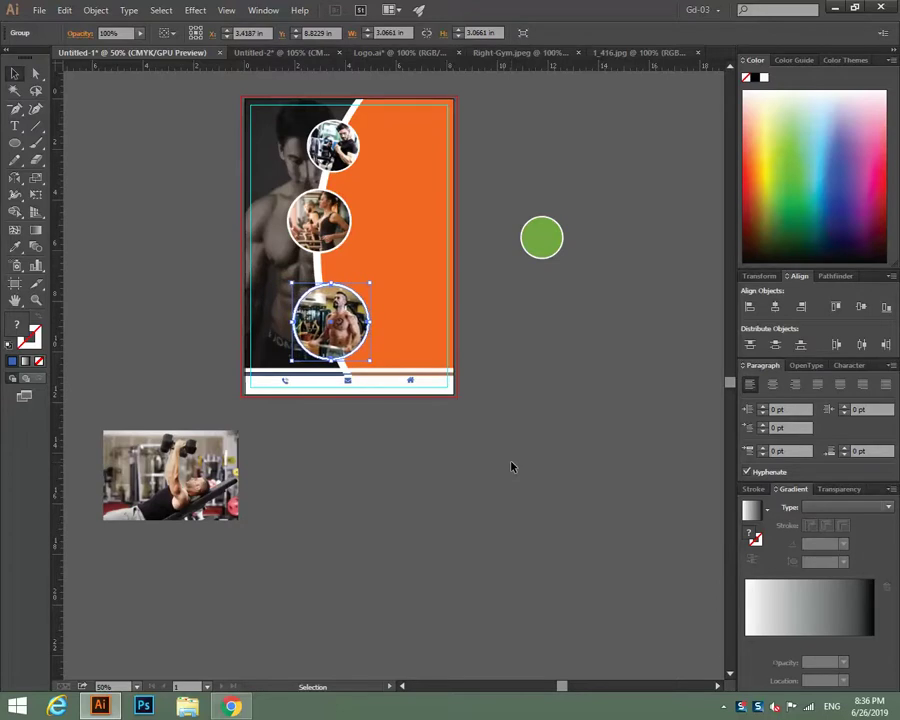
key(Left)
key(Left)
key(Left)
key(Left)
key(Left)
key(Left)
key(Left)
key(Left)
key(Right)
key(Right)
key(Down)
key(Down)
key(Down)
key(Down)
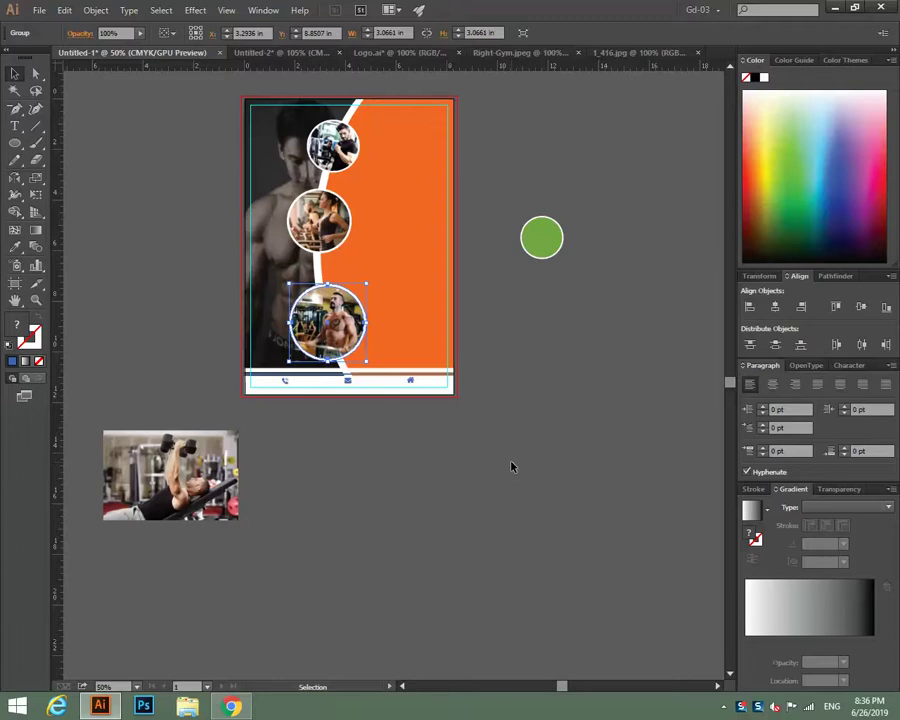
click(526, 488)
Move the middle photo circle a few steps down.
click(318, 228)
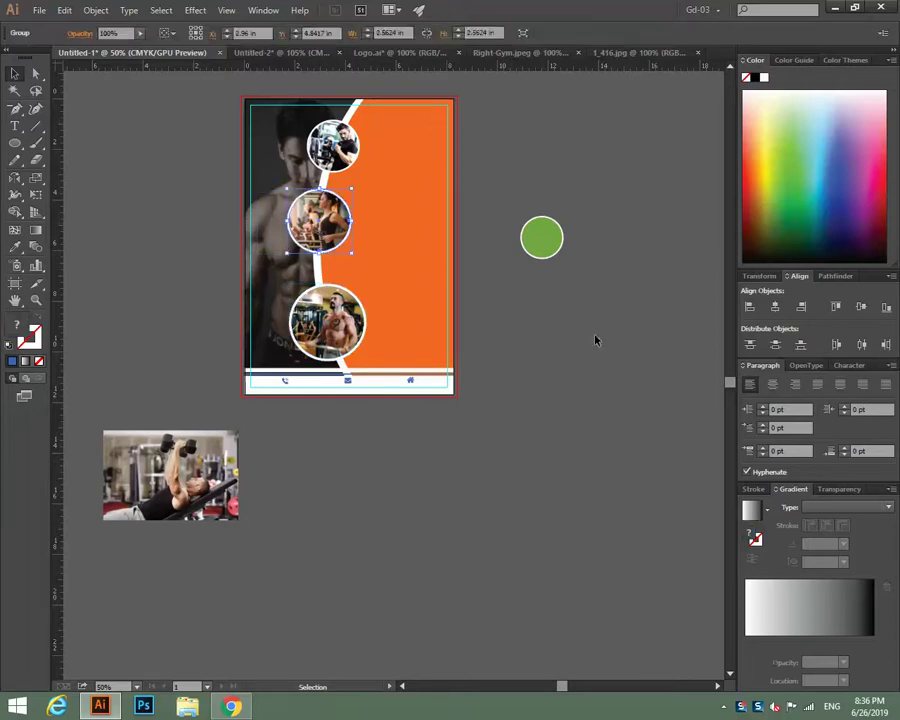
key(Down)
key(Down)
key(Down)
key(Down)
key(Down)
key(Down)
key(Down)
key(Down)
key(Down)
key(Down)
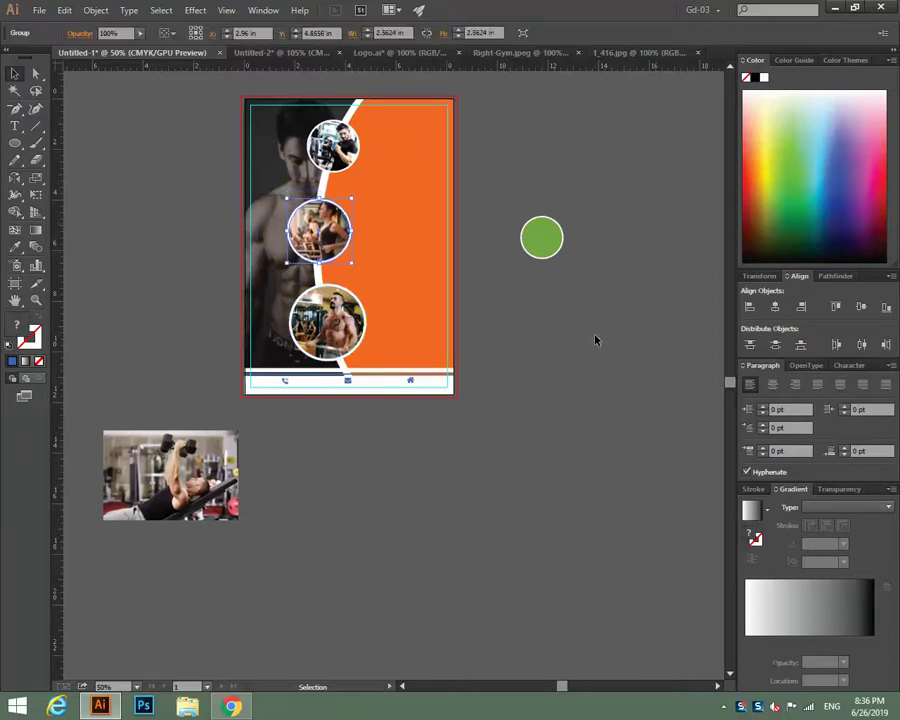
key(Down)
key(Down)
key(Down)
key(Down)
key(Down)
key(Down)
key(Down)
key(Down)
key(Down)
key(Down)
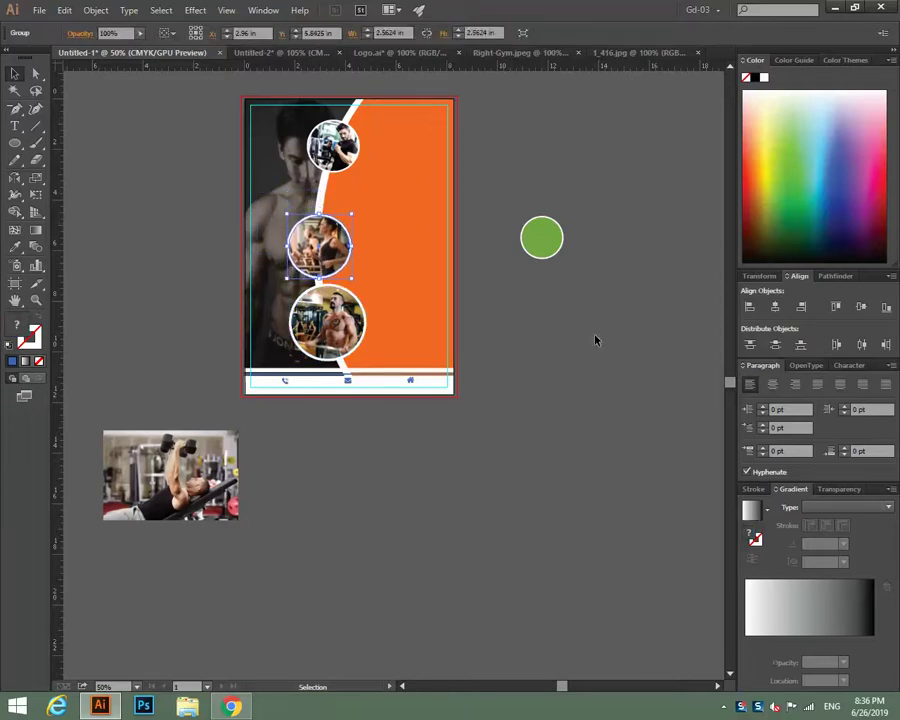
key(Down)
key(Down)
key(Down)
key(Down)
key(Down)
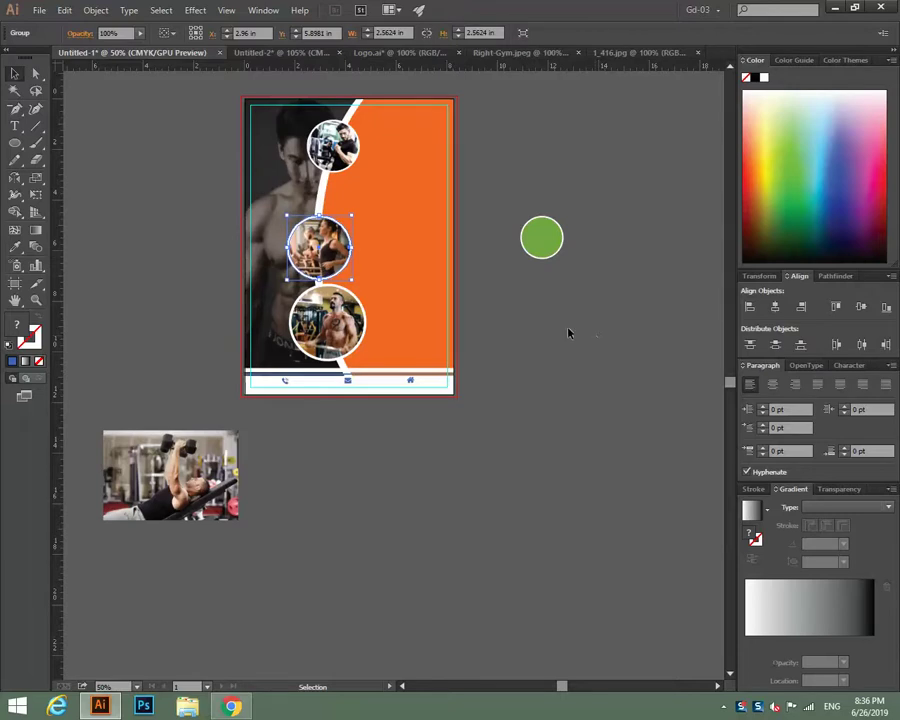
Shift the top photo circle down and left so it sits closer to the middle circle.
click(568, 333)
click(340, 152)
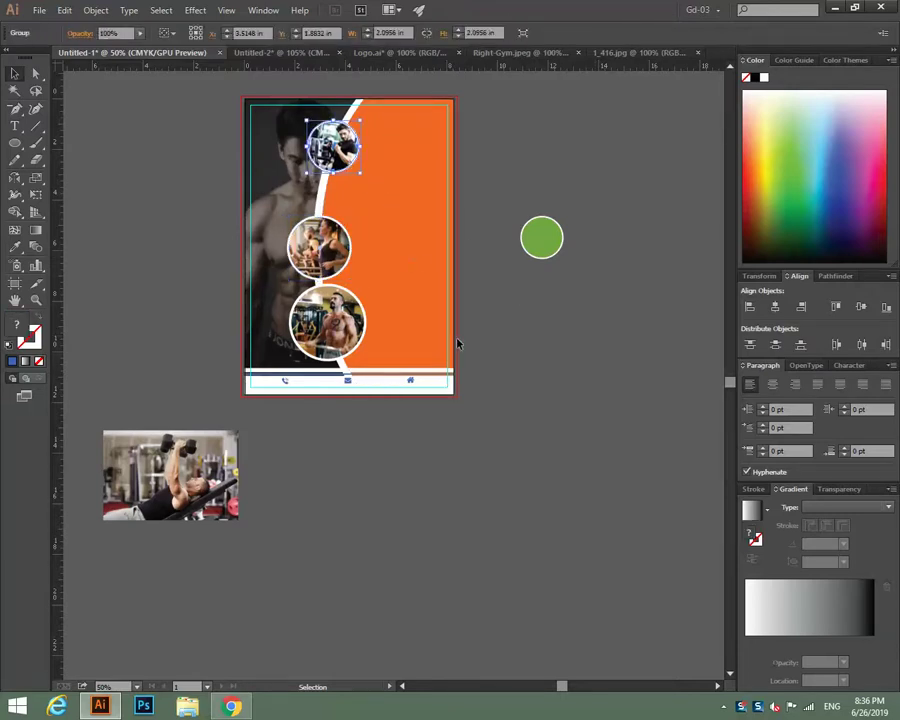
key(Down)
key(Down)
key(Down)
key(Down)
key(Down)
key(Down)
key(Down)
key(Down)
key(Down)
key(Down)
key(Down)
key(Down)
key(Down)
key(Down)
key(Down)
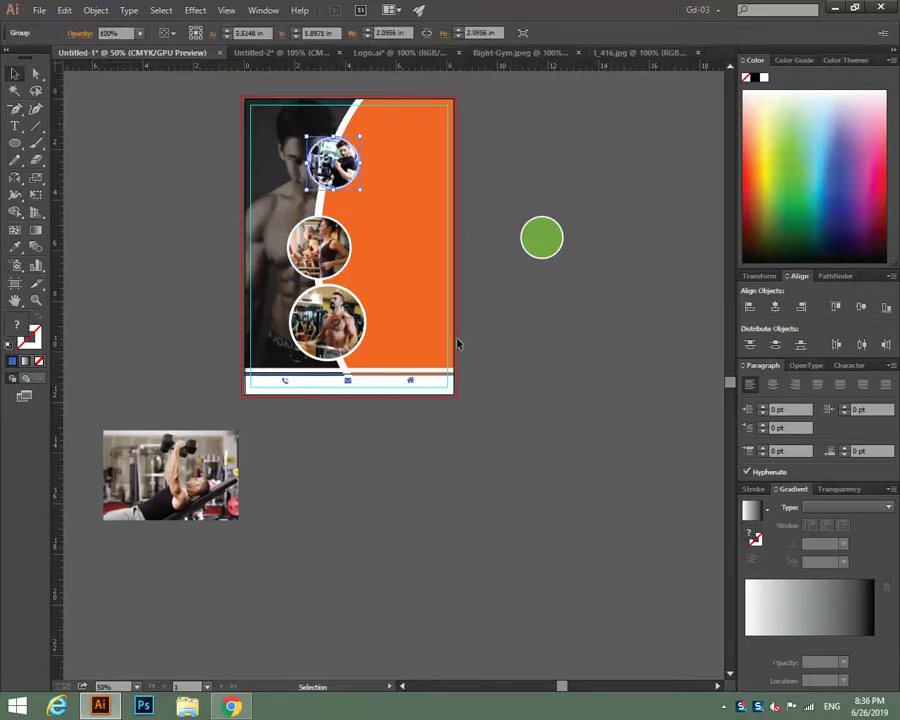
key(Down)
key(Down)
key(Down)
key(Down)
key(Down)
key(Down)
key(Down)
key(Down)
key(Down)
key(Down)
key(Down)
key(Down)
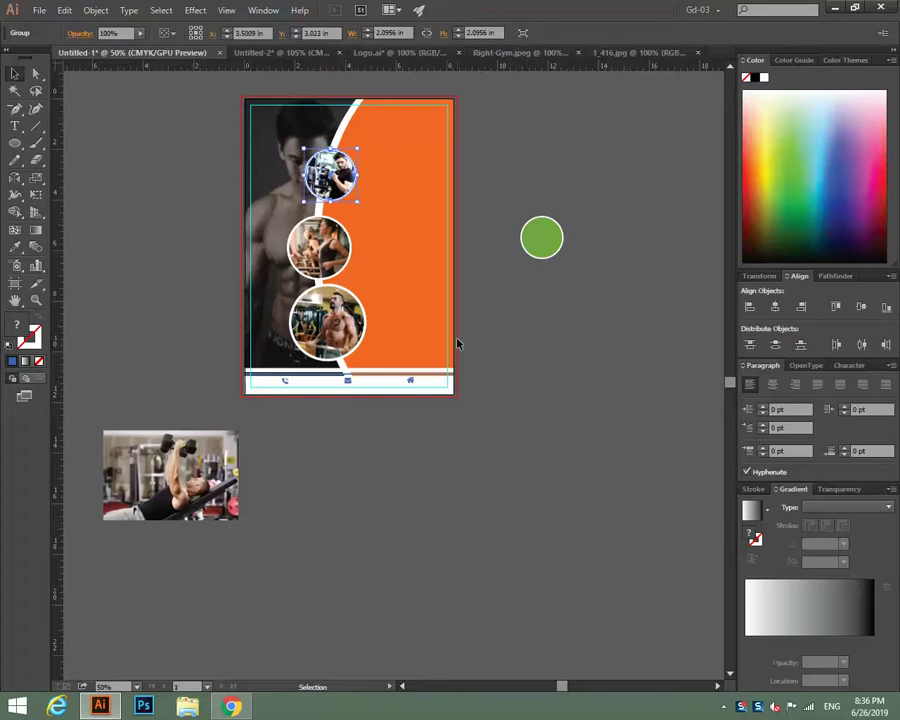
key(Down)
key(Down)
key(Down)
key(Down)
key(Down)
key(Down)
key(Down)
key(Down)
key(Left)
key(Left)
key(Left)
key(Left)
key(Left)
key(Left)
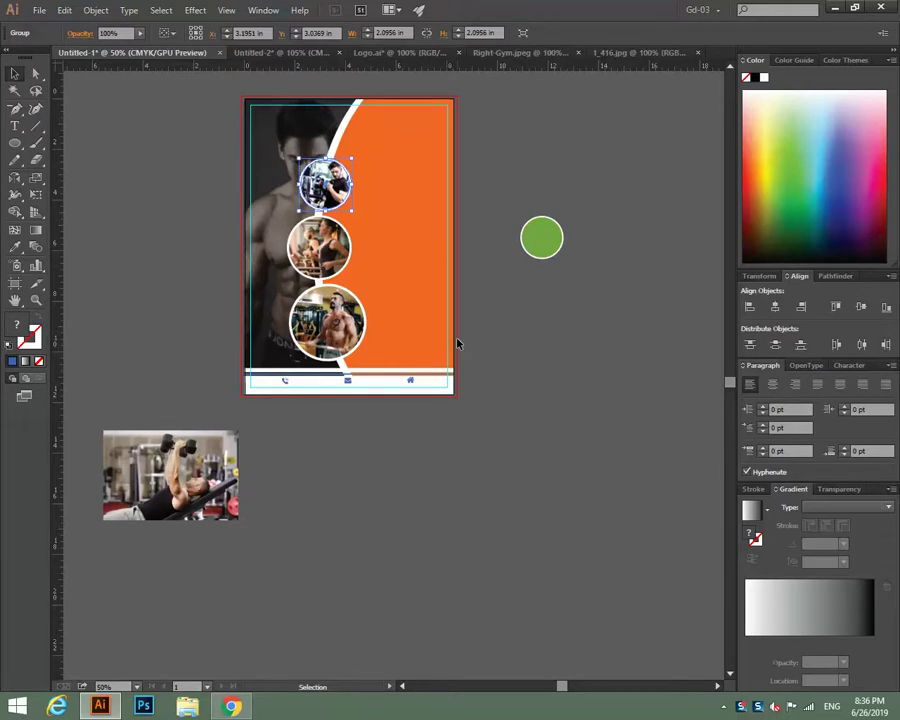
key(Left)
key(Left)
key(Left)
key(Left)
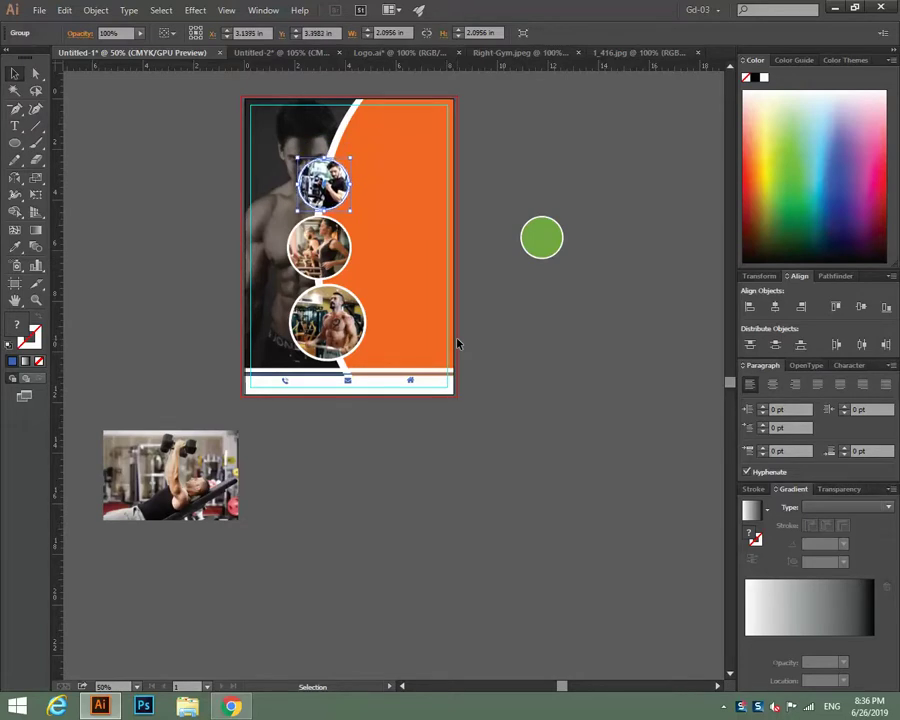
key(Left)
key(Up)
key(Up)
key(Left)
key(Left)
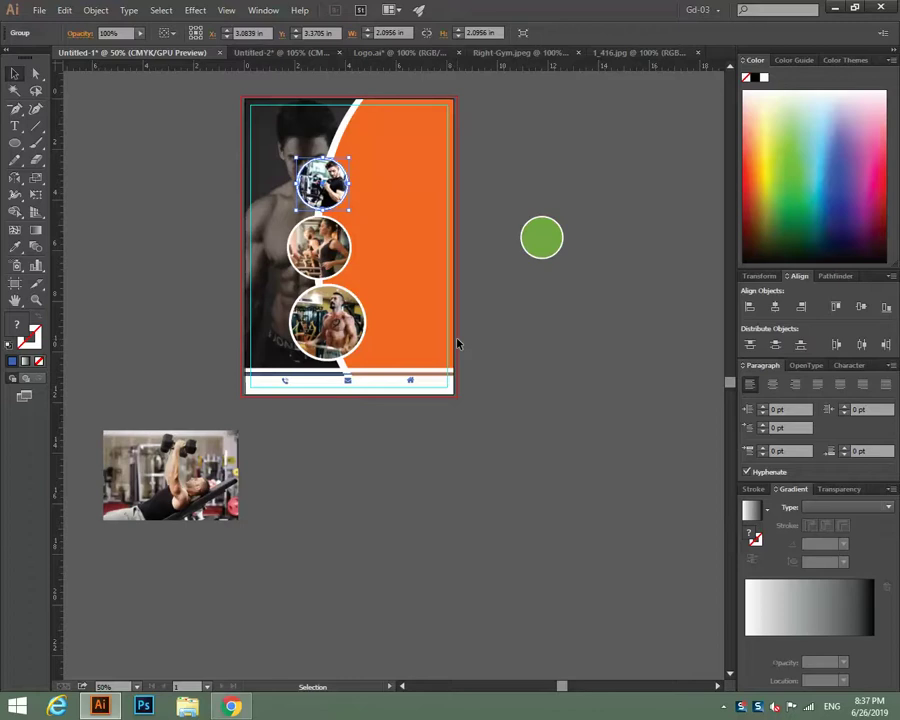
click(501, 369)
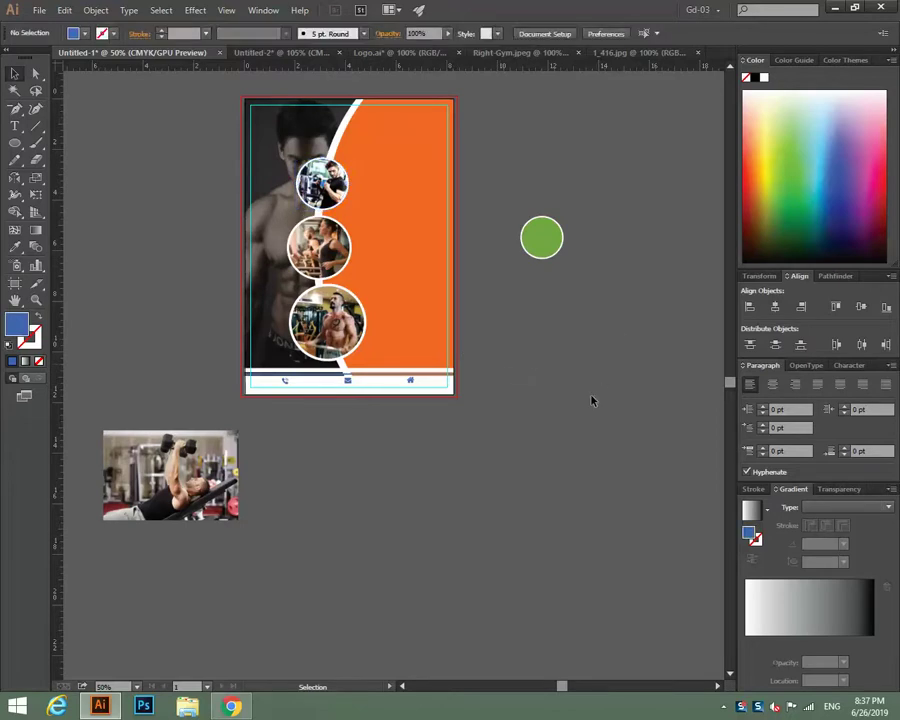
In Chrome's fitness slogans page, select the slogan 'Your body hears everything that your mind says.'.
click(231, 706)
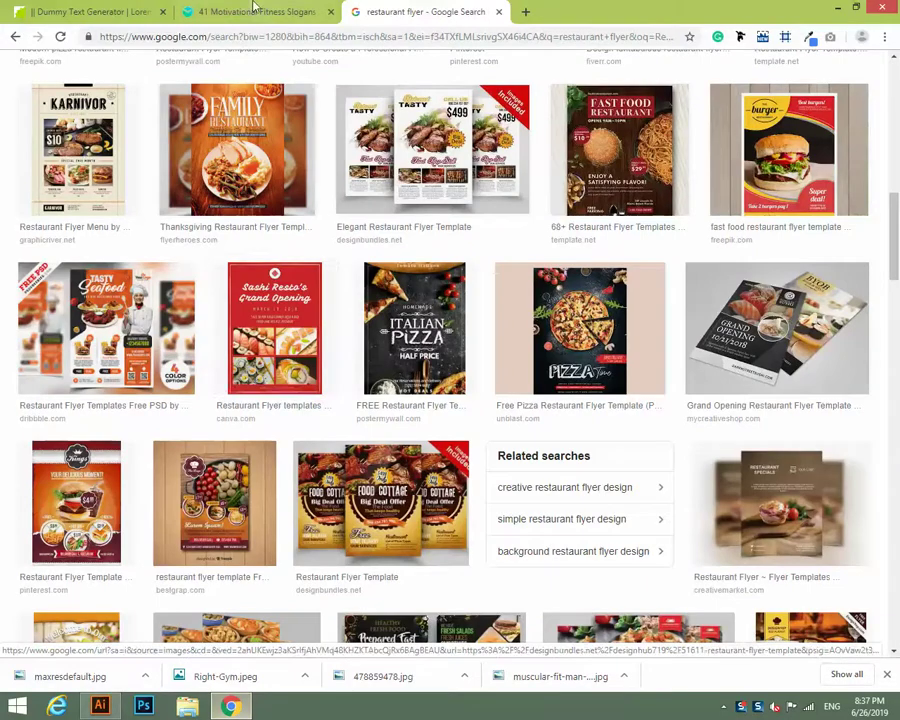
click(240, 11)
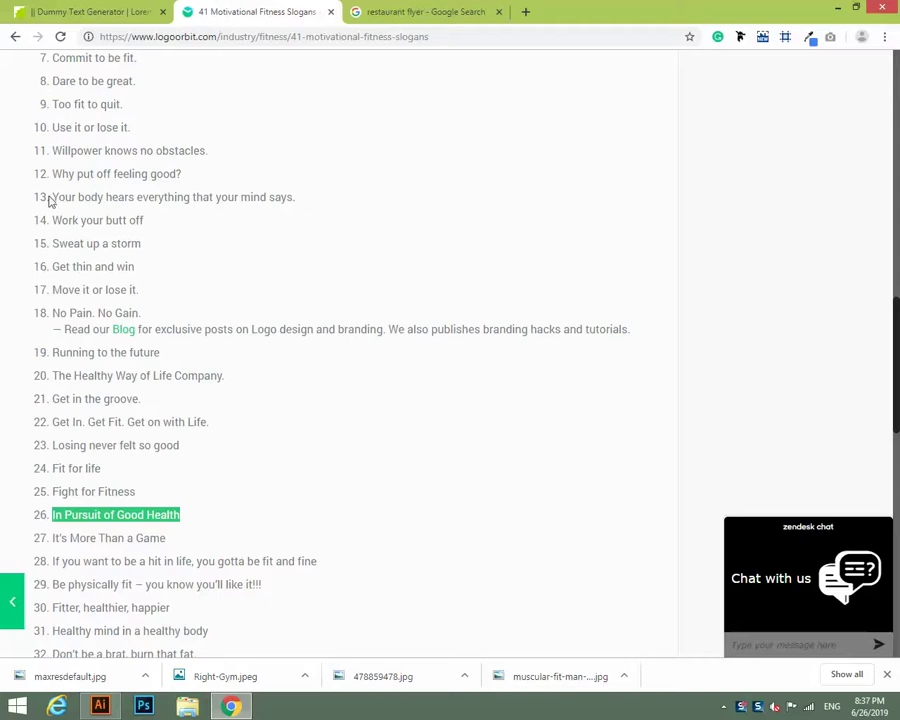
drag(55, 196, 335, 198)
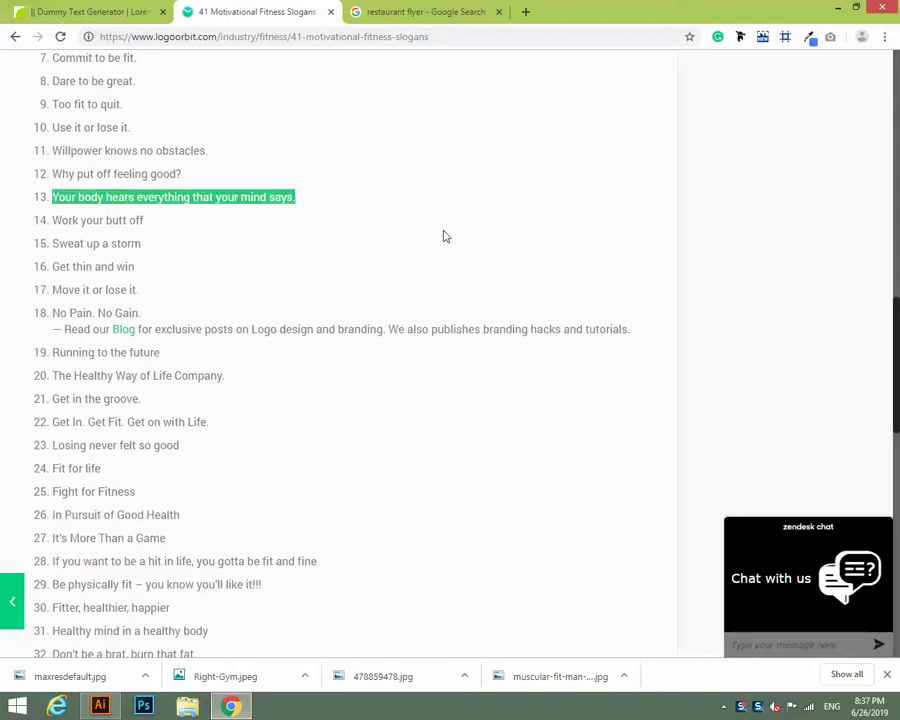
Paste the copied slogan as a new text line beside the artboard.
key(alt+Tab)
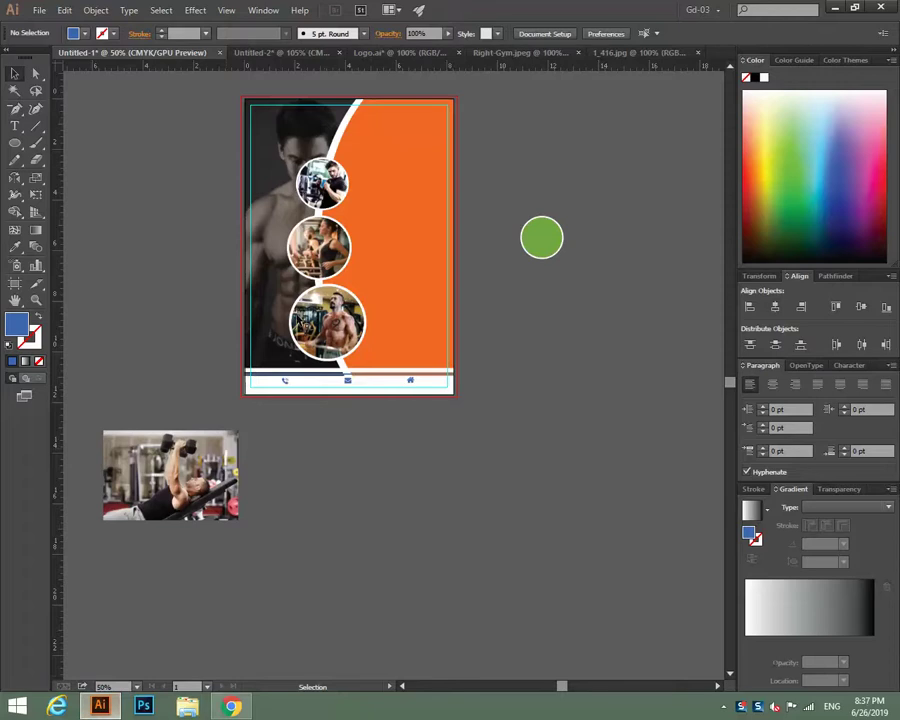
click(15, 125)
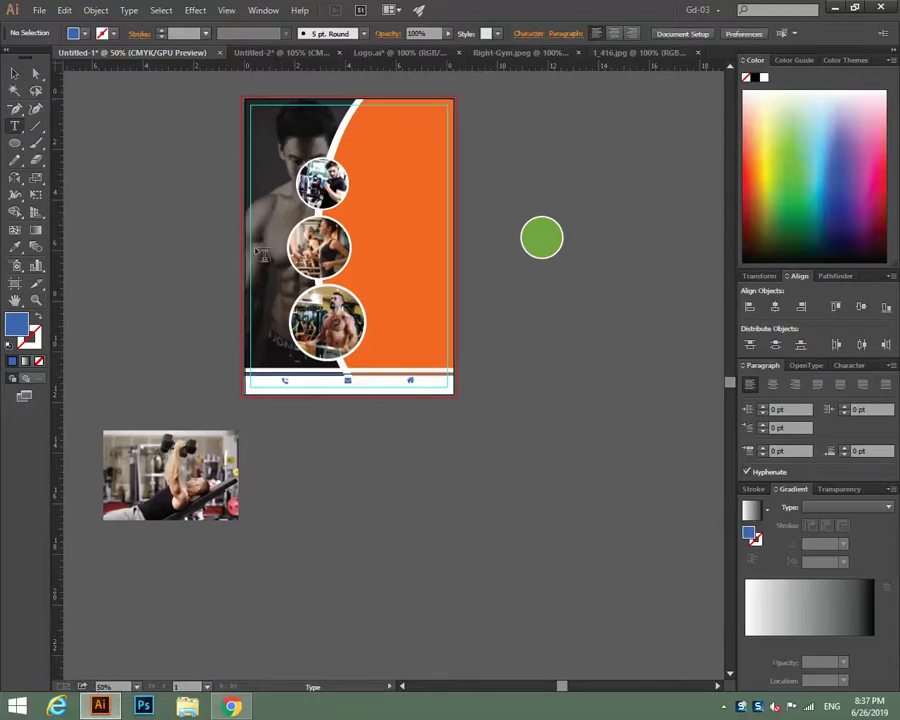
click(570, 352)
key(ctrl+v)
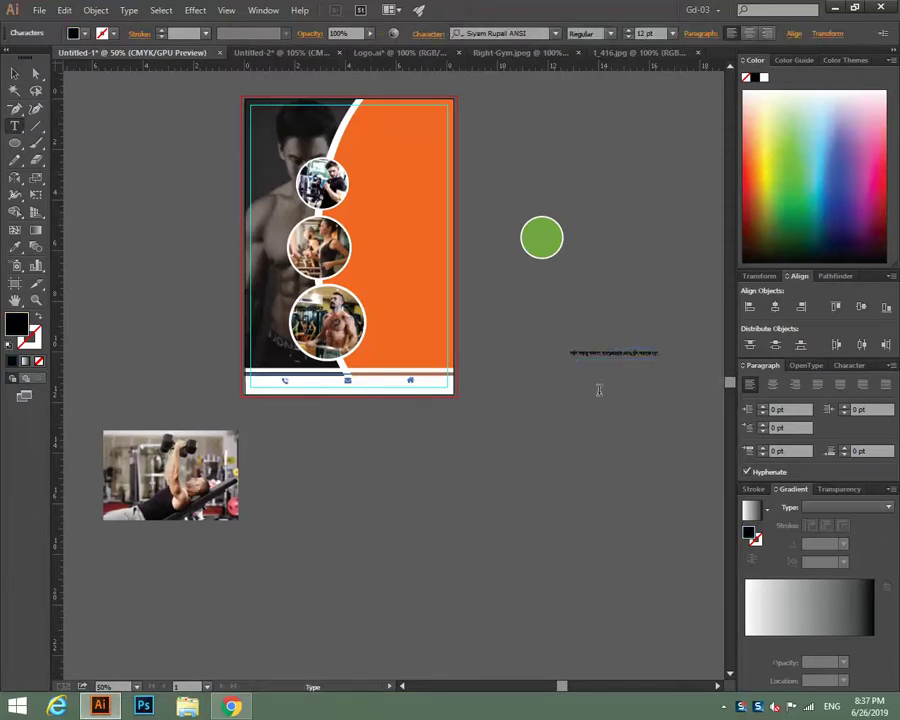
Format the slogan text in the Impact font at 36 pt.
drag(668, 353, 500, 345)
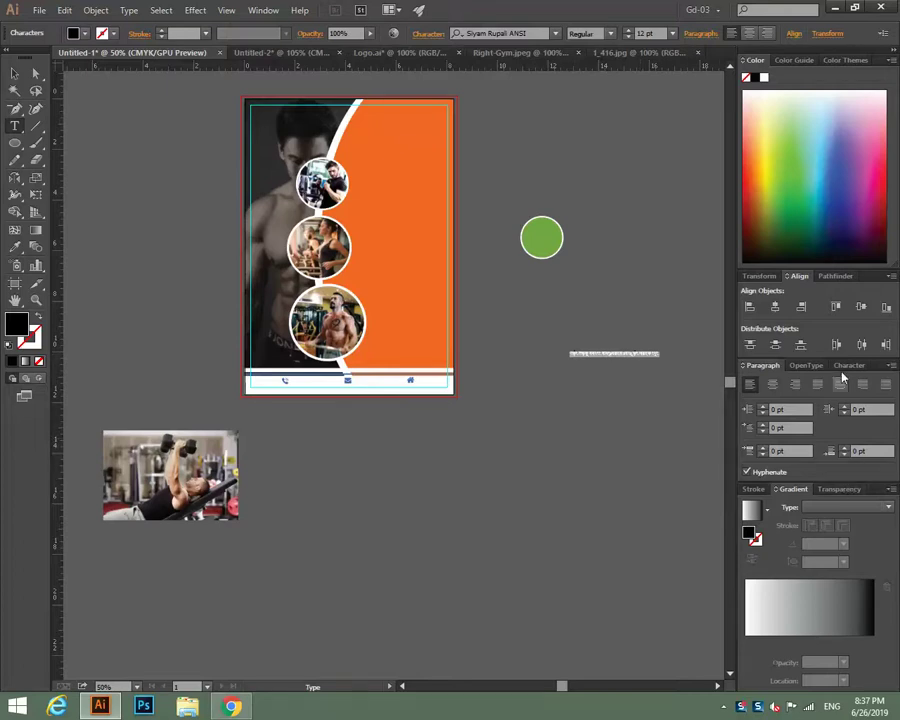
click(847, 366)
click(886, 406)
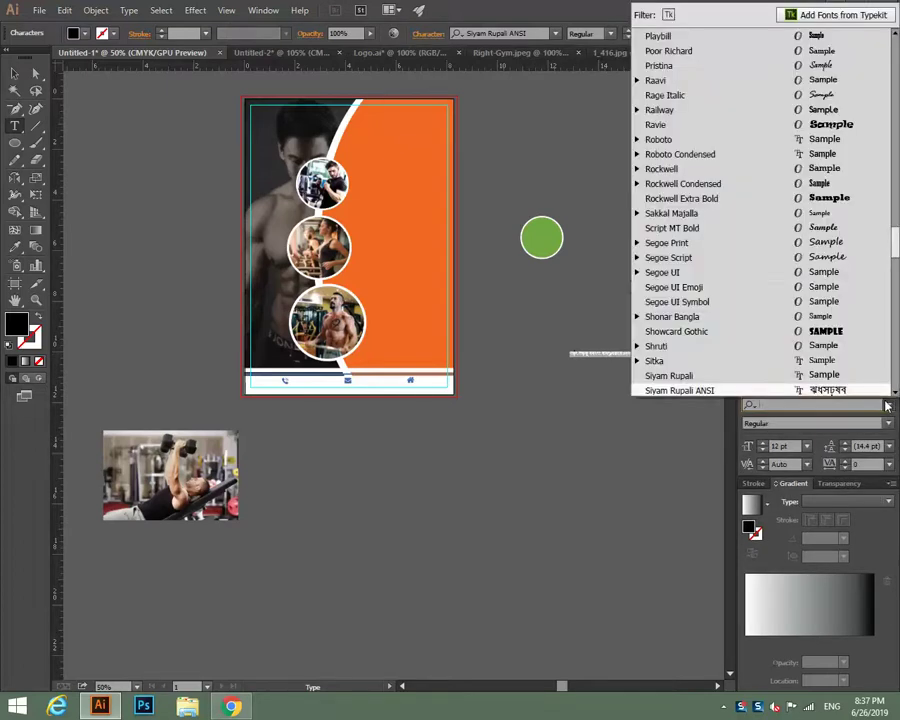
scroll(892, 227, up, 5)
scroll(897, 102, up, 15)
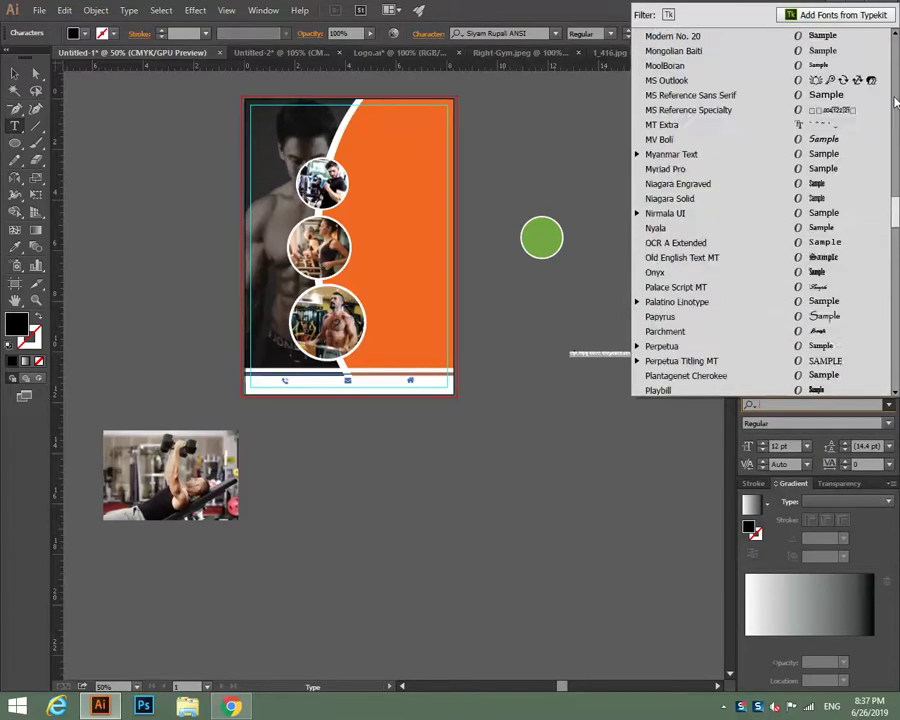
scroll(897, 102, up, 3)
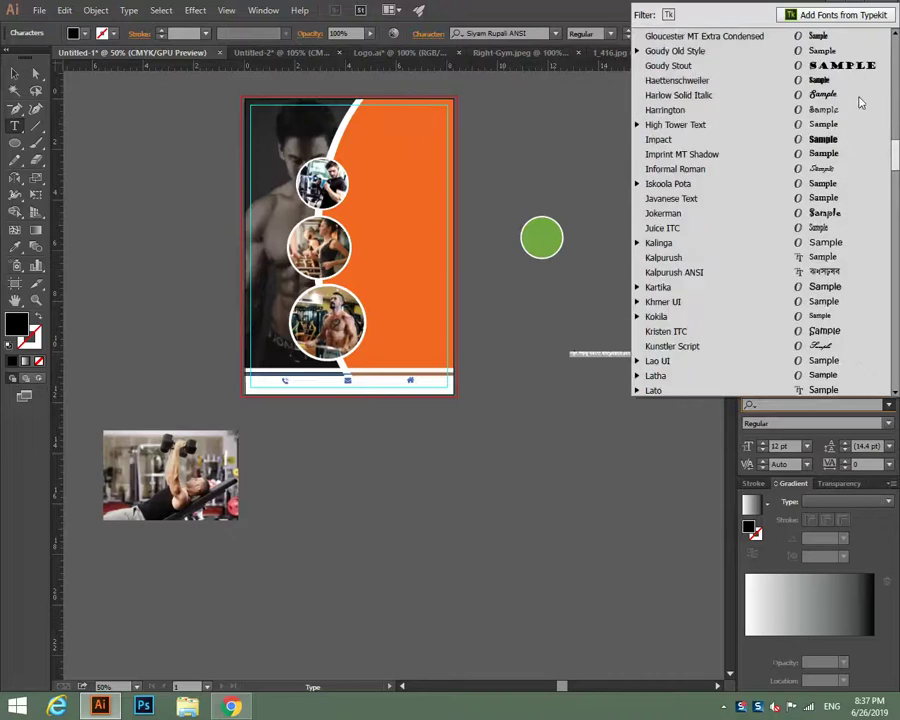
click(838, 137)
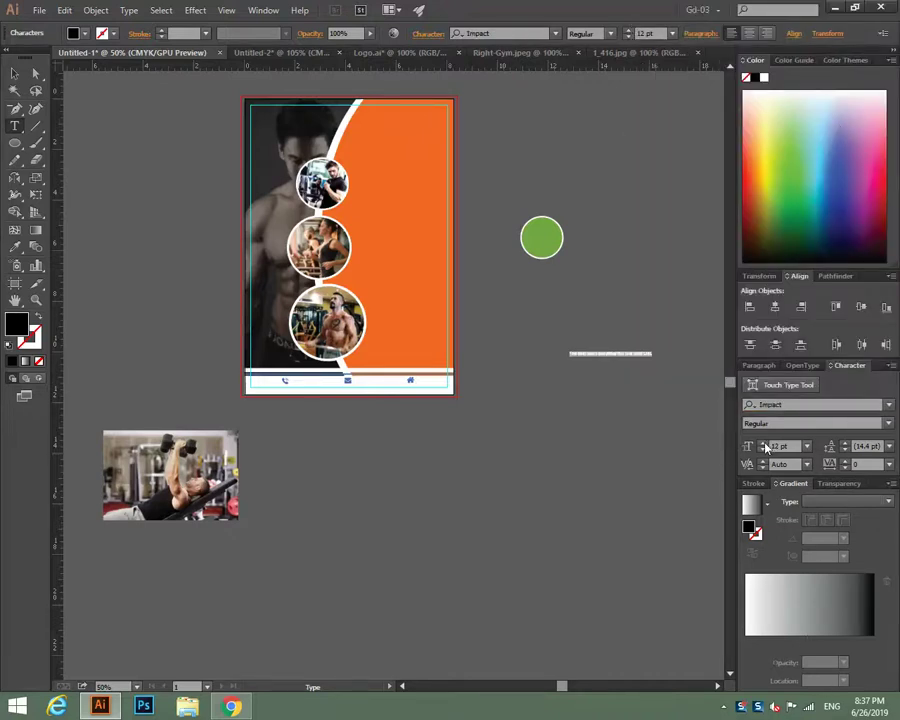
scroll(766, 447, up, 20)
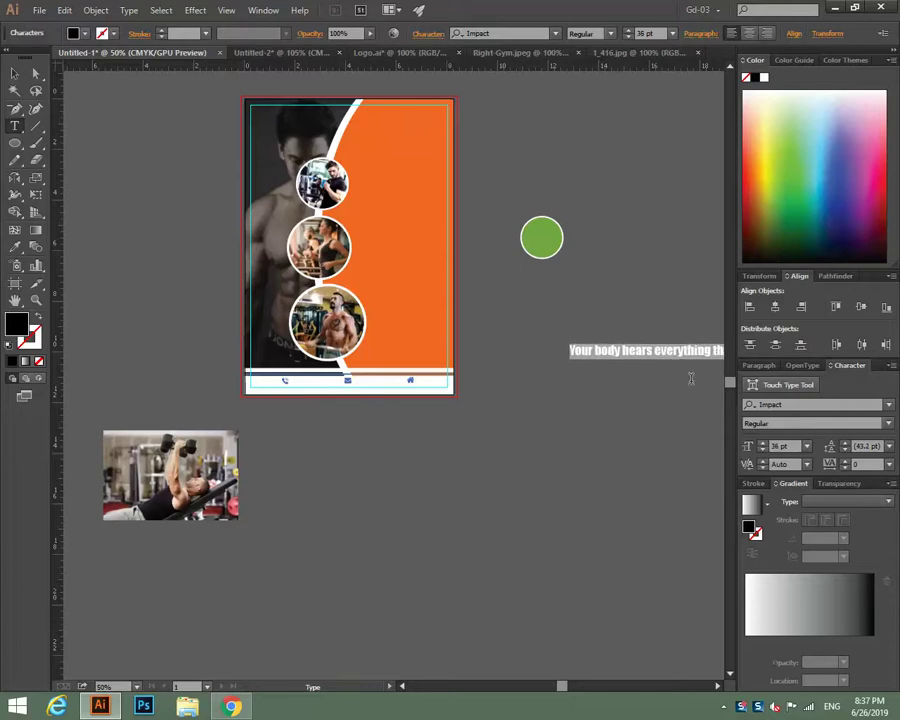
key(Escape)
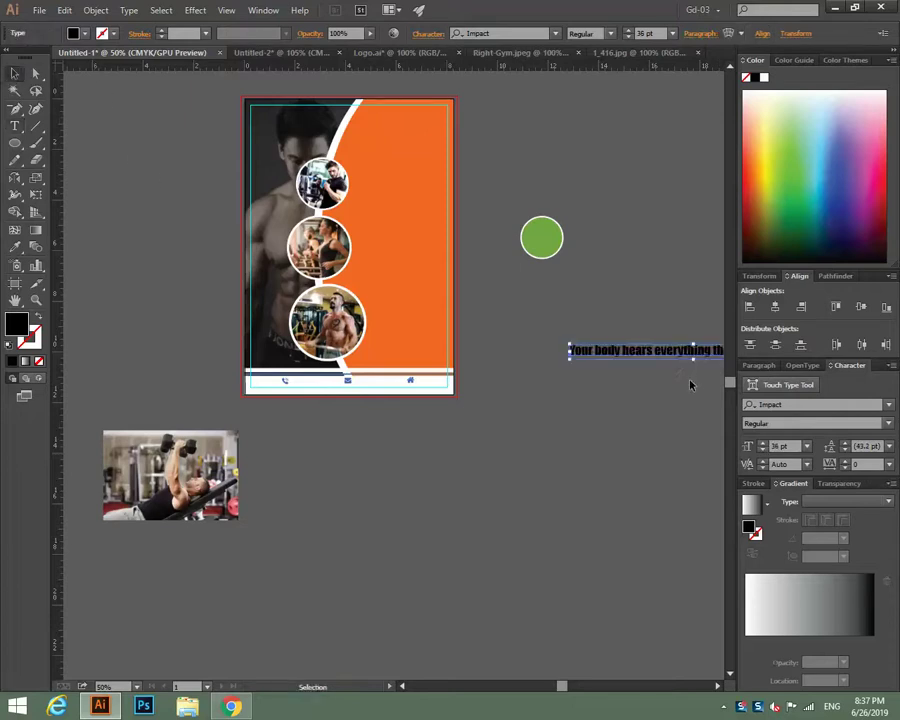
Move the slogan below the artboard and break it onto a new line after 'Your'.
drag(664, 358, 501, 507)
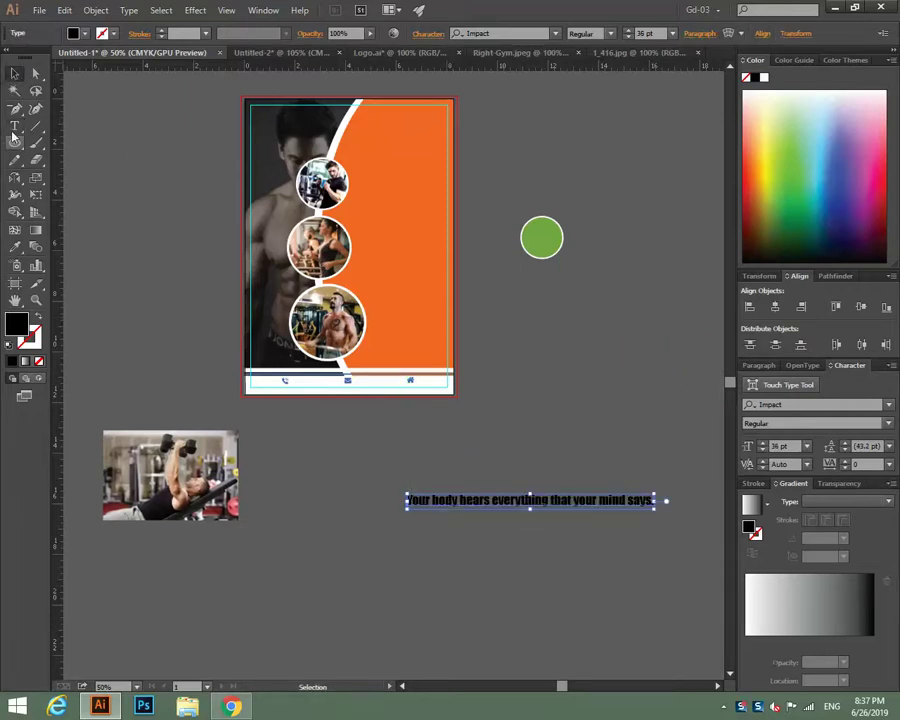
key(t)
click(532, 568)
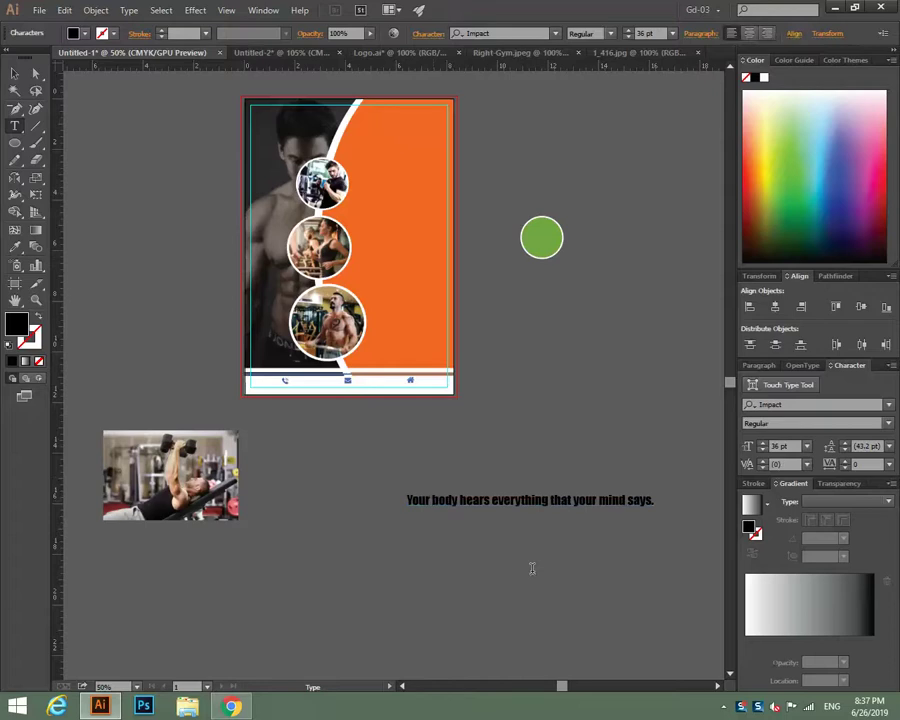
click(433, 500)
key(Return)
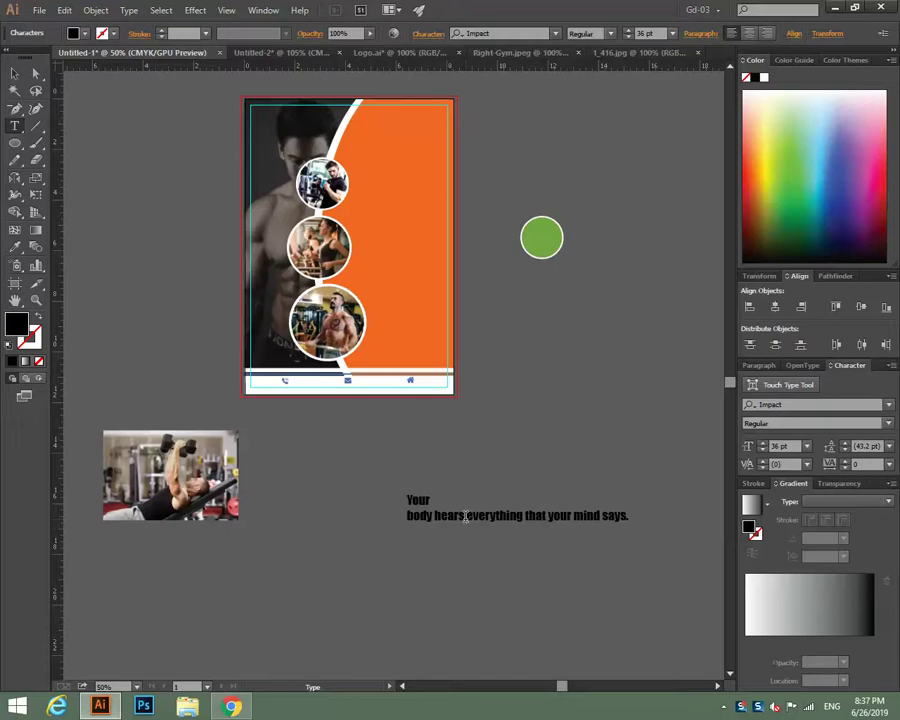
Break the slogan onto new lines before 'everything', 'that', 'mind' and 'says.'.
key(Right)
key(Right)
key(Right)
key(Right)
key(Right)
key(Right)
key(Right)
key(Right)
key(Right)
key(Right)
key(Return)
key(Right)
key(Right)
key(Right)
key(Right)
key(Right)
key(Right)
key(Right)
key(Right)
key(Right)
key(Right)
key(Right)
key(Right)
key(Return)
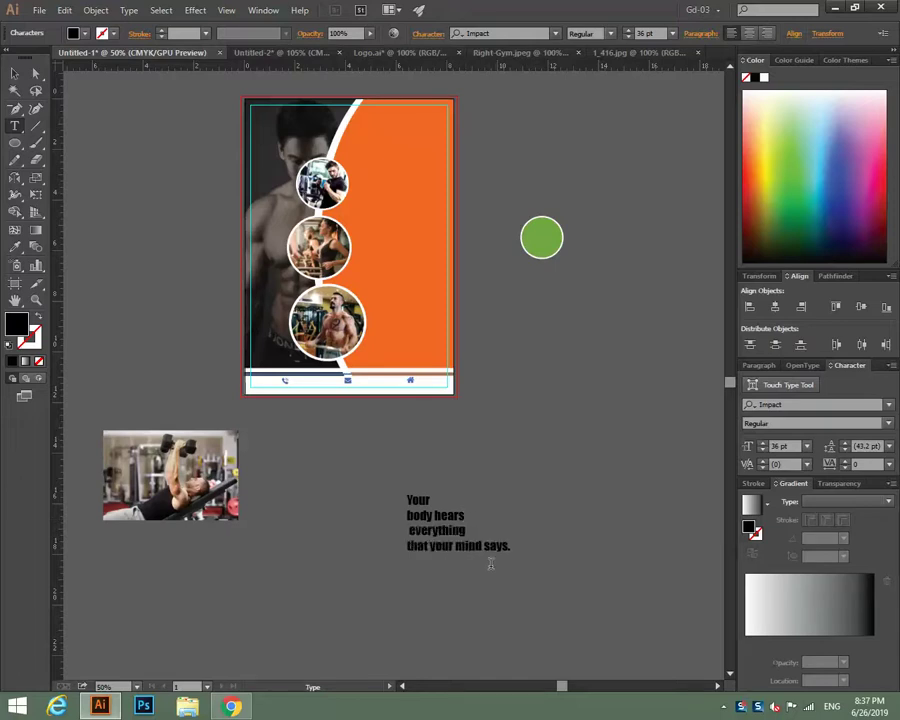
key(Right)
key(Right)
key(Right)
key(Right)
key(Right)
key(Right)
key(Right)
key(Right)
key(Right)
key(Return)
key(Right)
key(Right)
key(Right)
key(Right)
key(Right)
key(Right)
key(Return)
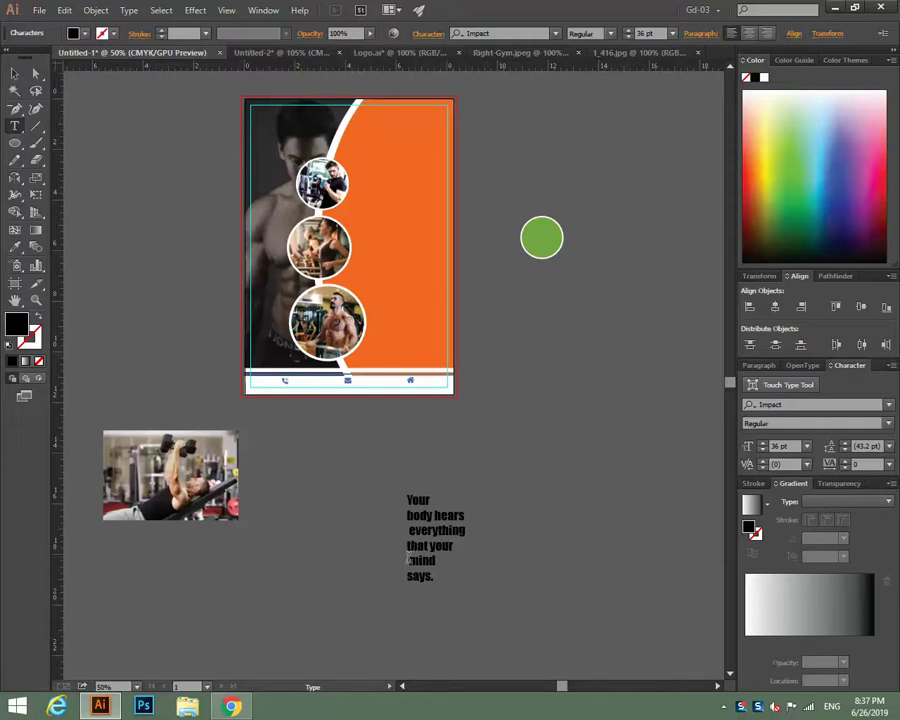
Remove the stray leading spaces before 'mind' and 'everything'.
key(Up)
key(Delete)
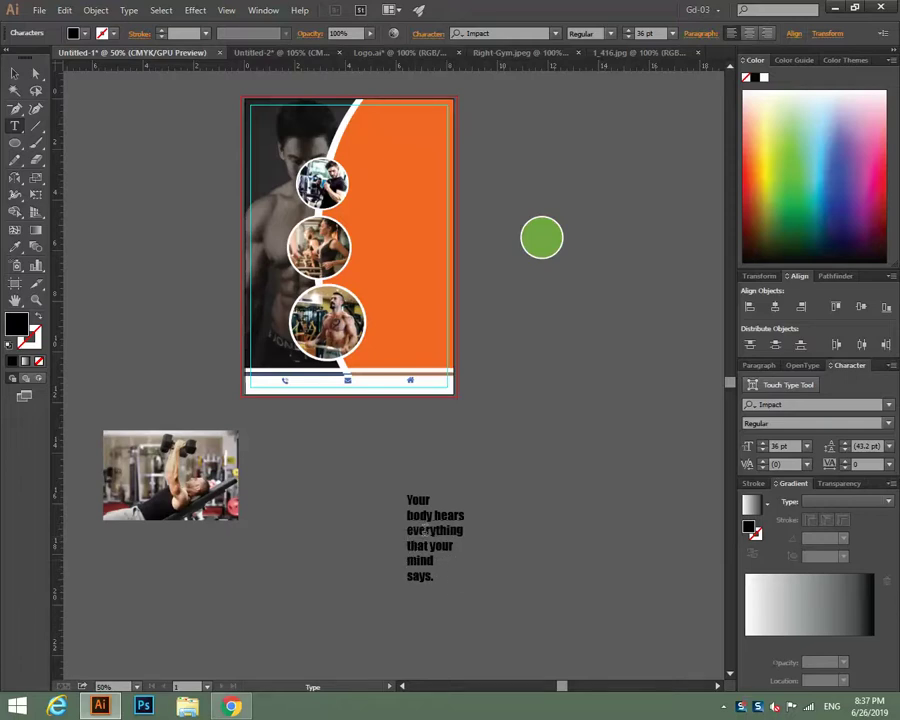
key(Up)
key(Up)
key(Delete)
click(15, 75)
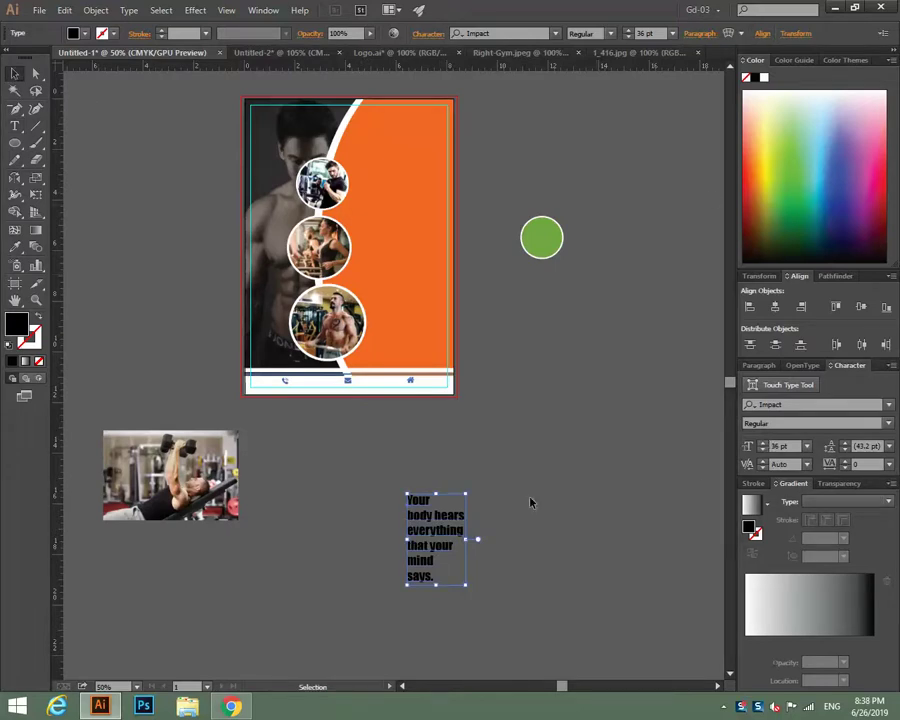
Put 'hears' and 'your' on their own flush-left lines, removing the leading space.
click(15, 126)
click(403, 500)
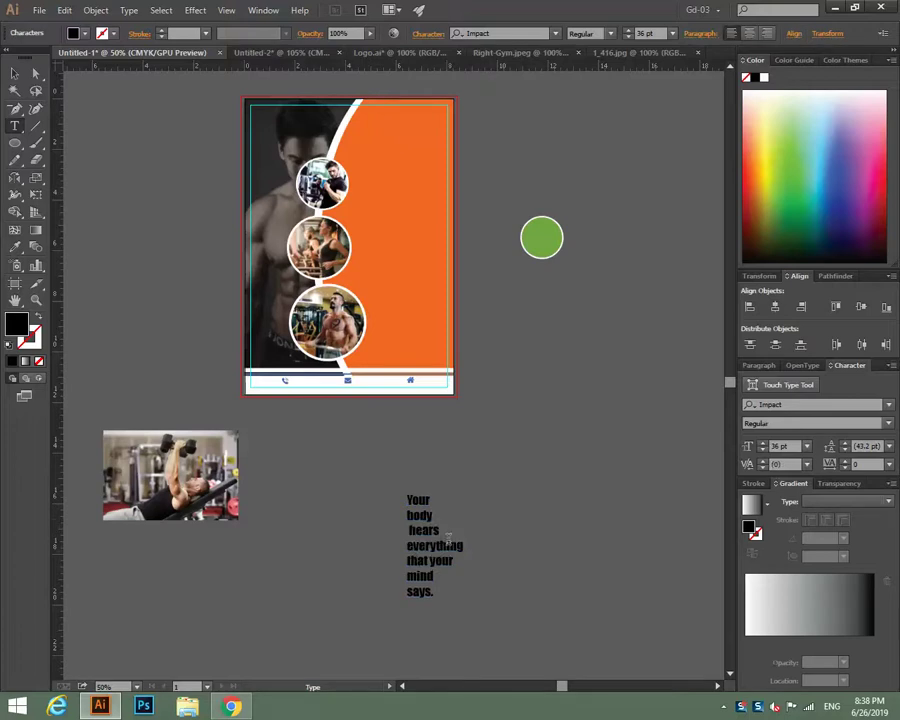
key(Return)
key(Delete)
key(Delete)
key(Return)
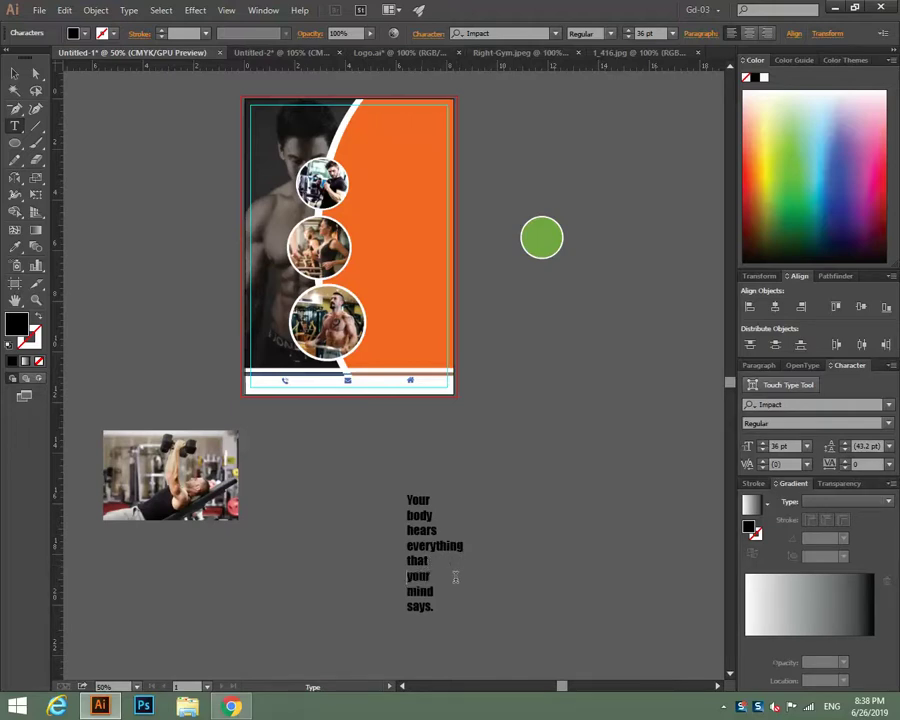
click(14, 73)
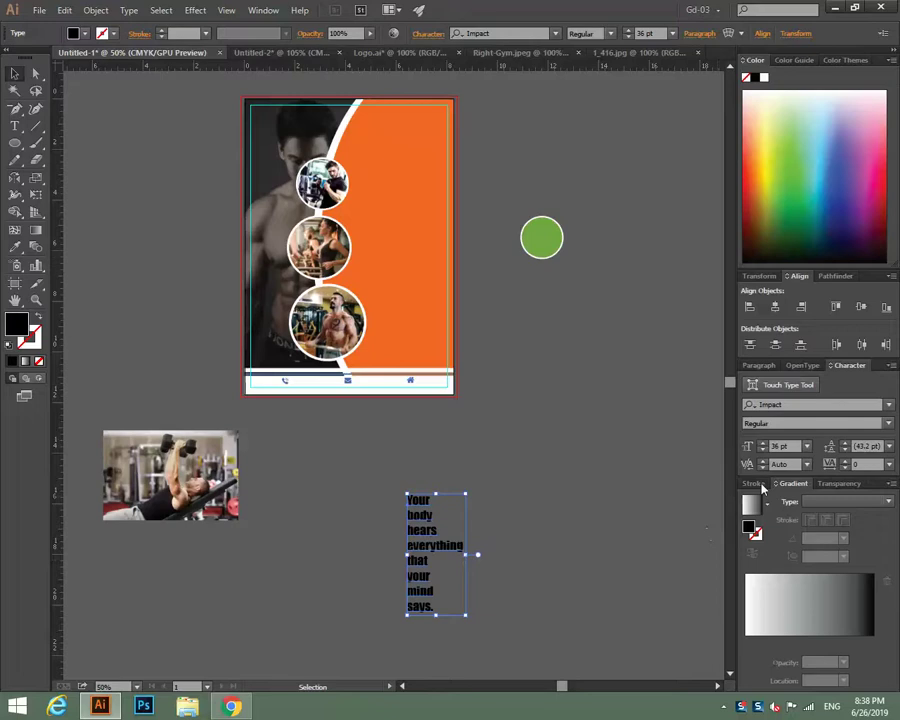
Enlarge the slogan to 56 pt, move it to the poster's left, make it white and nudge it lower.
click(763, 446)
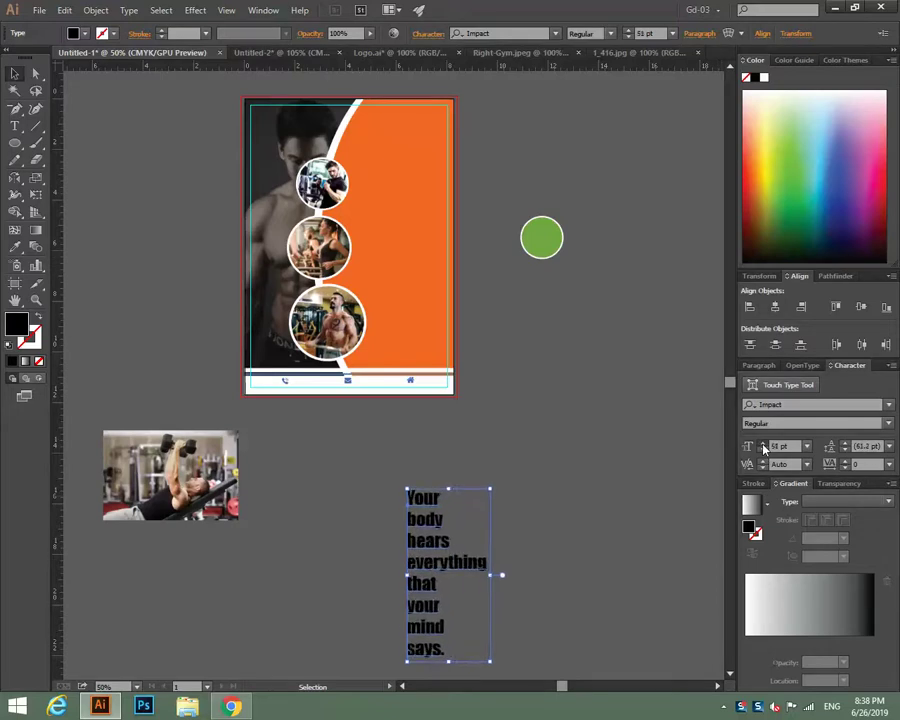
drag(412, 531, 278, 208)
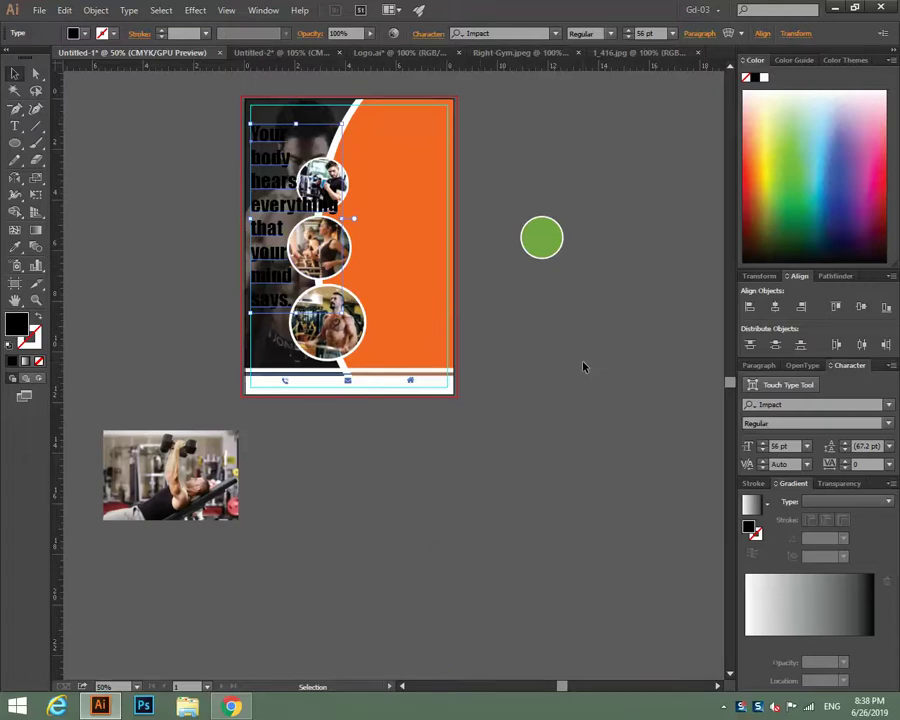
key(Down)
key(Down)
key(Down)
key(Down)
key(Down)
key(Down)
key(Down)
key(Down)
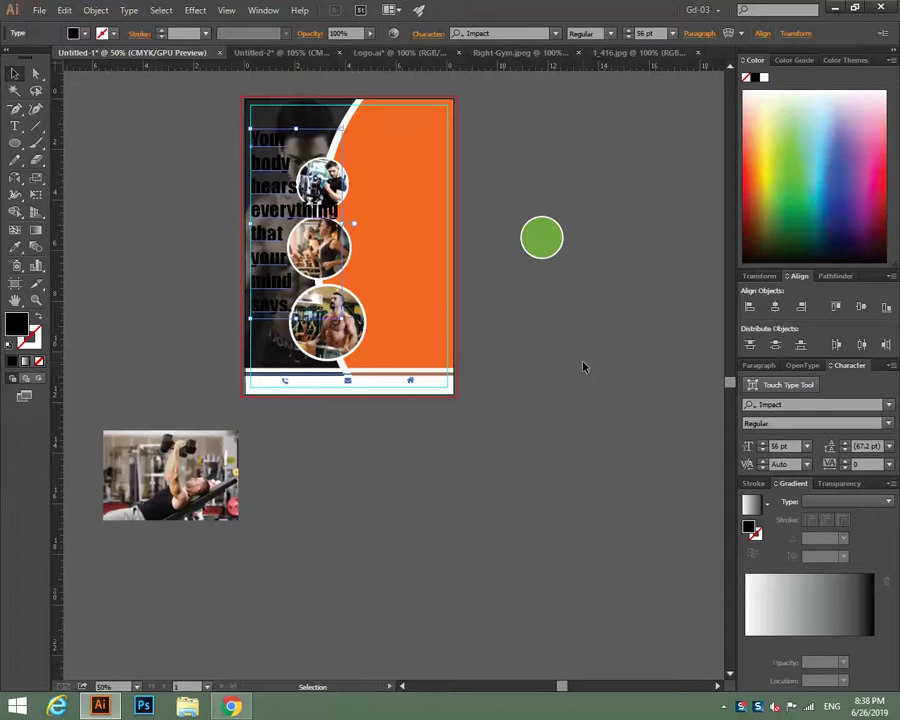
key(Up)
key(Up)
key(Up)
key(Up)
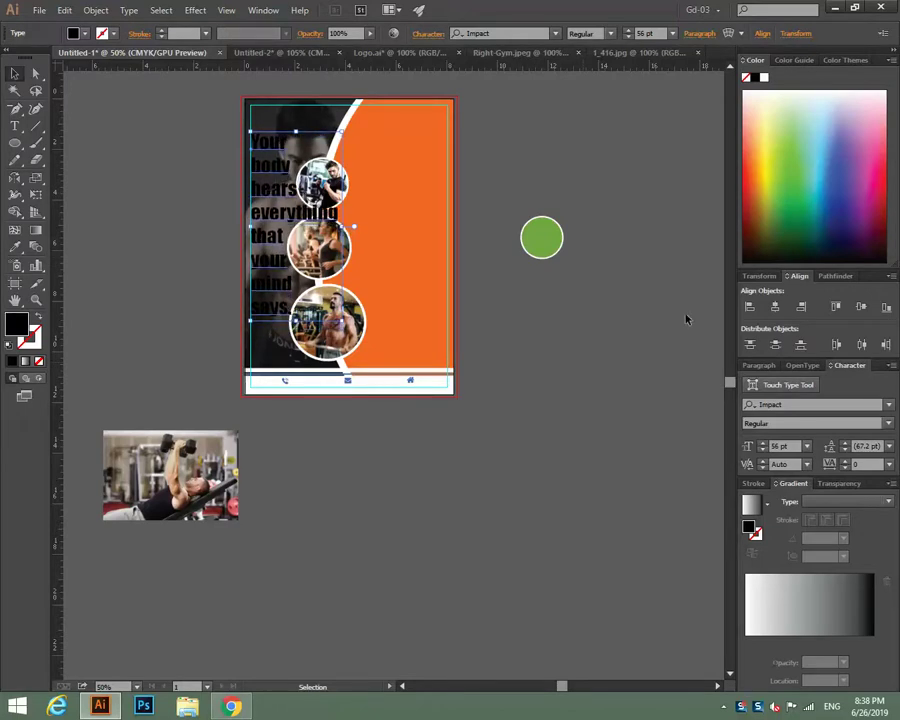
click(761, 84)
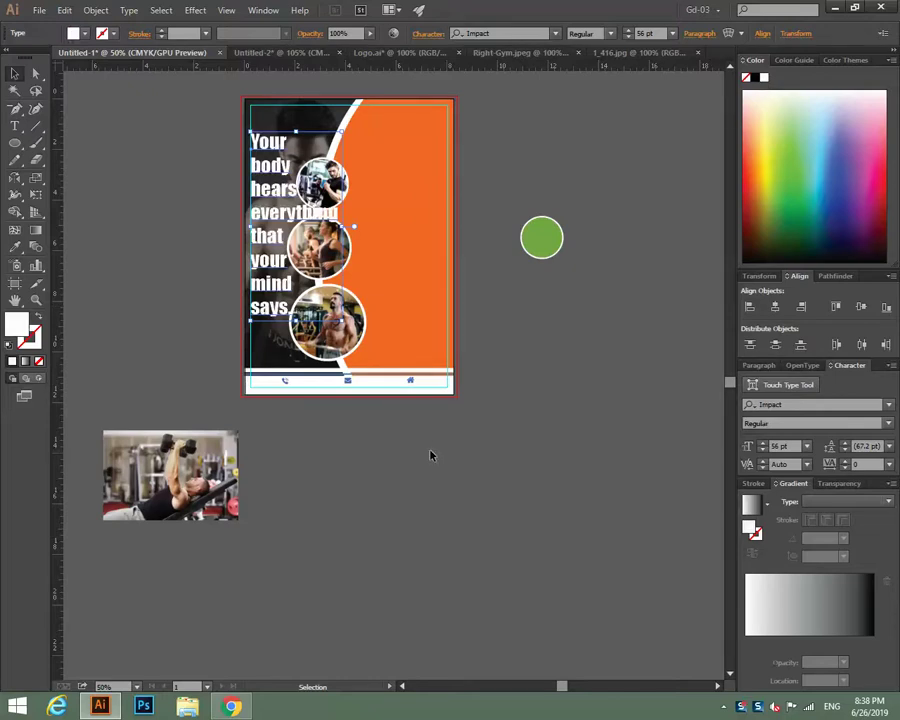
key(Down)
key(Down)
key(Down)
key(Down)
key(Down)
key(Down)
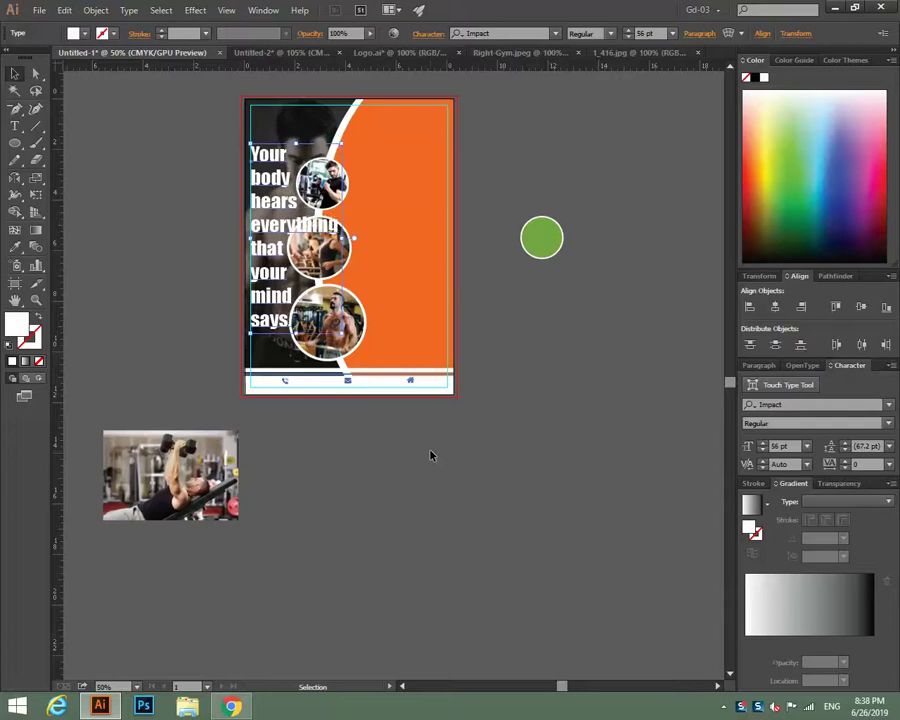
key(Down)
key(Down)
key(Down)
key(Down)
key(Down)
key(Down)
key(Down)
key(Down)
key(Down)
key(Down)
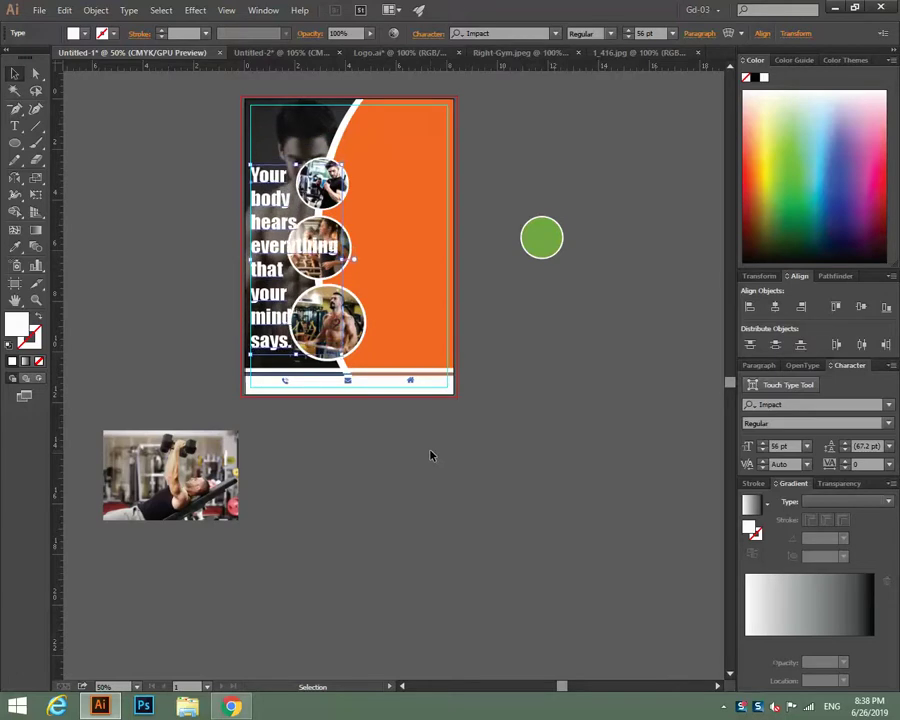
key(Down)
key(Down)
key(Down)
key(Down)
key(Down)
Reselect the slogan and adjust its font size down to 43 pt, then up to 45 pt.
click(558, 467)
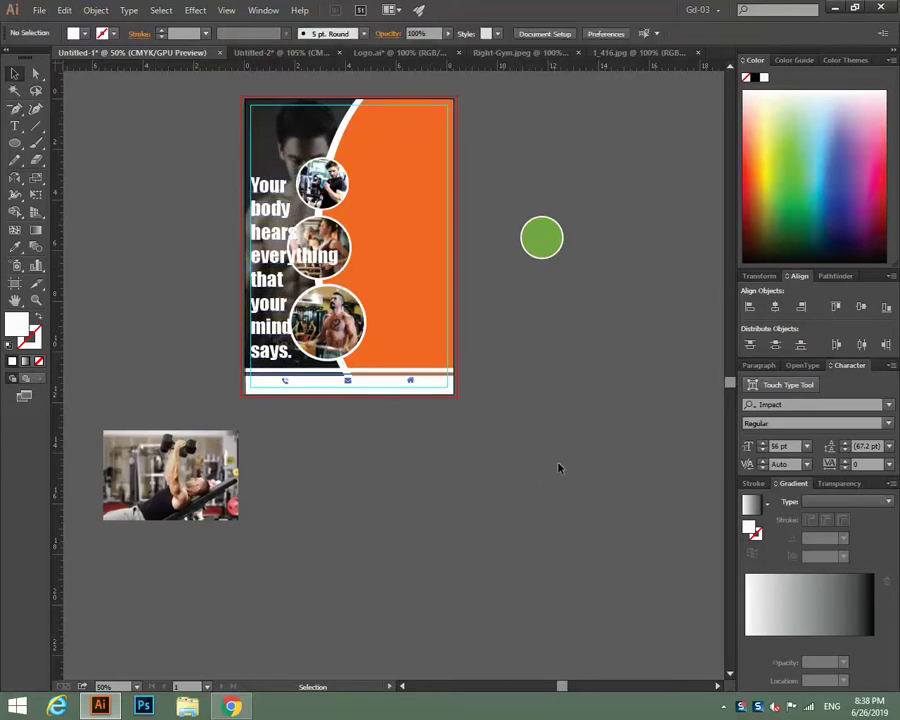
click(272, 232)
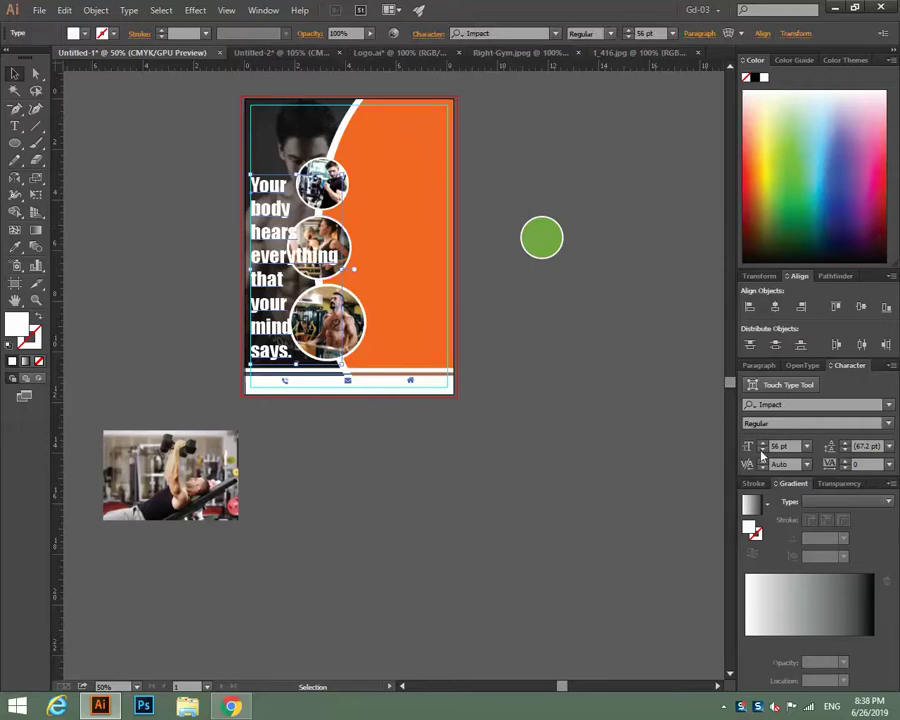
click(761, 451)
click(761, 451)
click(761, 451)
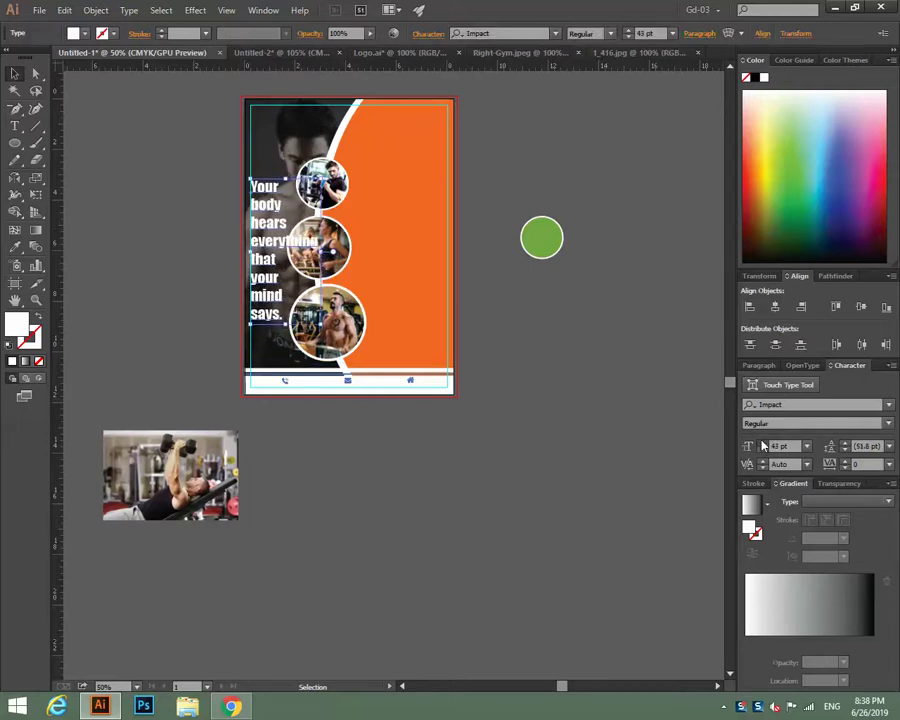
click(761, 443)
click(761, 443)
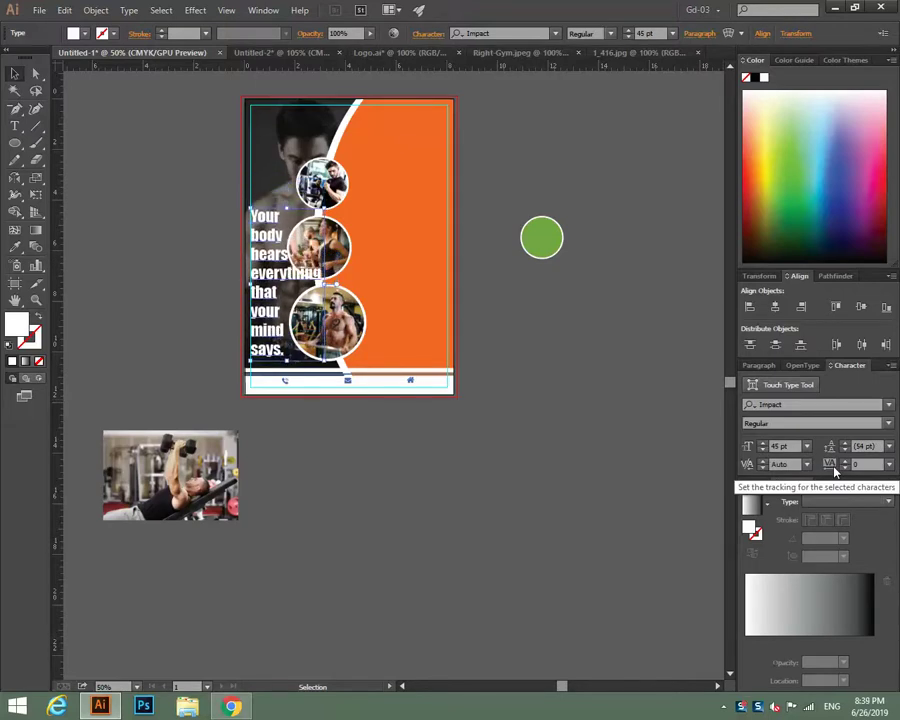
Try shifting the 't' in 'everything' with character editing, then undo it.
click(785, 385)
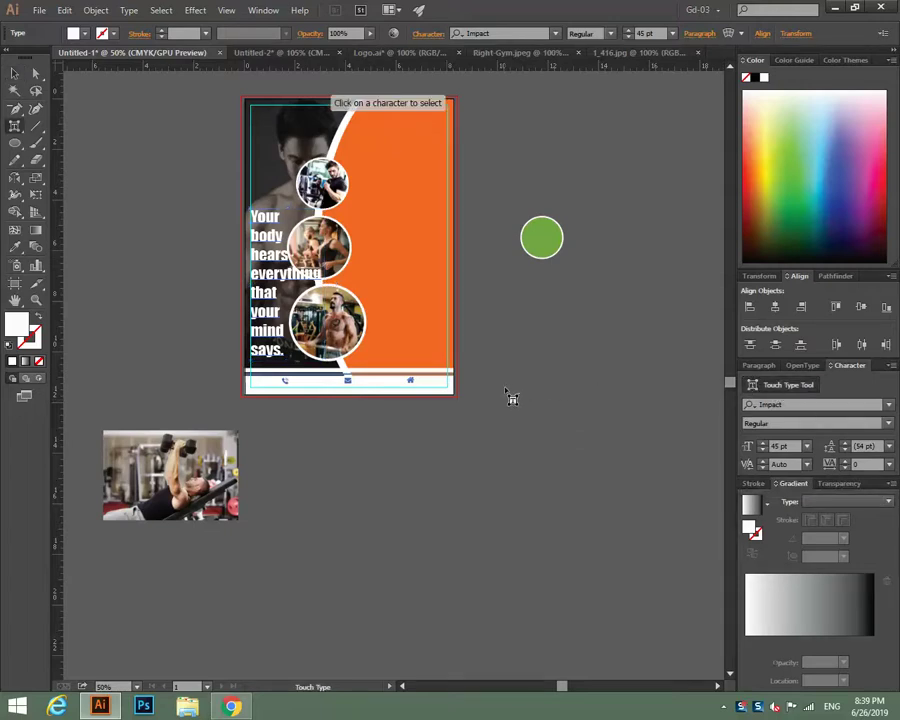
click(444, 382)
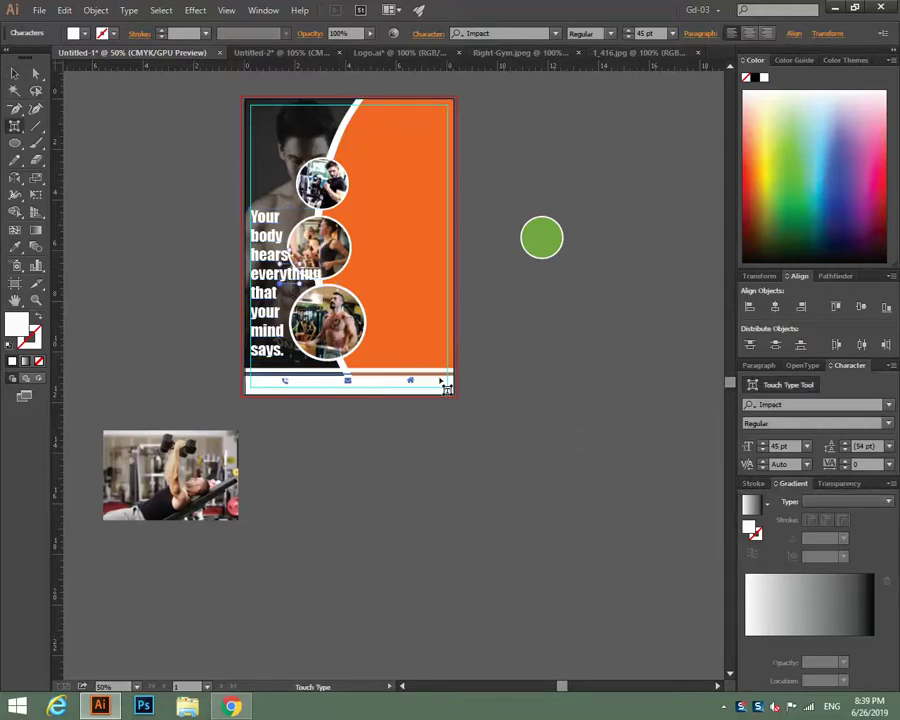
drag(289, 278, 289, 285)
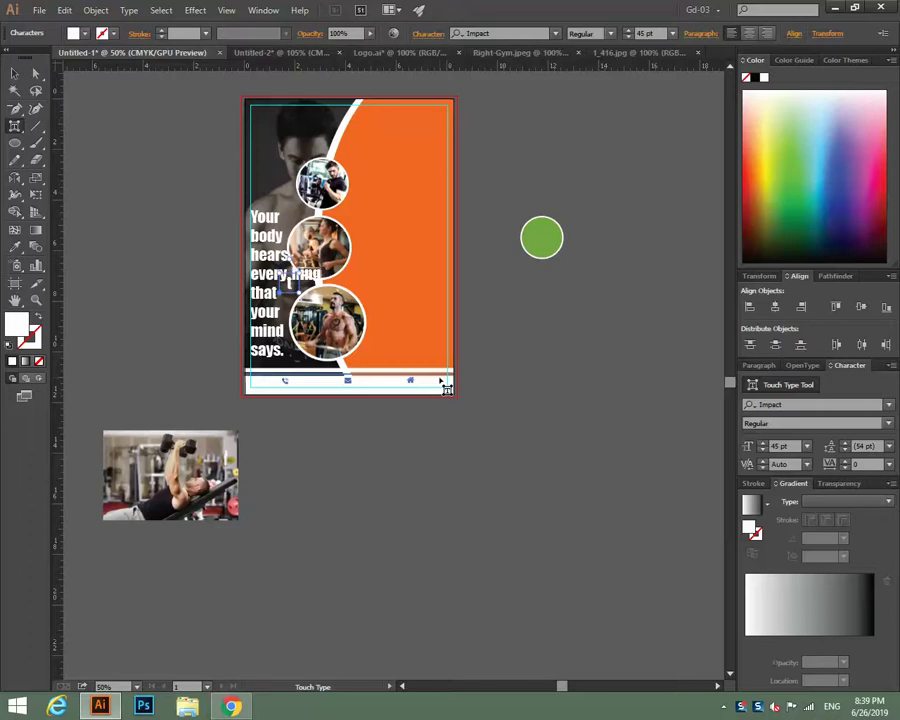
key(ctrl+z)
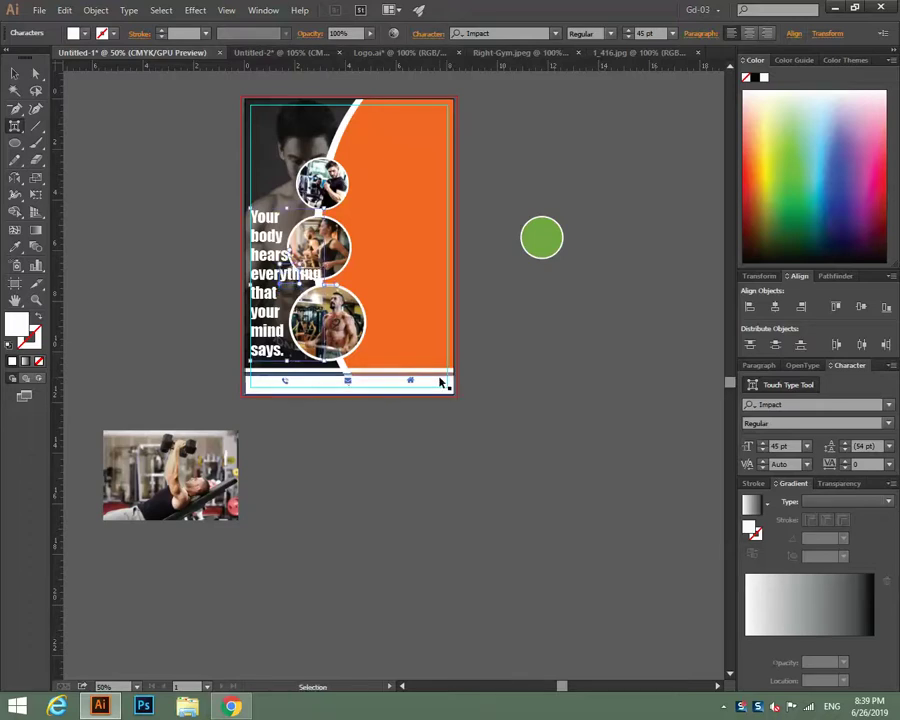
click(604, 360)
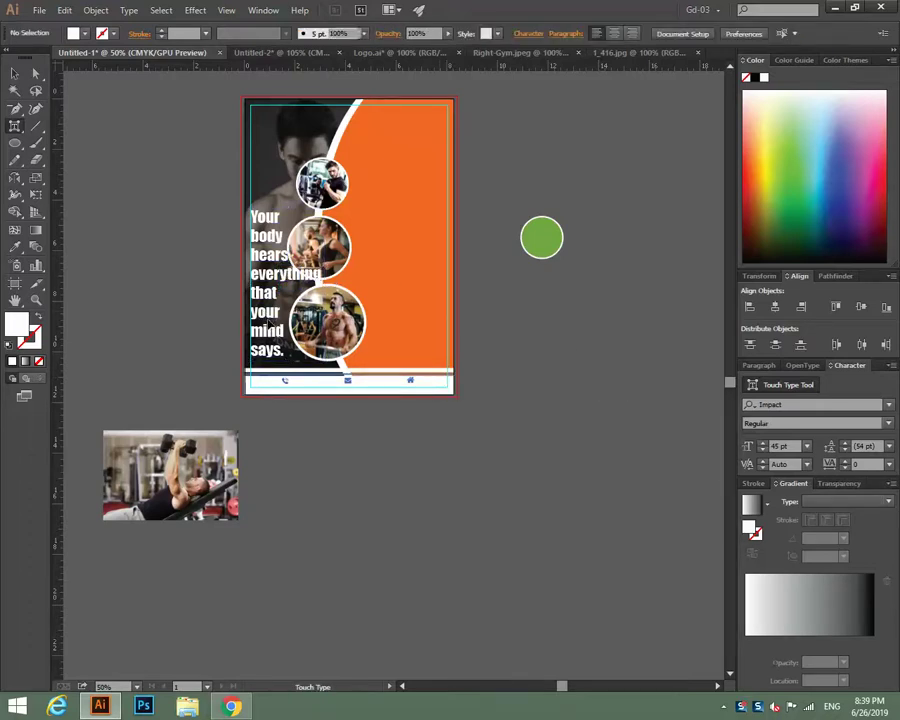
click(515, 441)
click(15, 73)
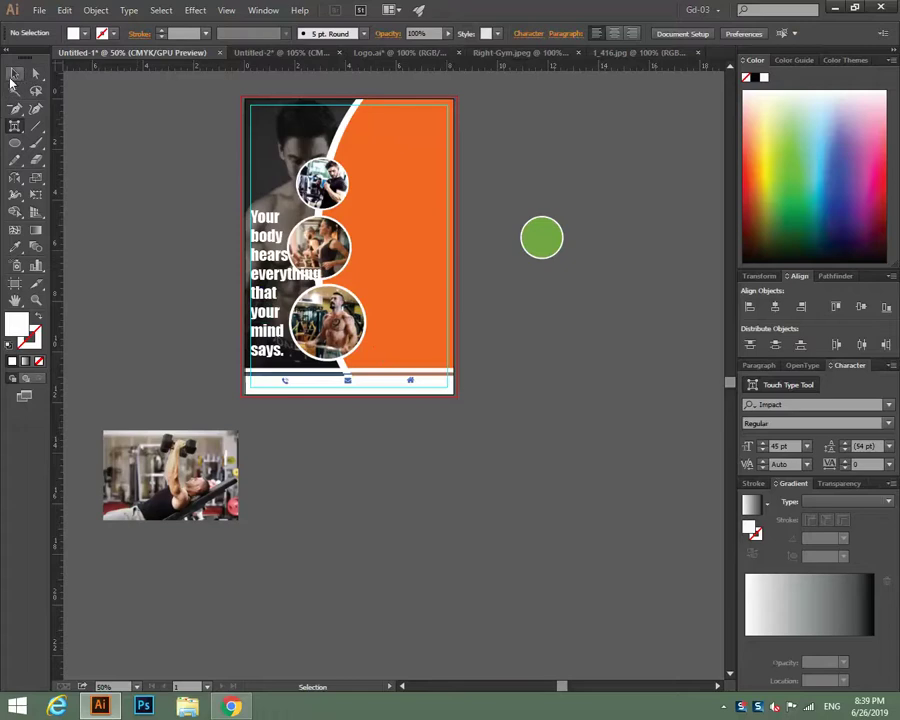
Nudge the slogan down and reduce its size to 40 pt.
click(272, 274)
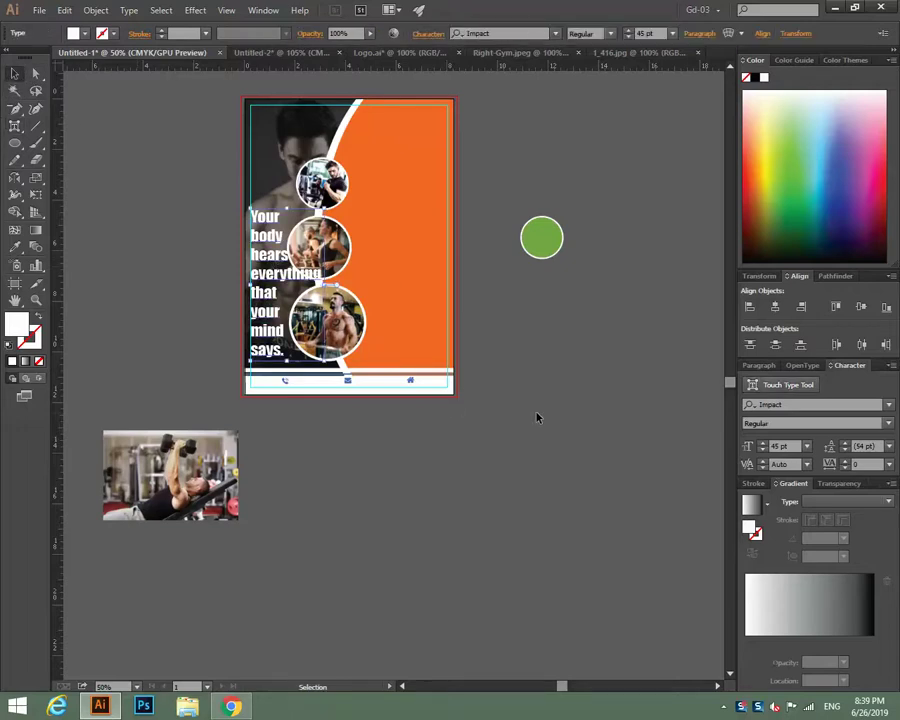
key(Down)
key(Down)
key(Down)
key(Down)
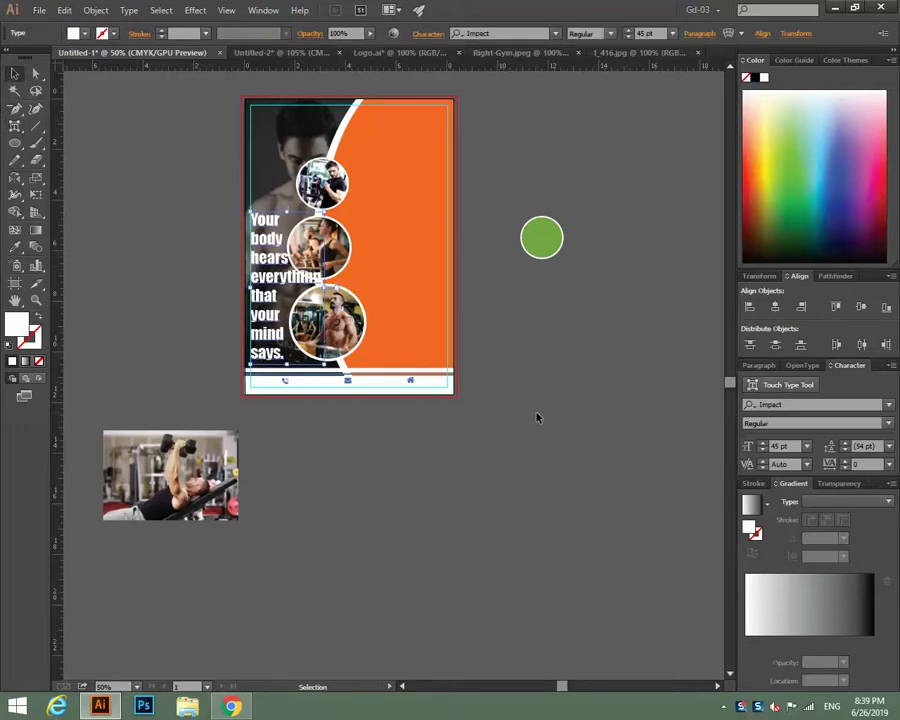
click(762, 452)
click(762, 452)
click(762, 452)
click(762, 452)
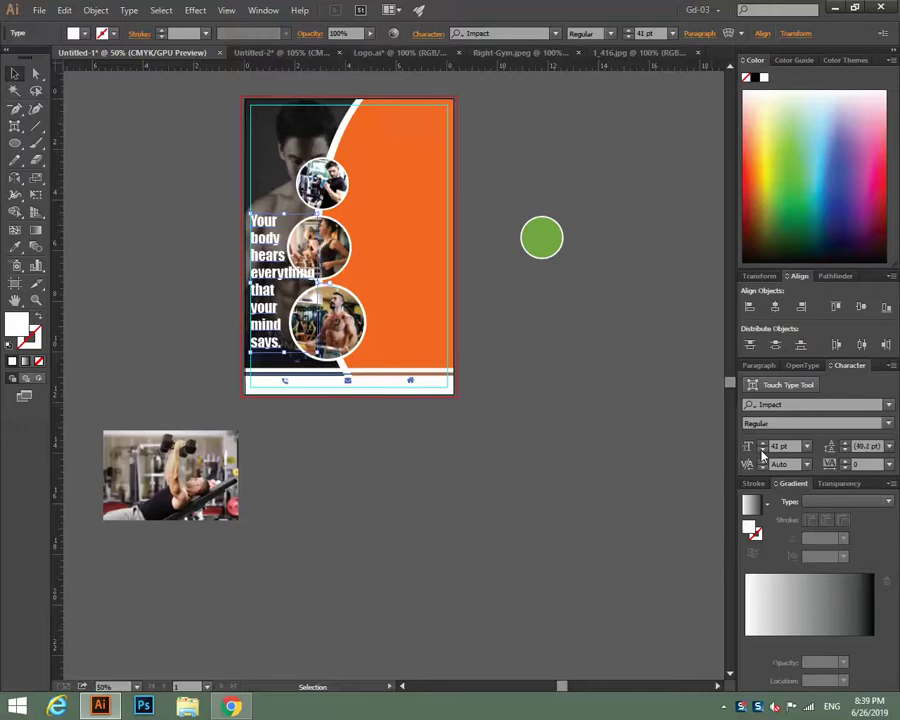
click(762, 452)
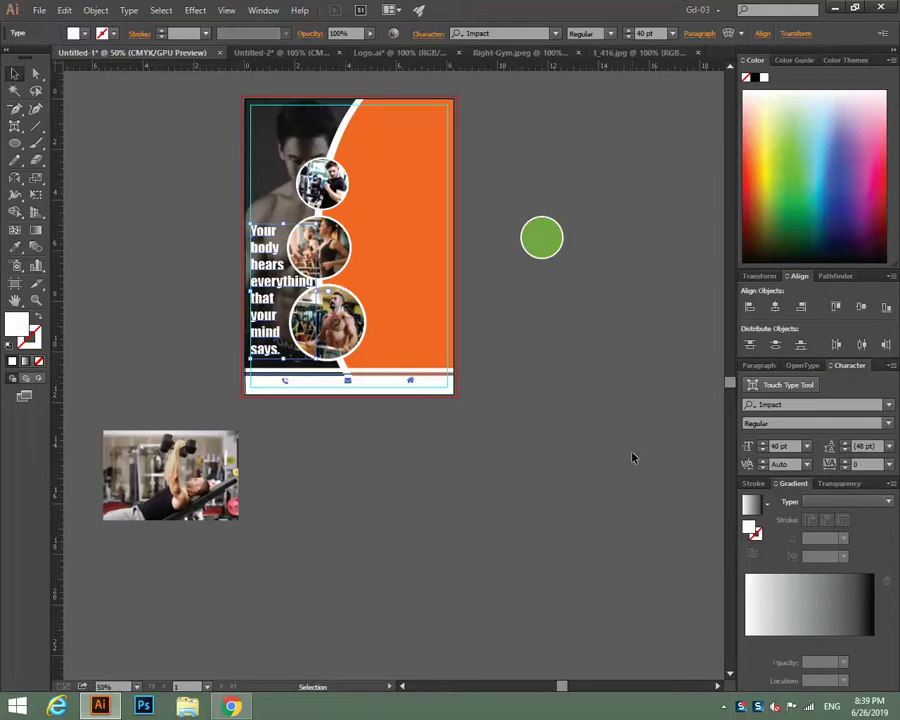
click(603, 457)
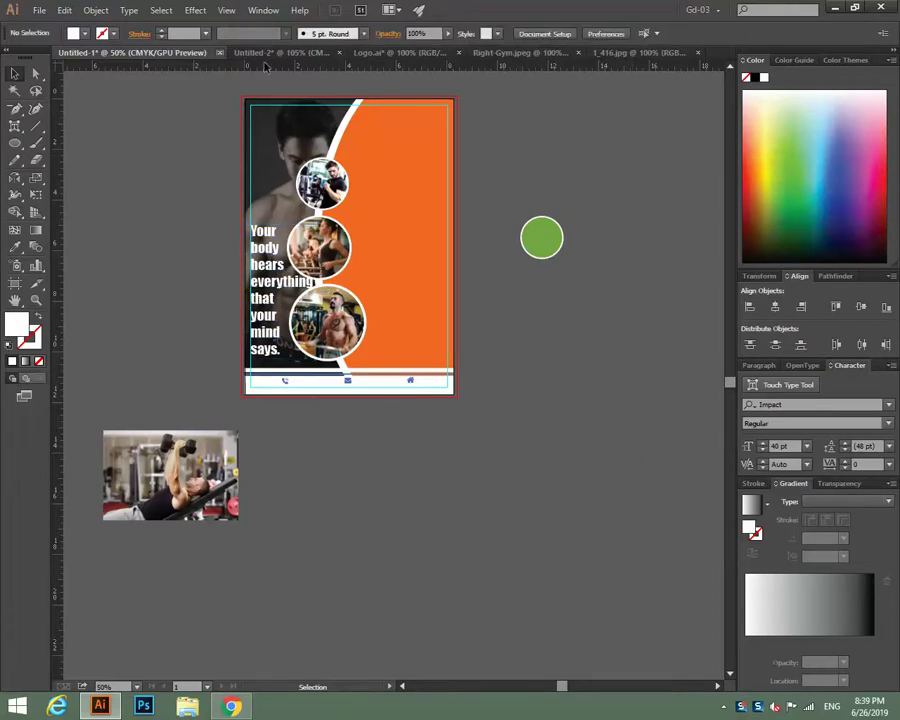
Copy the BEST GYM title from the letterhead and paste it at the flyer's top-left.
click(281, 55)
click(345, 141)
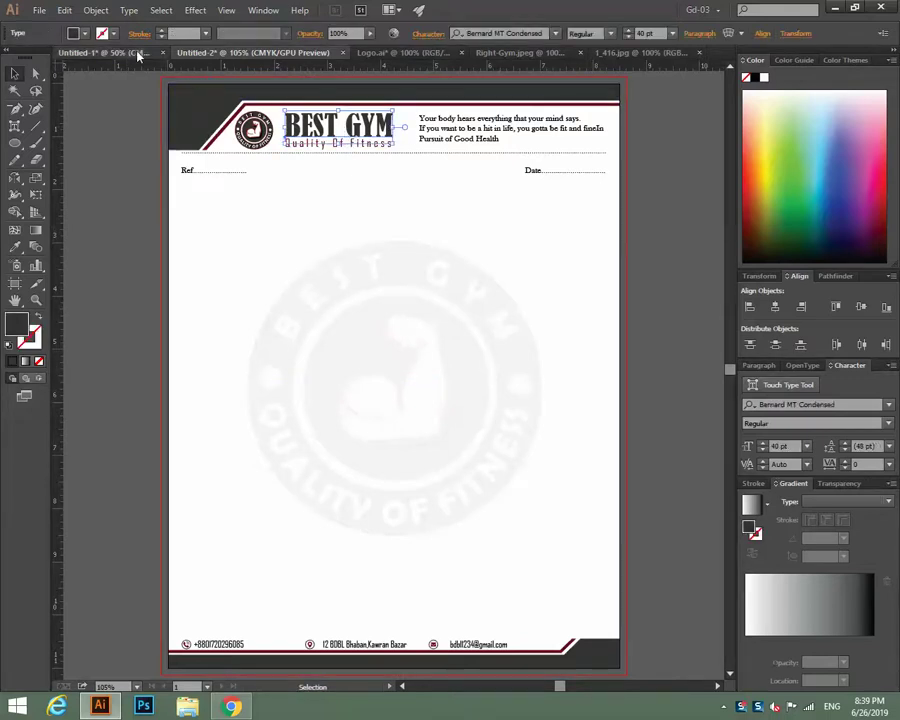
click(138, 56)
key(ctrl+v)
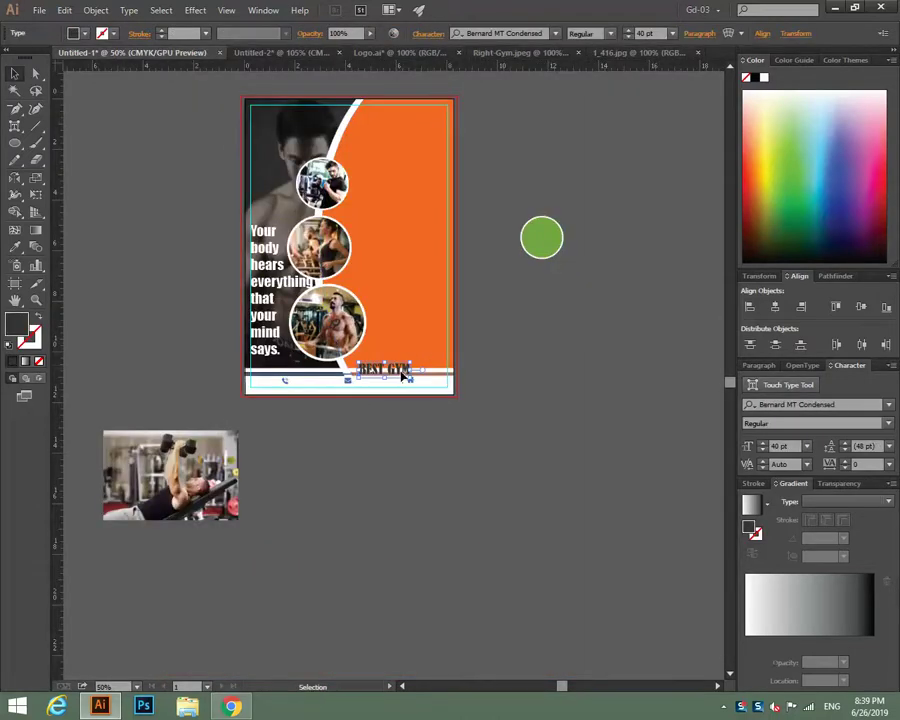
drag(400, 370, 298, 116)
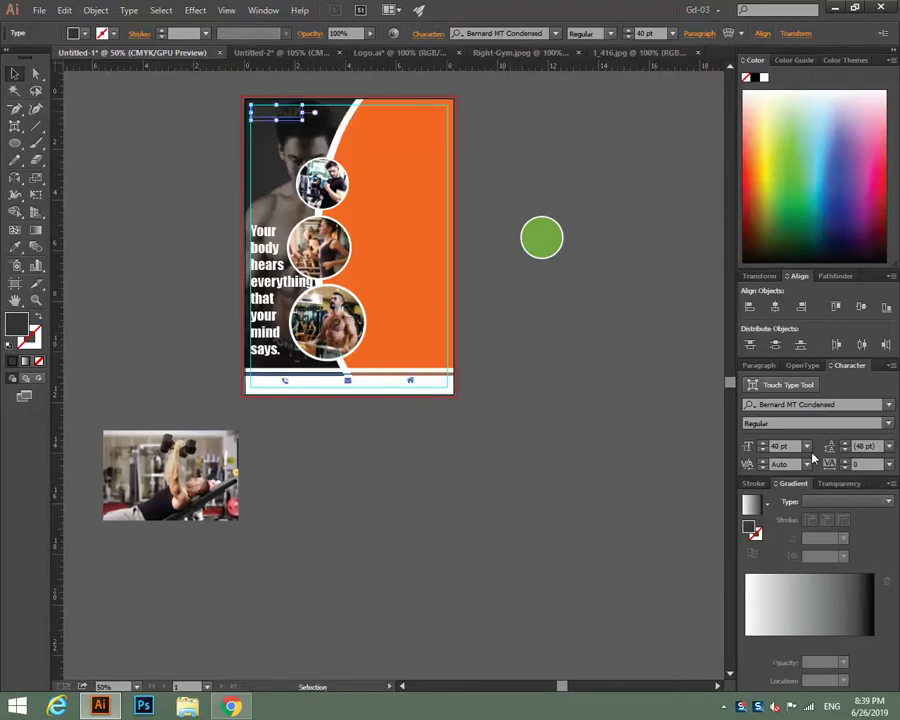
Make the BEST GYM title 55 pt and white, then select the letterhead's Quality Of Fitness line.
text(55)
key(Return)
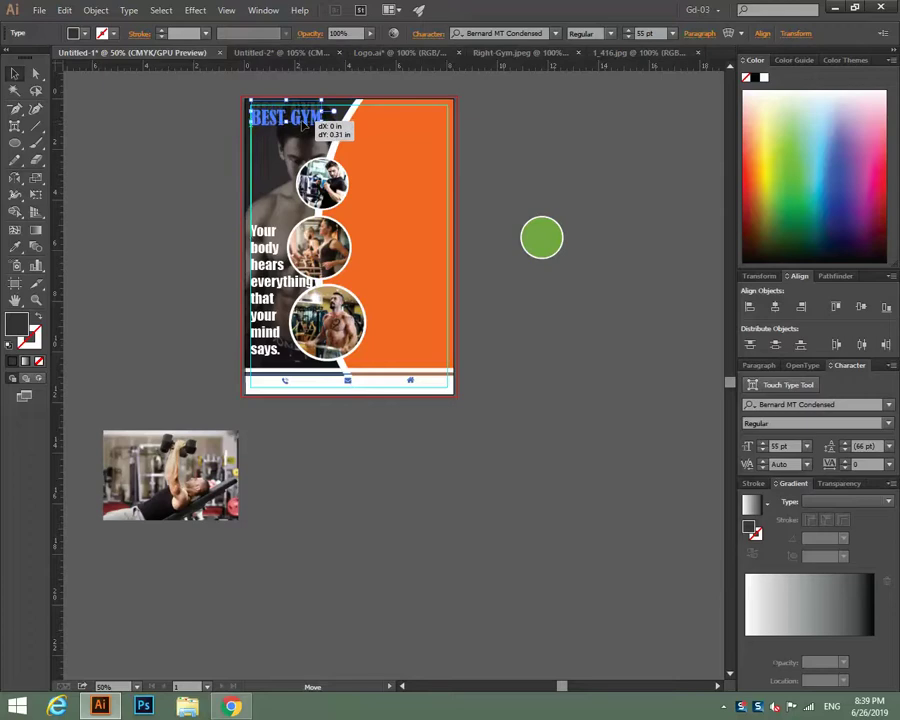
drag(300, 117, 303, 118)
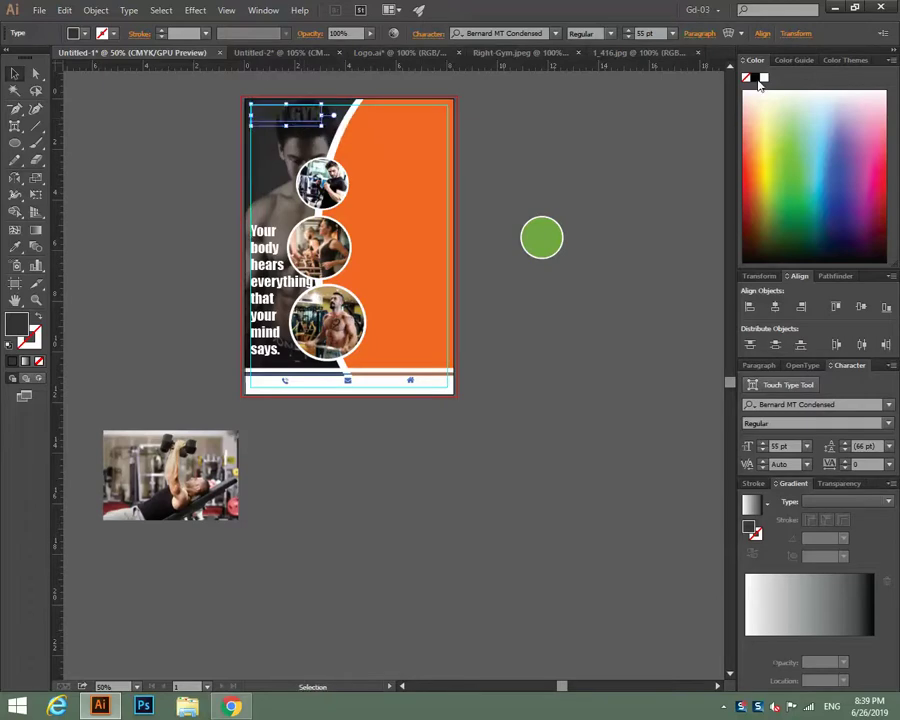
click(554, 165)
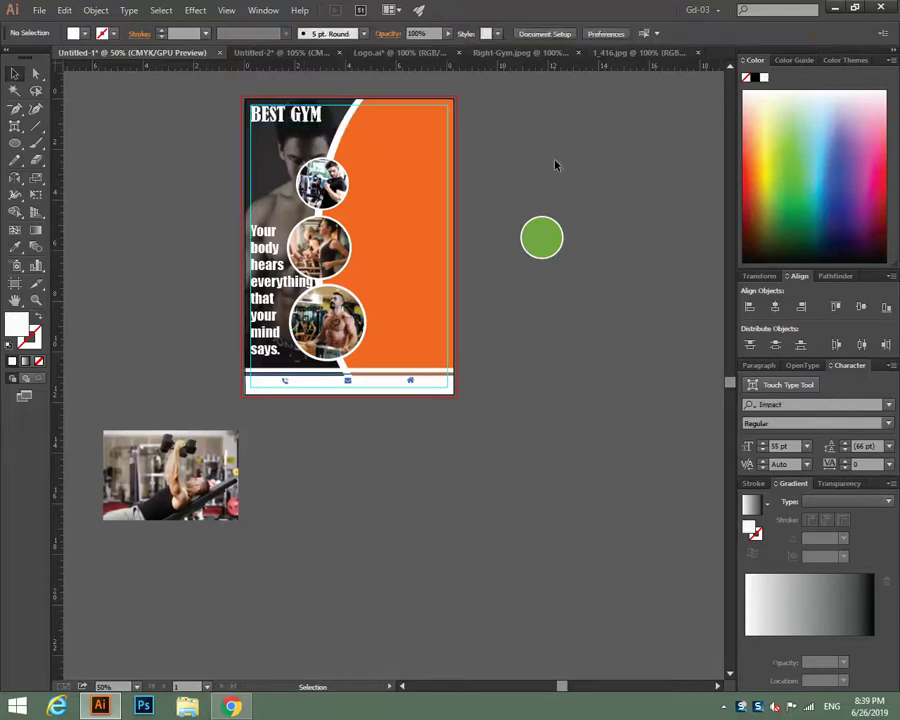
click(262, 52)
click(322, 145)
ctrl+click(322, 145)
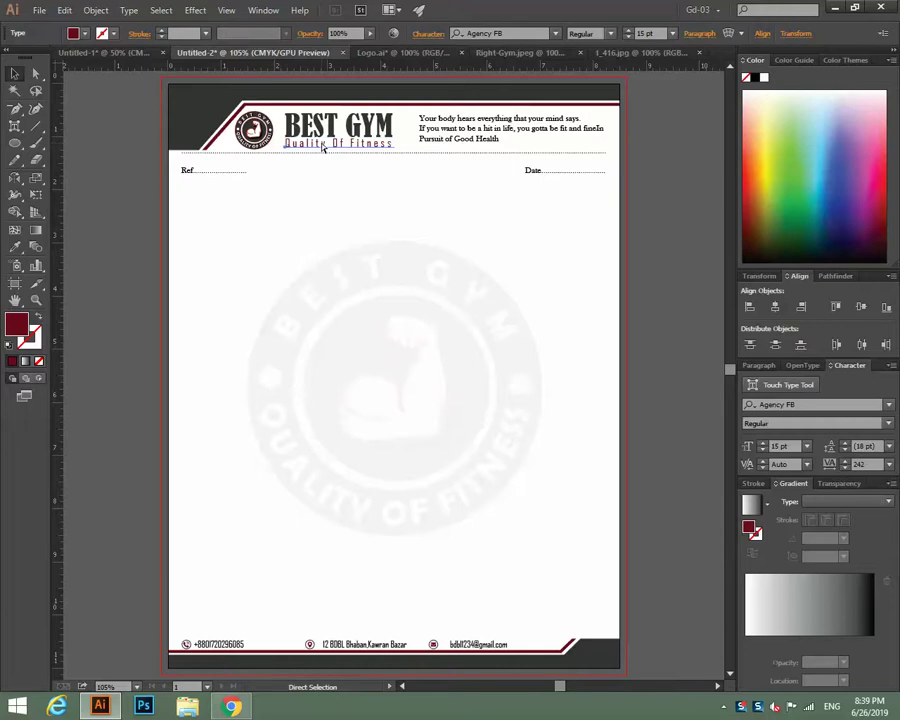
Paste Quality Of Fitness onto the flyer beneath the BEST GYM title.
key(ctrl+shift+Tab)
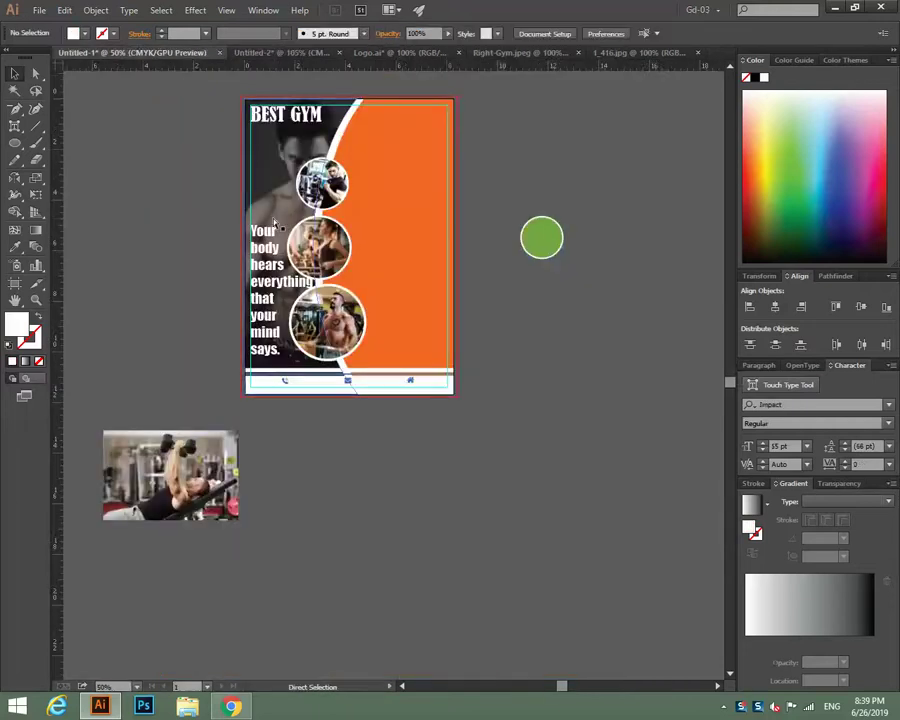
key(ctrl+v)
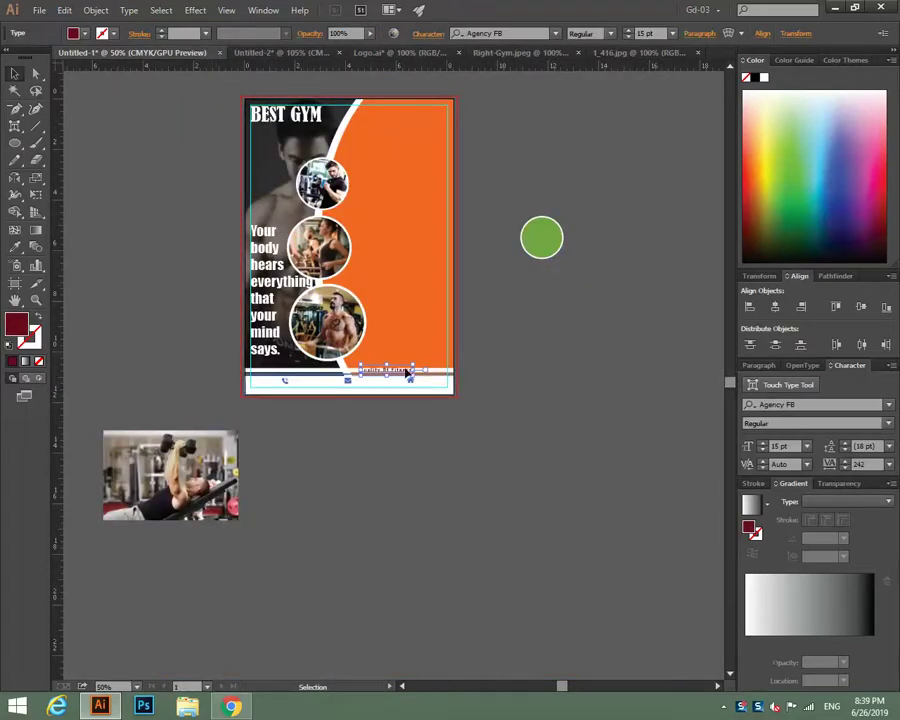
drag(404, 374, 293, 128)
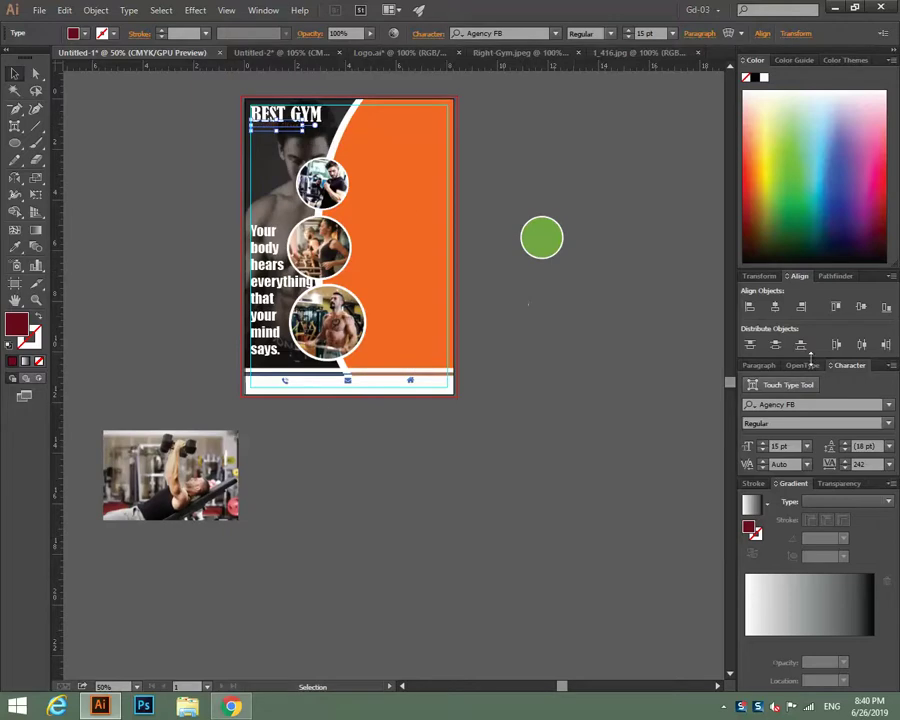
Widen the tagline's letter spacing and colour it light yellow.
click(846, 461)
click(846, 461)
click(846, 461)
click(846, 462)
click(846, 461)
click(846, 463)
click(846, 463)
click(846, 463)
click(846, 463)
click(773, 130)
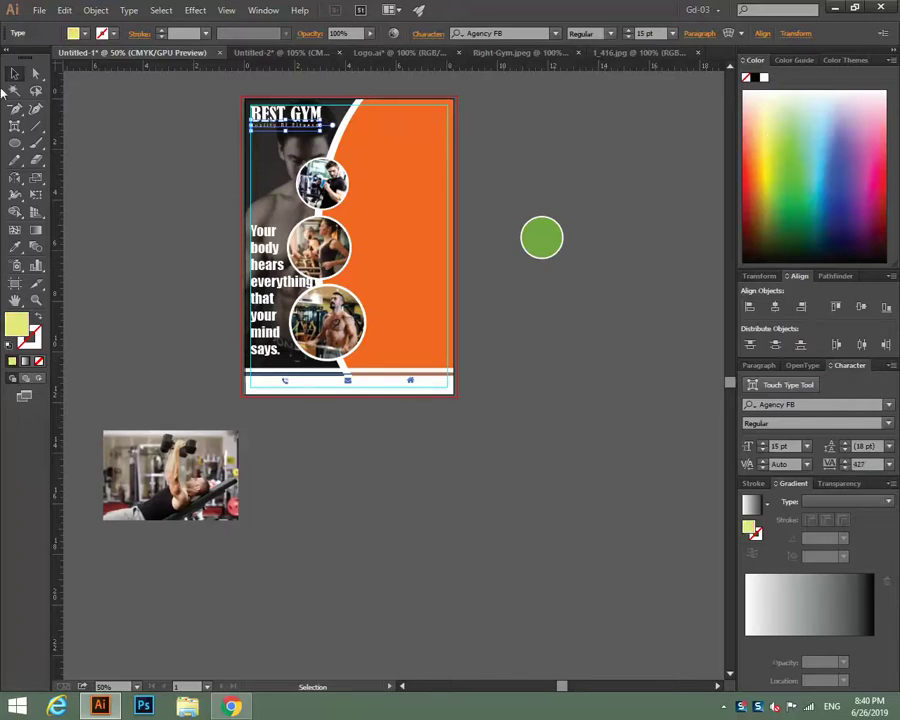
click(618, 155)
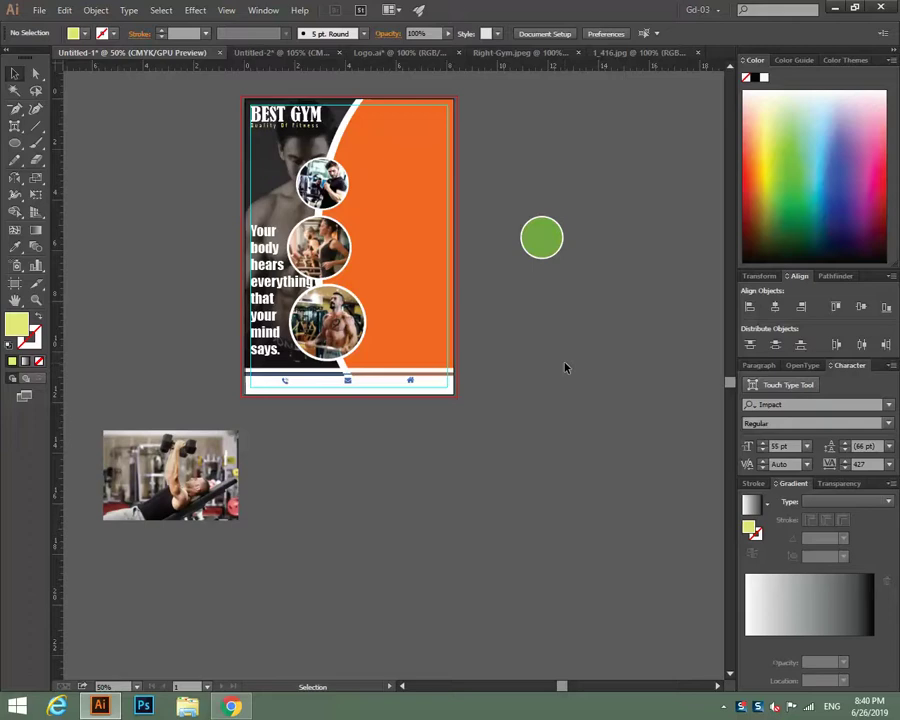
Copy the circular logo group from Logo.ai and paste it onto the flyer.
click(432, 52)
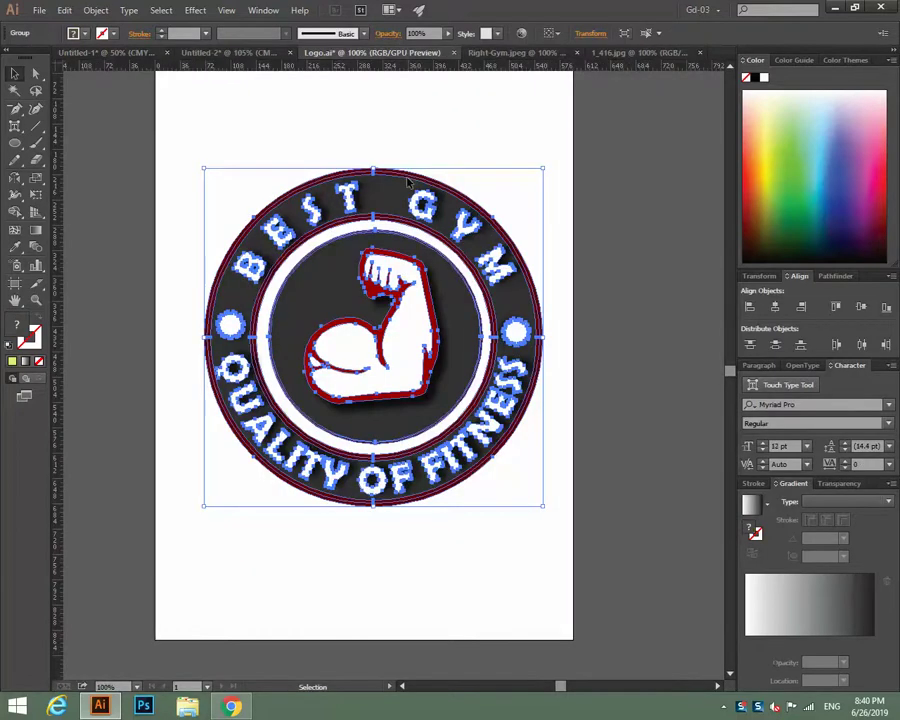
click(291, 131)
click(312, 178)
key(a)
click(106, 53)
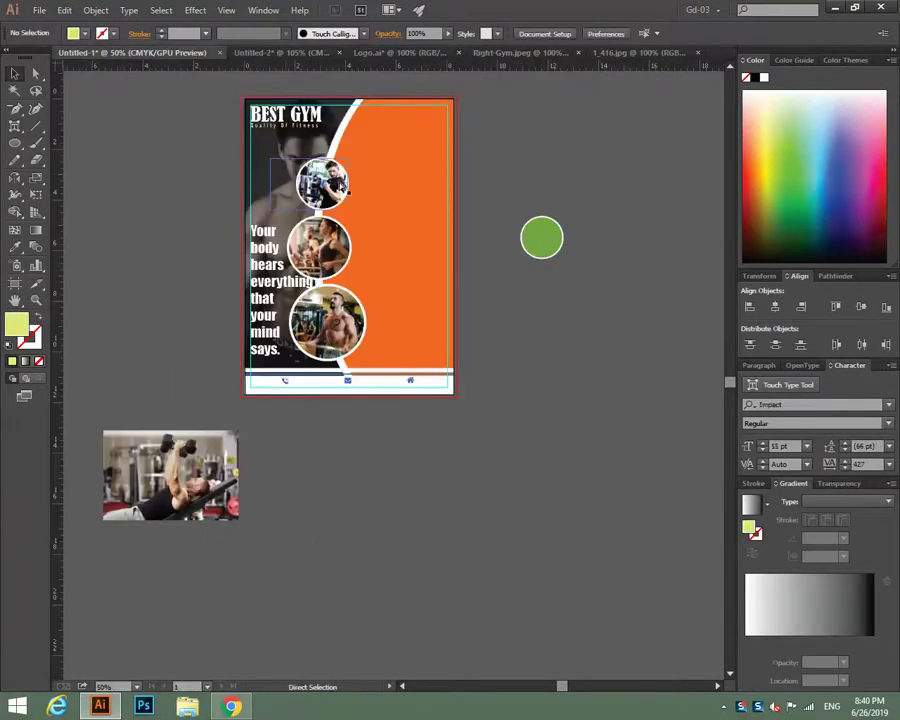
key(v)
key(ctrl+v)
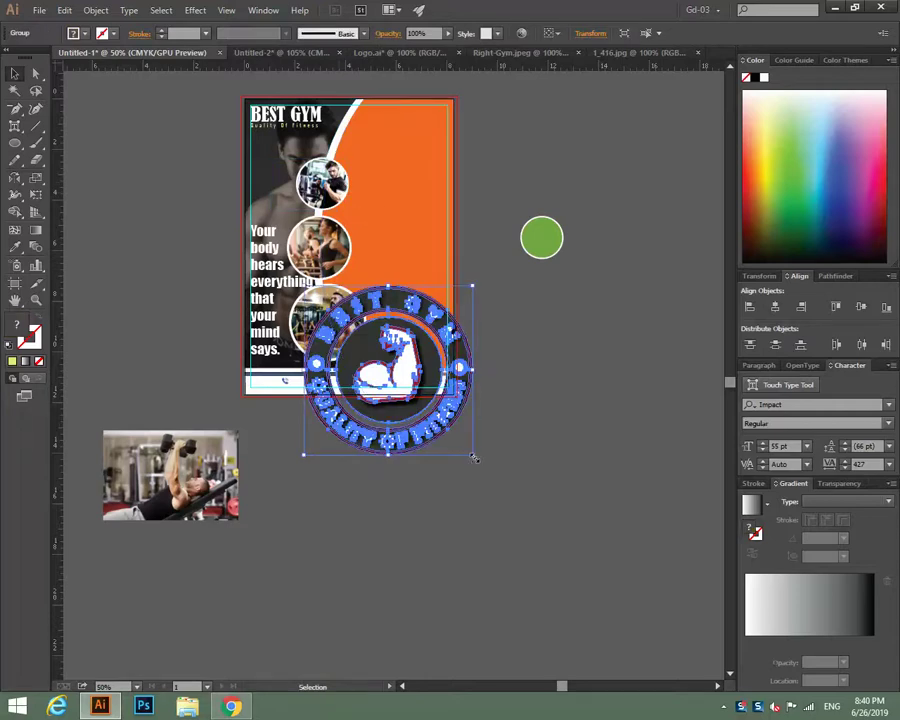
Scale the logo down to about 1 in and place it in the flyer's top-right corner.
drag(474, 457, 420, 401)
drag(386, 362, 408, 120)
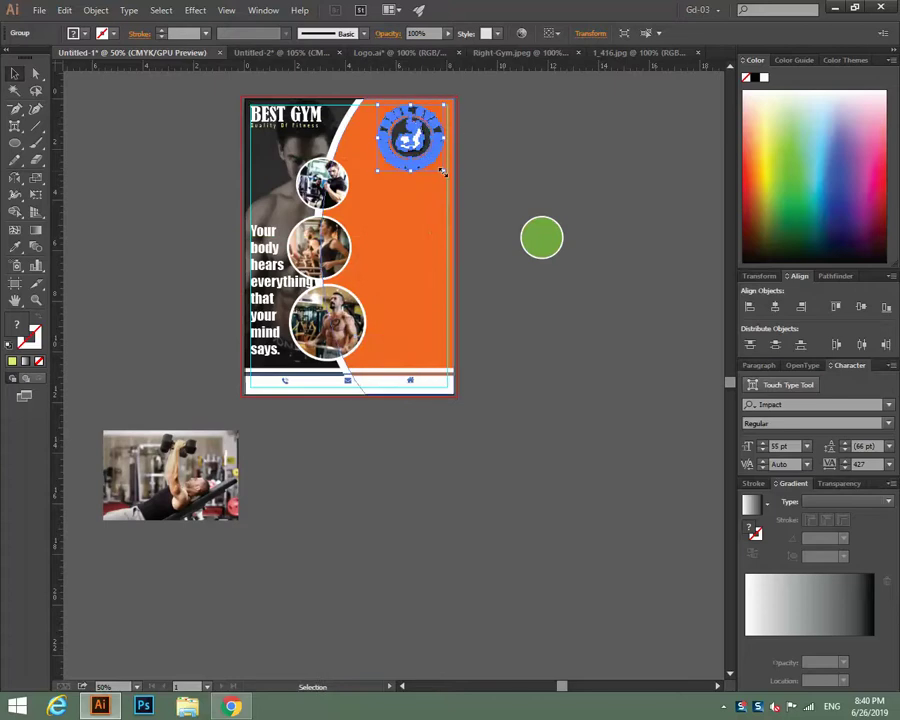
drag(443, 172, 417, 142)
click(505, 148)
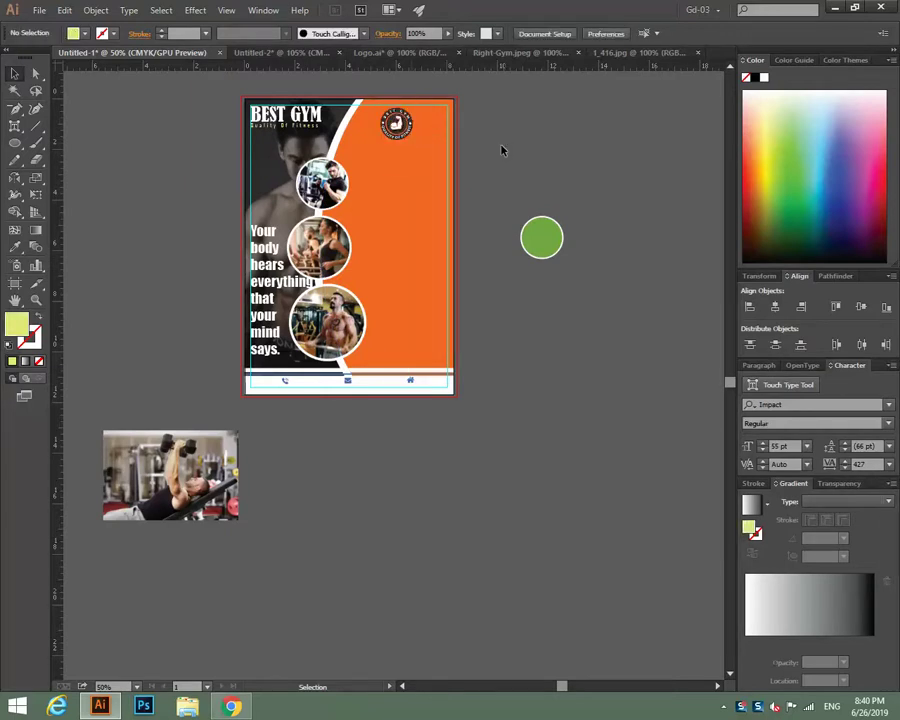
click(402, 136)
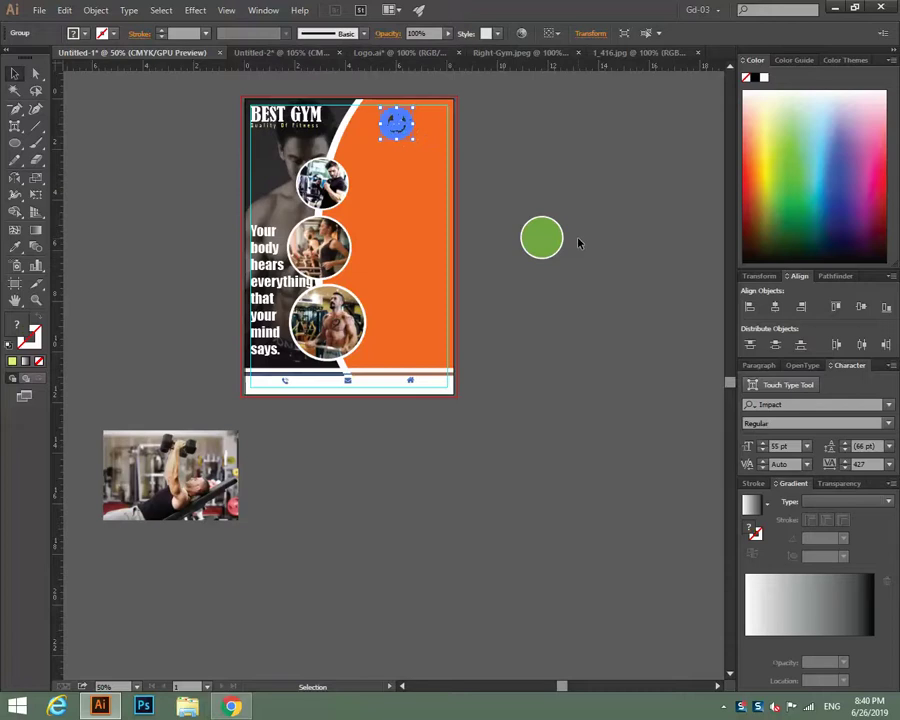
click(585, 184)
Select 'Close to Home. Close to Work.' on Chrome's fitness slogans page and return to Illustrator.
click(231, 706)
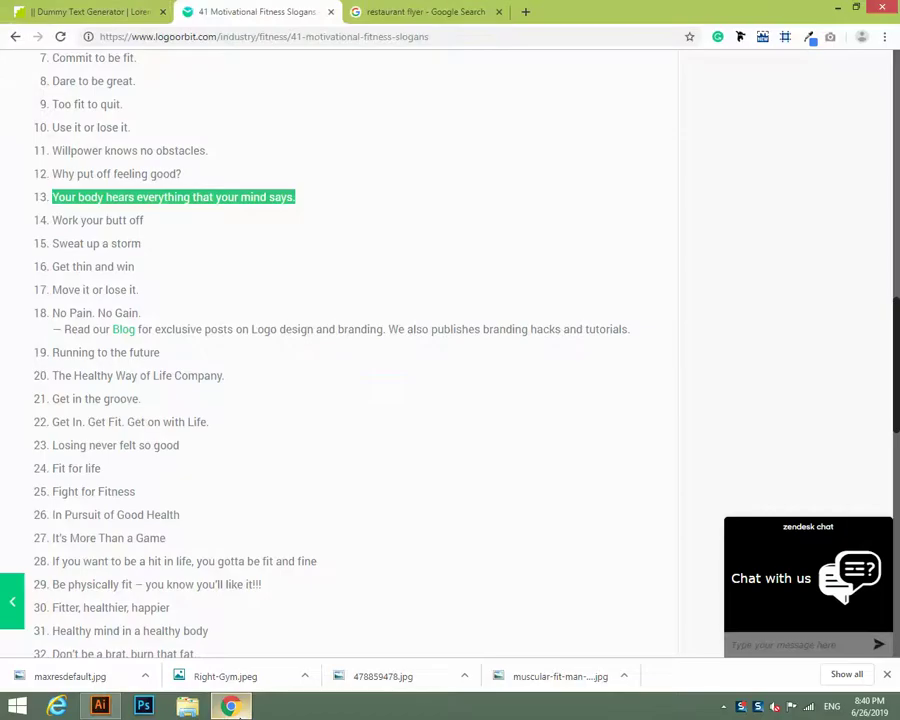
scroll(416, 478, up, 6)
scroll(346, 466, down, 3)
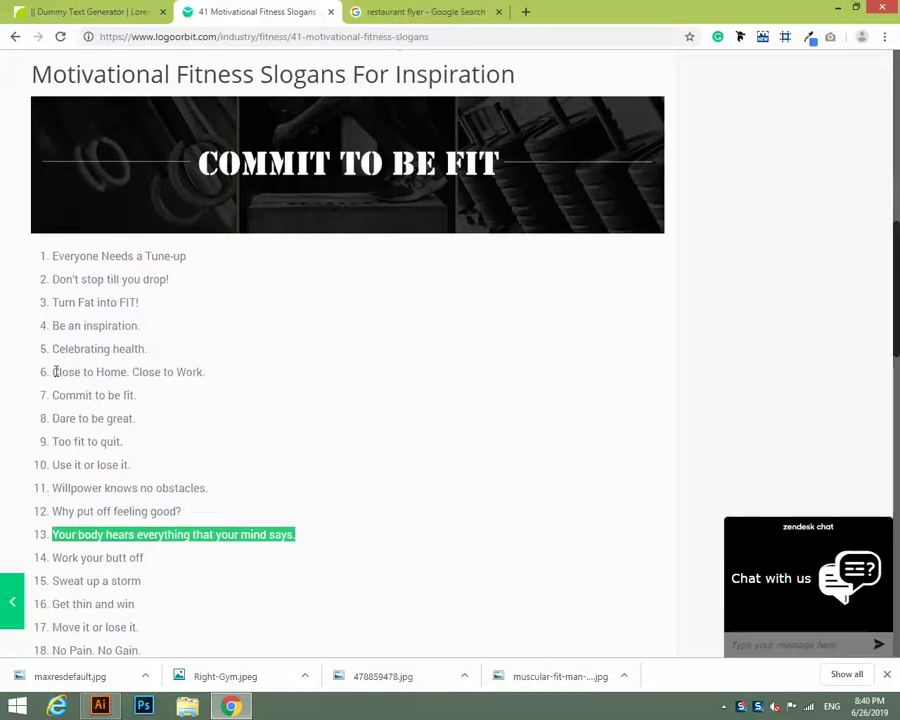
drag(55, 372, 209, 370)
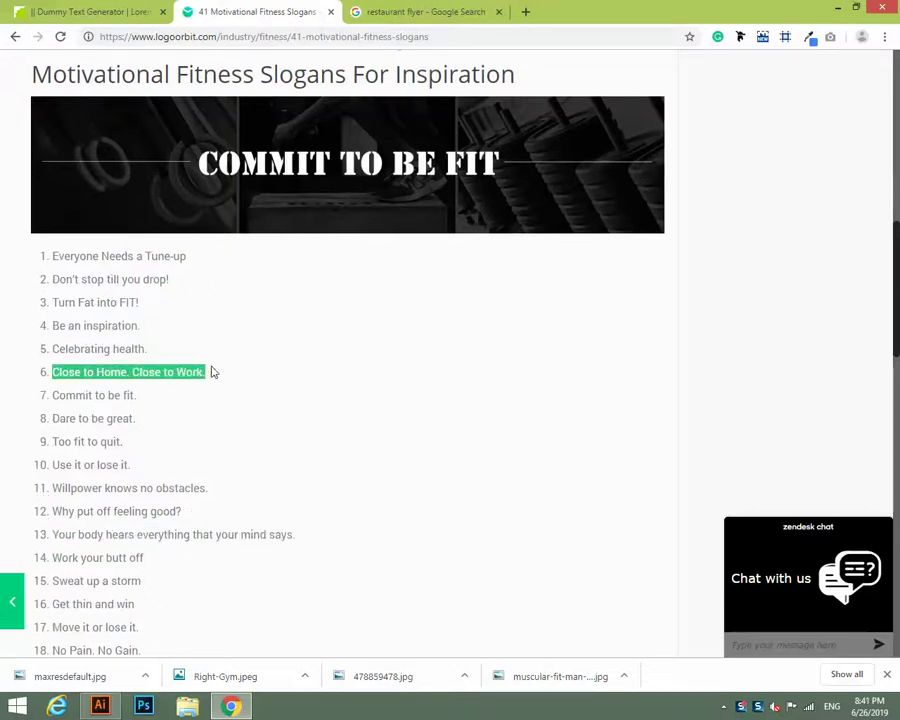
key(alt+Tab)
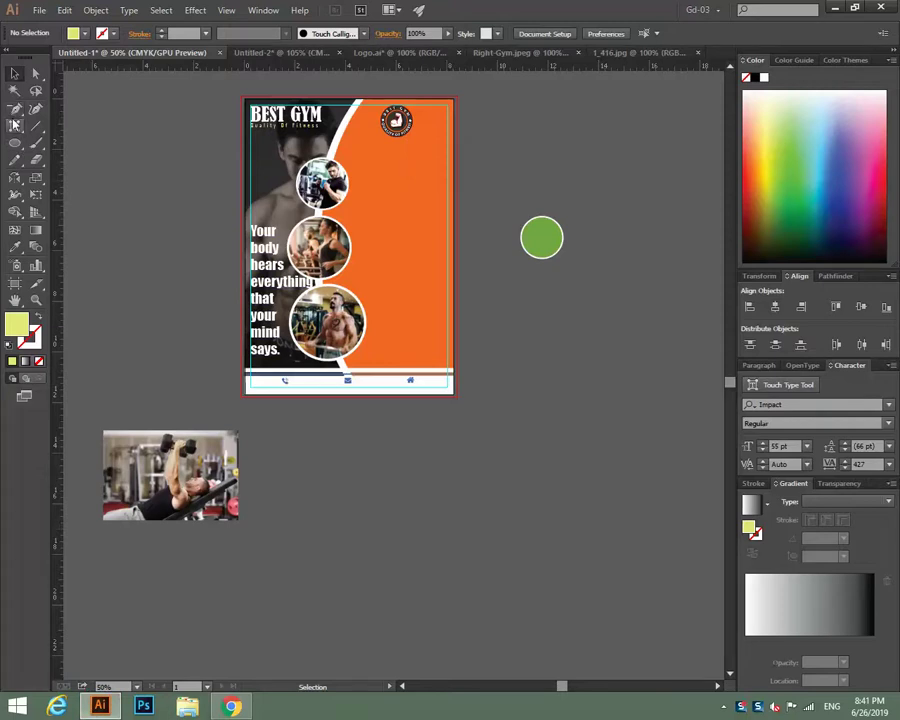
Paste the copied slogan as a new text object with letter spacing reset to 0.
drag(15, 125, 30, 125)
click(572, 468)
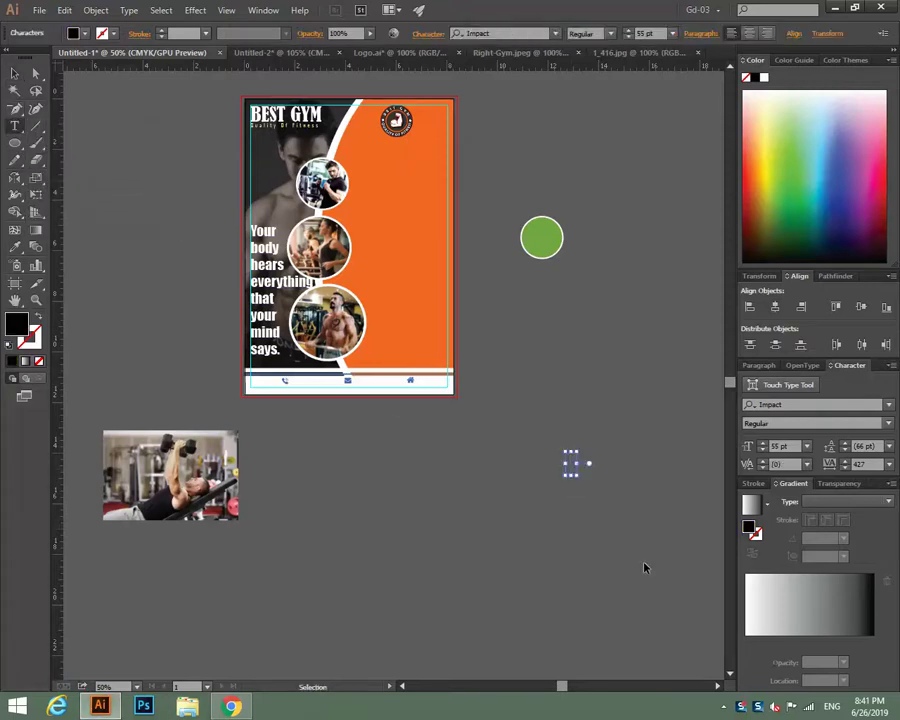
key(ctrl+v)
key(Escape)
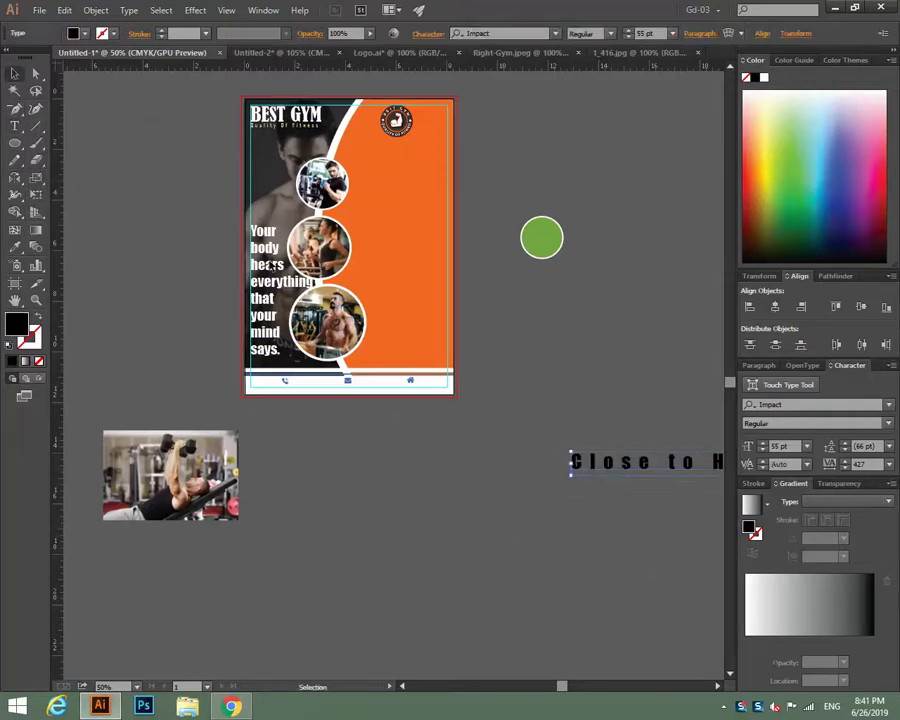
click(891, 466)
click(867, 341)
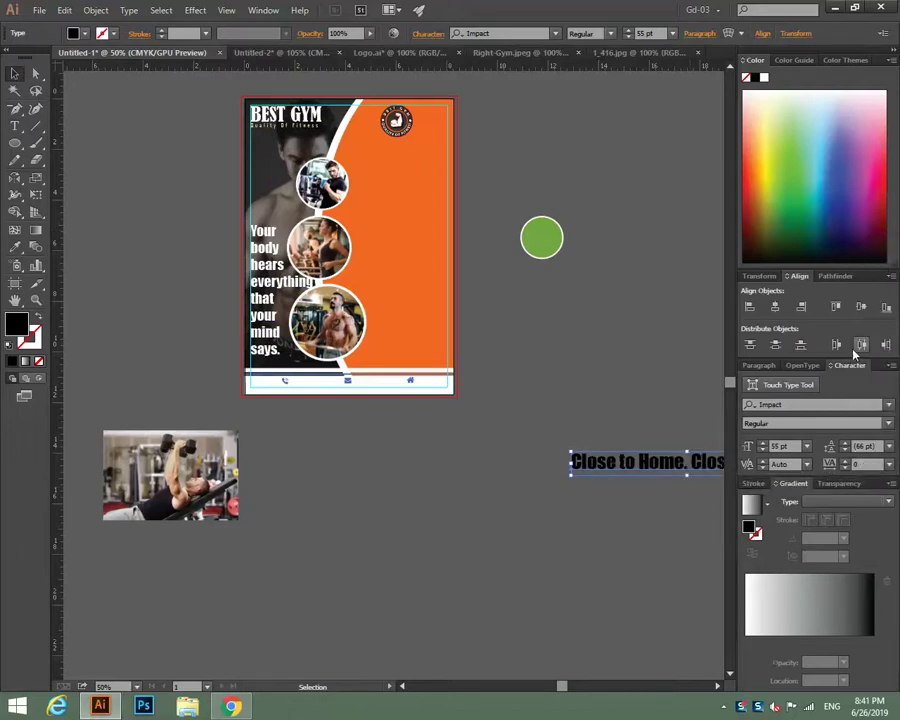
drag(640, 462, 382, 475)
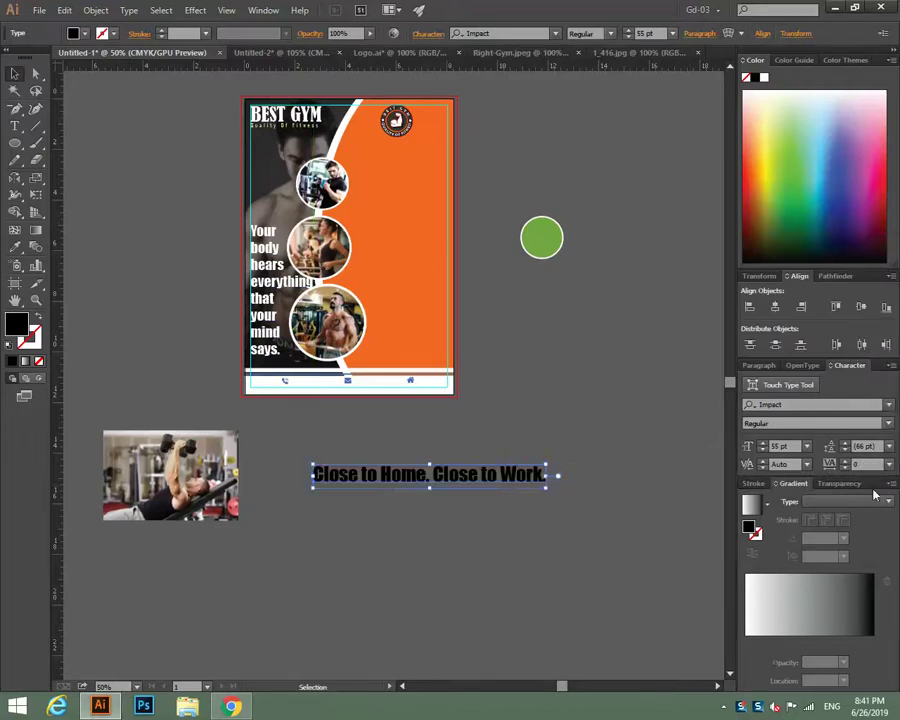
Move the slogan onto the top of the orange panel and size it to 24 pt.
click(766, 452)
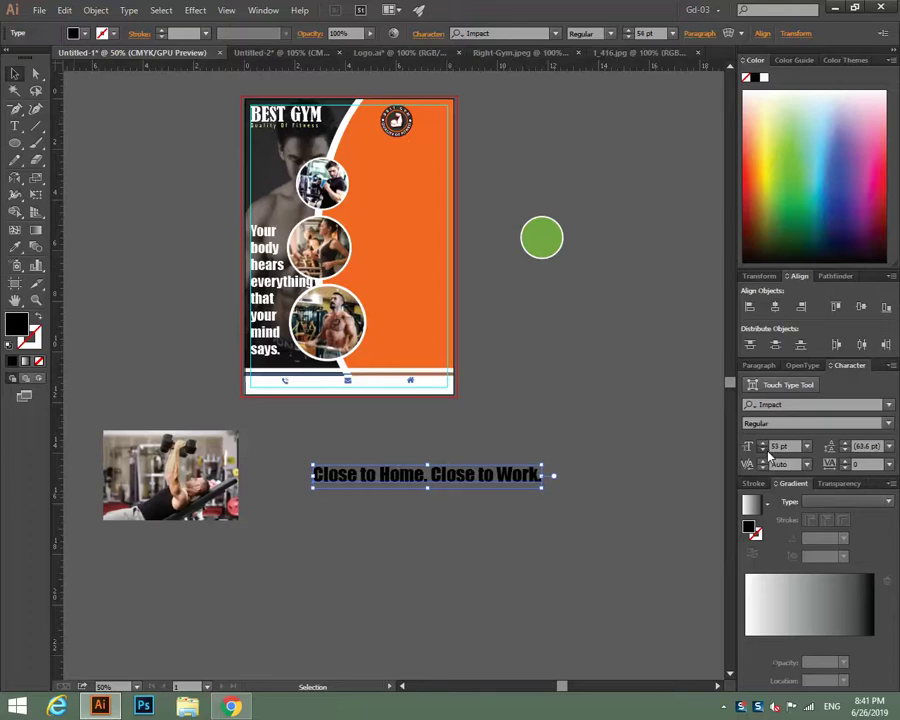
click(768, 455)
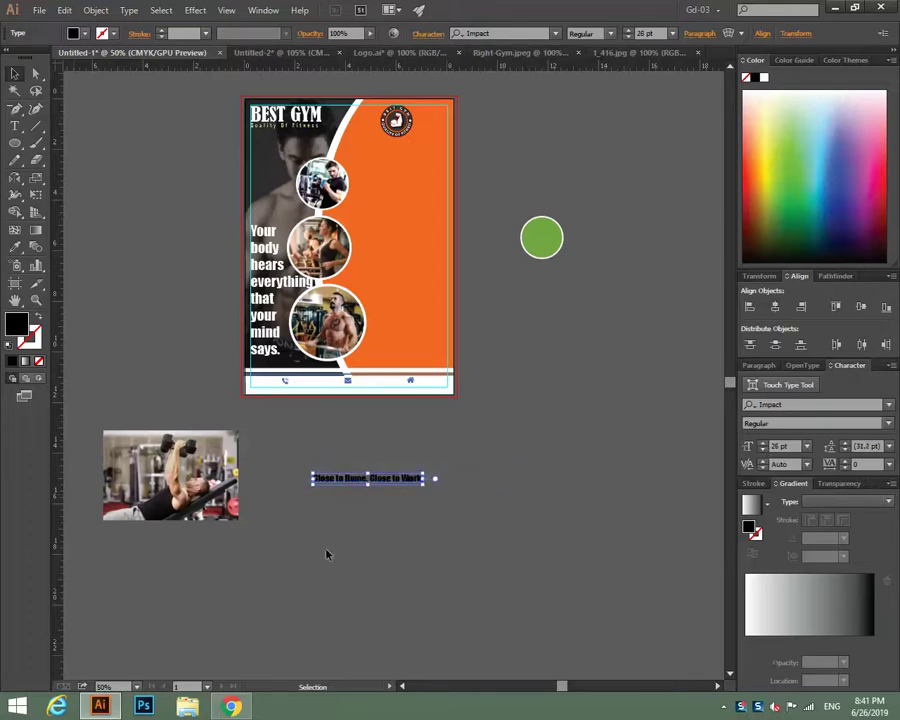
drag(387, 486, 416, 150)
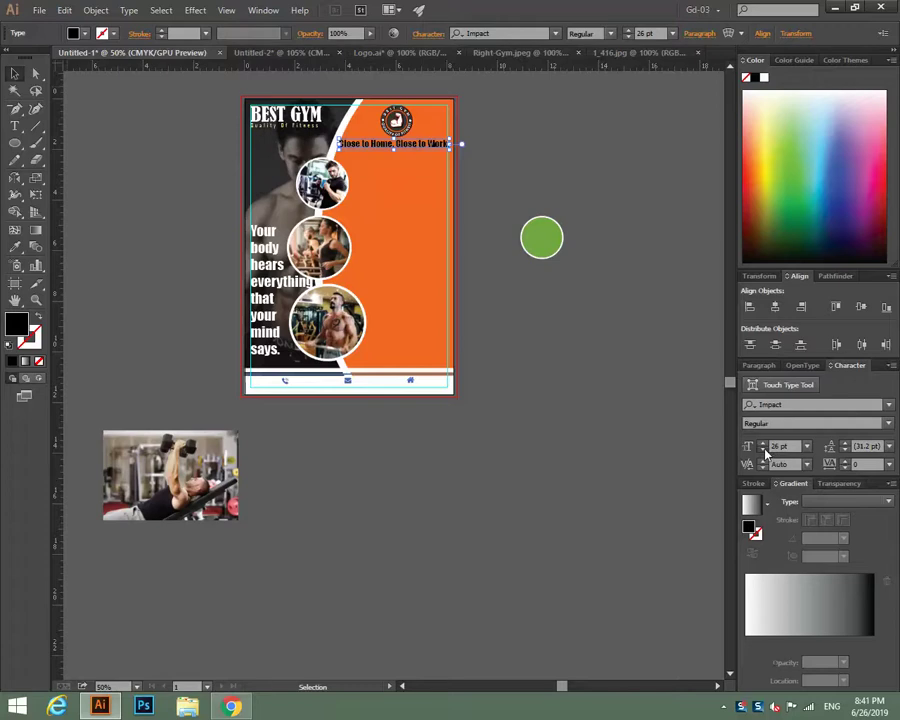
click(765, 452)
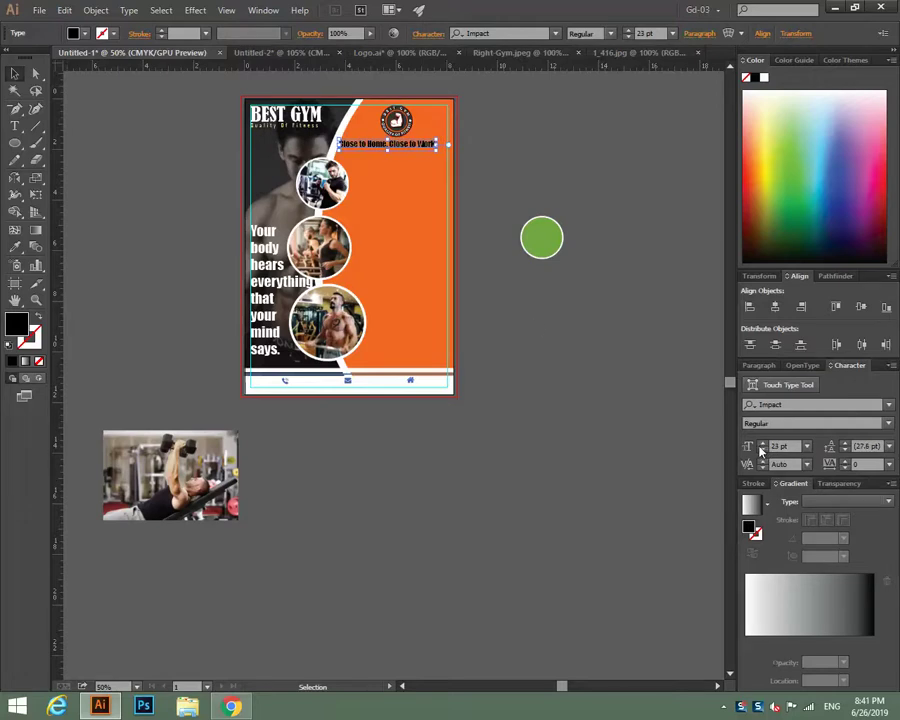
click(761, 446)
click(761, 446)
click(765, 452)
Nudge the slogan into place below the logo and make it white.
key(Right)
key(Right)
key(Right)
key(Right)
key(Right)
key(Right)
key(Right)
key(Up)
click(764, 79)
click(531, 156)
scroll(531, 156, down, 1)
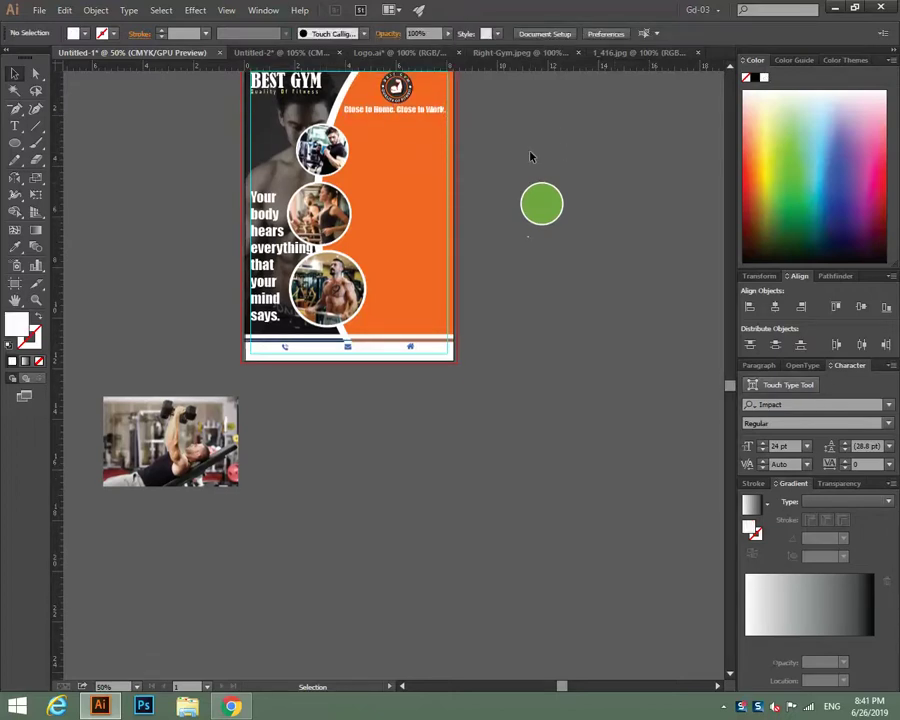
key(ctrl+=)
drag(508, 284, 500, 368)
Draw an empty text area beside the top circular photo on the orange panel.
scroll(500, 368, up, 4)
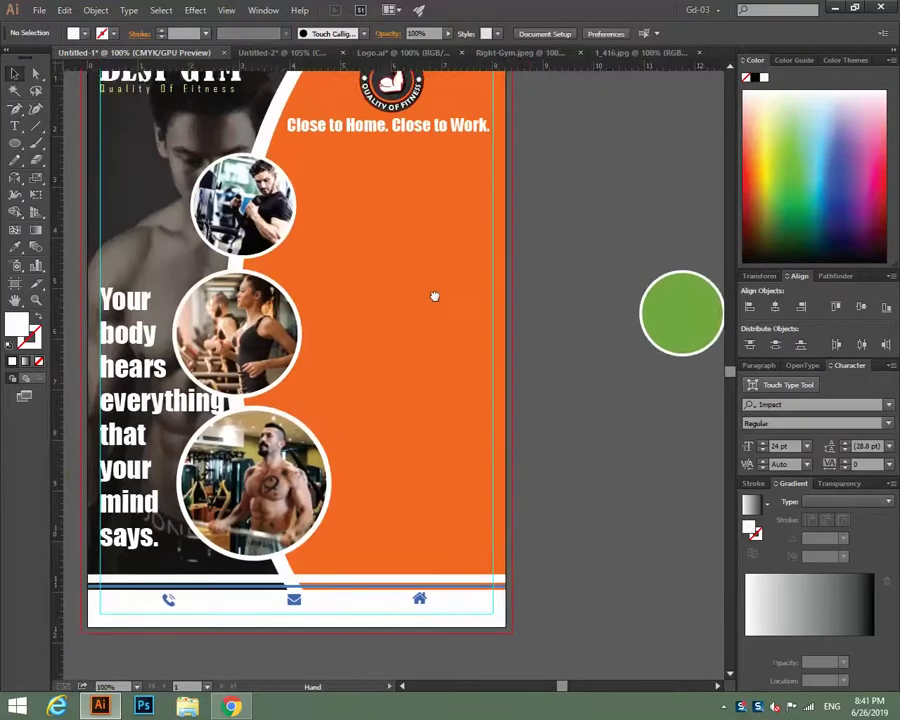
scroll(434, 296, left, 1)
key(t)
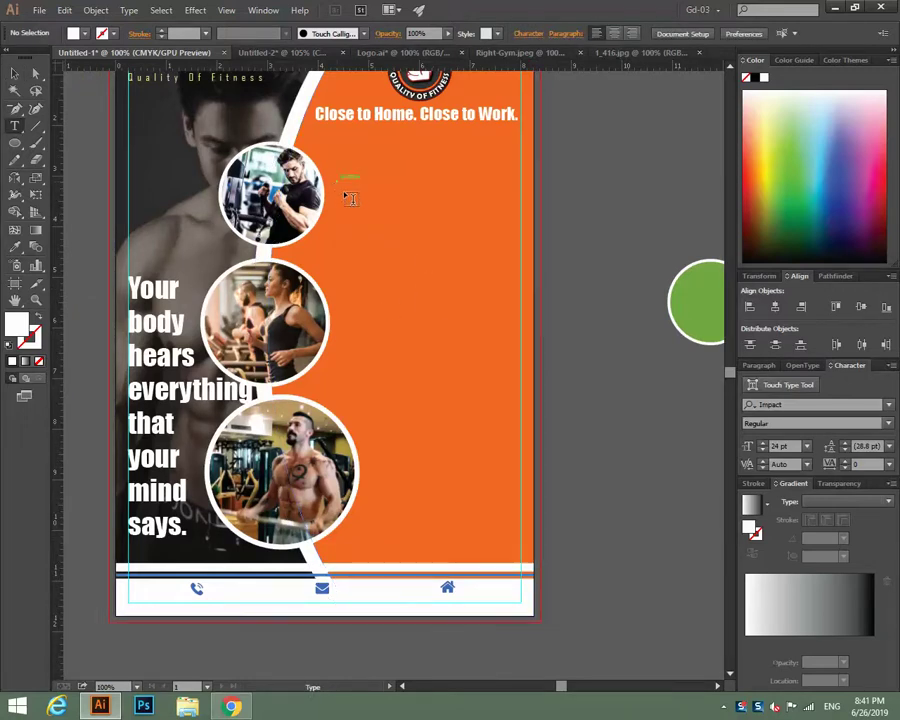
drag(337, 184, 524, 247)
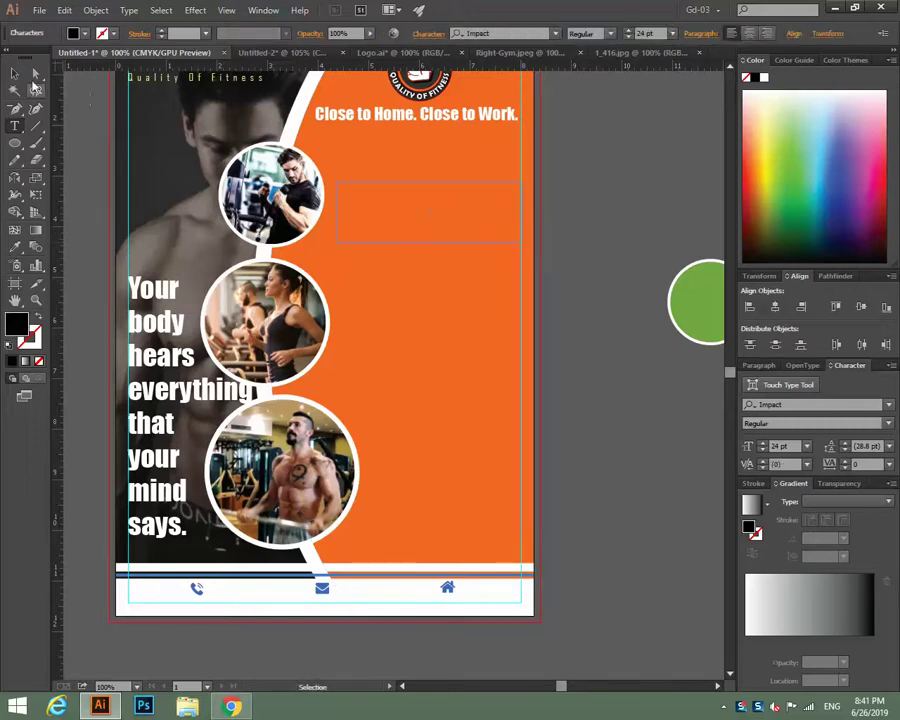
key(Escape)
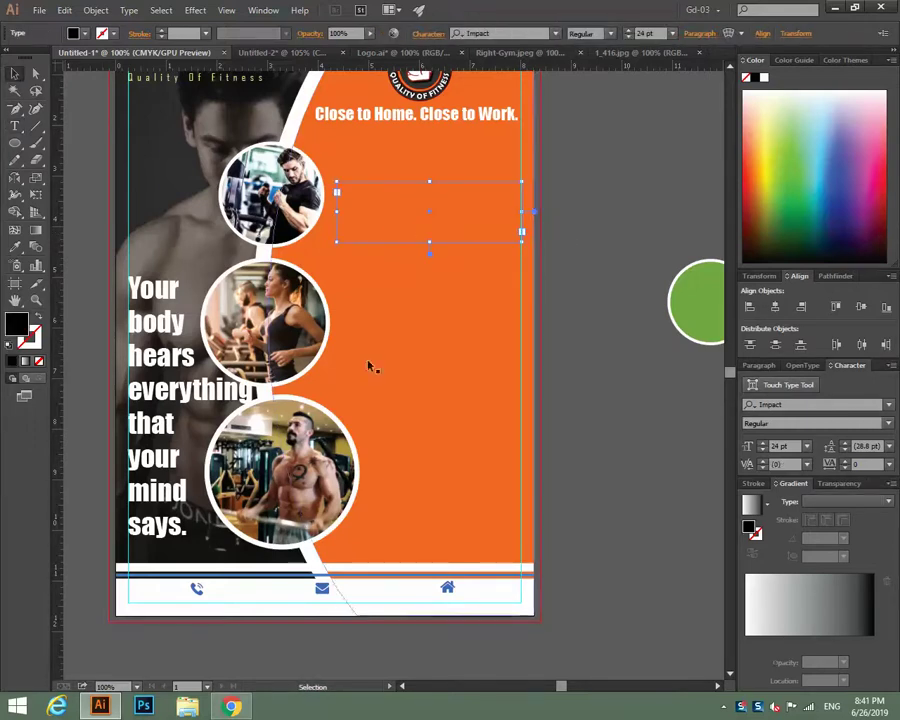
Select the first lines of text on Chrome's Dummy Text Generator page, then return to Illustrator.
click(233, 706)
click(90, 12)
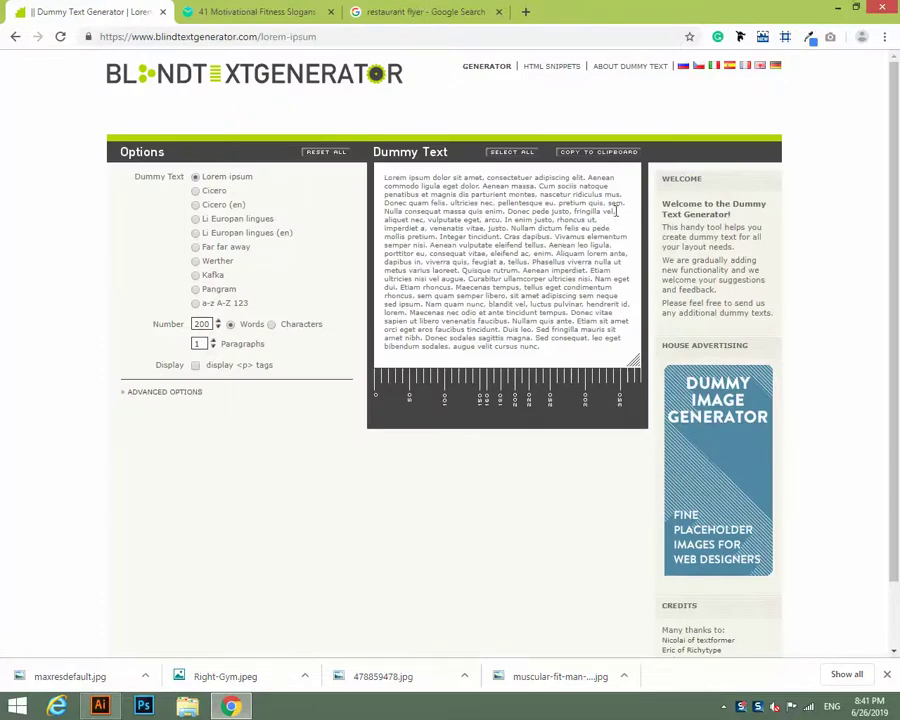
drag(617, 210, 362, 177)
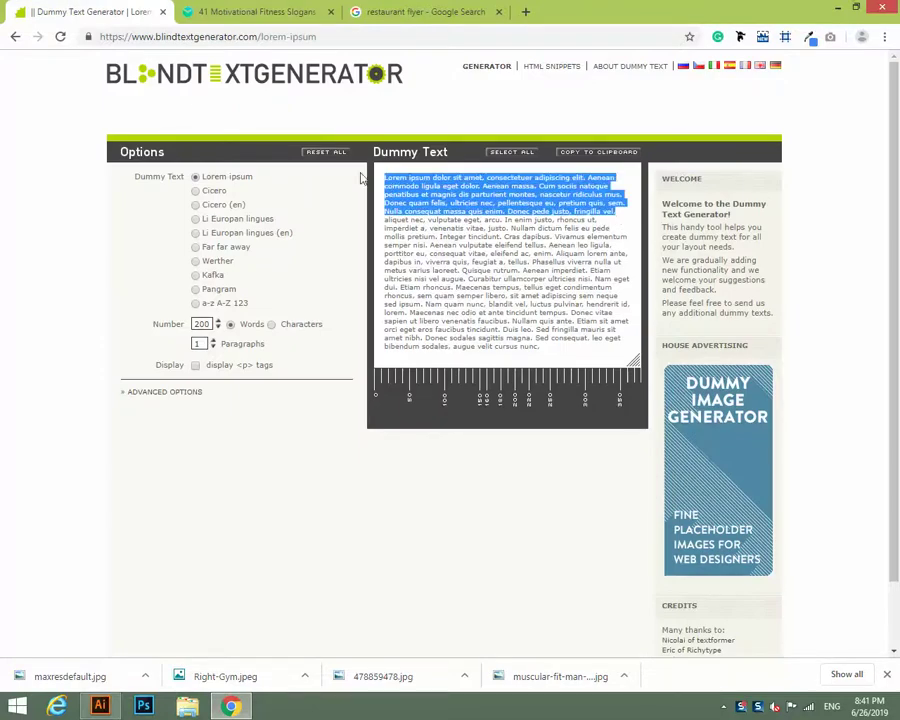
click(100, 706)
Paste the lorem ipsum placeholder into the text area and select all of it.
click(14, 108)
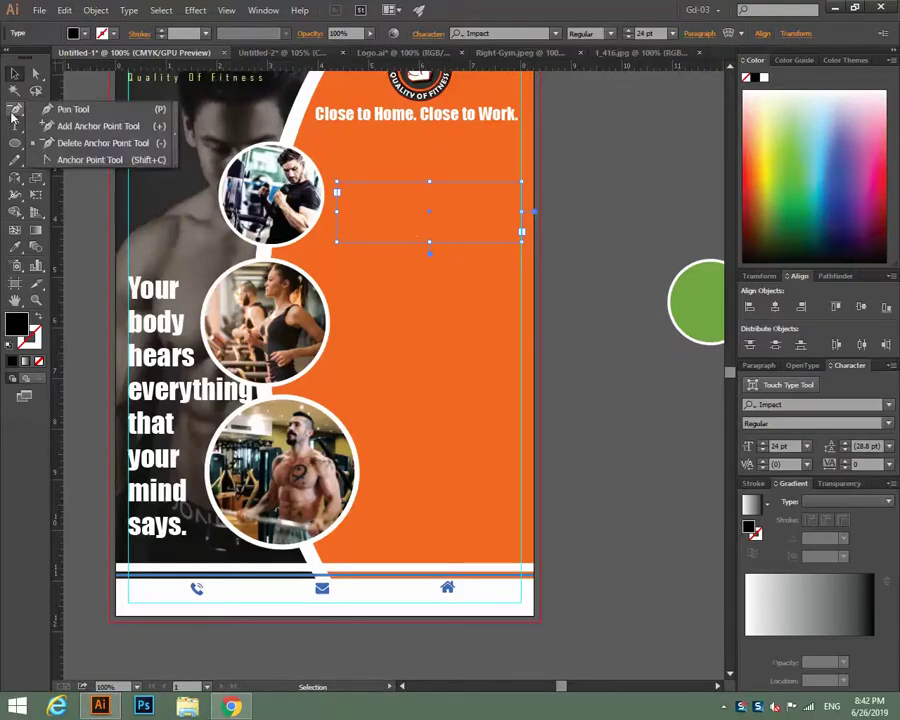
click(16, 128)
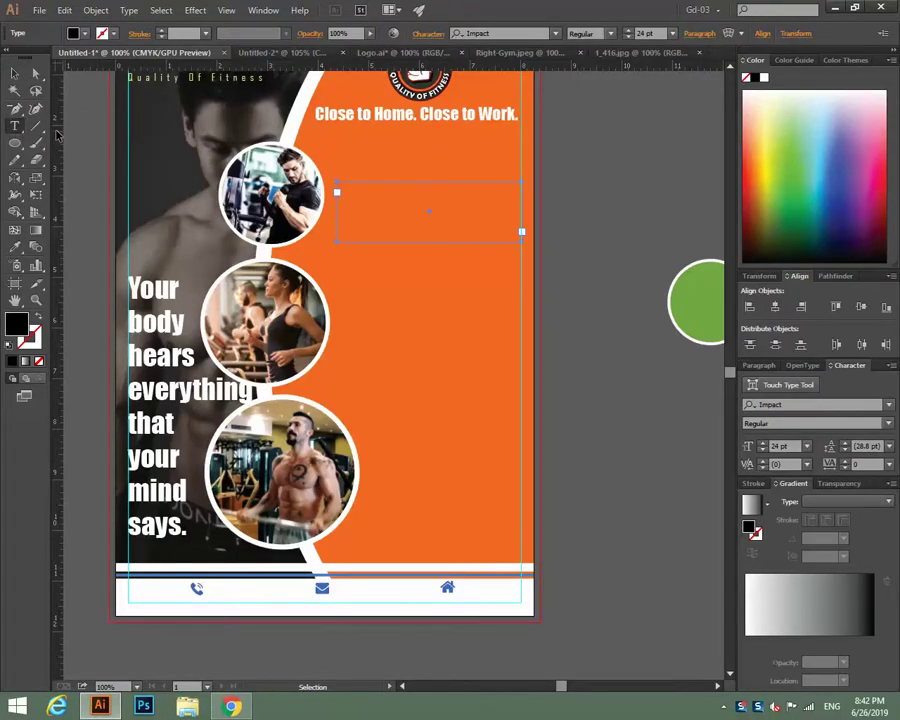
click(394, 216)
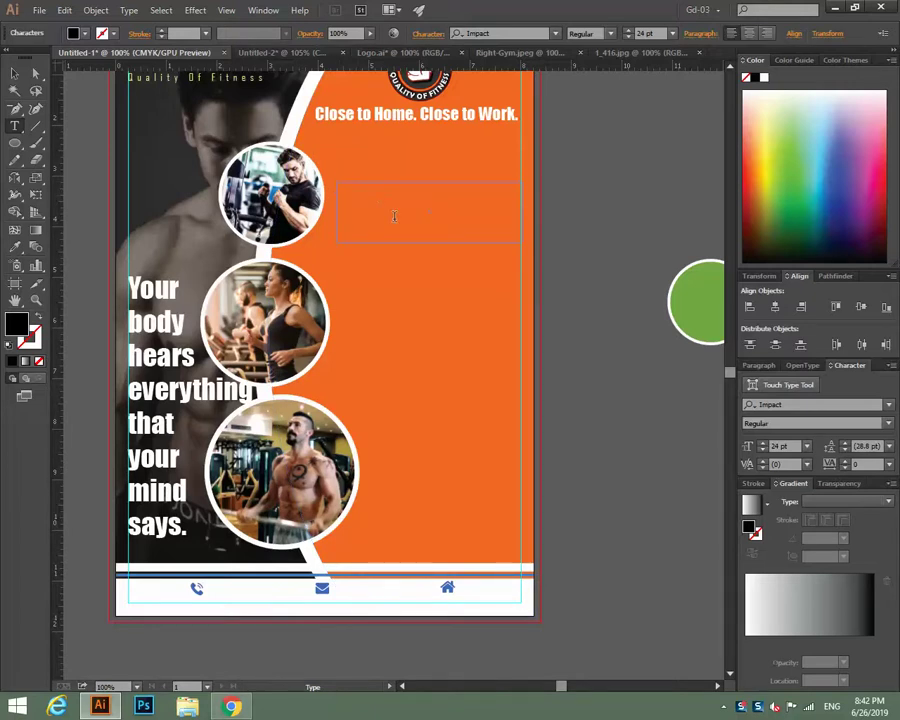
key(Escape)
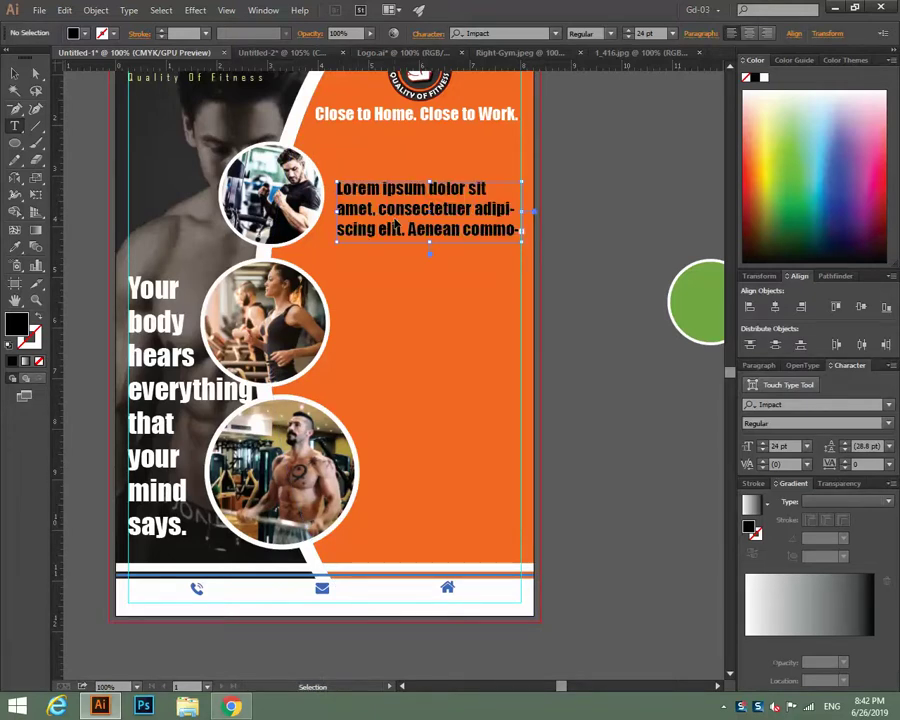
triple_click(394, 226)
Set the placeholder to 10 pt Baskerville Old Face, then select more dummy text in Chrome.
click(806, 447)
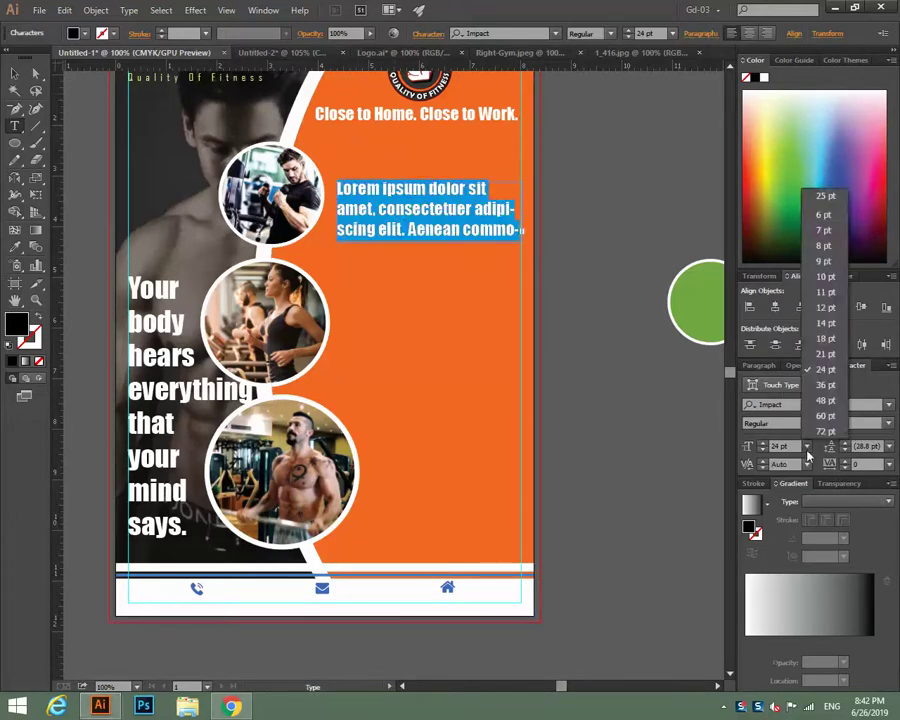
click(825, 276)
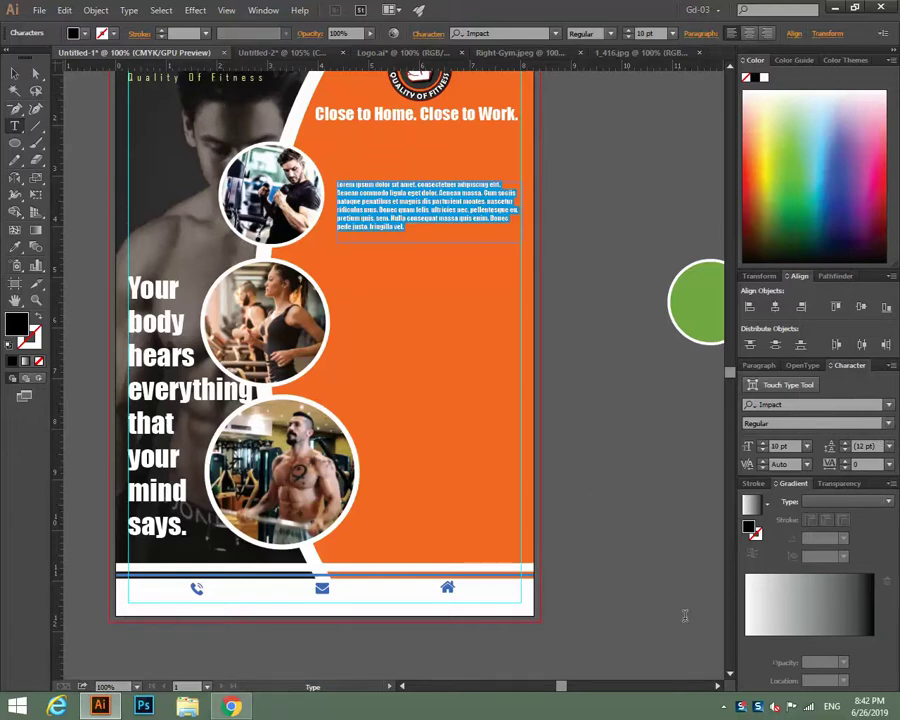
click(888, 405)
scroll(732, 298, up, 15)
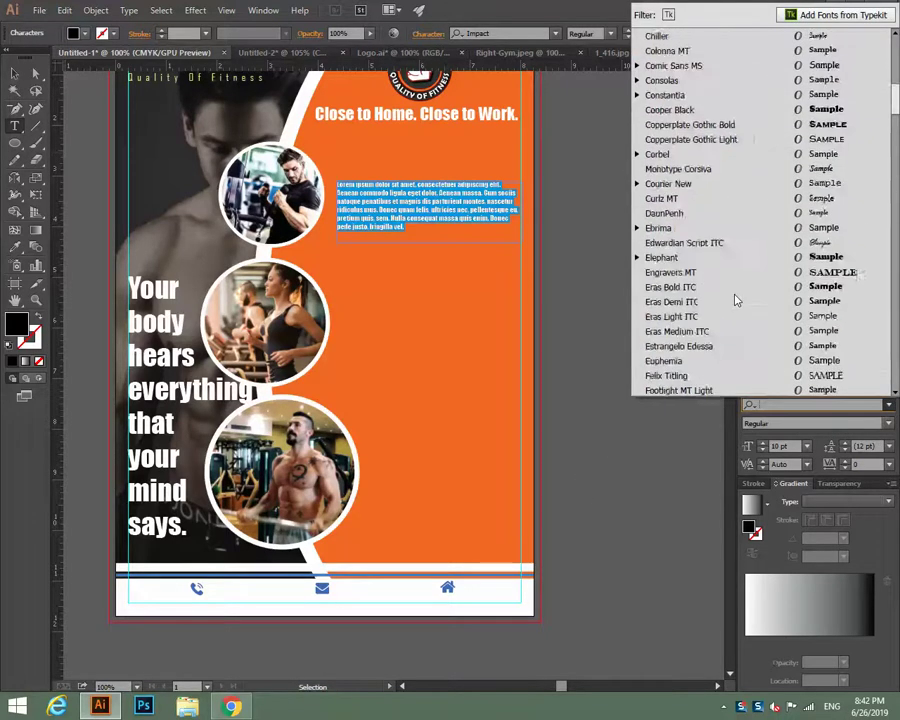
scroll(735, 300, up, 8)
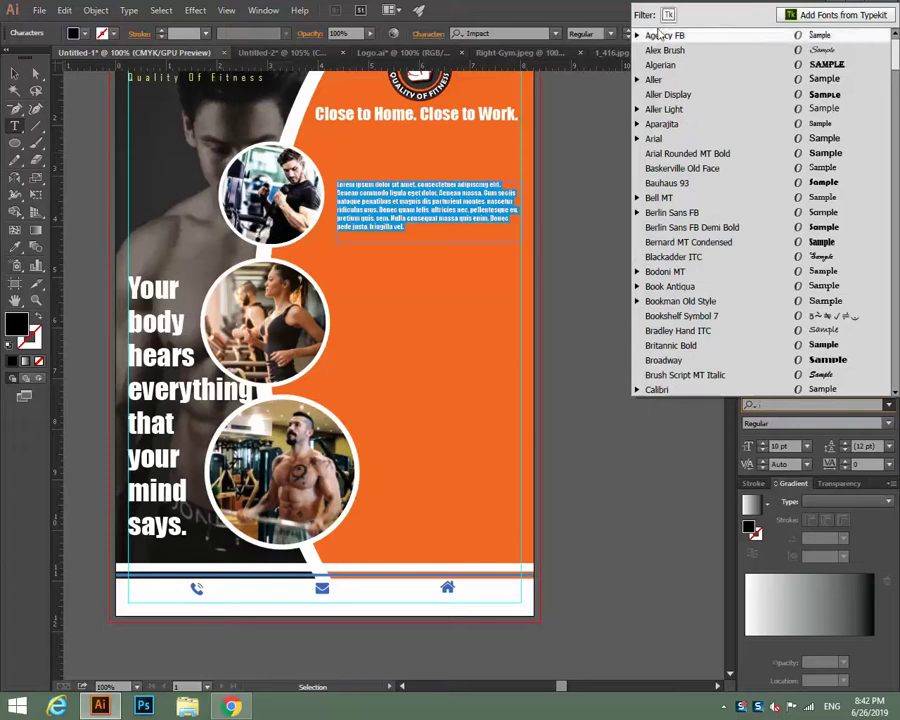
click(700, 138)
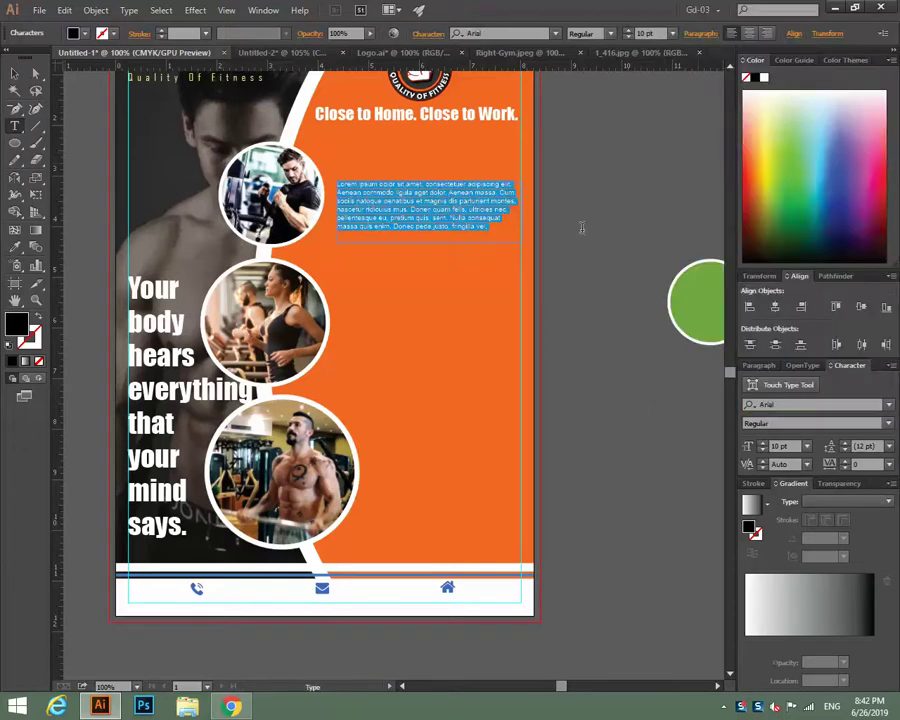
click(889, 405)
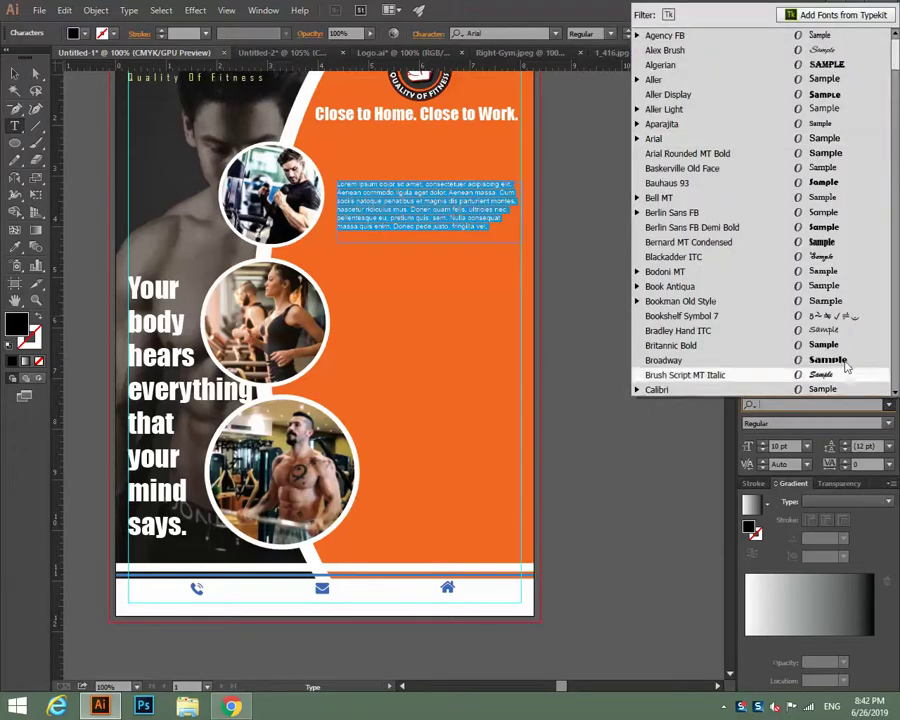
click(803, 168)
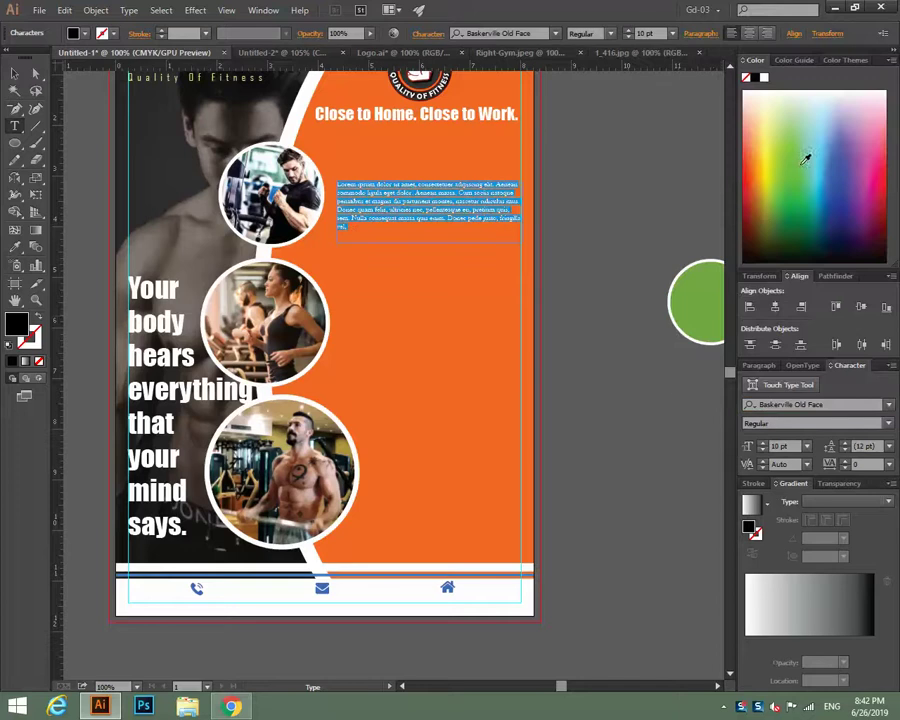
click(231, 706)
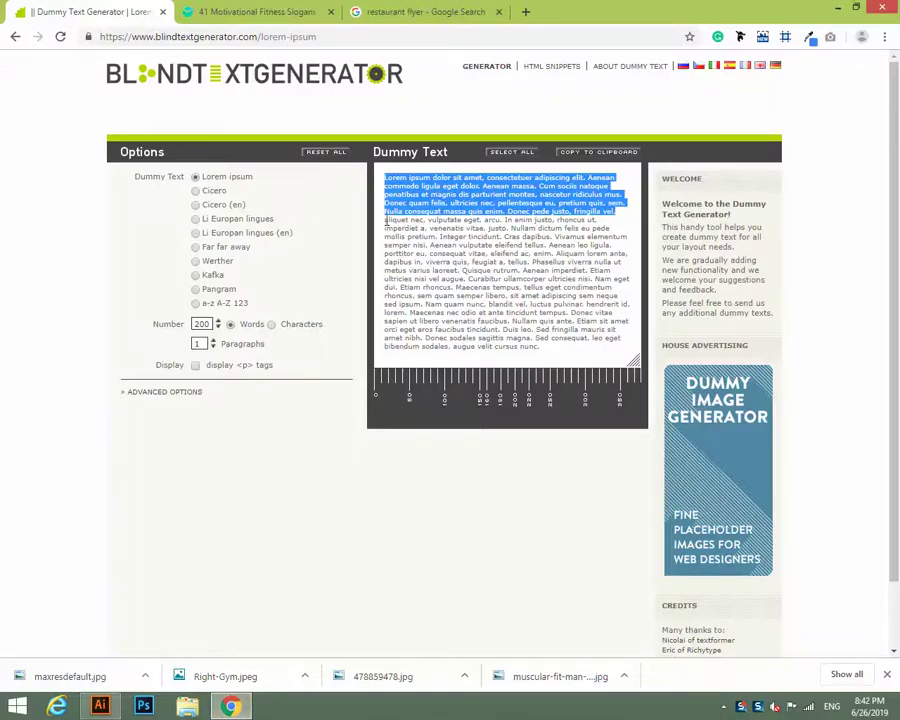
drag(385, 221, 620, 253)
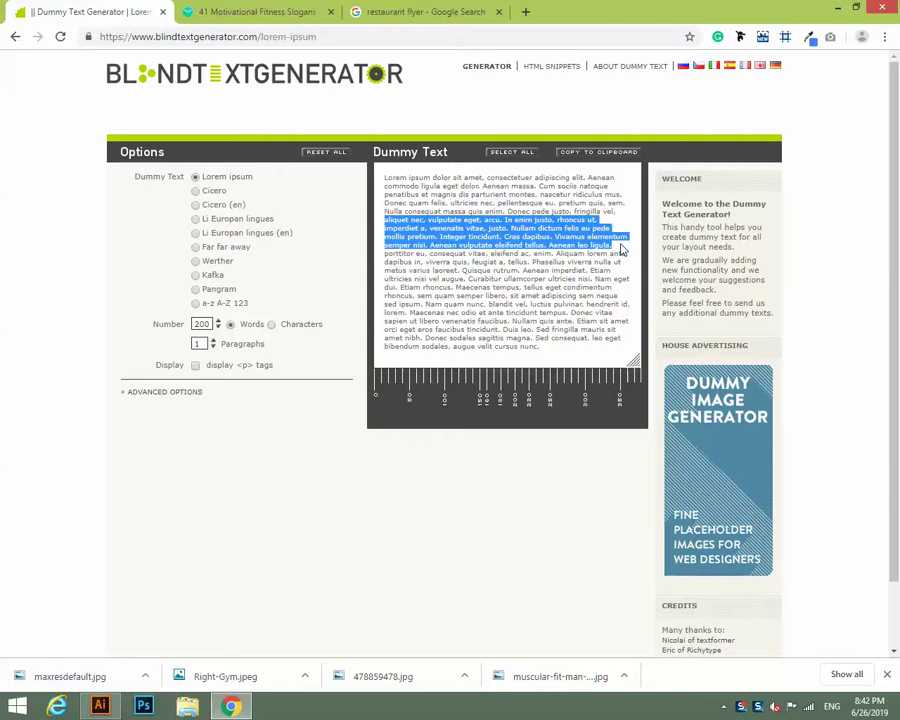
Justify the lorem ipsum block beside the top photo and make its text white.
click(100, 706)
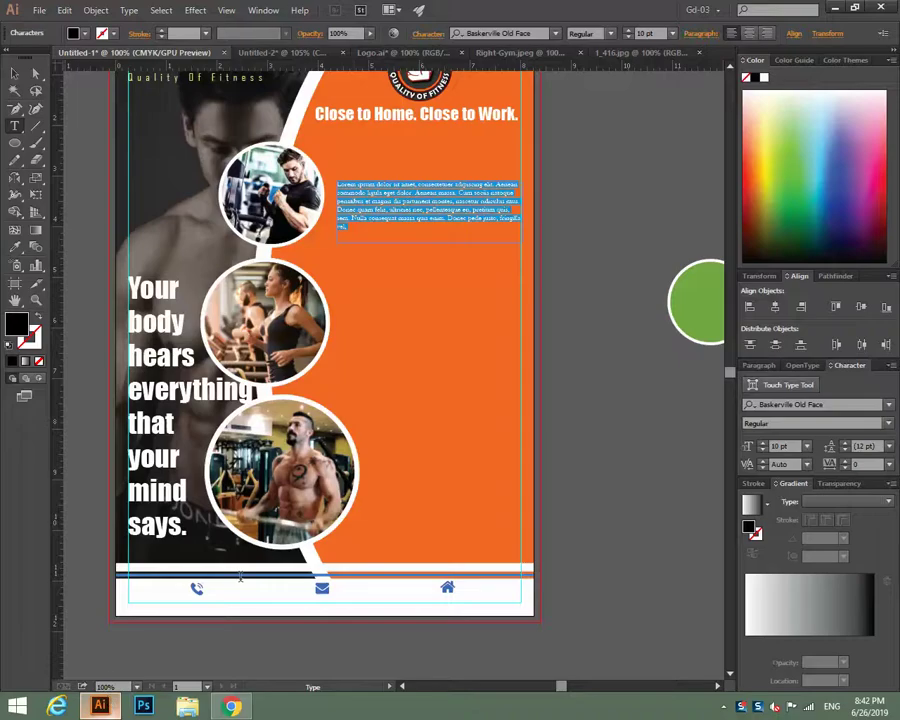
key(Escape)
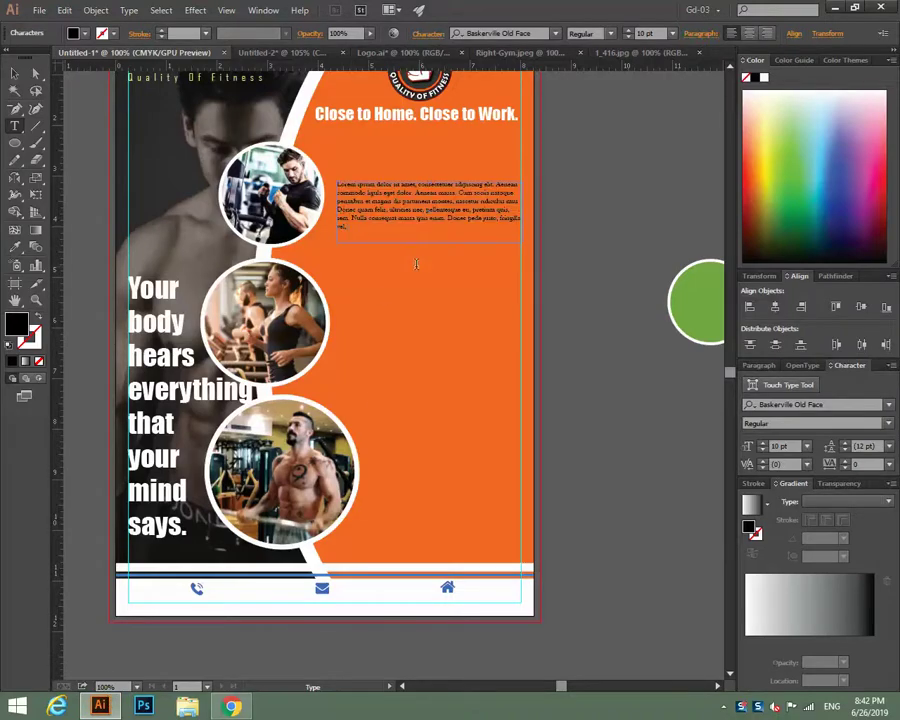
key(v)
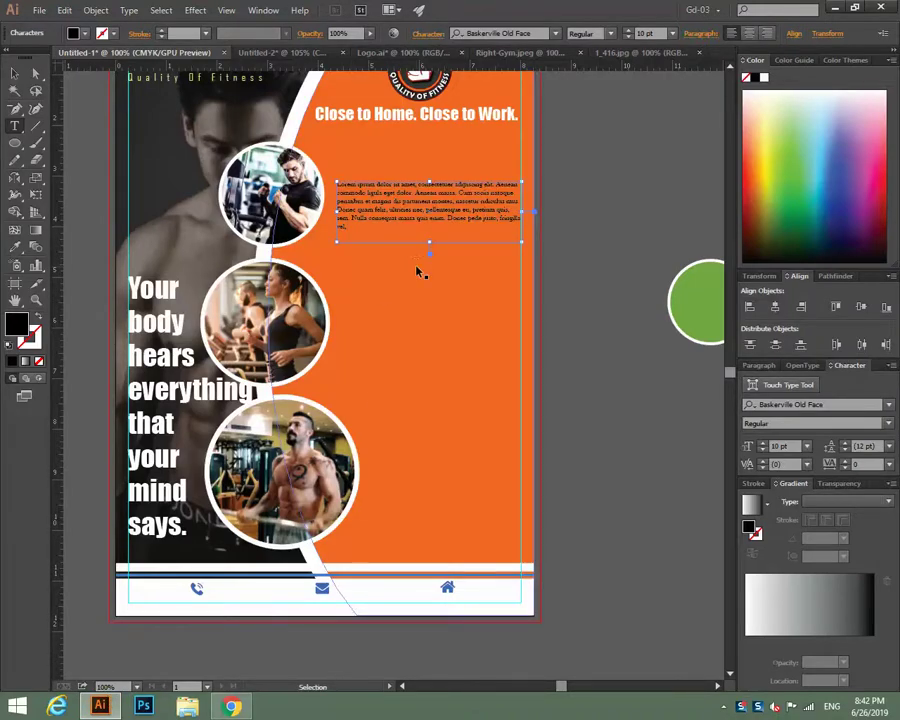
key(ctrl+z)
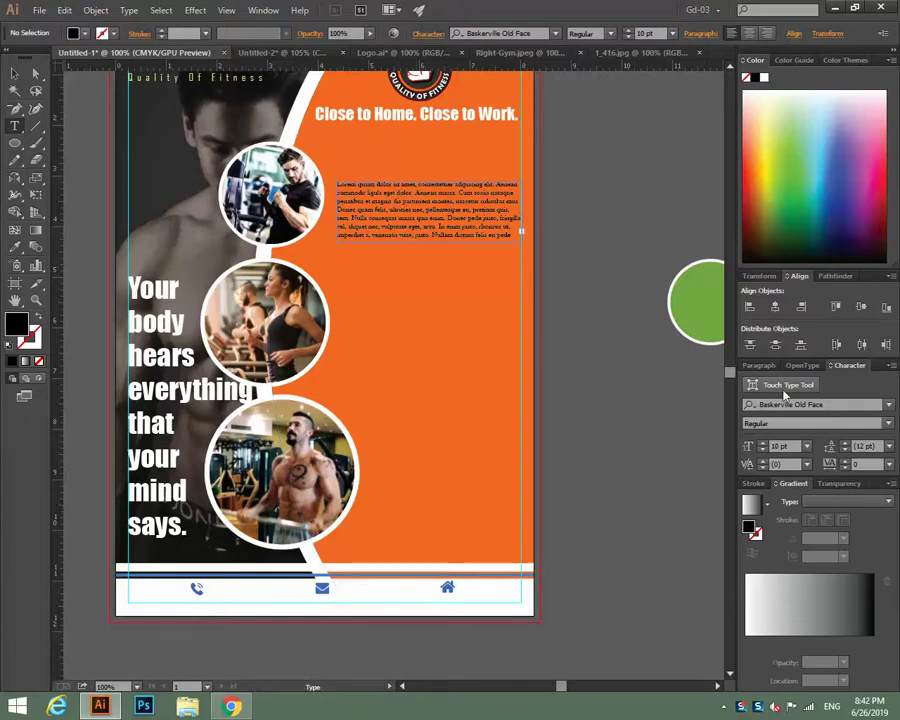
click(761, 365)
click(818, 388)
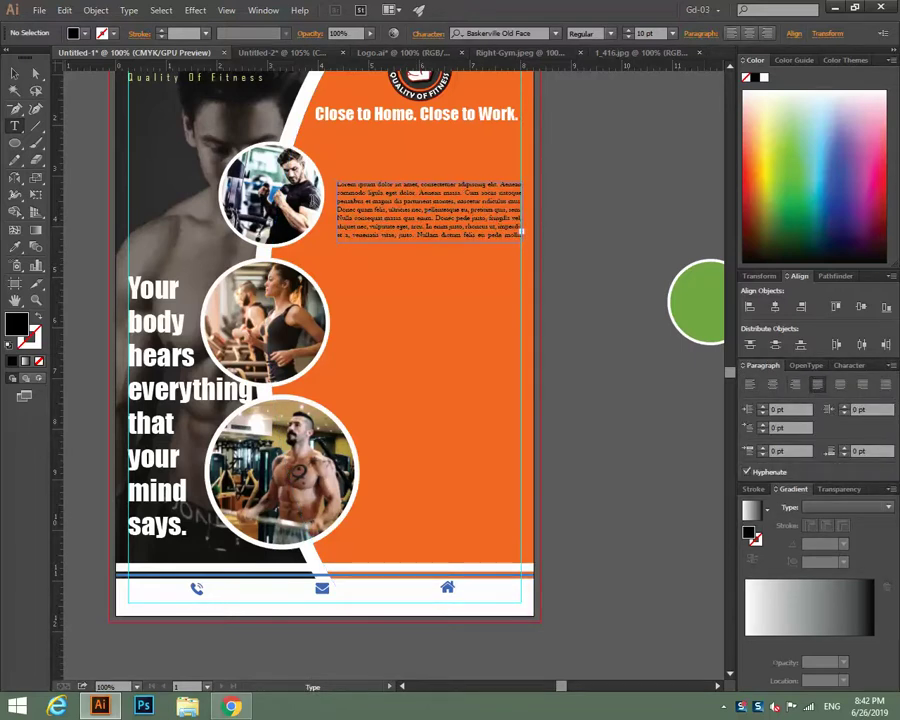
key(Escape)
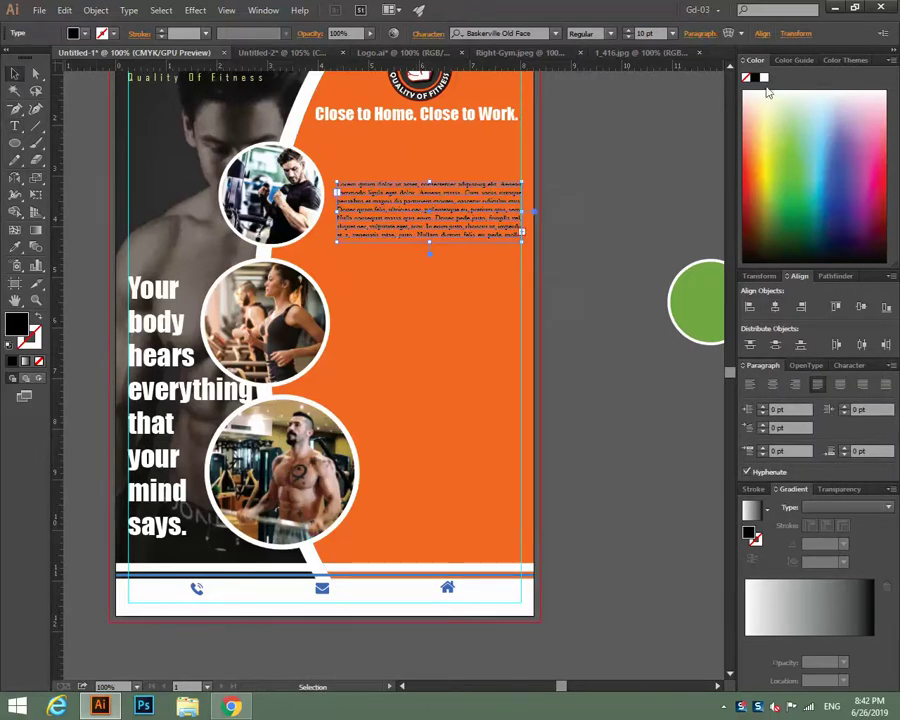
click(764, 78)
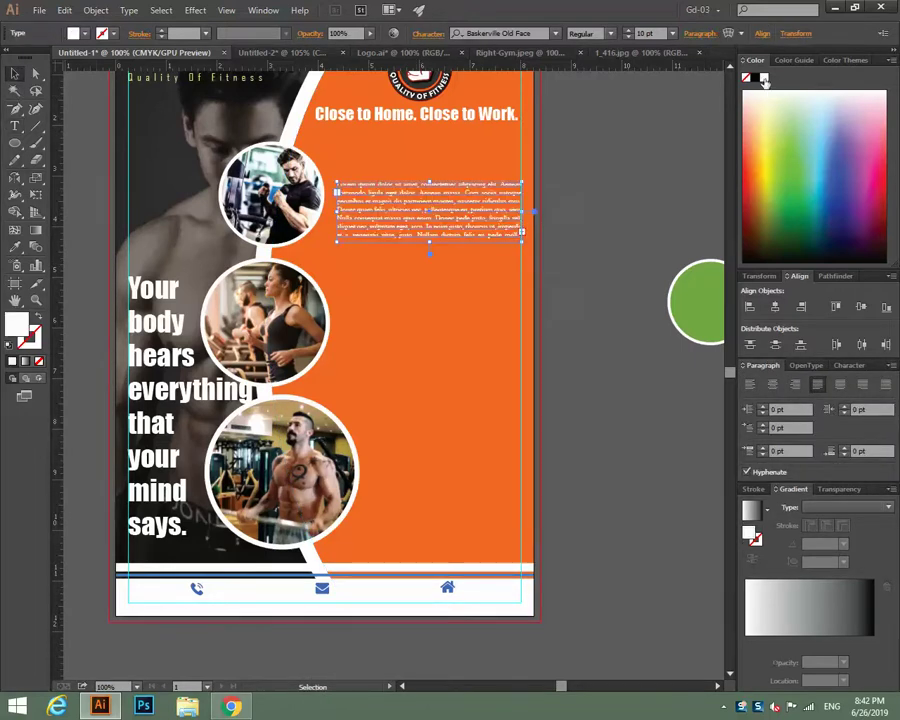
Duplicate the lorem block down beside the second circular photo.
click(580, 306)
click(450, 220)
drag(452, 221, 432, 372)
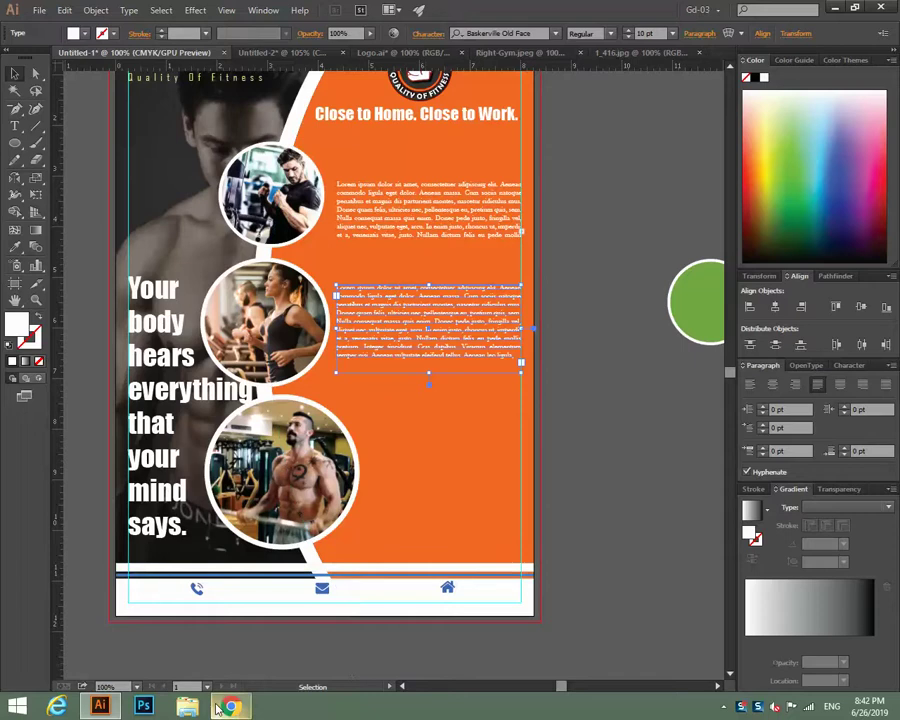
Set the top two lorem ipsum blocks to 11 pt.
click(463, 254)
click(447, 211)
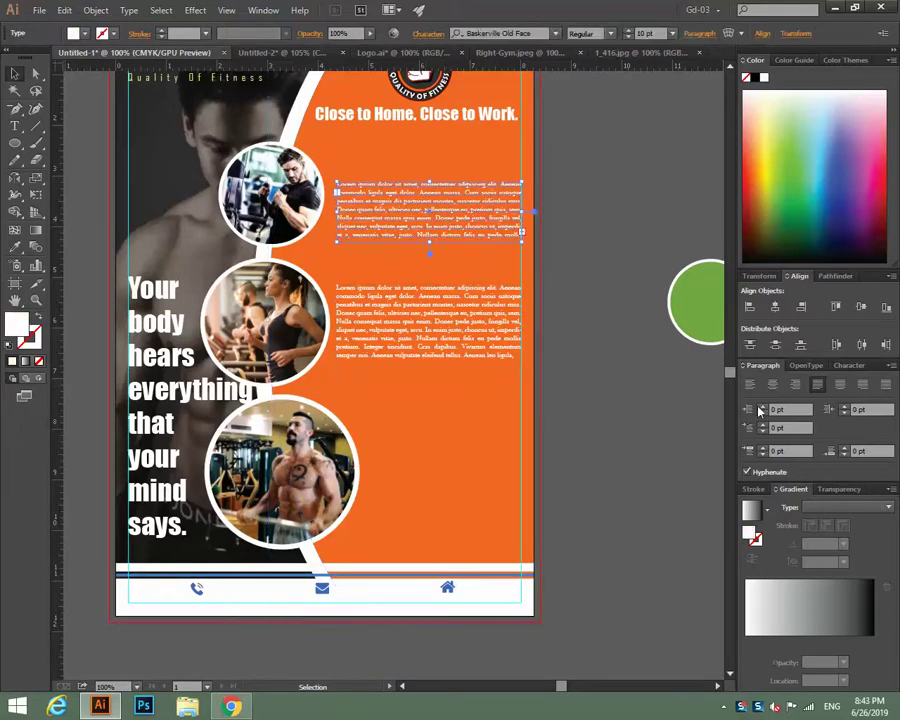
click(849, 365)
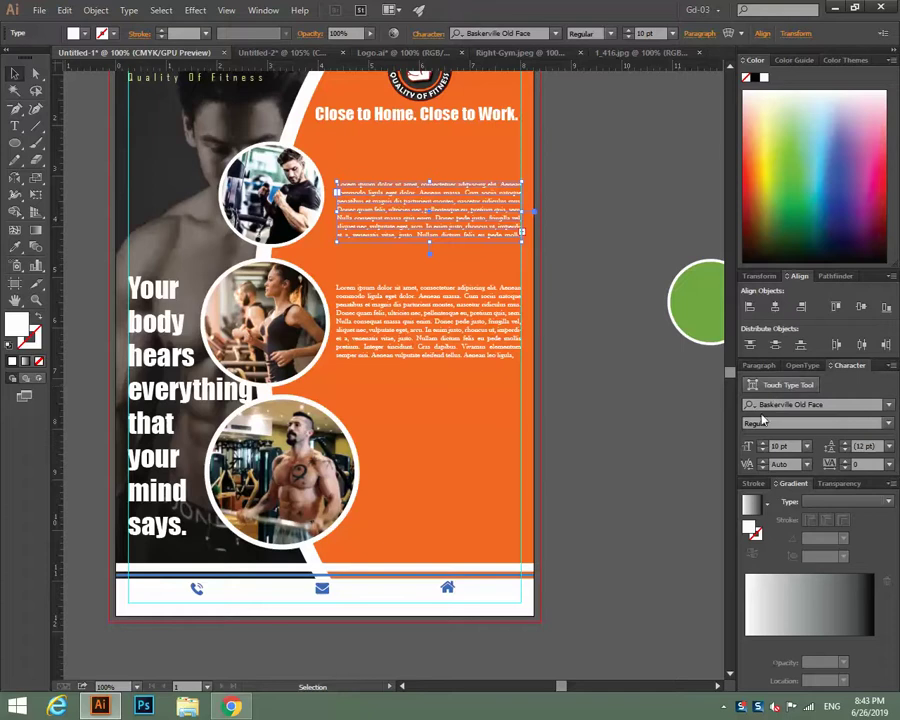
click(762, 443)
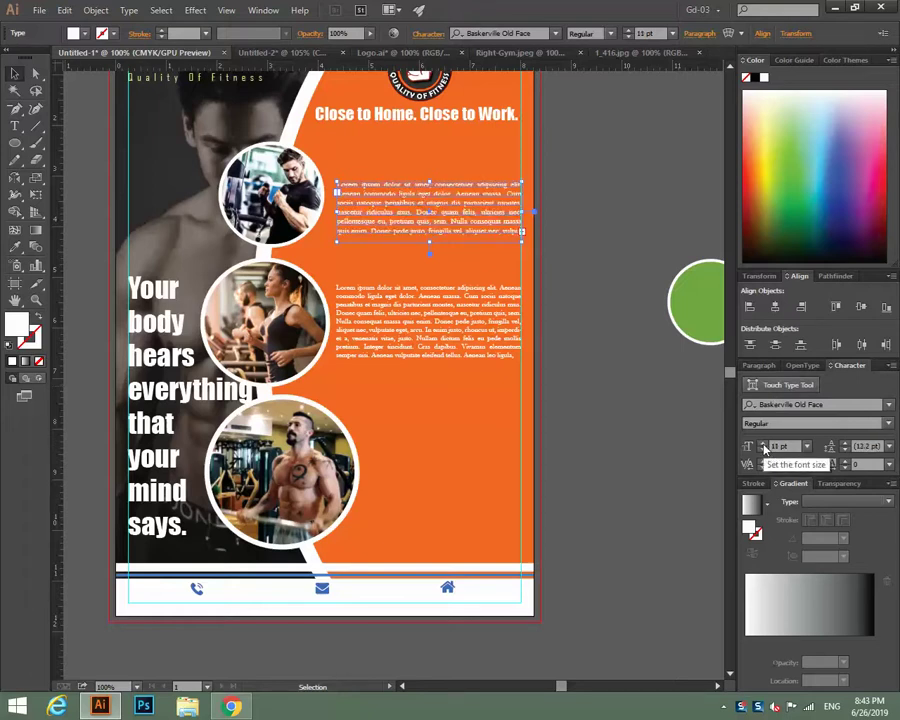
click(697, 428)
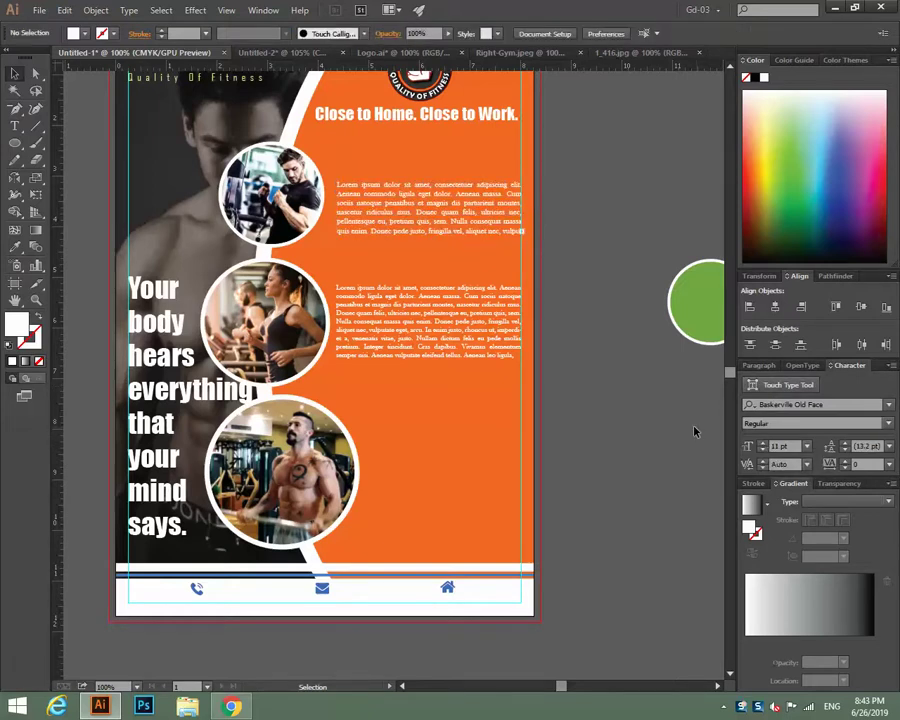
triple_click(428, 342)
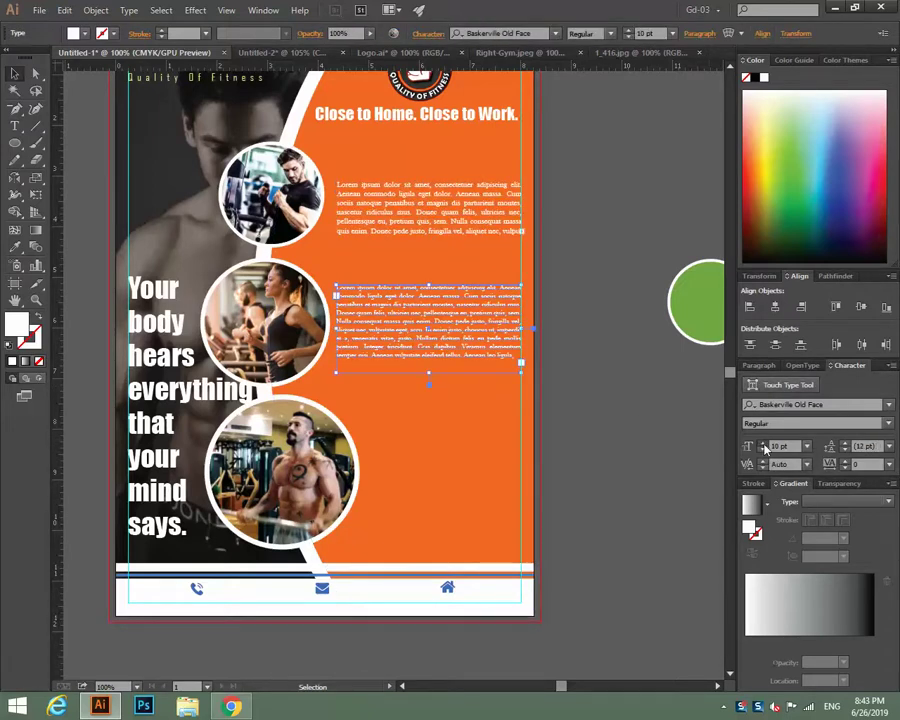
click(764, 446)
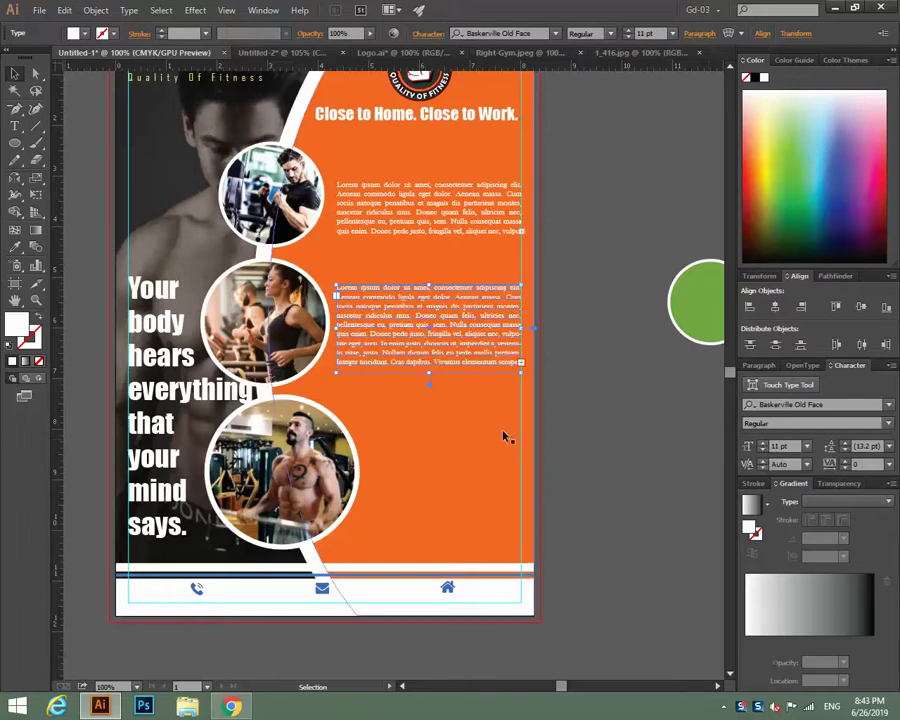
click(621, 434)
Copy the second block beside the bottom photo, narrowing and heightening its frame to clear the circle.
click(466, 366)
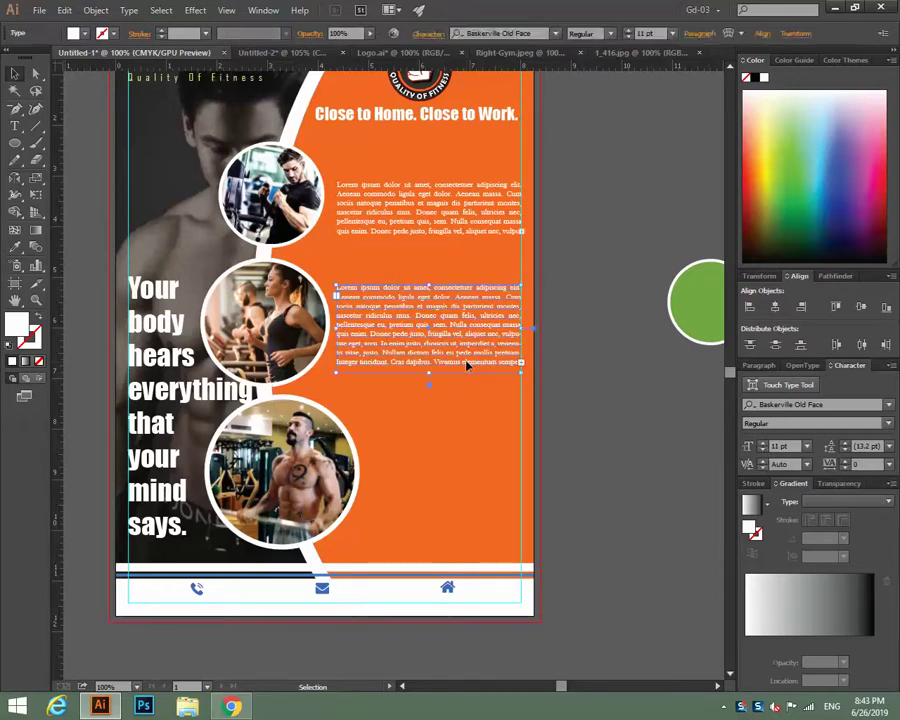
drag(466, 366, 466, 535)
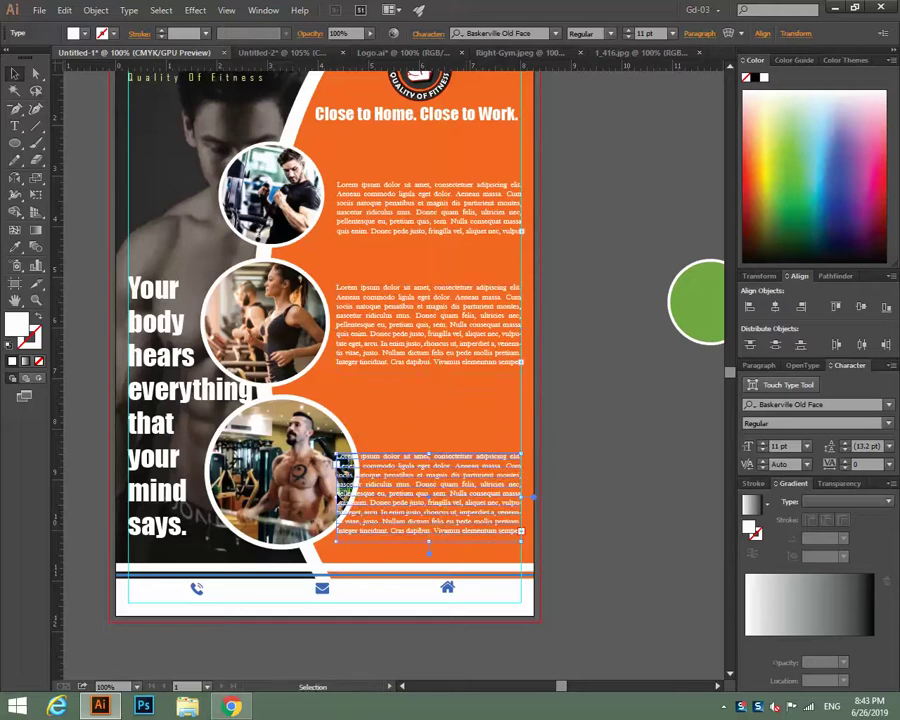
drag(340, 494, 366, 496)
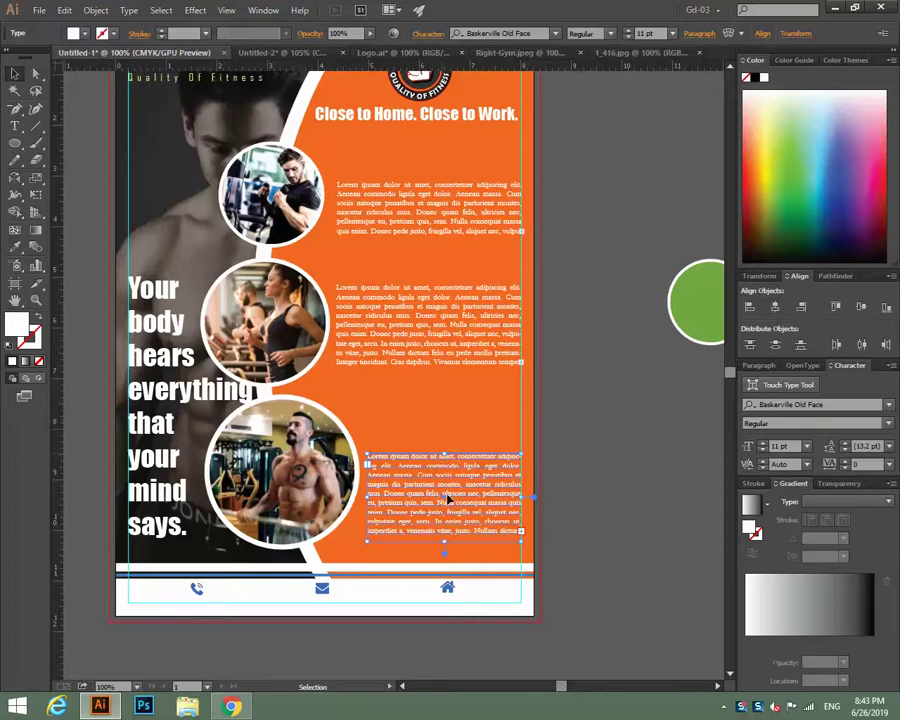
drag(448, 497, 441, 530)
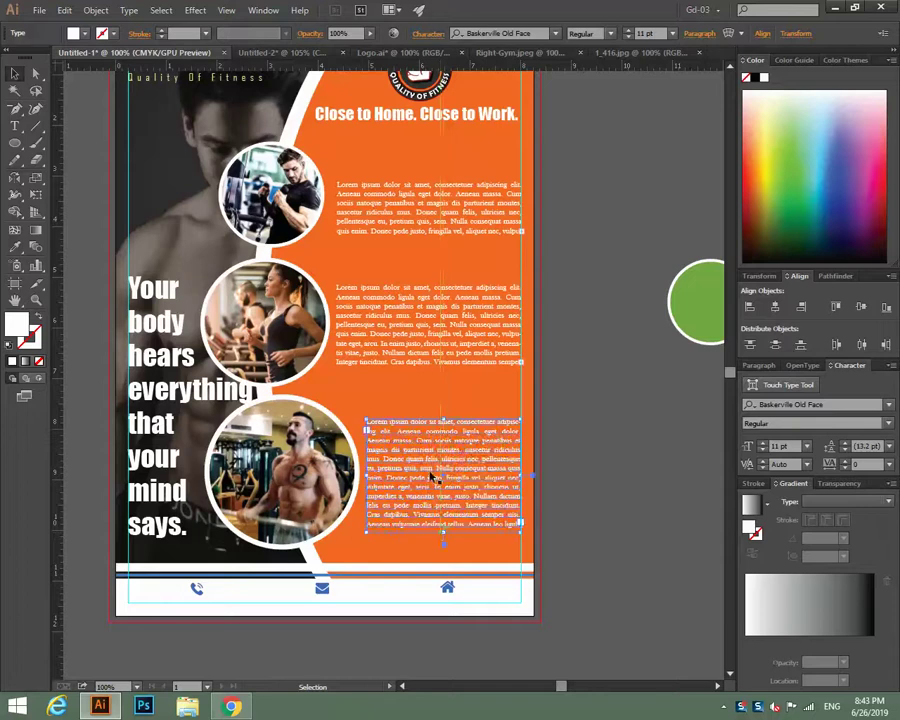
drag(430, 477, 430, 487)
click(631, 425)
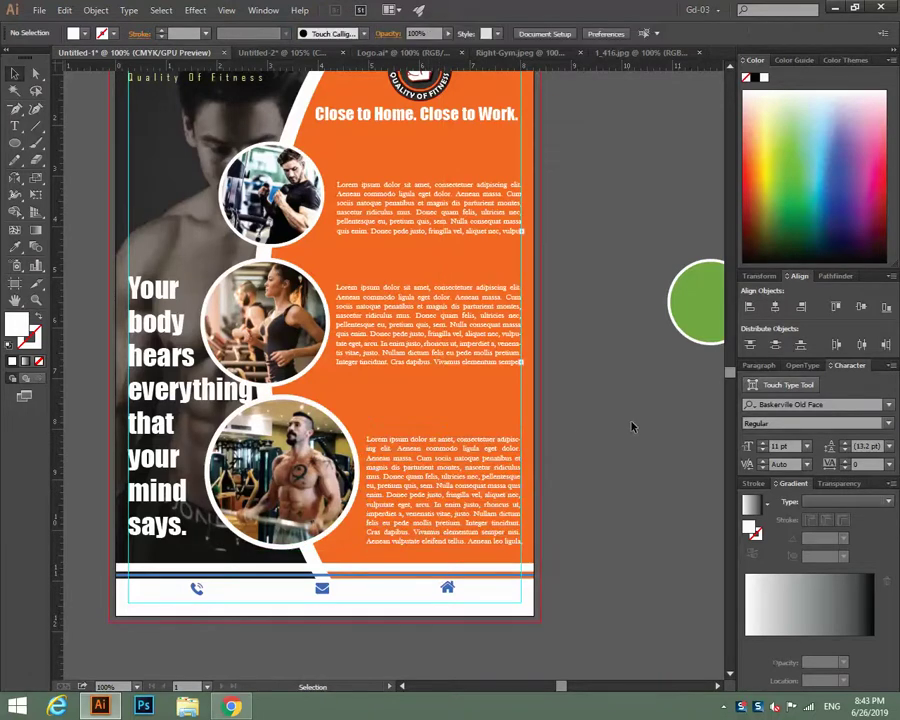
Add an 'OUR SERVICE' heading in the white heading style at 14 pt above the top text block.
click(15, 126)
click(687, 309)
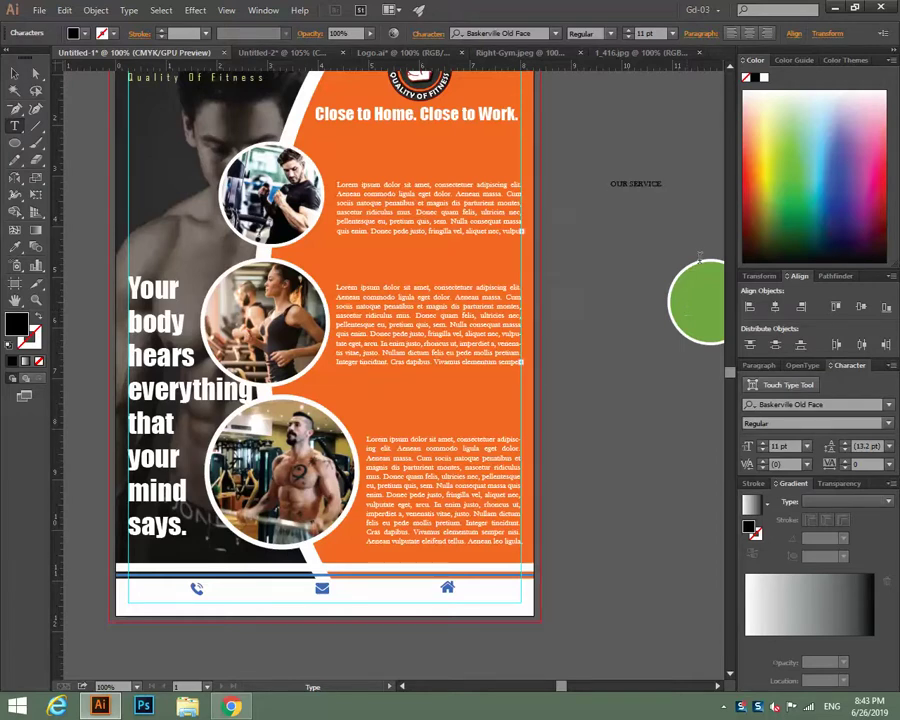
key(Escape)
key(i)
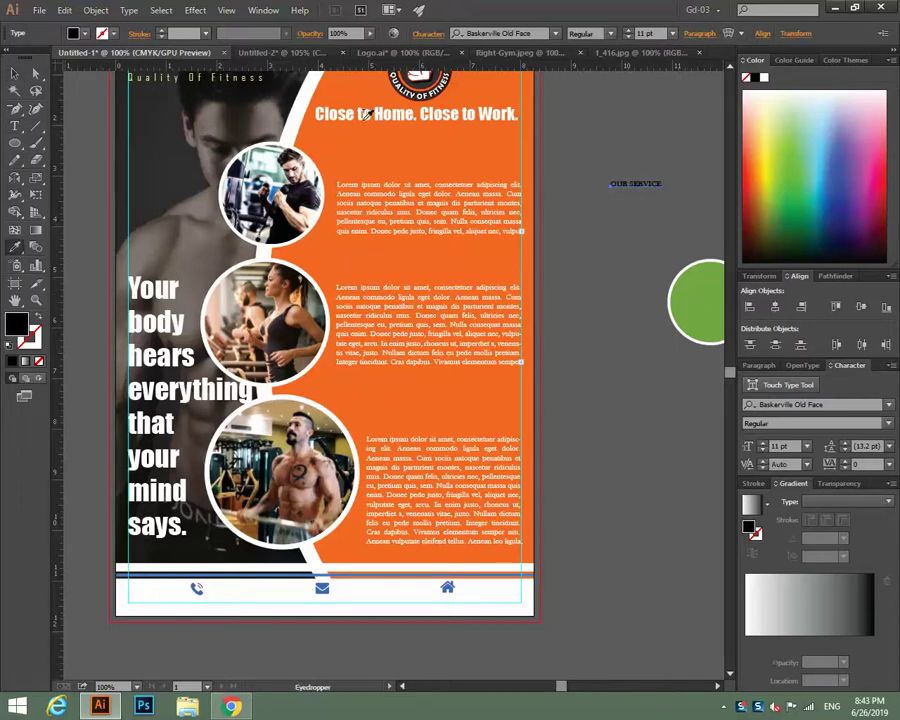
click(437, 112)
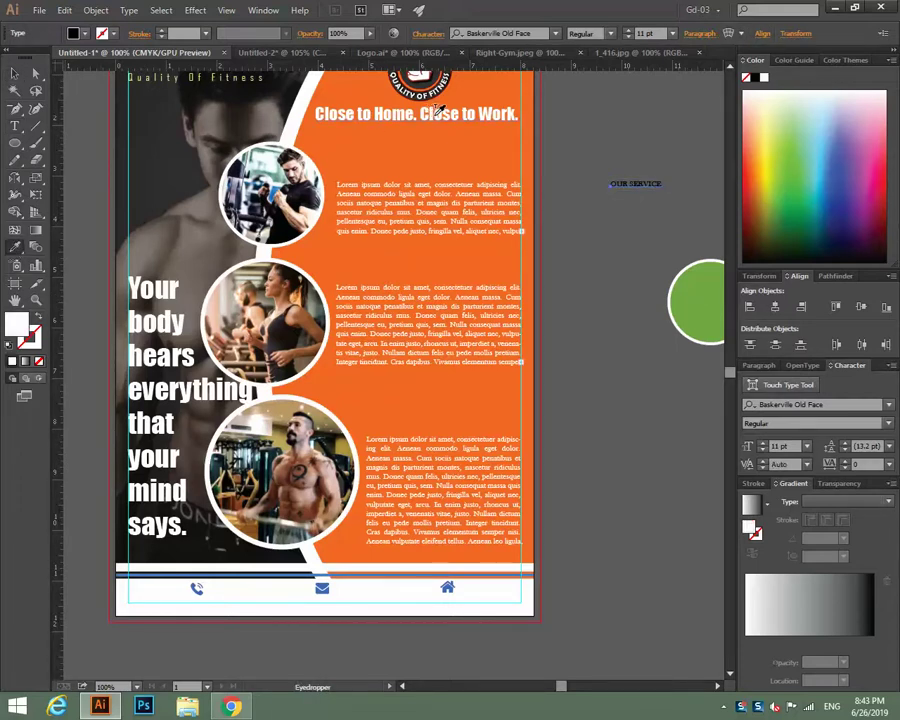
key(v)
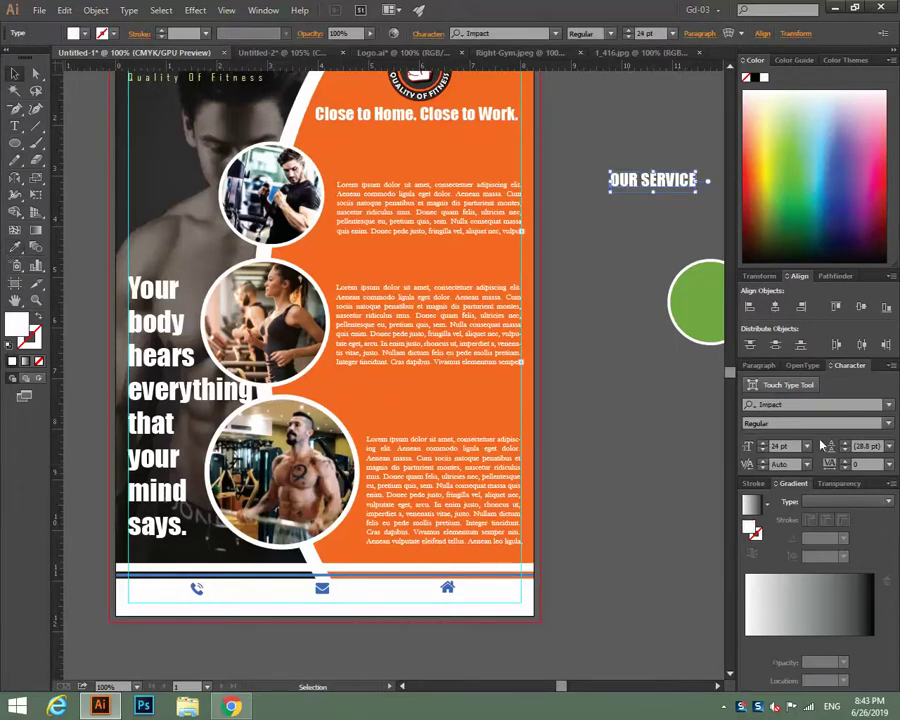
click(809, 447)
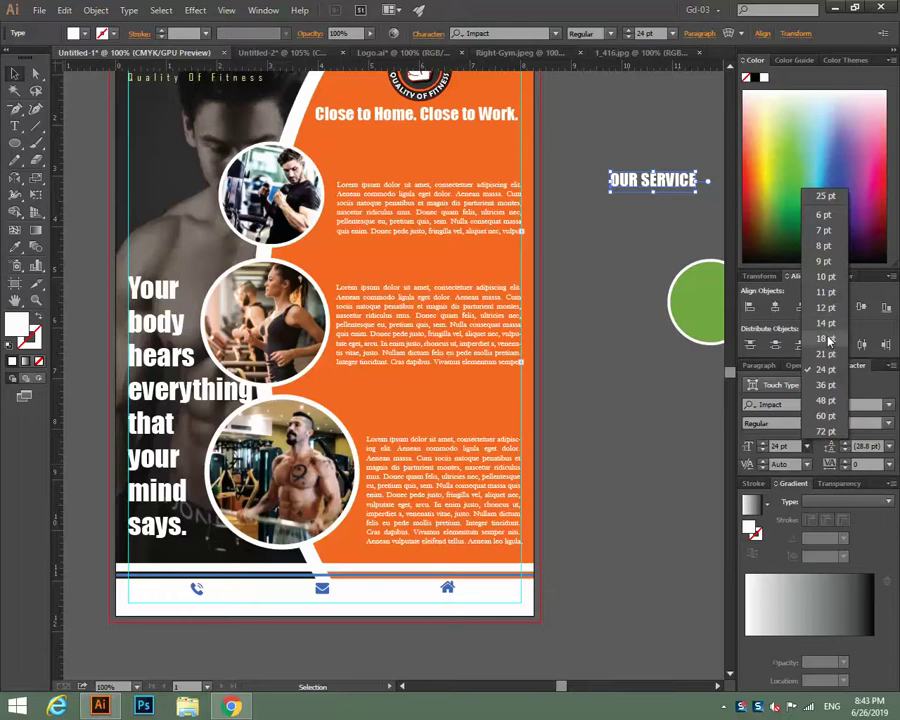
click(826, 323)
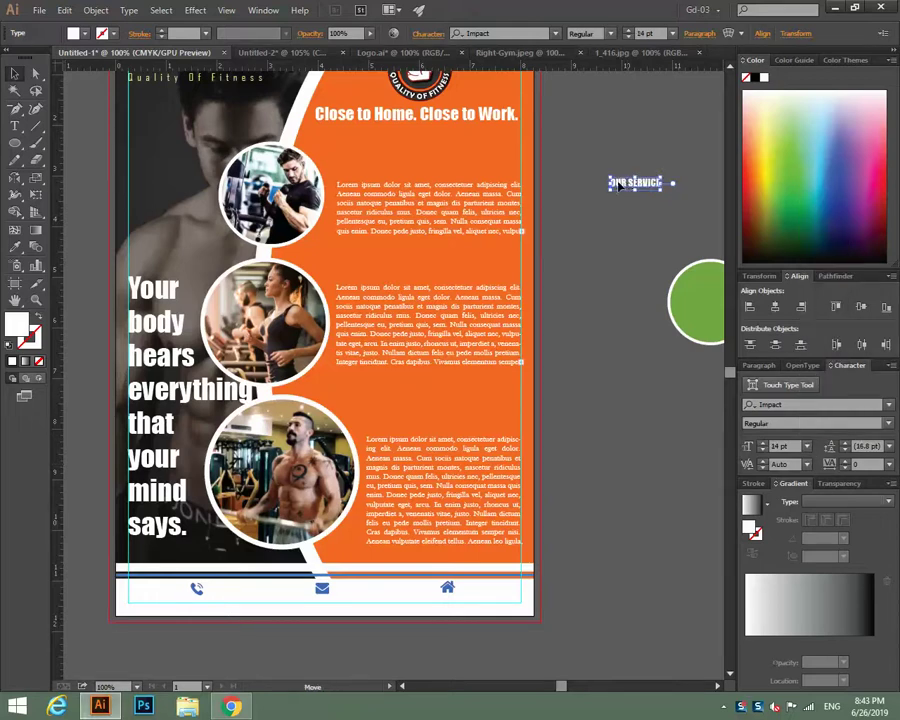
drag(615, 183, 336, 168)
click(580, 248)
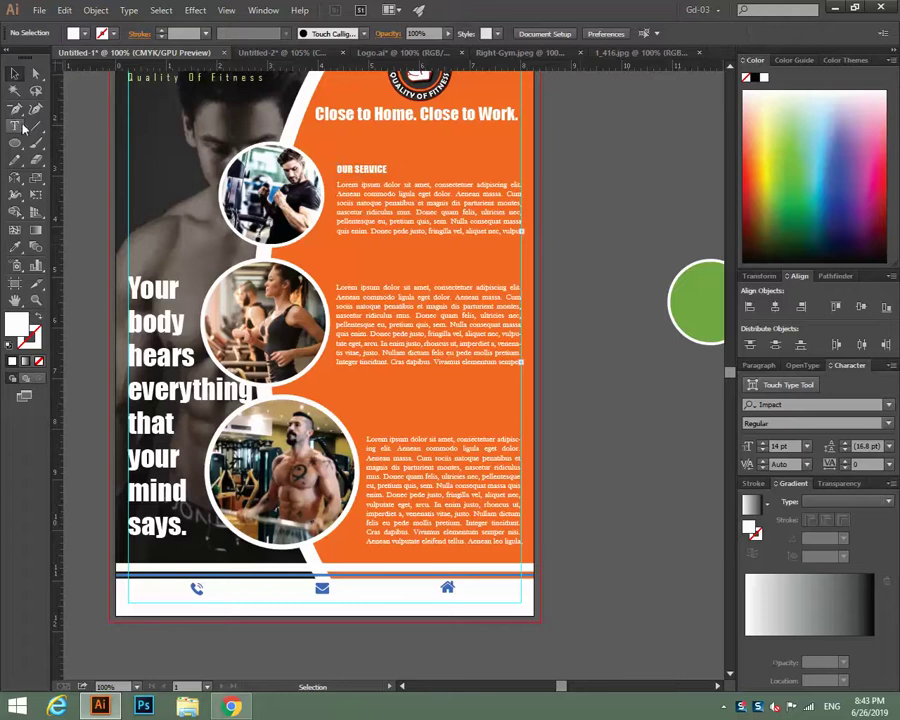
Place a copy of the OUR SERVICE heading on the pasteboard beside the flyer.
triple_click(360, 172)
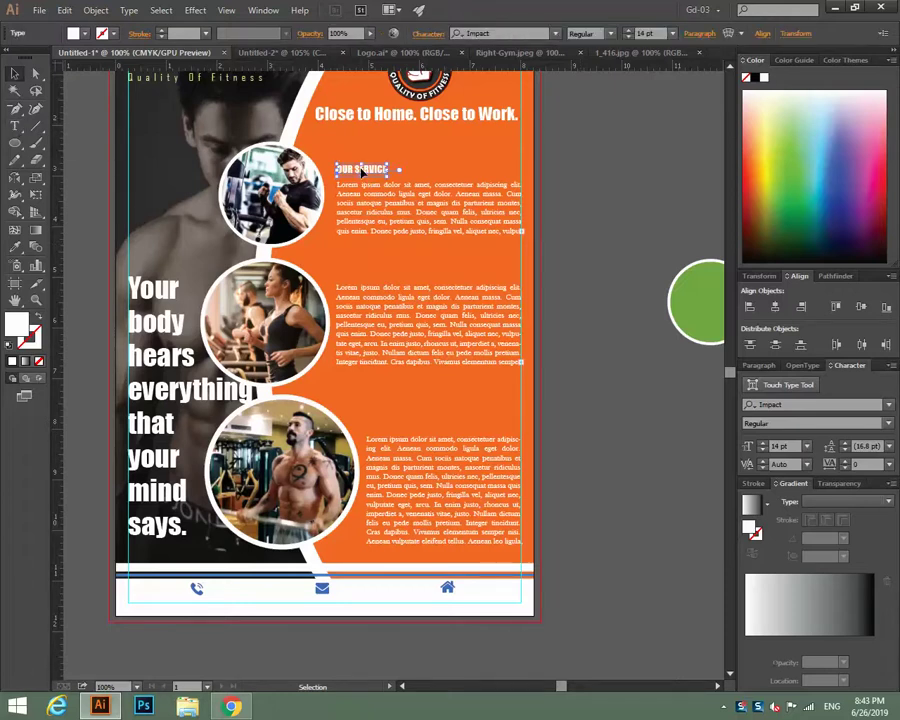
drag(362, 172, 602, 396)
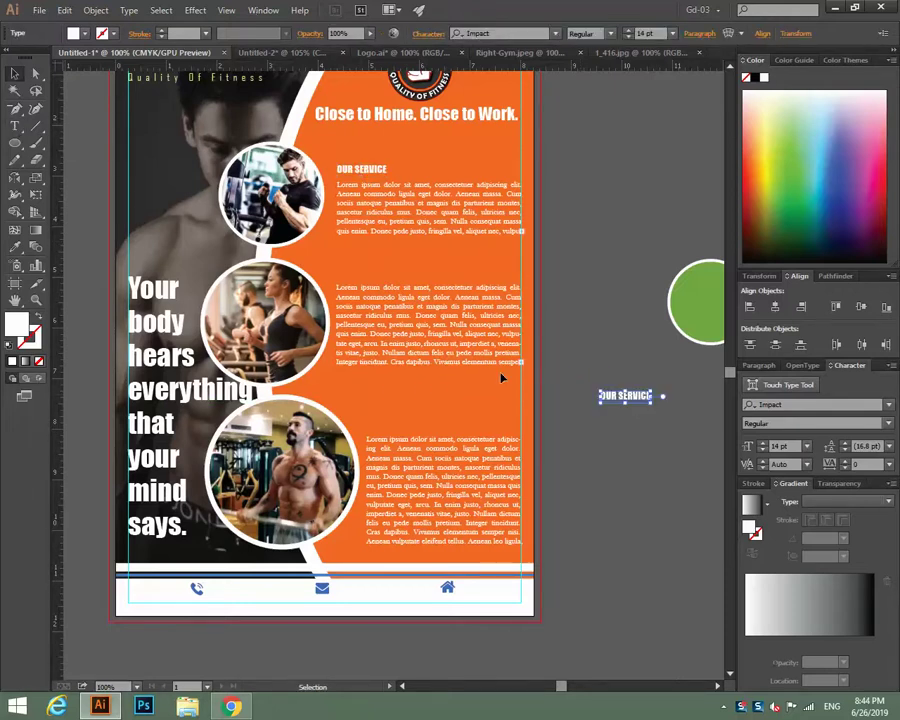
click(15, 126)
click(603, 396)
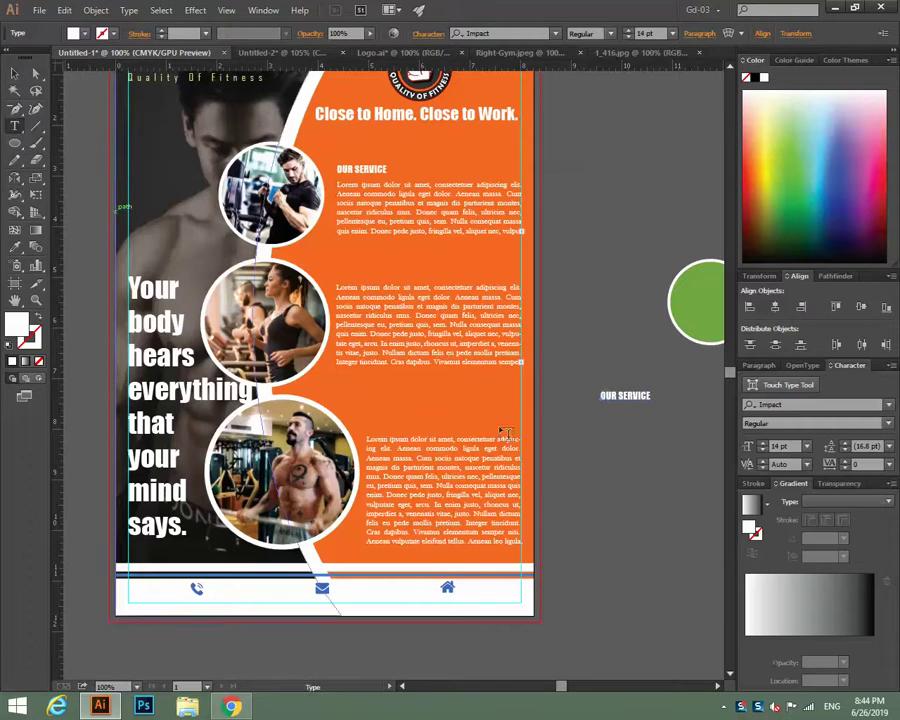
Retype the copied heading as 'ABOUT US' and position it above the second text block.
click(624, 396)
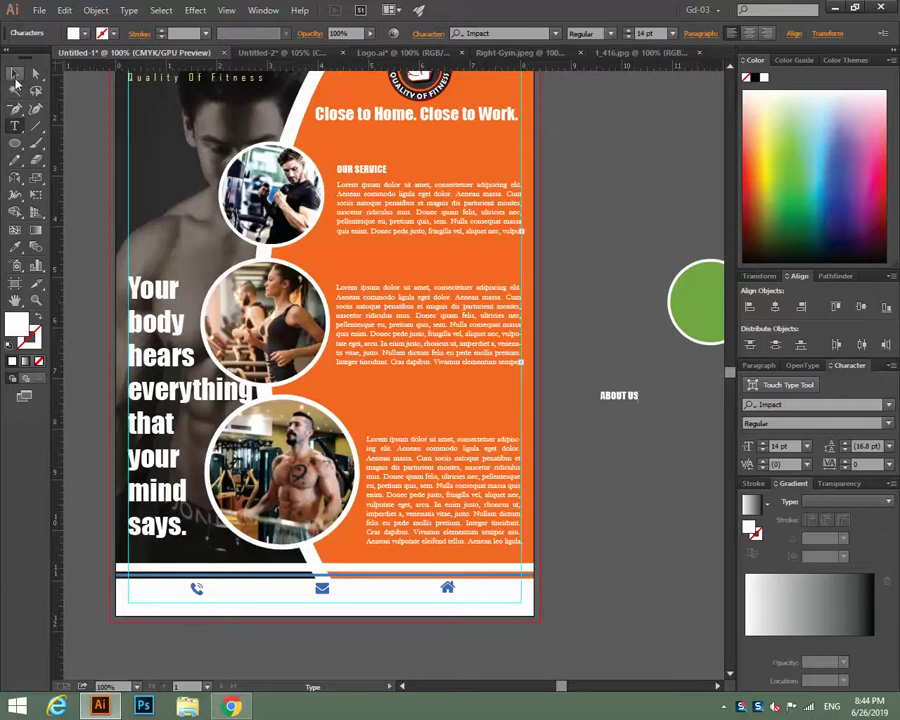
click(14, 73)
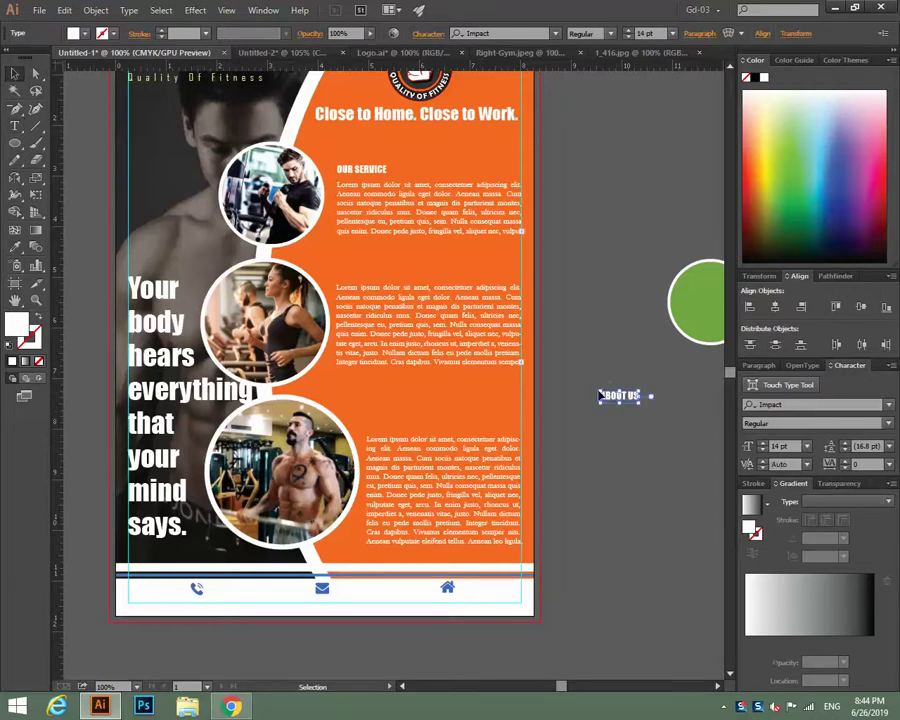
drag(615, 394, 355, 280)
click(545, 360)
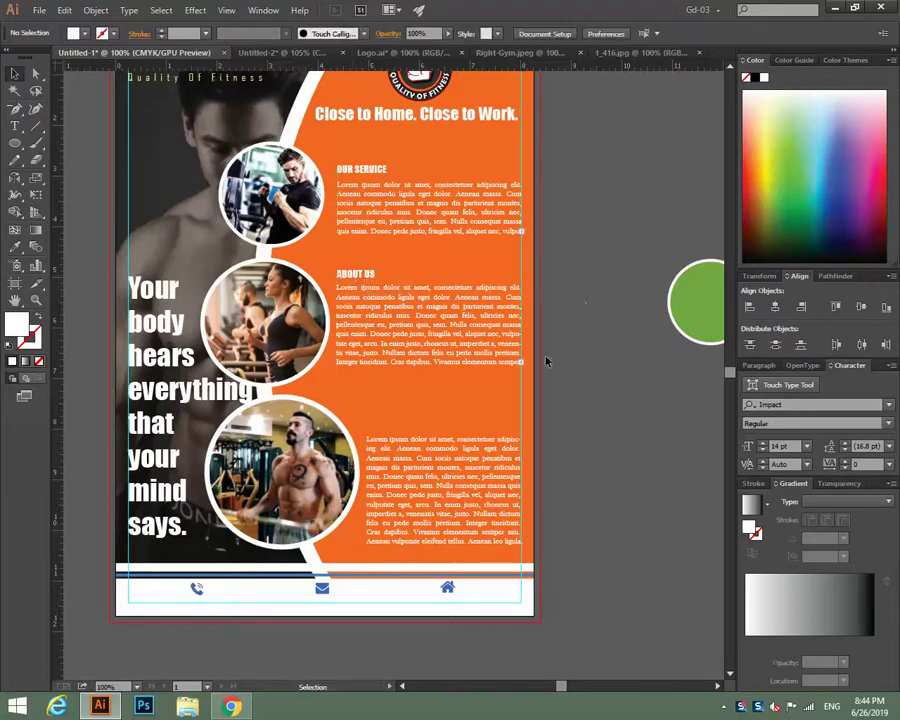
click(14, 125)
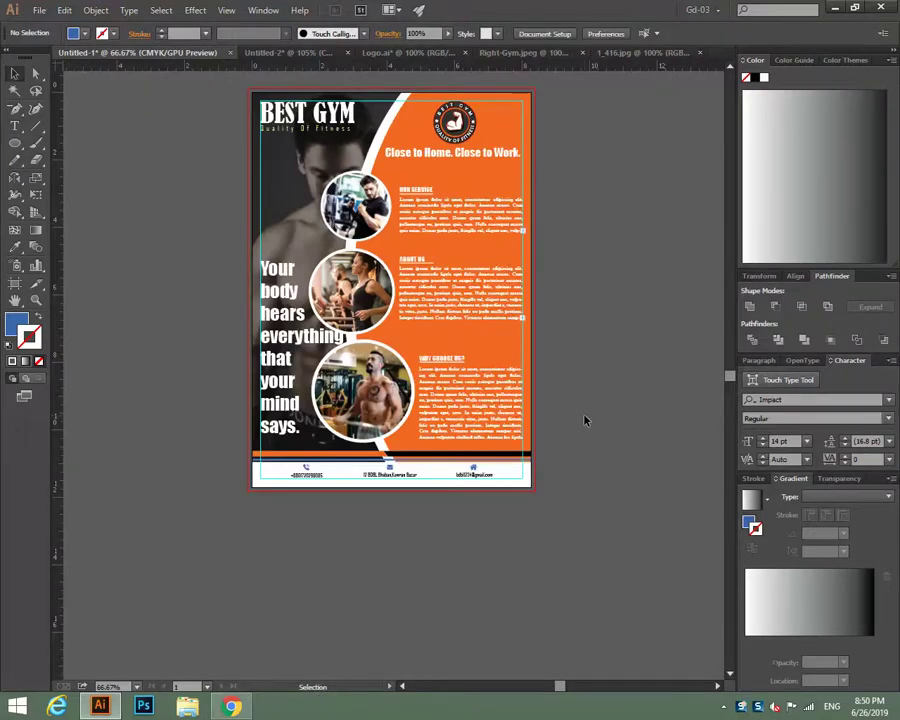
Remove the orange background panel's outline and fill it with red.
click(512, 118)
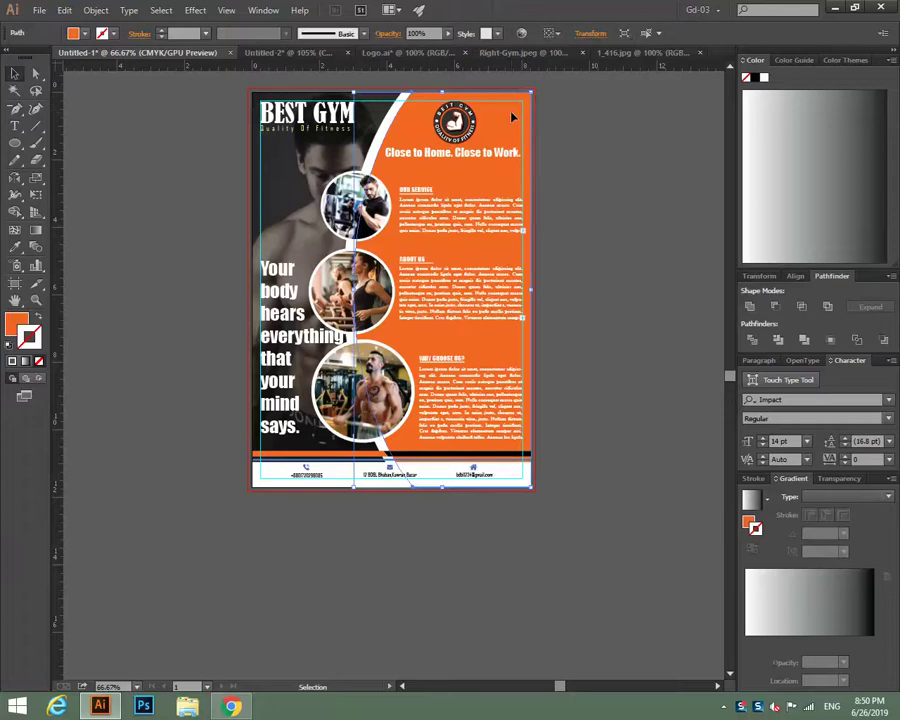
click(794, 60)
click(818, 143)
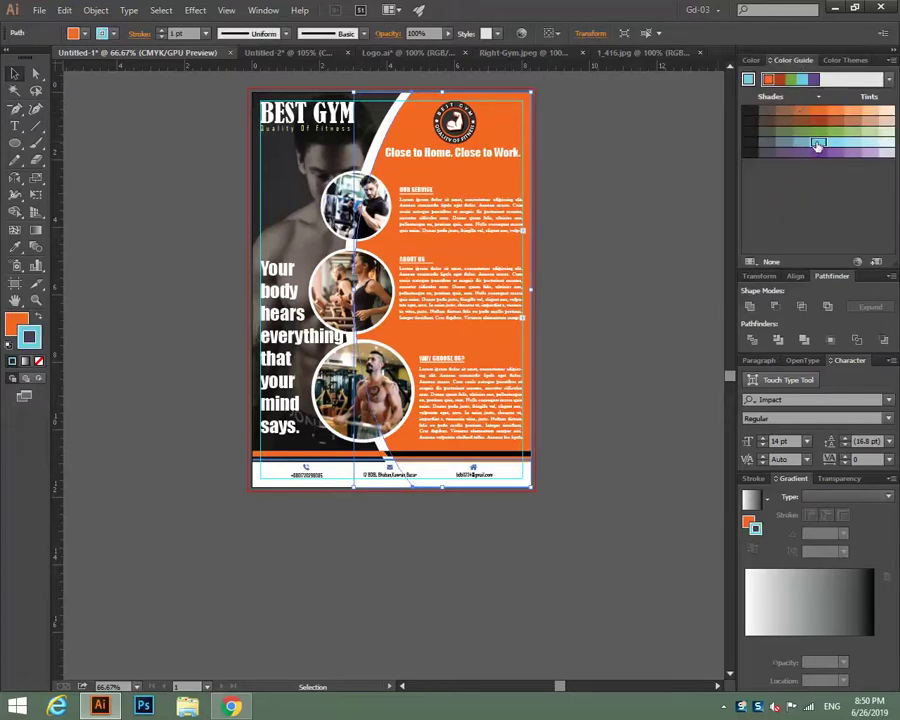
click(37, 317)
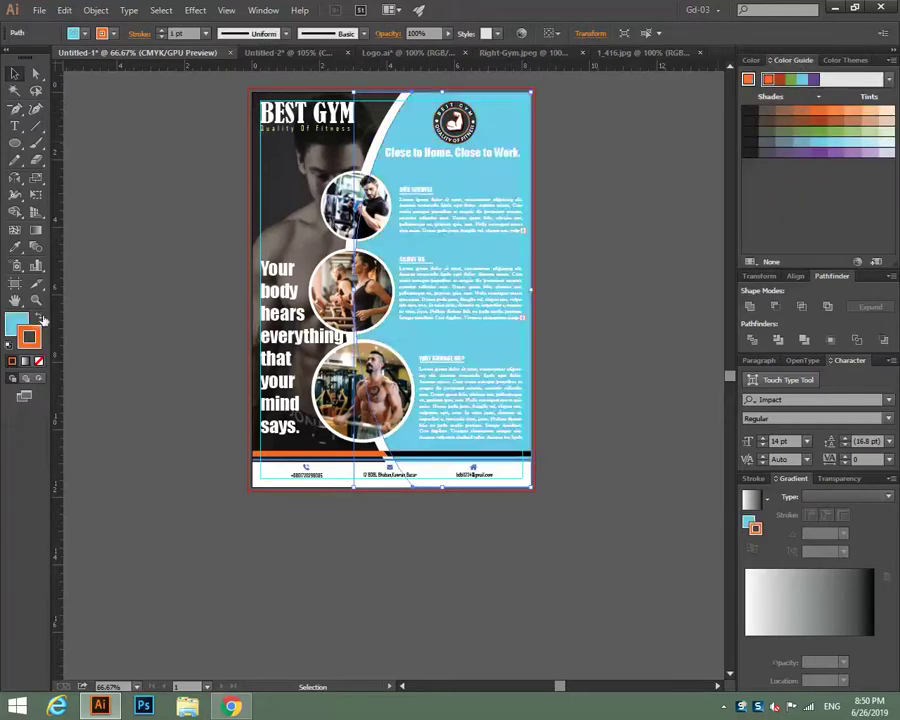
click(40, 362)
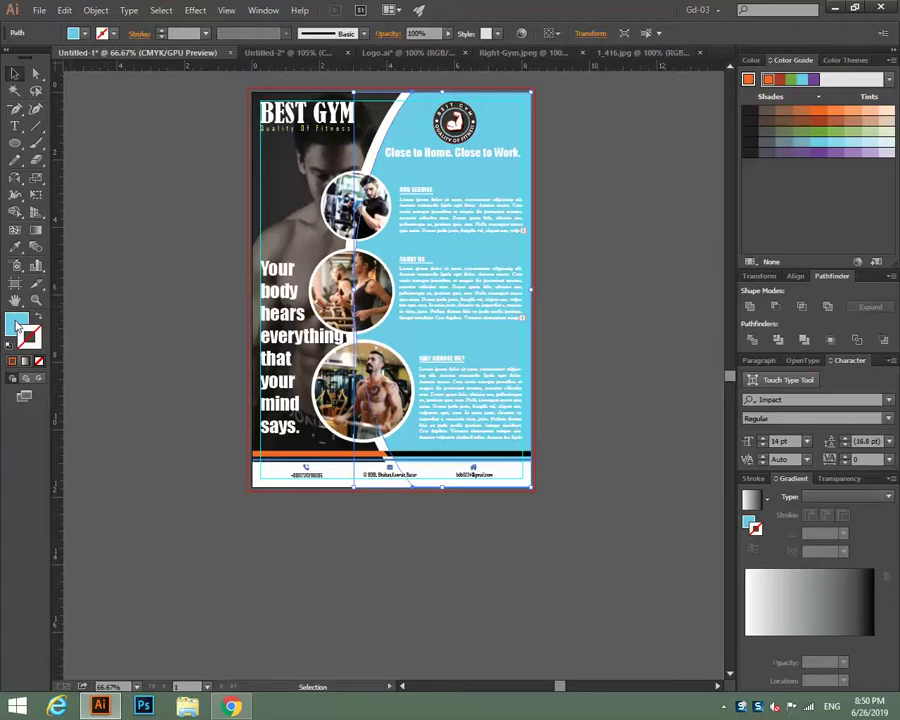
click(882, 186)
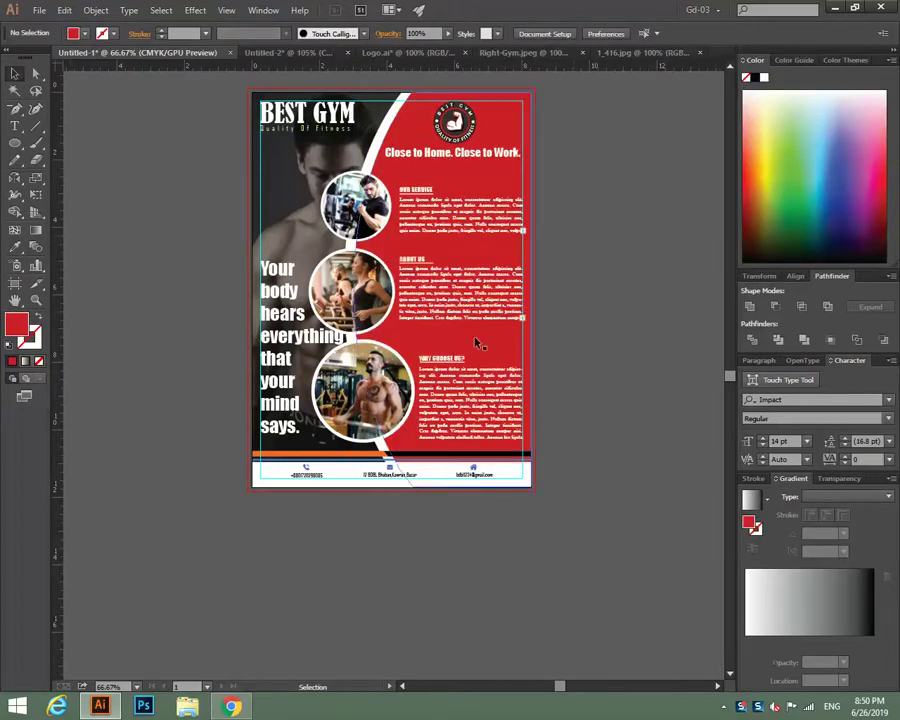
Try several red shades for the panel and settle on a bright red.
click(792, 60)
click(810, 118)
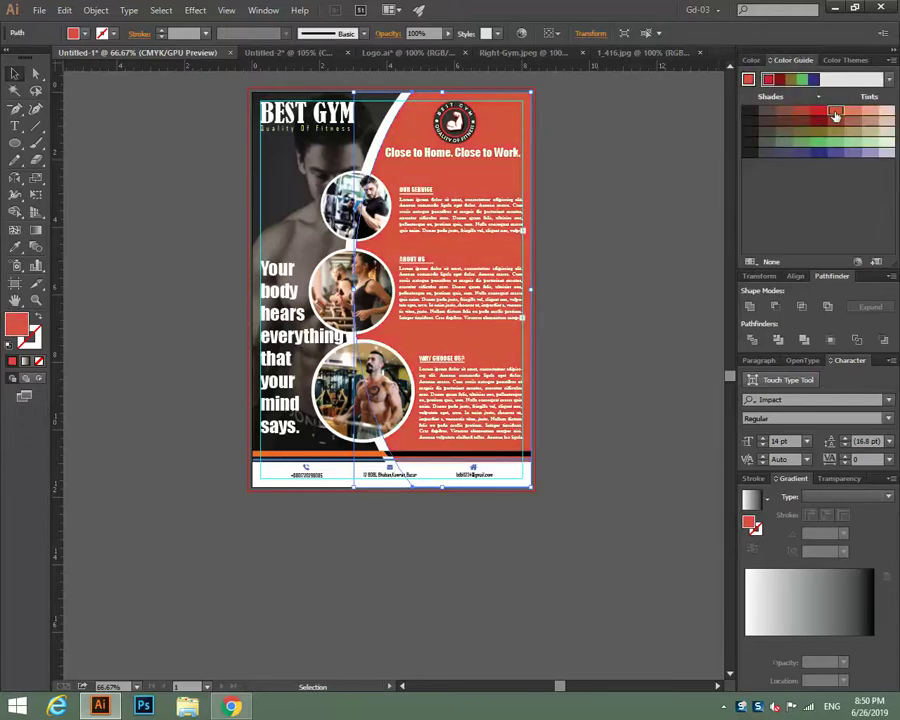
click(818, 122)
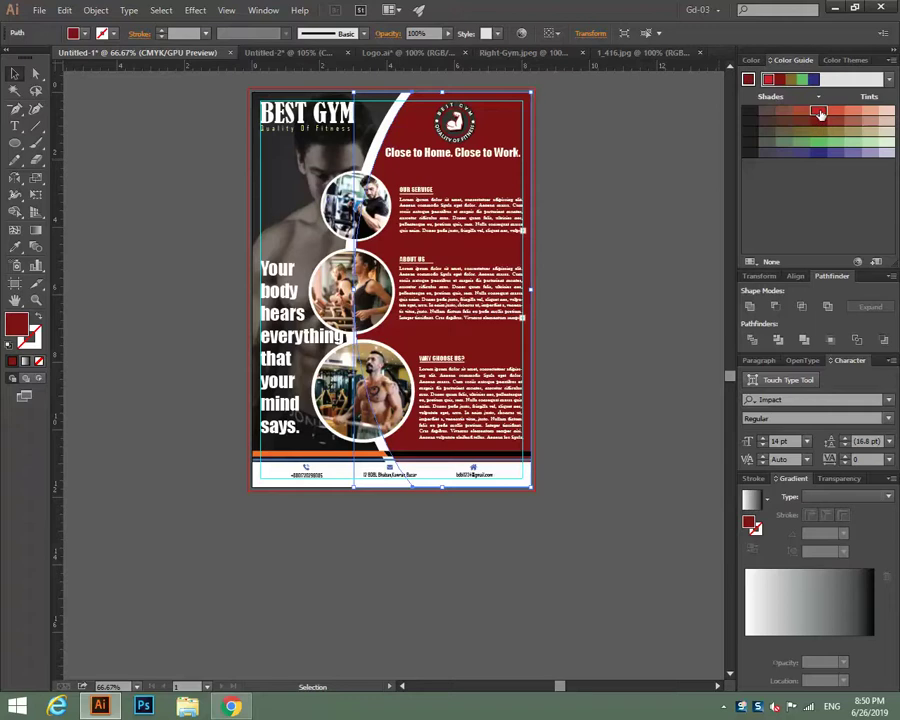
click(819, 113)
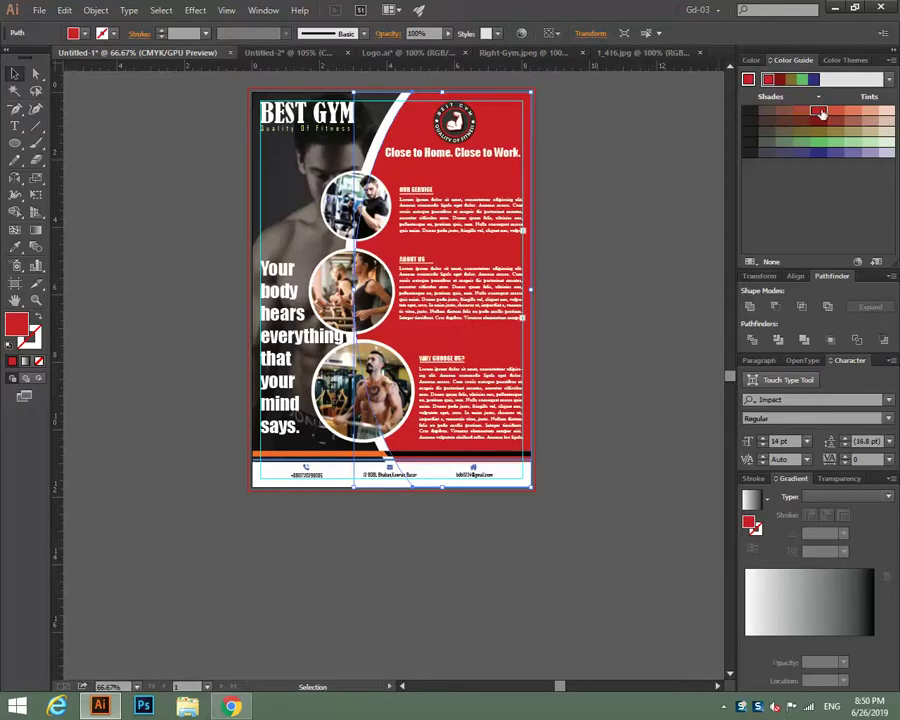
click(836, 113)
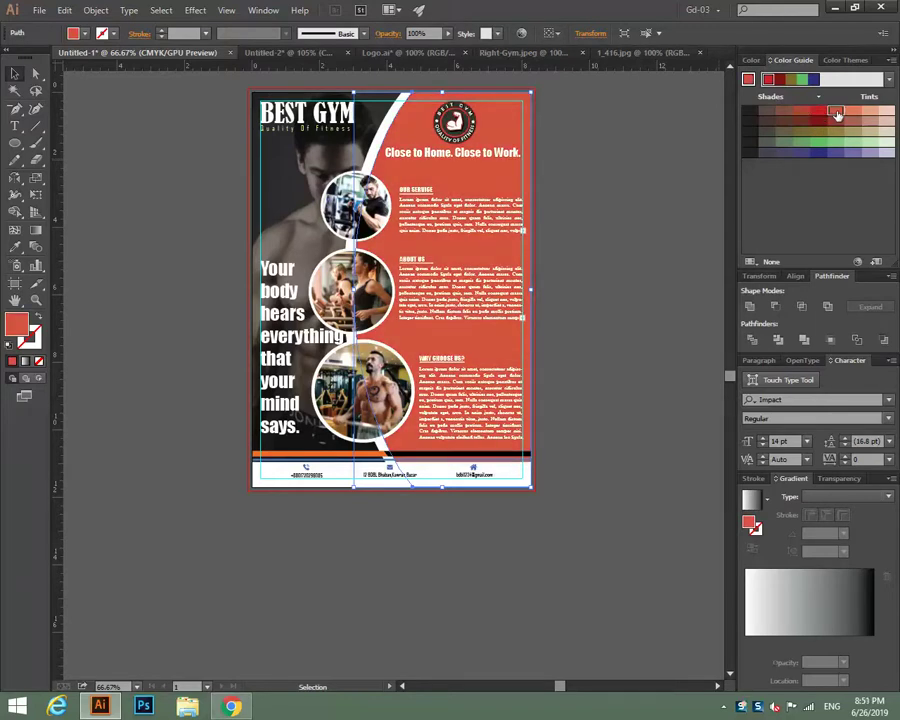
click(752, 60)
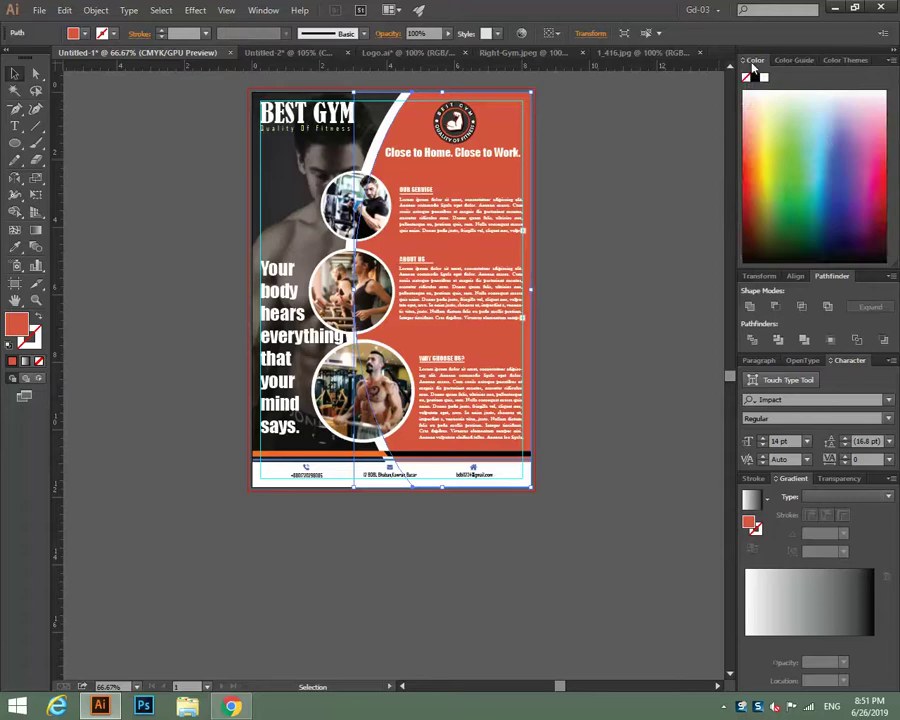
click(878, 188)
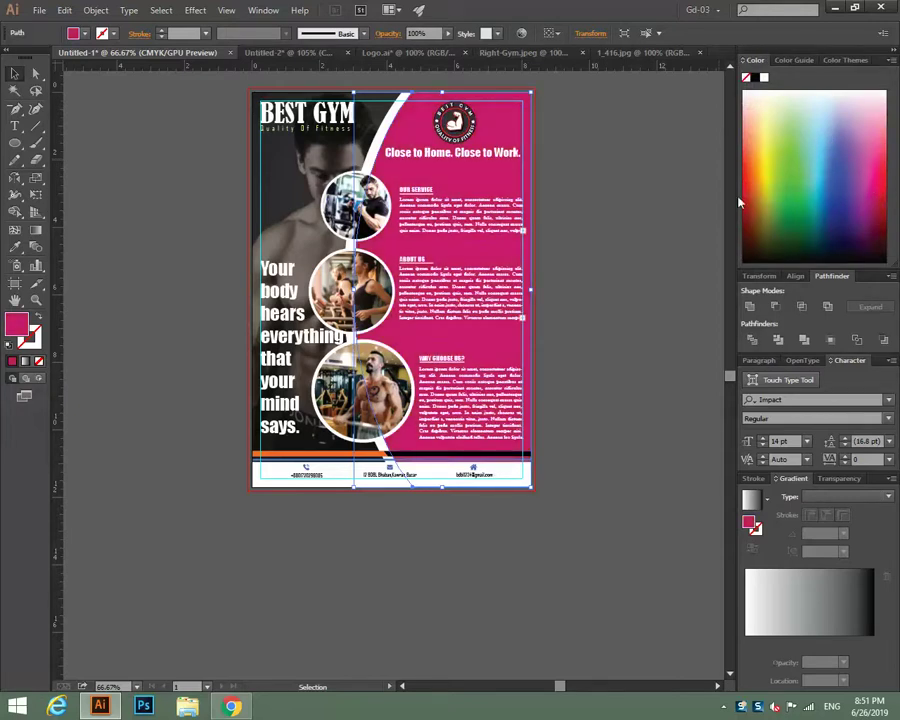
click(752, 190)
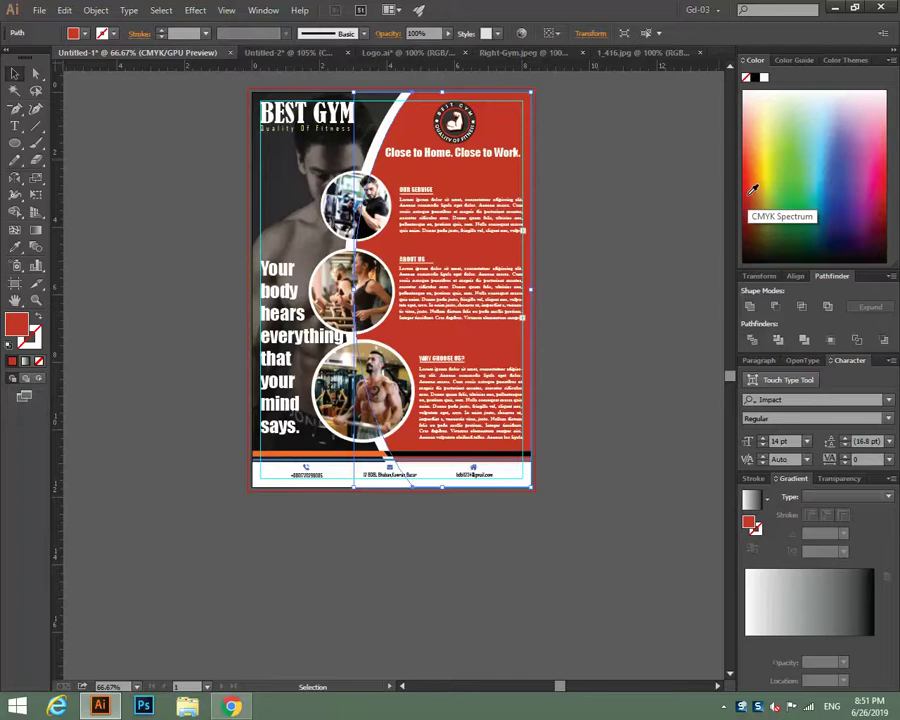
click(750, 181)
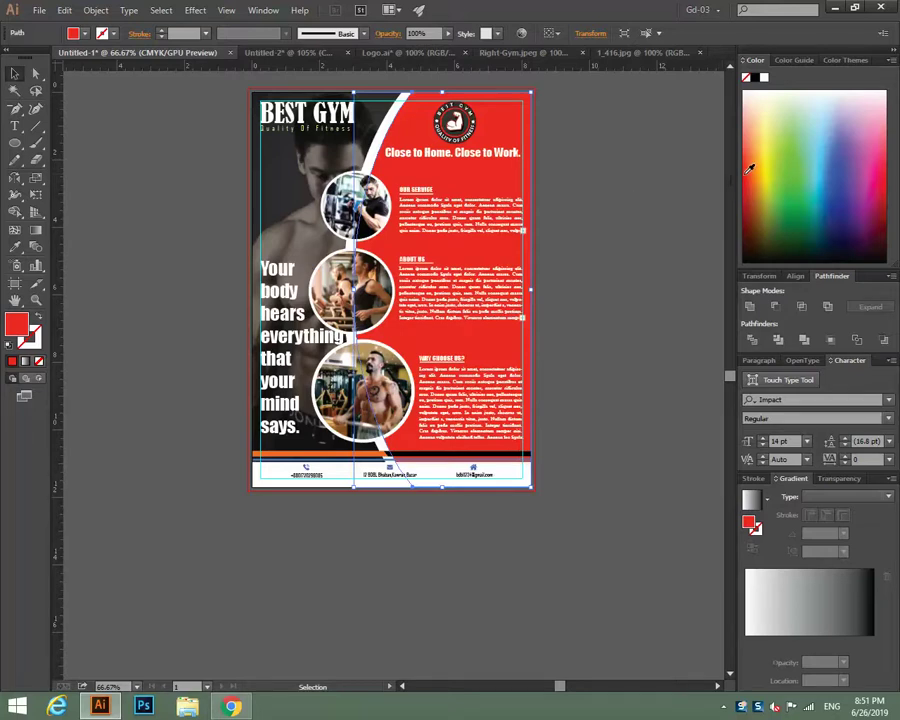
click(651, 175)
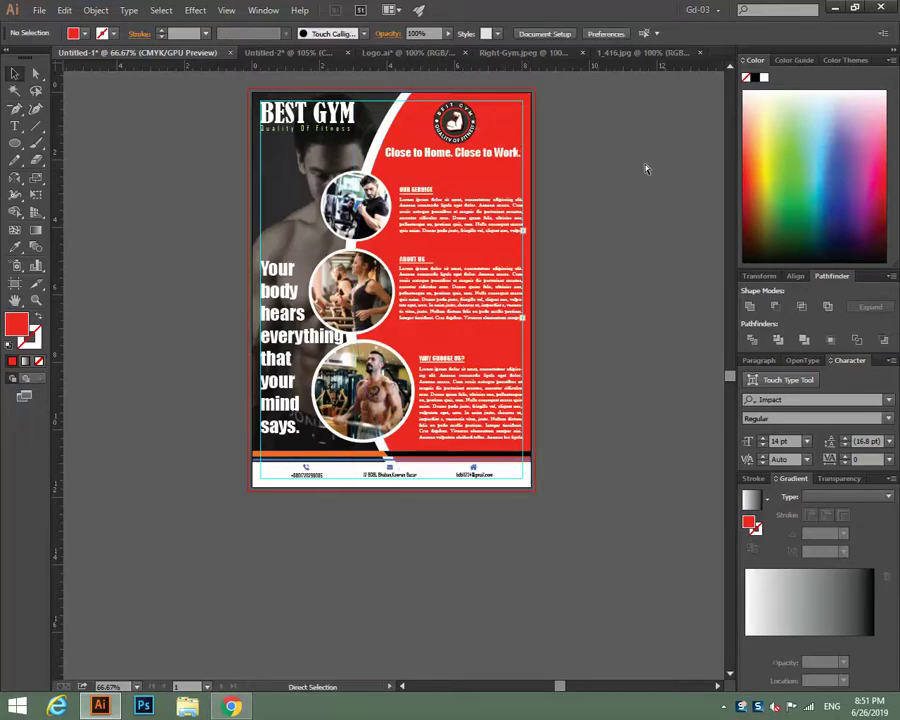
key(ctrl+plus)
key(ctrl+plus)
key(ctrl+plus)
key(ctrl+plus)
scroll(651, 170, up, 15)
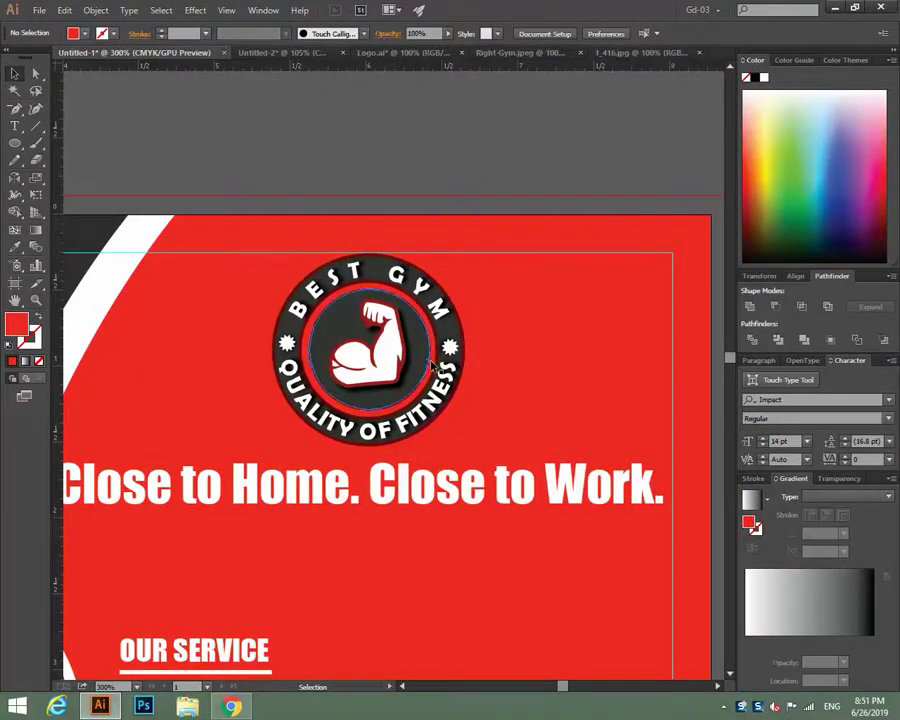
click(425, 358)
click(478, 357)
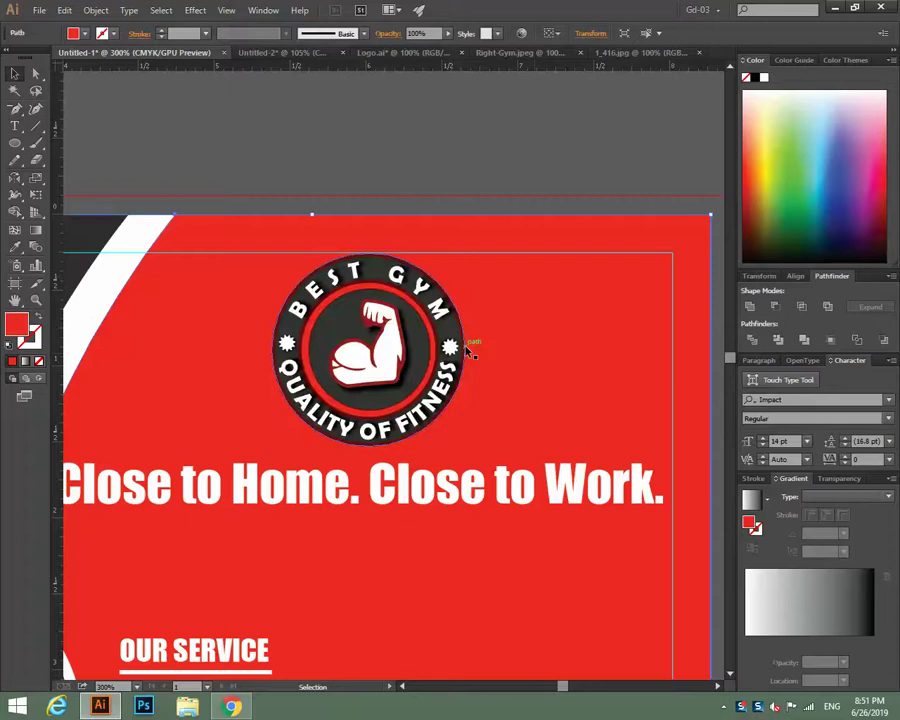
click(470, 347)
click(525, 127)
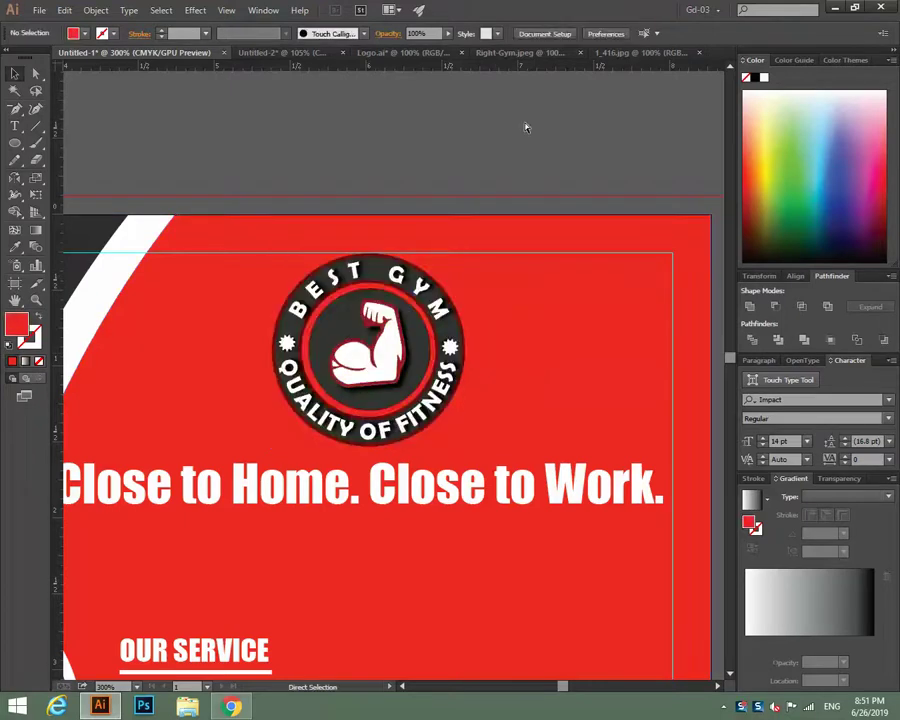
key(ctrl+minus)
key(ctrl+minus)
key(ctrl+minus)
scroll(525, 127, down, 4)
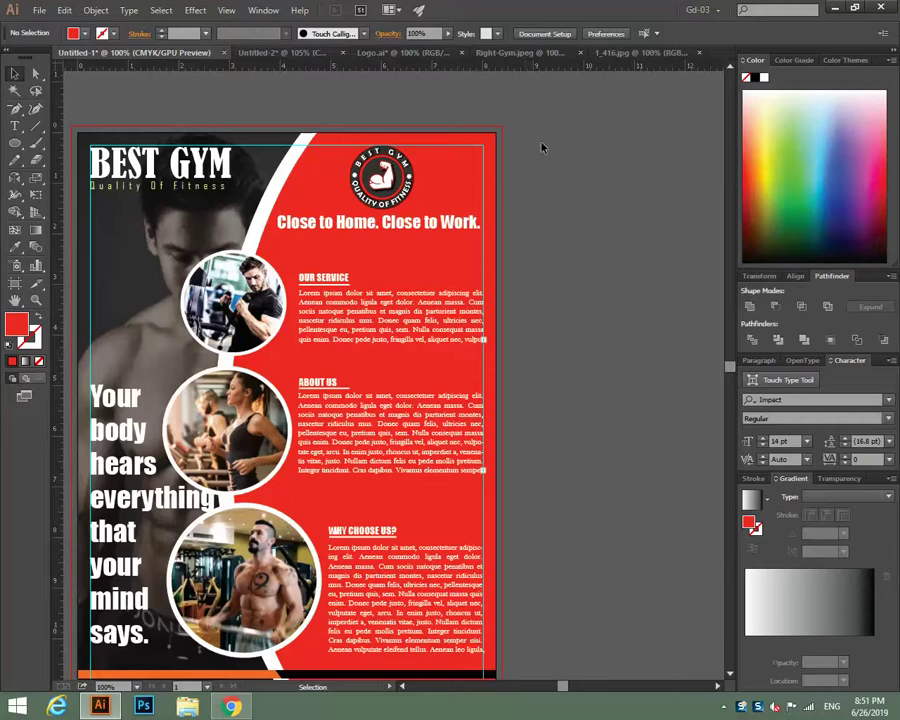
key(ctrl+minus)
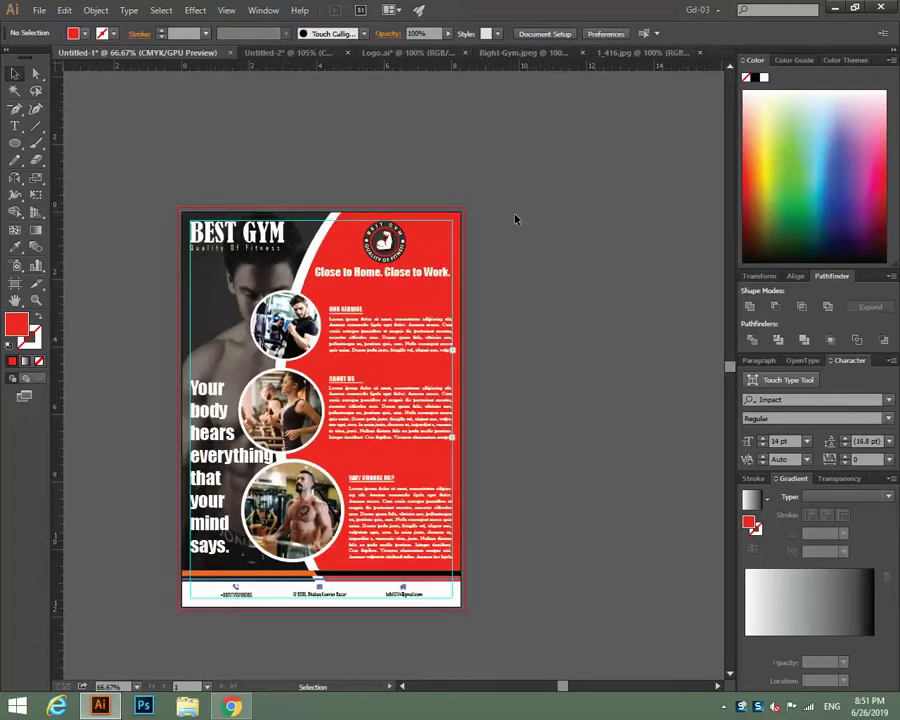